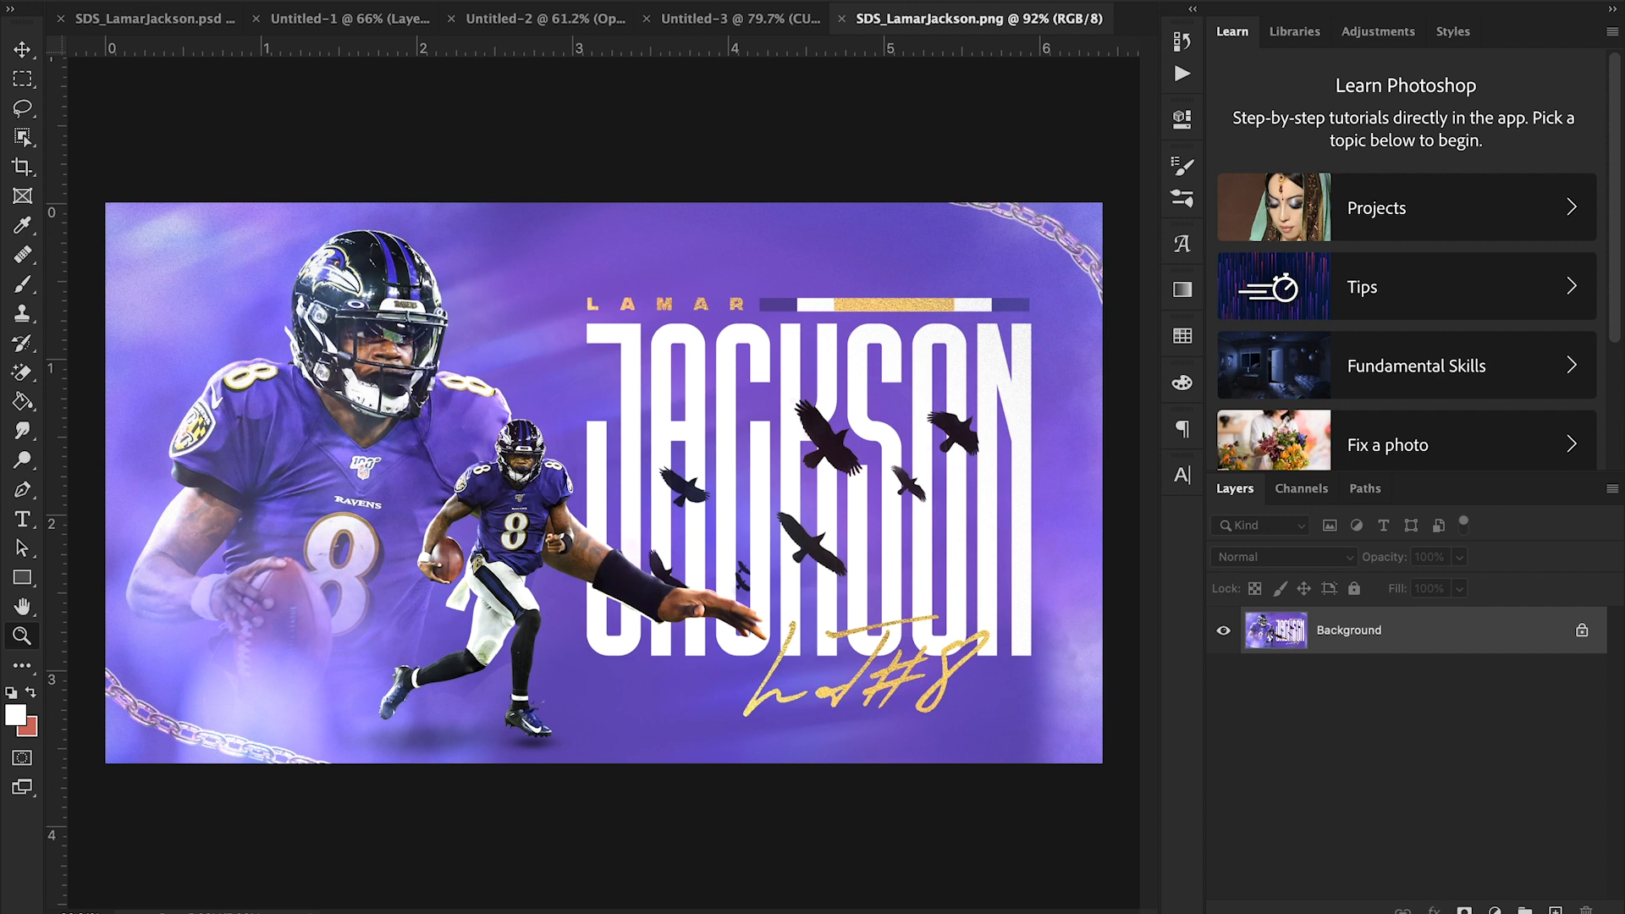
- Add a white Solid Color fill layer above the Background and hide it to reveal the artwork
left_click(1495, 910)
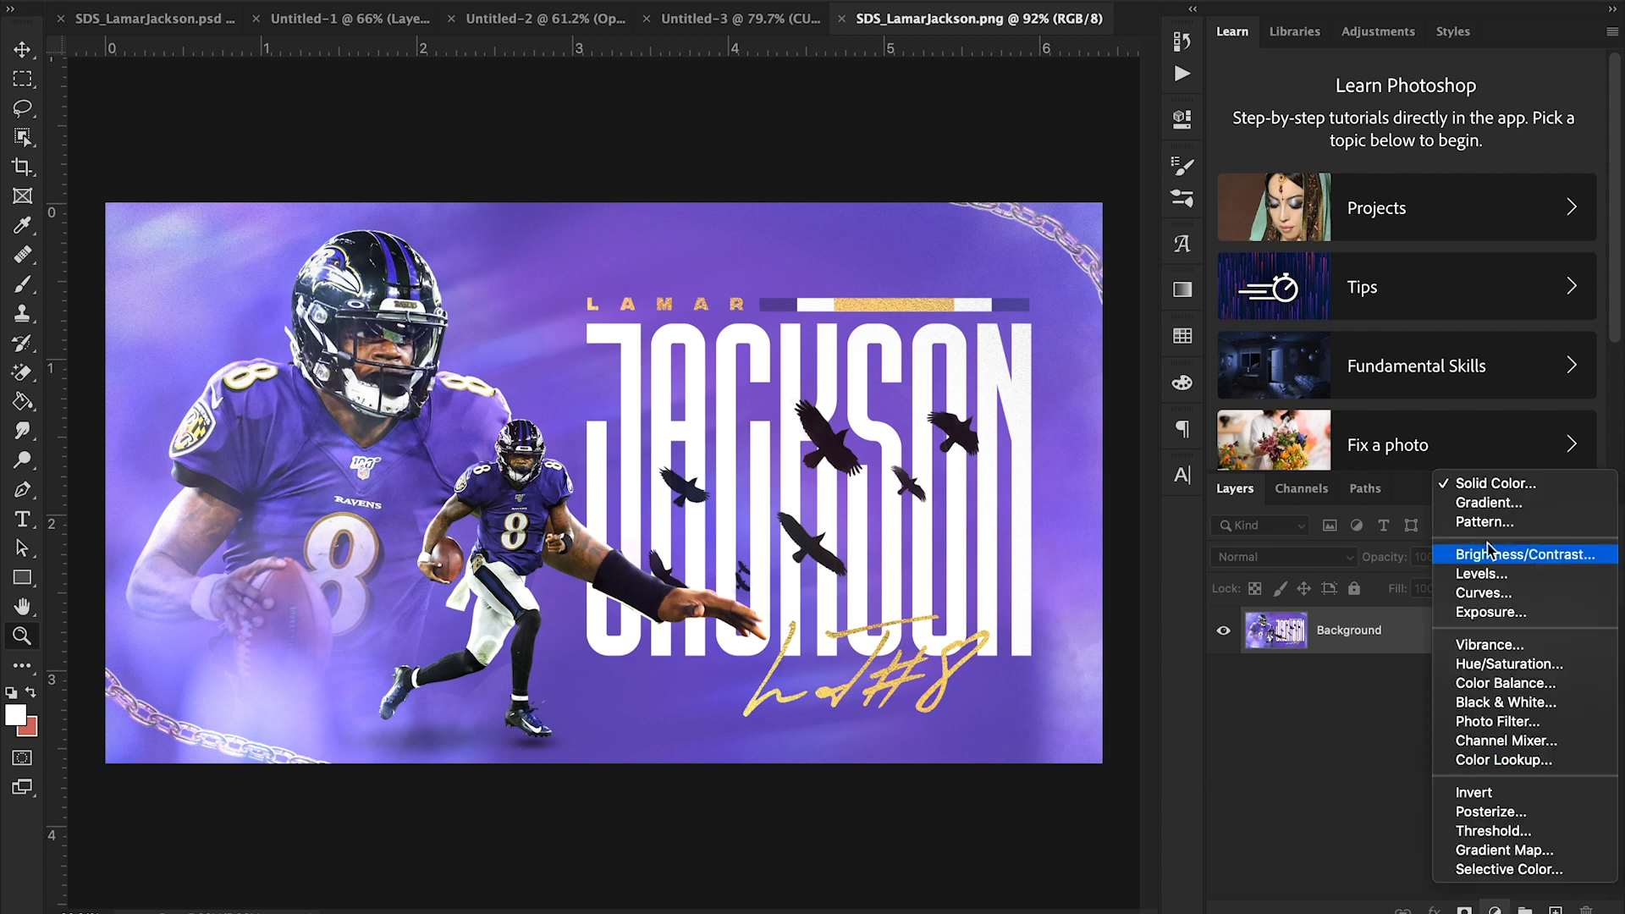
left_click(1482, 484)
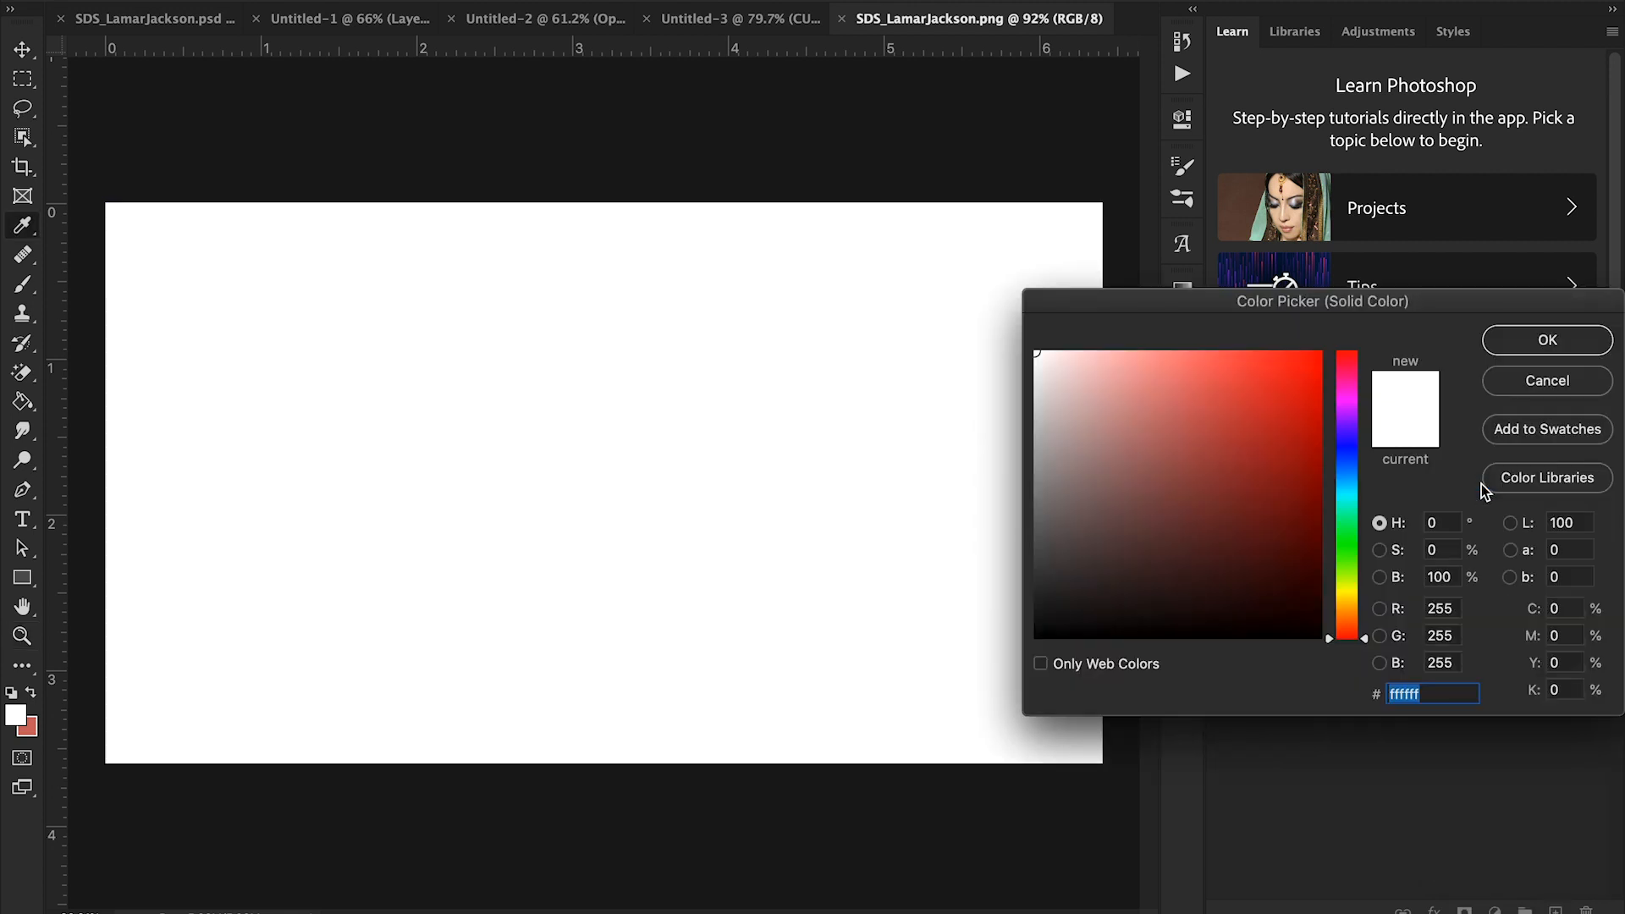
left_click(1536, 336)
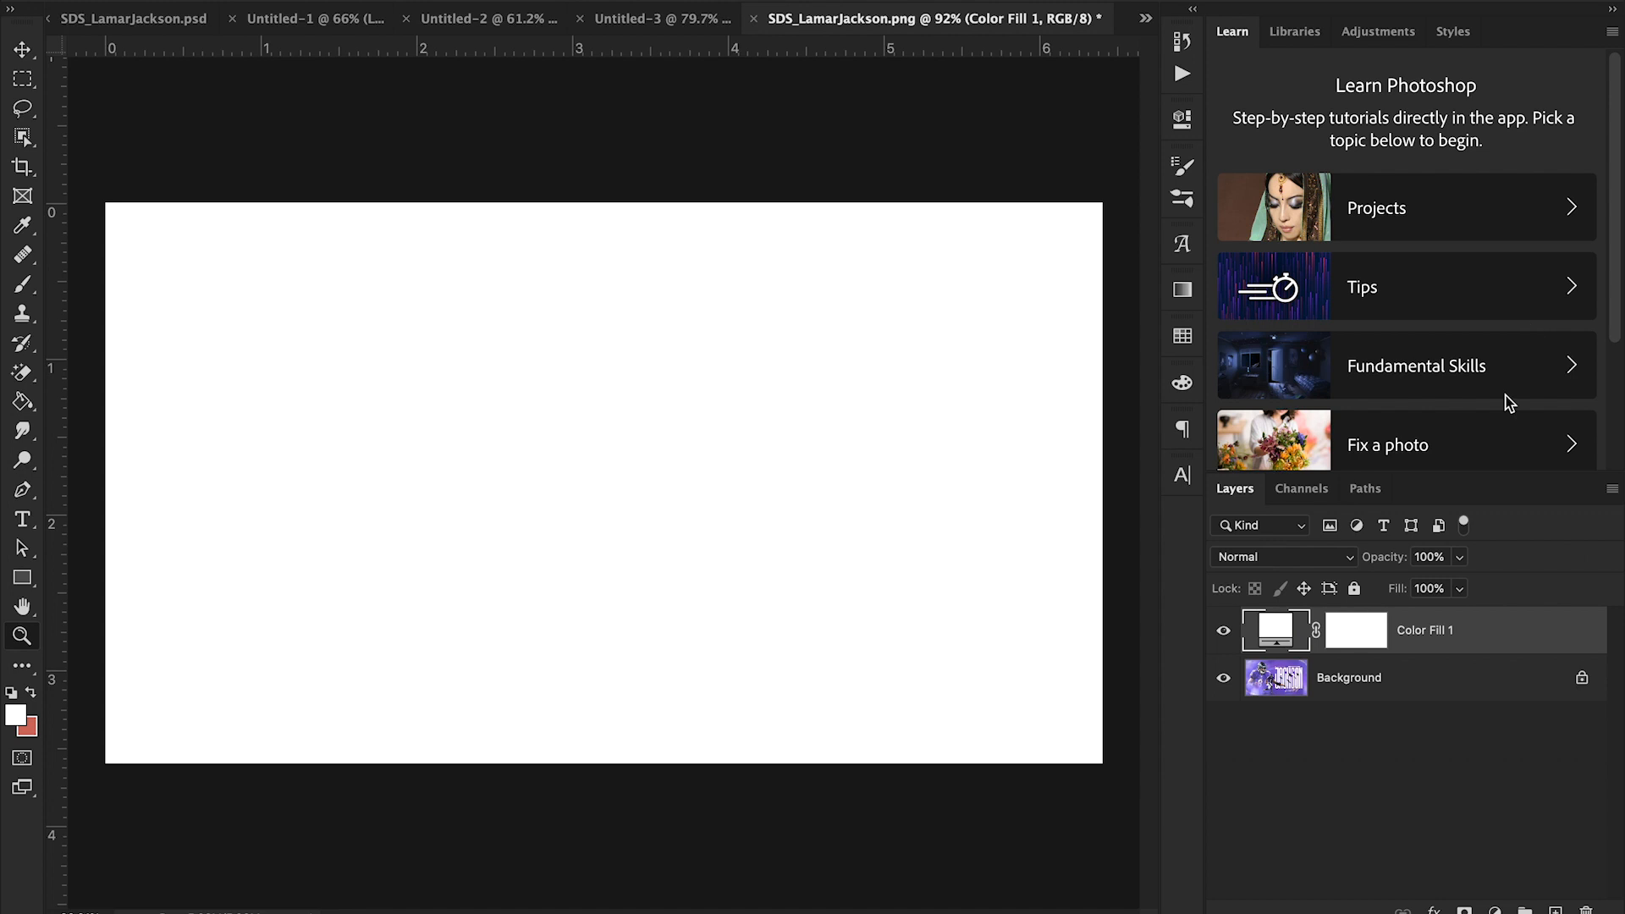
left_click(1223, 635)
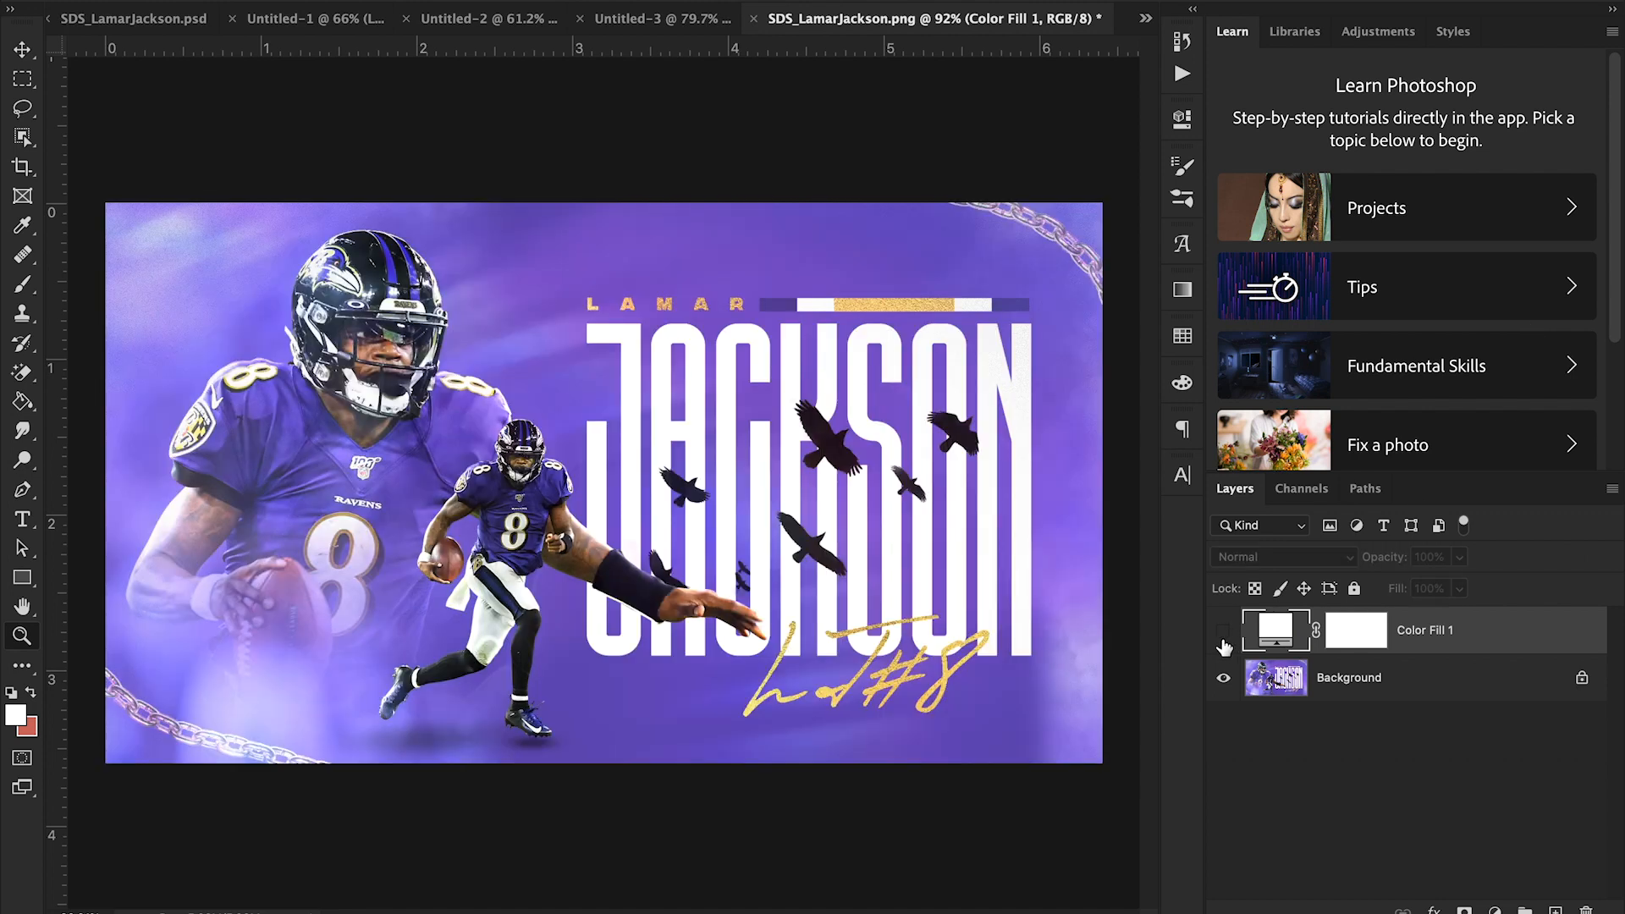
- Recolour the hidden fill layer with purple 6542ad sampled from the artwork's backdrop above the JACKSON title
double_click(1279, 634)
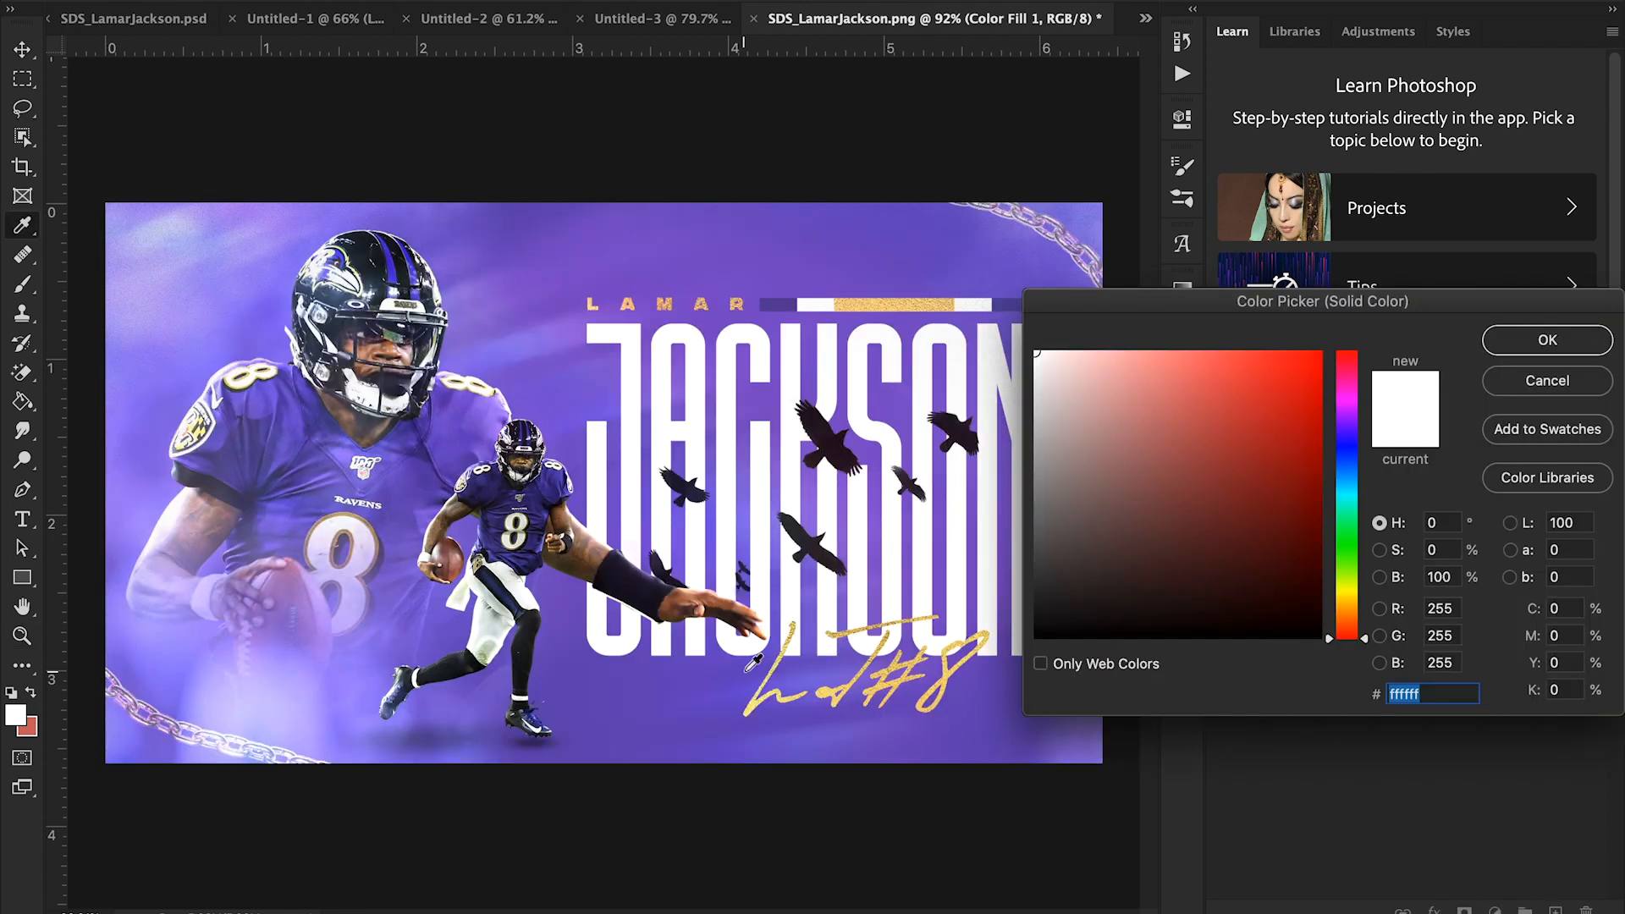
left_click(816, 232)
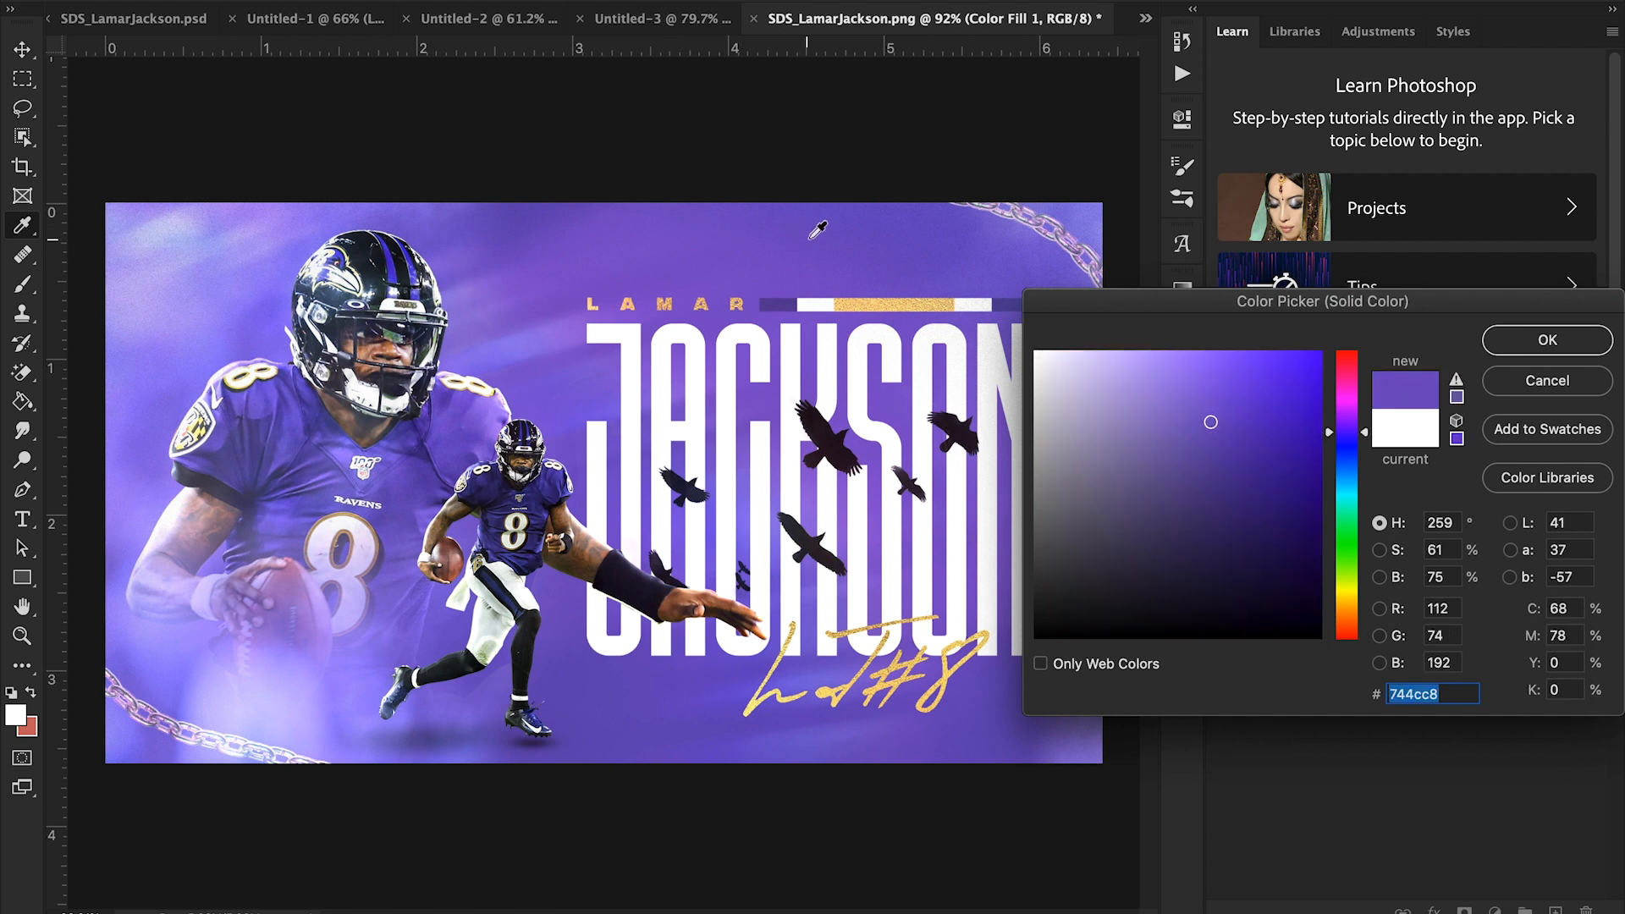
left_click(819, 225)
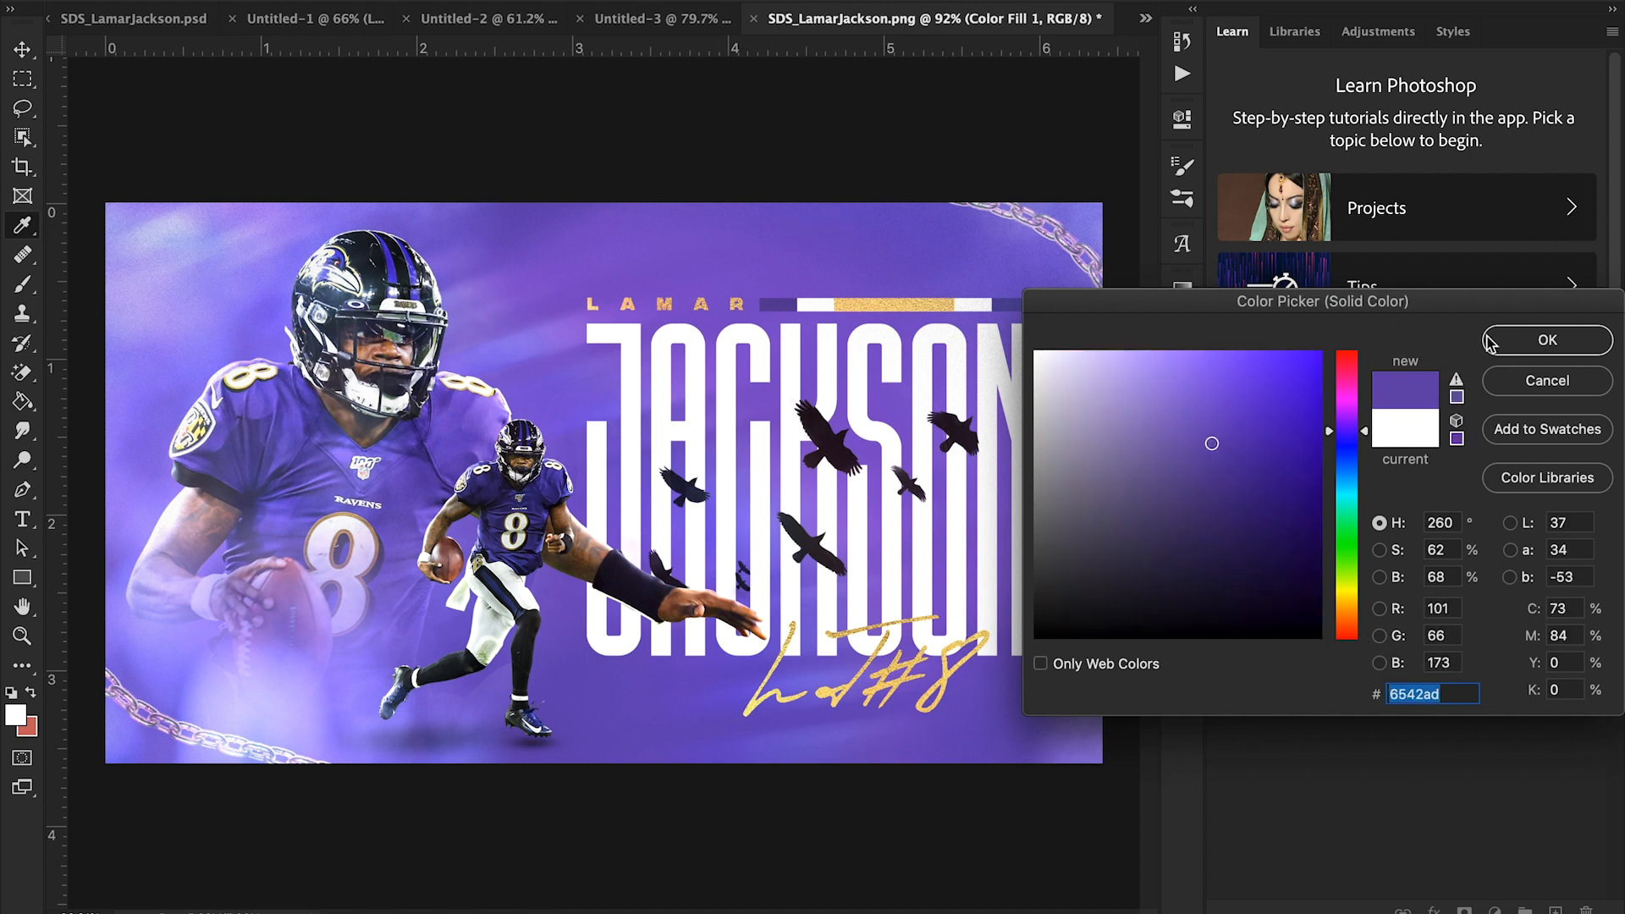
key("Return")
- Compare the flat purple fill with the finished artwork by toggling the fill layer's visibility, leaving it hidden
left_click(1222, 633)
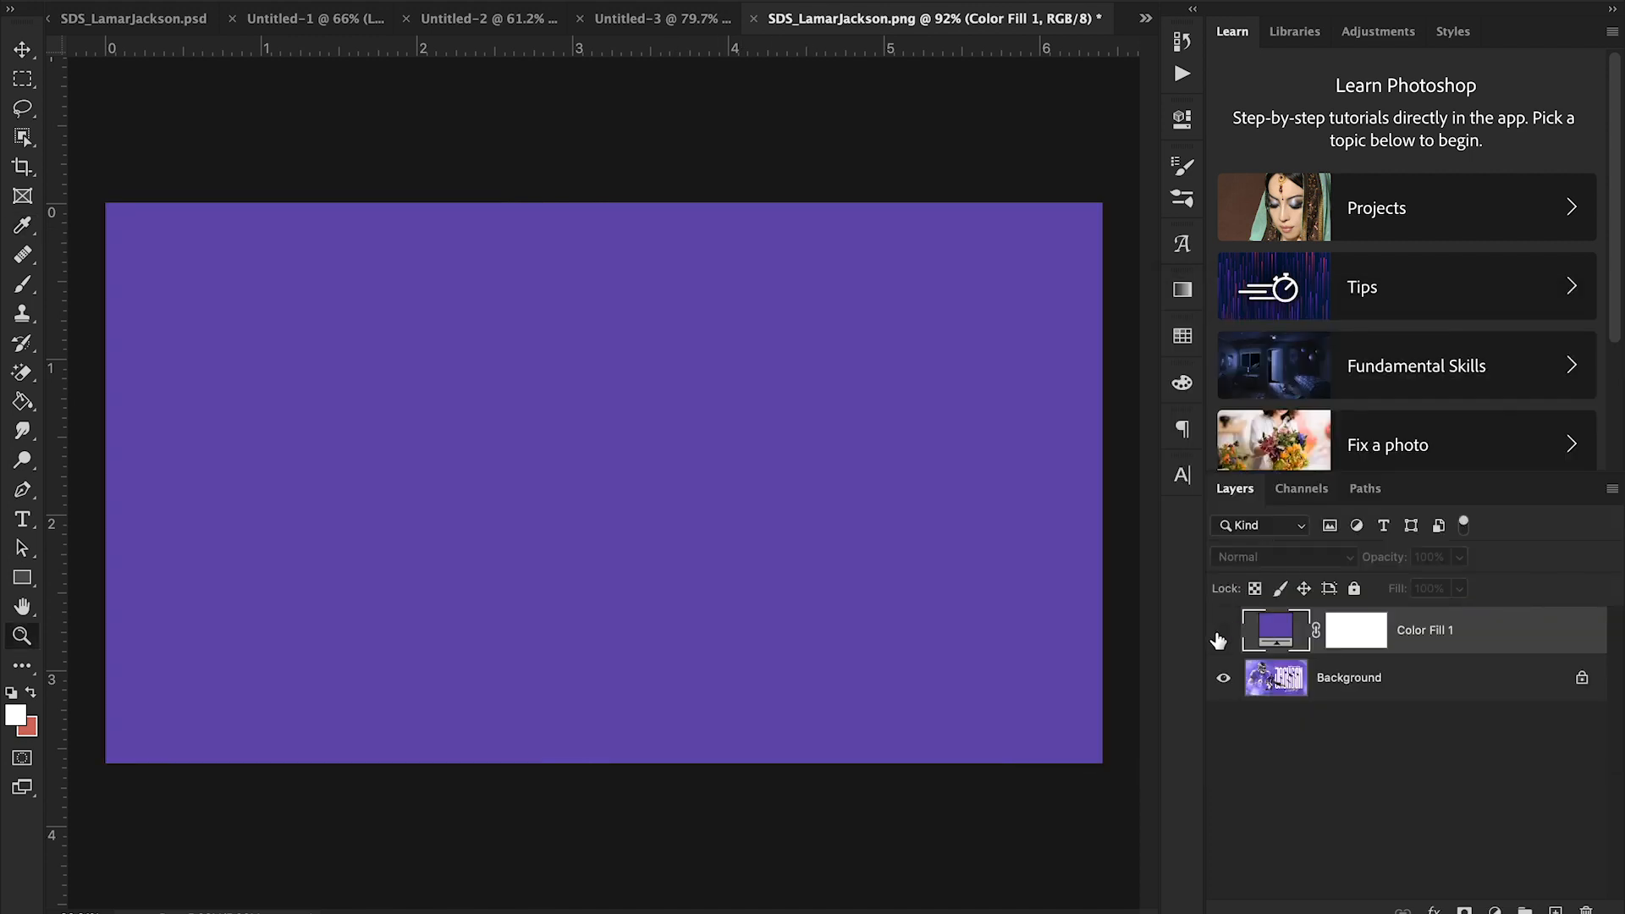
left_click(1221, 633)
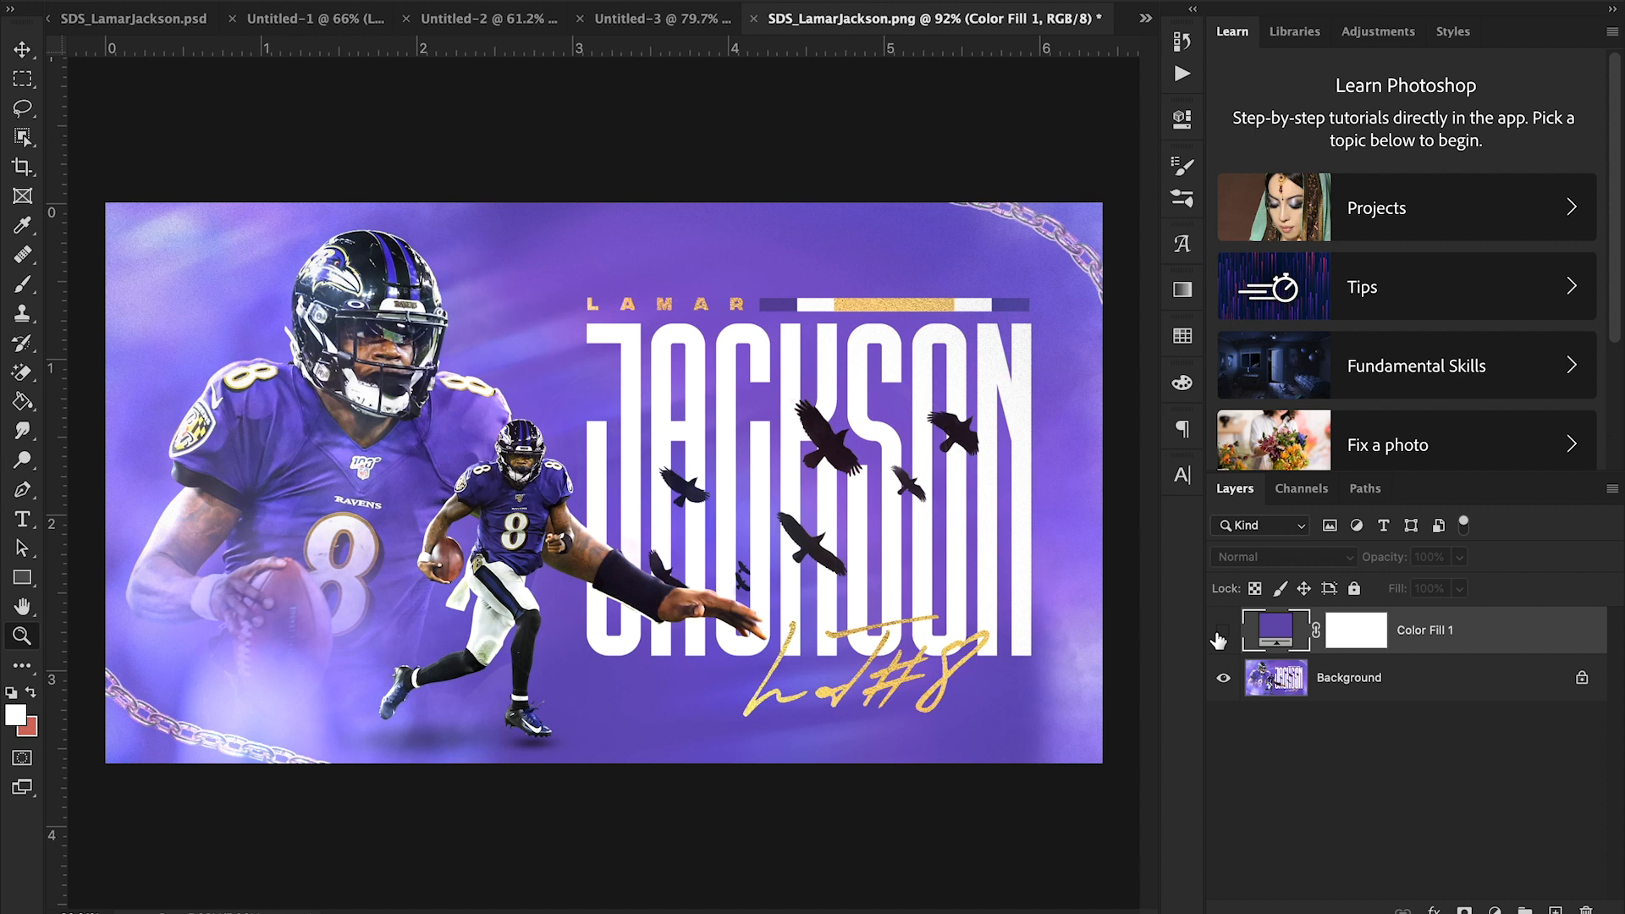
left_click(1222, 634)
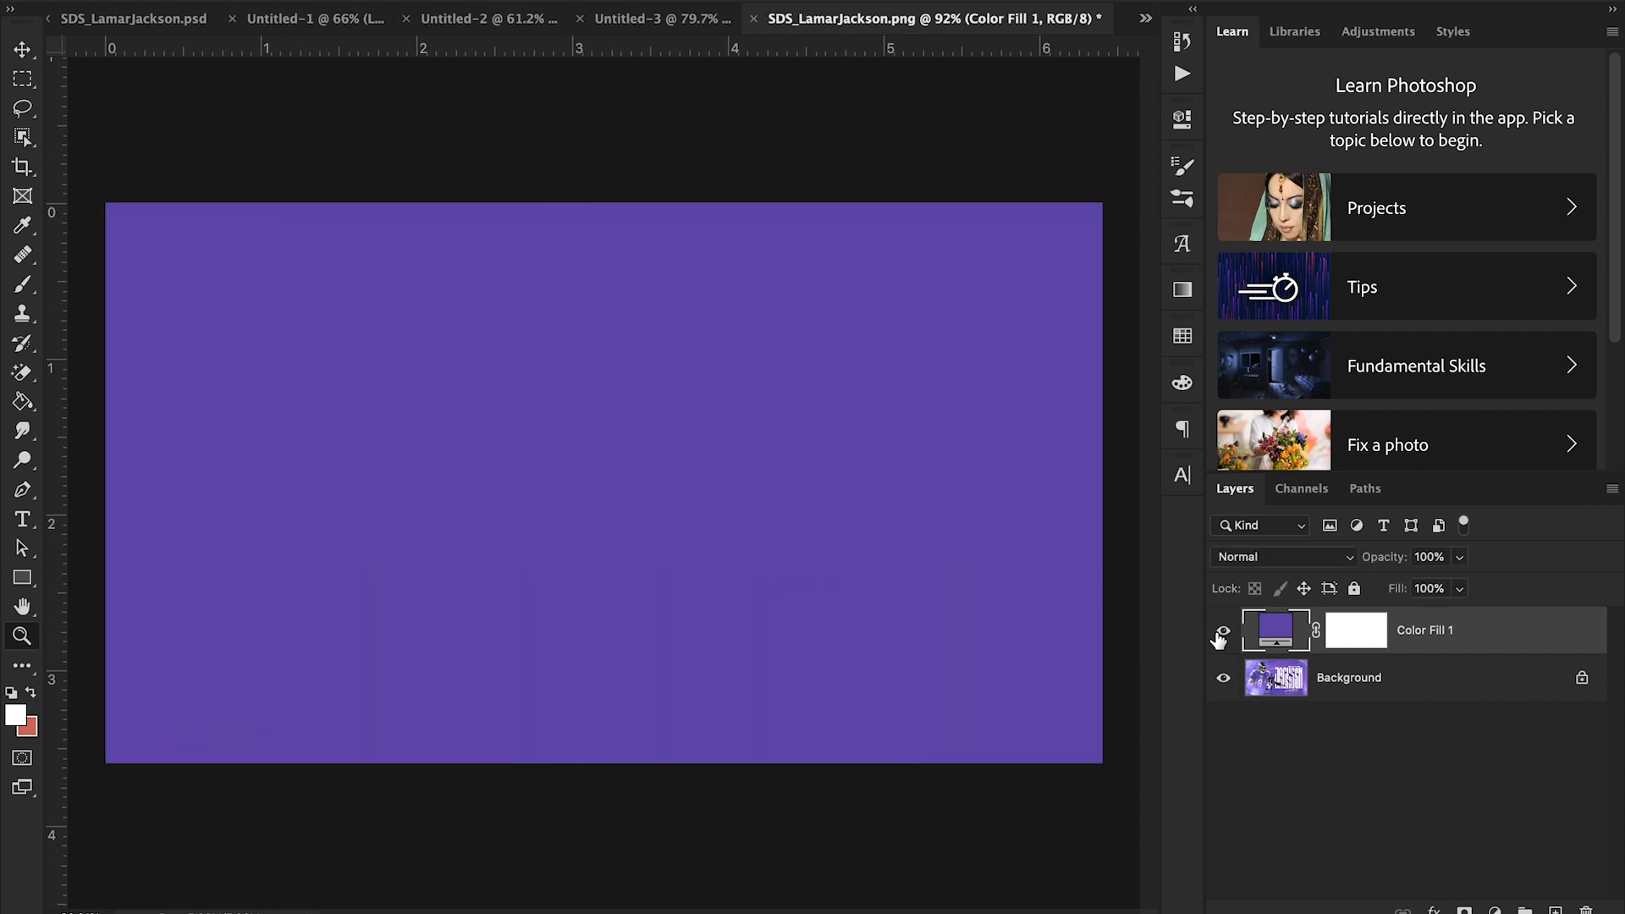
left_click(1222, 634)
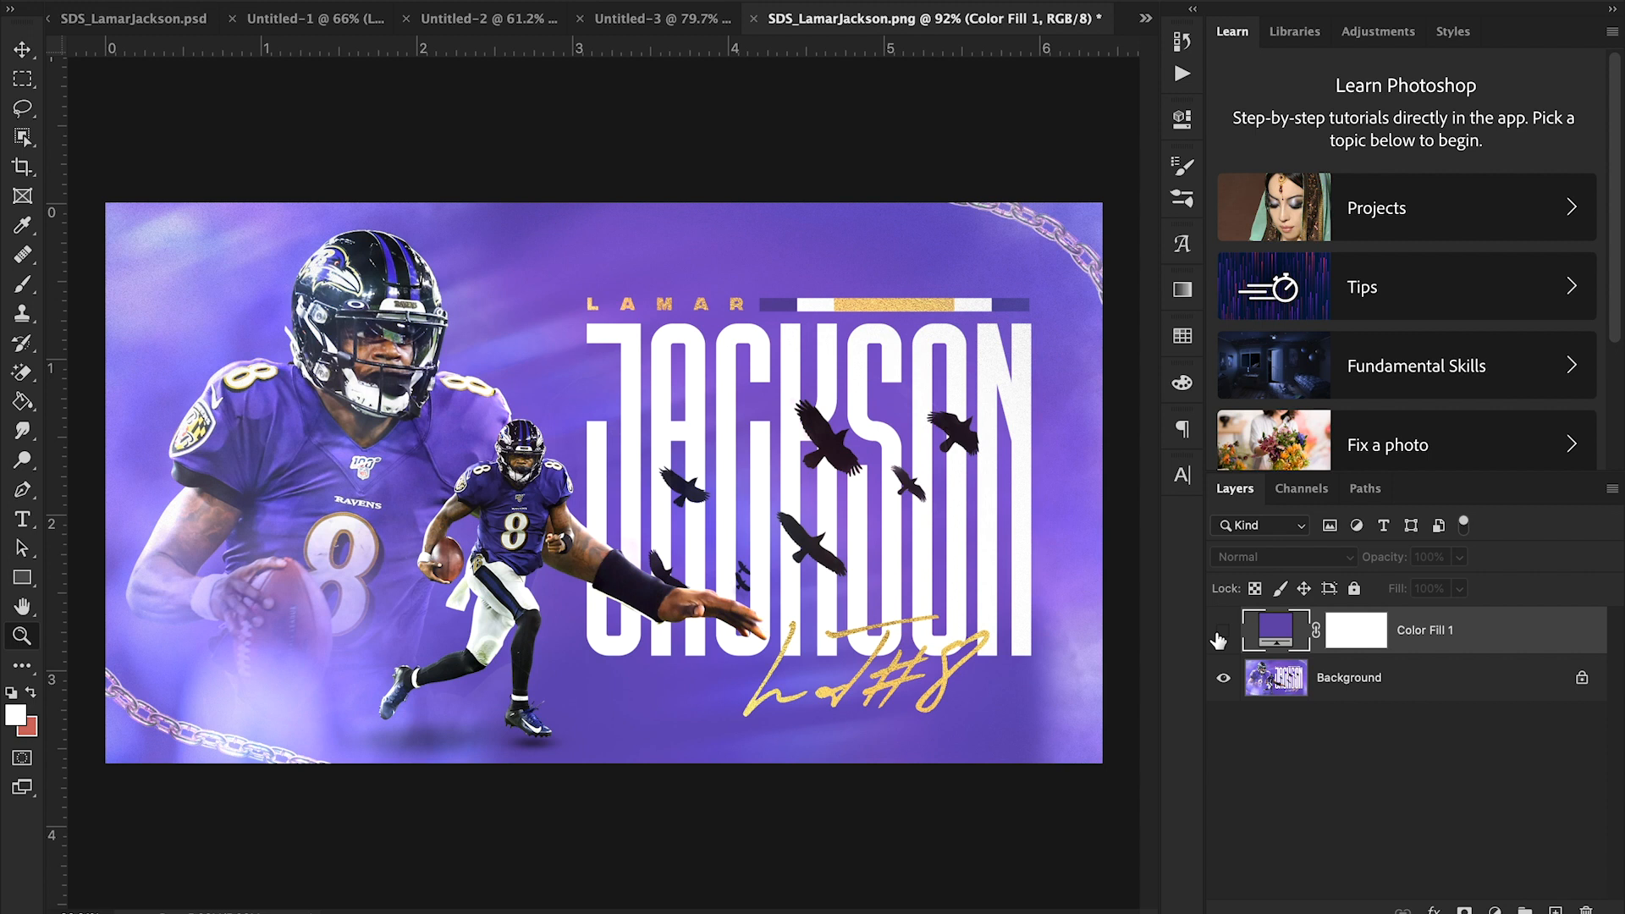
- Copy the CUTOUT and LamarJackson layers from the Untitled-3 document into SDS_LamarJackson.png, aligned over the matching players
left_click(631, 12)
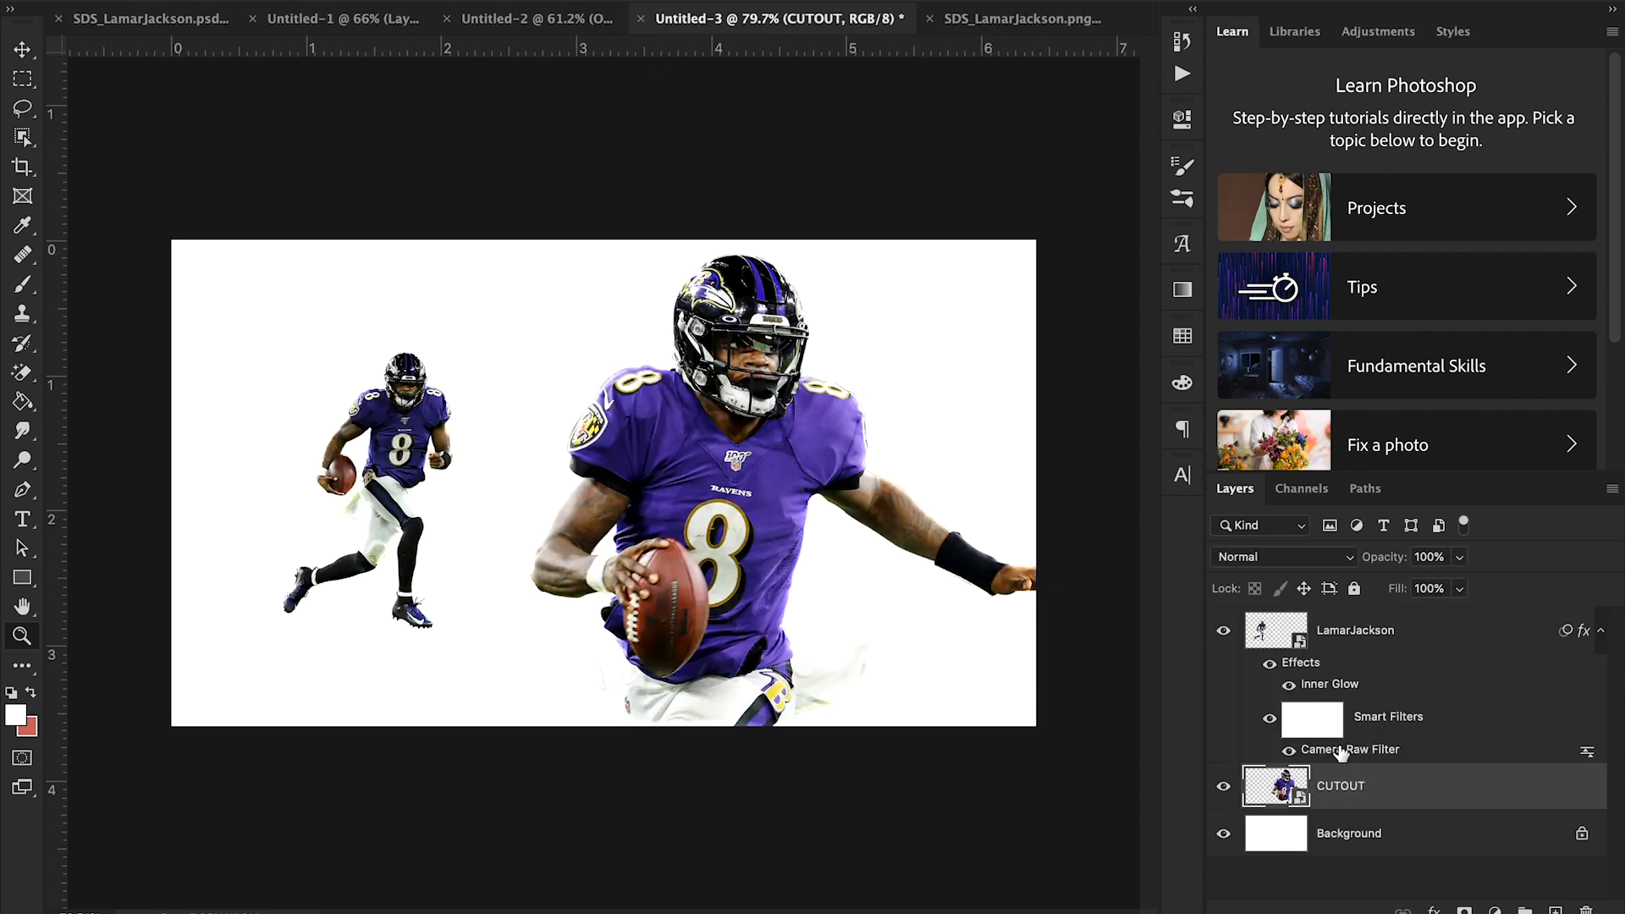
left_click(27, 52)
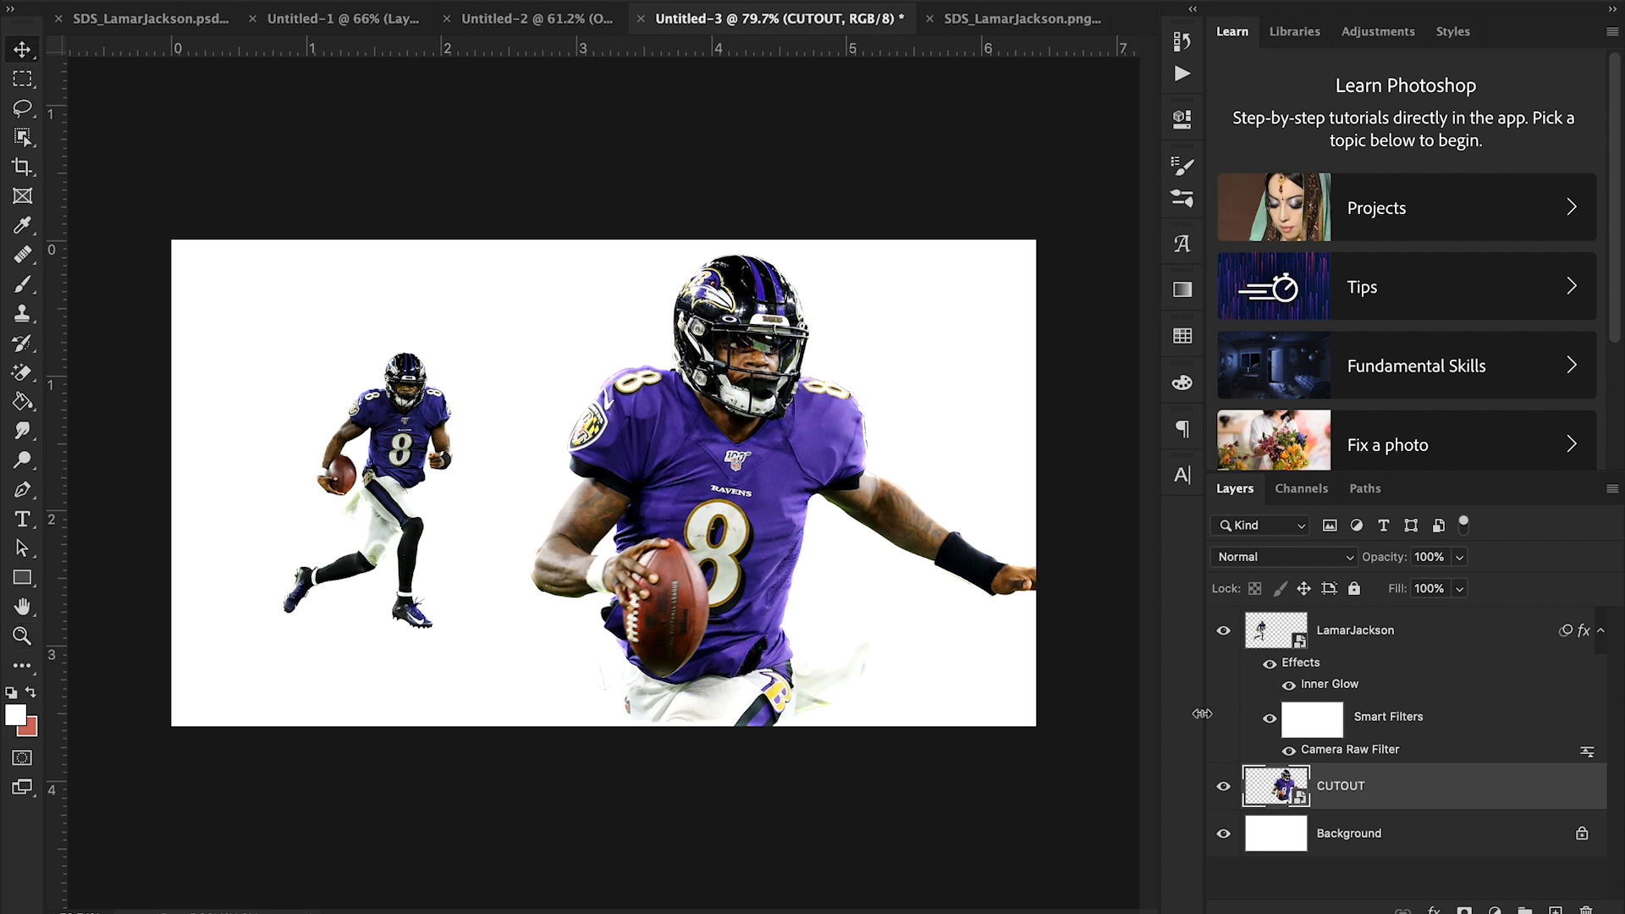
left_click_drag(1426, 791, 462, 513)
left_click(669, 17)
left_click(1462, 671)
left_click_drag(1451, 653, 545, 589)
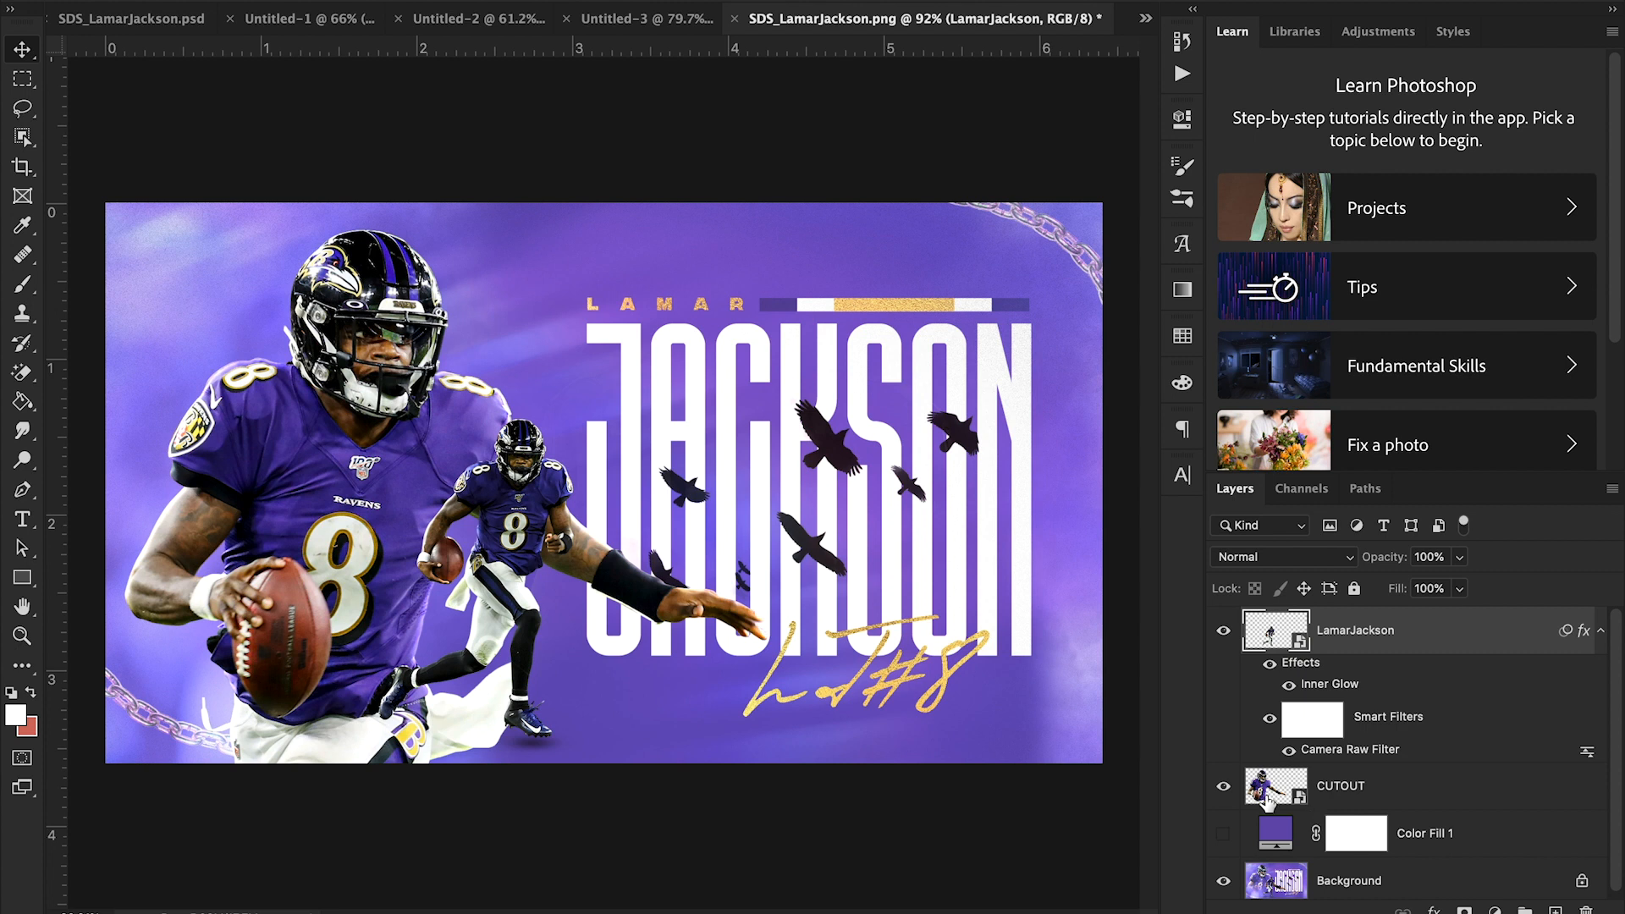
- Hide the CUTOUT layer and compare the small running player with and without the LamarJackson layer
left_click(1222, 790)
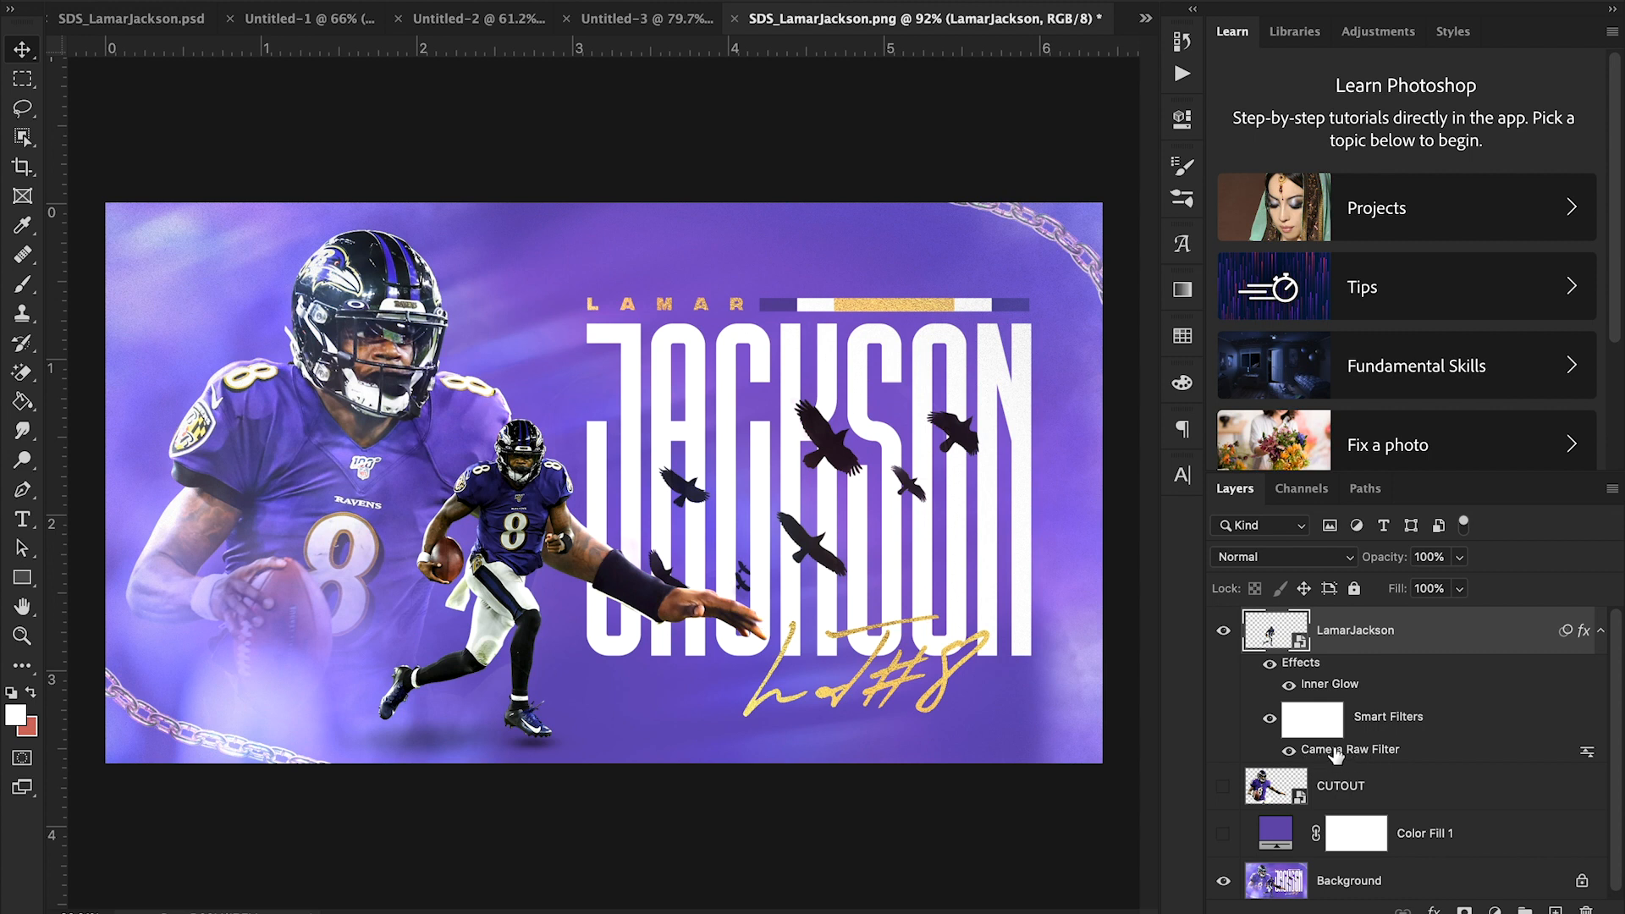
left_click(1219, 633)
left_click(1219, 634)
left_click(1219, 633)
- Try Clarity at +100 and +61 in the LamarJackson layer's Camera Raw Filter and discard the changes
double_click(1343, 747)
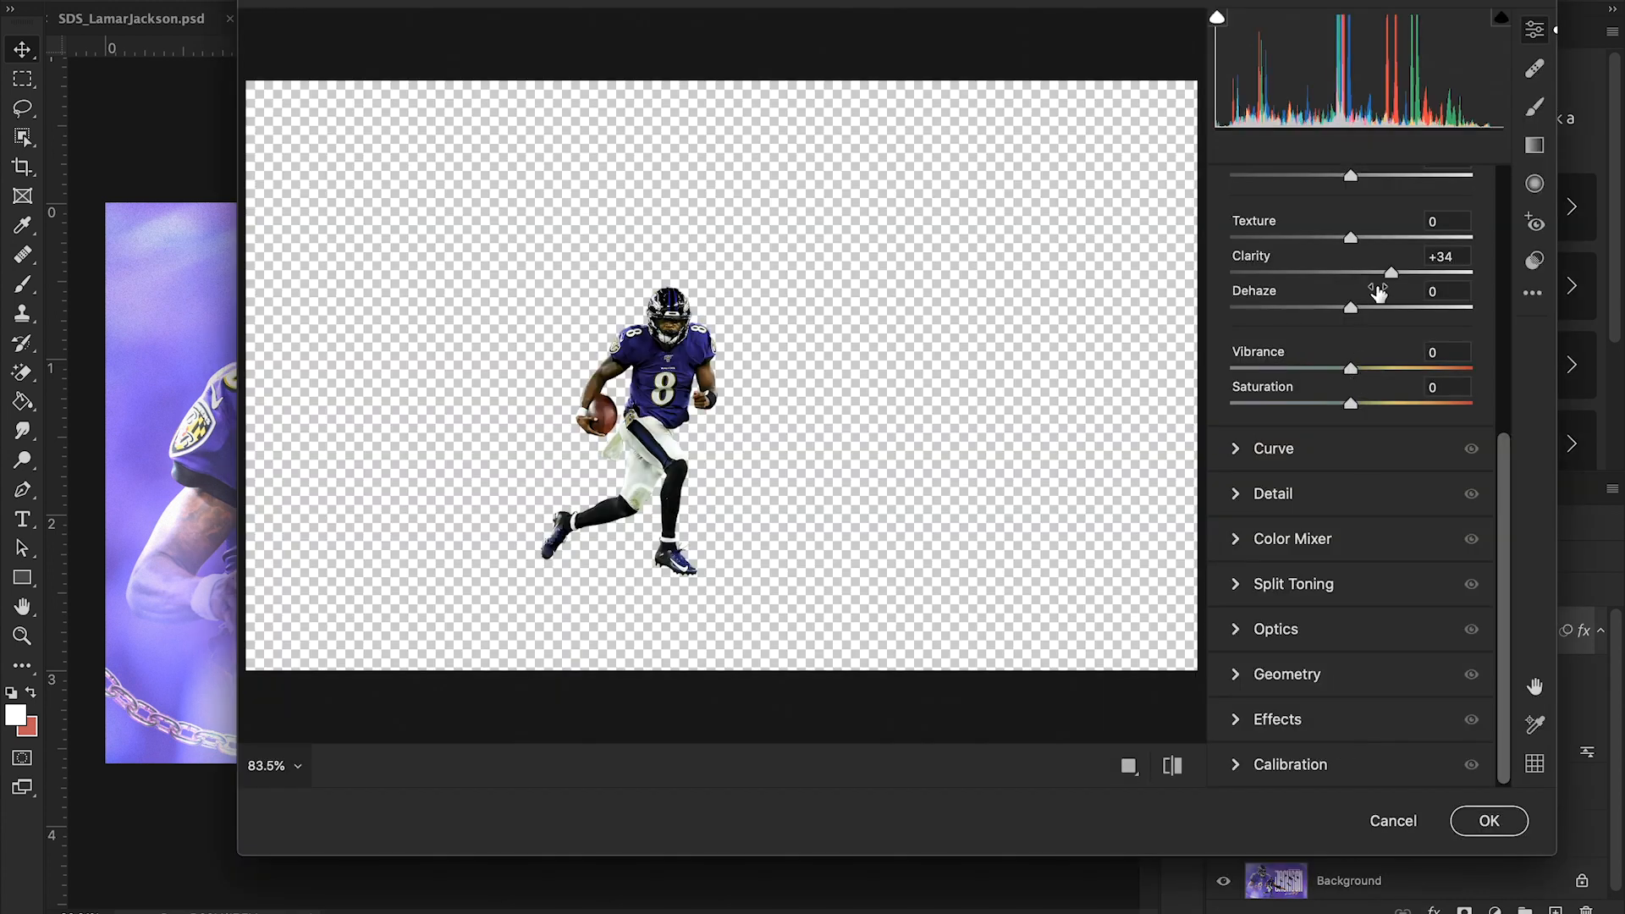
left_click_drag(1391, 271, 1472, 273)
left_click(713, 378)
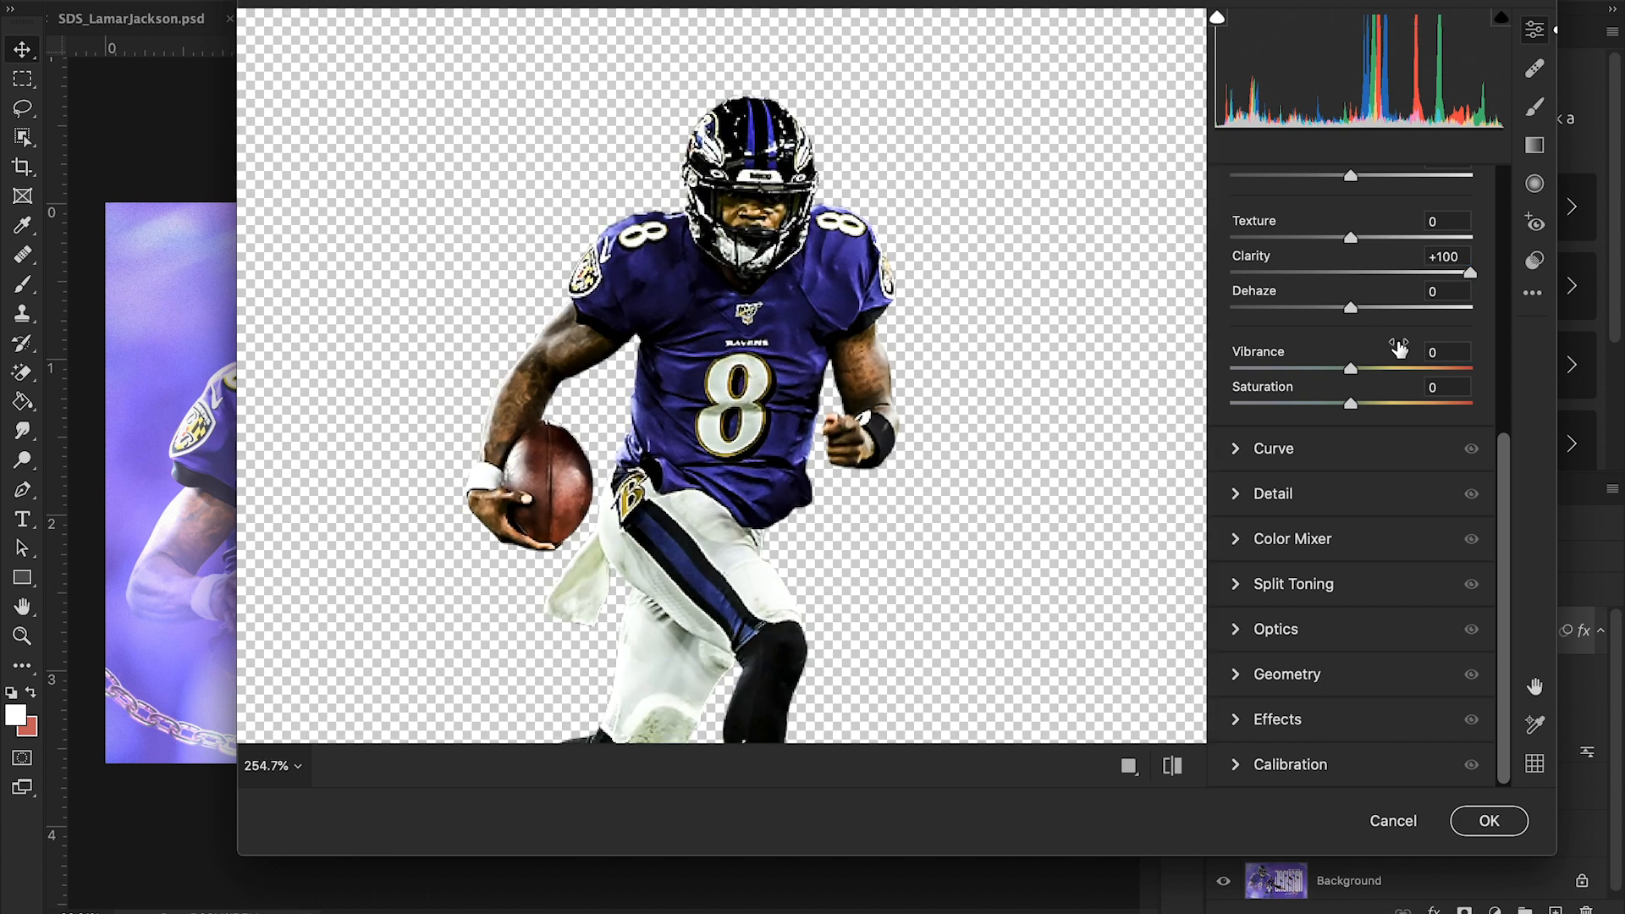
left_click_drag(1358, 273, 1427, 281)
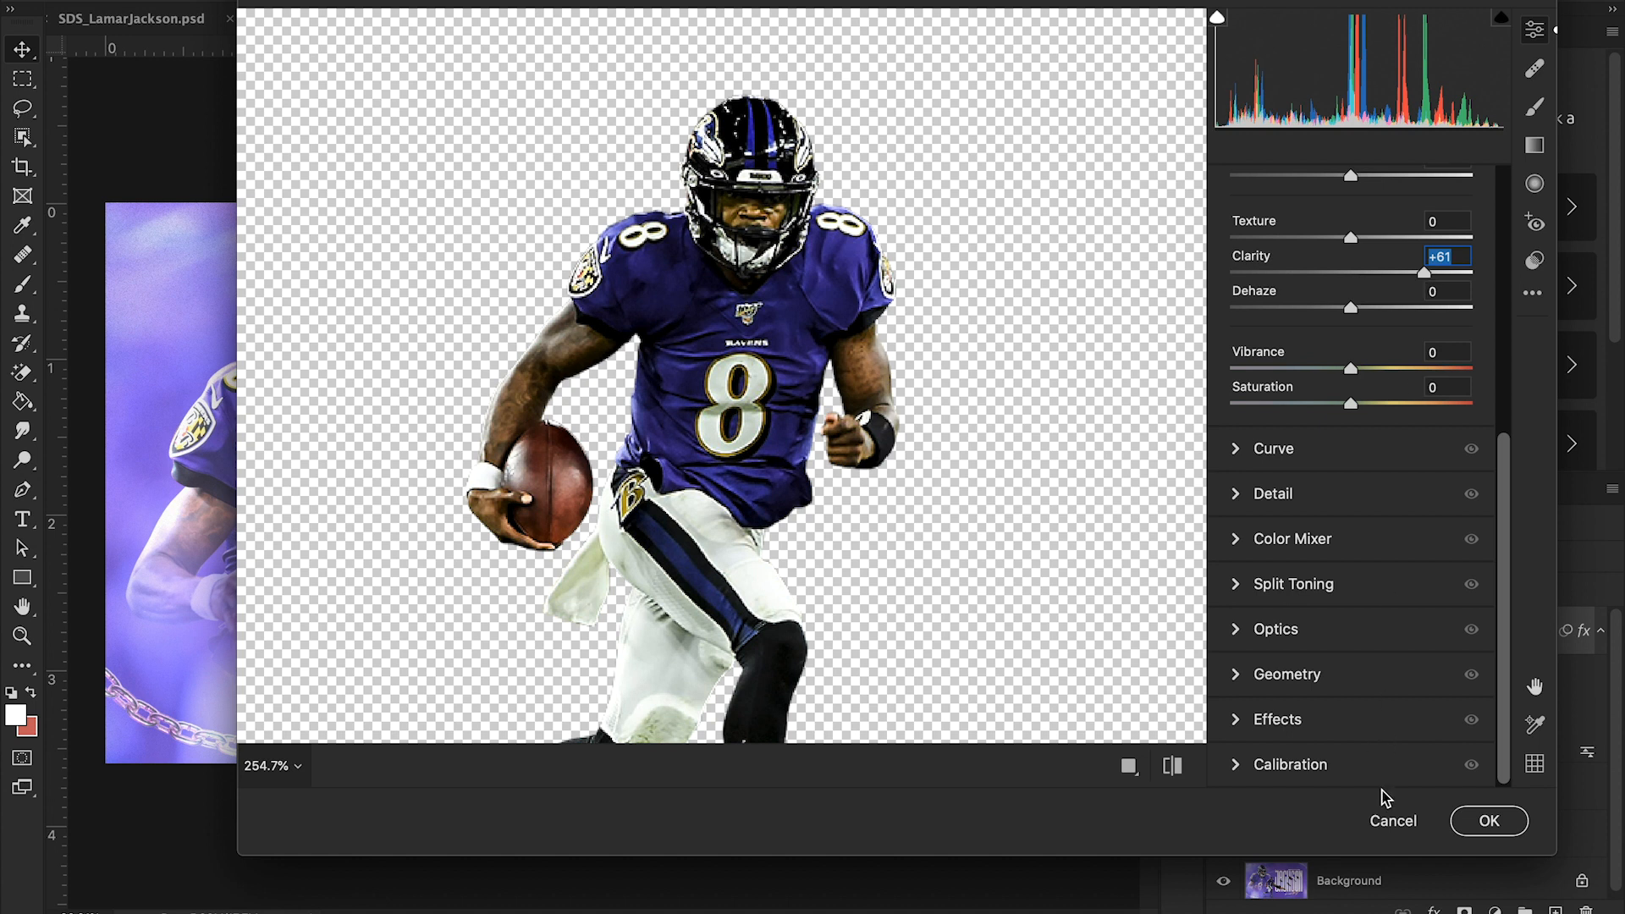
left_click(1381, 823)
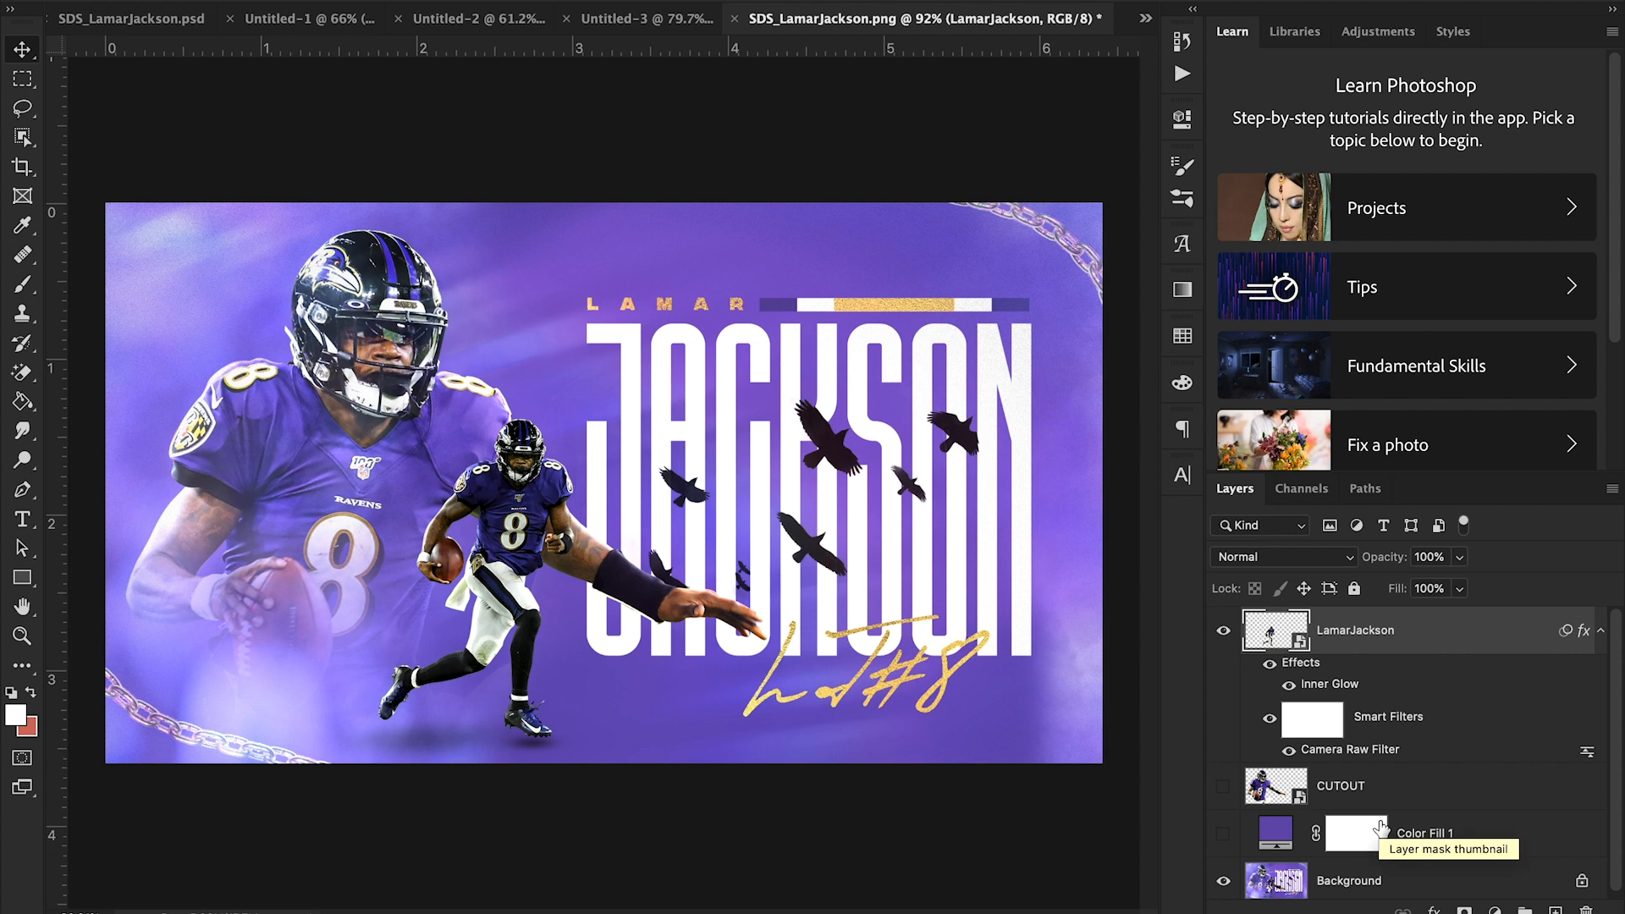
- Compare the running player with and without its Inner Glow and inspect the effect's blend, opacity, choke and size settings
left_click(1289, 686)
left_click(1290, 685)
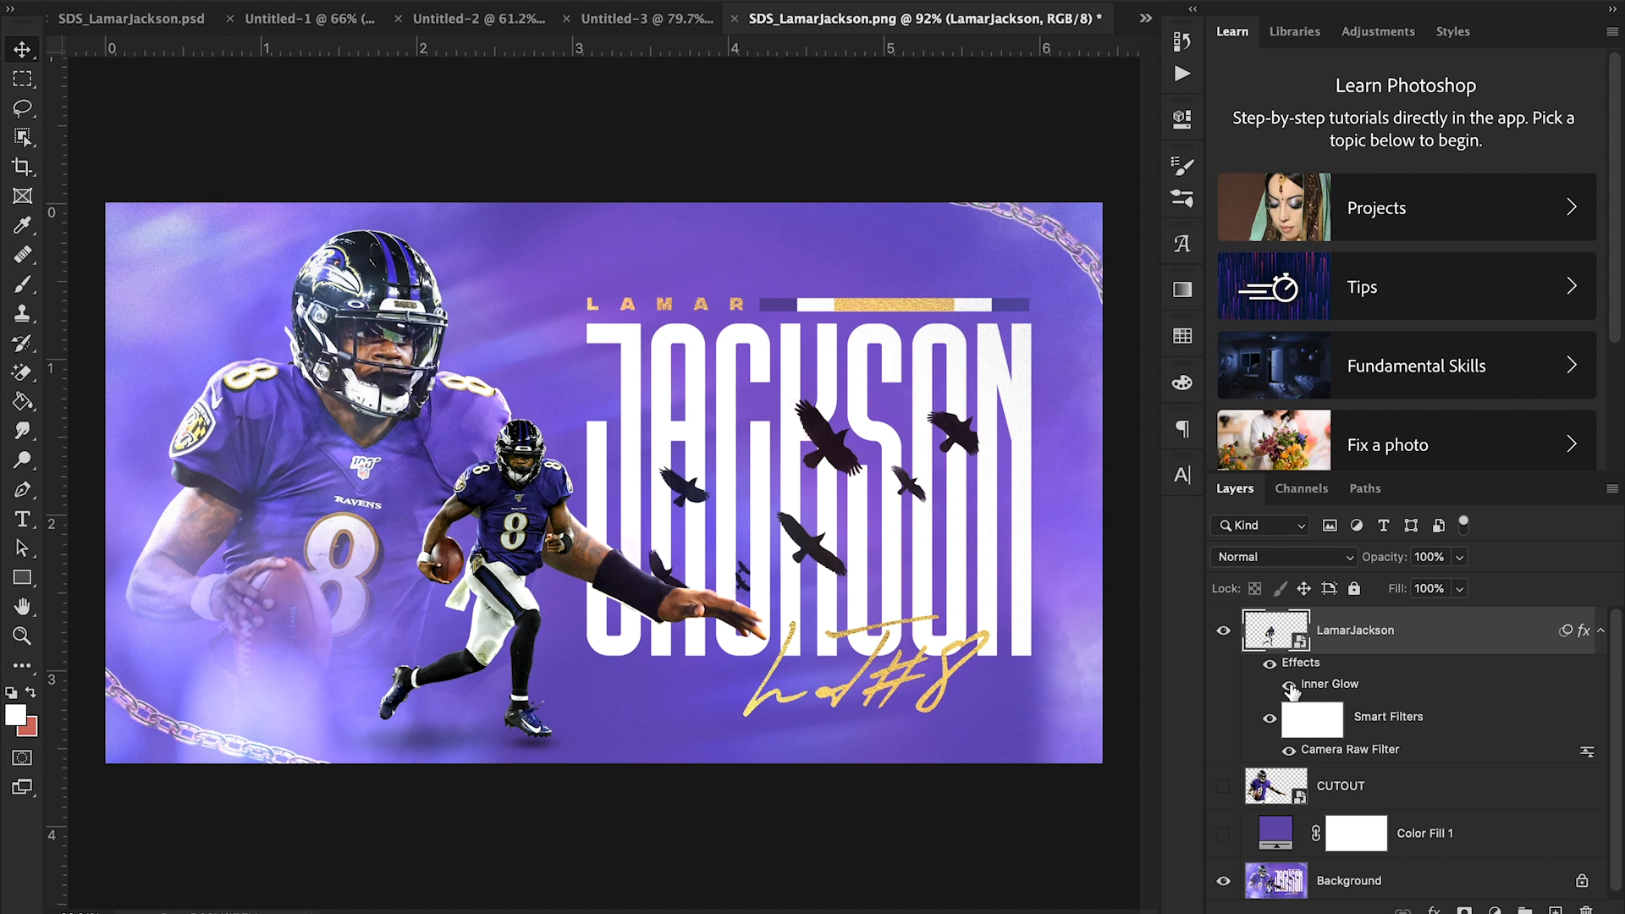
left_click(1289, 685)
left_click(1289, 686)
double_click(1326, 694)
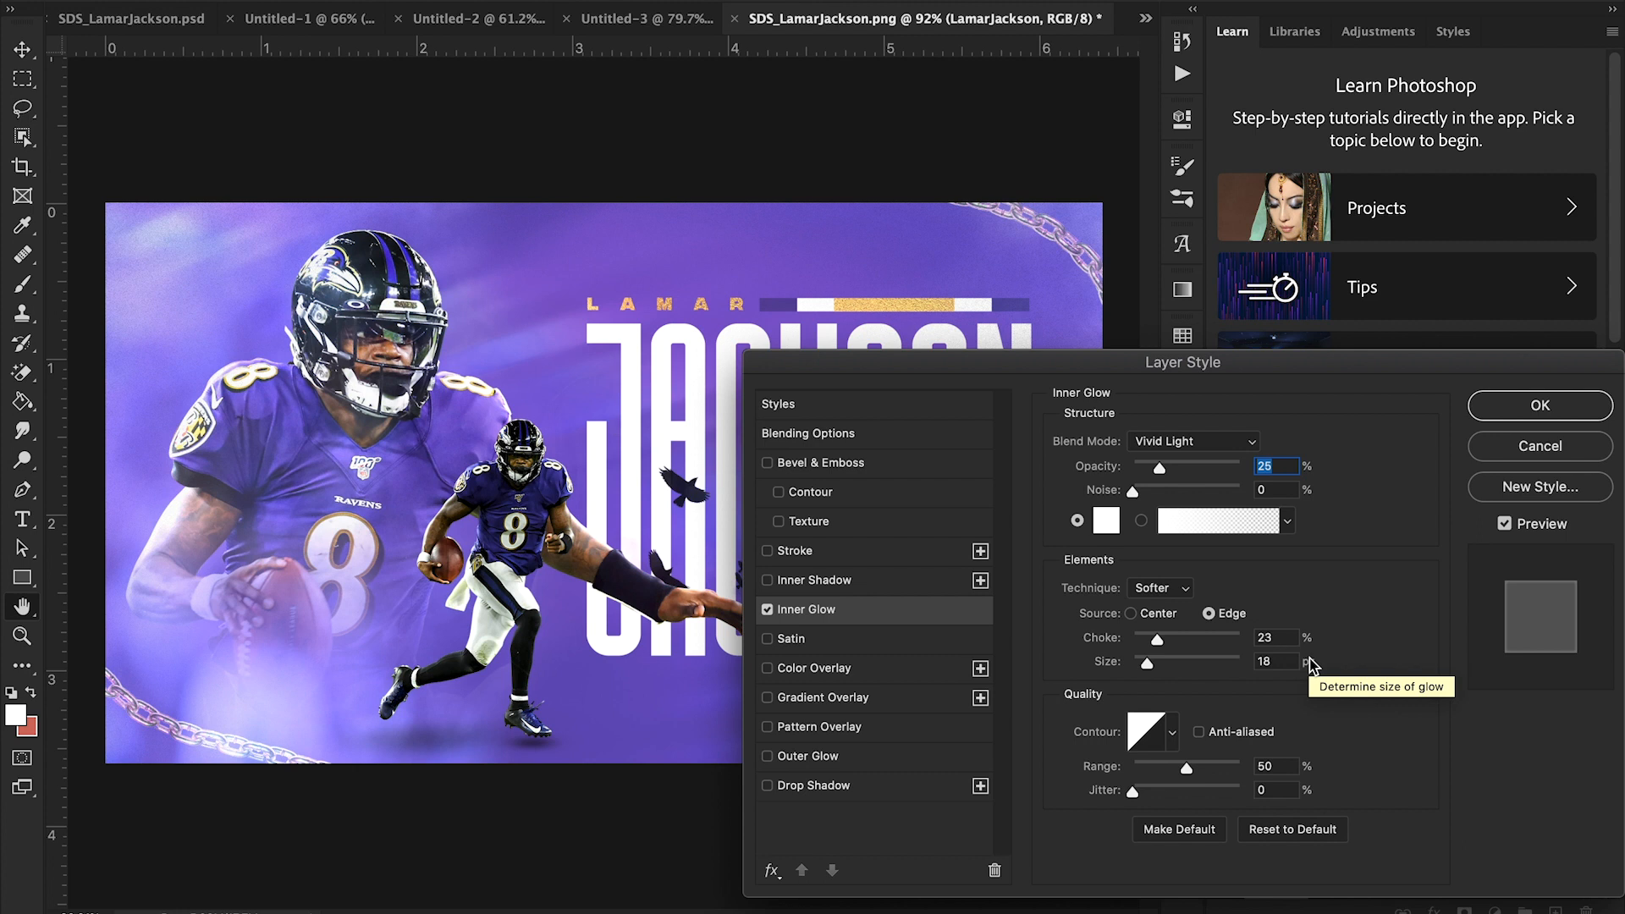
left_click(1502, 457)
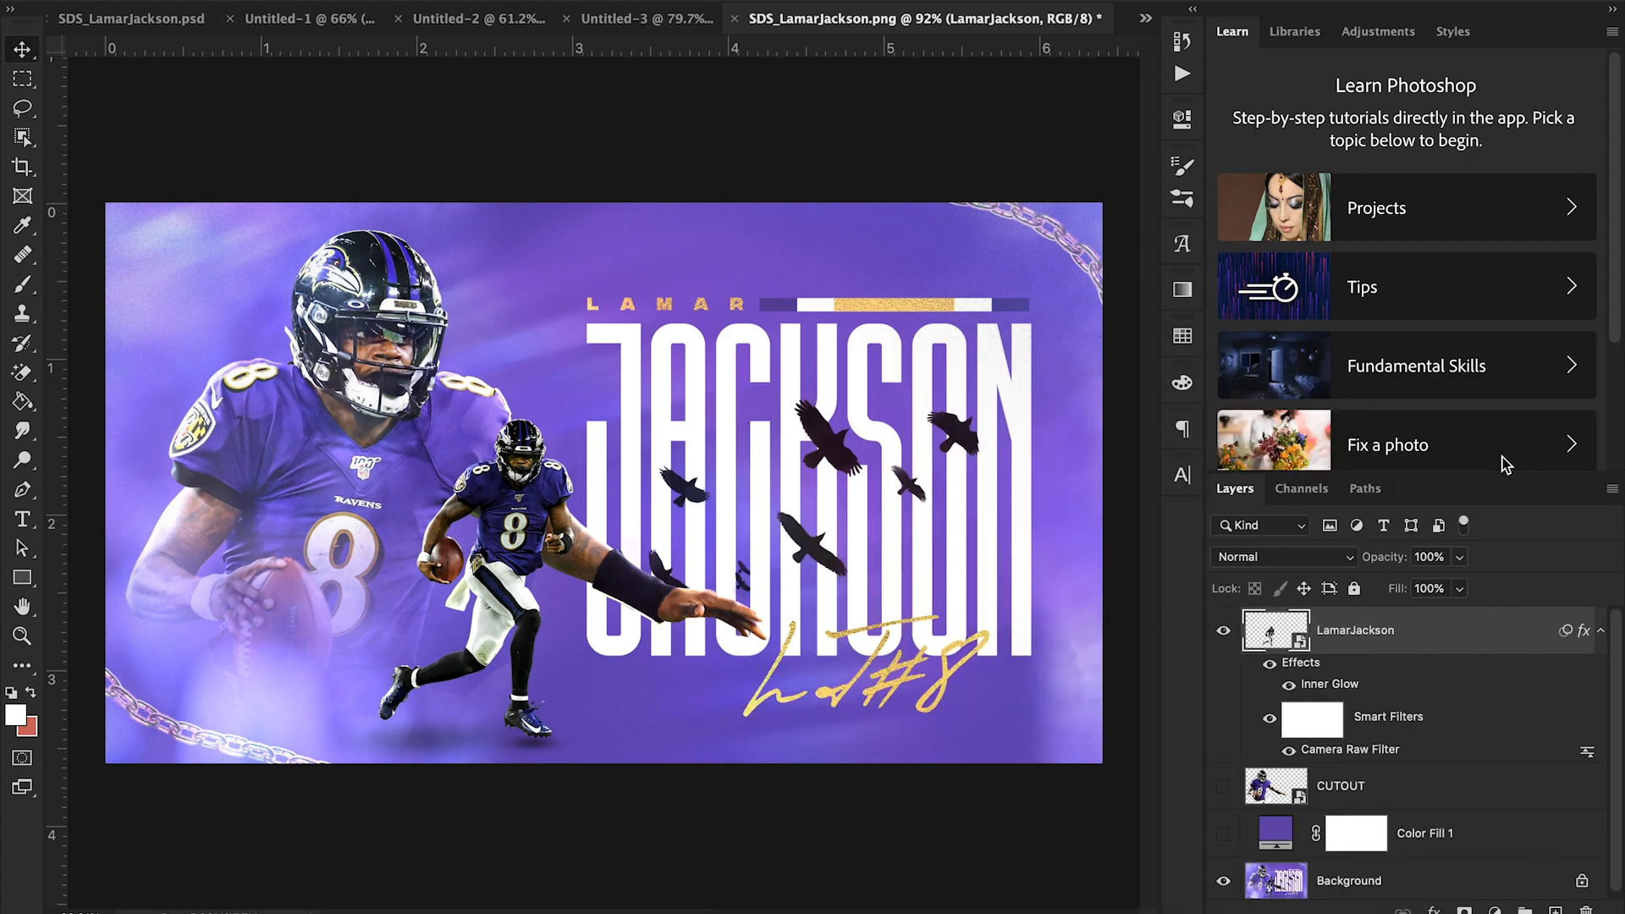
- Hide the LamarJackson layer and show the CUTOUT layer over the purple Color Fill 1 layer
left_click(1223, 785)
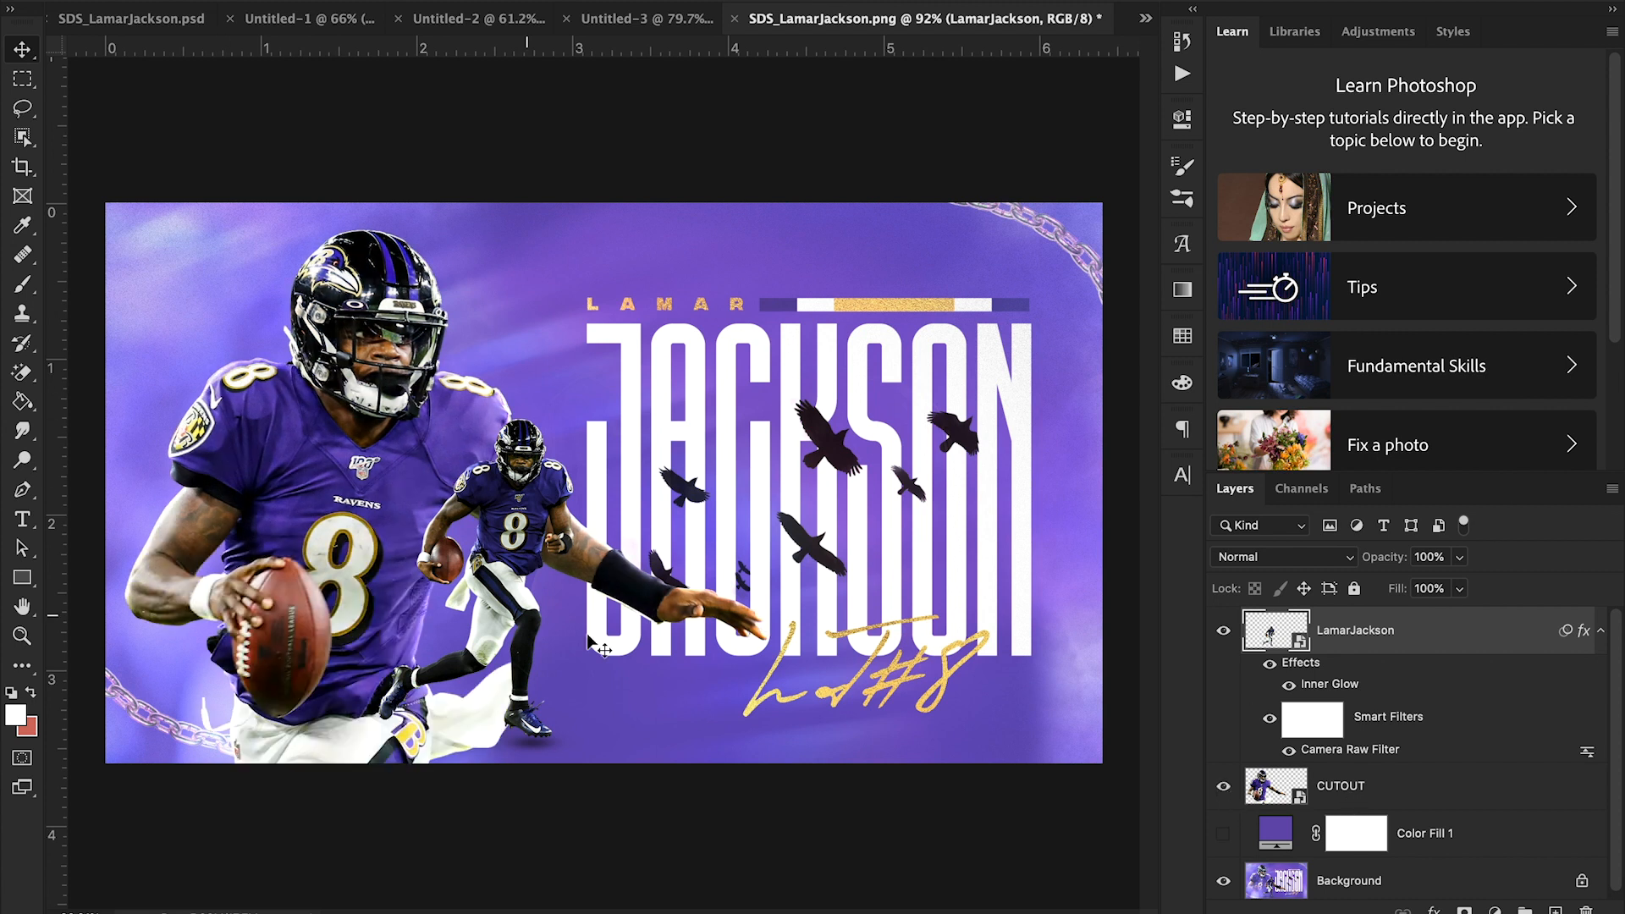
left_click(1223, 786)
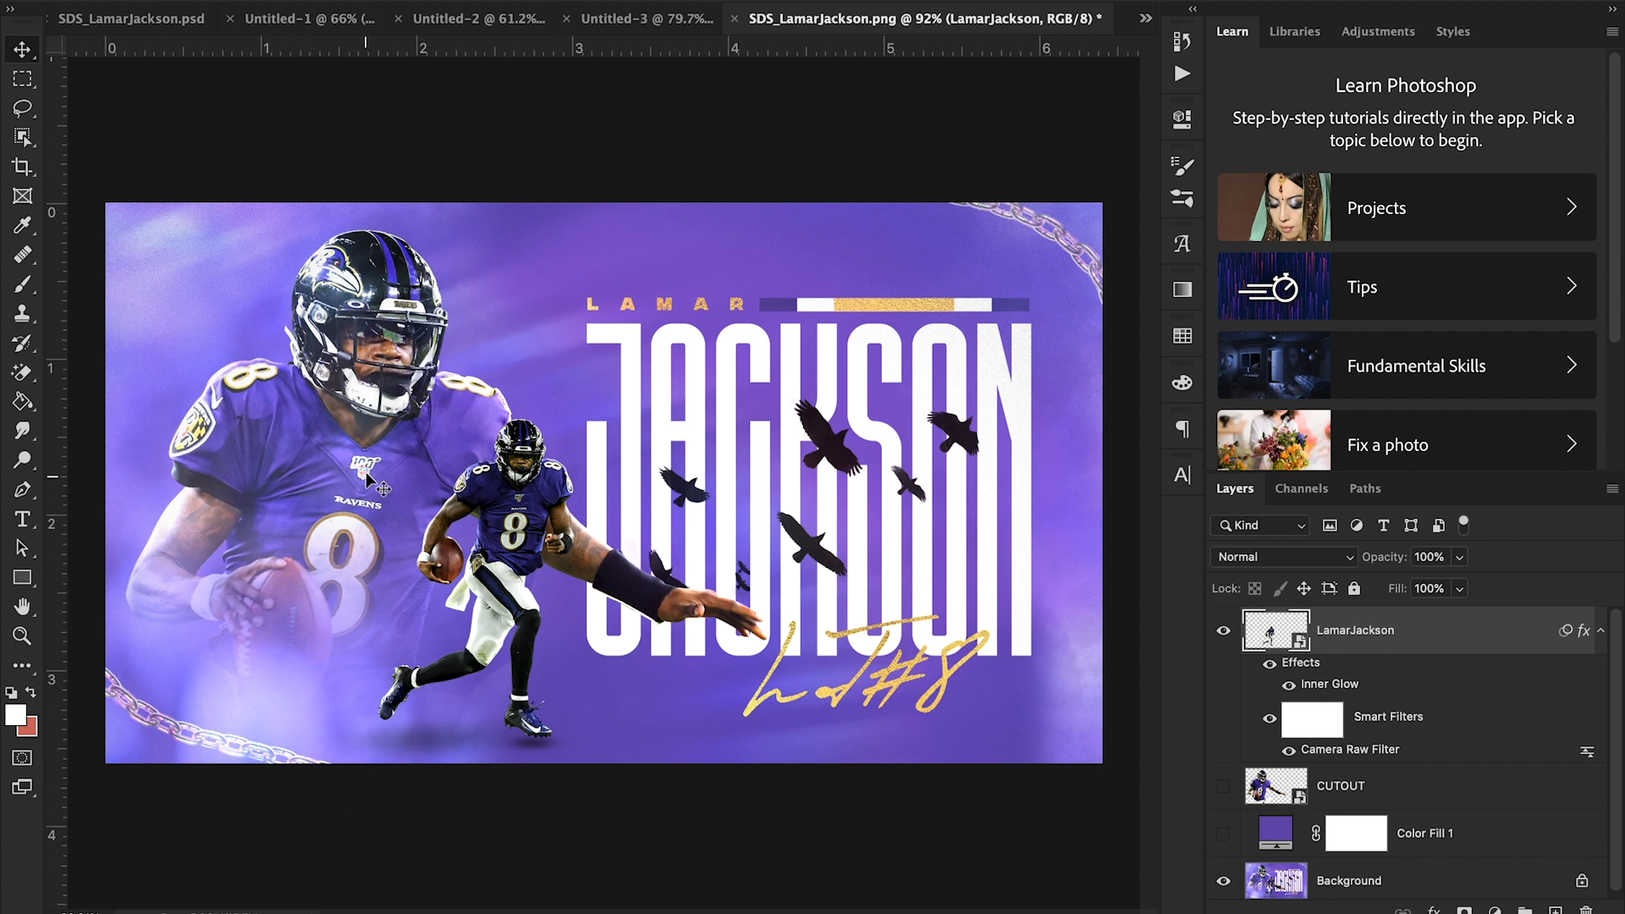
left_click(1223, 631)
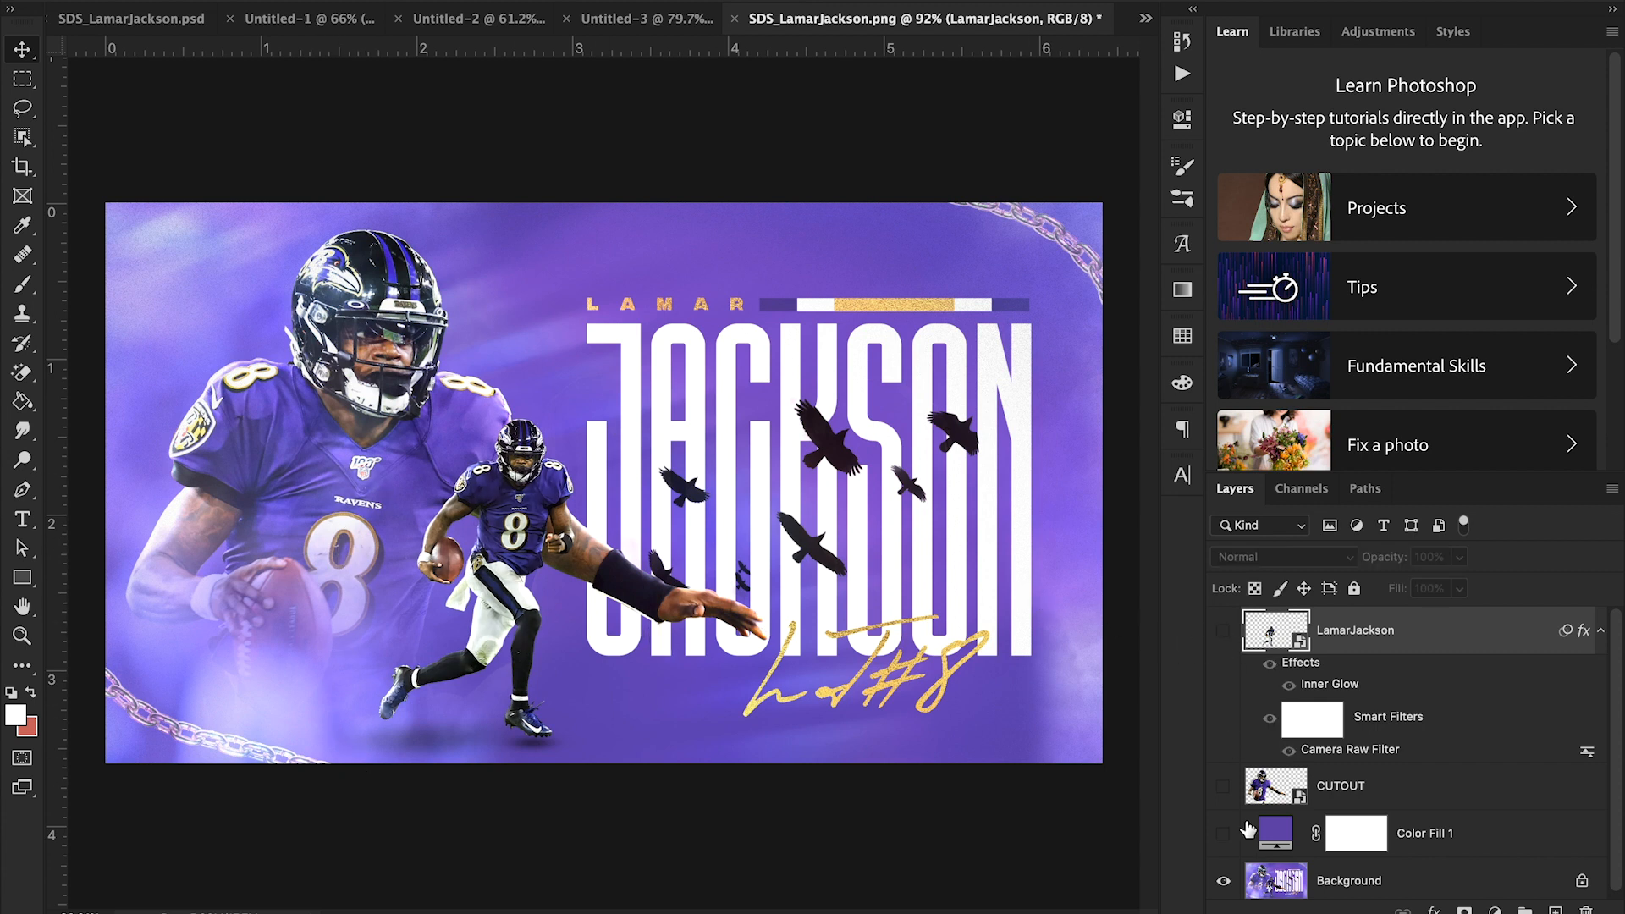
left_click(1224, 837)
left_click(1224, 787)
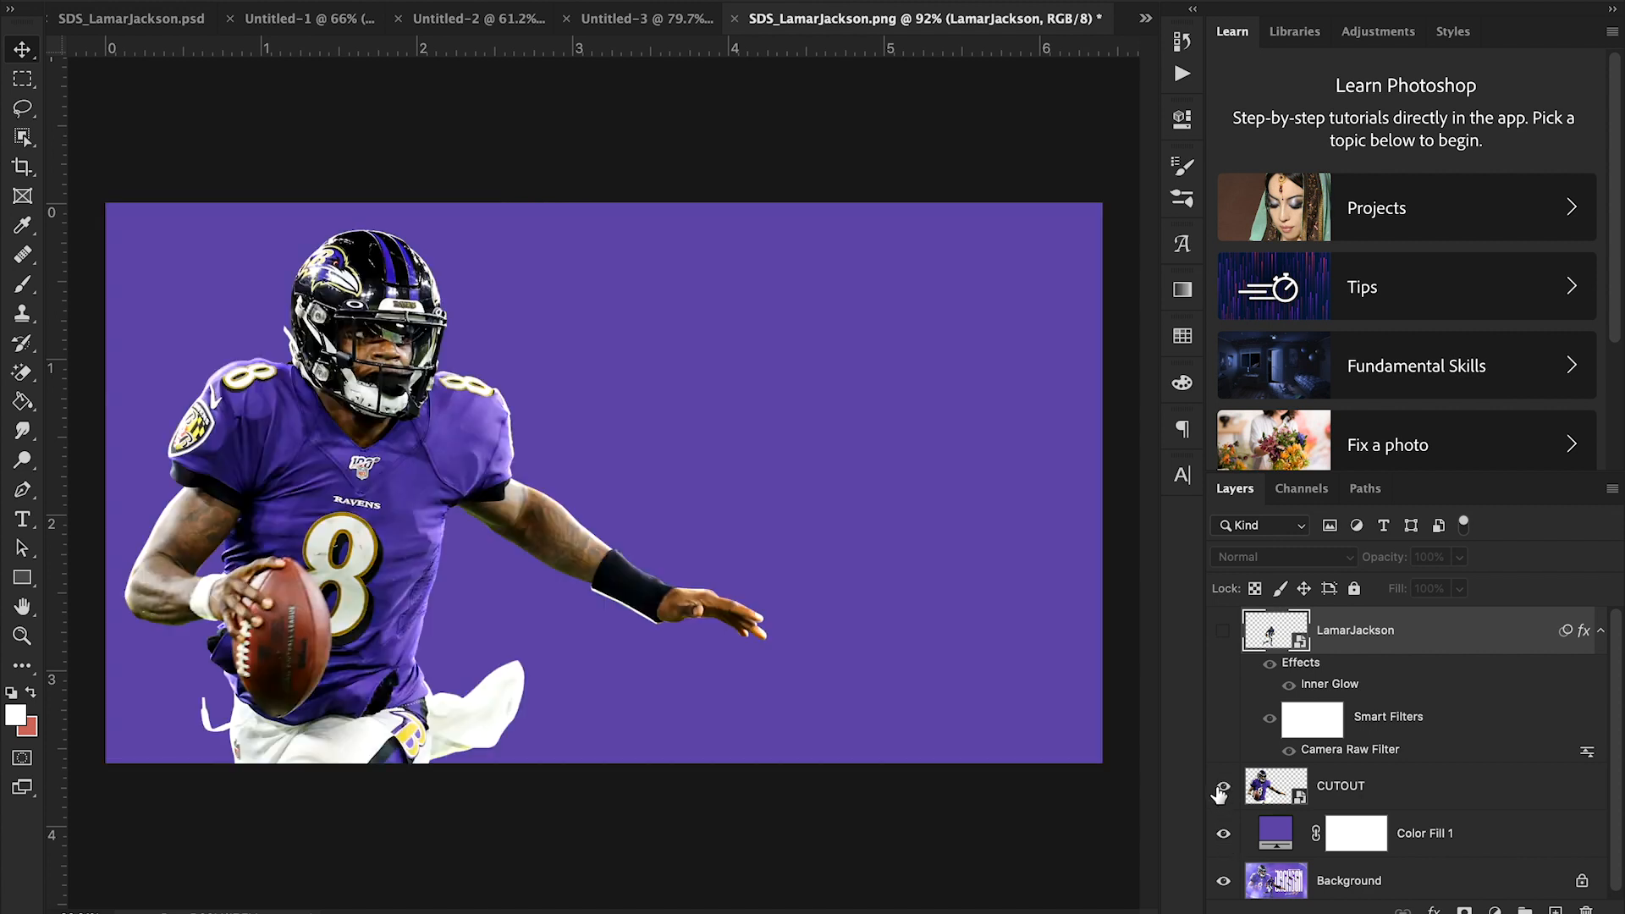
- Add a blank layer directly above CUTOUT and sample the purple backdrop as the foreground colour
left_click(1378, 795)
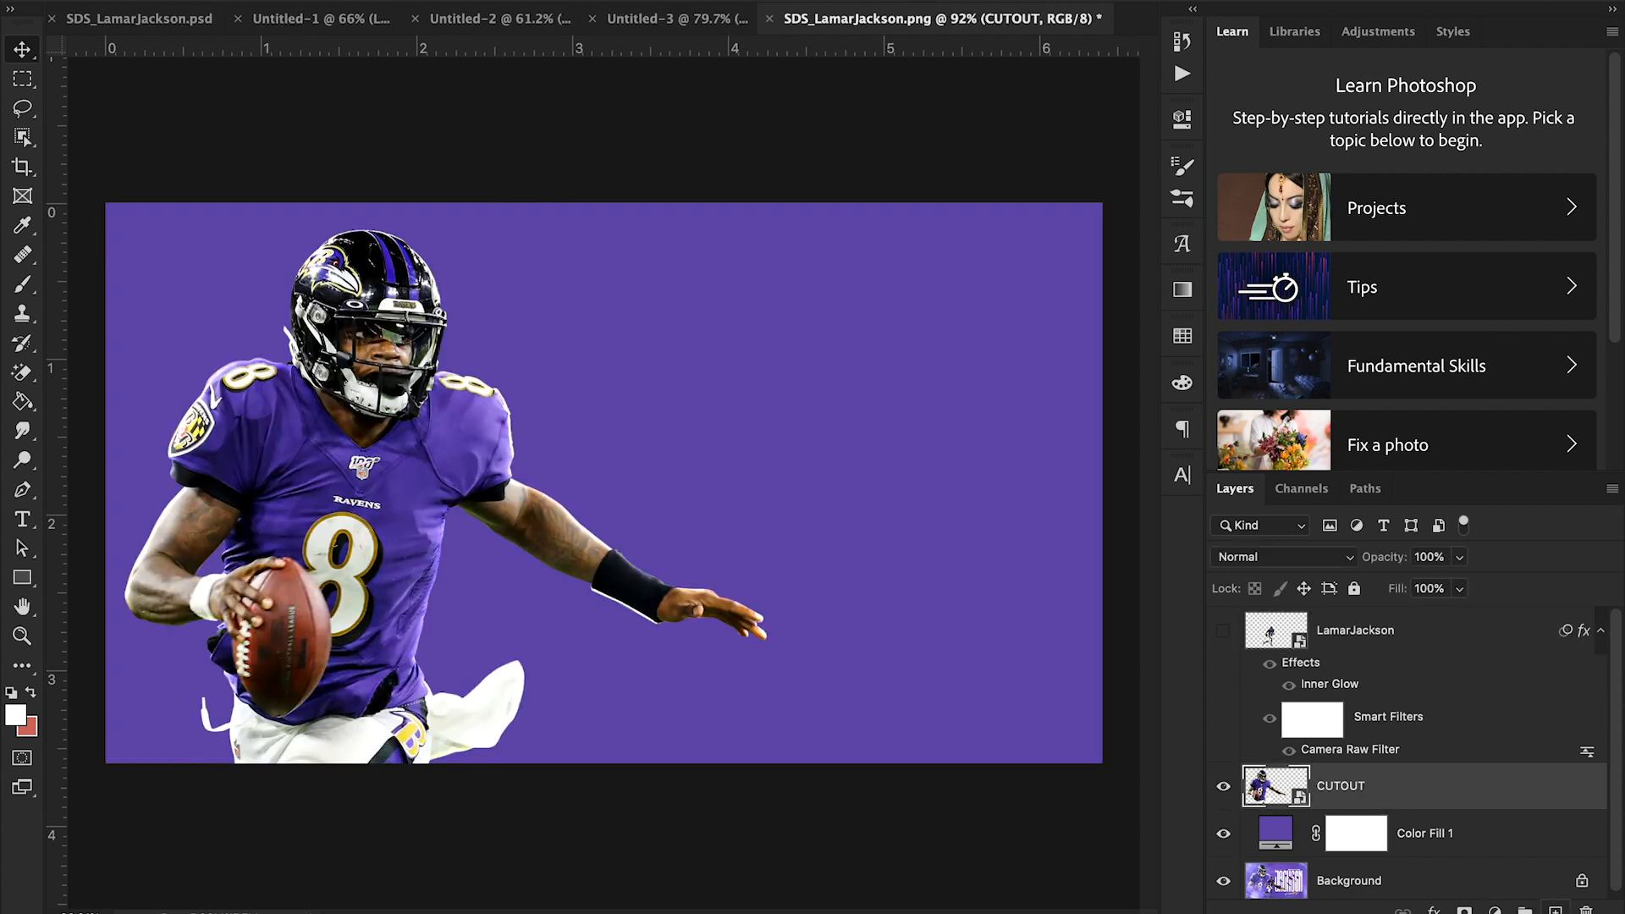
key("ctrl+shift+alt+n")
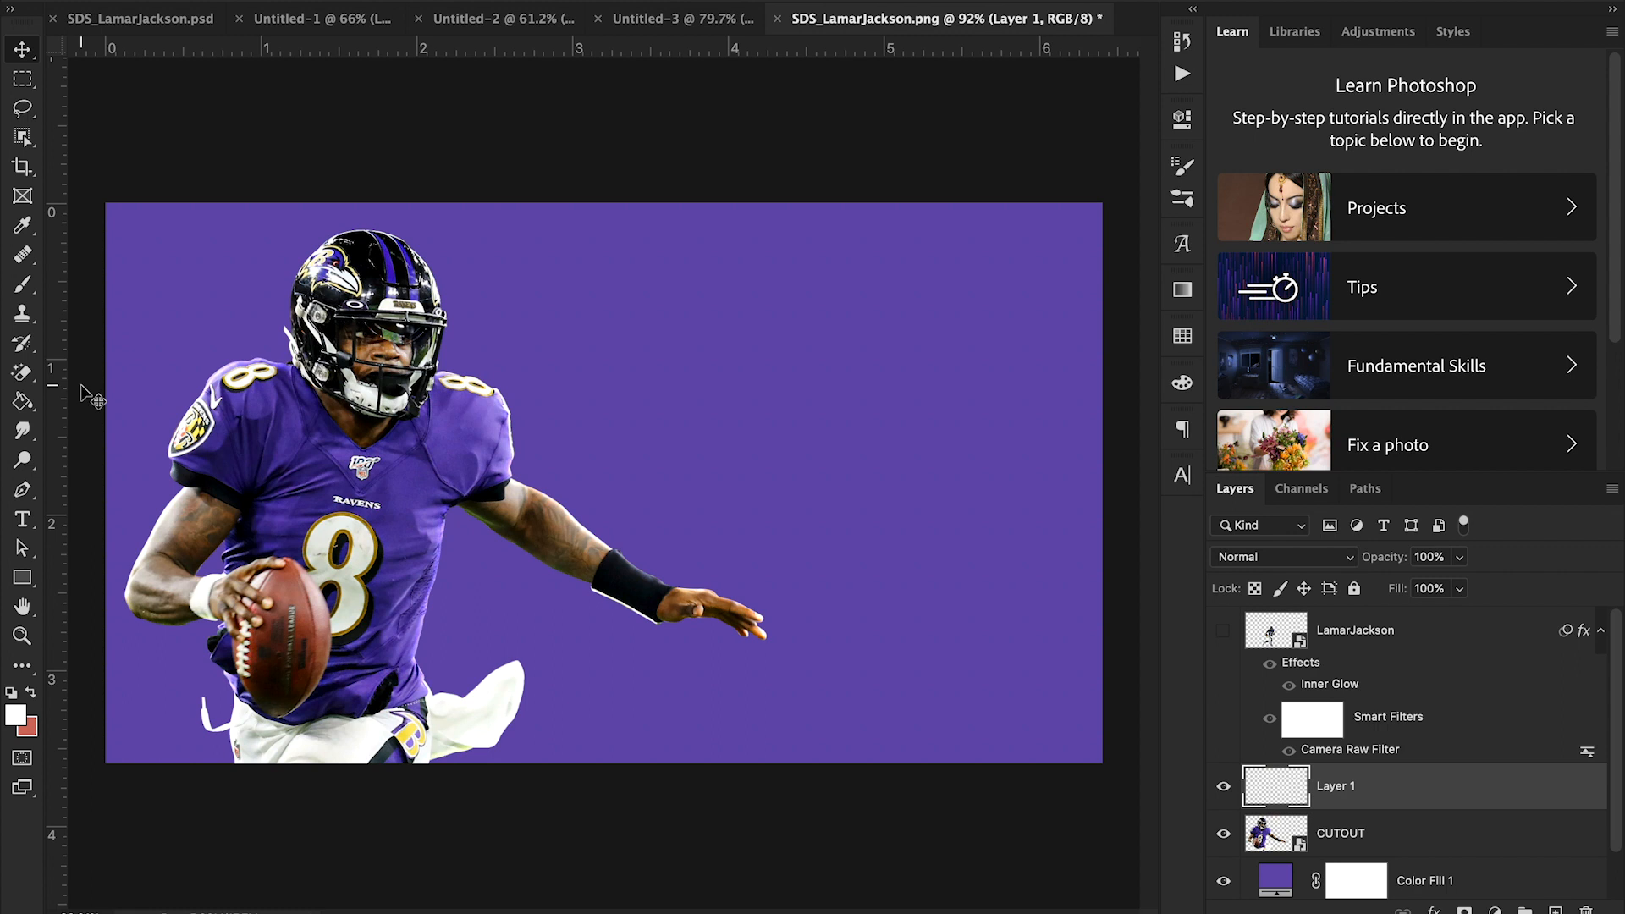
key("i")
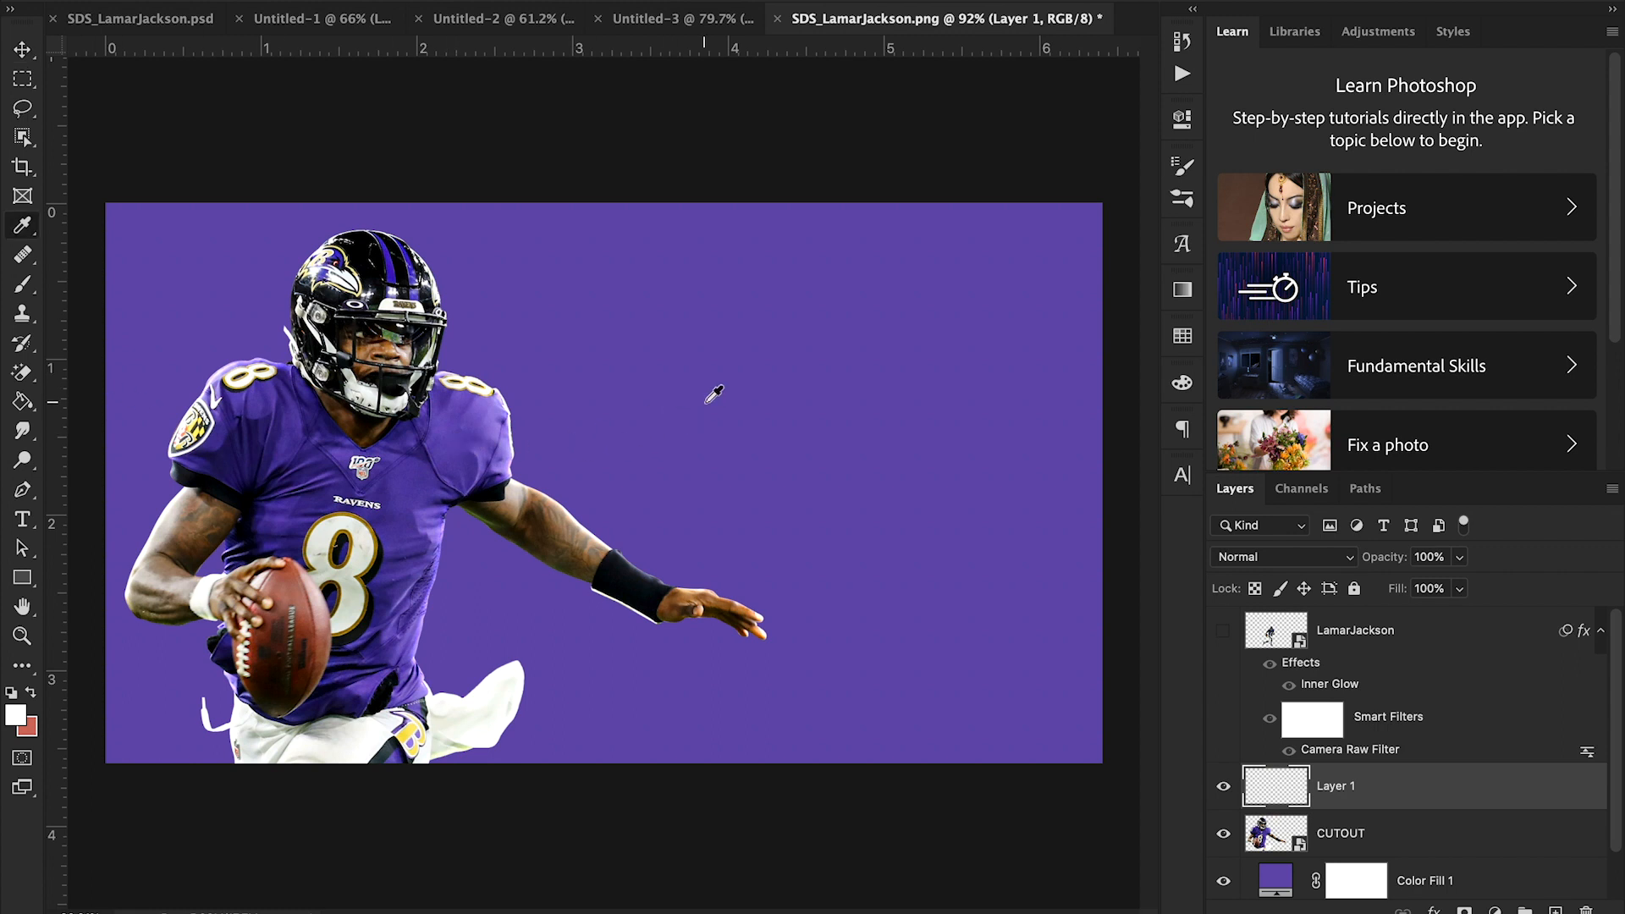
left_click(707, 402)
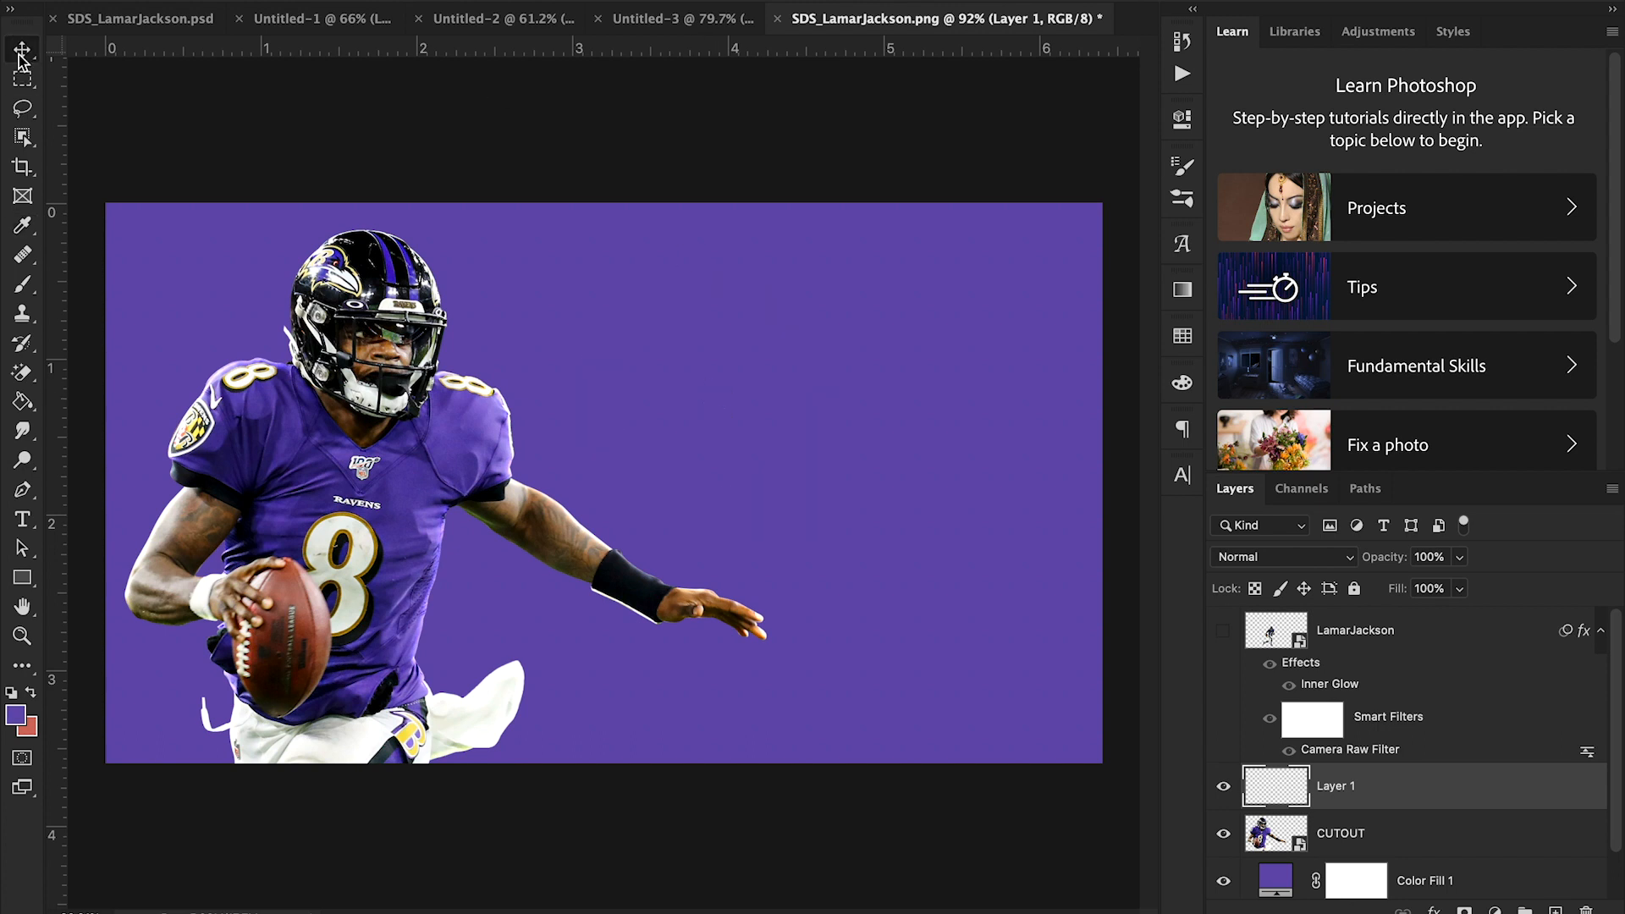
- With the Gradient Tool, draw two upward purple-to-transparent fades on the new layer, from below the canvas to the player's chest
key("g")
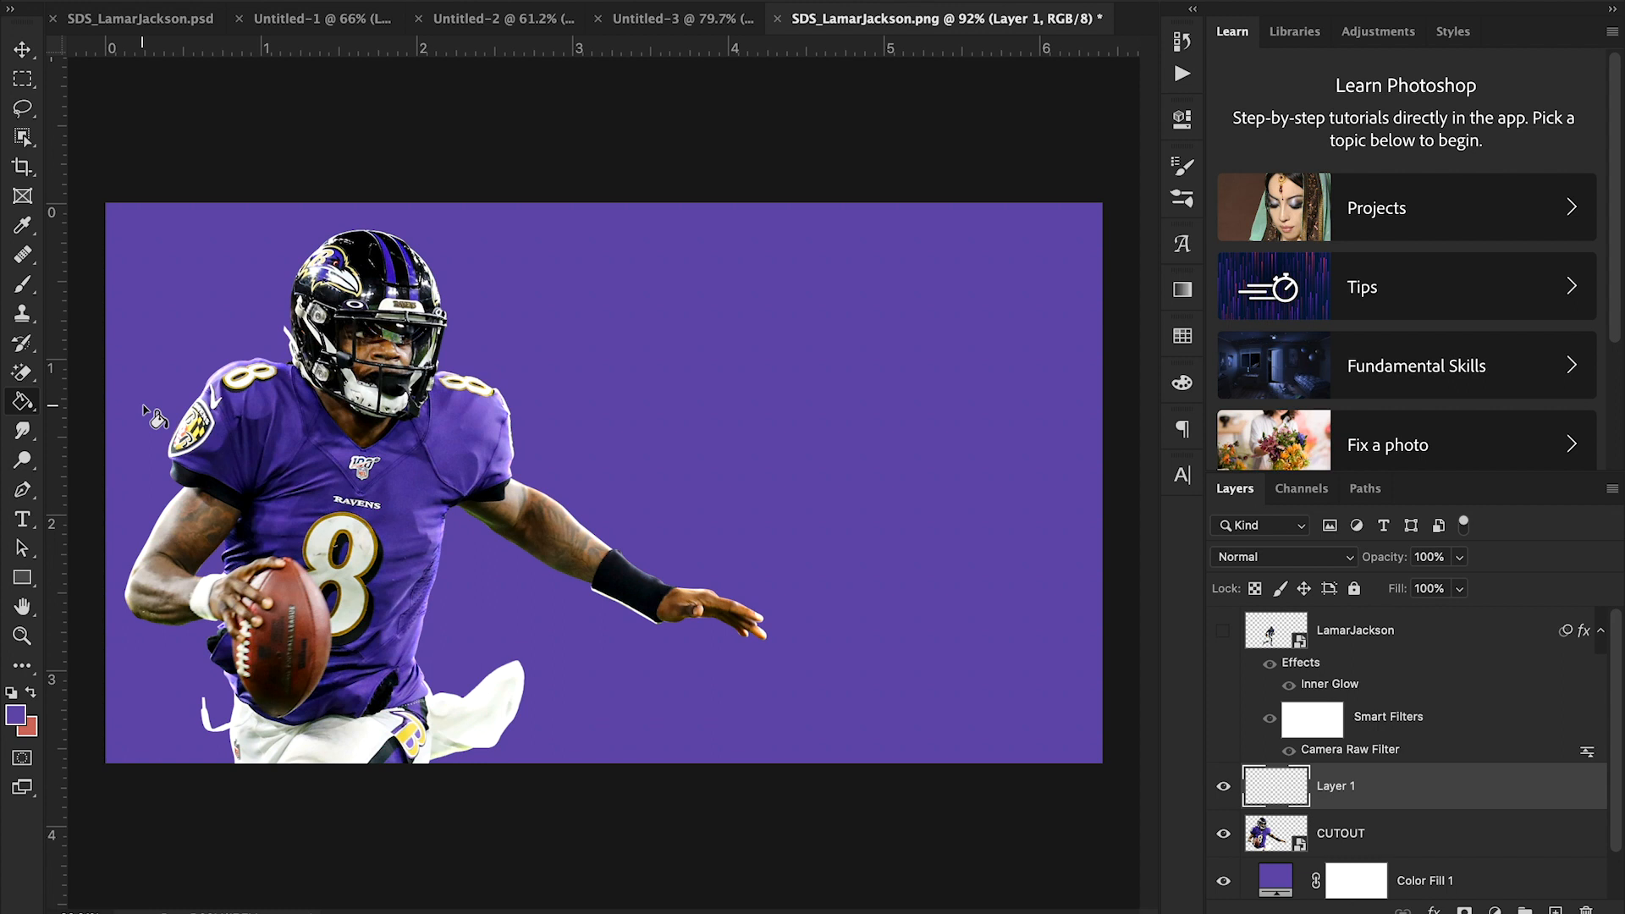
right_click(23, 402)
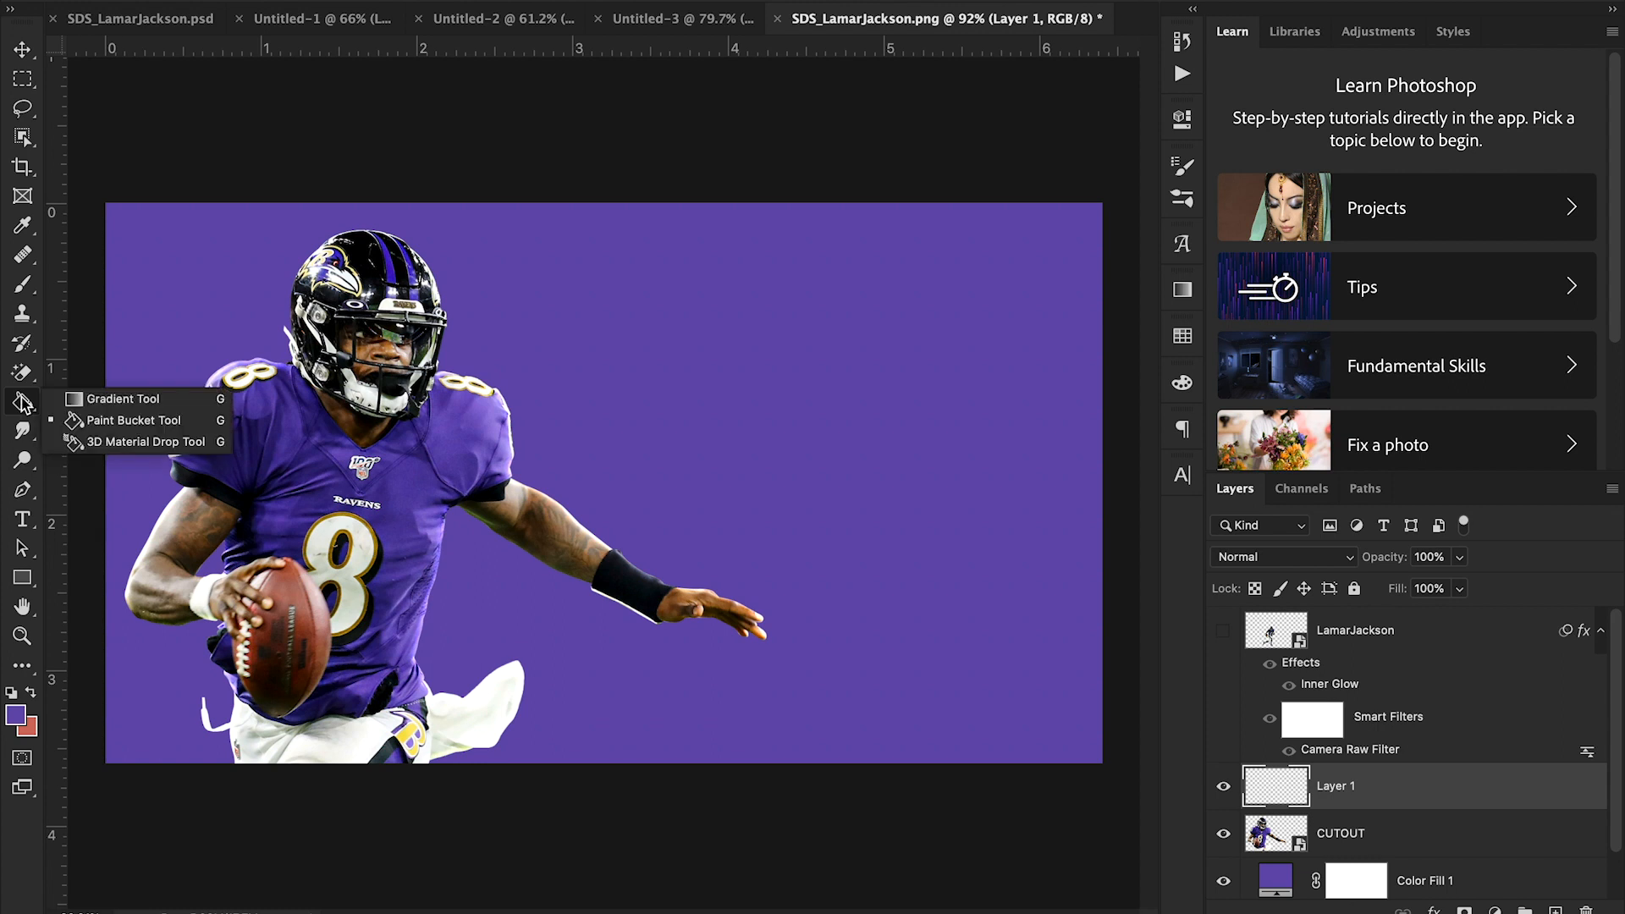
left_click(123, 398)
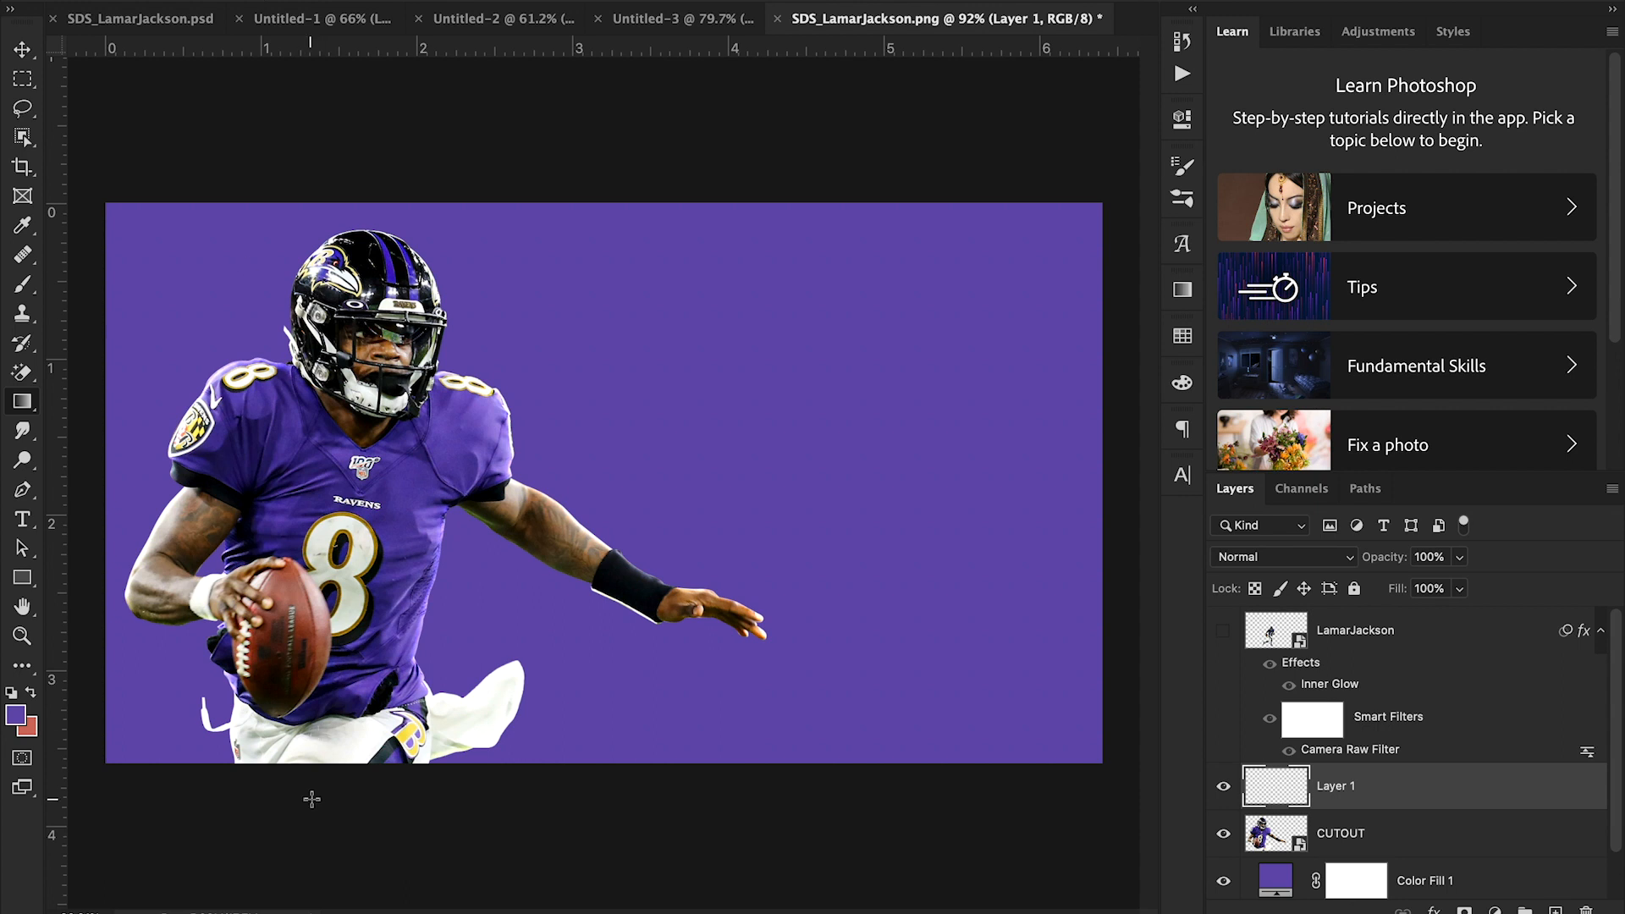
left_click_drag(305, 790, 305, 523)
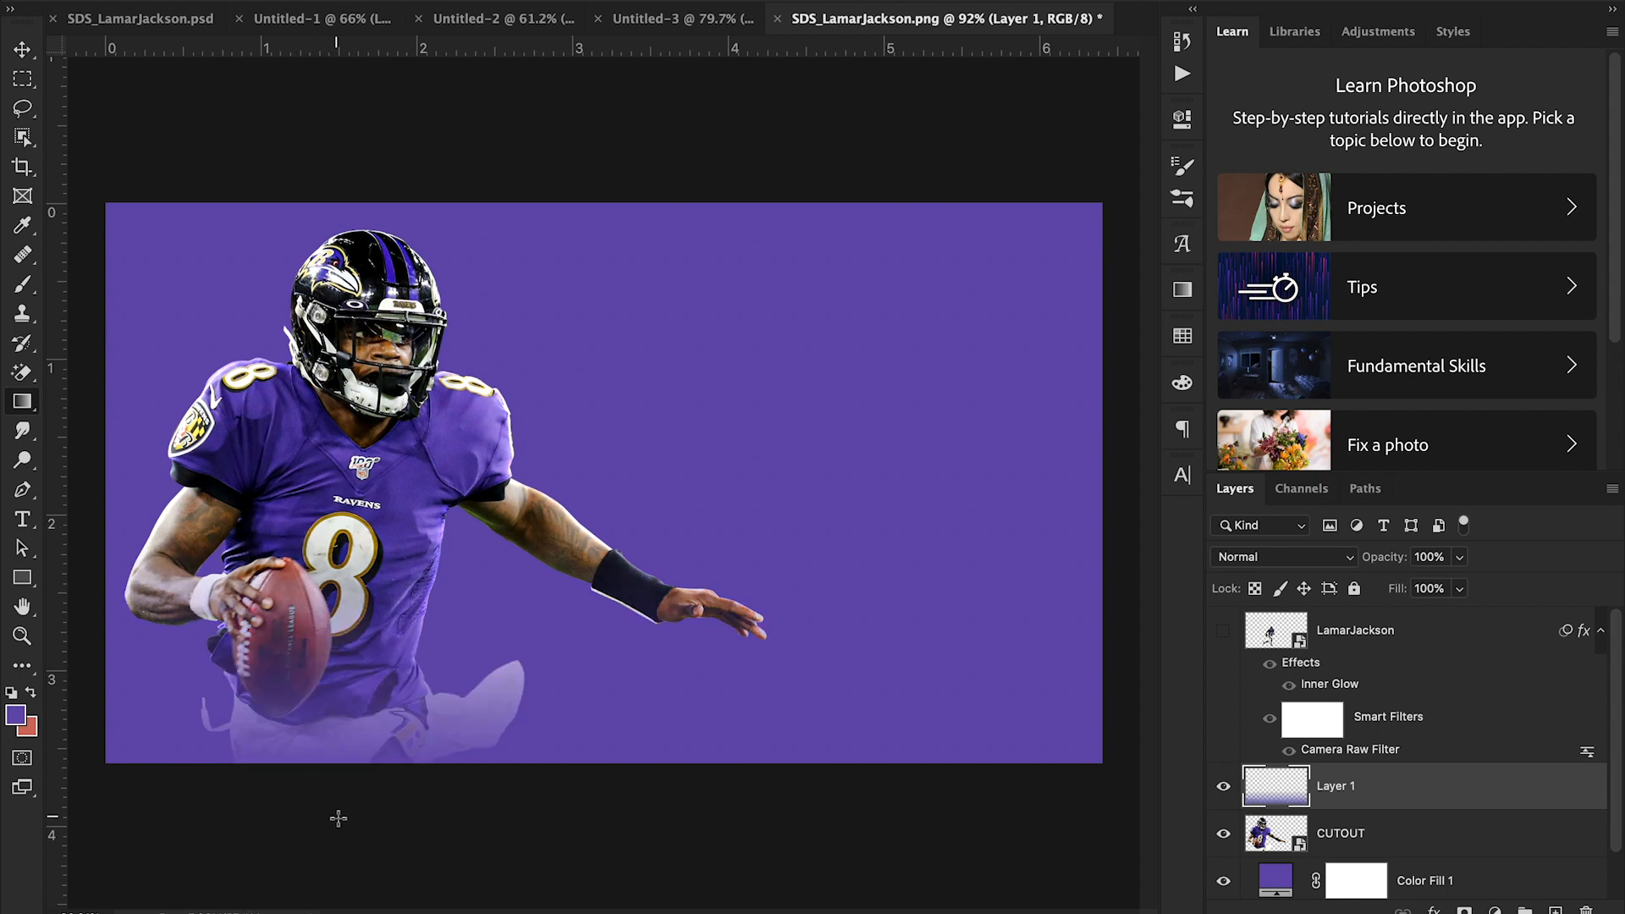
left_click_drag(338, 818, 326, 471)
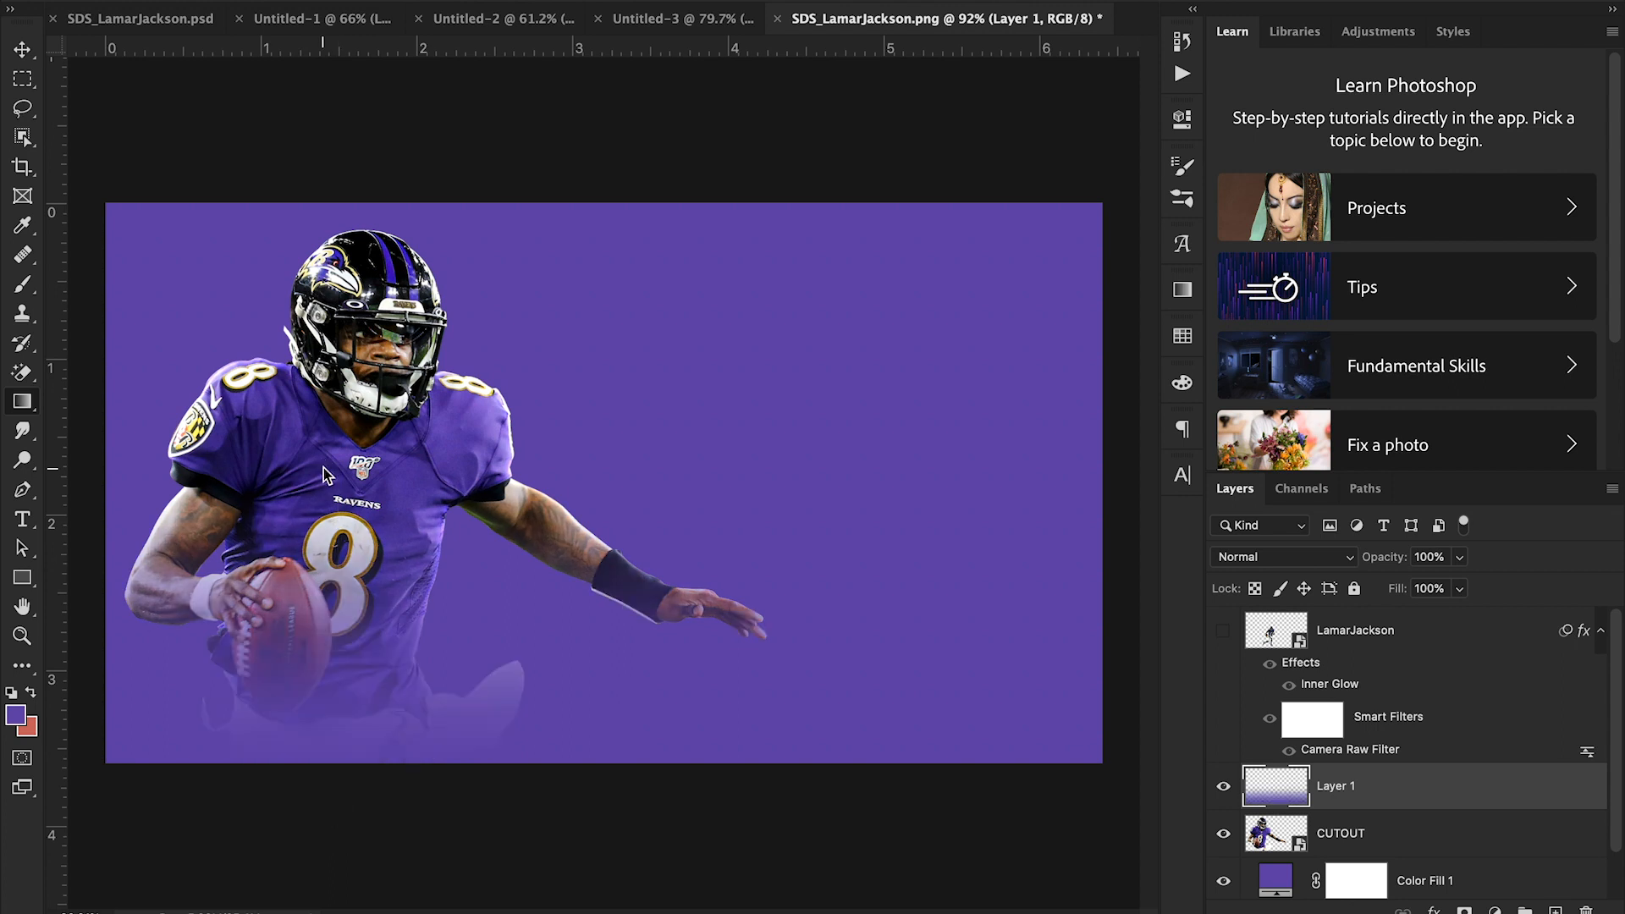
- Strengthen the fade on Layer 1 with two more upward purple-to-transparent gradients over the player's lower body and football
left_click_drag(364, 798, 365, 608)
left_click_drag(310, 788, 291, 592)
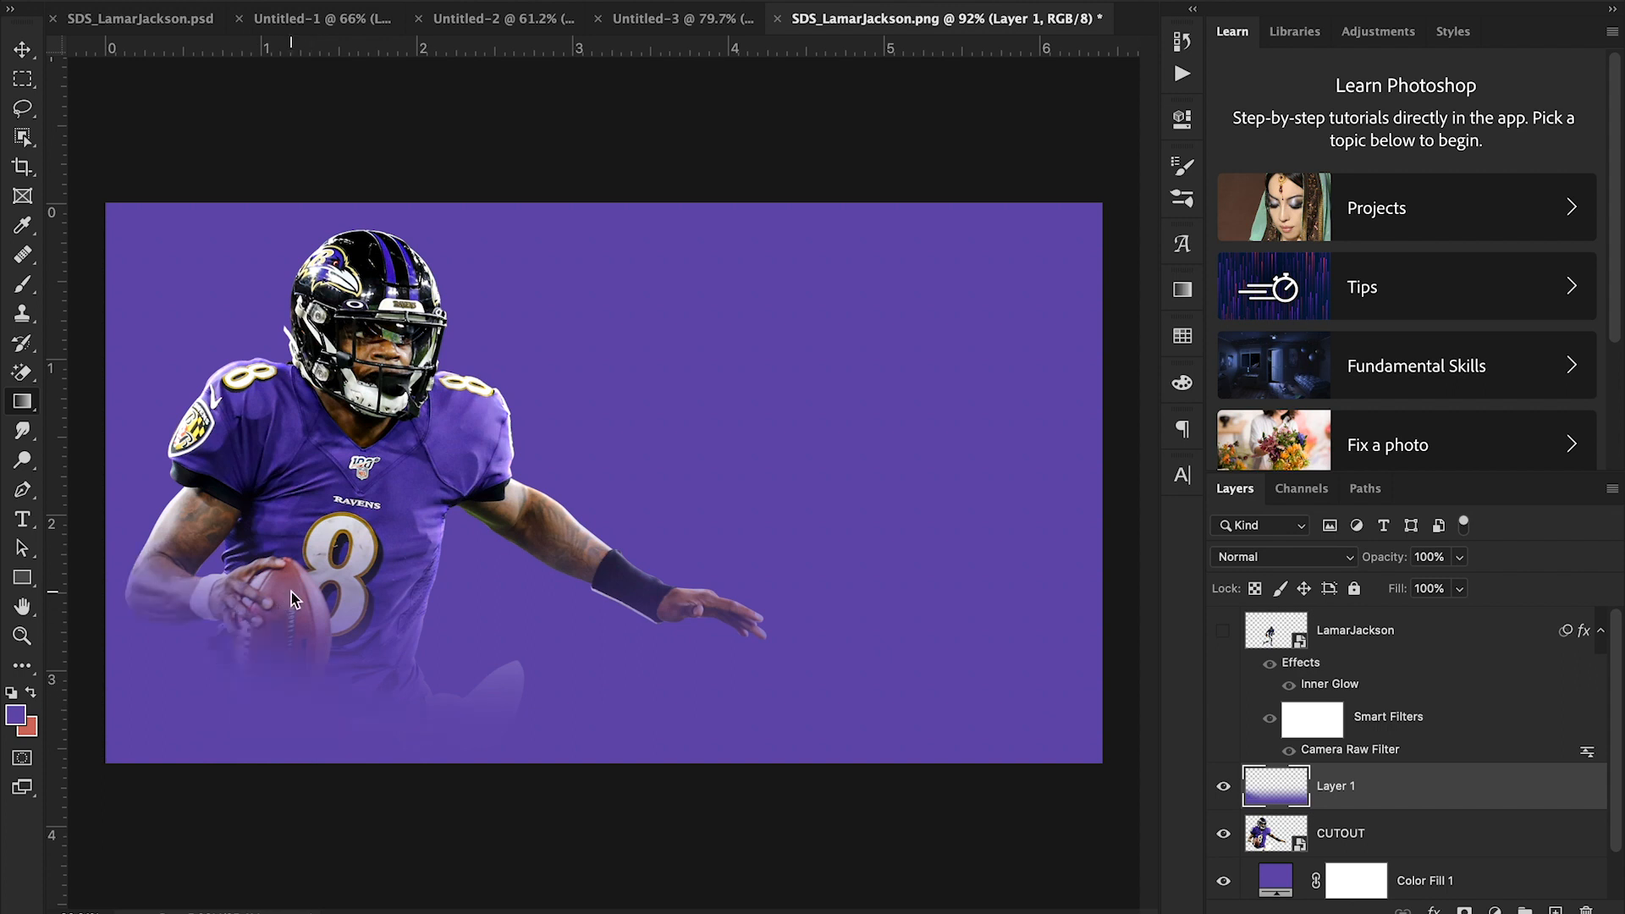
left_click(23, 51)
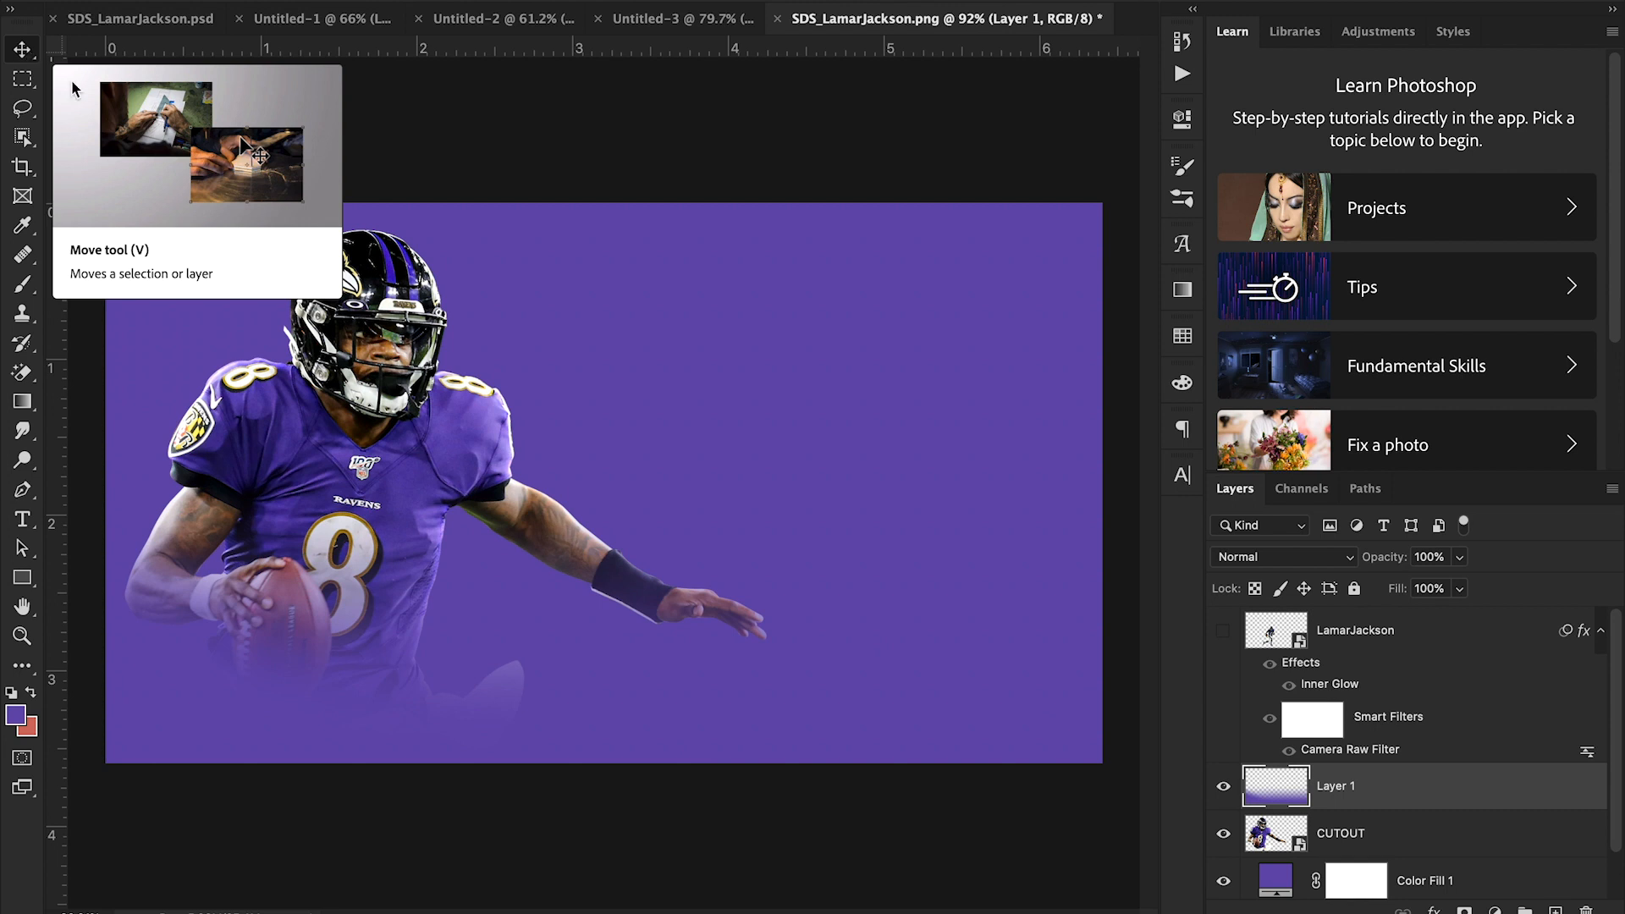
- Hide Layer 1 and Color Fill 1 so CUTOUT sits directly over the Background artwork, and select CUTOUT
scroll(1219, 741, "down", 1)
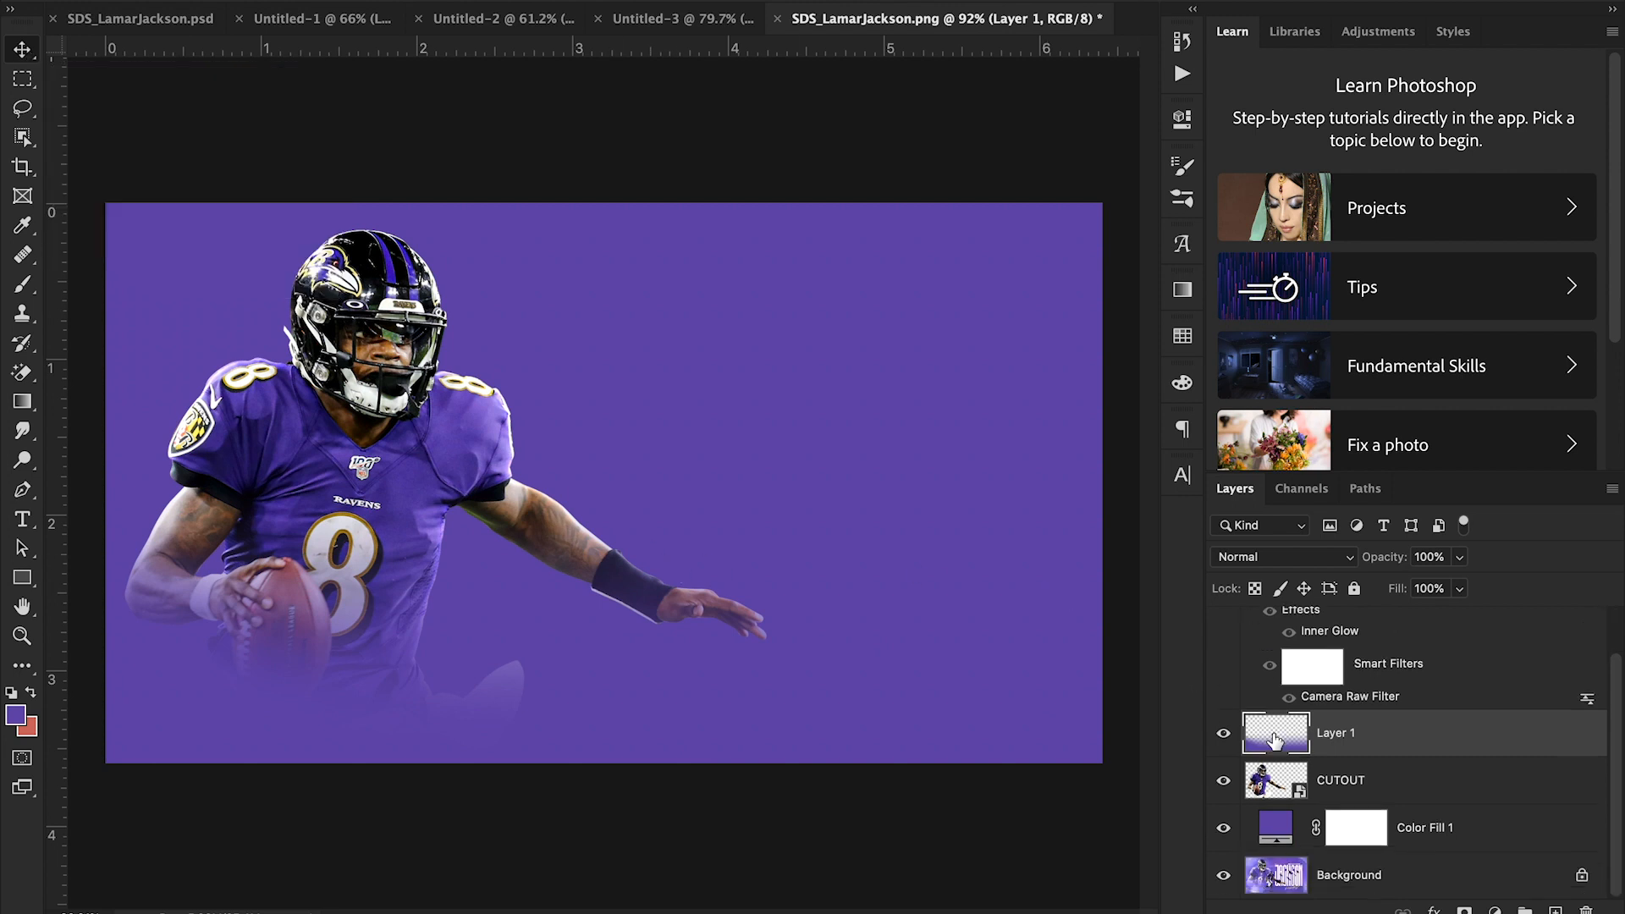
left_click(1224, 733)
left_click(1223, 780)
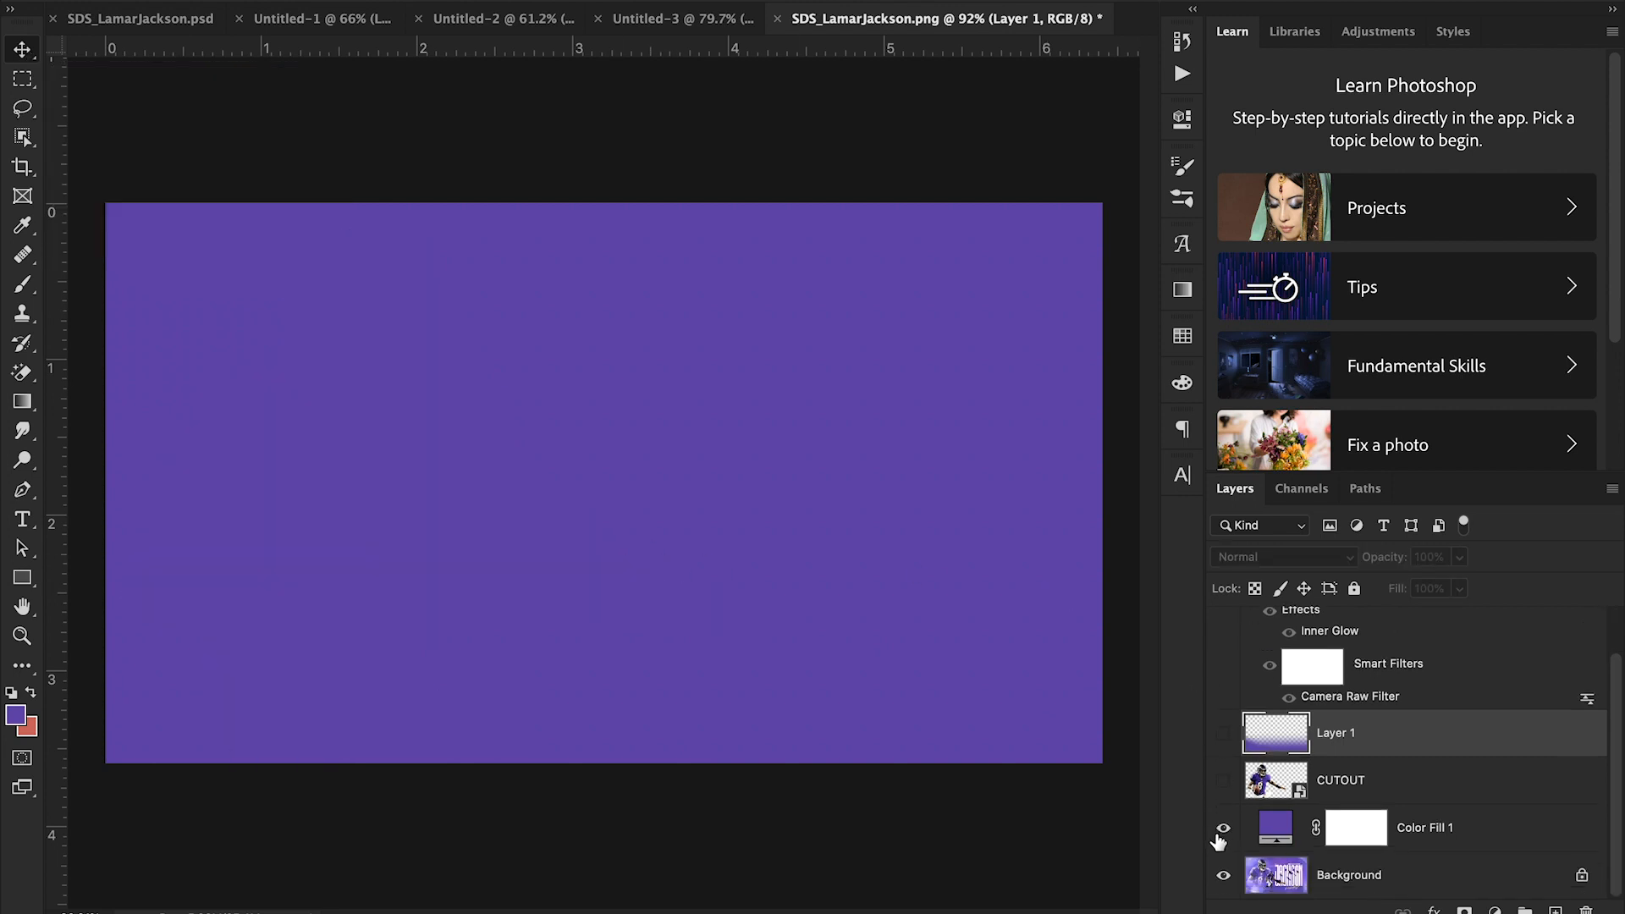
left_click(1223, 830)
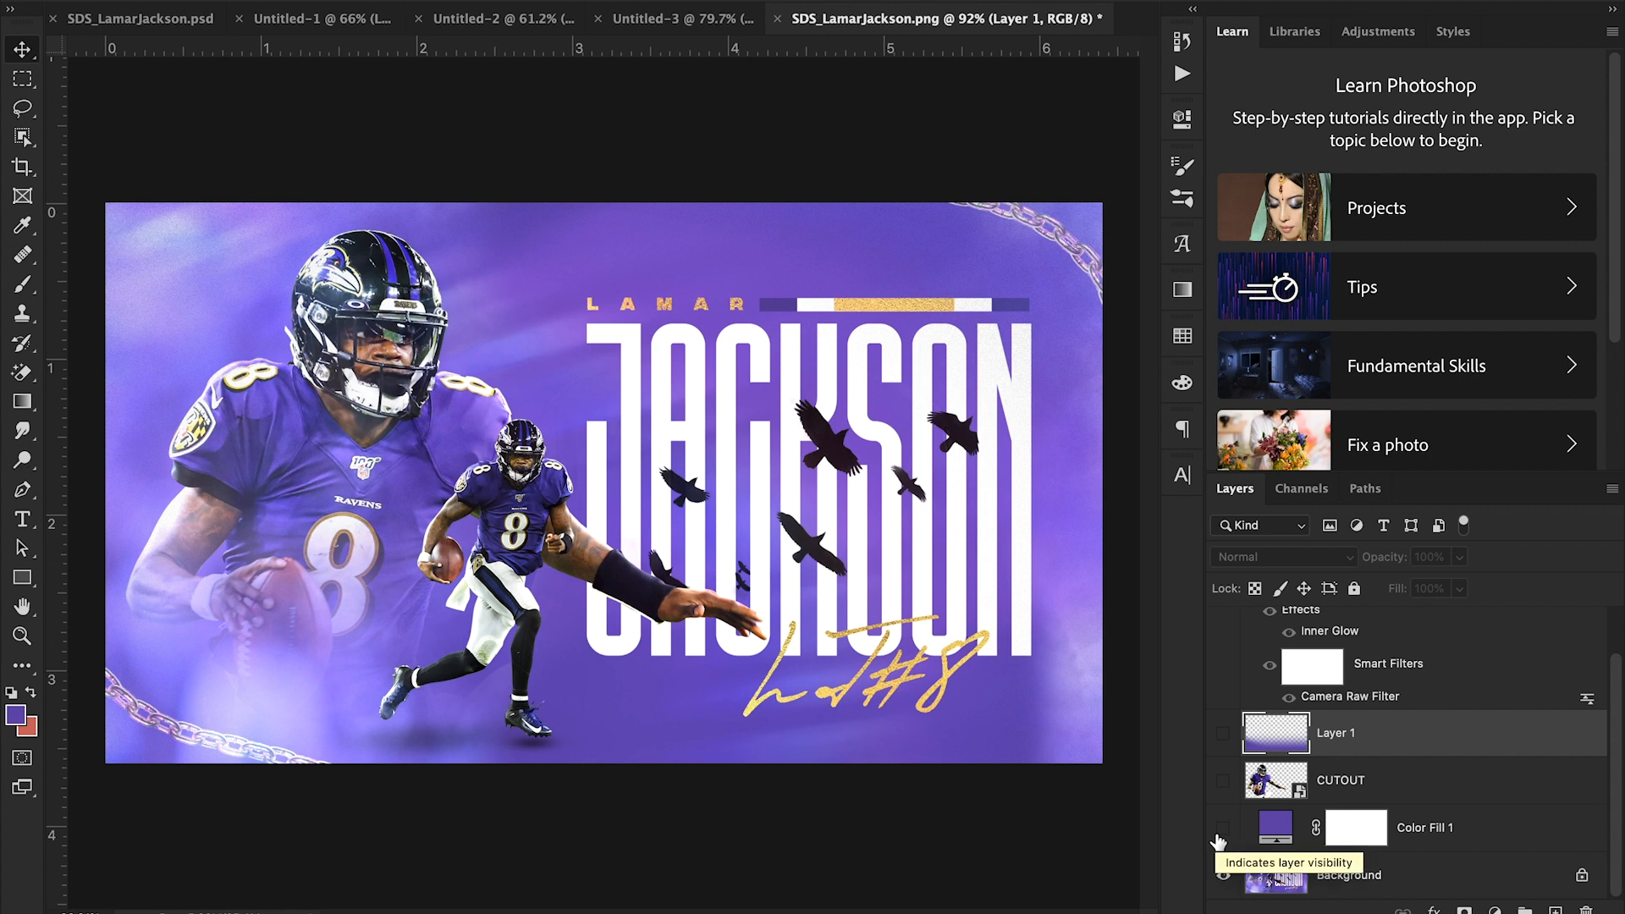
left_click(1223, 781)
left_click(1407, 800)
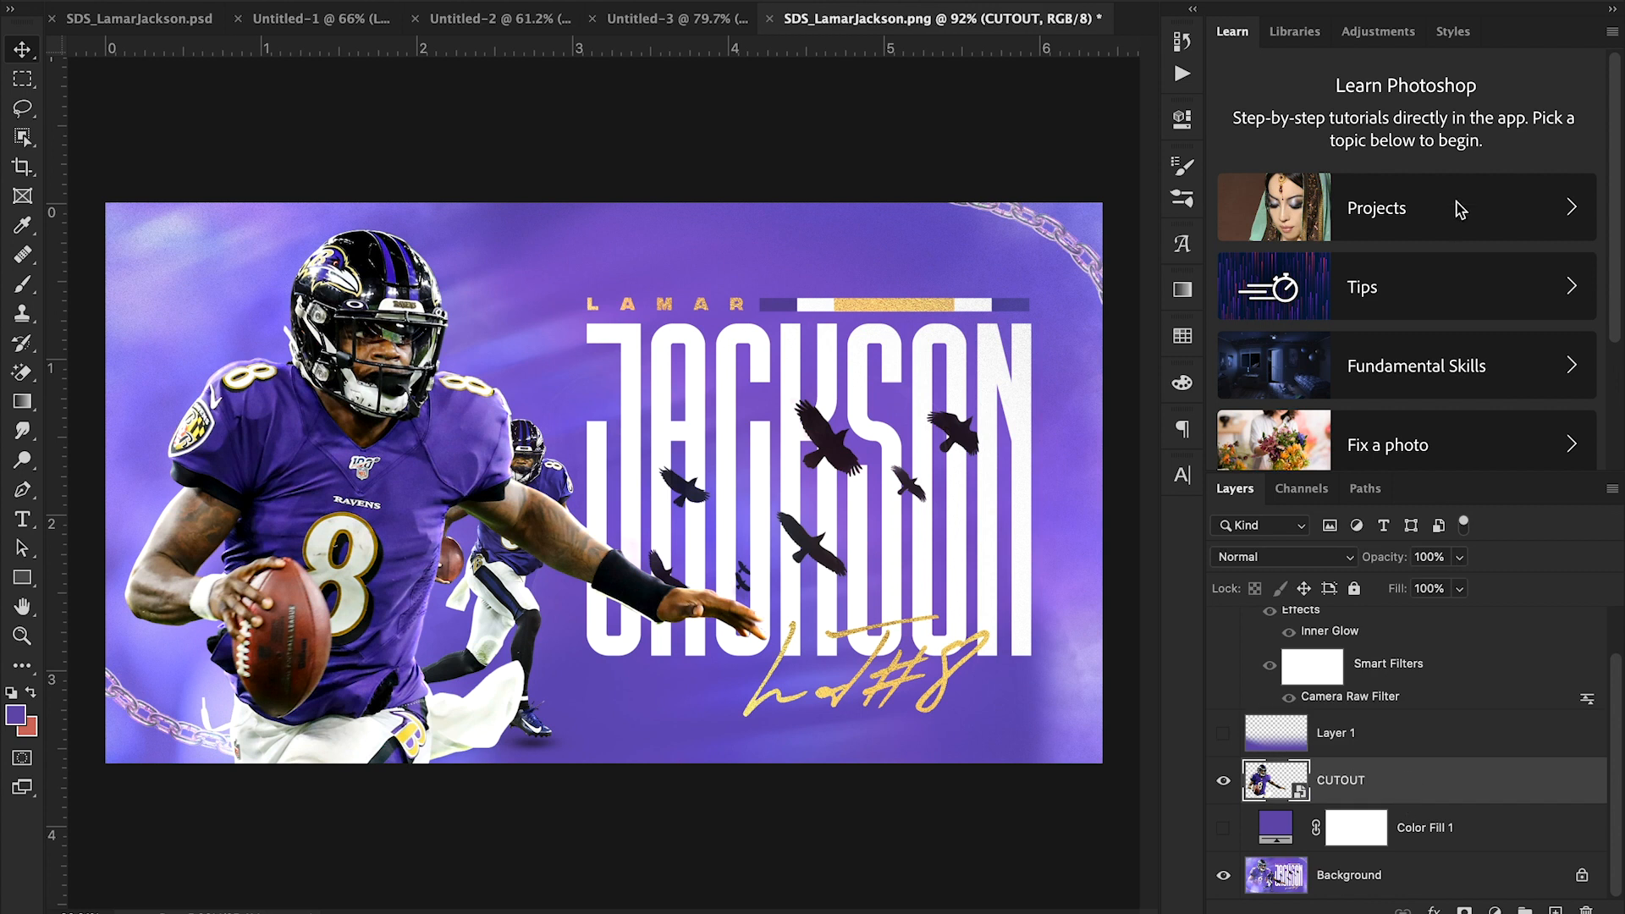
- Add a Curves adjustment layer above CUTOUT and clip it to that layer
left_click(1356, 36)
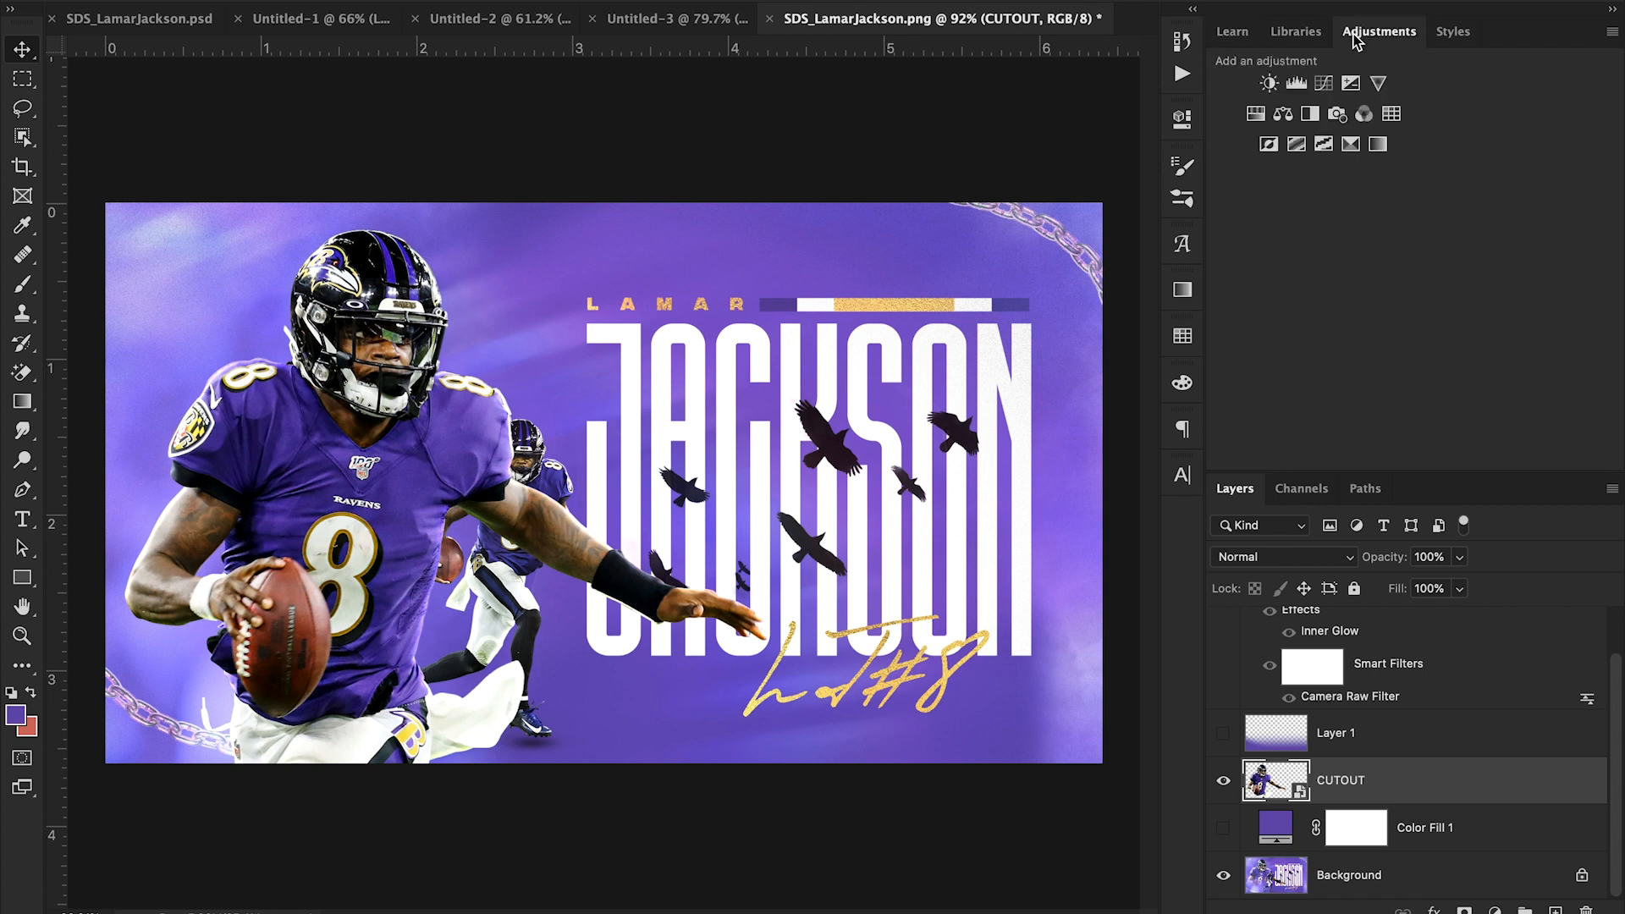
left_click(1324, 84)
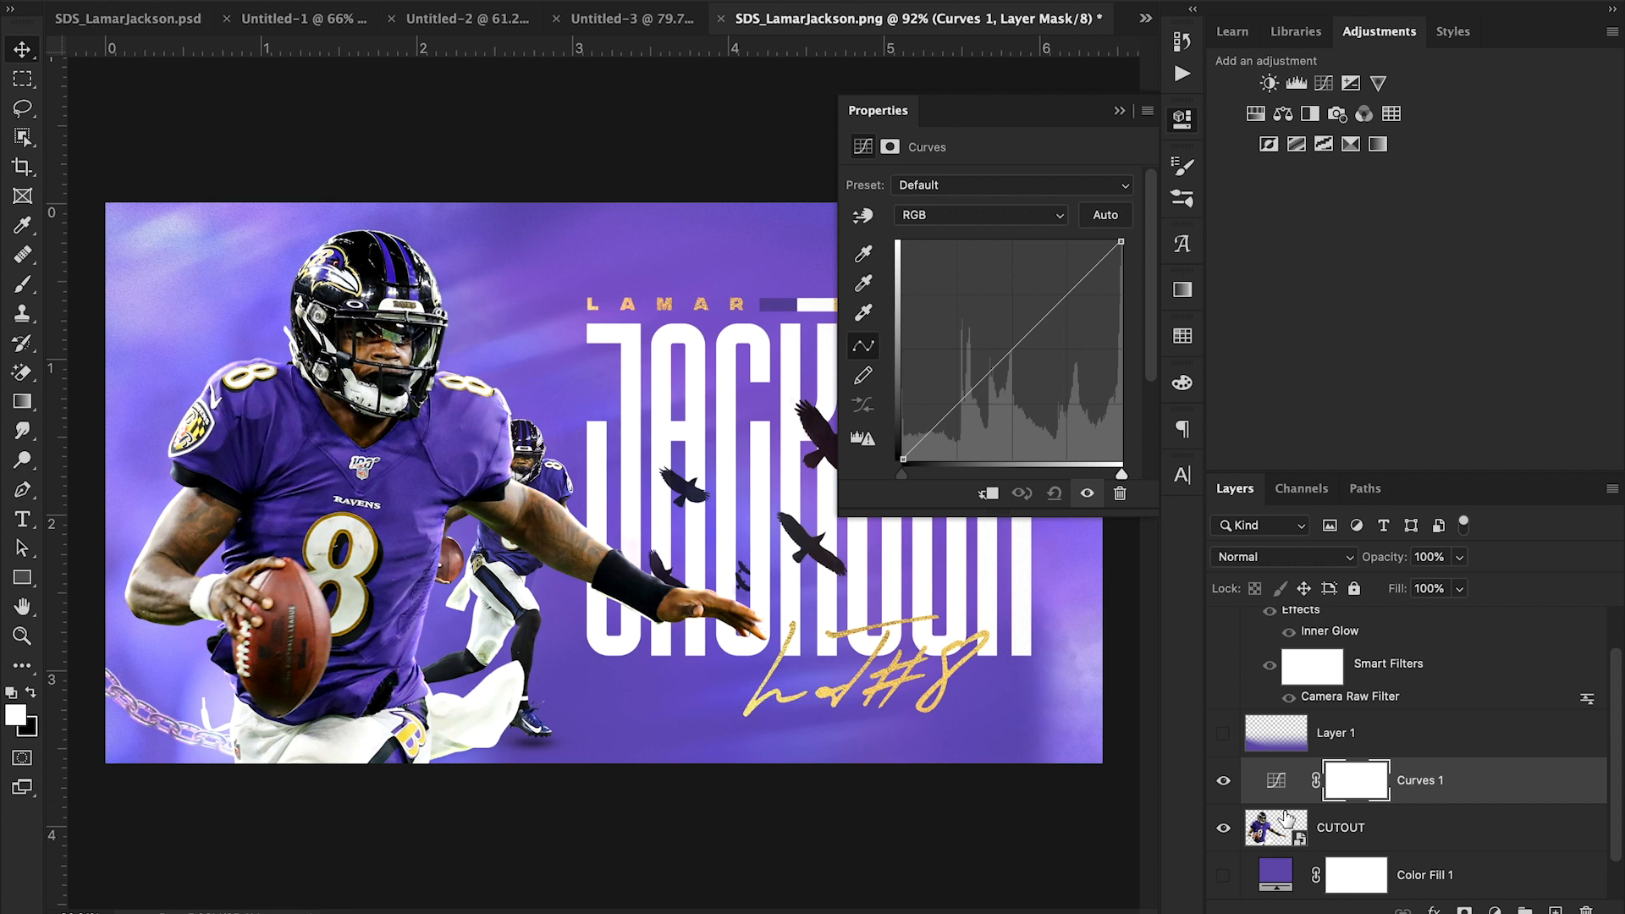
right_click(1457, 796)
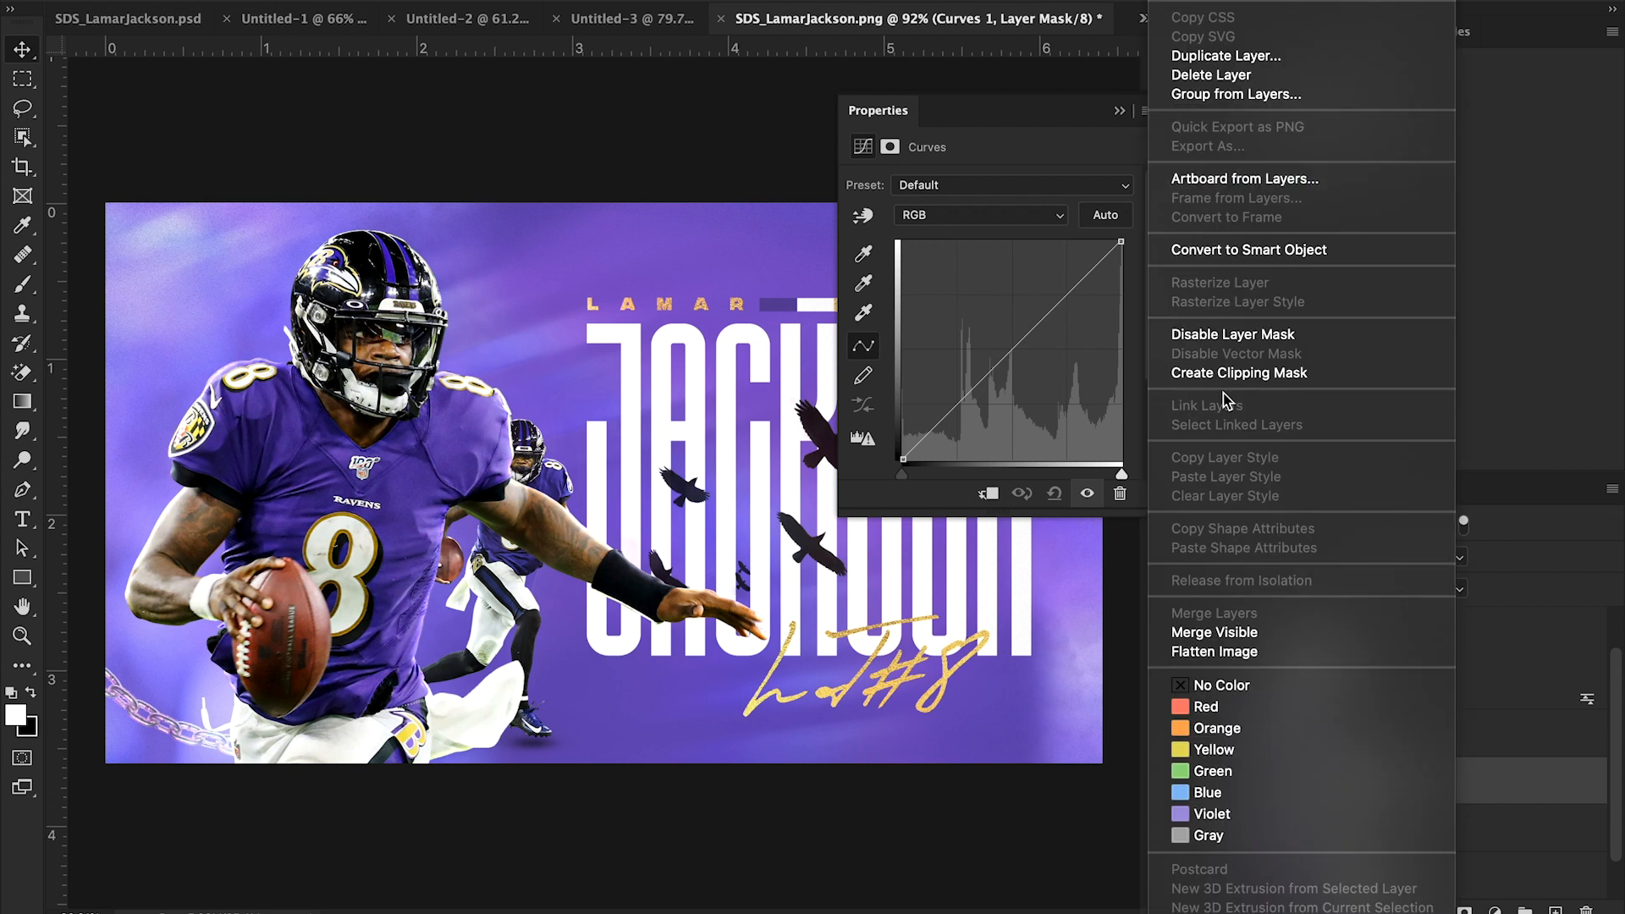
left_click(1243, 374)
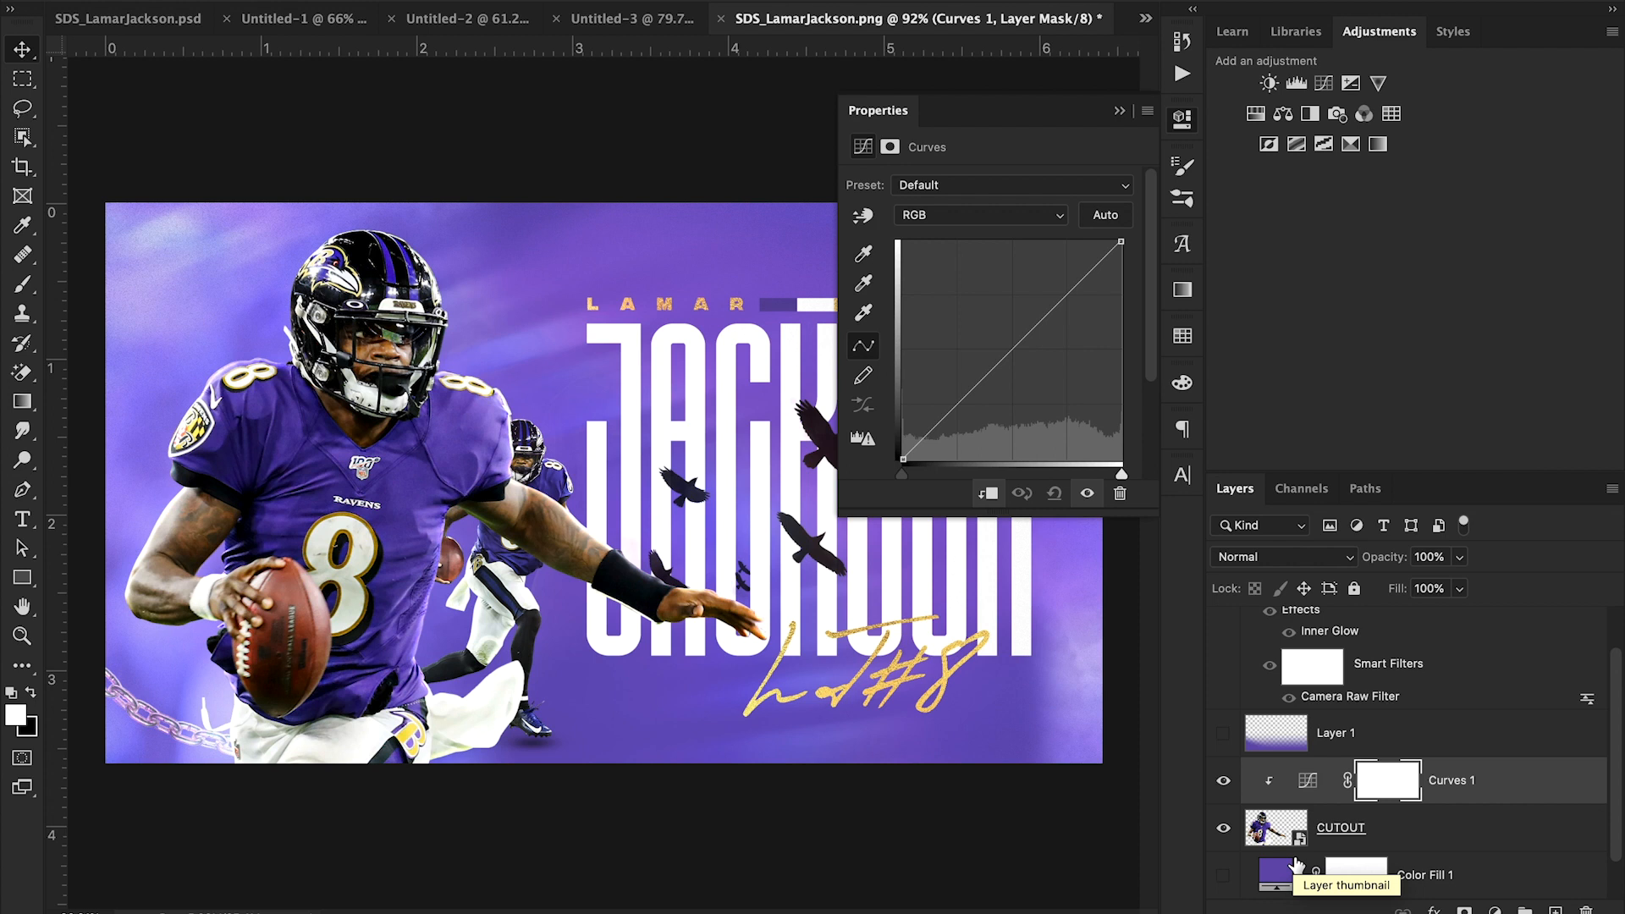
left_click(1424, 815, "alt")
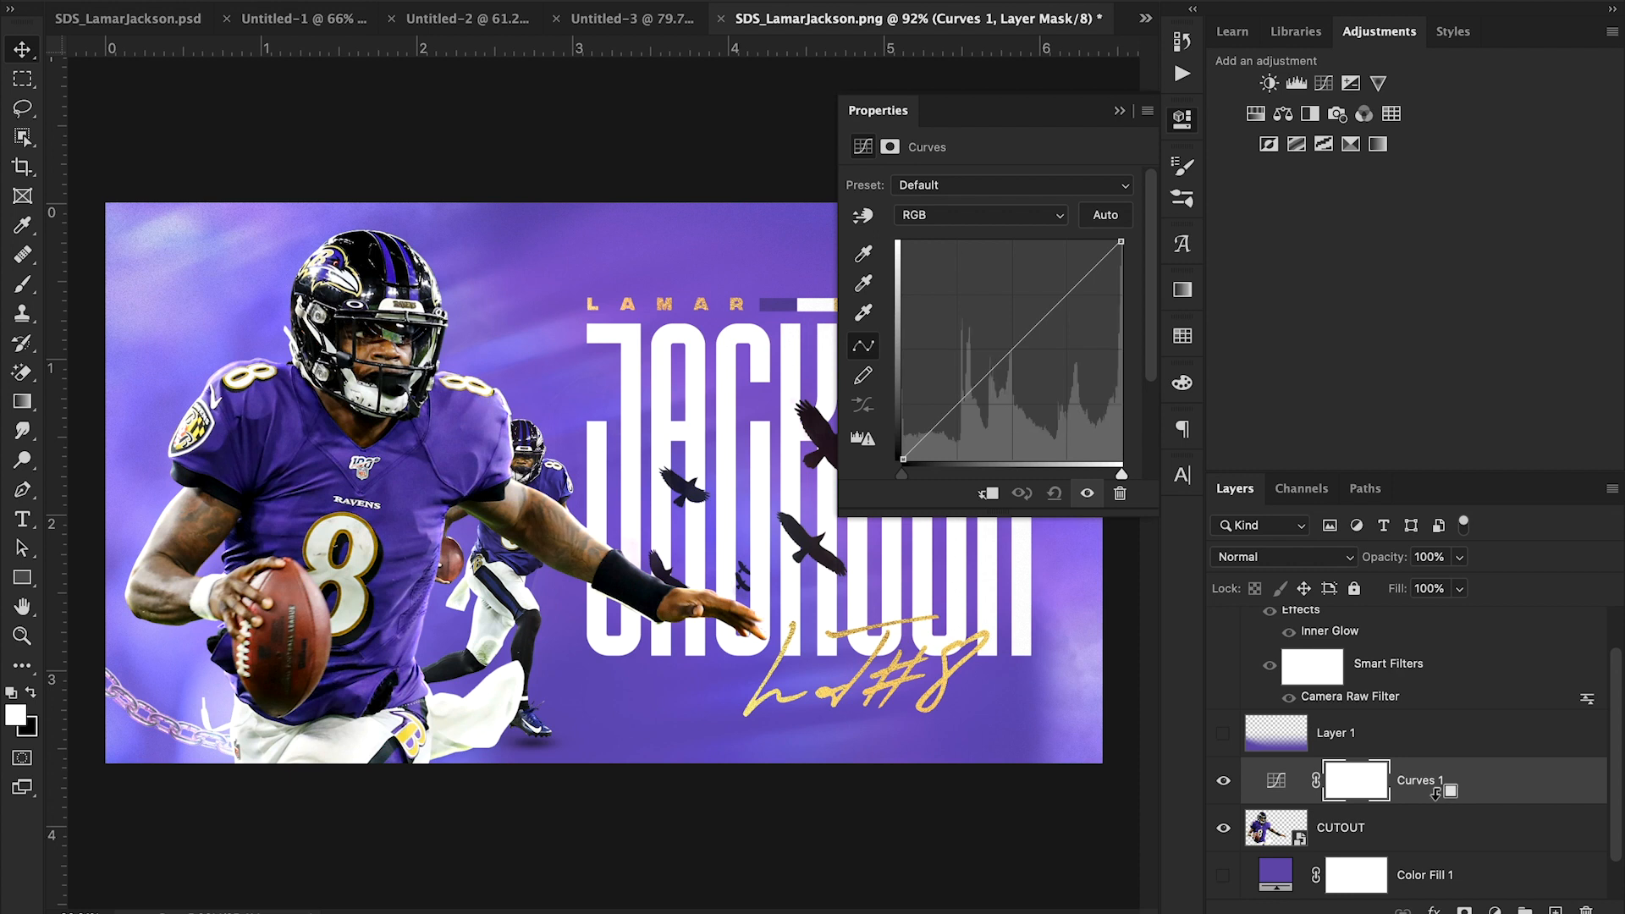
left_click(1435, 792, "alt")
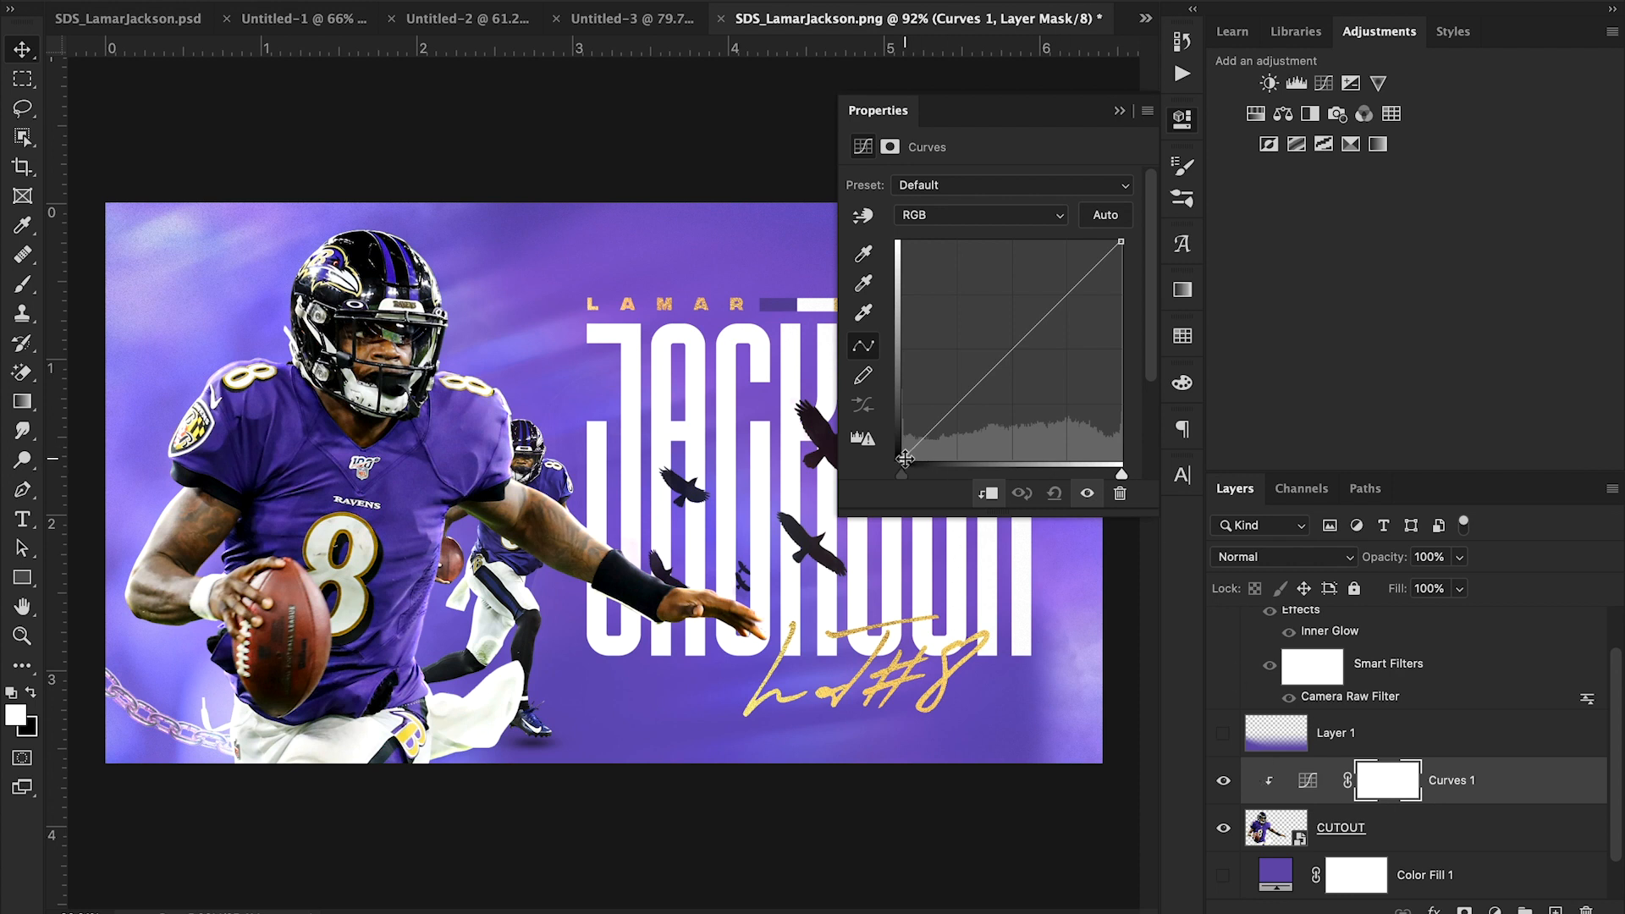
- Shape the RGB curve by pulling the lower midtones down and raising the black point to fade the player's shadows
left_click(982, 379)
left_click_drag(982, 379, 985, 388)
left_click_drag(903, 460, 903, 437)
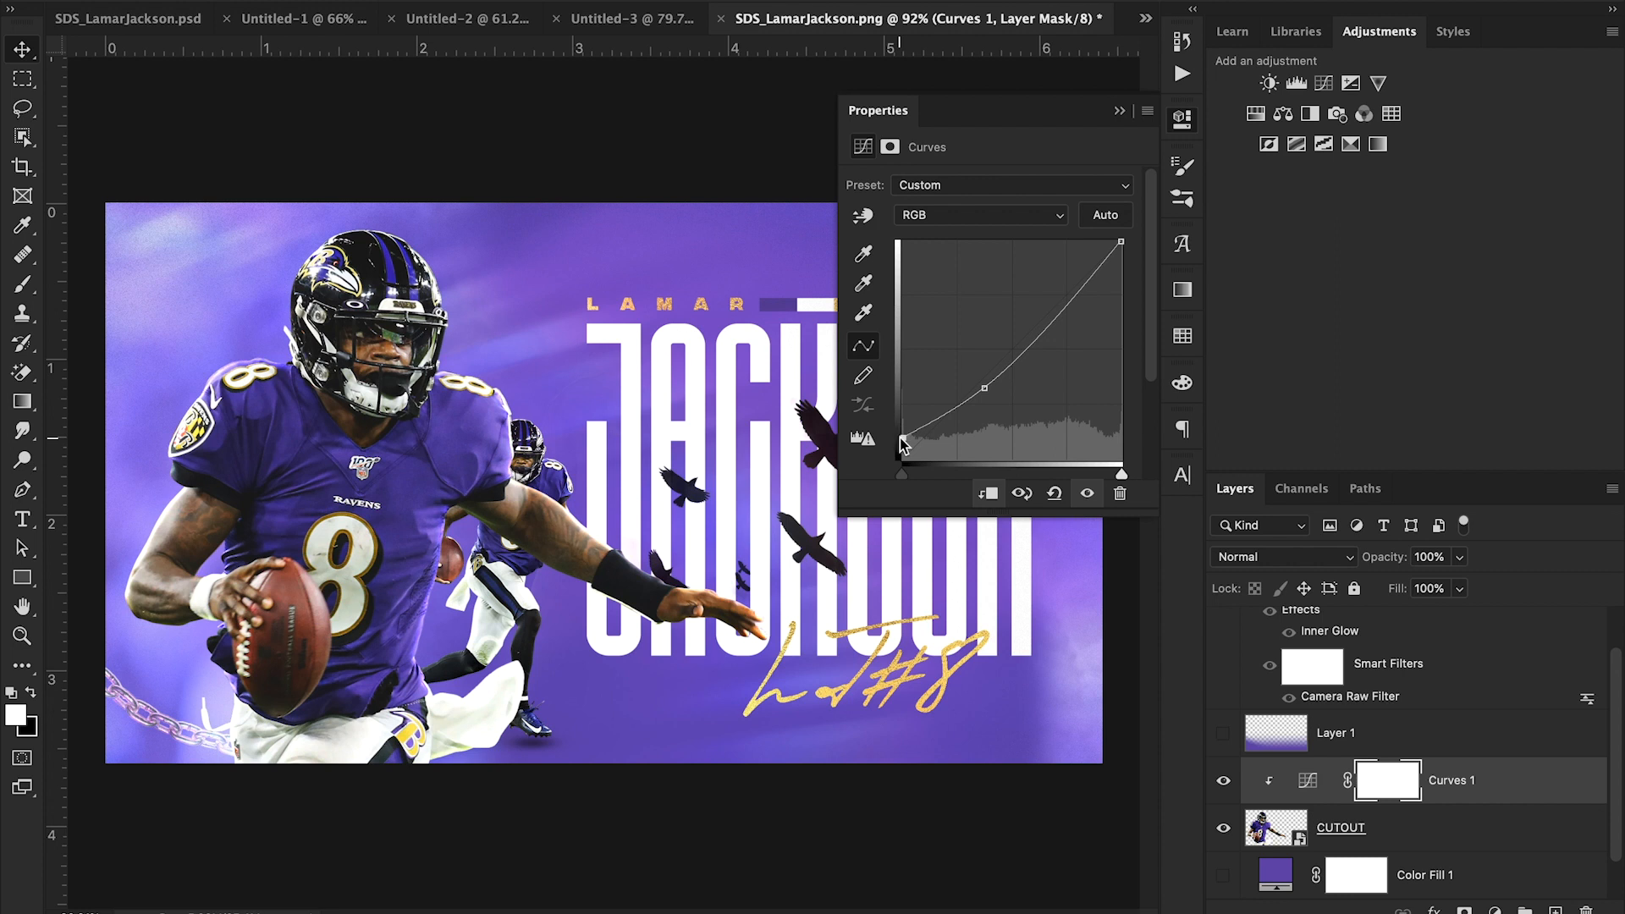
left_click_drag(904, 437, 901, 435)
left_click(1122, 111)
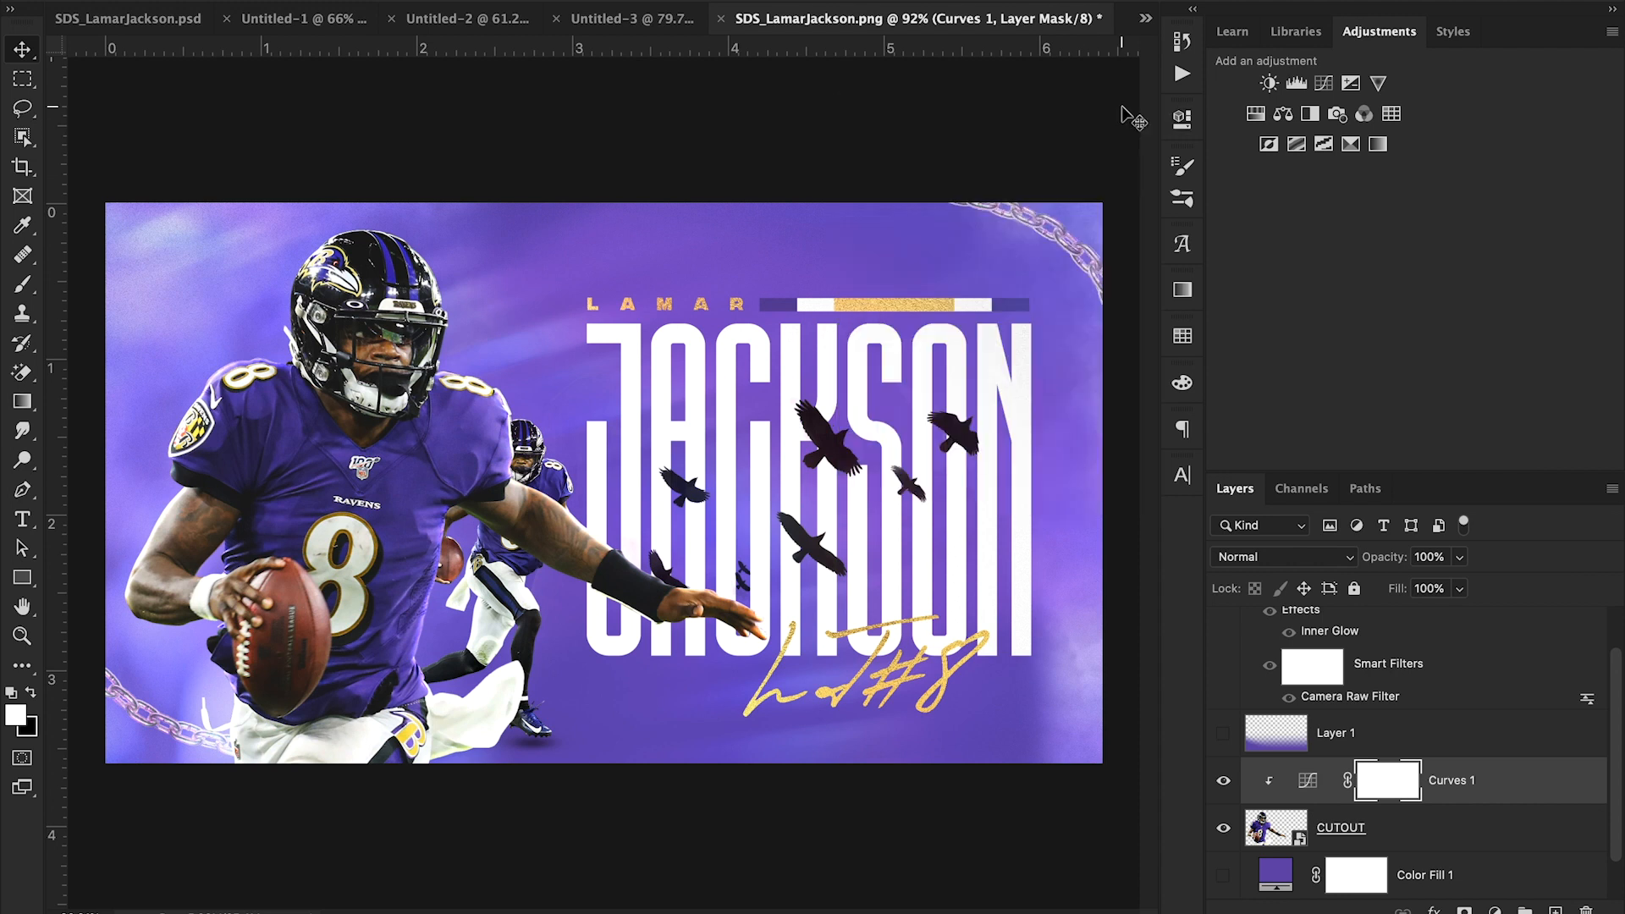
- Compare the CUTOUT player with the one in the Background artwork and raise the Curves 1 black point slightly further
left_click(1225, 828)
left_click(1224, 828)
left_click(1224, 828)
left_click(1224, 828)
double_click(1308, 780)
left_click_drag(903, 437, 904, 432)
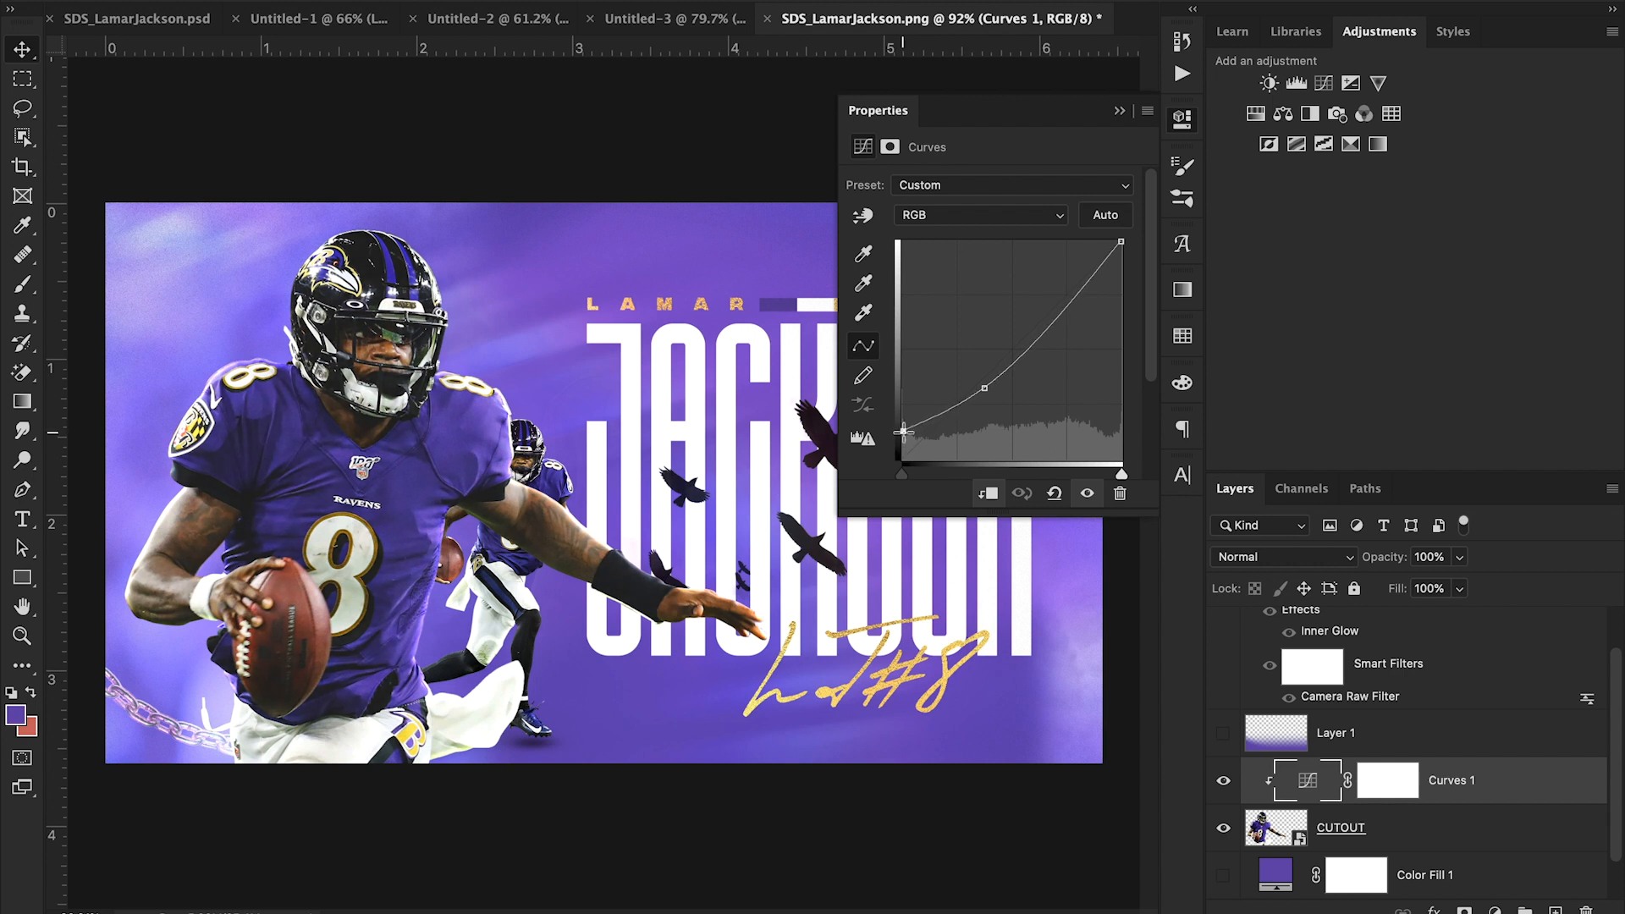
left_click(1120, 110)
- Toggle CUTOUT off and on to compare the Curves-adjusted player with the finished artwork in the Background
left_click(1224, 832)
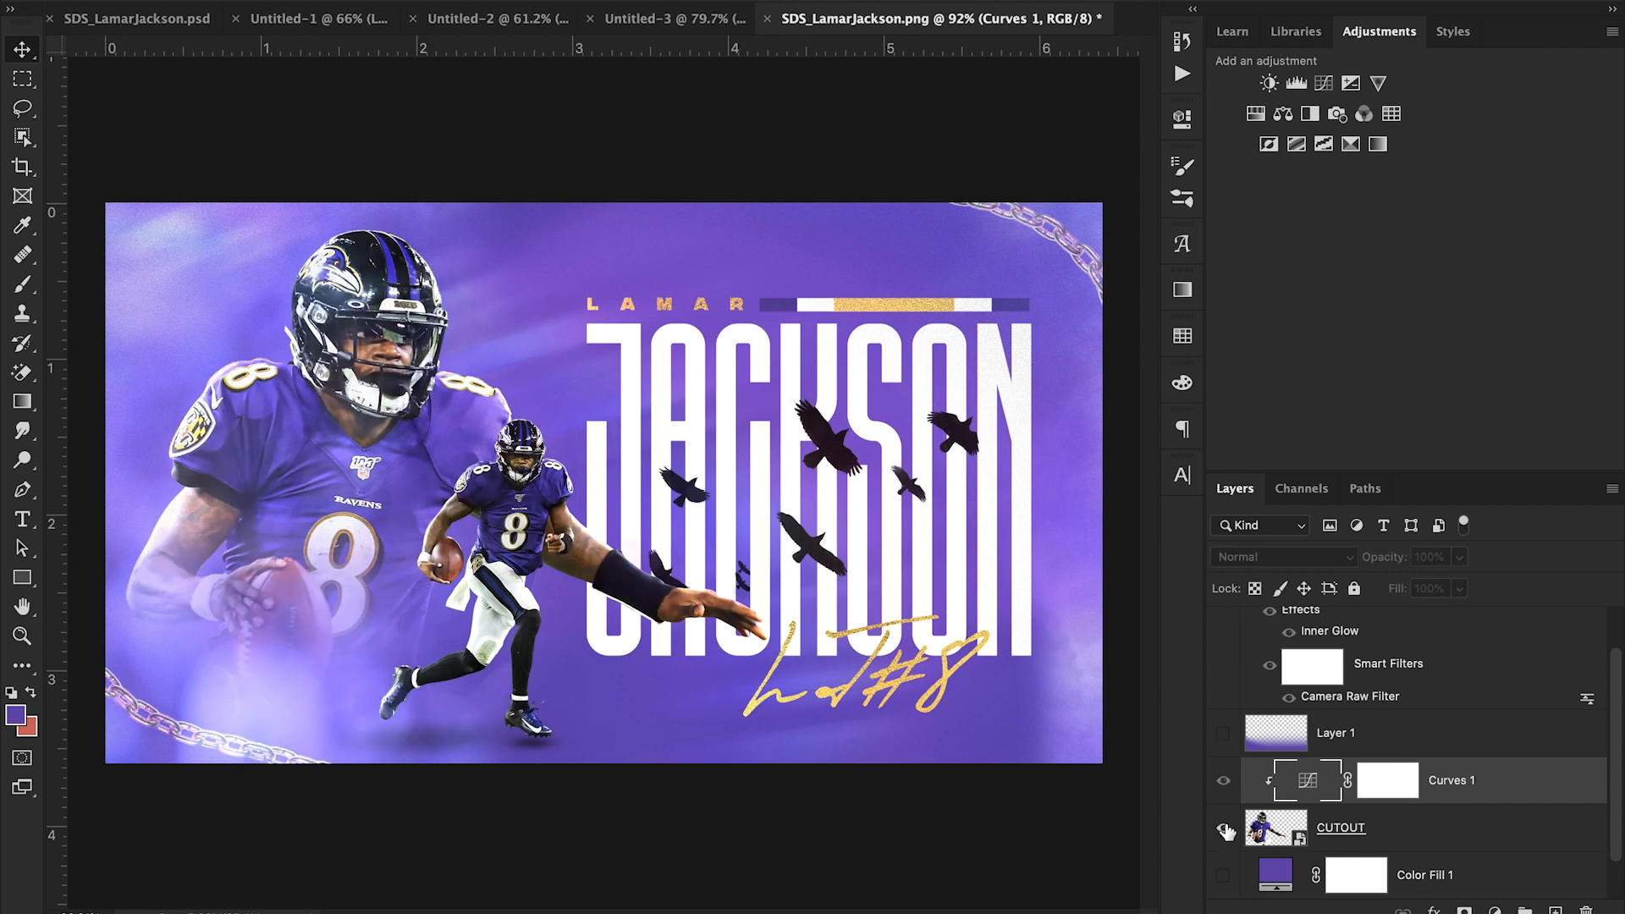
left_click(1224, 831)
left_click(1225, 832)
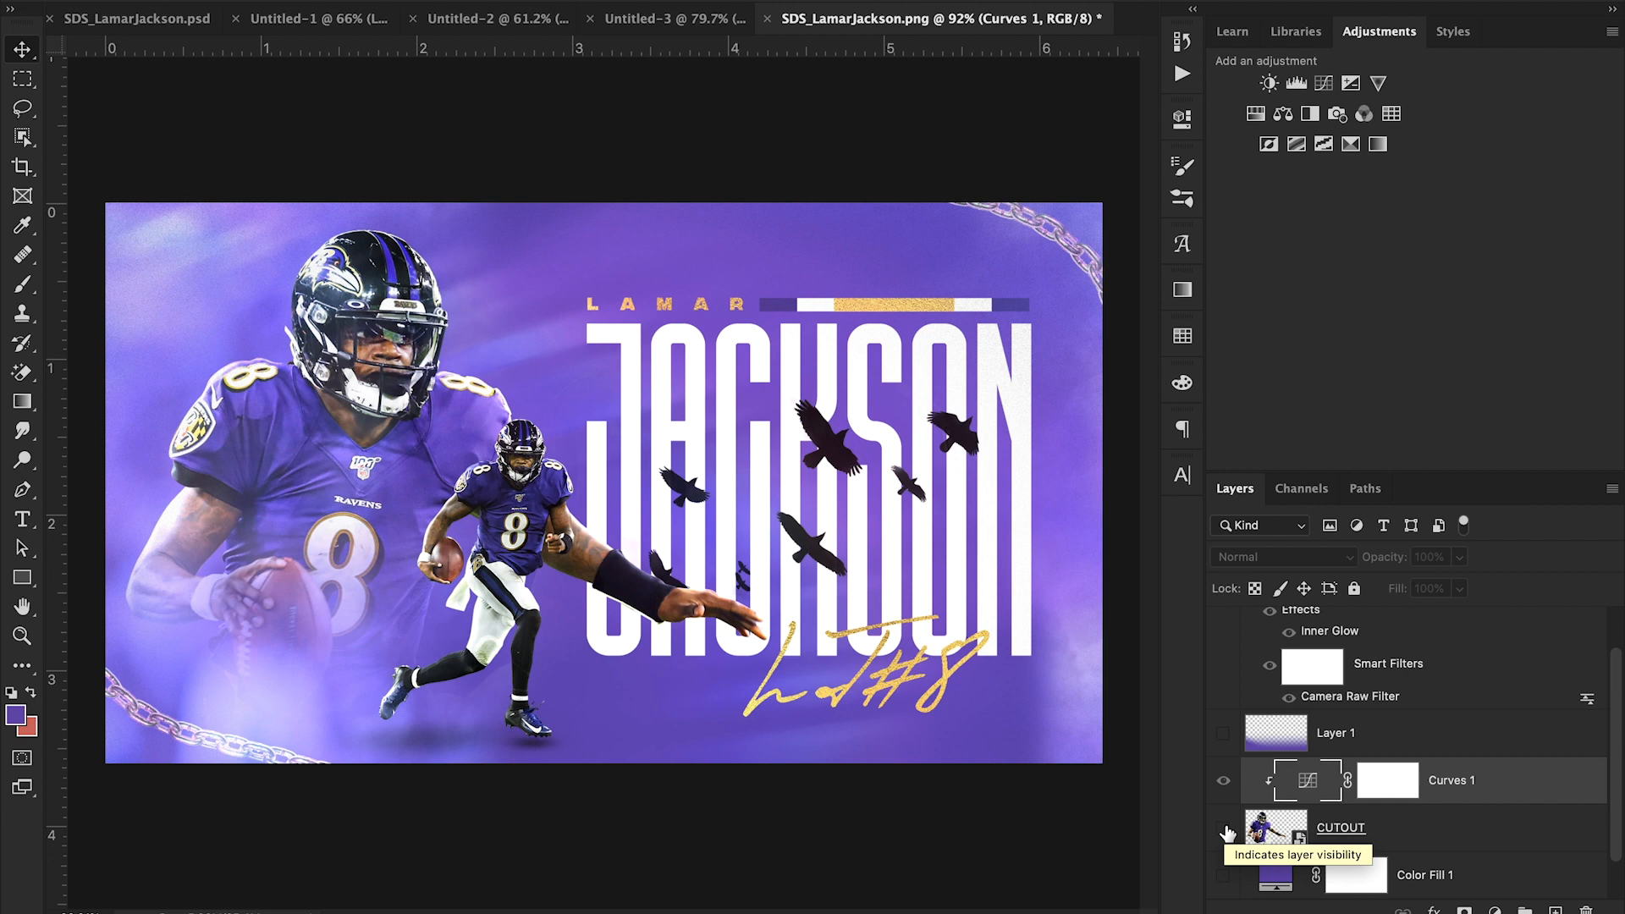
left_click(1224, 831)
- Preview the LamarJackson runner over the Layer 1 fade, and hide Layer 1 and CUTOUT
scroll(1227, 762, "up", 1)
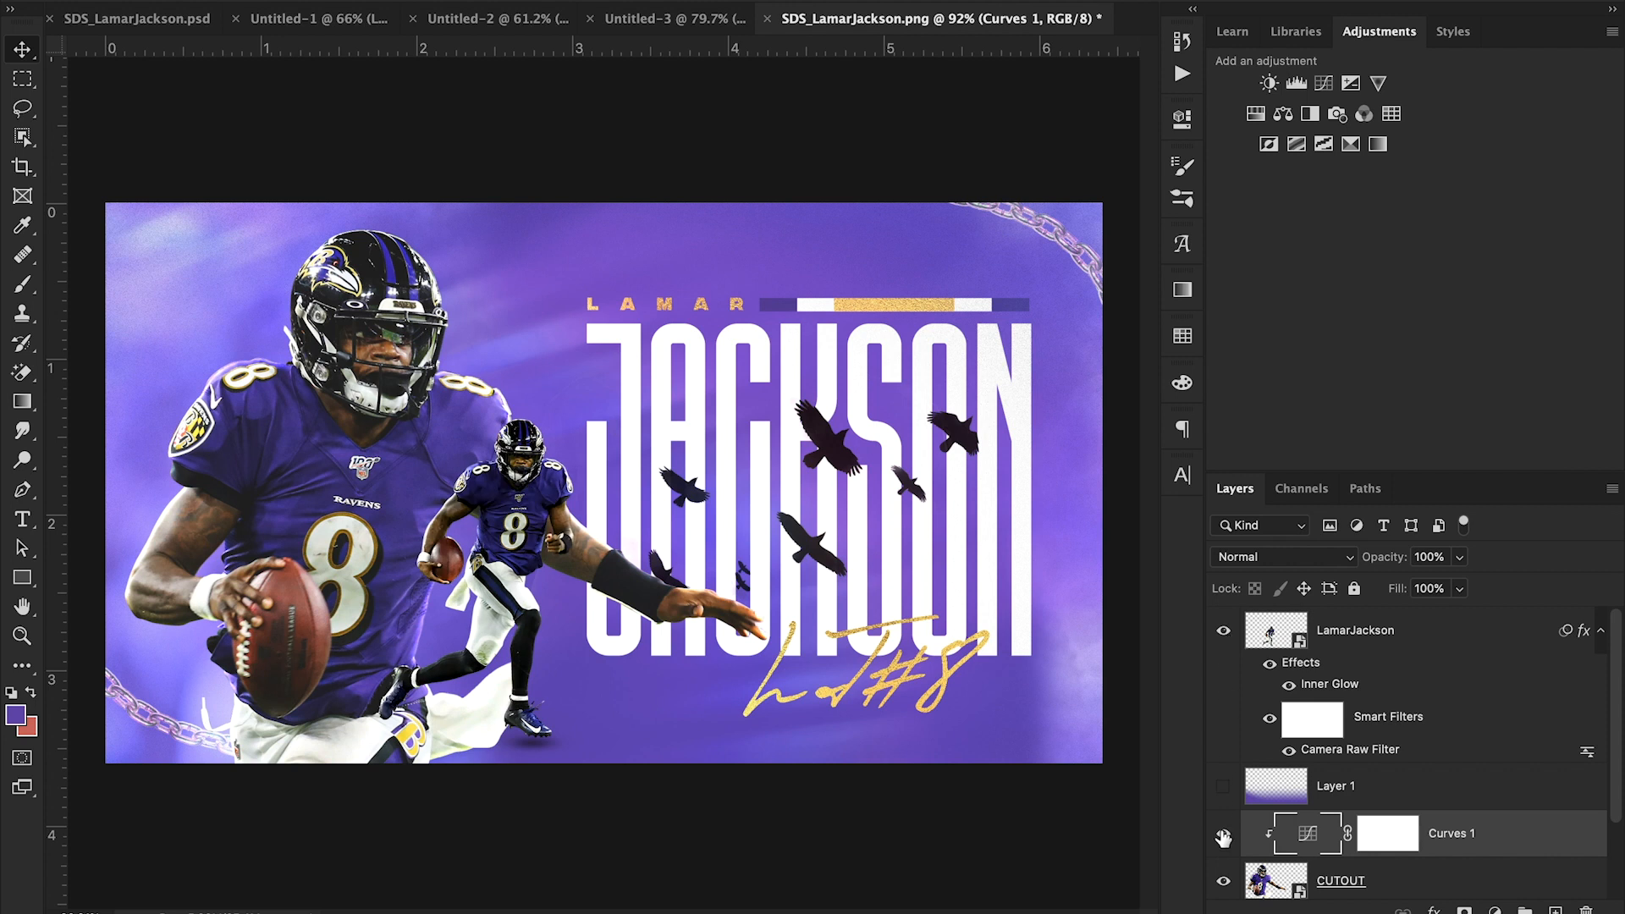
left_click(1224, 786)
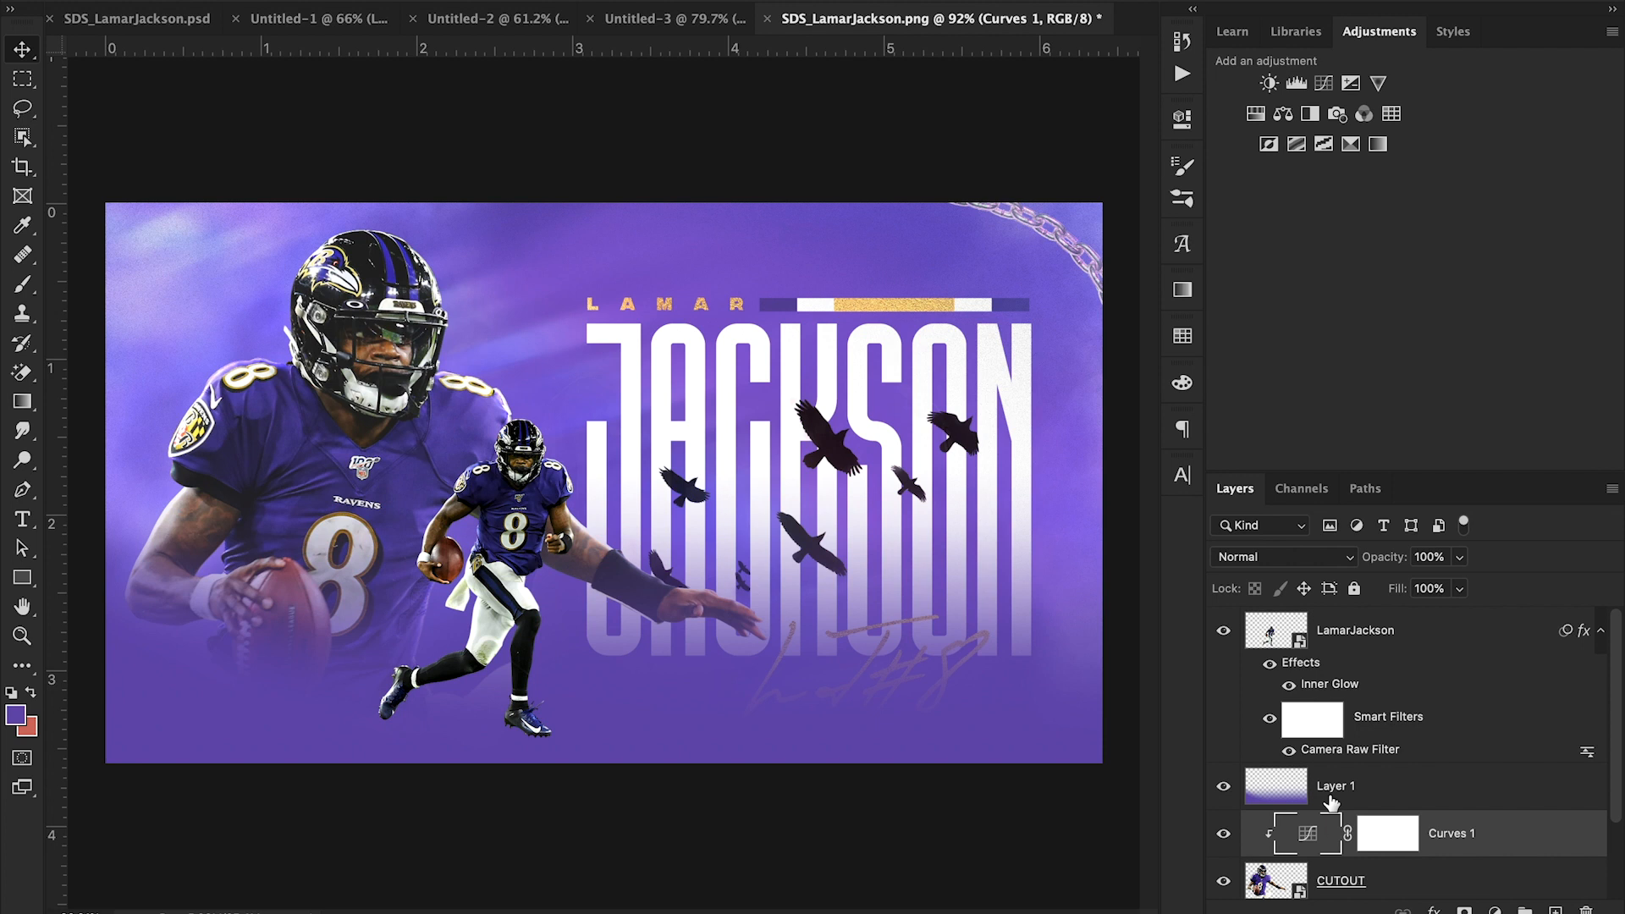
scroll(1295, 821, "down", 2)
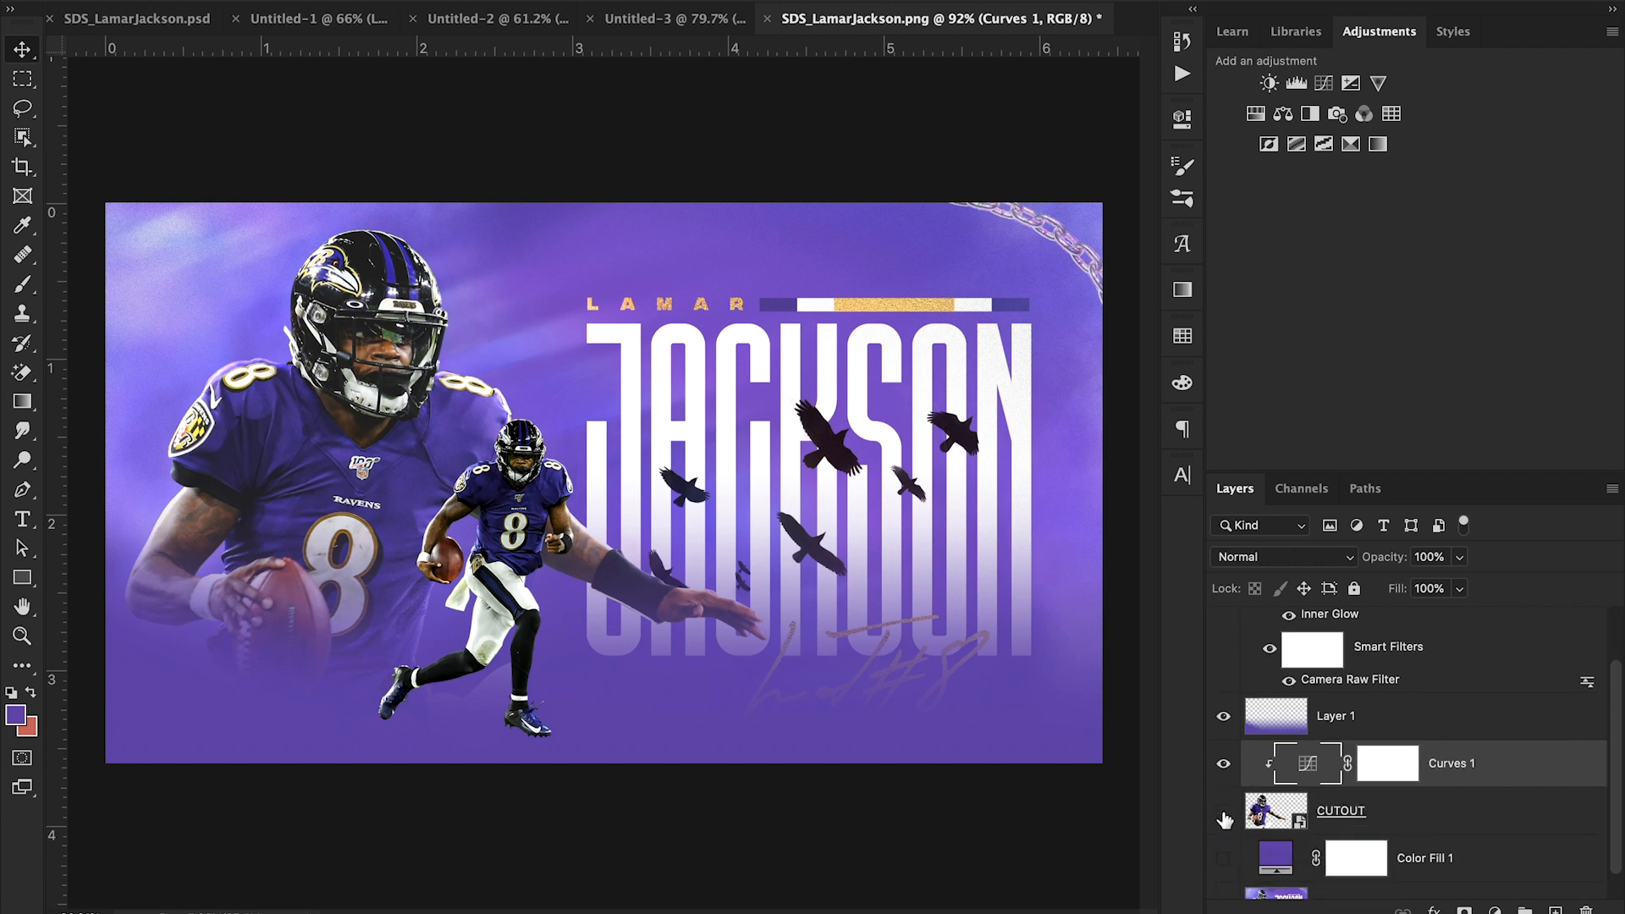
left_click(1224, 716)
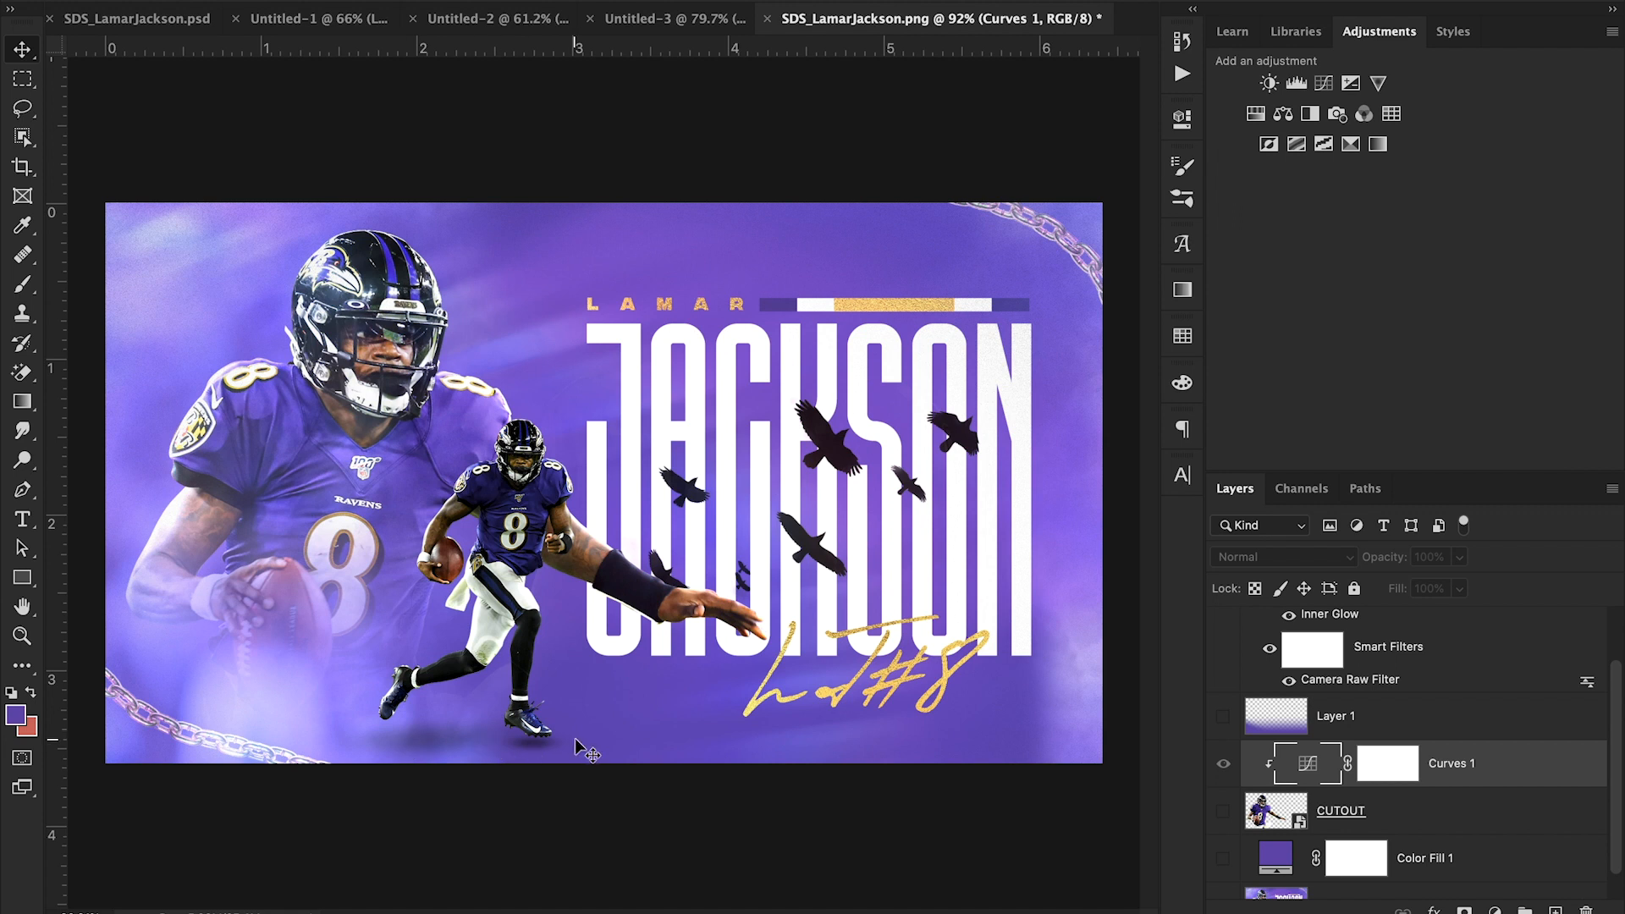
- Add a blank layer between LamarJackson and Layer 1 and name it Shadow
scroll(1286, 796, "up", 1)
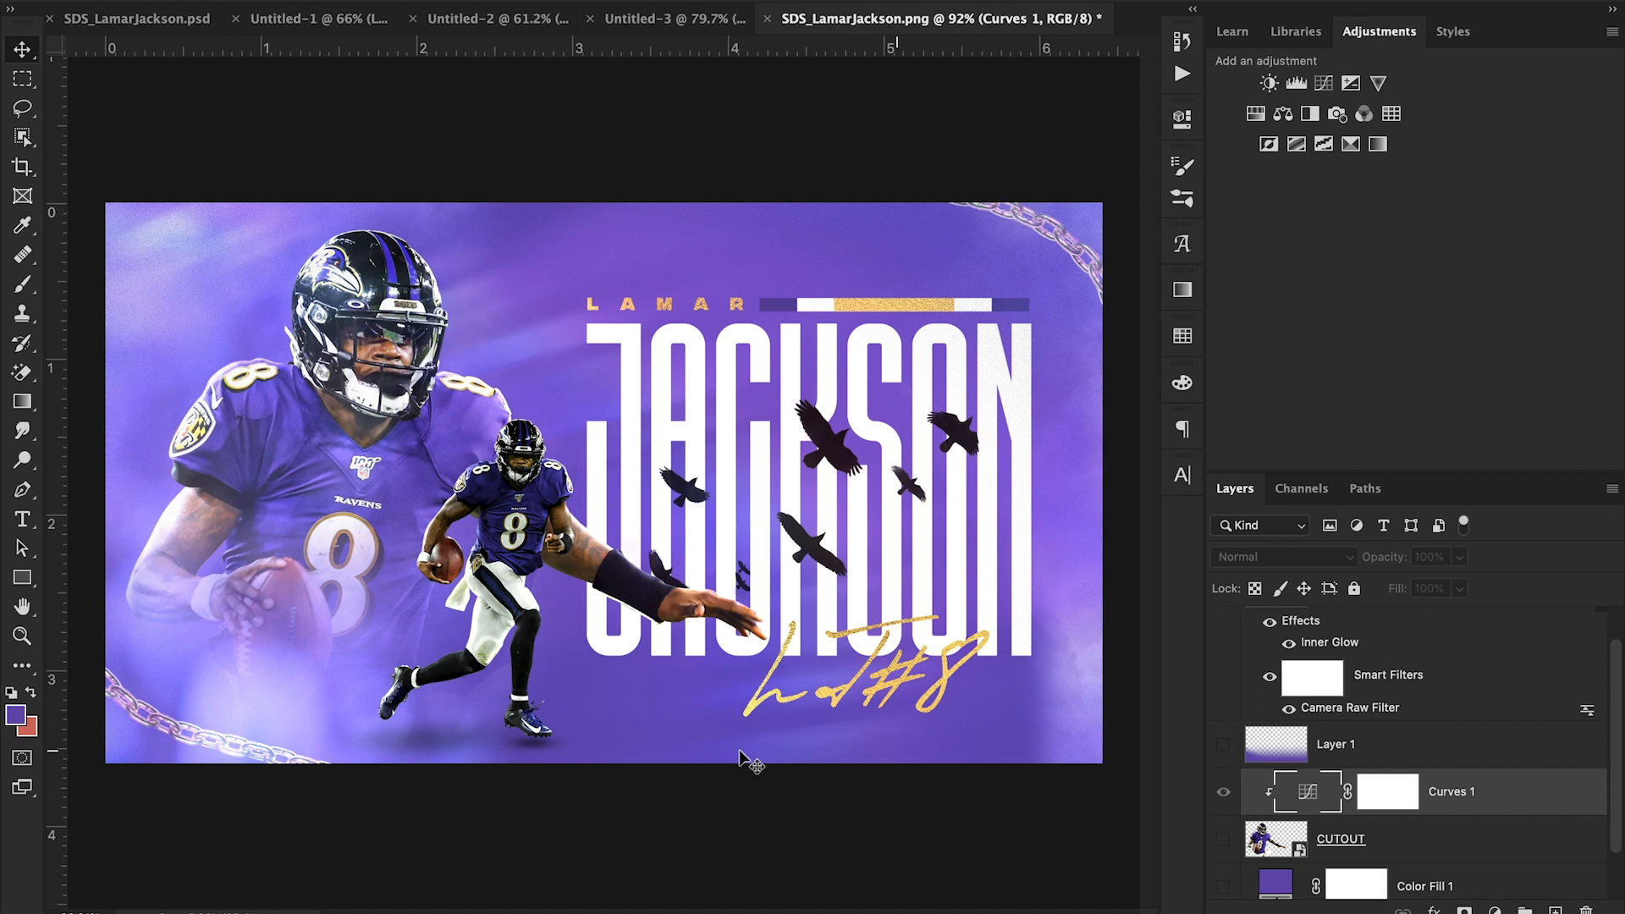
left_click(22, 635)
left_click(472, 772)
left_click_drag(514, 777, 573, 783)
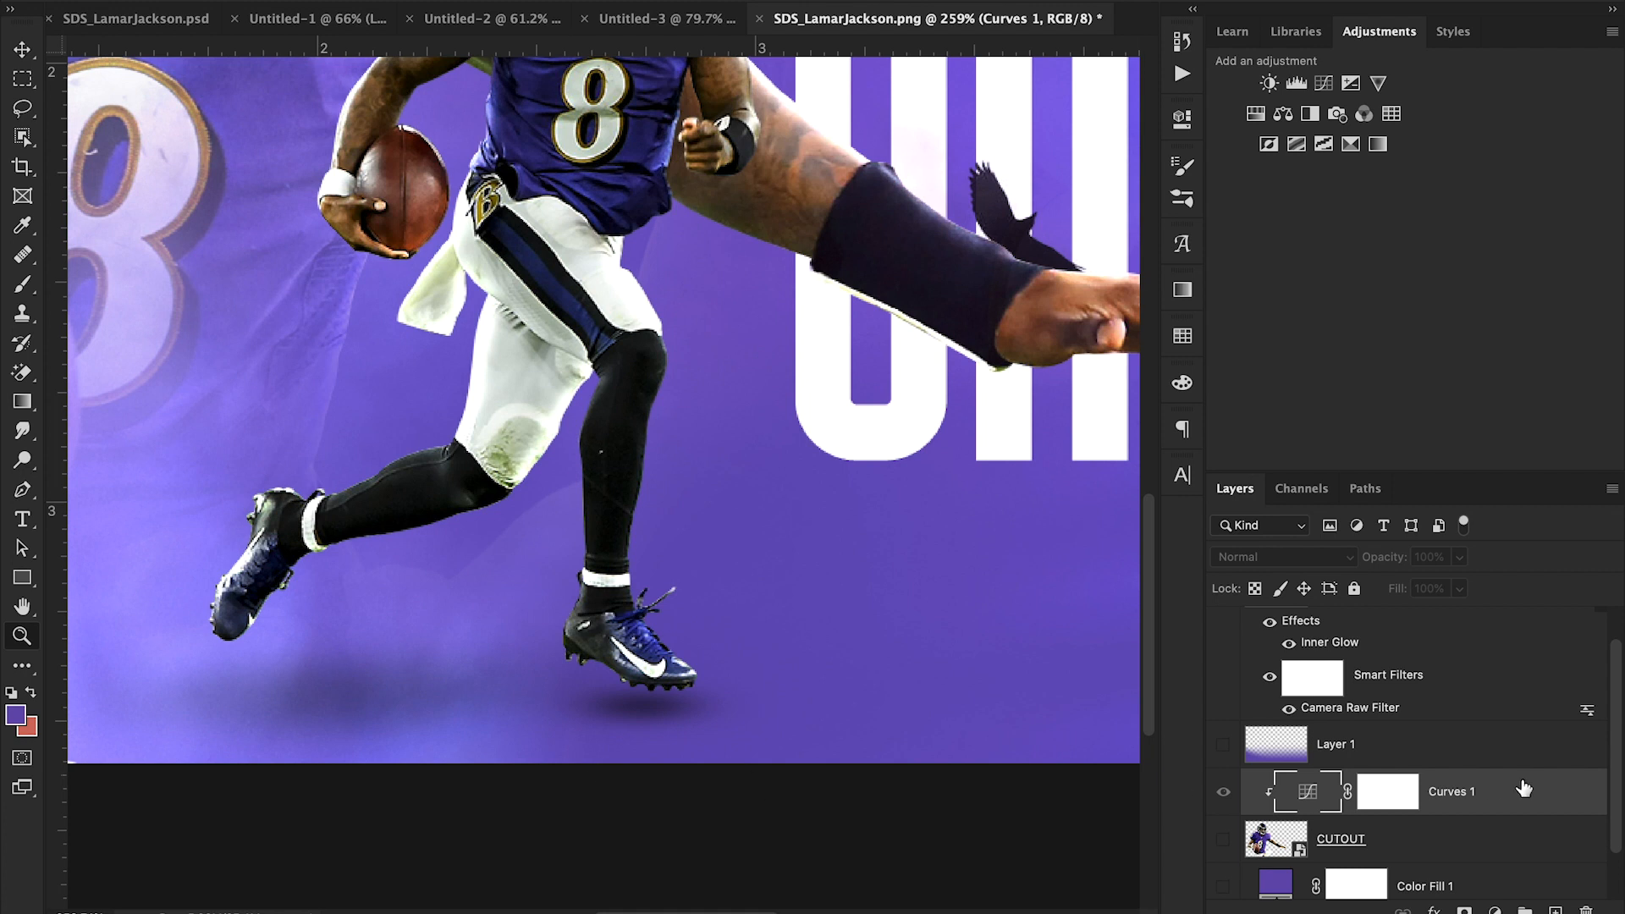
scroll(1524, 789, "up", 1)
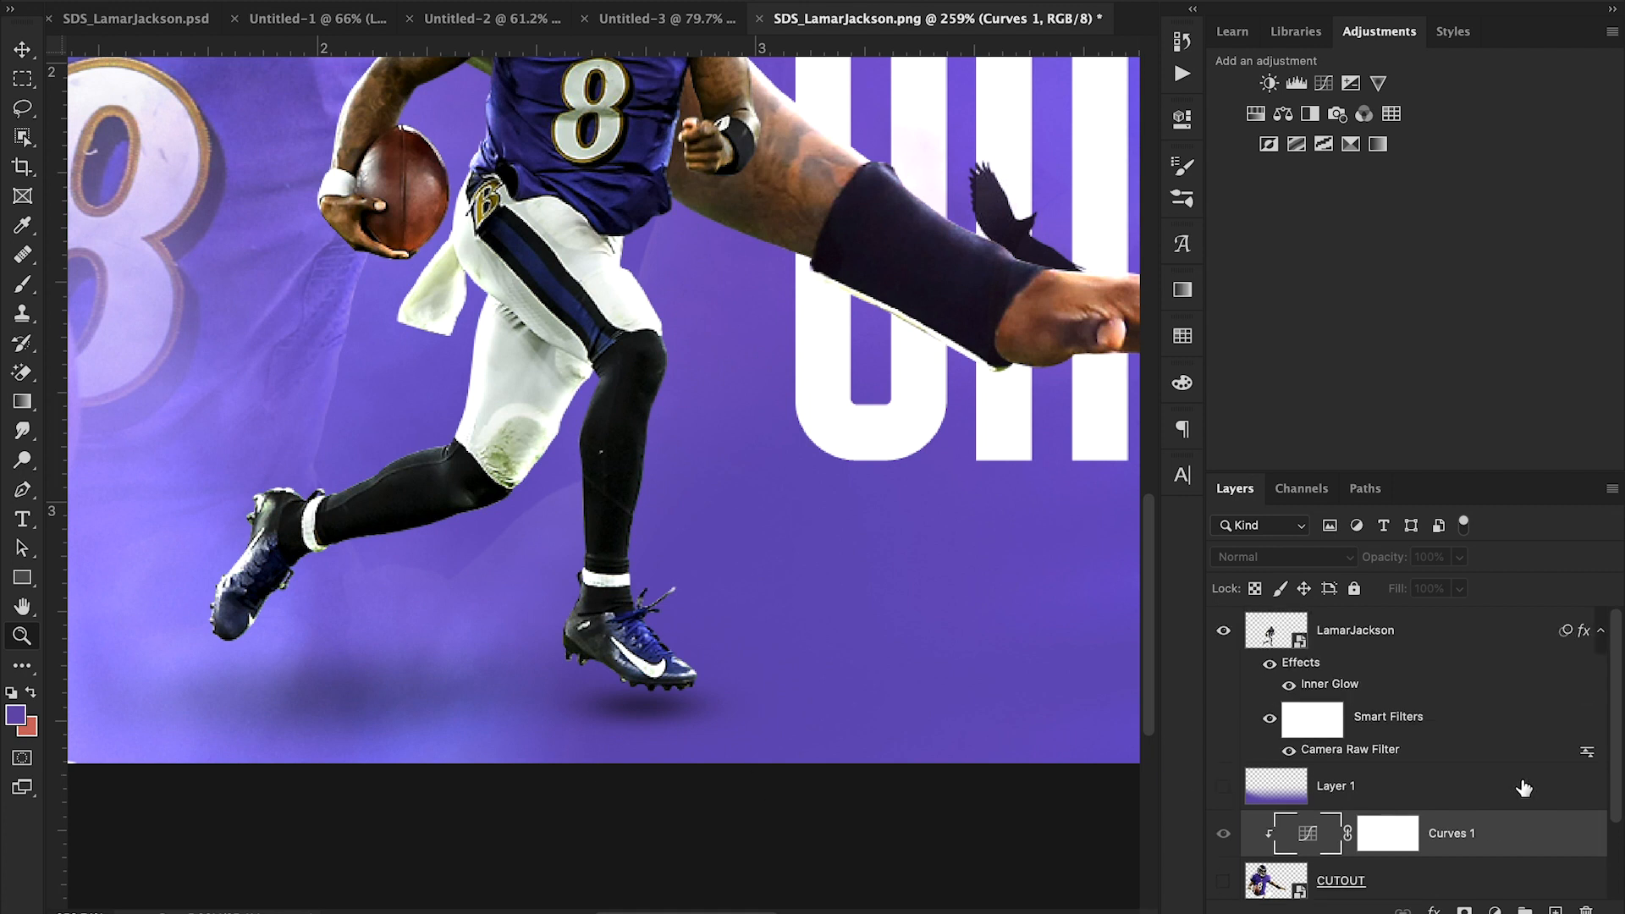
left_click(1471, 789)
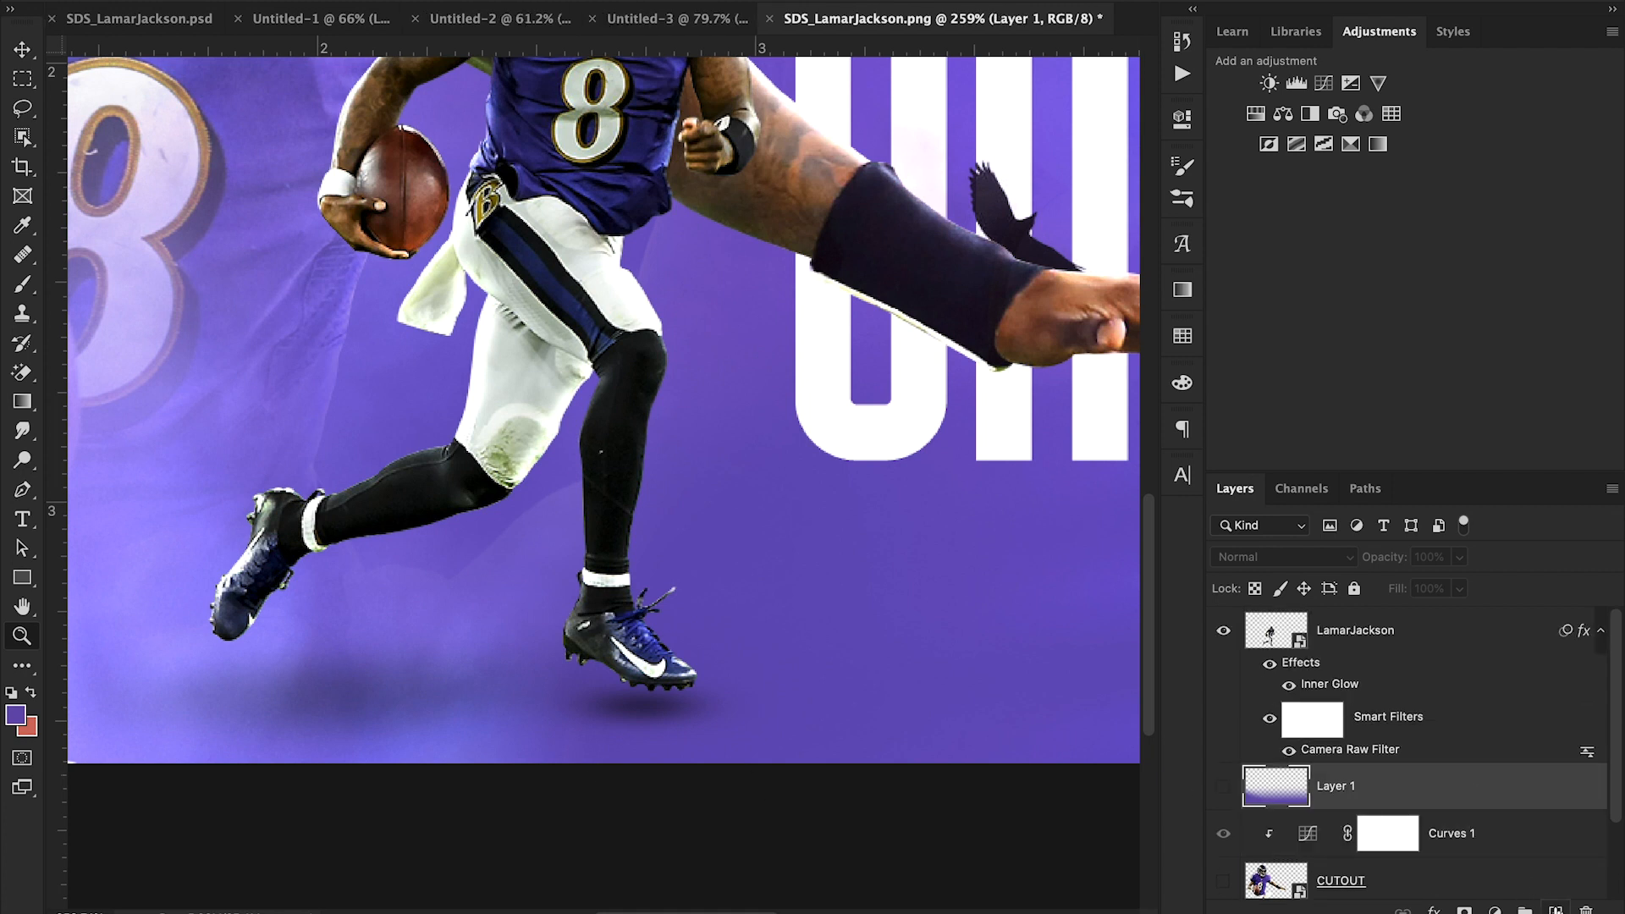
left_click(1556, 909)
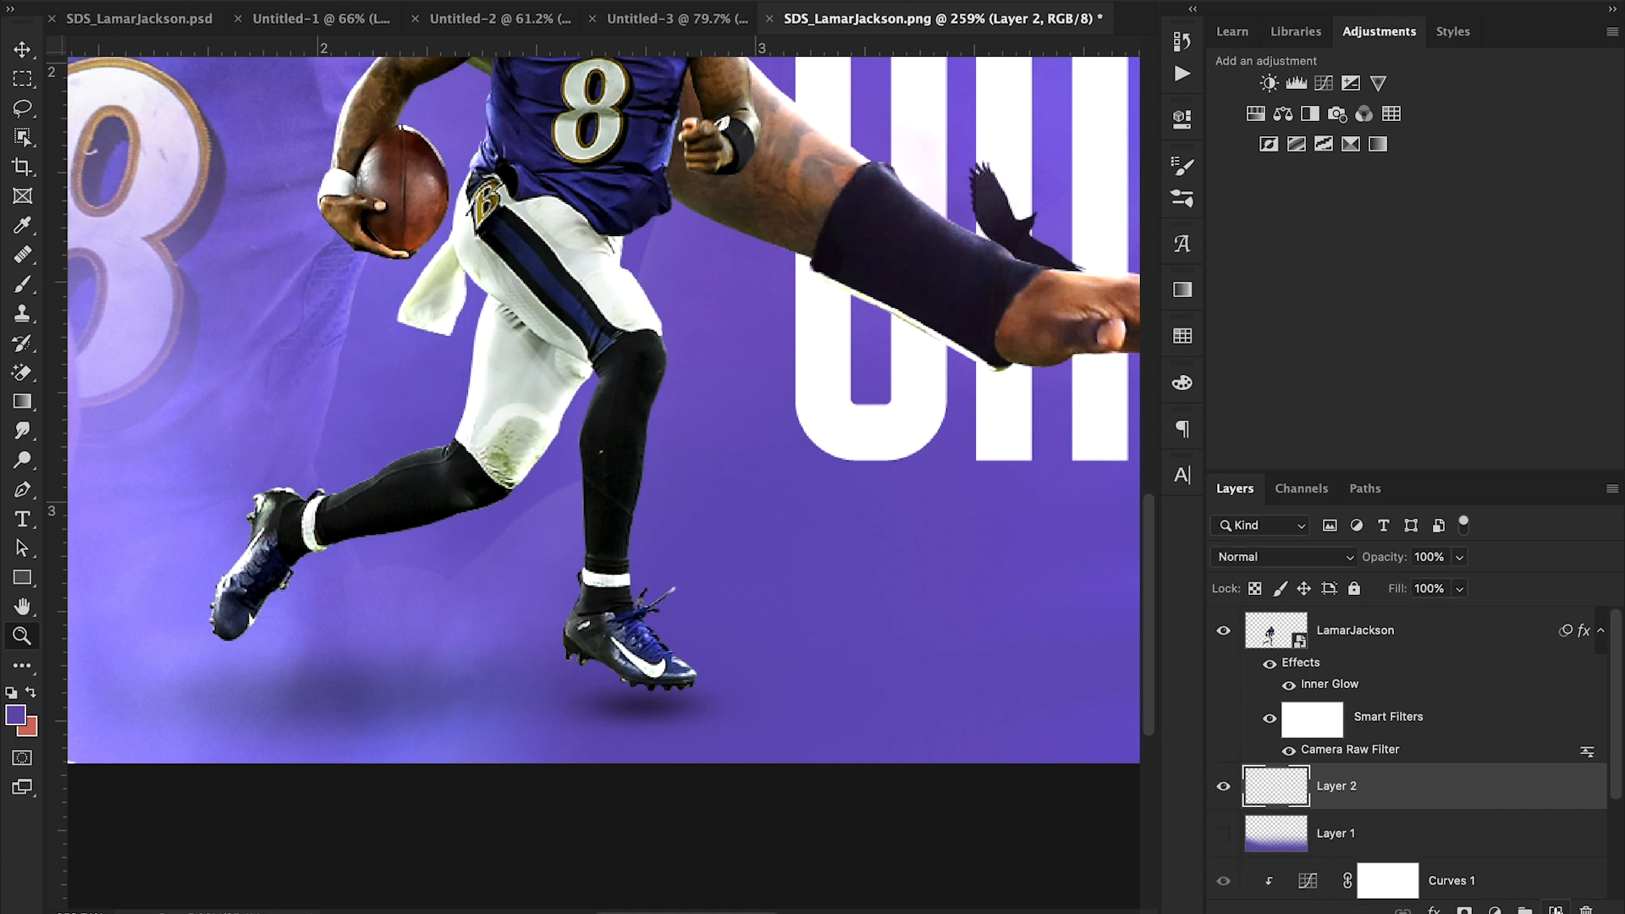
double_click(1361, 788)
type("Shadow")
key("Return")
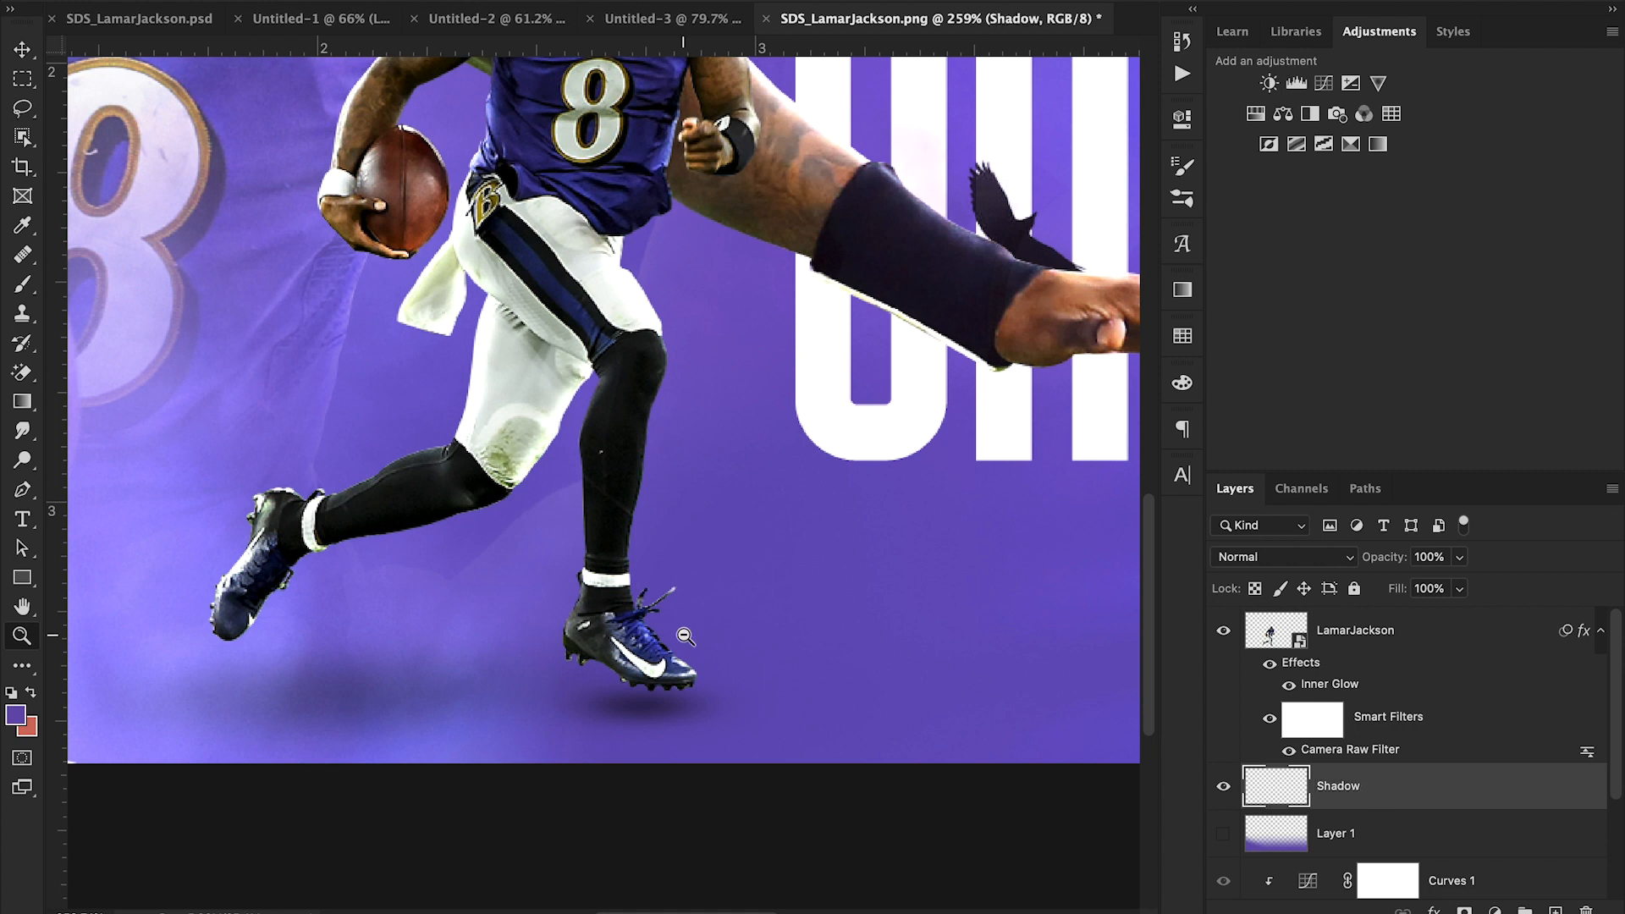
- Set up a Soft Round brush at 95 px with 0% hardness and flatten its tip into a thin horizontal ellipse
key("b")
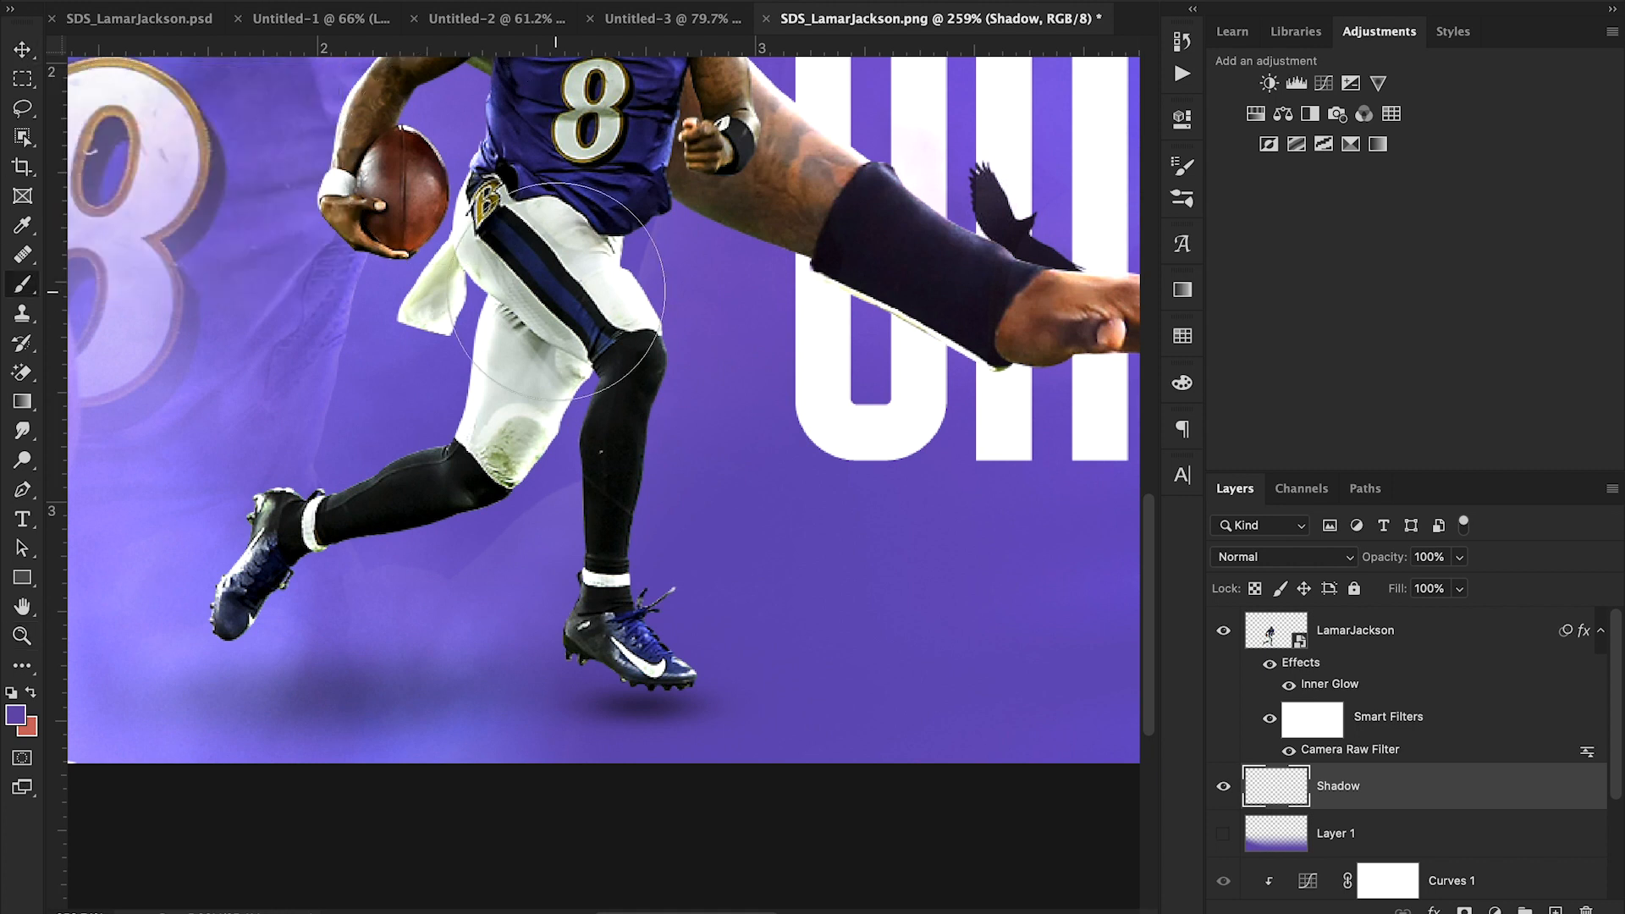
left_click(163, 2)
left_click(164, 221)
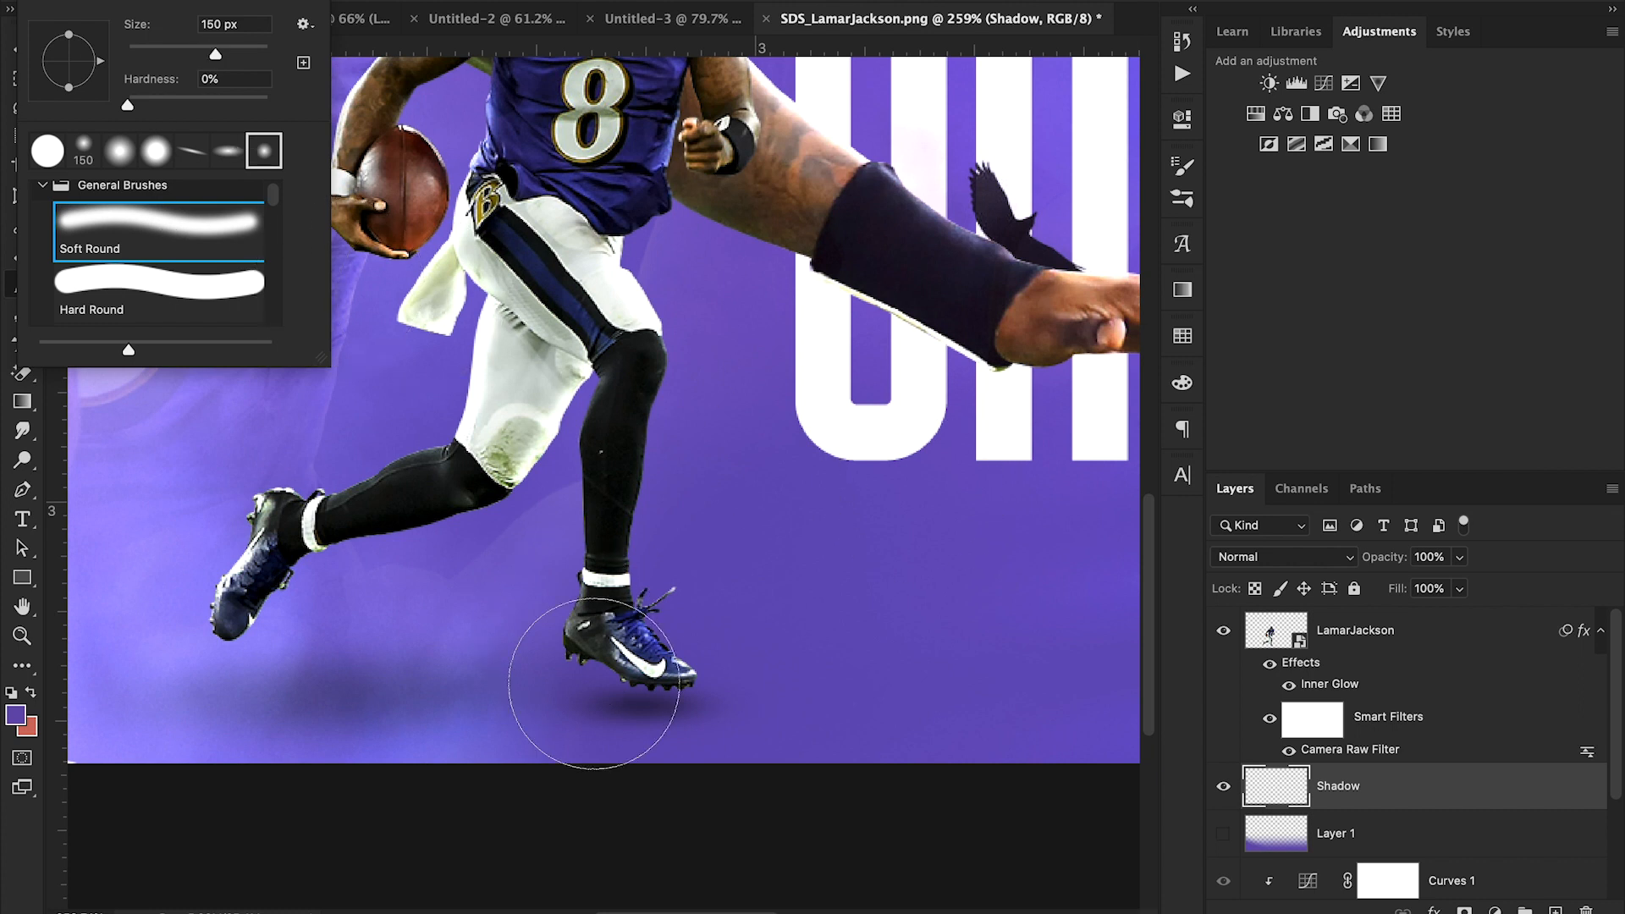
left_click(196, 51)
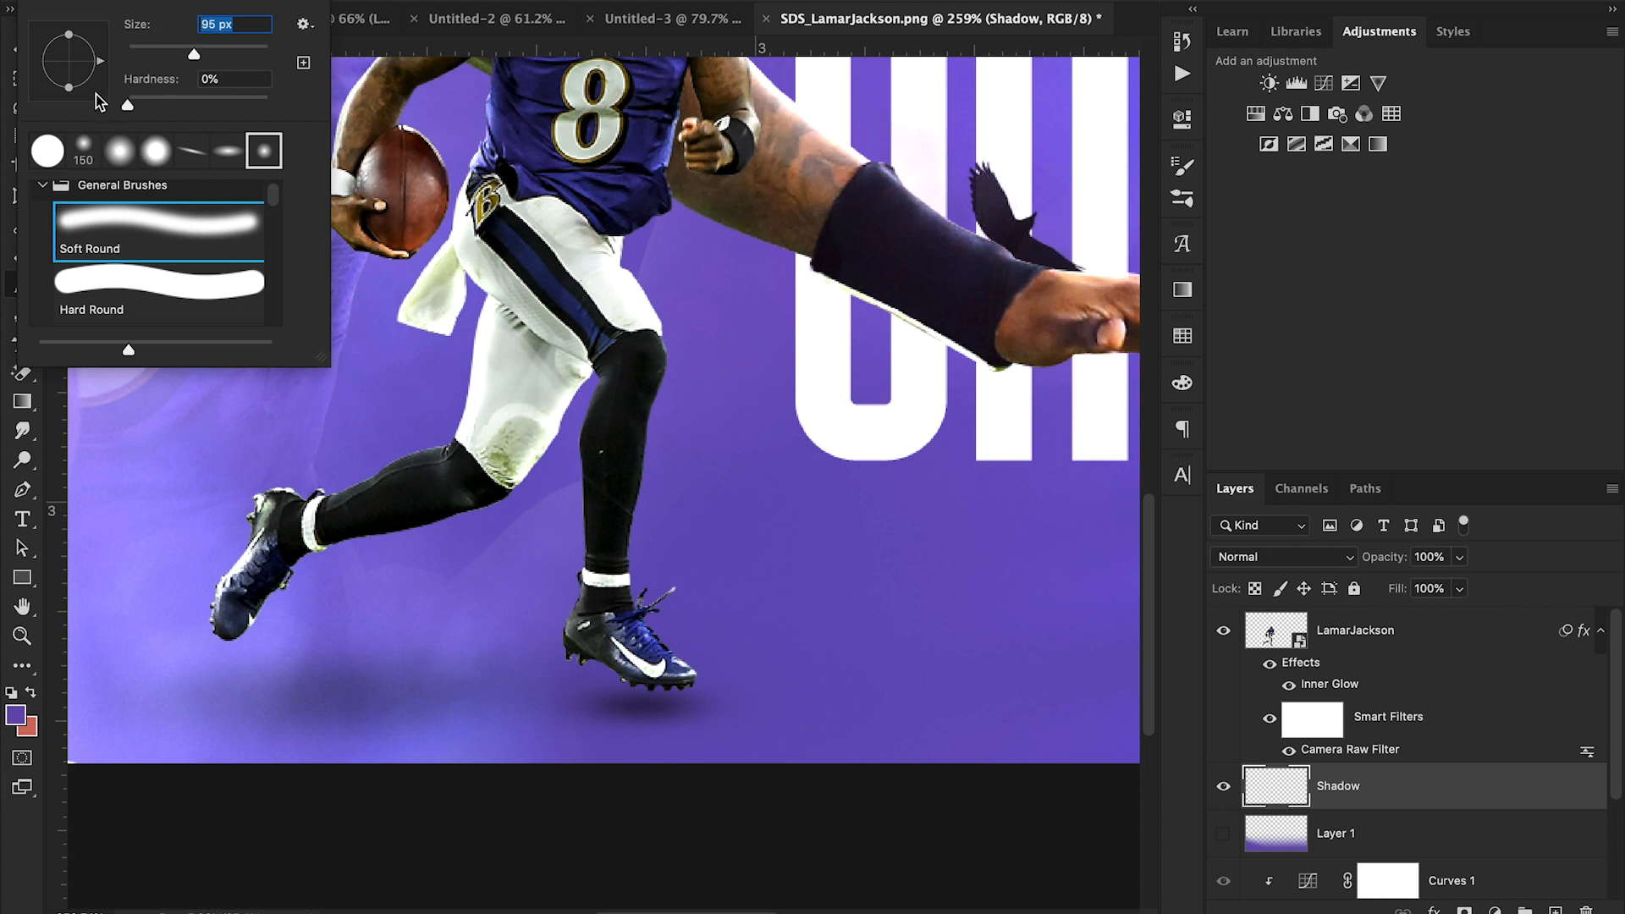
left_click_drag(68, 88, 68, 67)
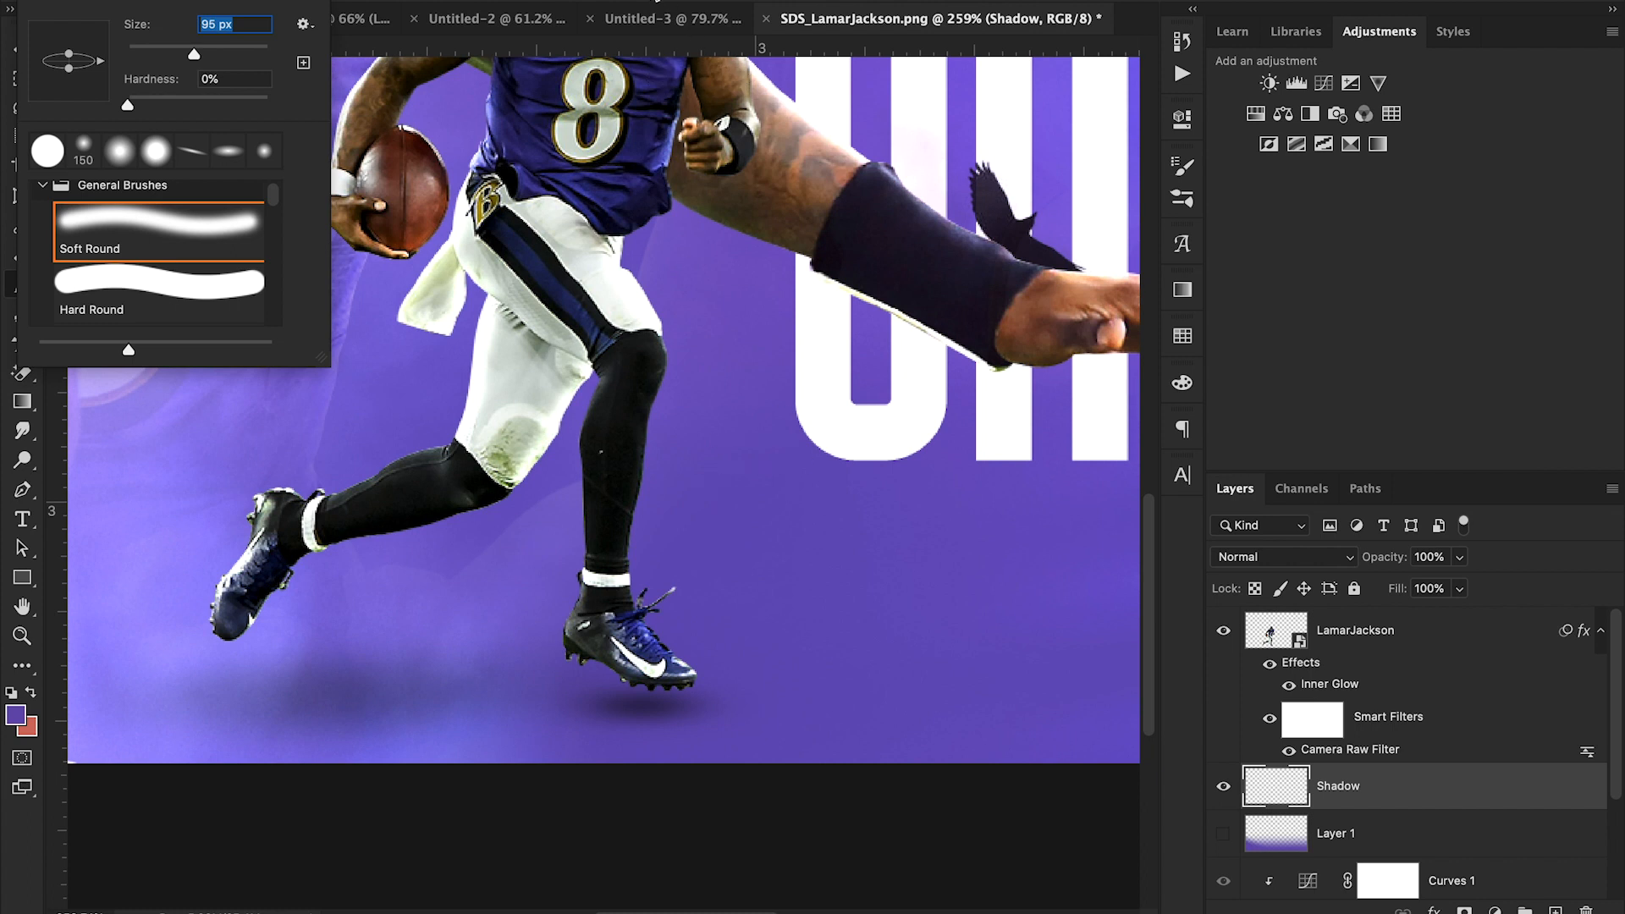
key("Return")
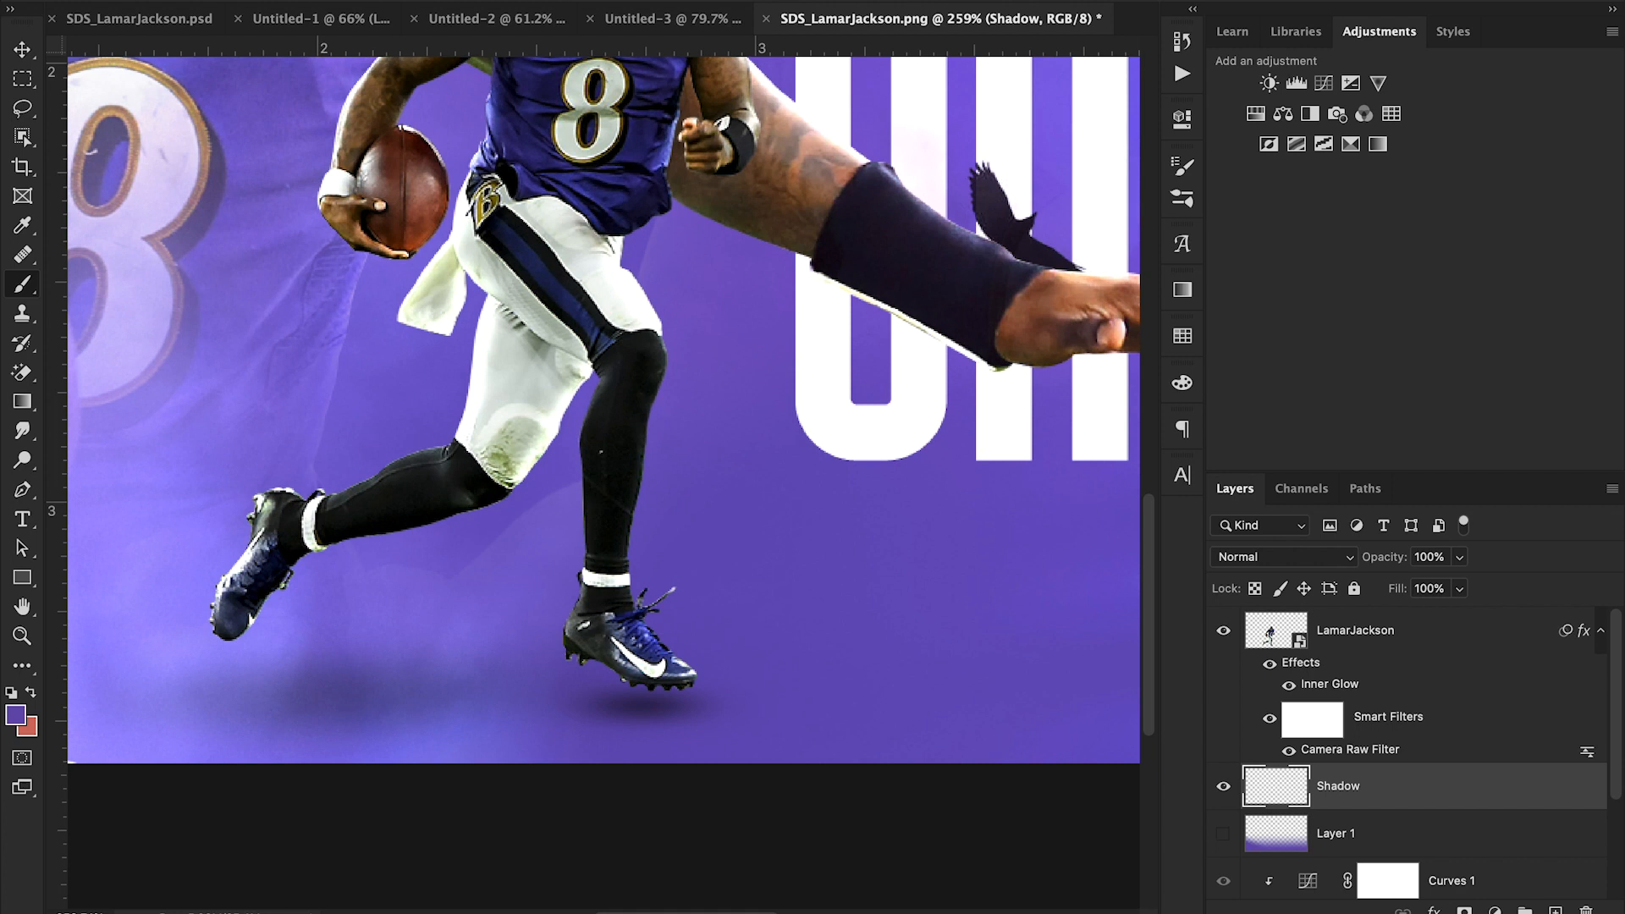
- Set the brush to full strength with black (000000) as the foreground colour, and paint a test stroke beside the runner's front shoe
left_click(663, 1)
left_click_drag(692, 9, 807, 14)
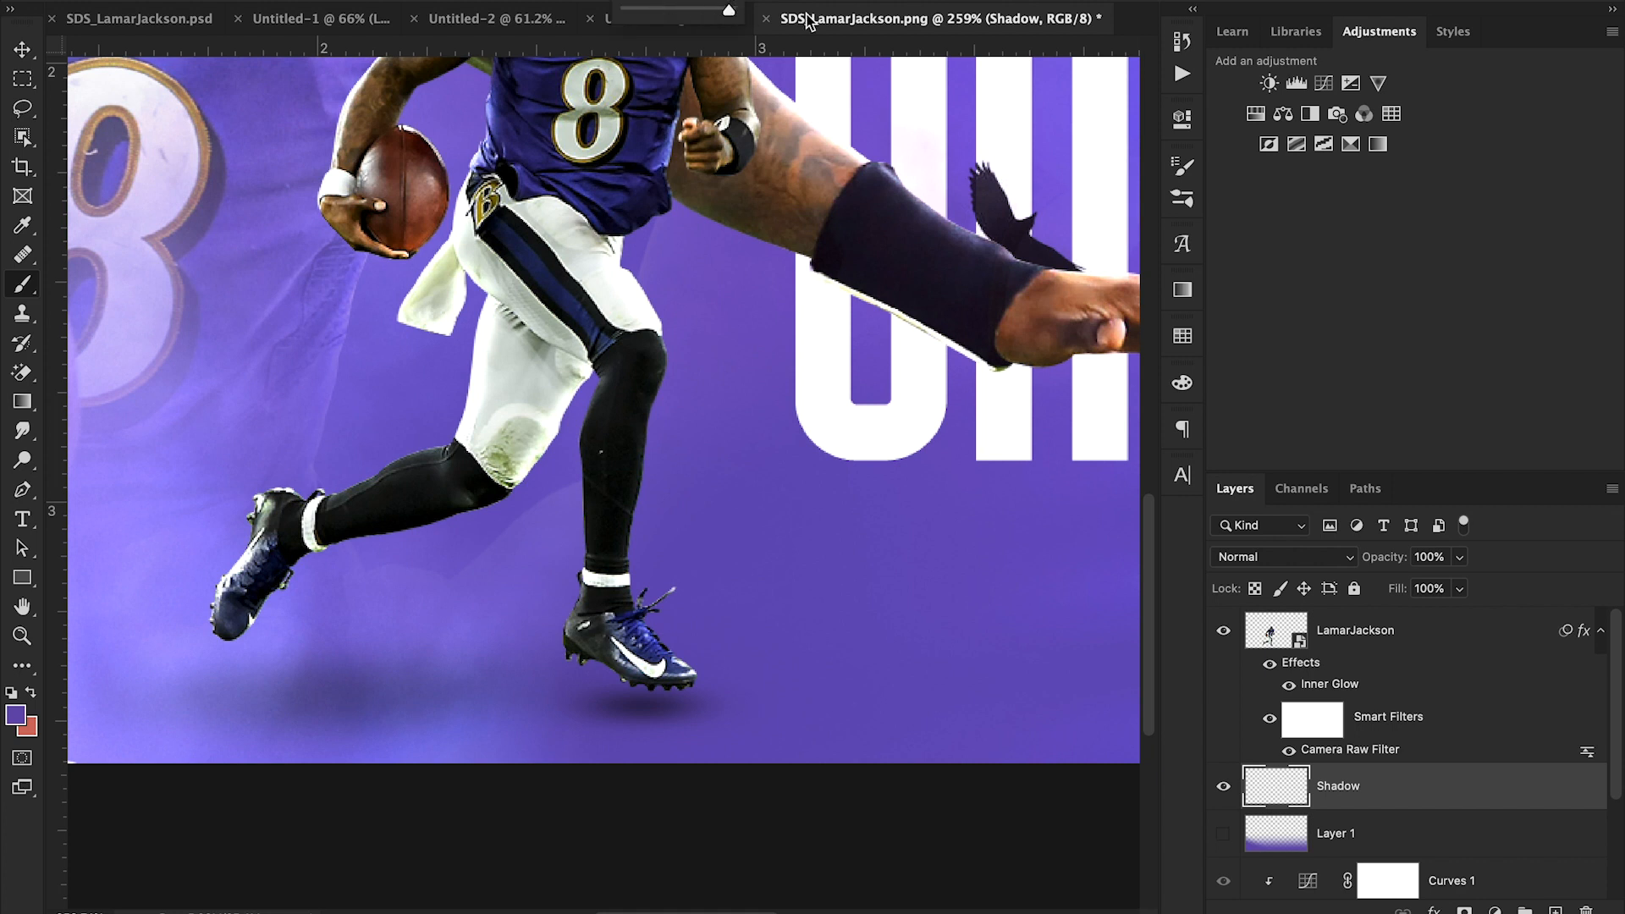
left_click(15, 716)
left_click_drag(1087, 608, 1013, 646)
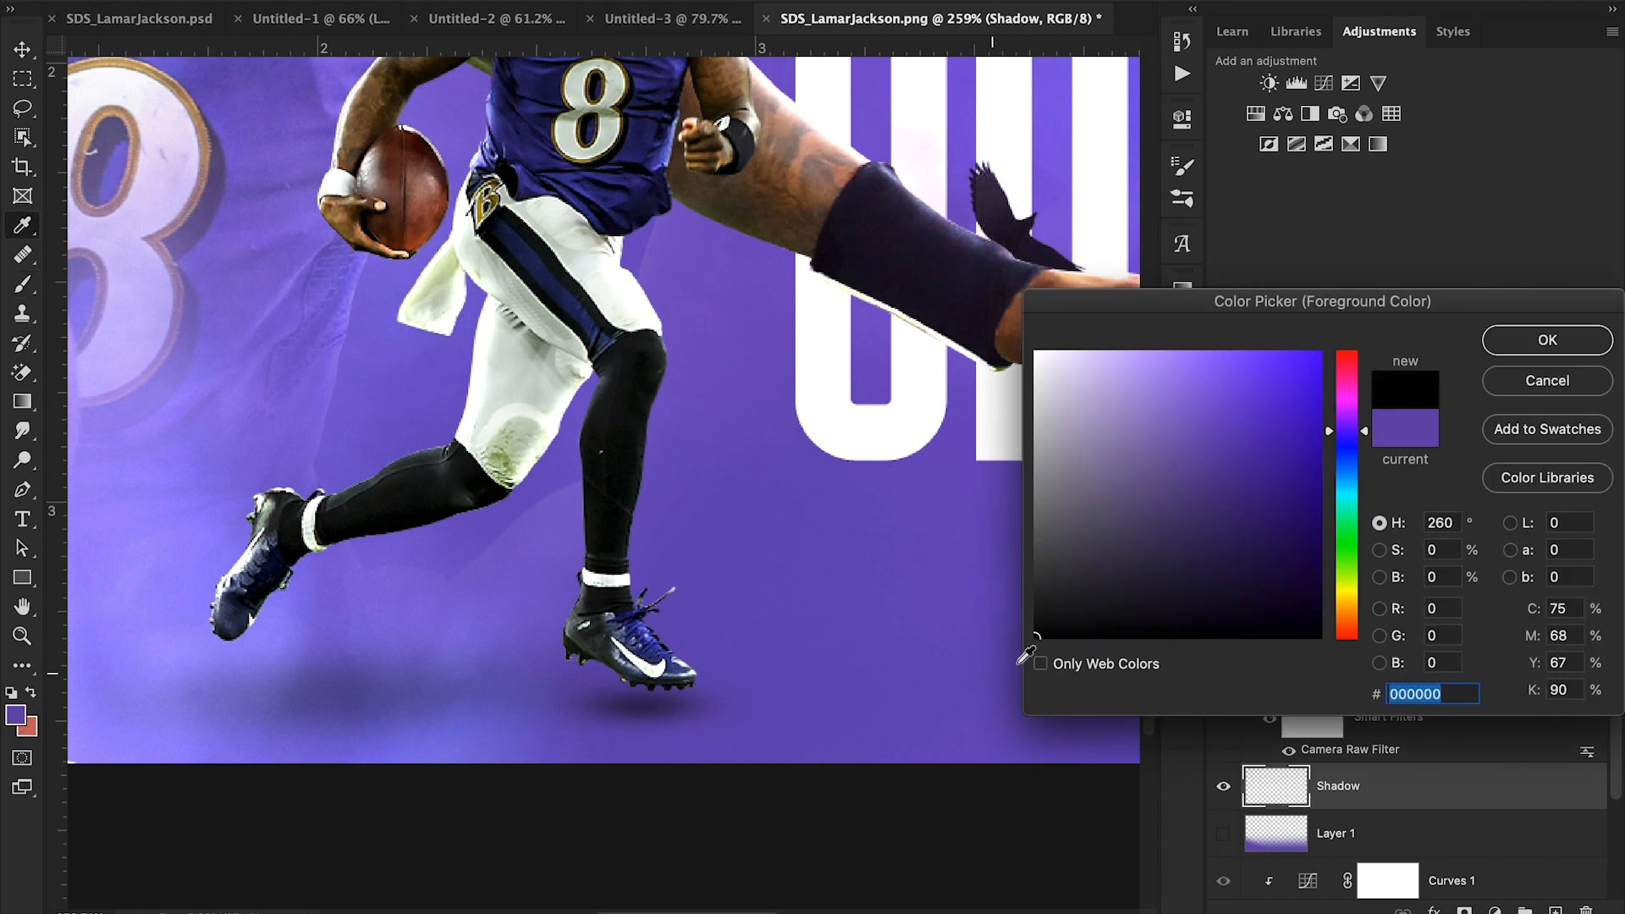
left_click(1548, 341)
mouse_move(915, 563)
left_mouse_down()
mouse_move(962, 557)
mouse_move(914, 472)
mouse_move(813, 473)
mouse_move(761, 530)
mouse_move(742, 644)
mouse_move(785, 718)
mouse_move(865, 751)
mouse_move(948, 717)
mouse_move(974, 677)
mouse_move(884, 651)
left_mouse_up()
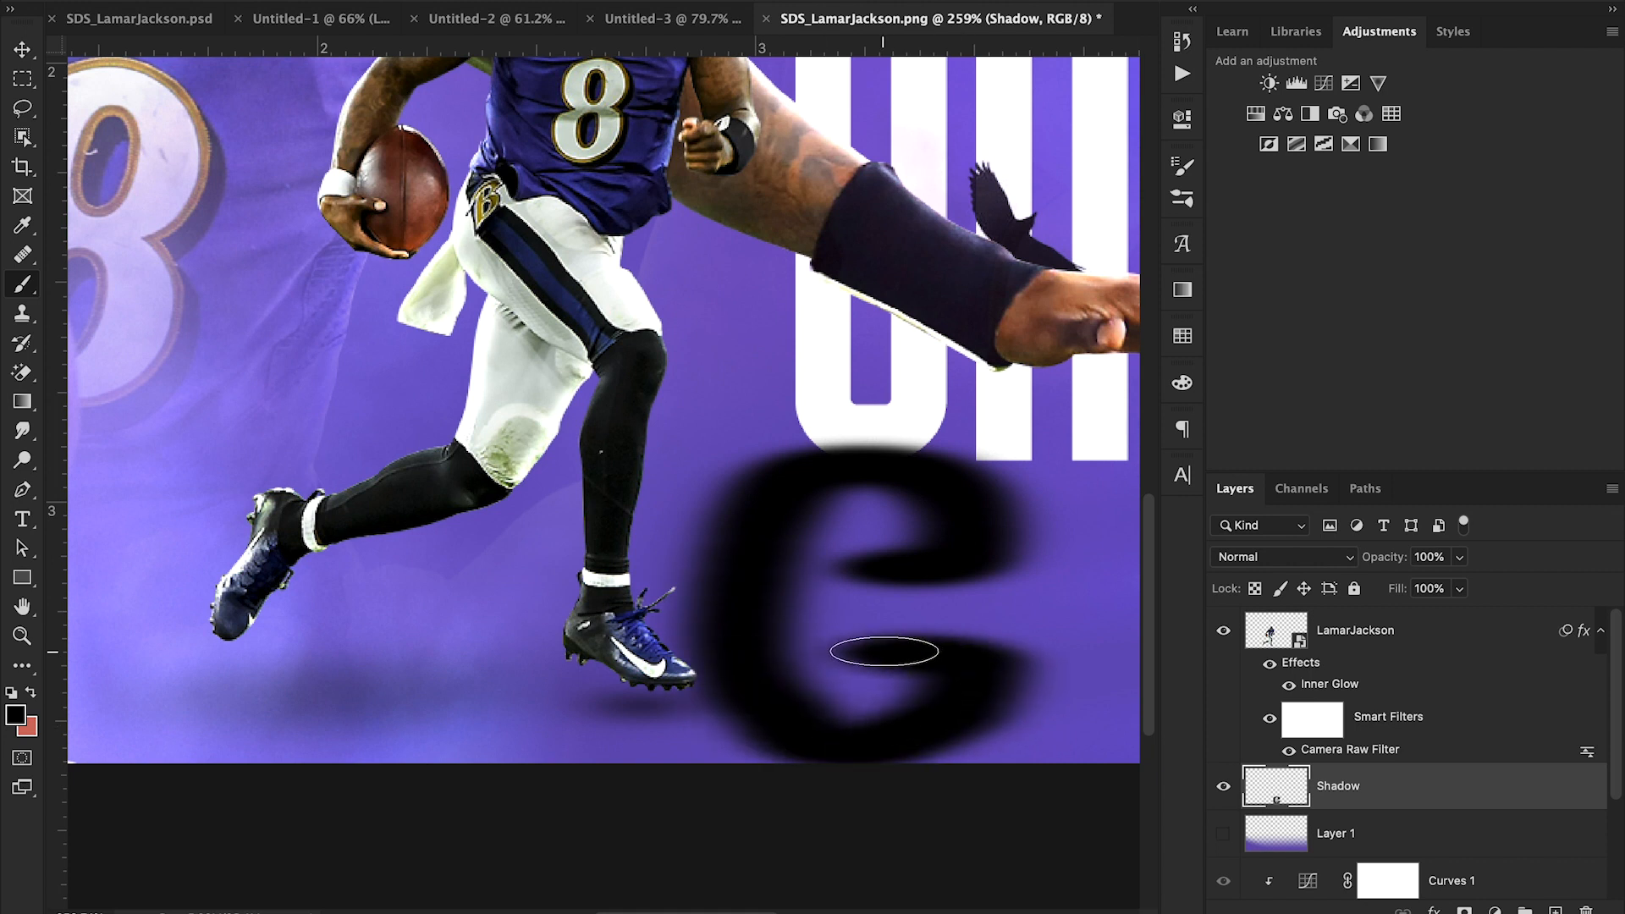
- Try more strokes with the flattened brush beside the runner's front shoe and undo all test strokes on the Shadow layer
key("ctrl+z")
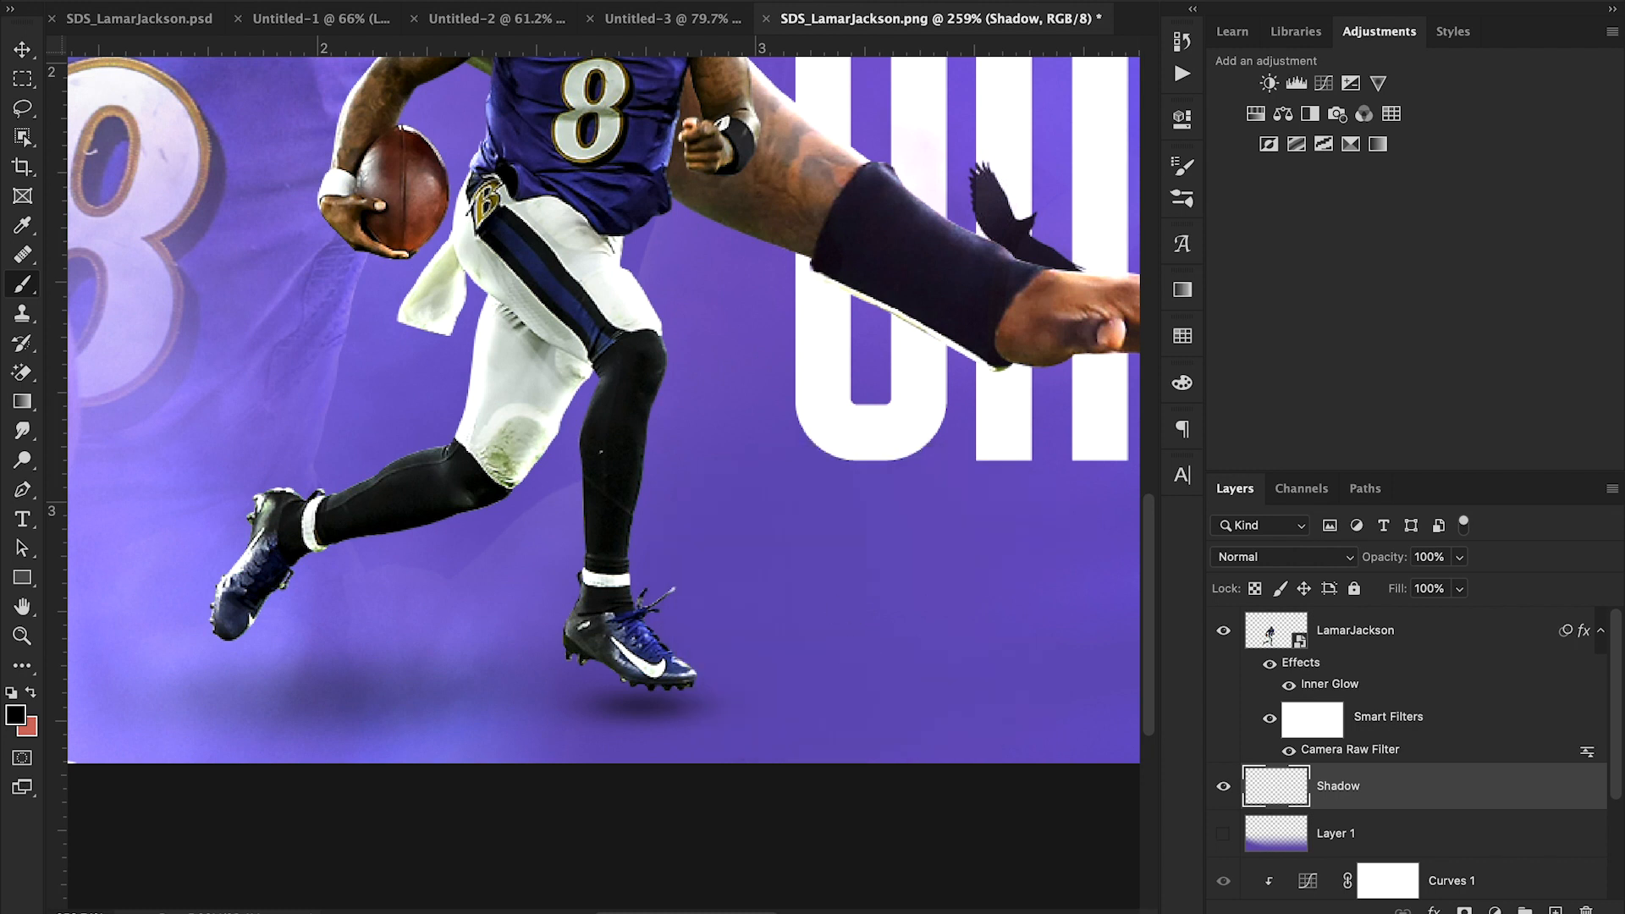
mouse_move(817, 583)
left_mouse_down()
mouse_move(889, 581)
mouse_move(972, 519)
mouse_move(827, 482)
mouse_move(766, 544)
mouse_move(725, 530)
mouse_move(782, 532)
mouse_move(791, 490)
mouse_move(769, 519)
mouse_move(802, 493)
mouse_move(982, 532)
mouse_move(979, 555)
mouse_move(972, 526)
left_mouse_up()
mouse_move(823, 678)
left_mouse_down()
mouse_move(1023, 675)
mouse_move(1077, 630)
mouse_move(1049, 596)
mouse_move(1029, 623)
mouse_move(1078, 652)
mouse_move(1094, 636)
mouse_move(1080, 612)
mouse_move(1071, 662)
left_mouse_up()
key("ctrl+z")
key("ctrl+z")
key("ctrl+z")
key("ctrl+z")
key("ctrl+z")
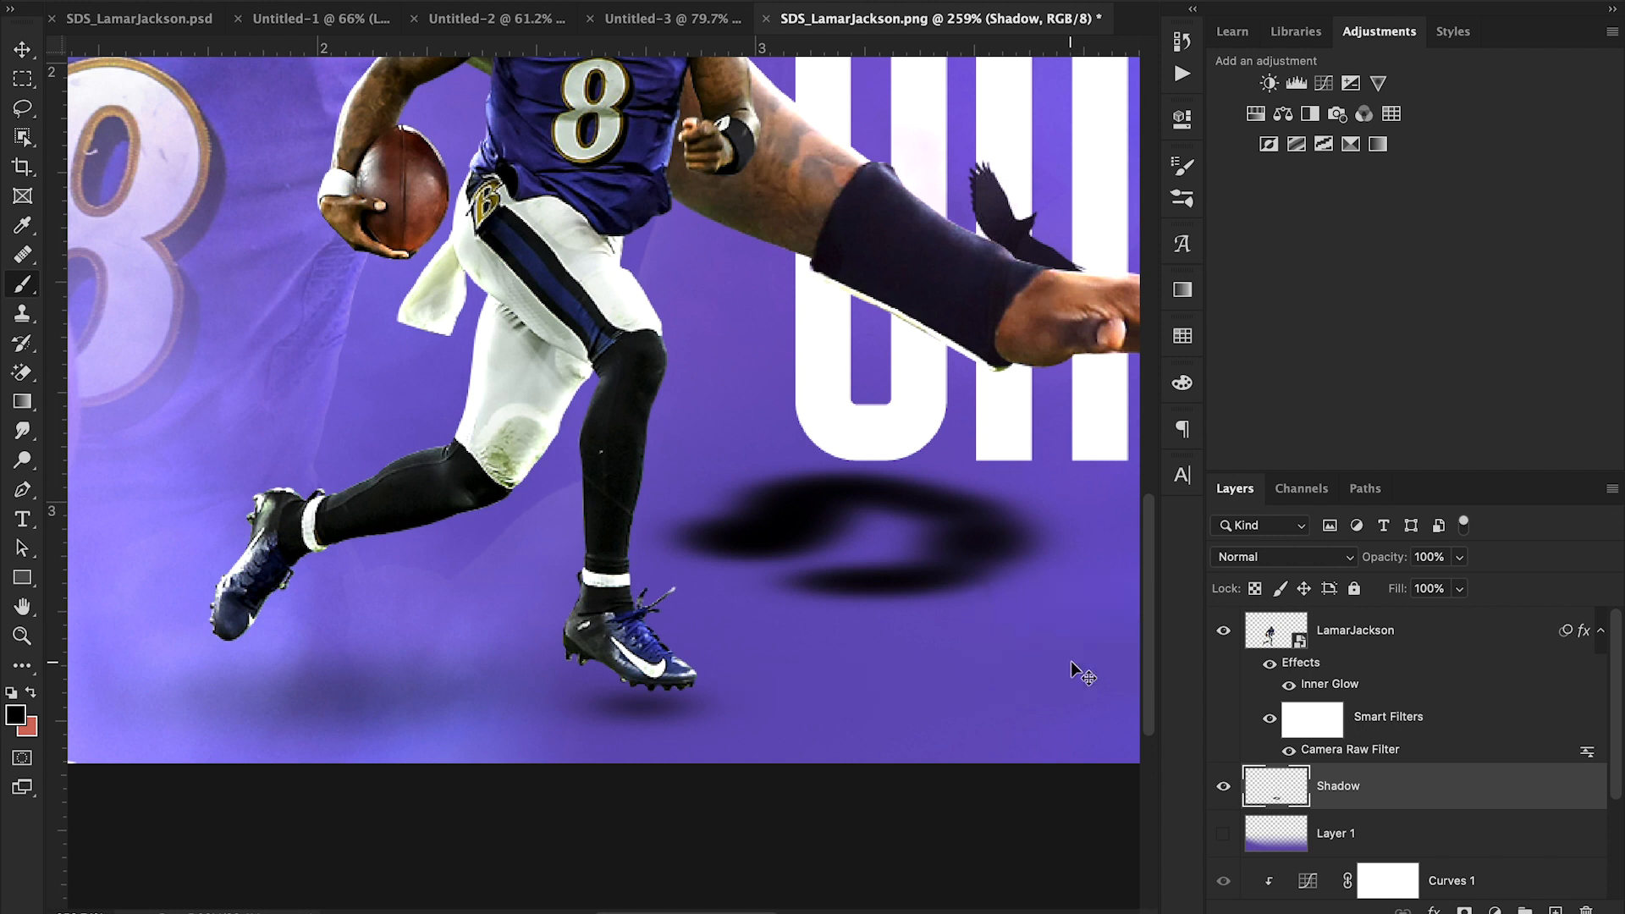
key("ctrl+z")
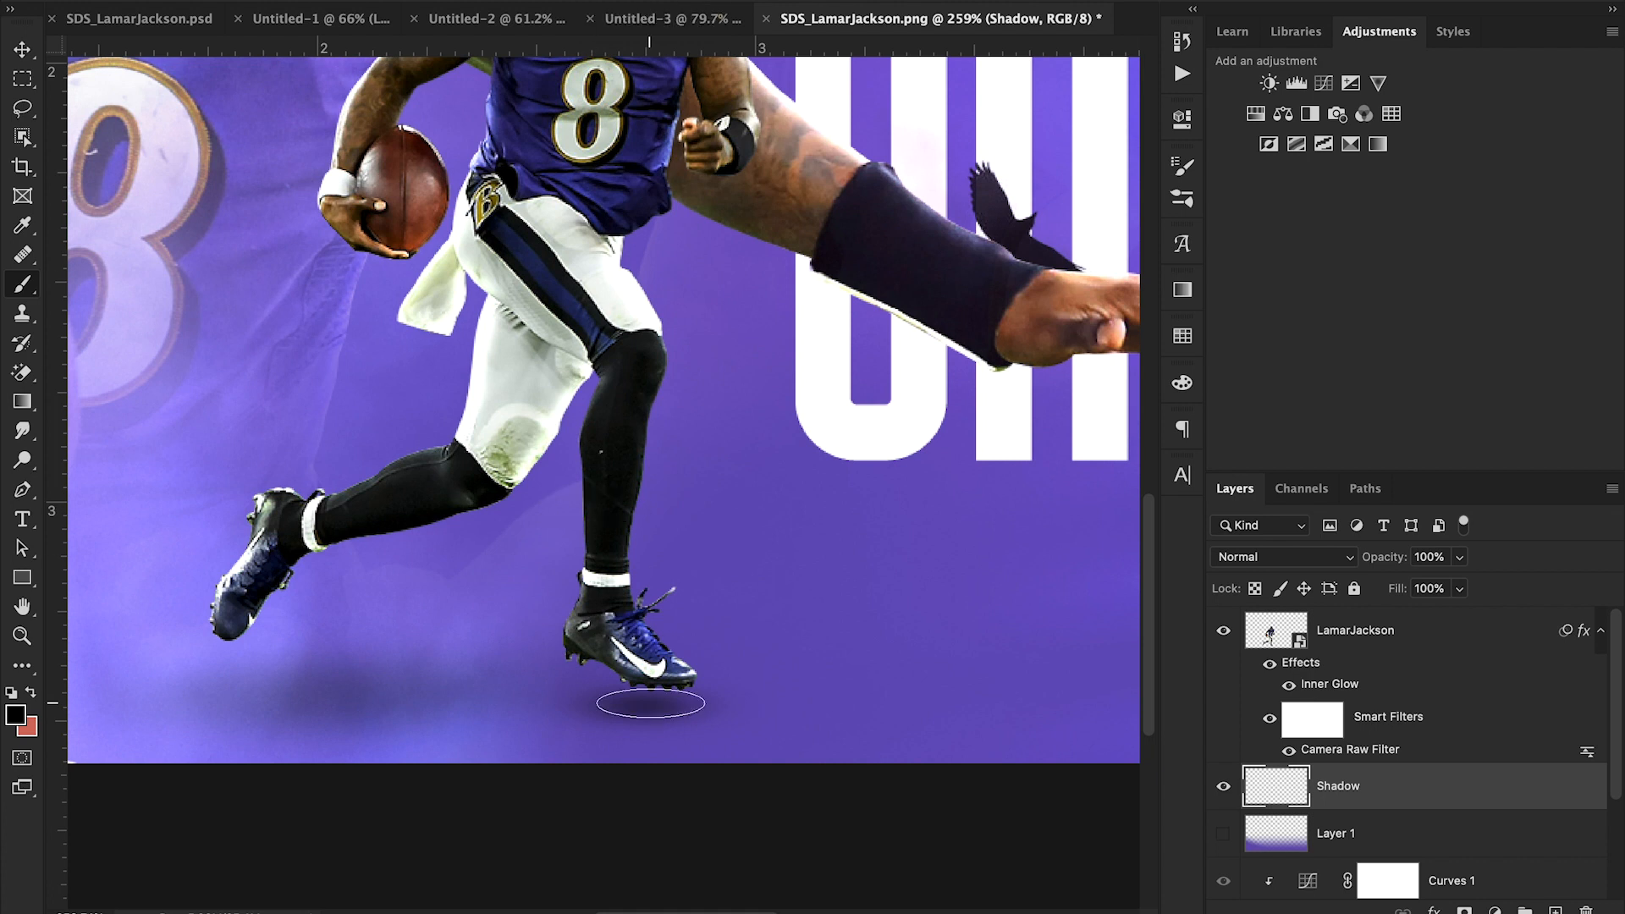
- Paint a soft black shadow directly beneath the runner's front shoe and show the Color Fill 1 layer
mouse_move(651, 704)
left_mouse_down()
mouse_move(607, 704)
mouse_move(756, 709)
left_mouse_up()
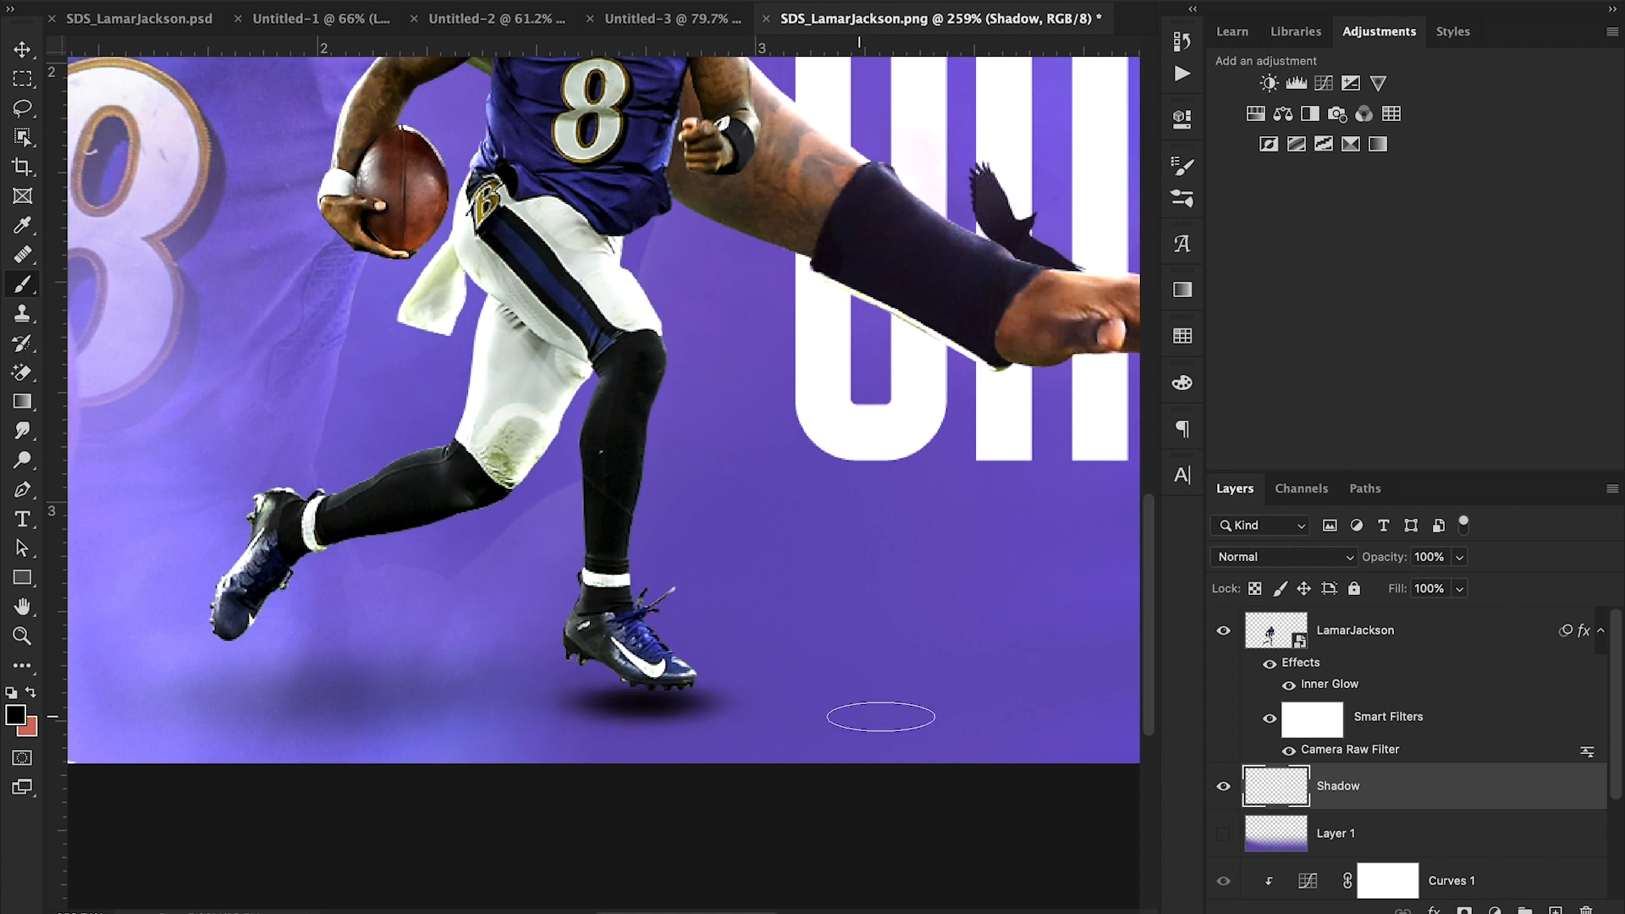
scroll(1308, 802, "down", 2)
scroll(1227, 877, "down", 1)
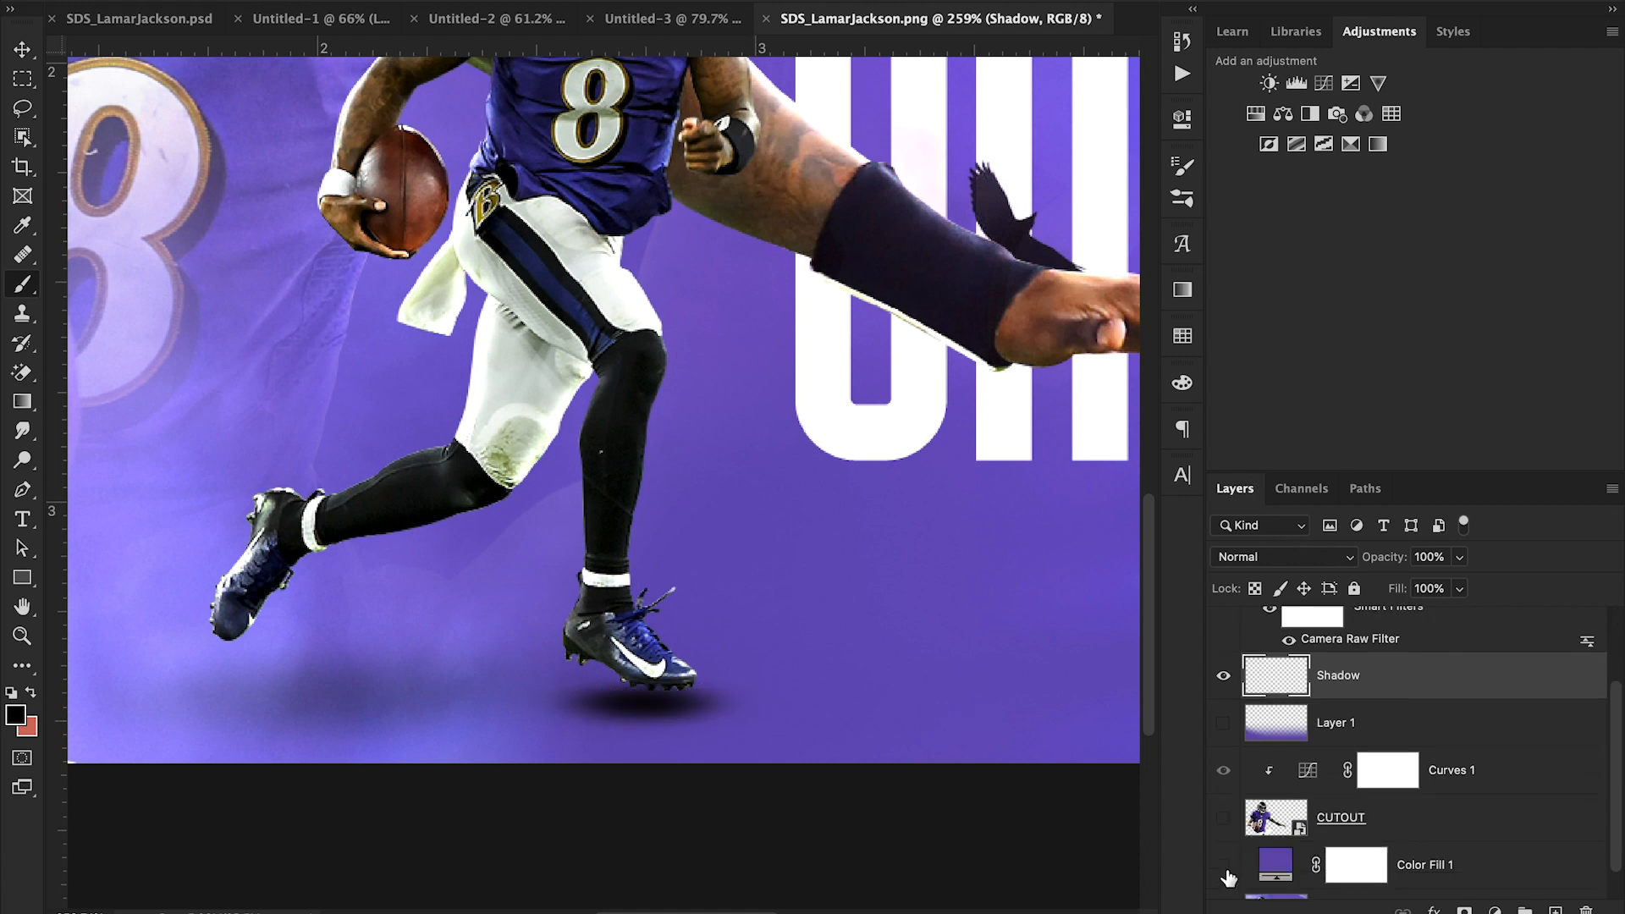
left_click(1224, 865)
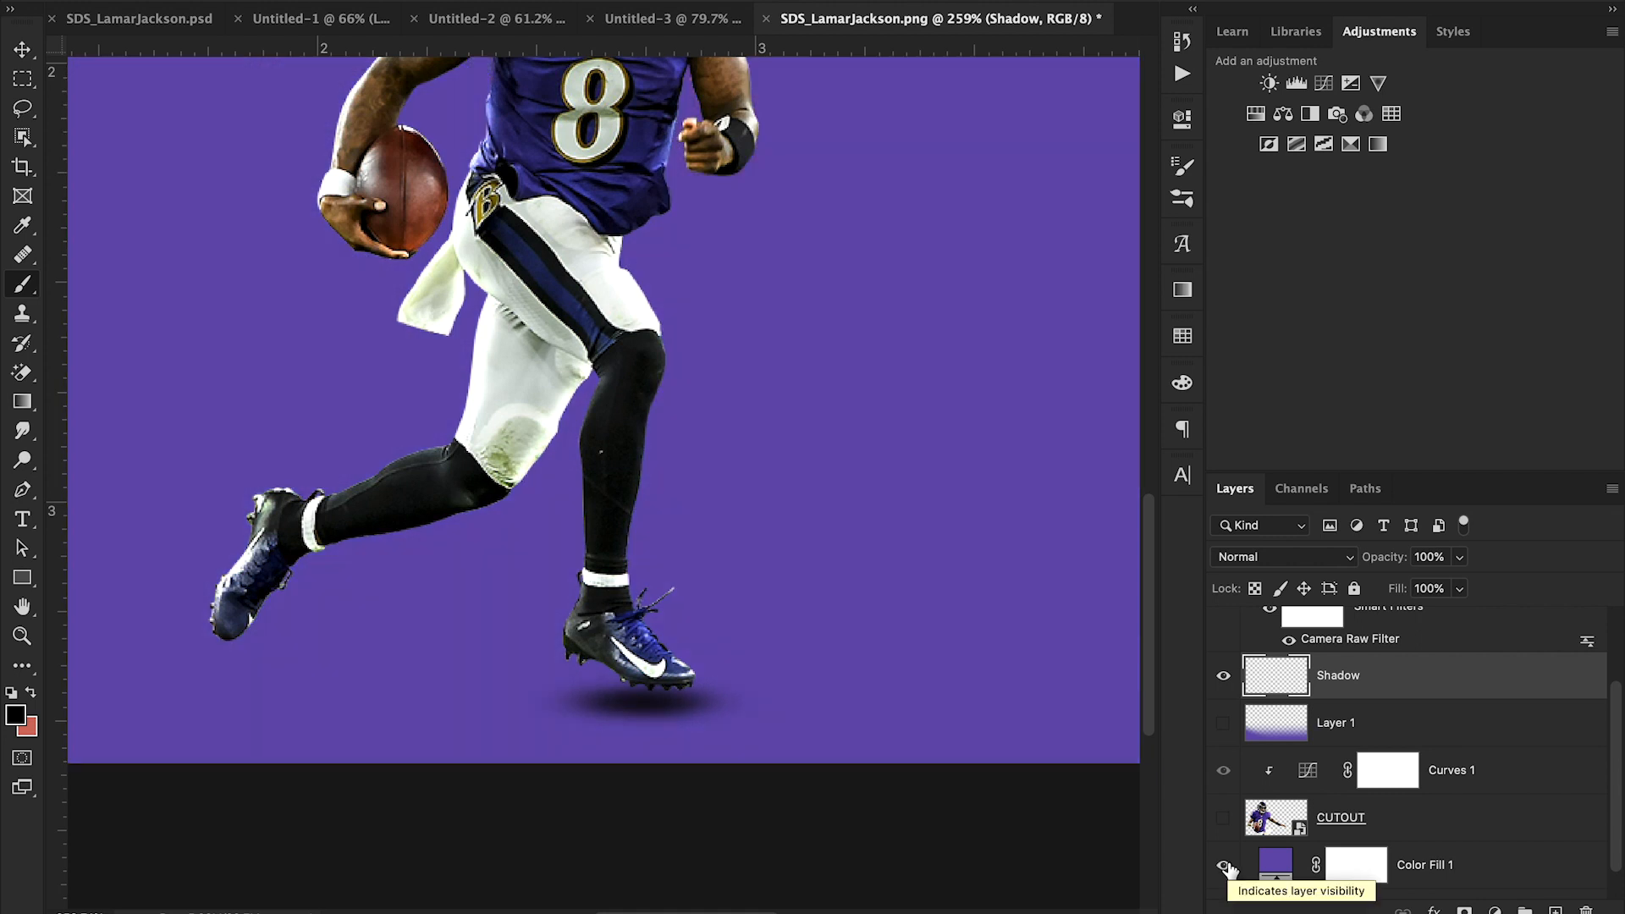
- Rename the Shadow layer as Front Foot Shadow
double_click(1335, 676)
type("Front Foot")
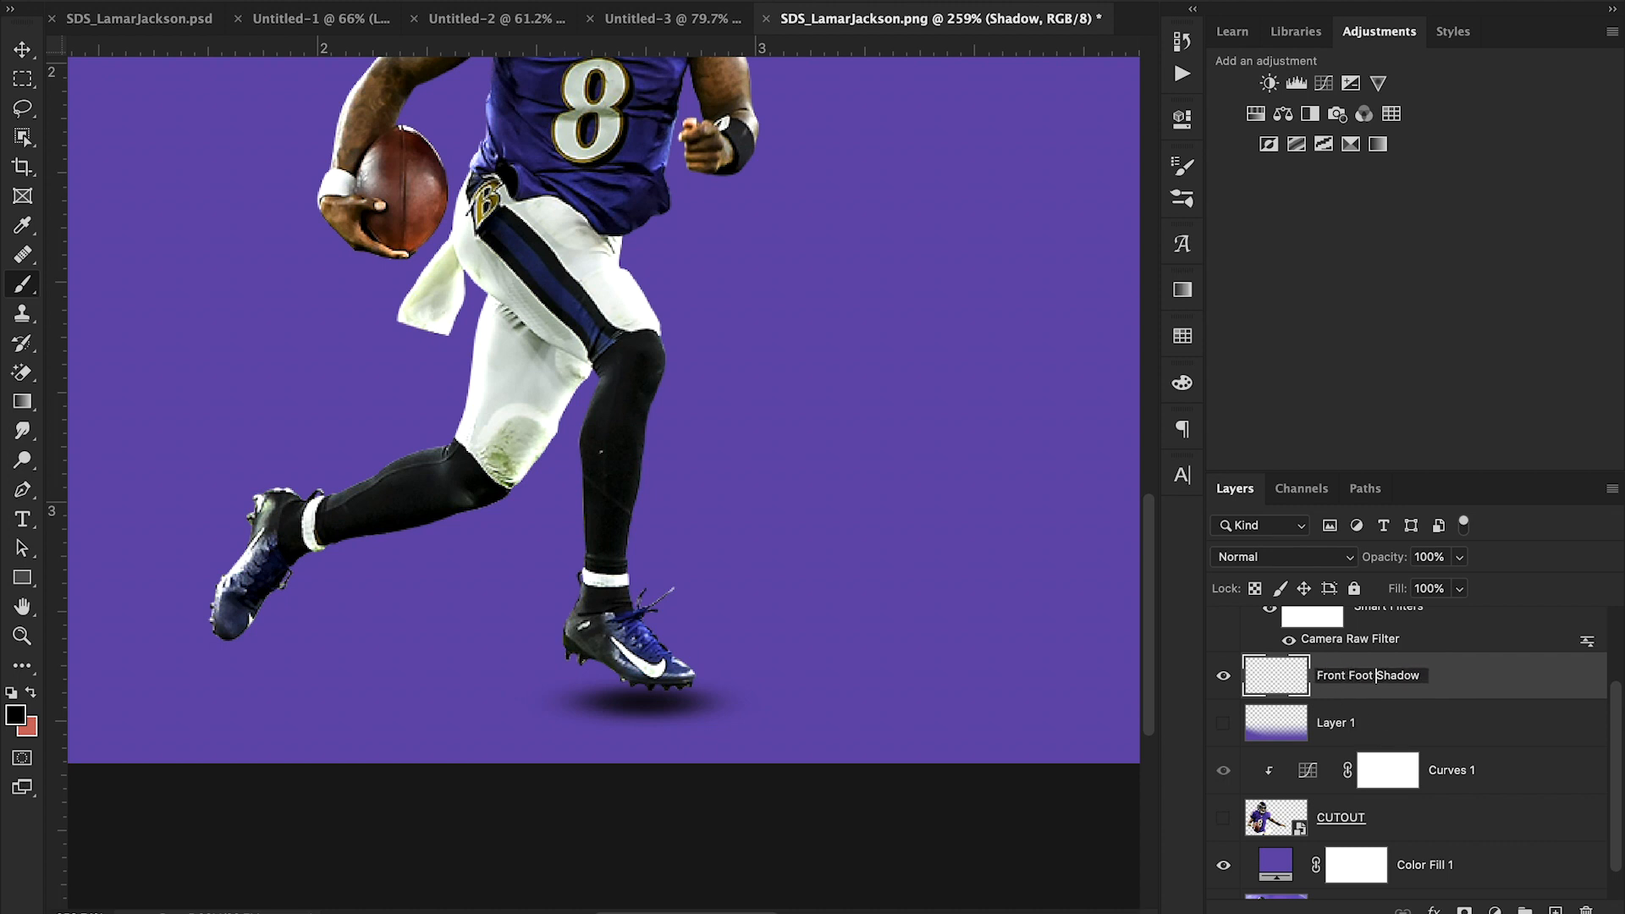
key("Return")
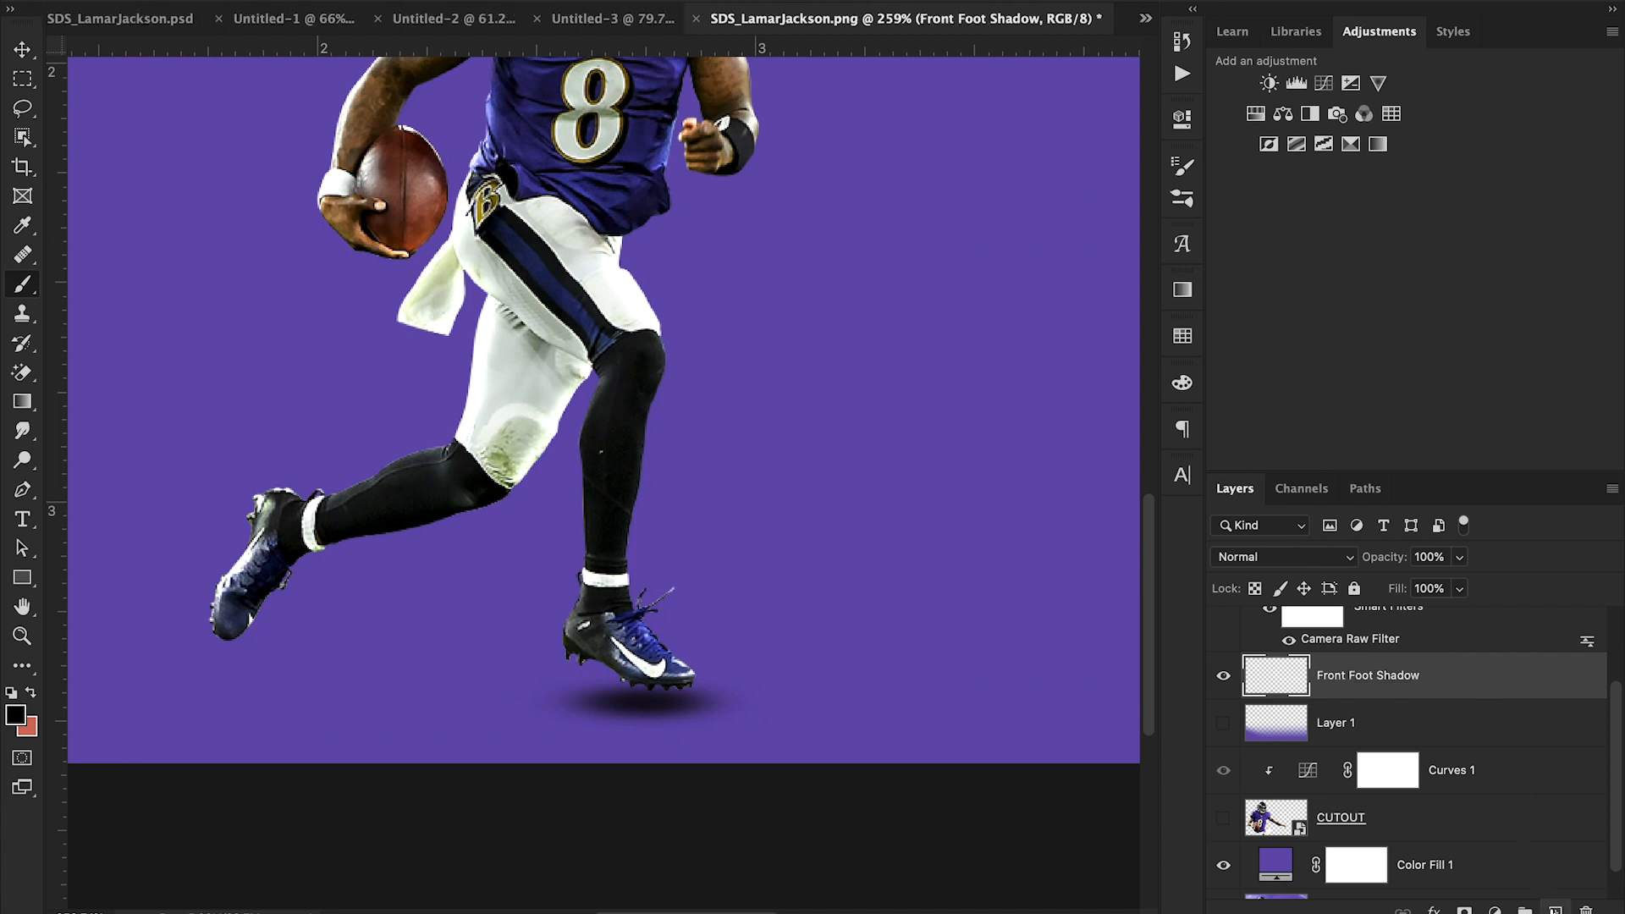
- Add a blank layer above Front Foot Shadow and name it Big Shadow
left_click(1555, 908)
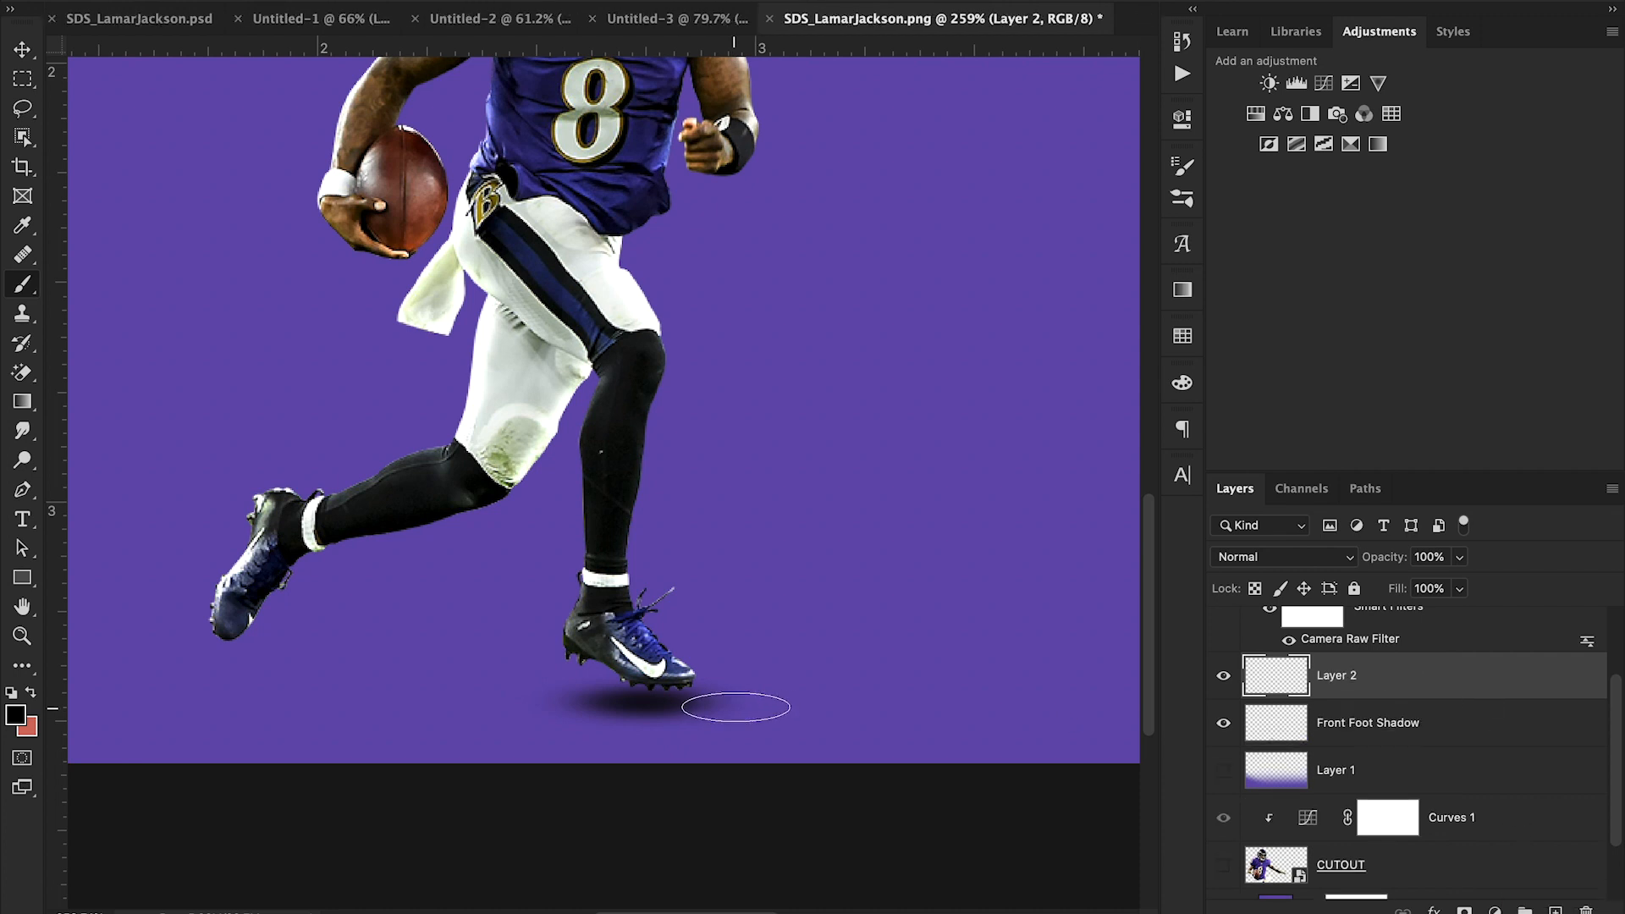
double_click(1336, 674)
type("Big Shadow")
left_click(1429, 673)
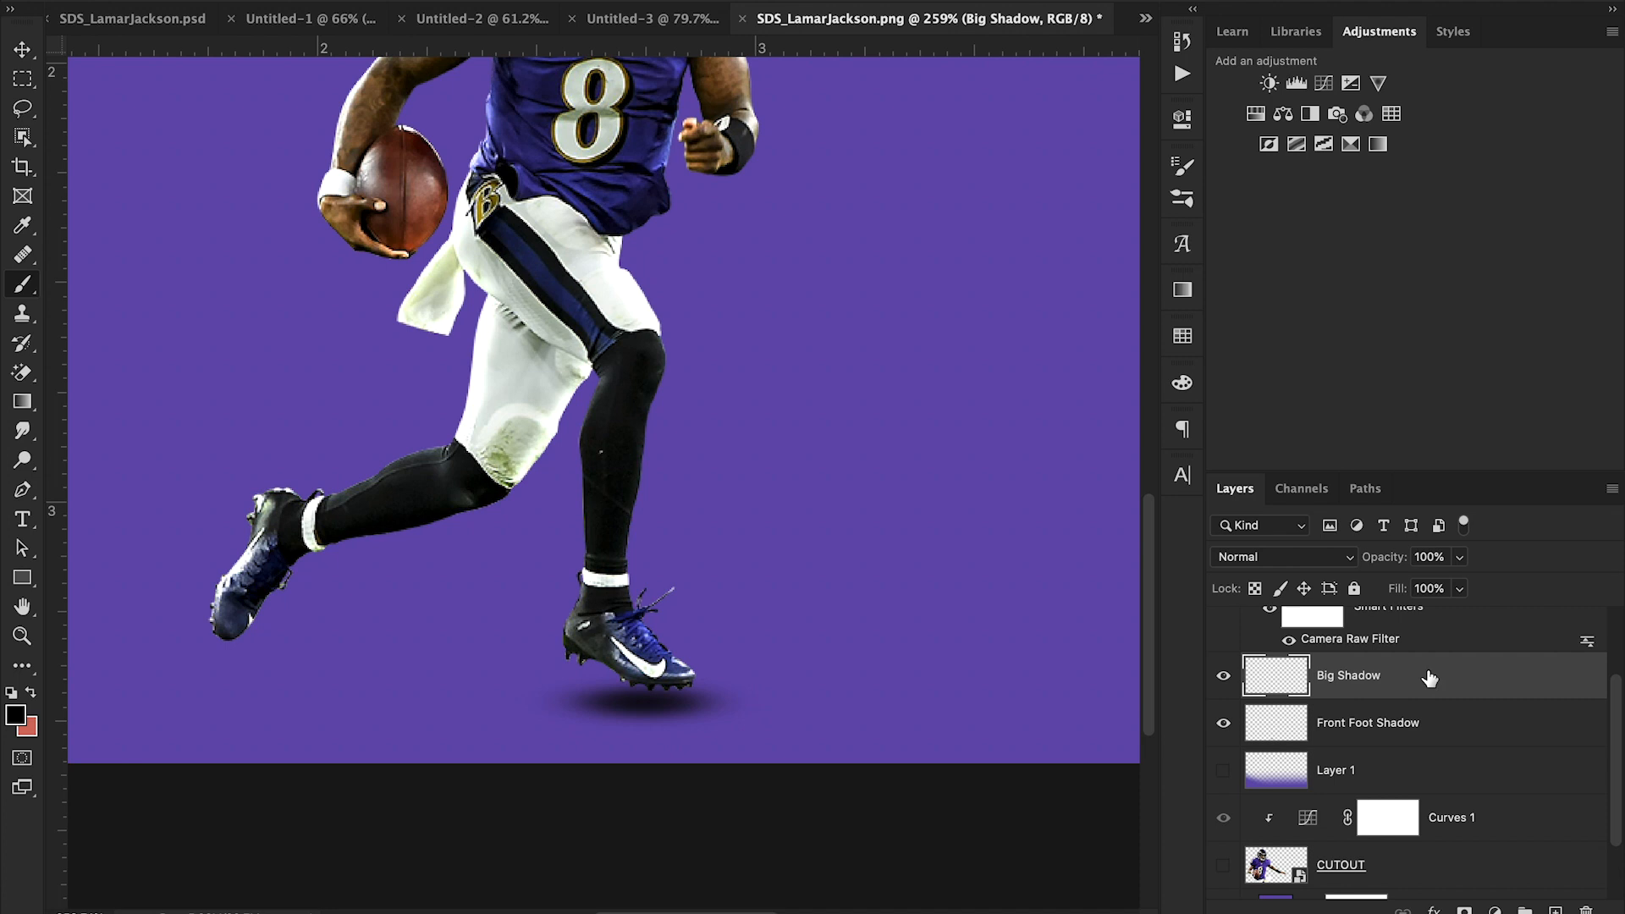
- Enlarge the brush to 172 px and paint a wide soft shadow on Big Shadow below the runner's rear foot
left_click(158, 4)
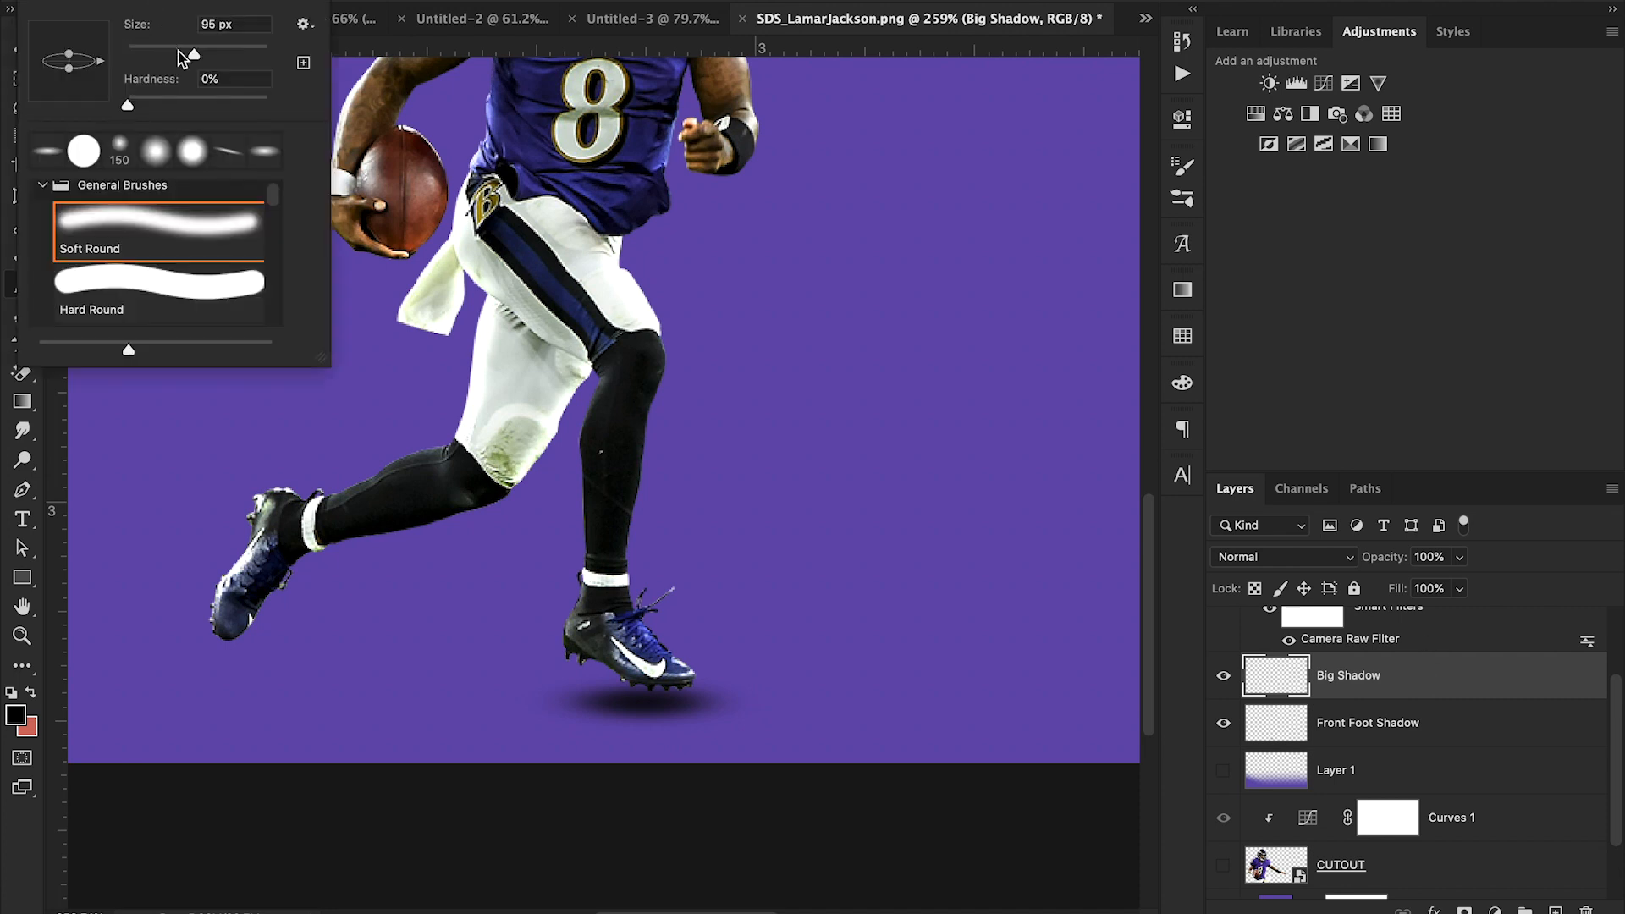
left_click_drag(217, 51, 223, 52)
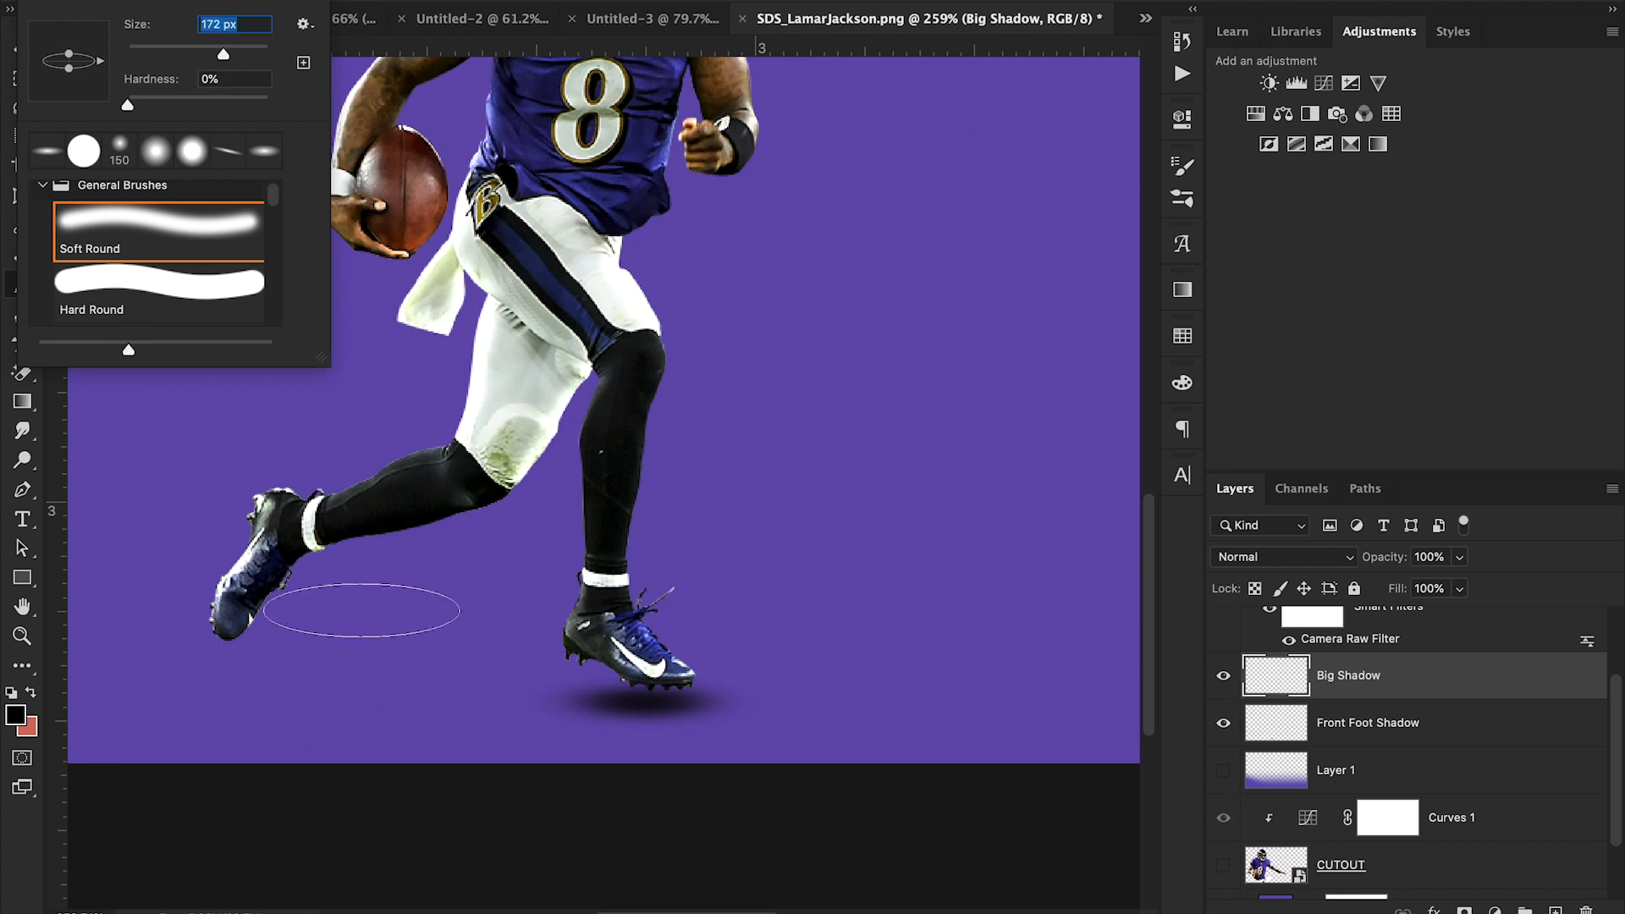
left_click(657, 4)
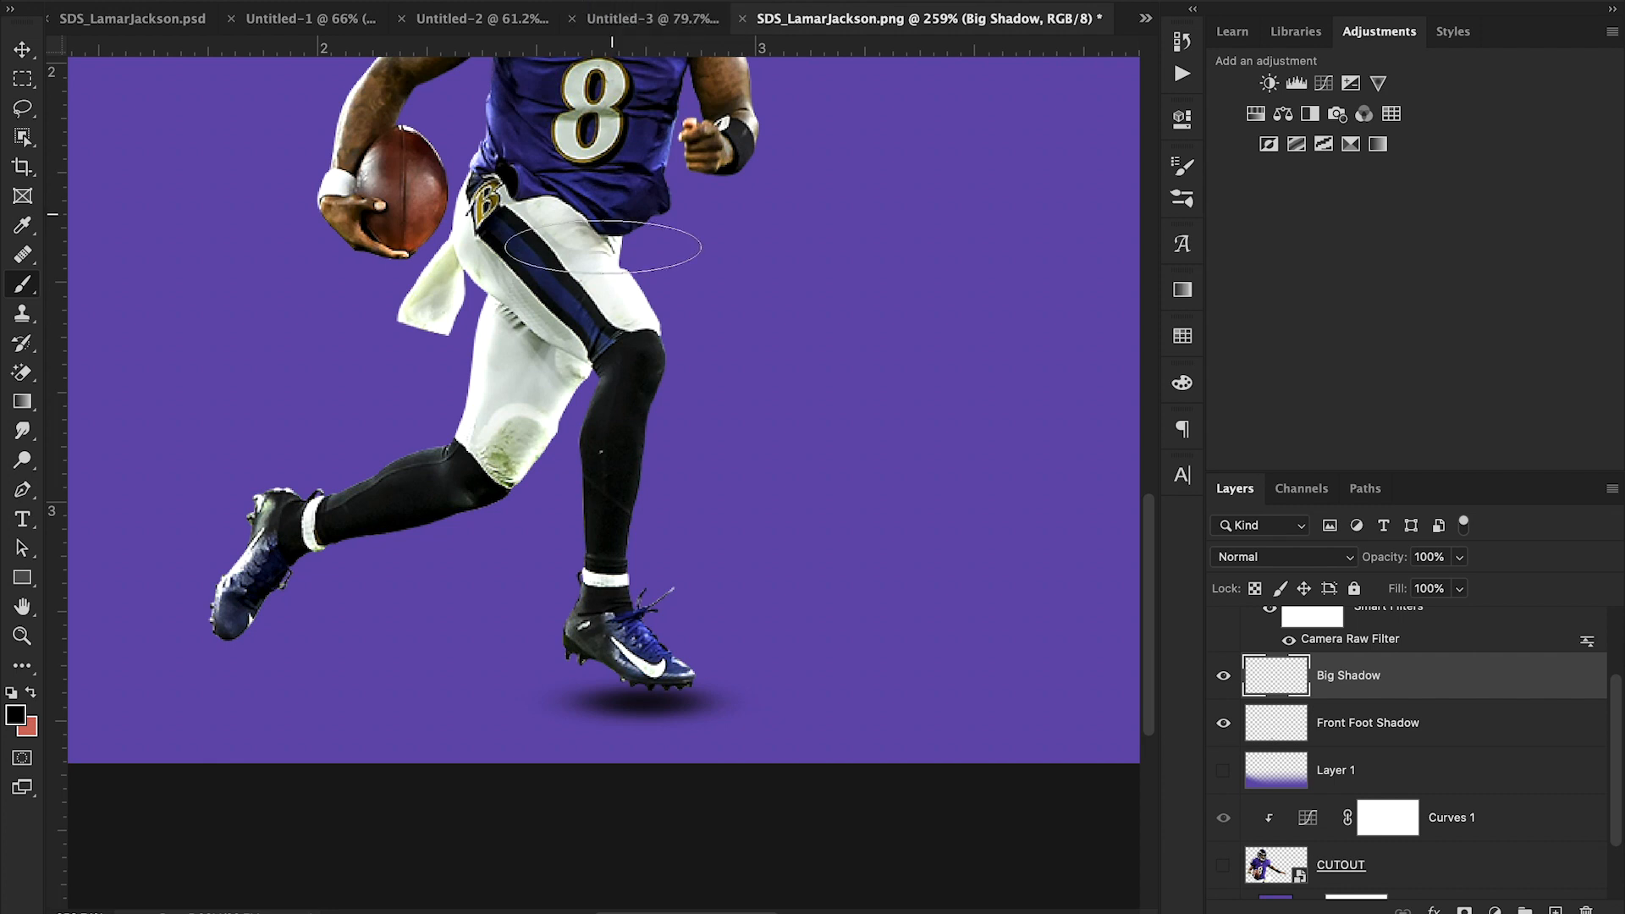
mouse_move(290, 683)
left_mouse_down()
mouse_move(472, 676)
mouse_move(322, 679)
mouse_move(261, 711)
mouse_move(477, 747)
mouse_move(270, 708)
mouse_move(476, 699)
mouse_move(265, 703)
left_mouse_up()
key("super+z")
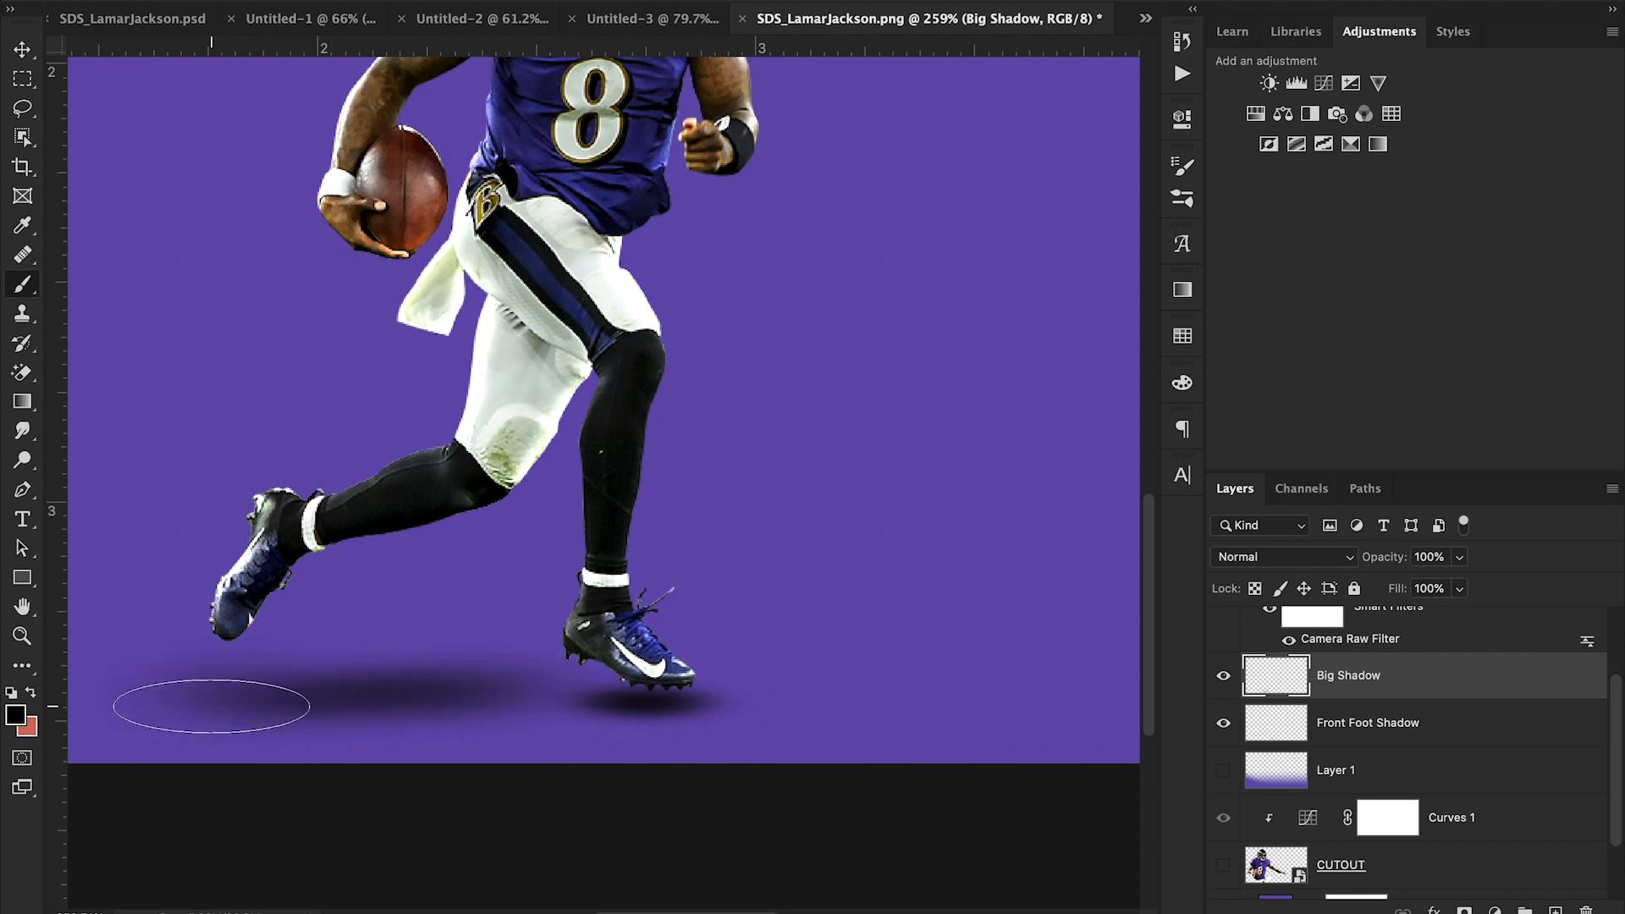
- Fill the gap between the wide shadow and the front shoe's shadow with the same soft brush on Big Shadow
left_click(22, 636)
left_click_drag(440, 518, 354, 535)
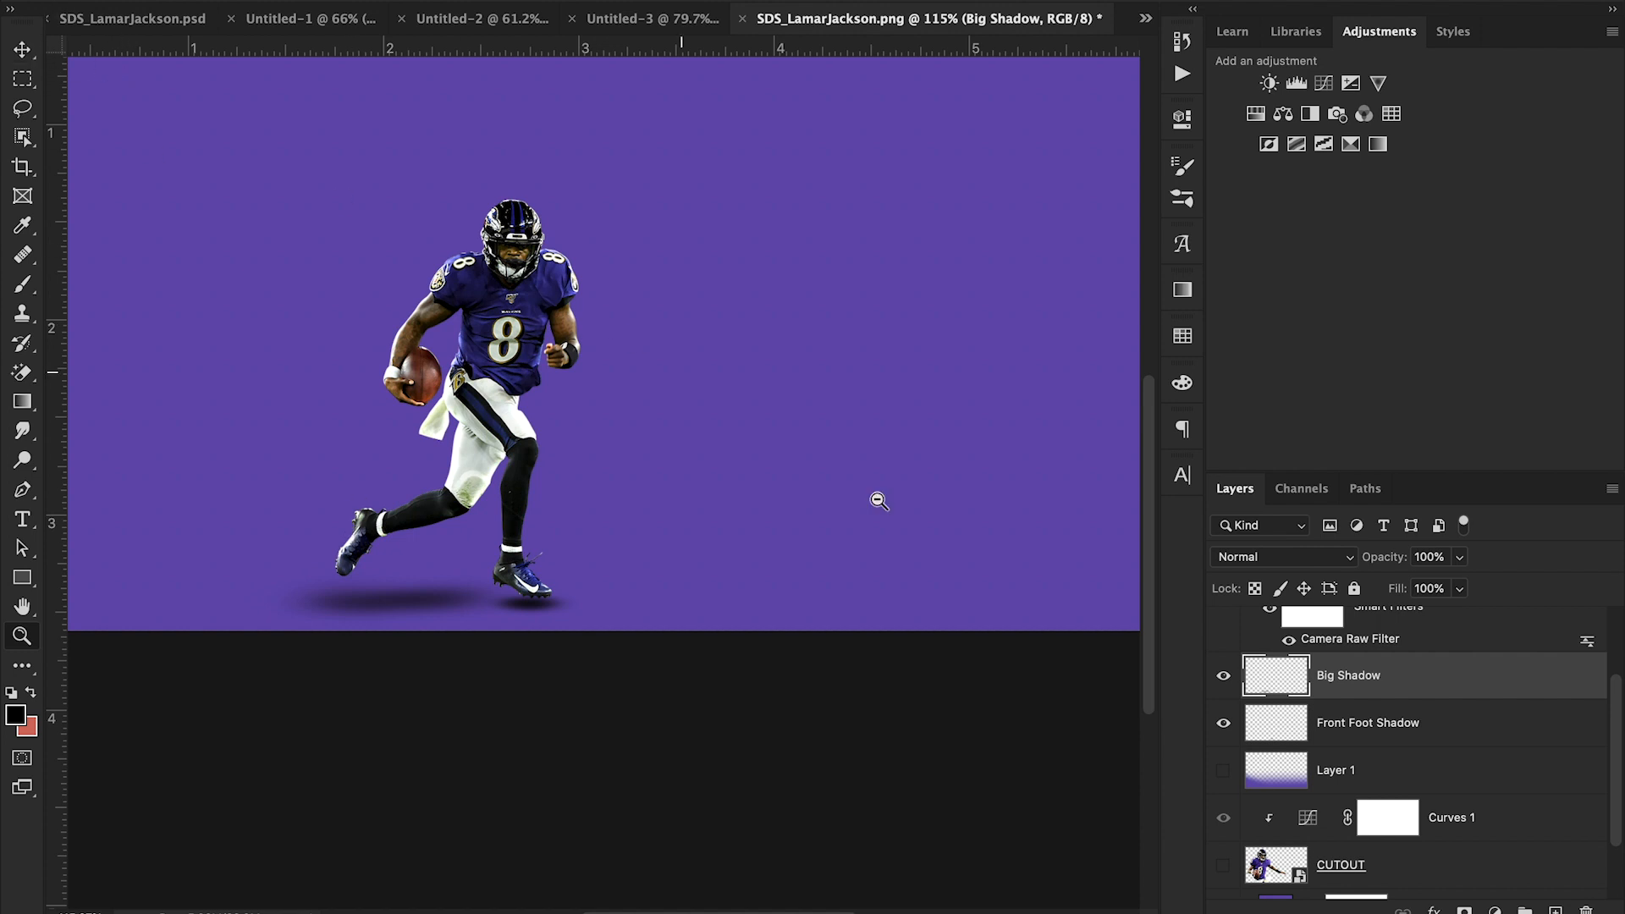
key("b")
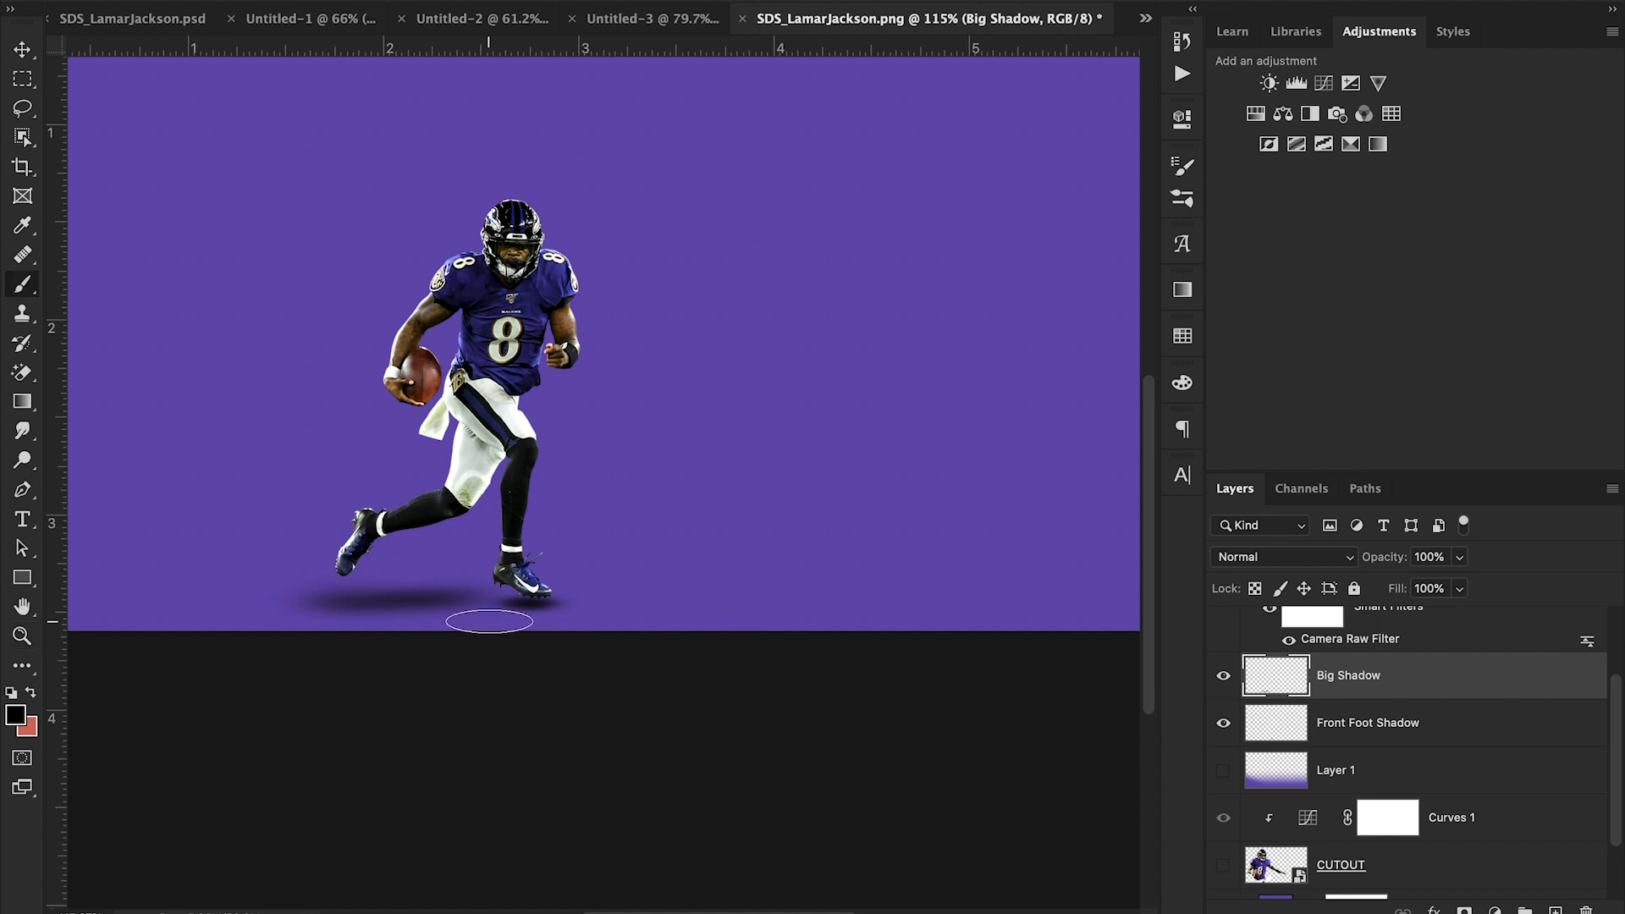
left_click(478, 598)
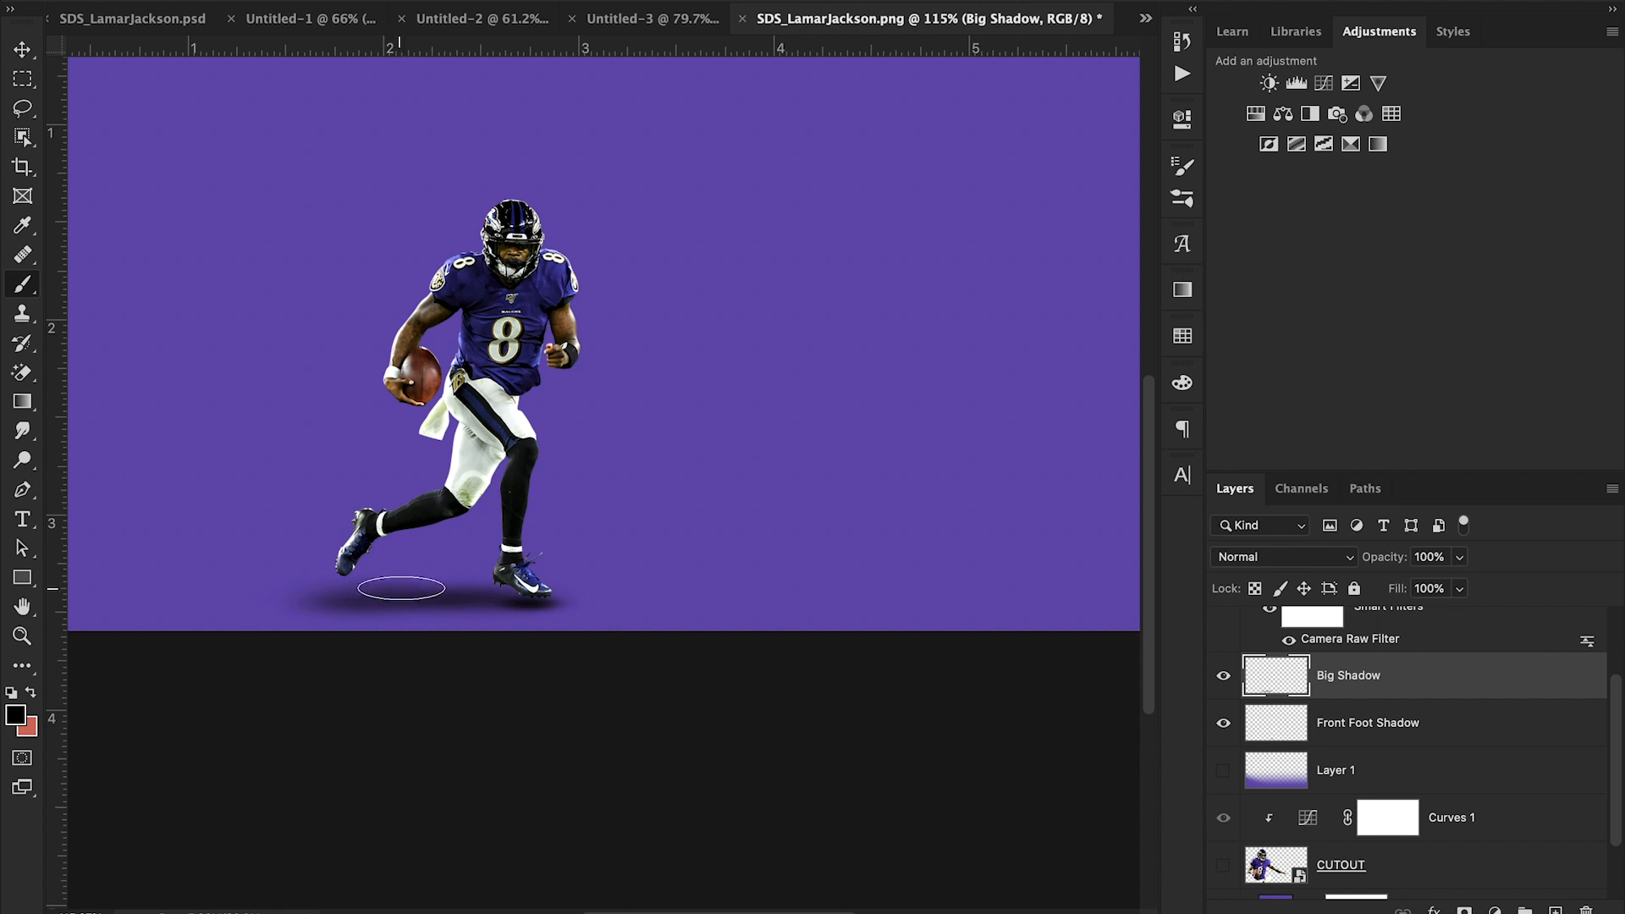
- Set the fill of Big Shadow to 53% and the fill of Front Foot Shadow to 65%
left_click(22, 49)
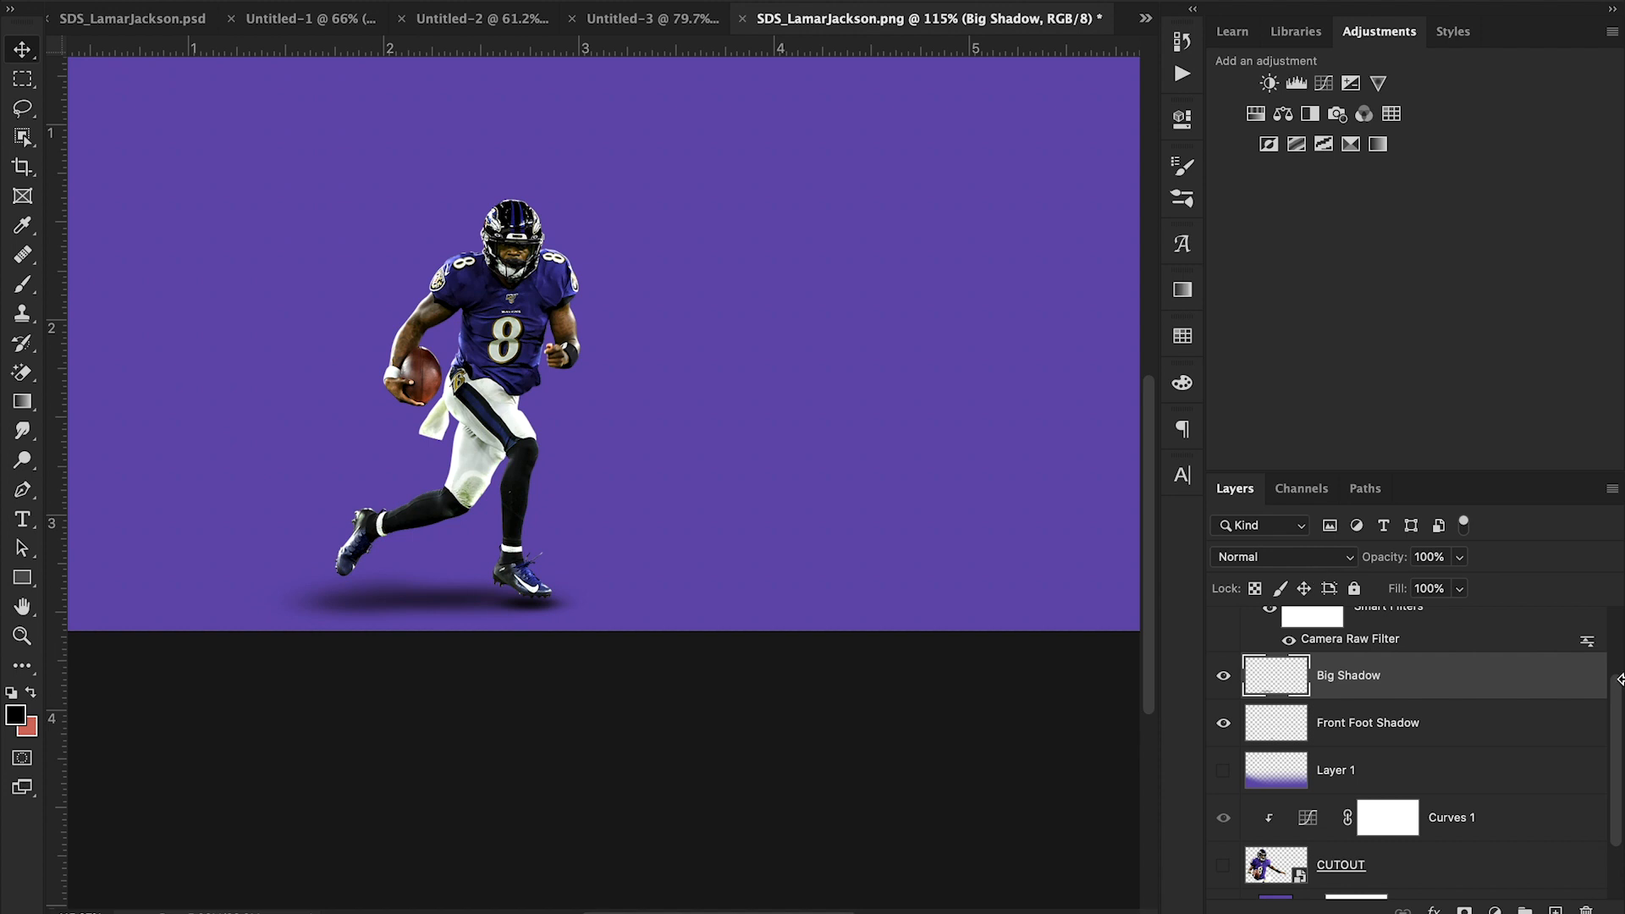
left_click(1460, 589)
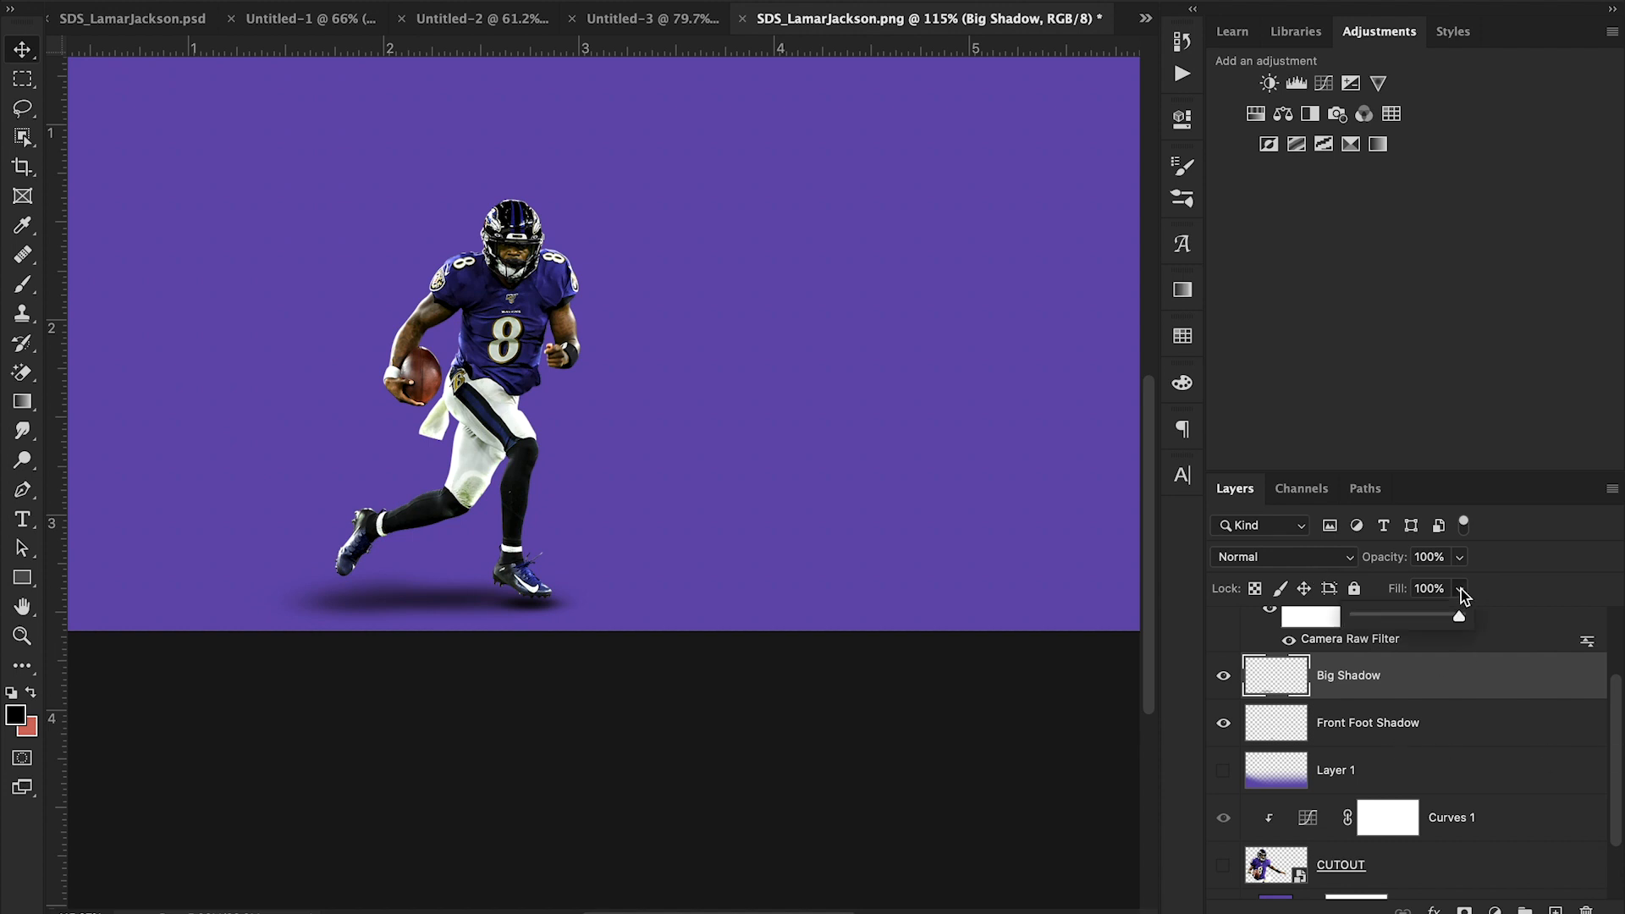
left_click(1416, 614)
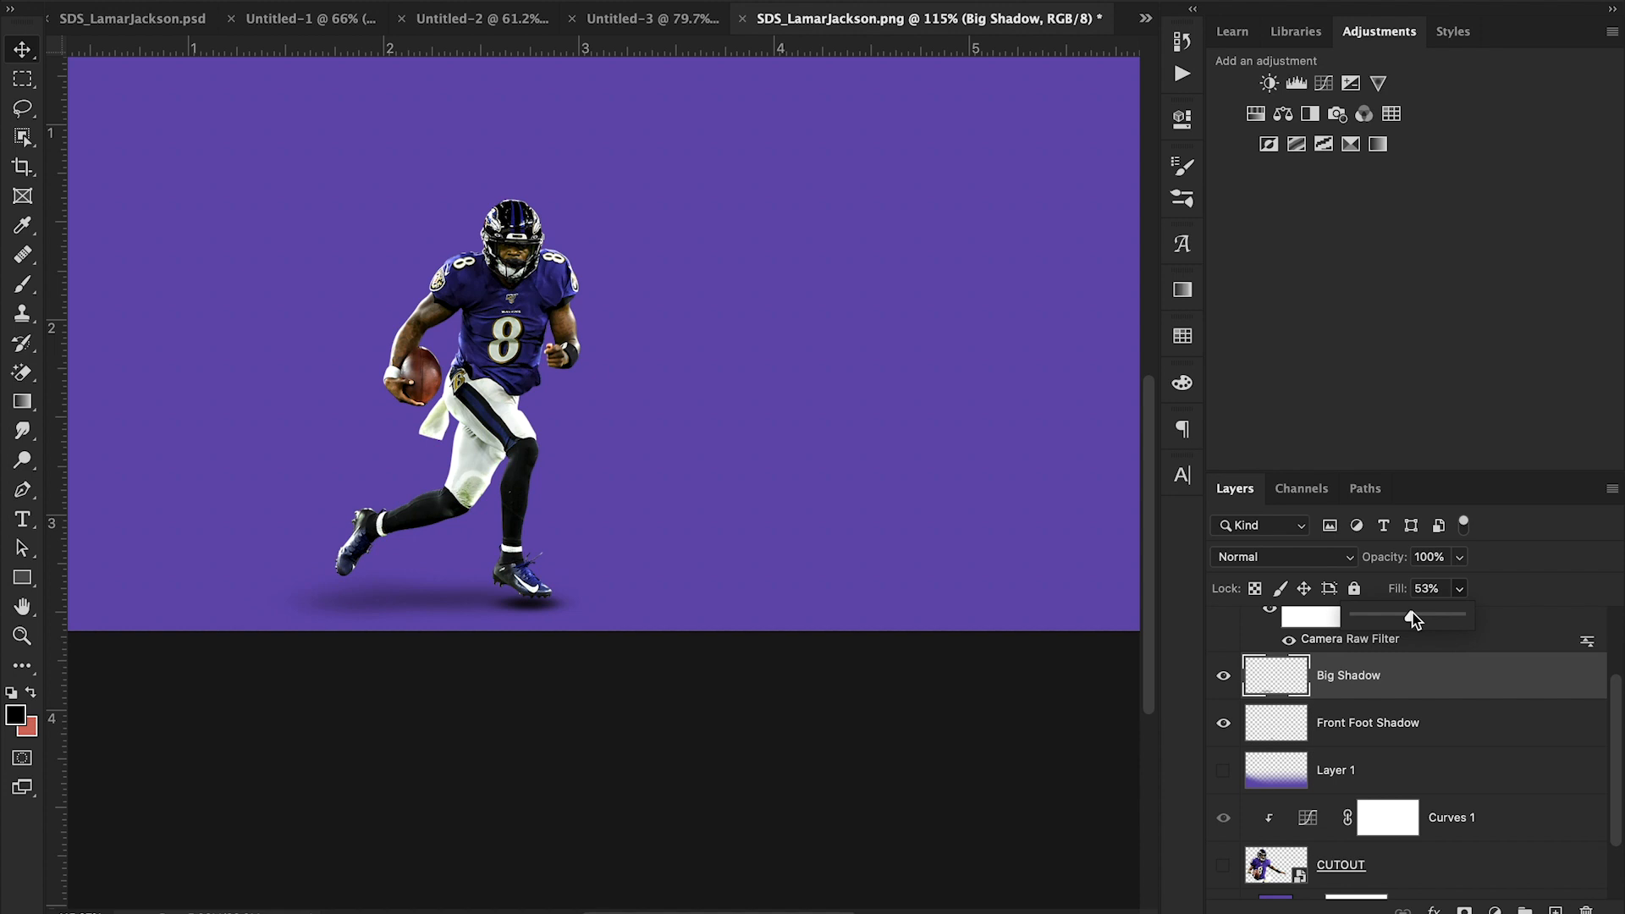
left_click(1436, 721)
left_click(1459, 591)
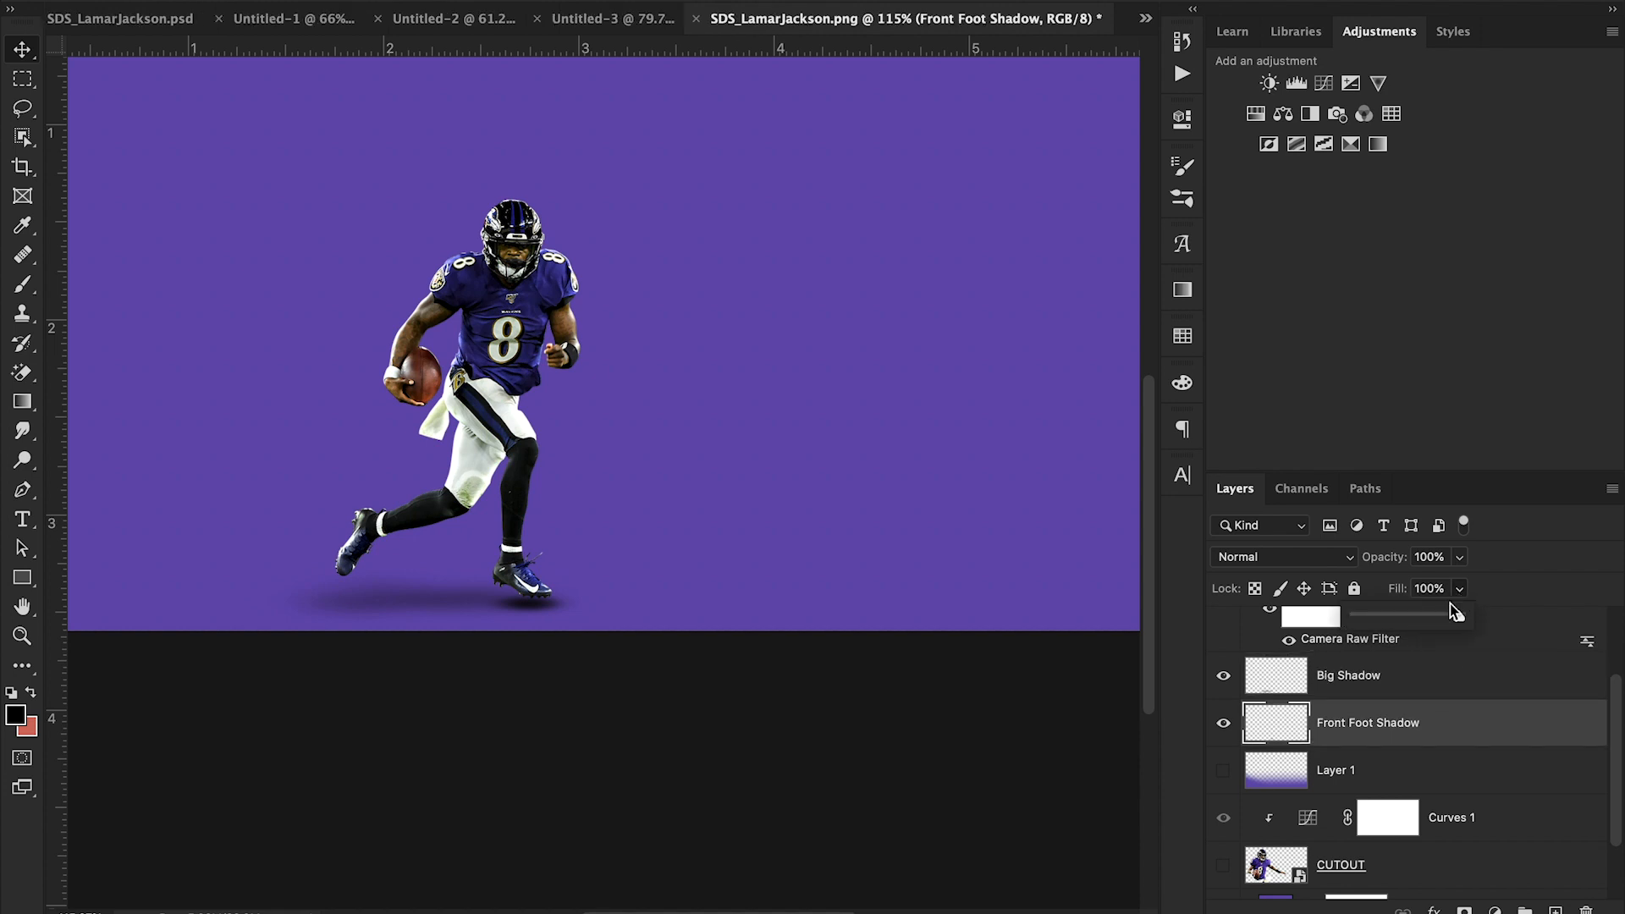
left_click_drag(1431, 616, 1423, 616)
- Show Layer 1 and CUTOUT again and bring the whole composition into view
left_click(1223, 771)
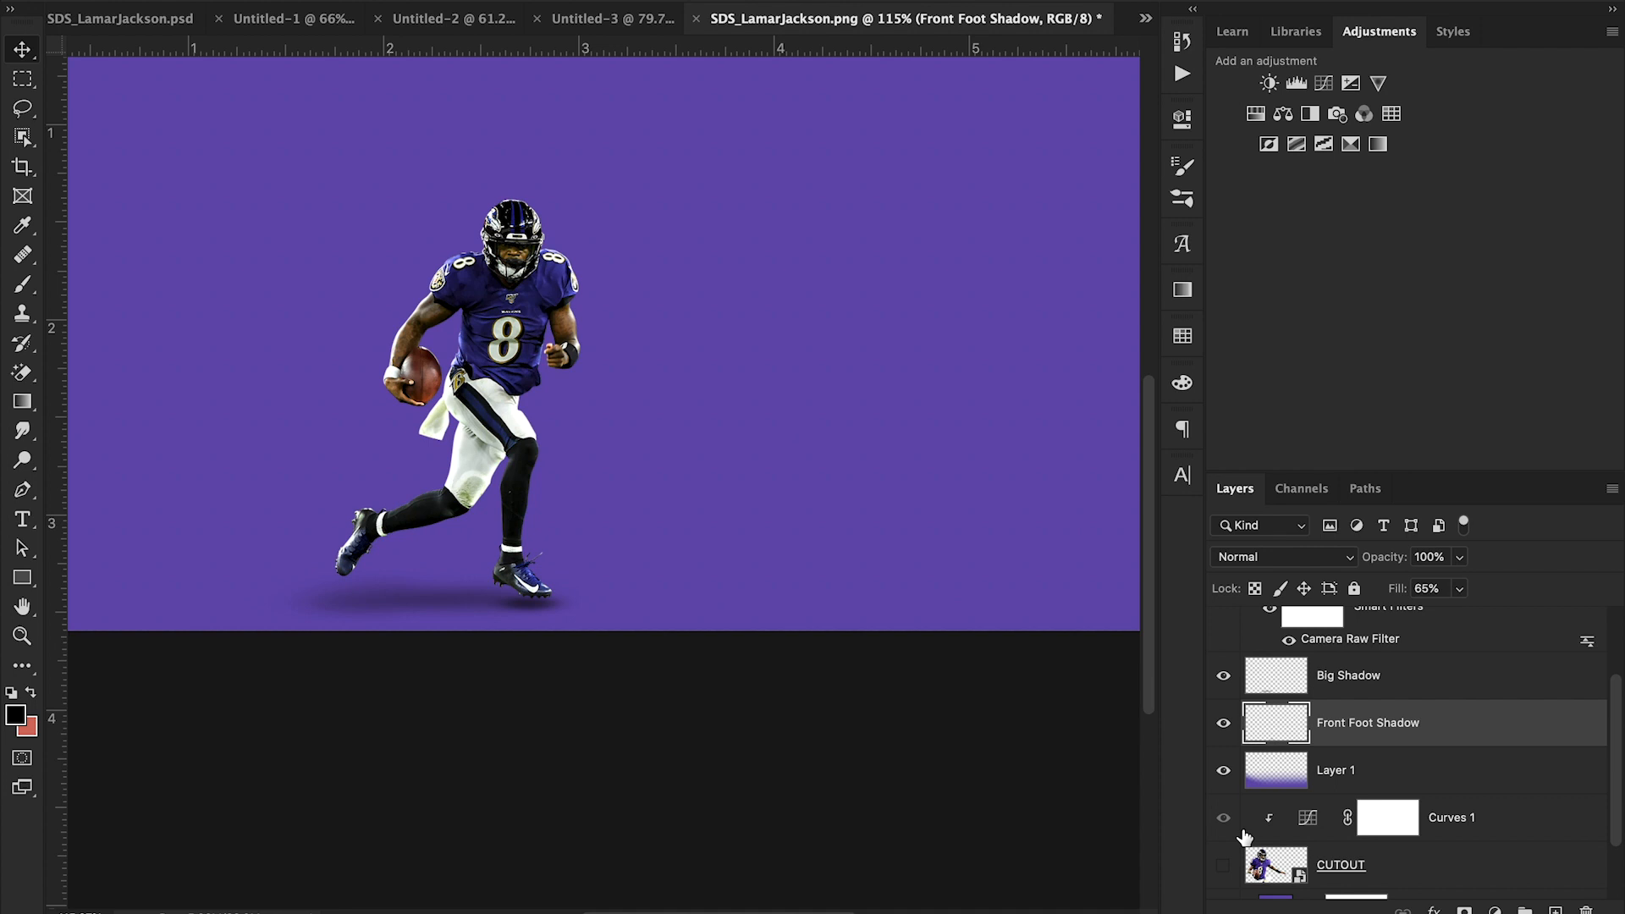
left_click(1223, 864)
left_click(22, 635)
left_click(580, 411, "alt")
left_click_drag(545, 410, 534, 410)
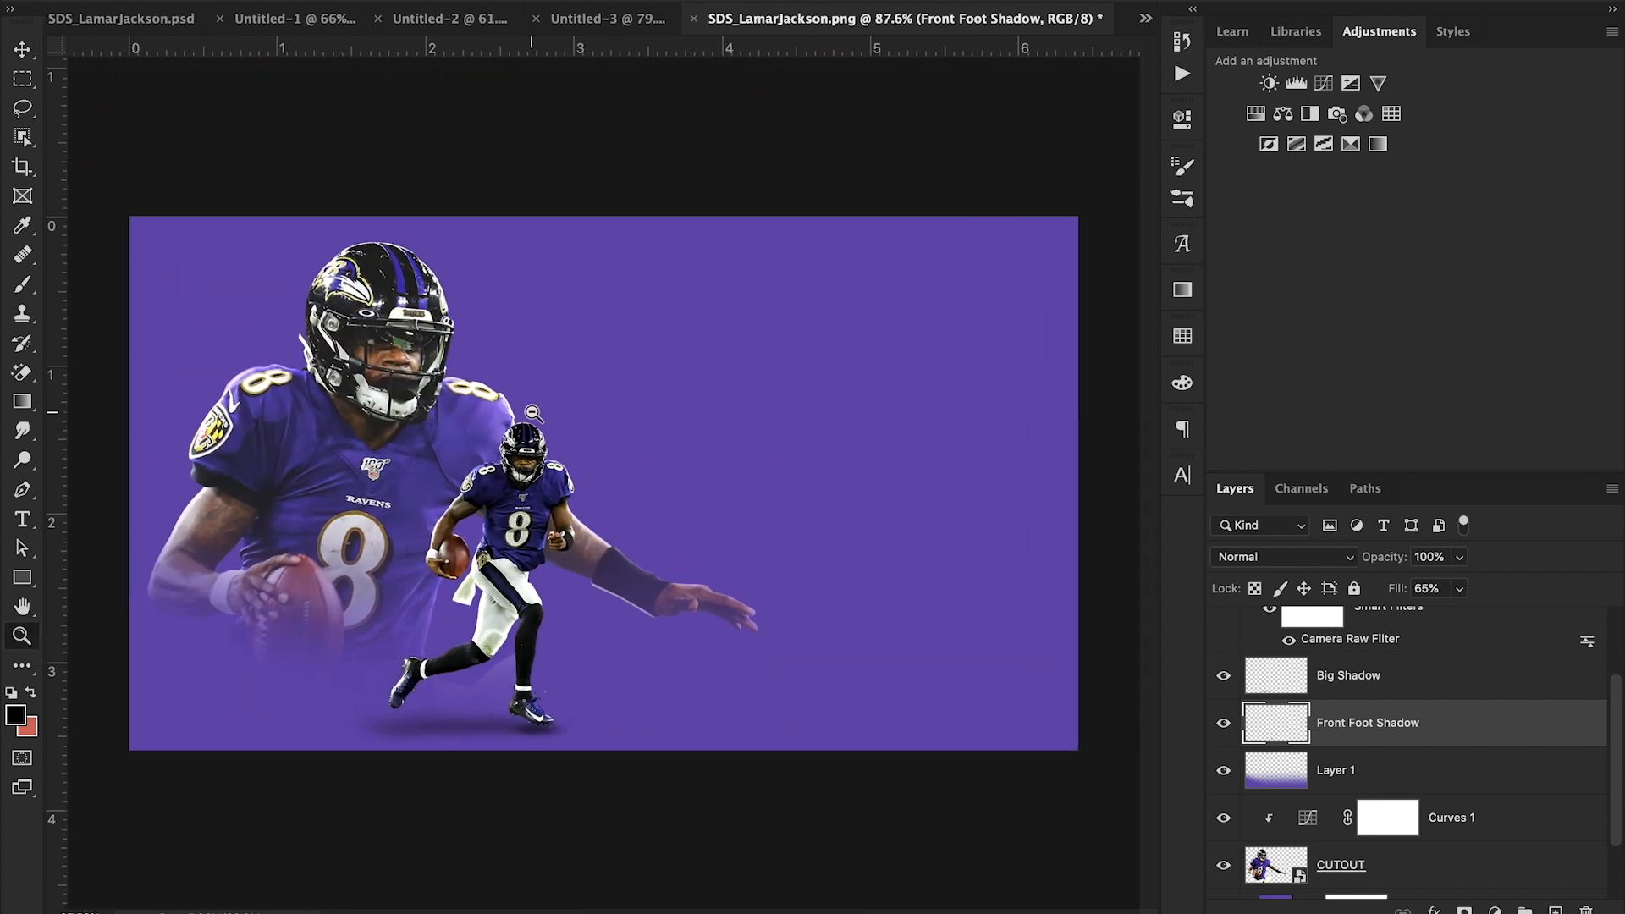
left_click(20, 46)
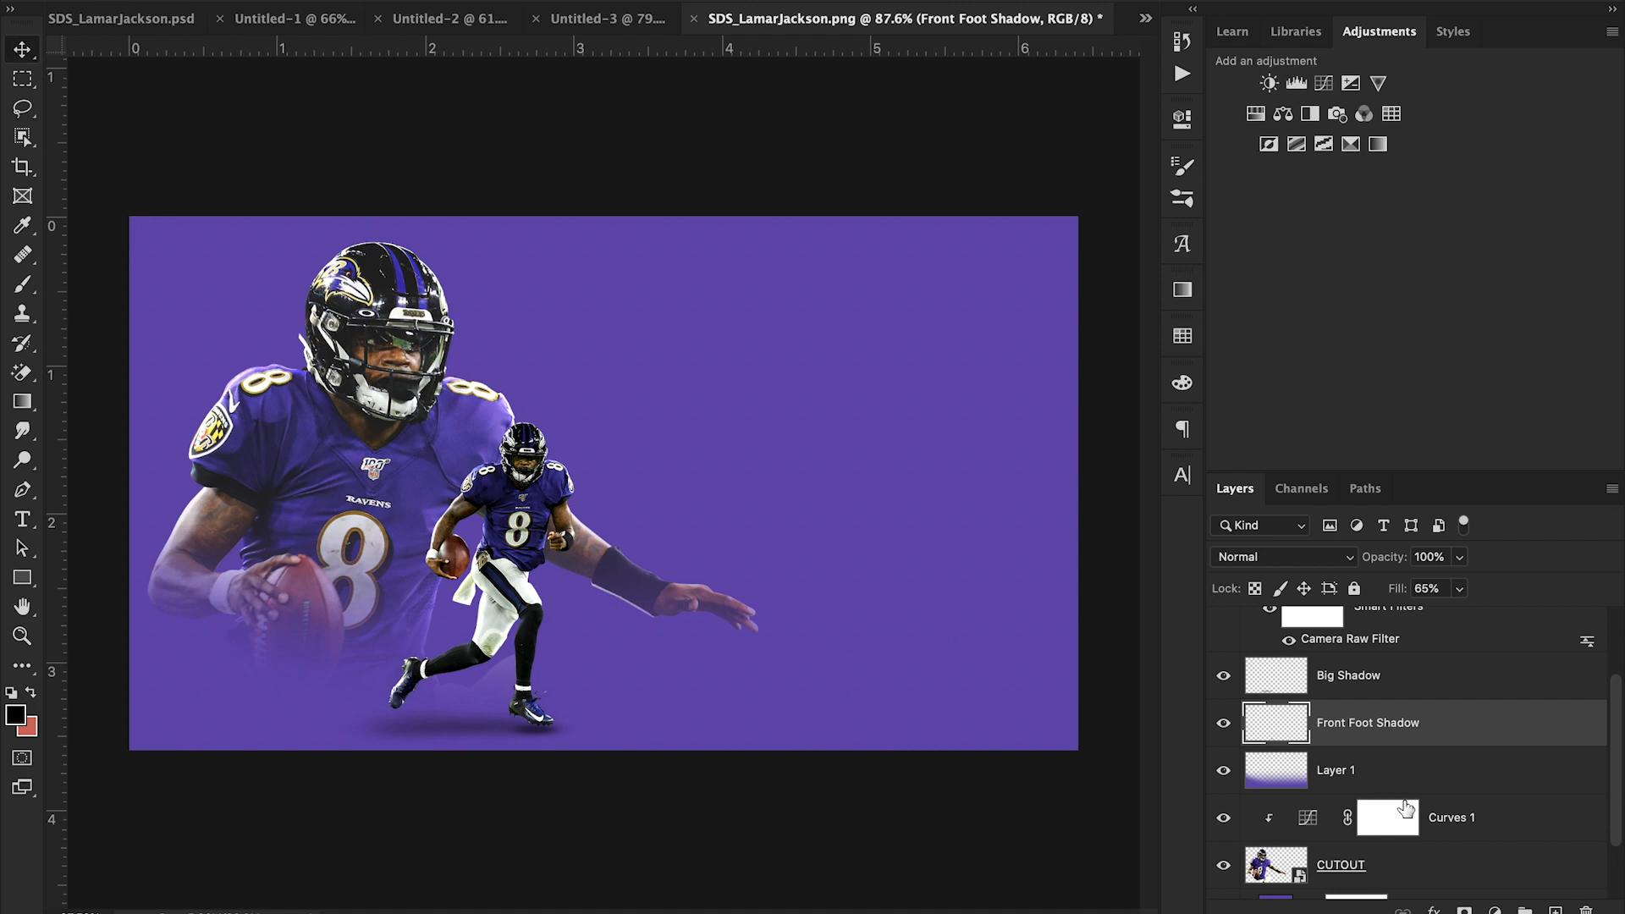
- Duplicate the Curves 1 adjustment above LamarJackson and clip the copy to that layer
scroll(1405, 809, "down", 2)
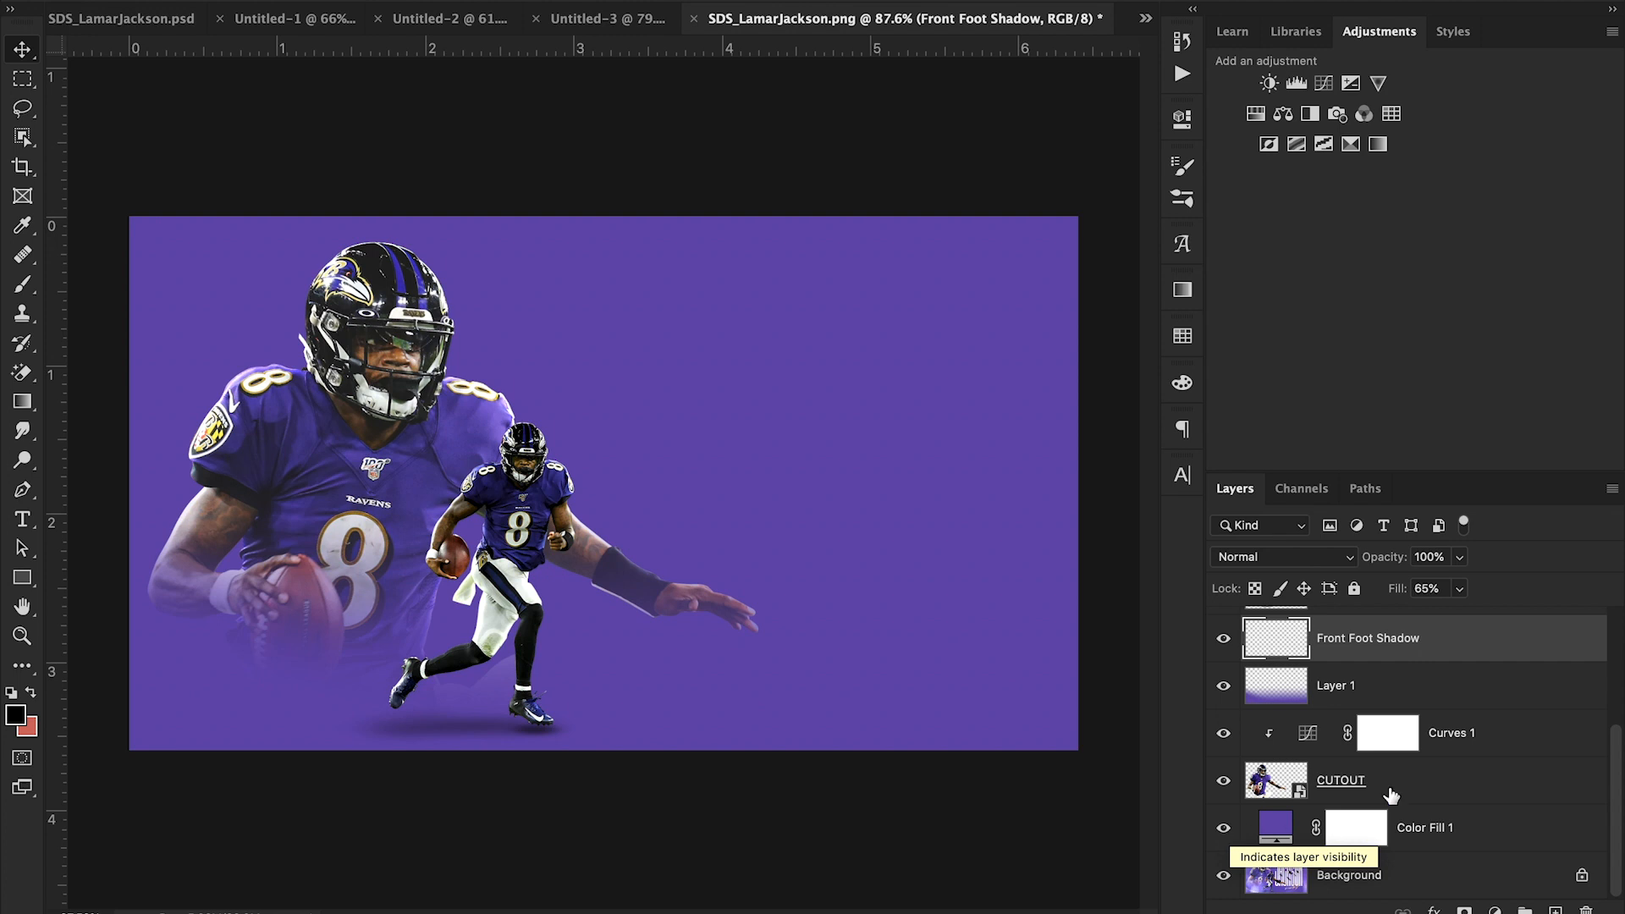
left_click(1498, 752)
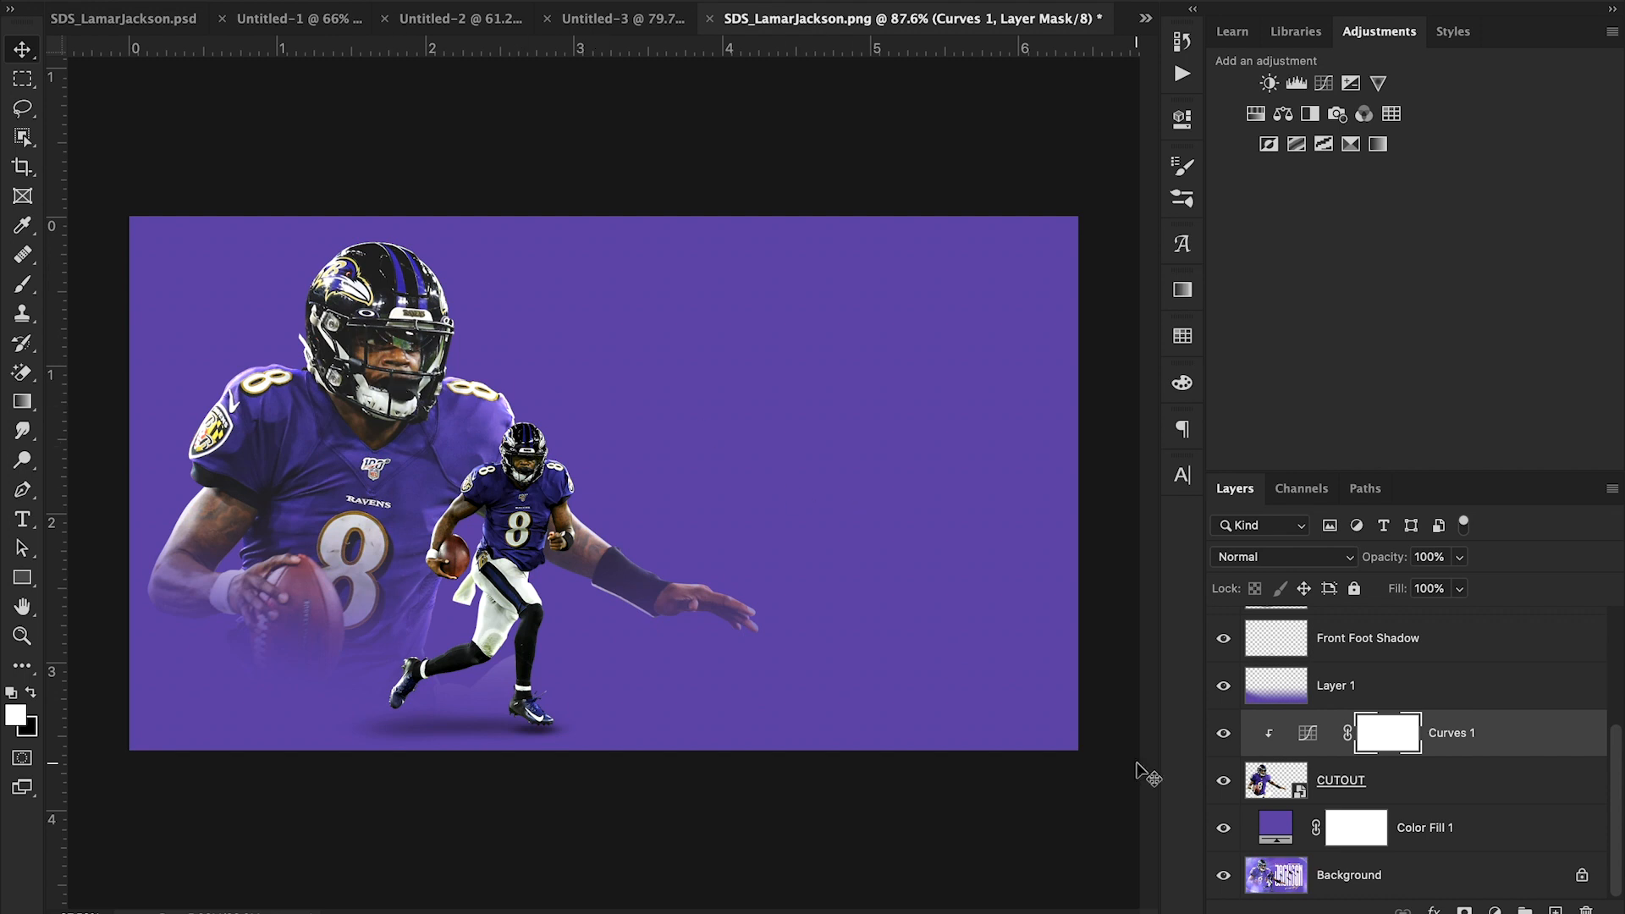
left_click(1501, 744)
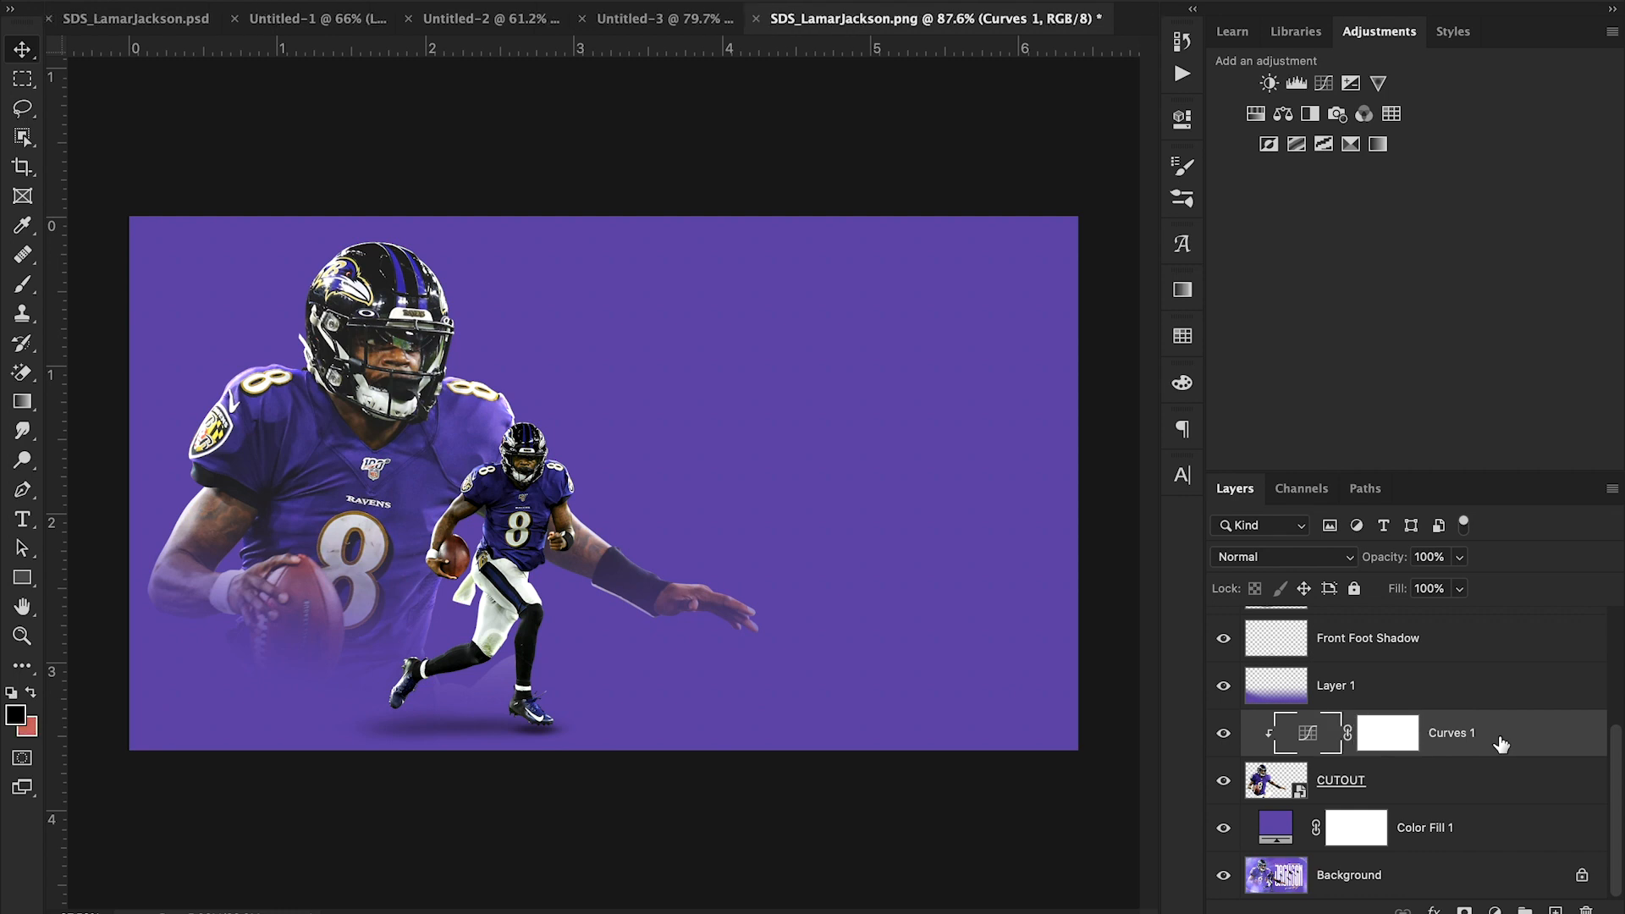
left_click_drag(1501, 744, 1450, 635)
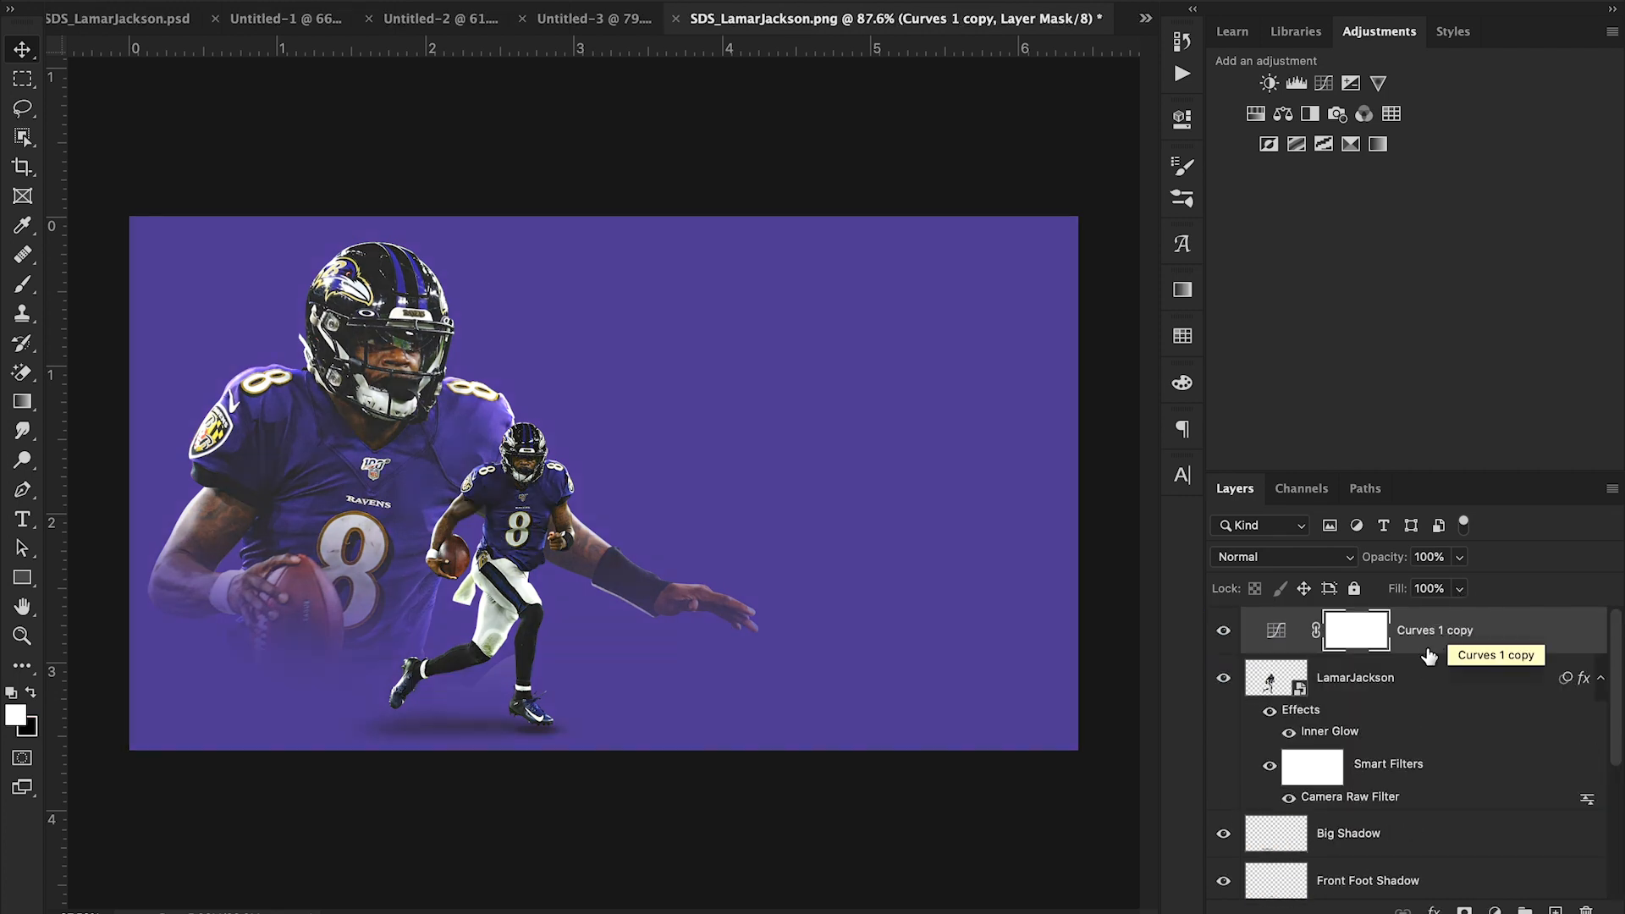
left_click(1423, 652, "alt")
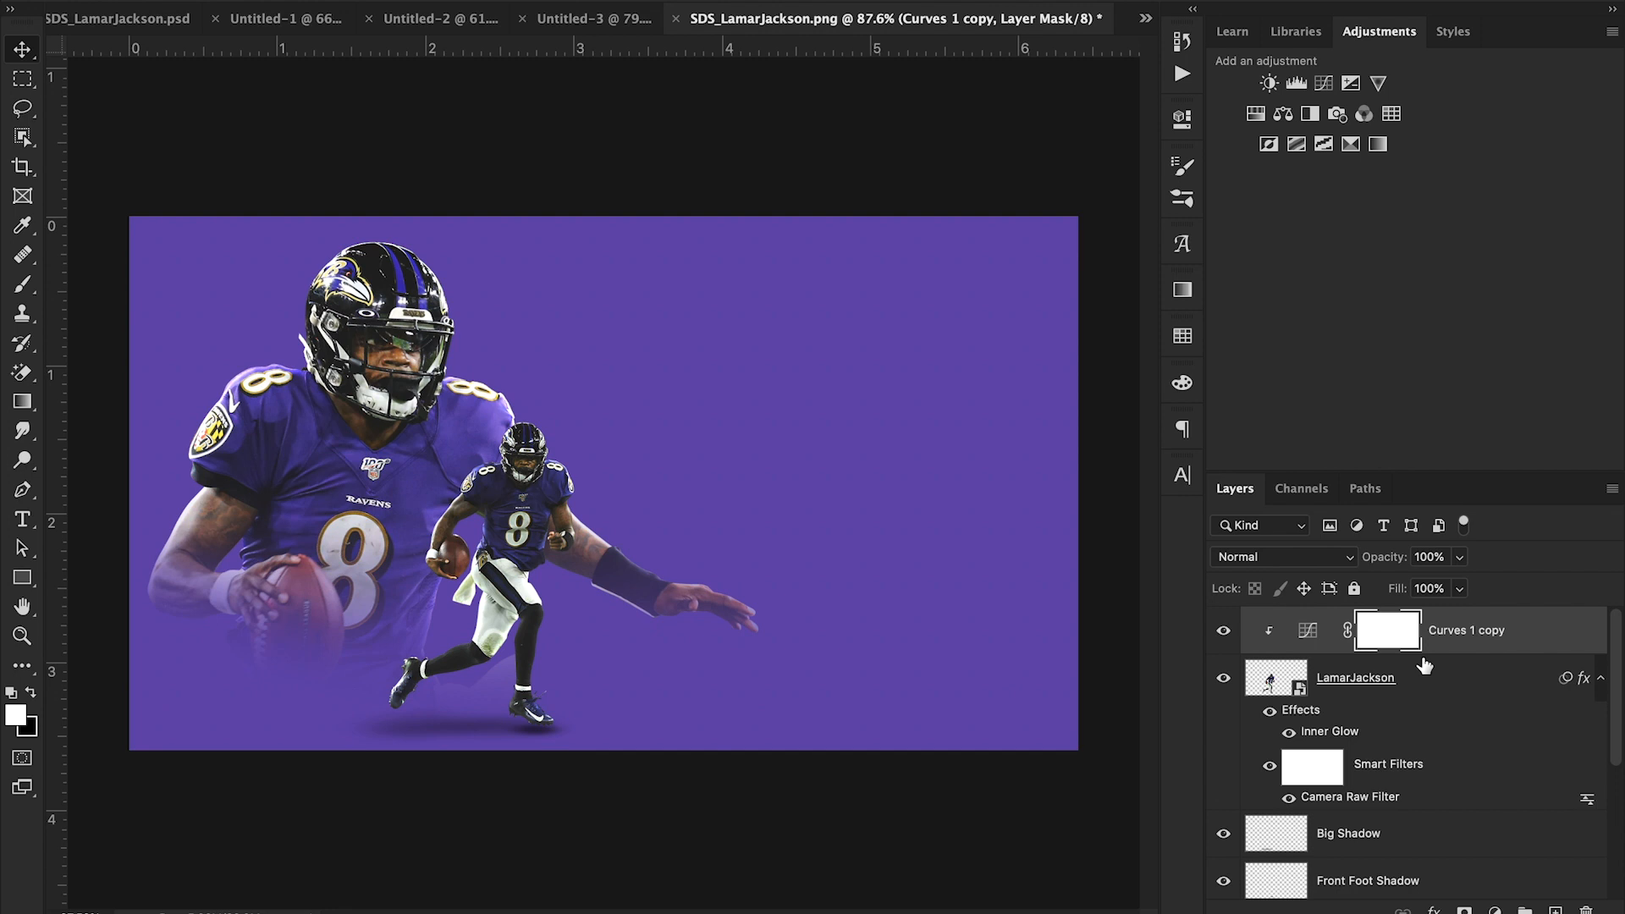
- Group all layers from Curves 1 copy down to Color Fill 1, leaving out Background
scroll(1424, 666, "down", 5)
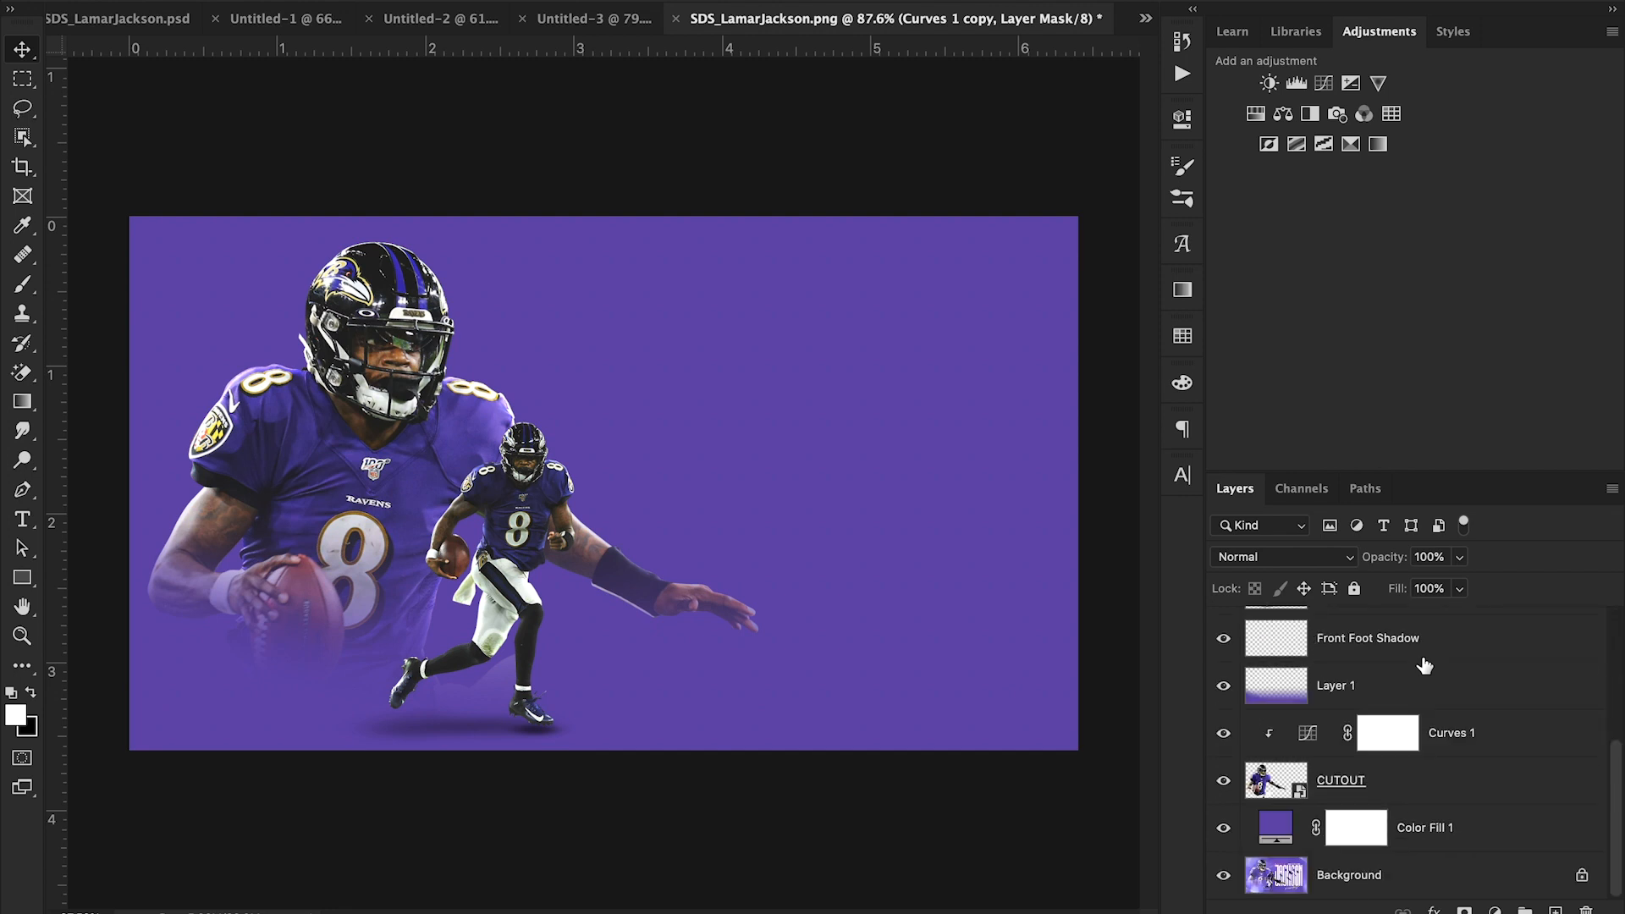
left_click(1477, 830, "shift")
key("ctrl+g")
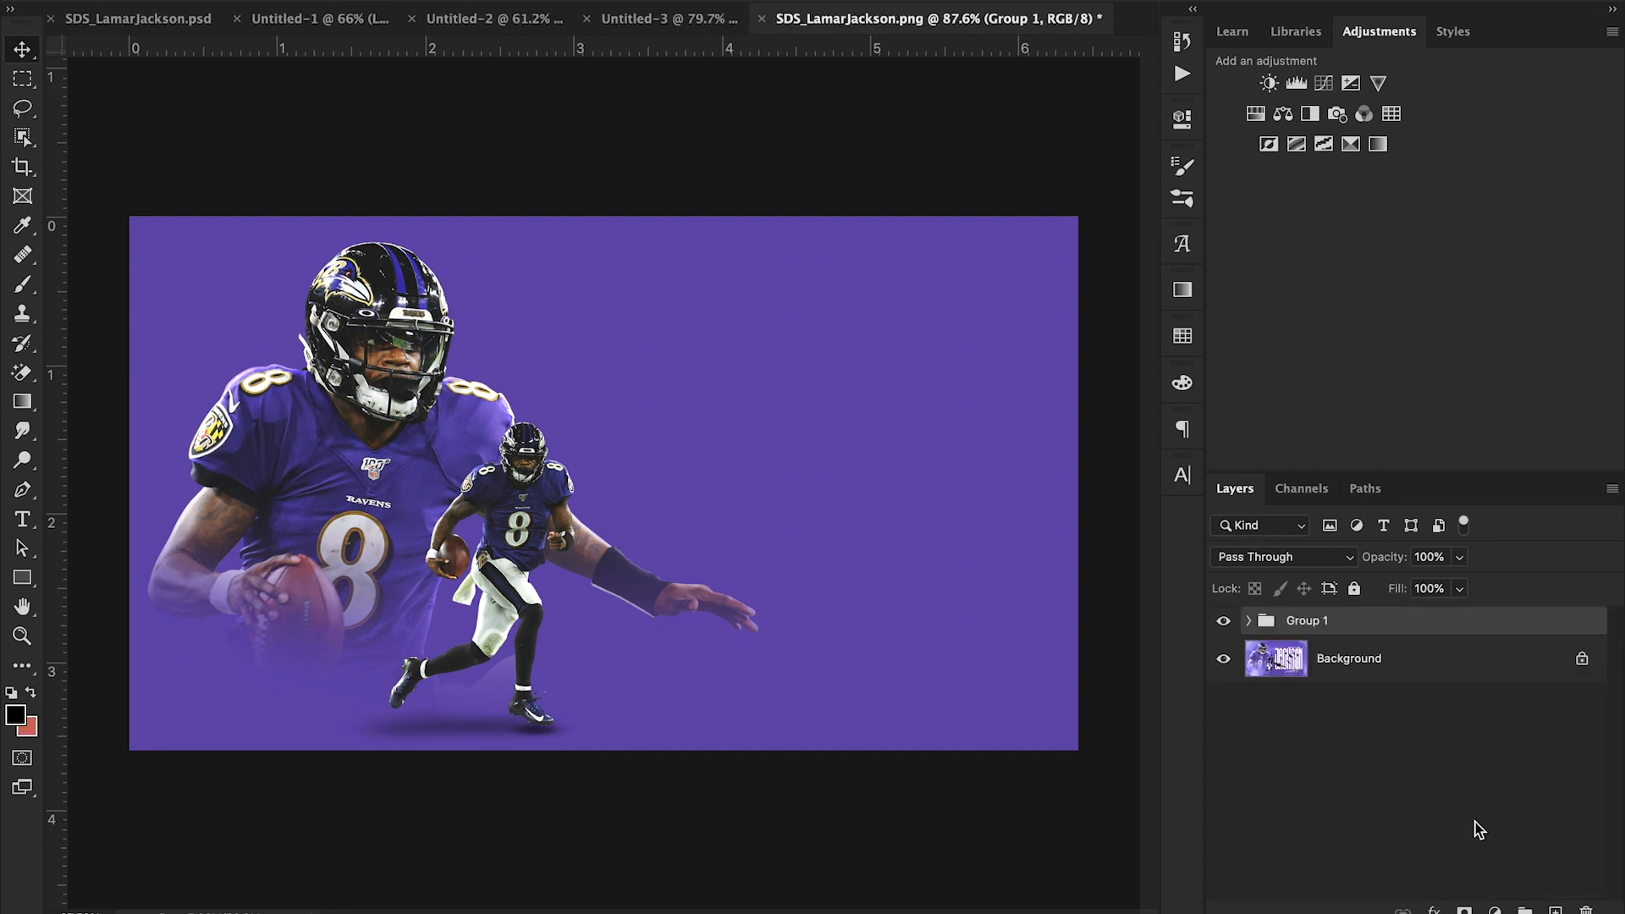
- Compare the recreation with the original Background graphic by toggling Group 1, and leave the group hidden
left_click(1225, 623)
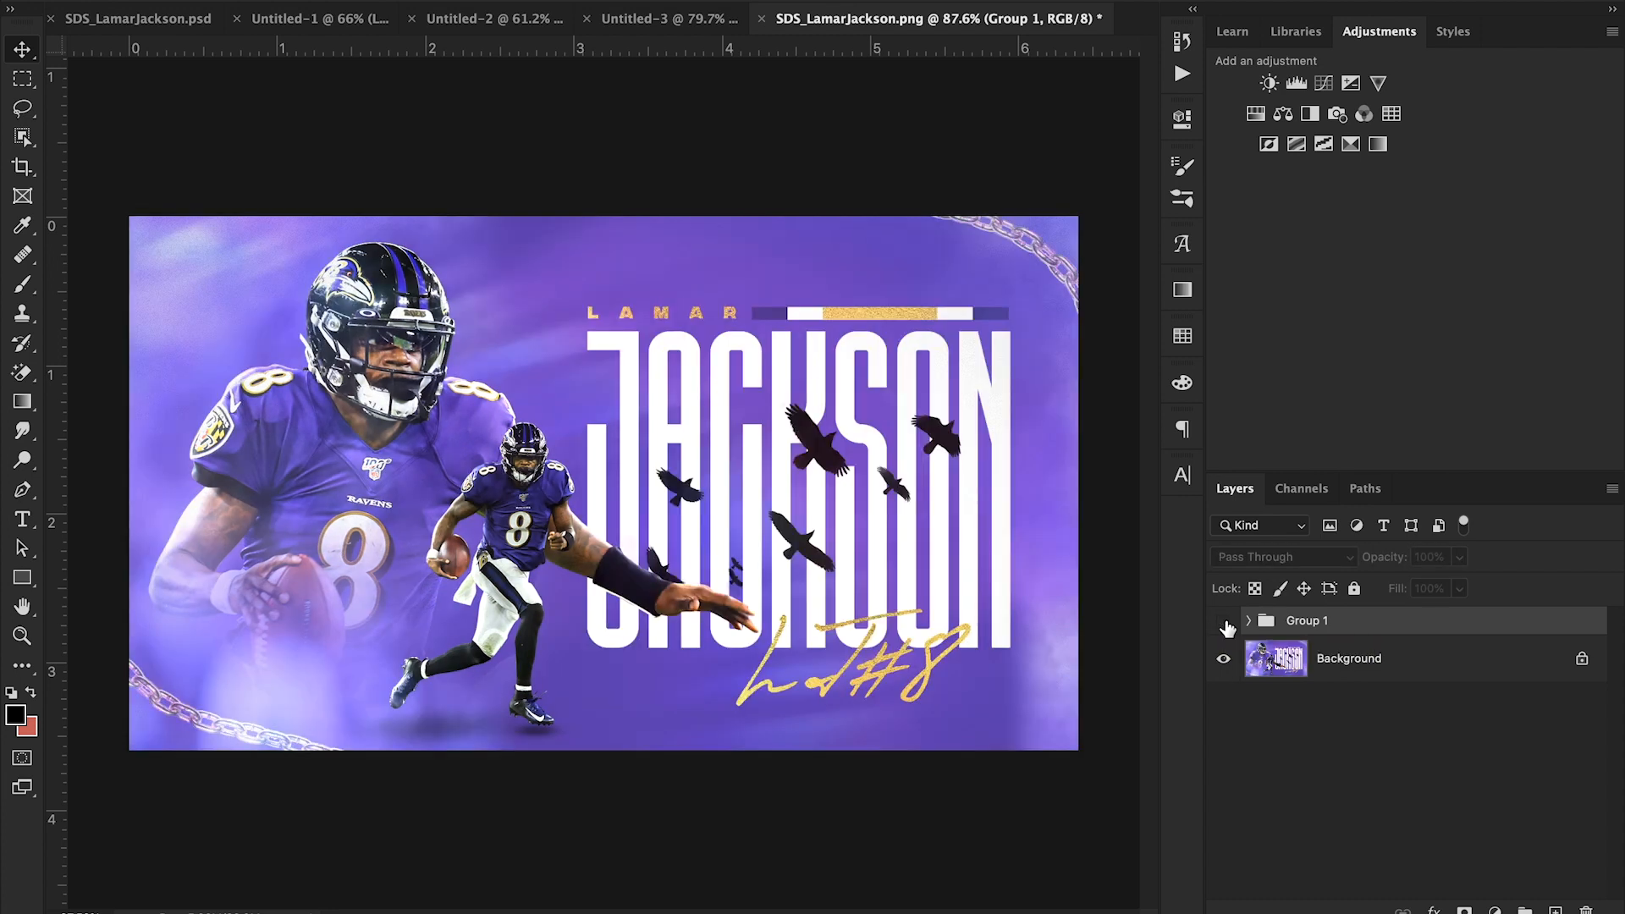
left_click(1225, 623)
left_click(1225, 623)
left_click(1225, 623)
left_click(1225, 623)
left_click(1225, 623)
left_click(1225, 623)
- Add a black text layer reading JACKSON over the original graphic's lettering
key("t")
left_click(646, 624)
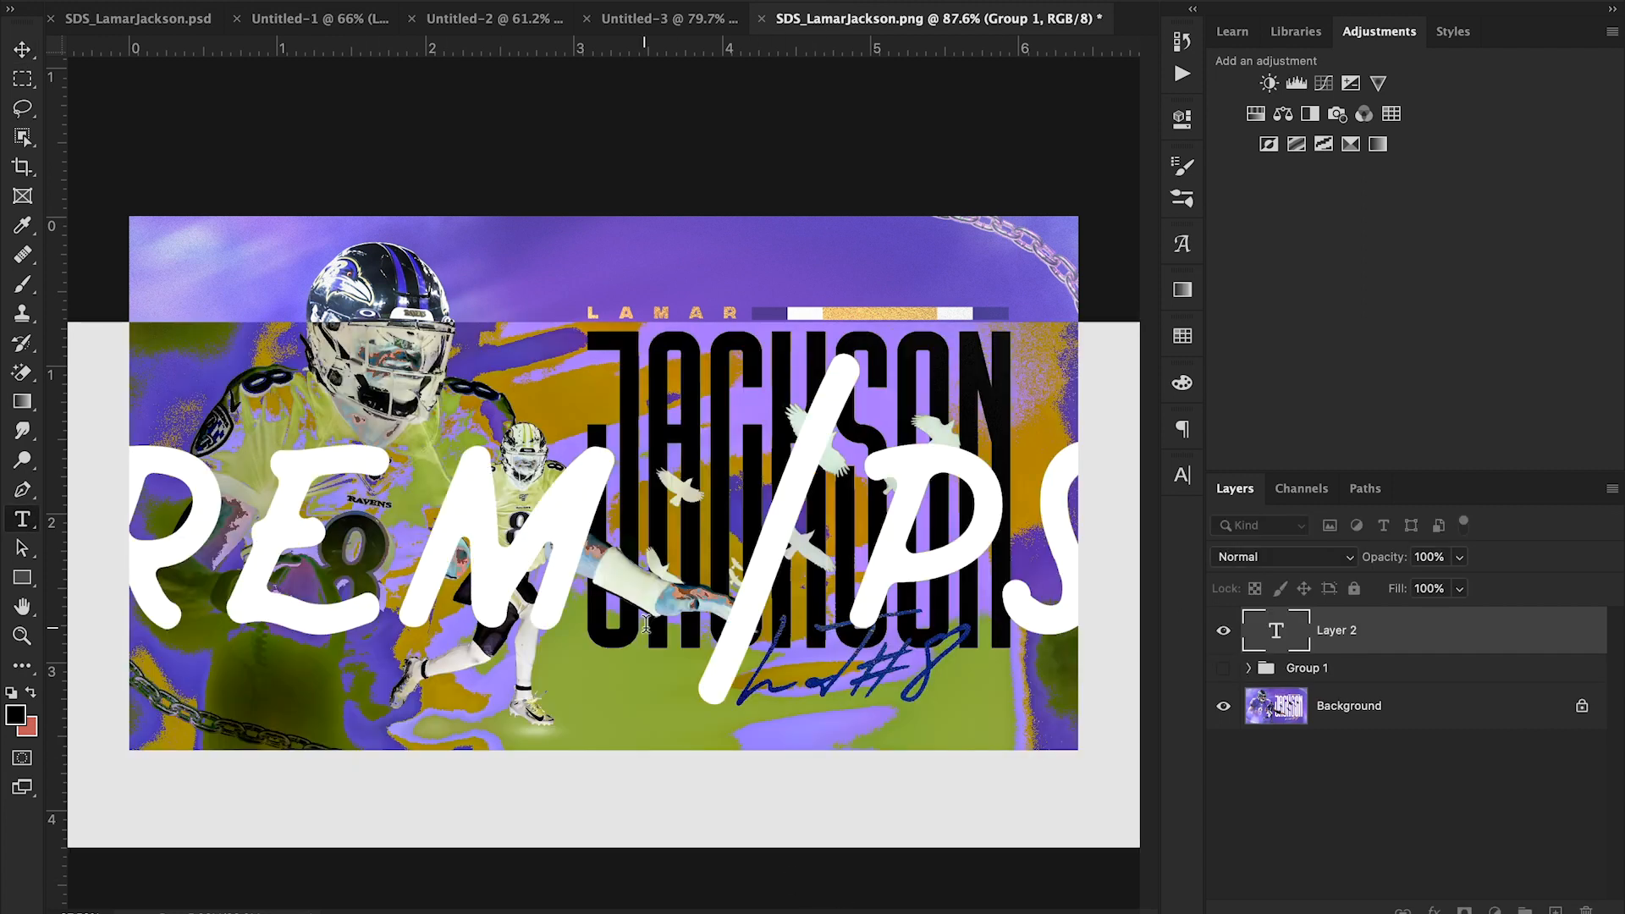
type("JACKSON")
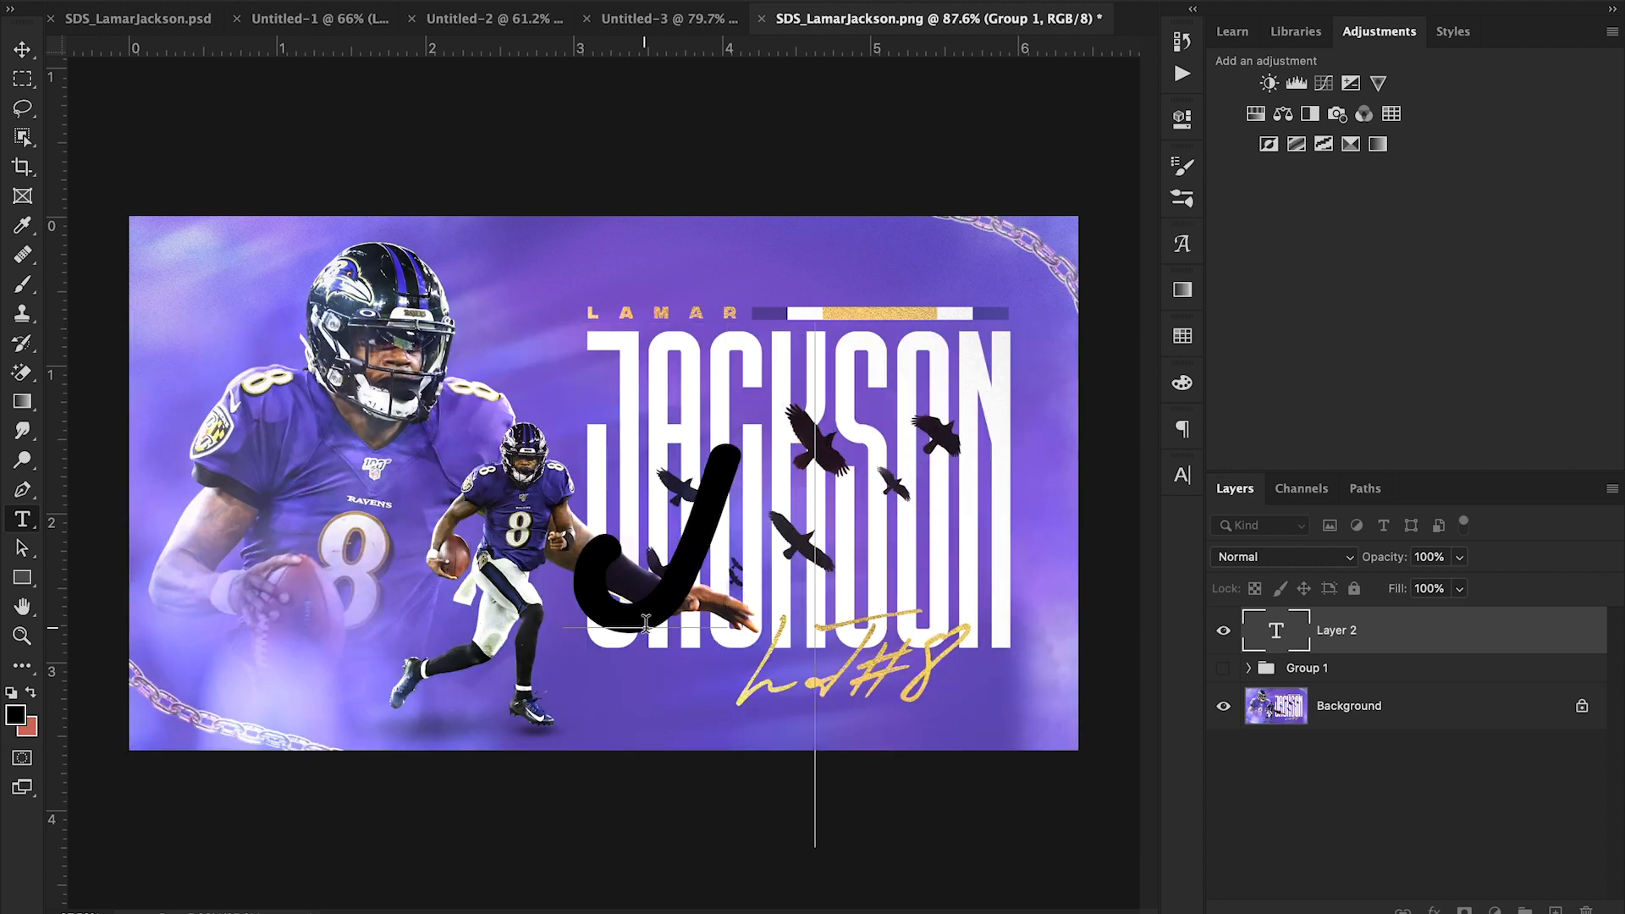
left_click(17, 43)
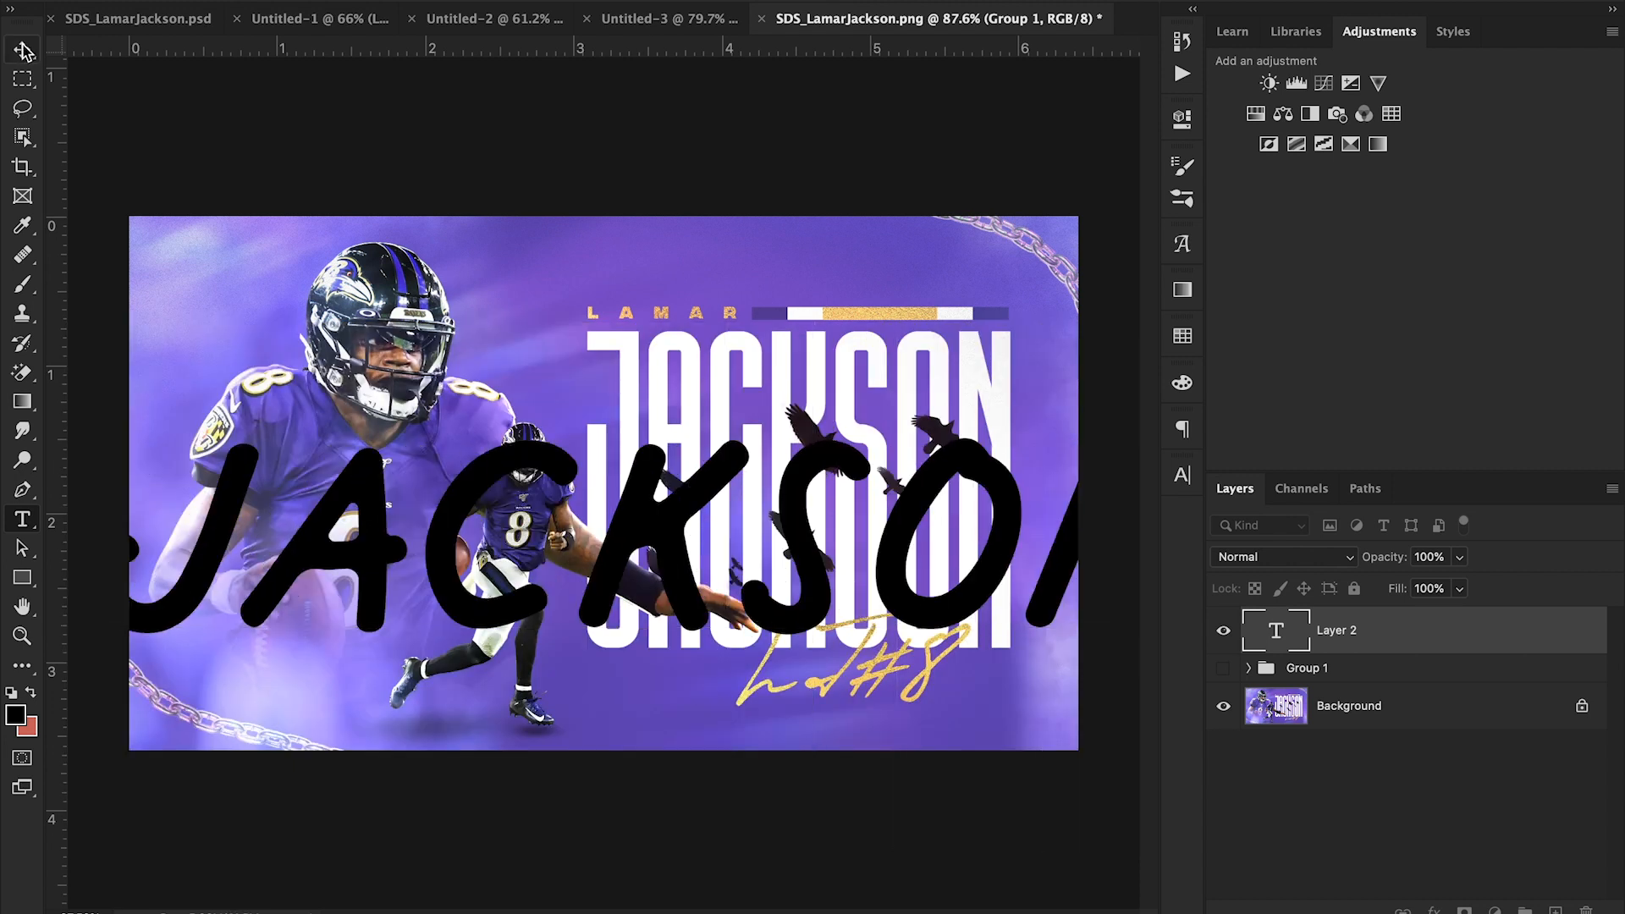
- Set the JACKSON text in Calcio Regular and tighten its tracking to -40
left_click(1182, 475)
left_click(1003, 502)
type("calci")
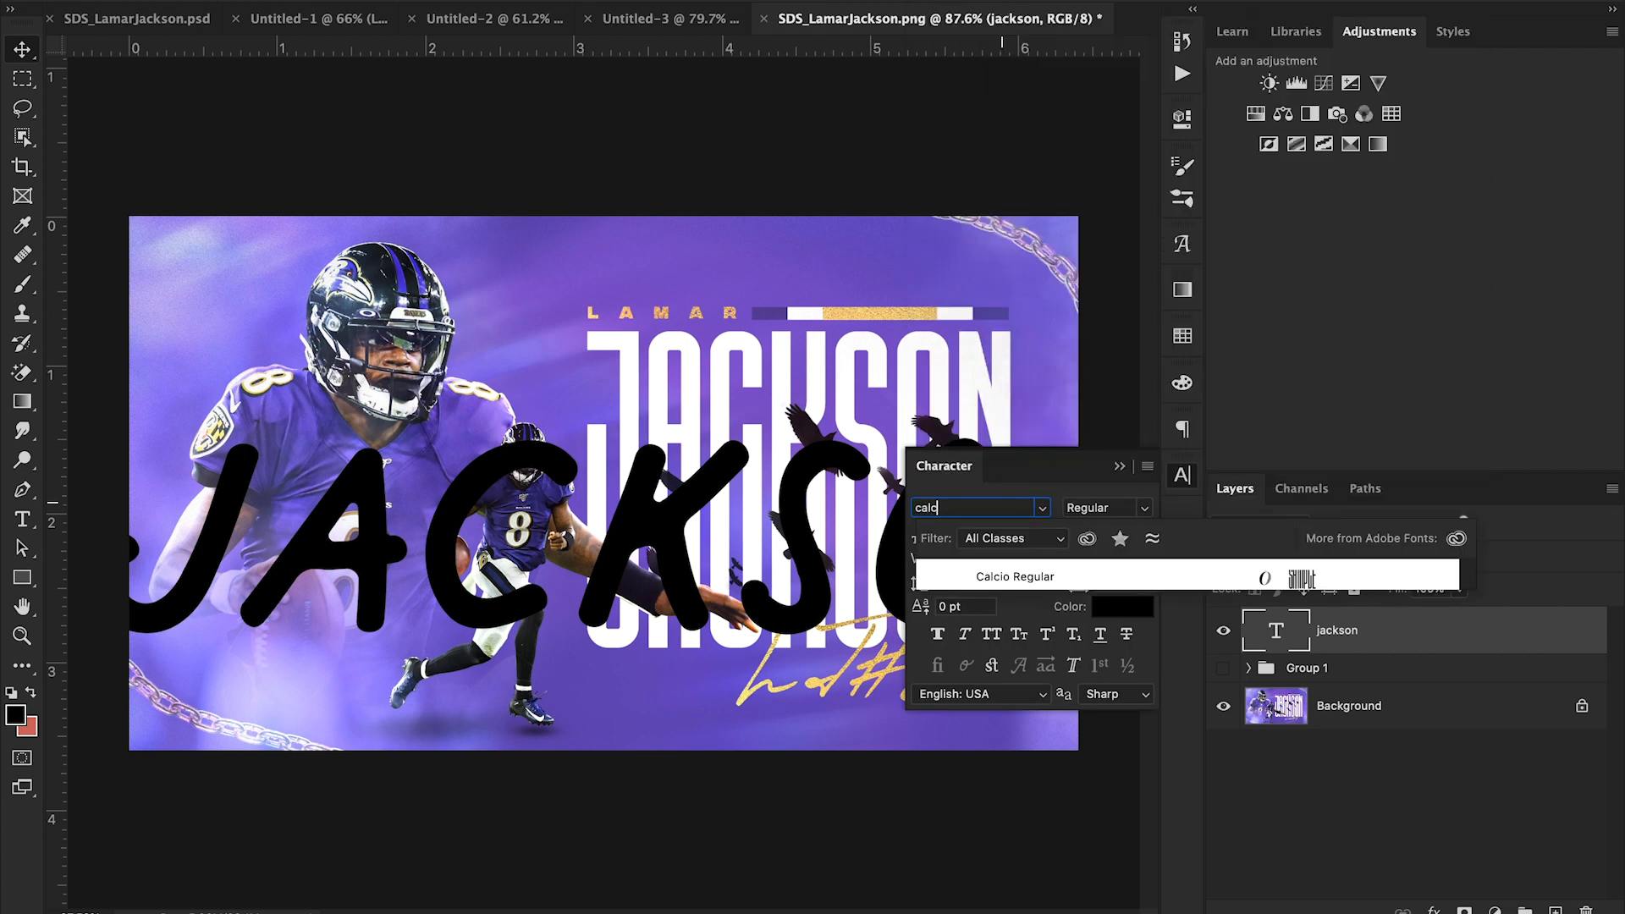
left_click(1033, 582)
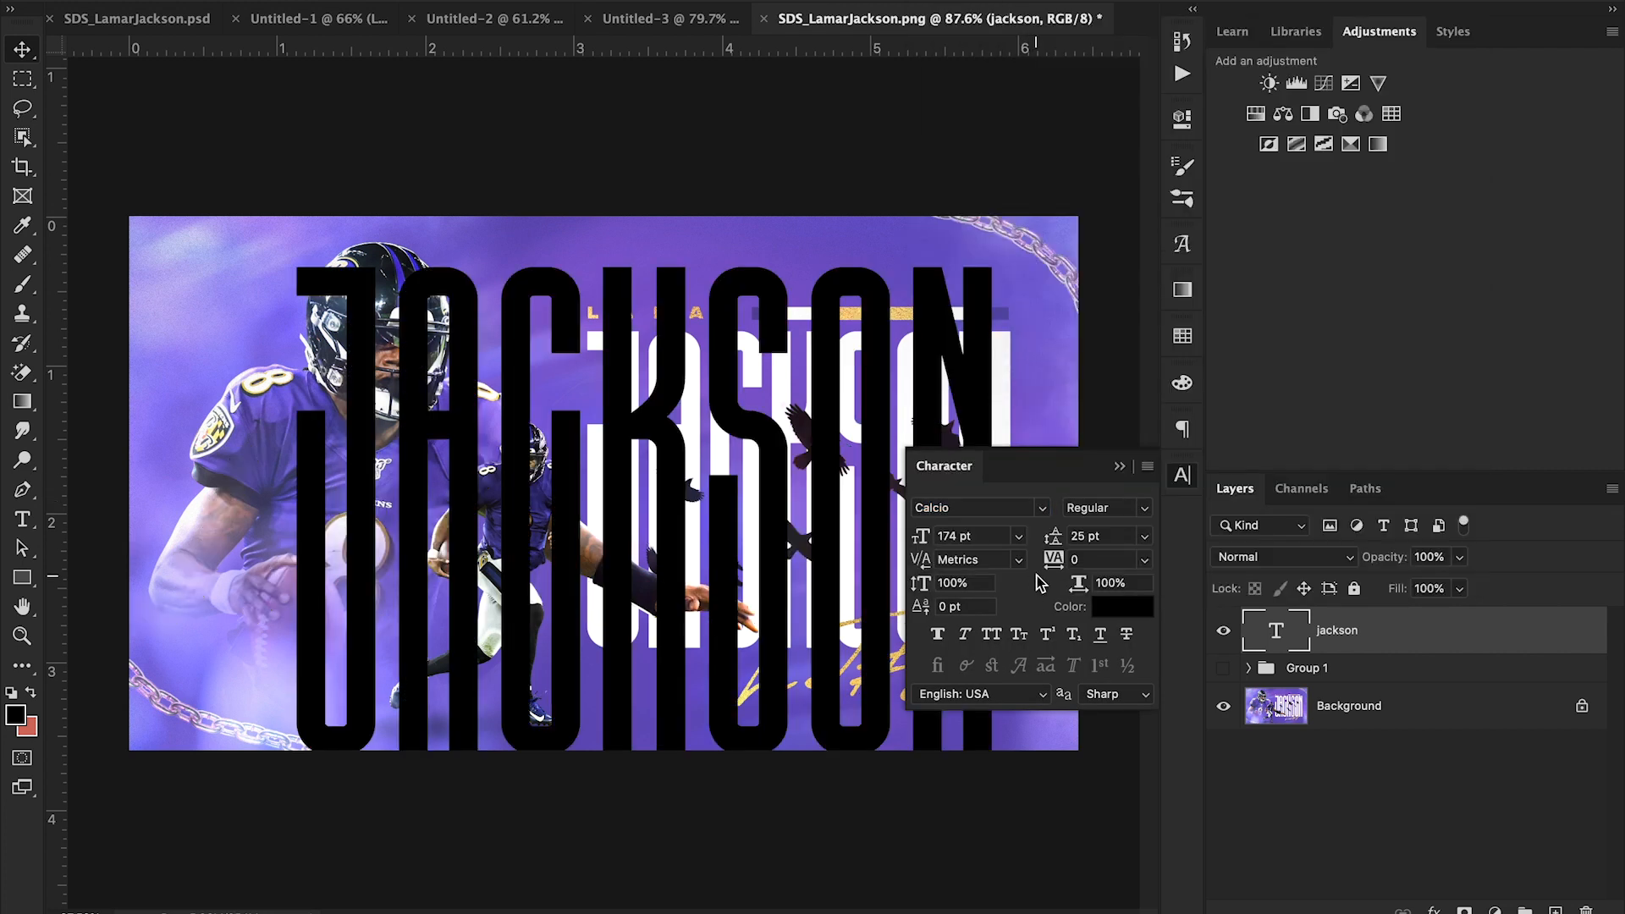
left_click_drag(1060, 565, 1056, 567)
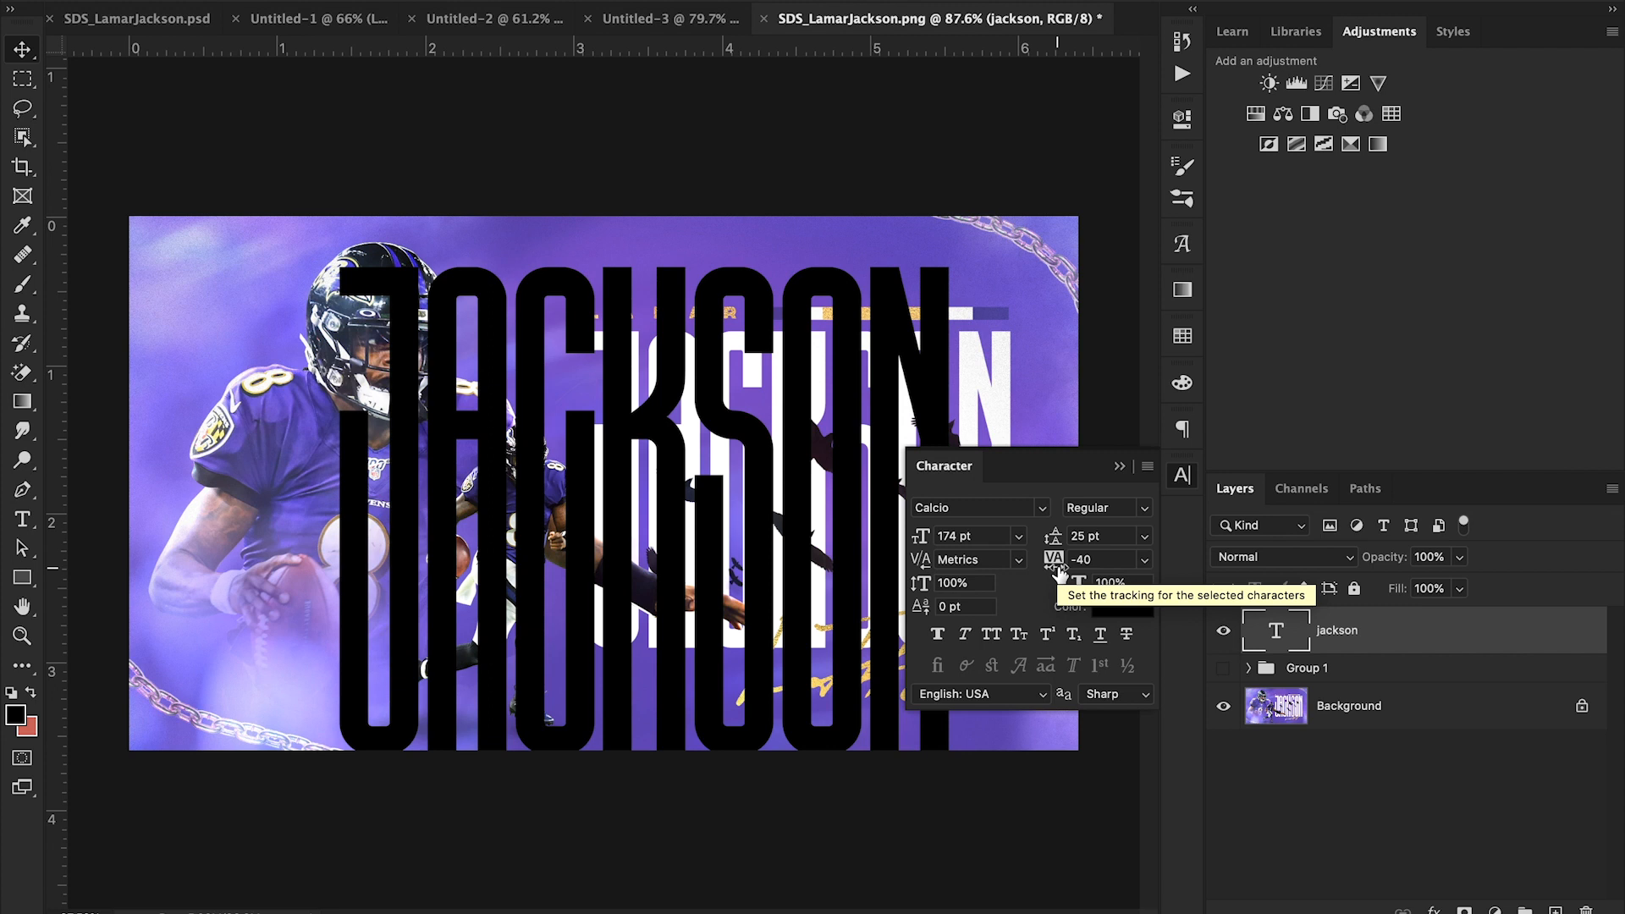
- Reduce the JACKSON text to 118 pt and move it over the original JACKSON lettering
left_click_drag(921, 535, 861, 538)
left_click_drag(721, 563, 926, 540)
left_click_drag(779, 542, 784, 536)
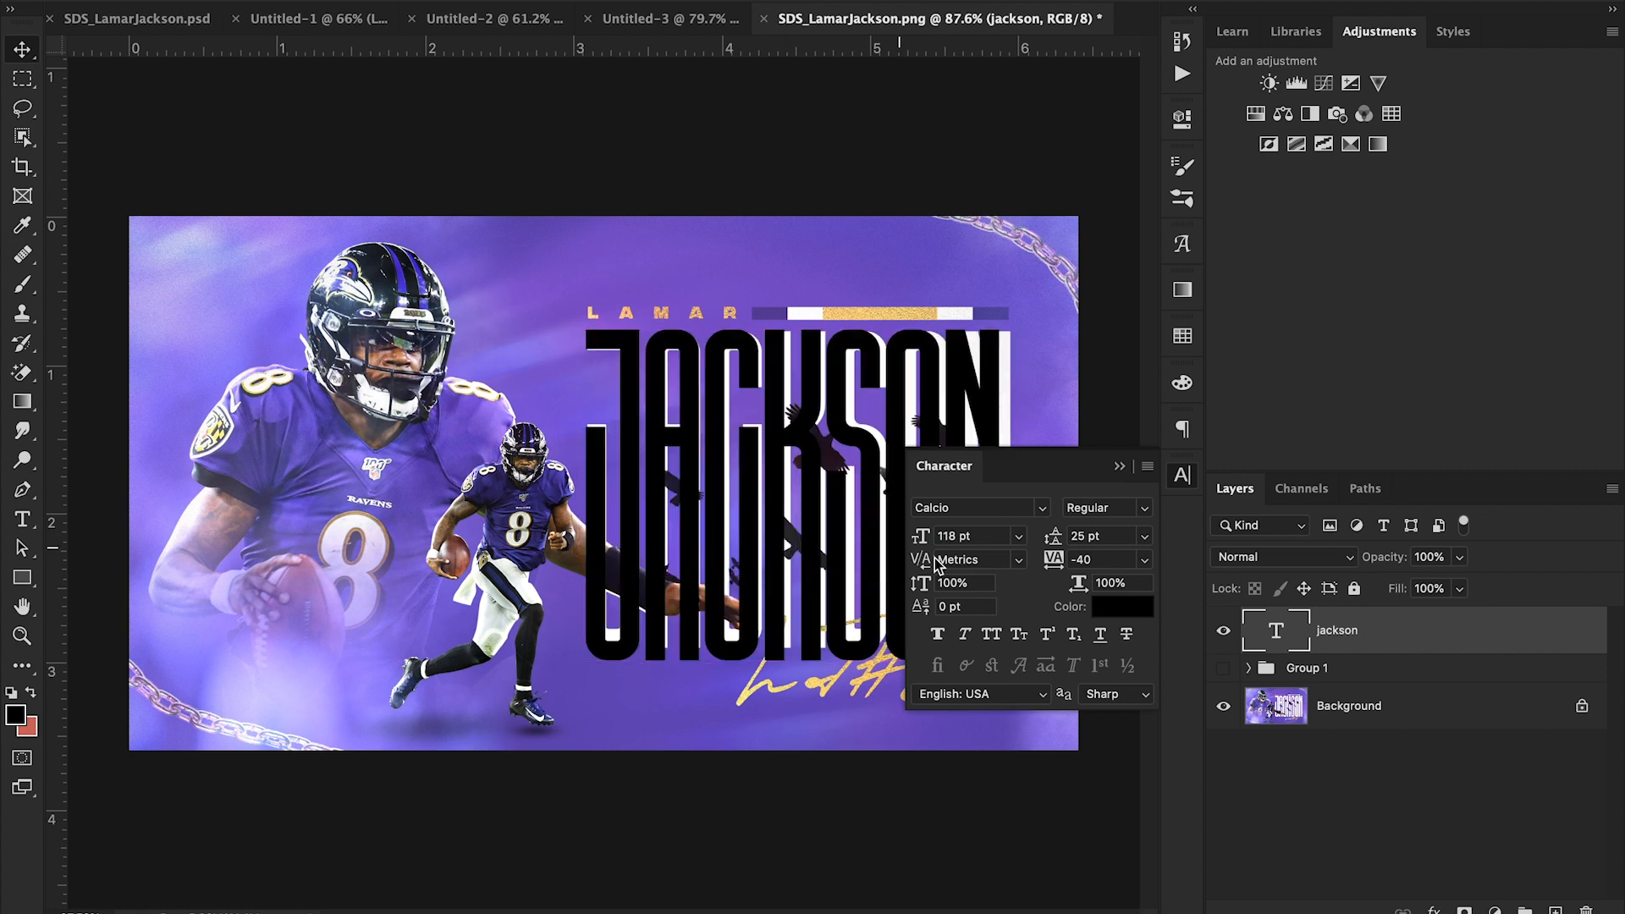
- Adjust the JACKSON text's tracking to -25
left_click_drag(1112, 554, 1061, 555)
type("0")
key("Return")
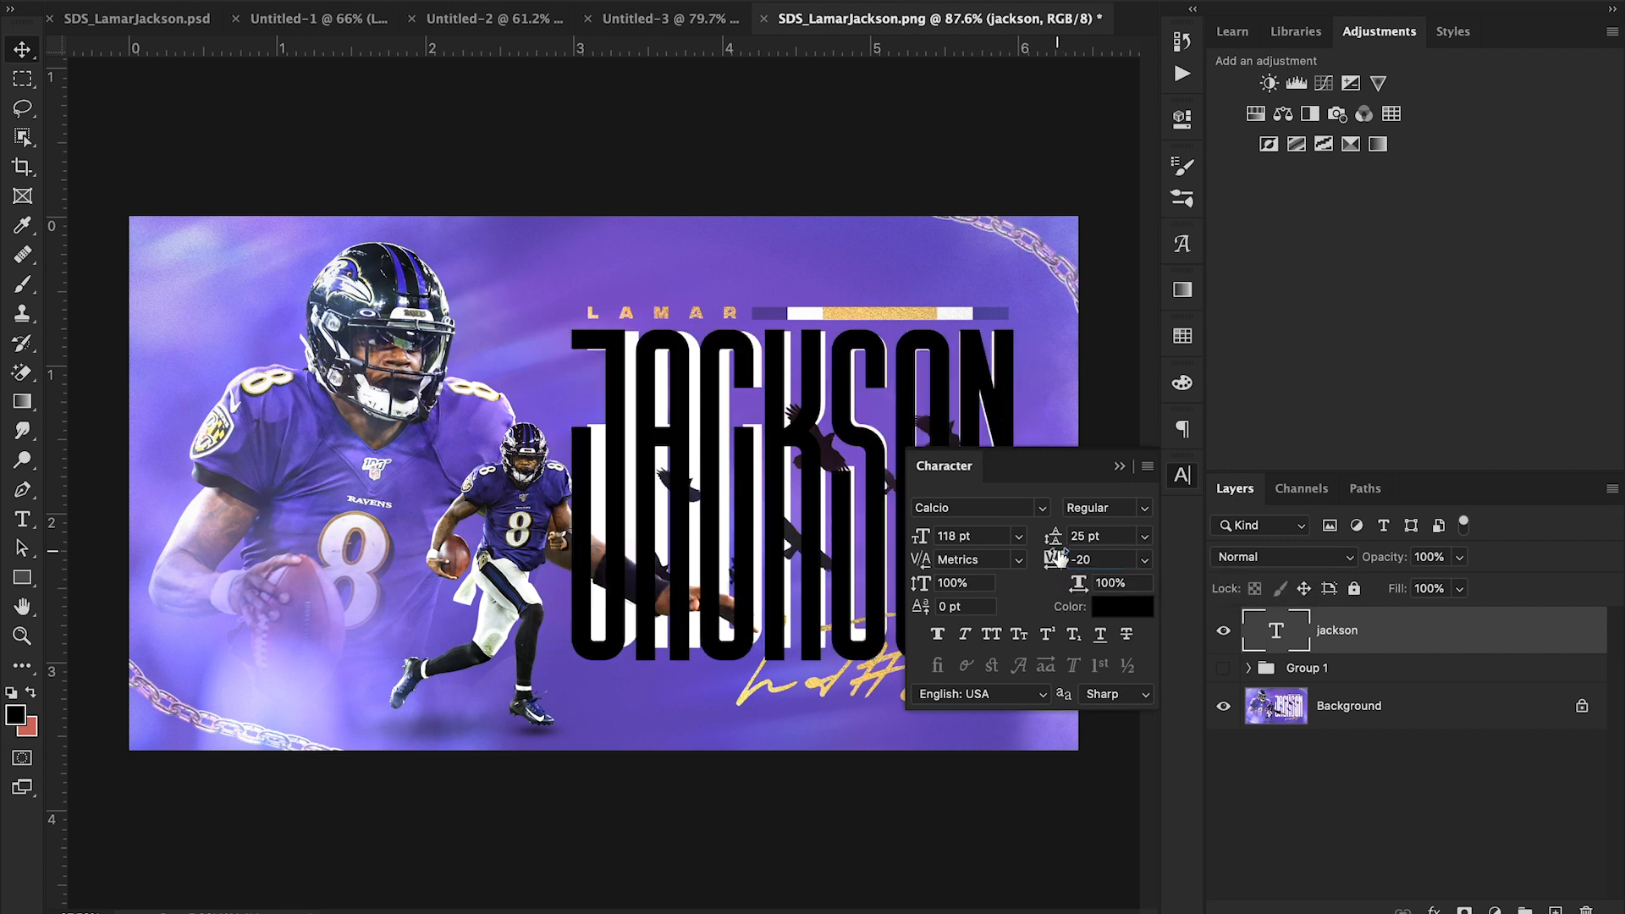
left_click(1058, 557)
type("-25")
key("Return")
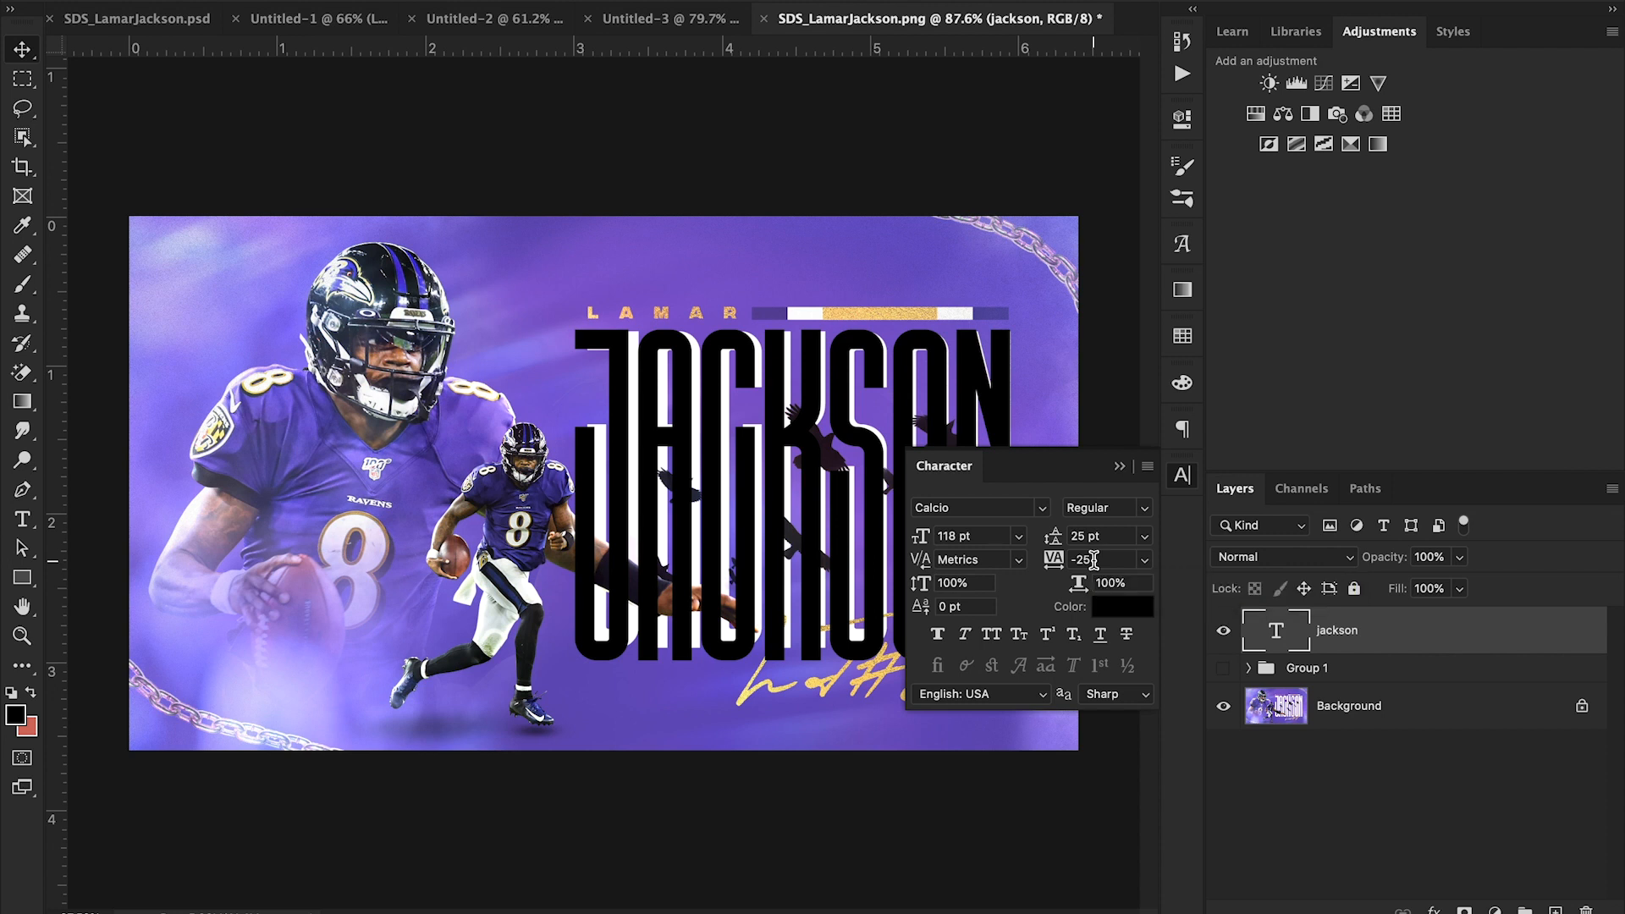
- Nudge the JACKSON text slightly to the right to line up with the original lettering
left_click(1119, 466)
key("Right")
key("Right")
key("Right")
key("Right")
key("Right")
key("Right")
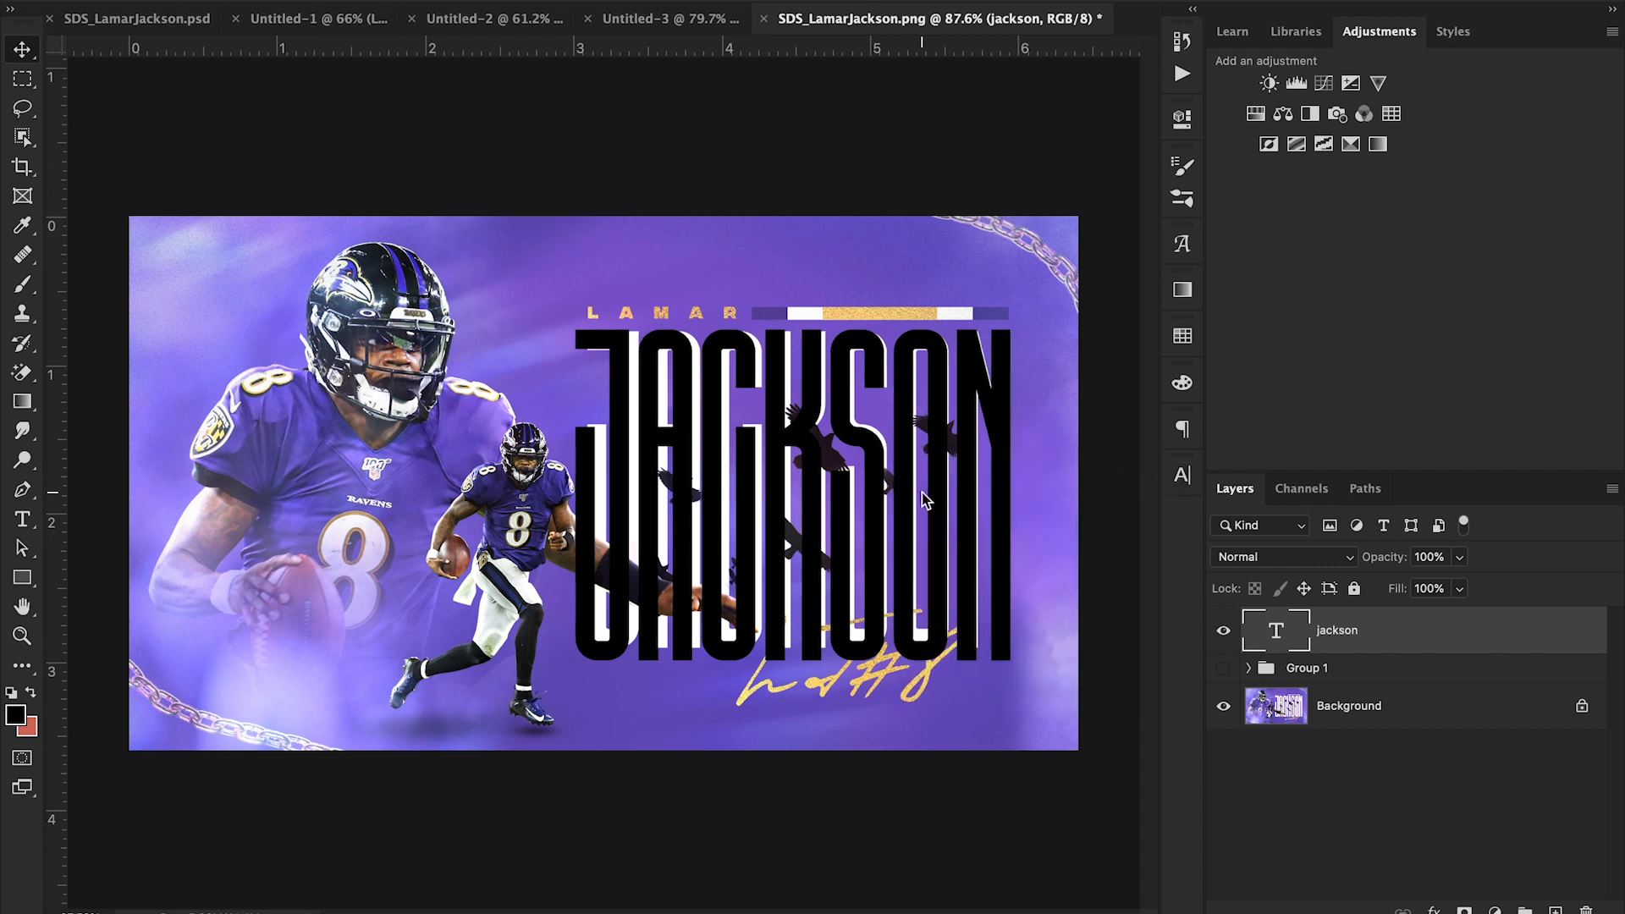
key("Right")
key("Right")
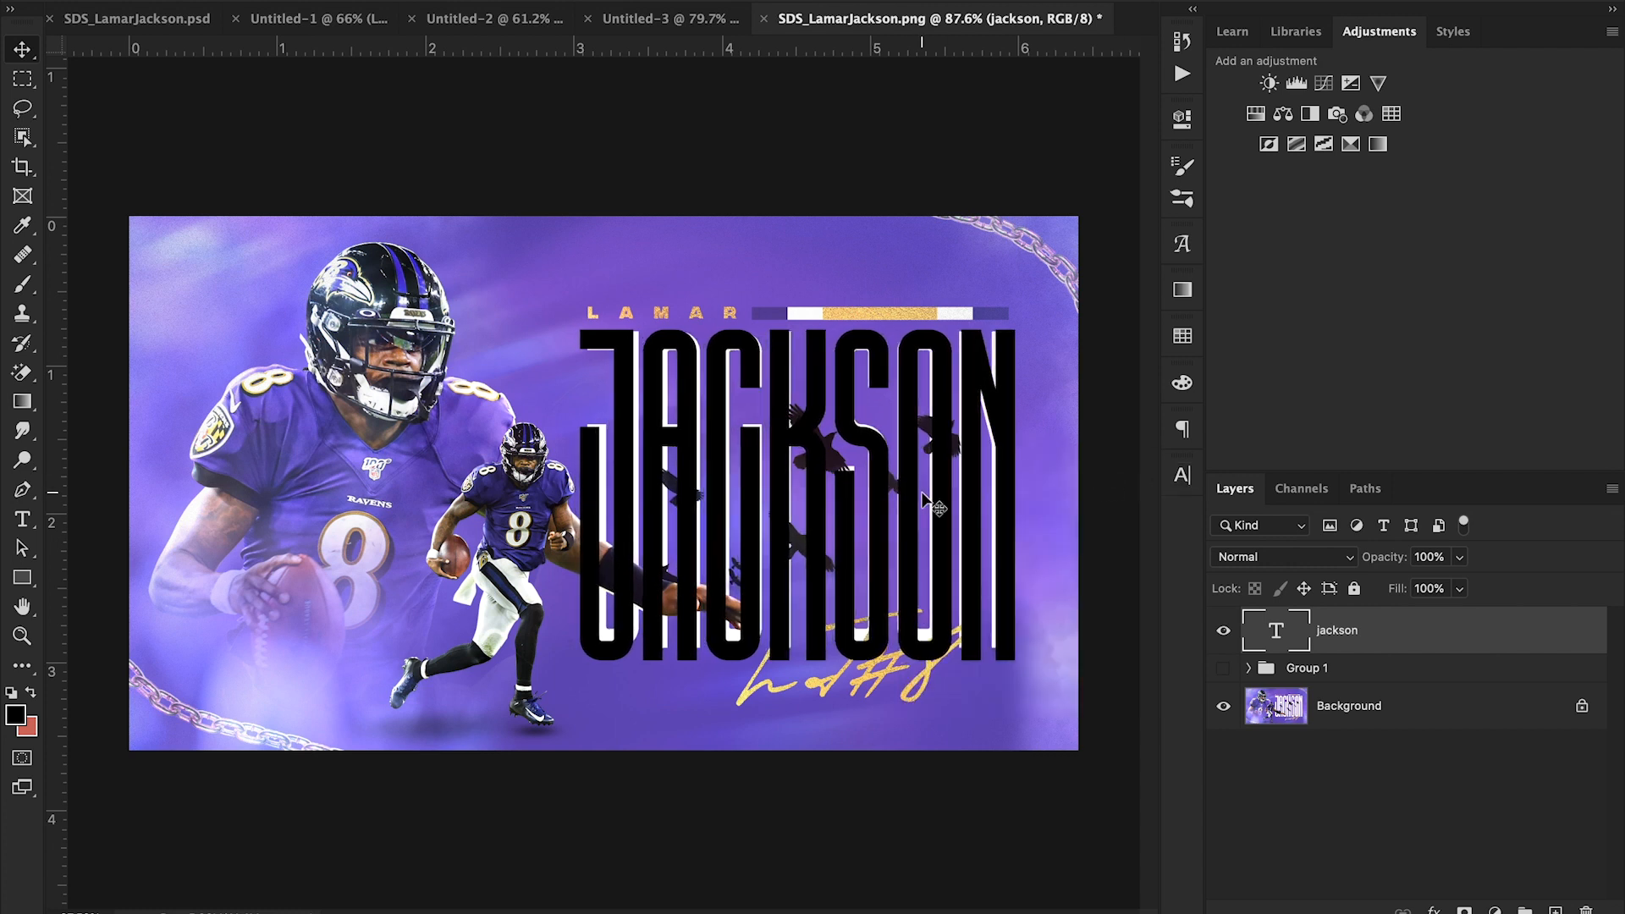
- Change the JACKSON text colour to white (ffffff)
left_click(1182, 475)
left_click(1110, 599)
left_click_drag(1063, 369, 1048, 319)
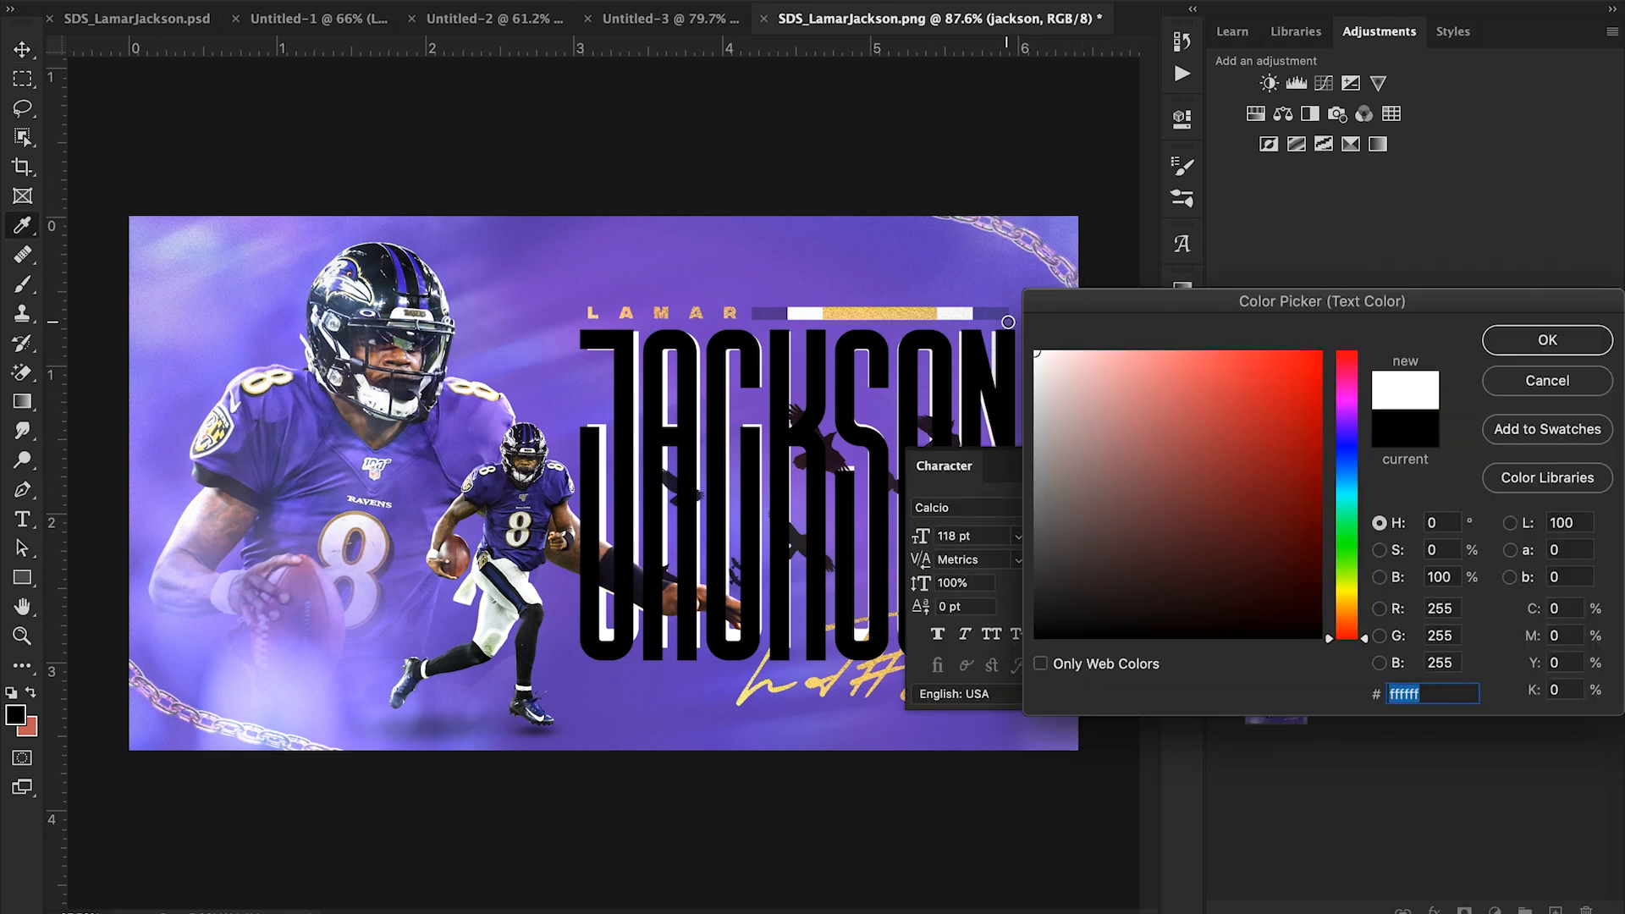
left_click(1548, 342)
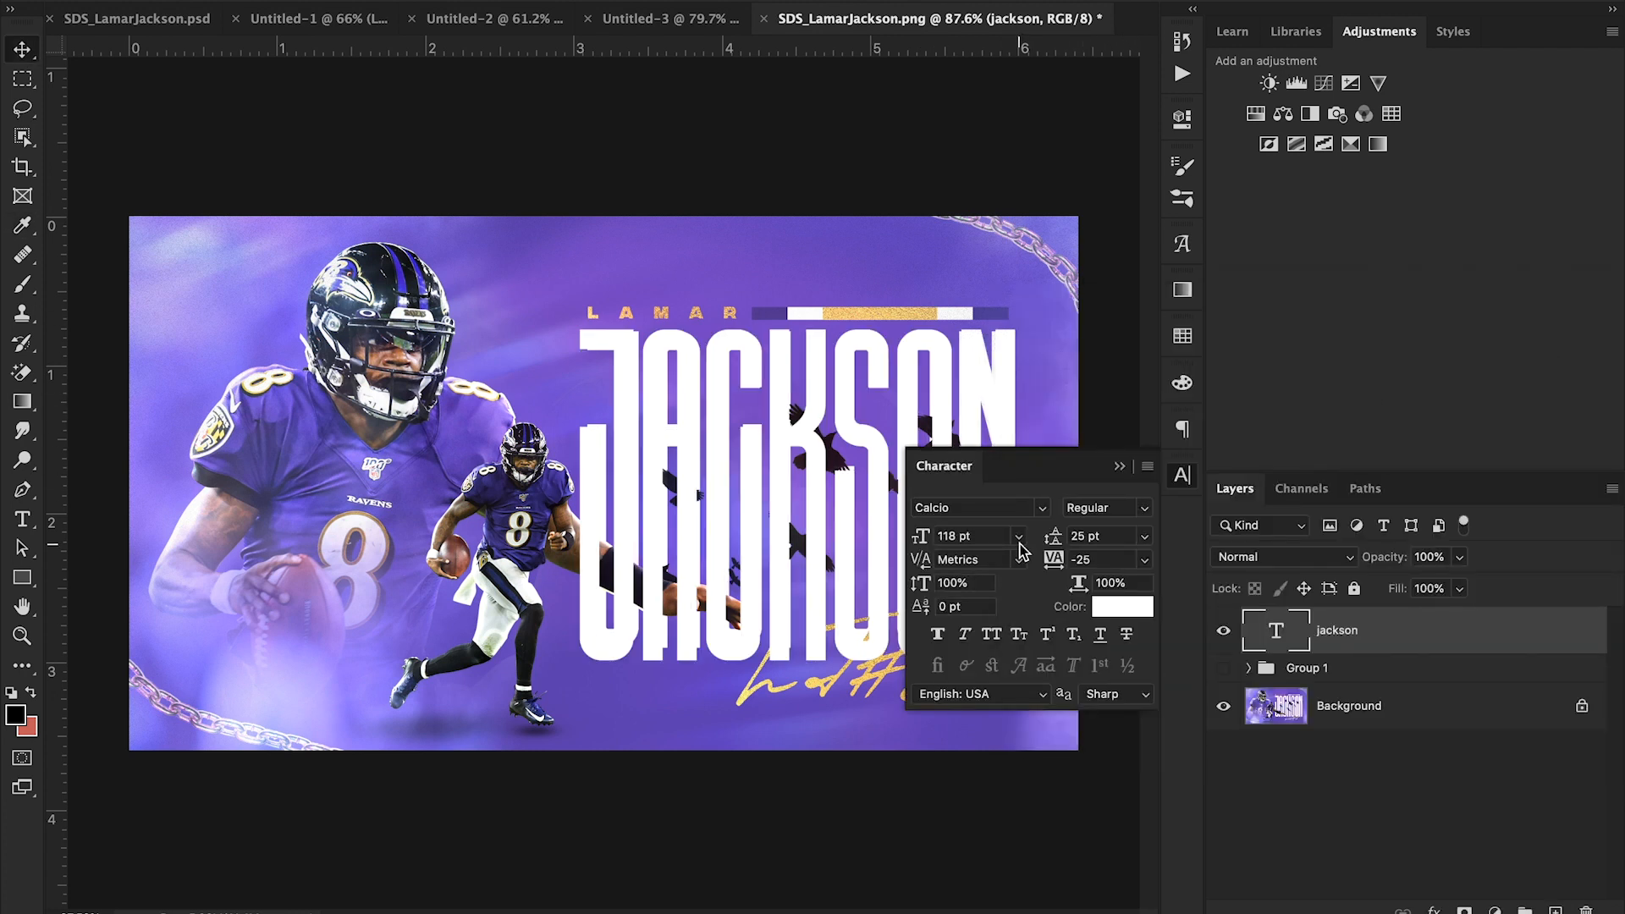
left_click(1124, 463)
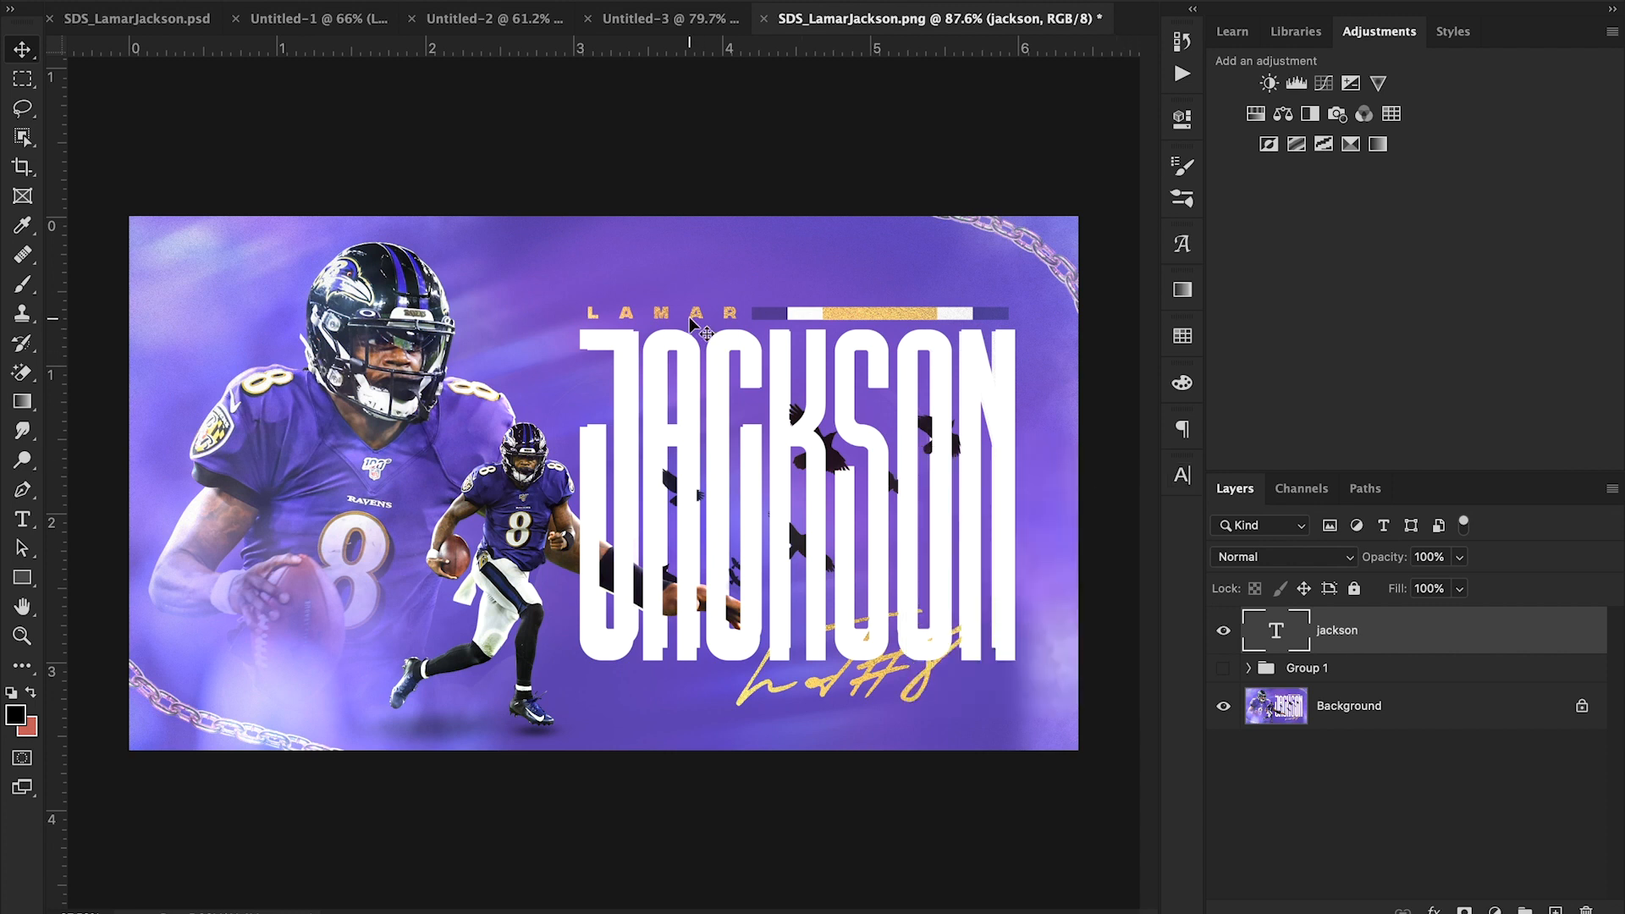
key("t")
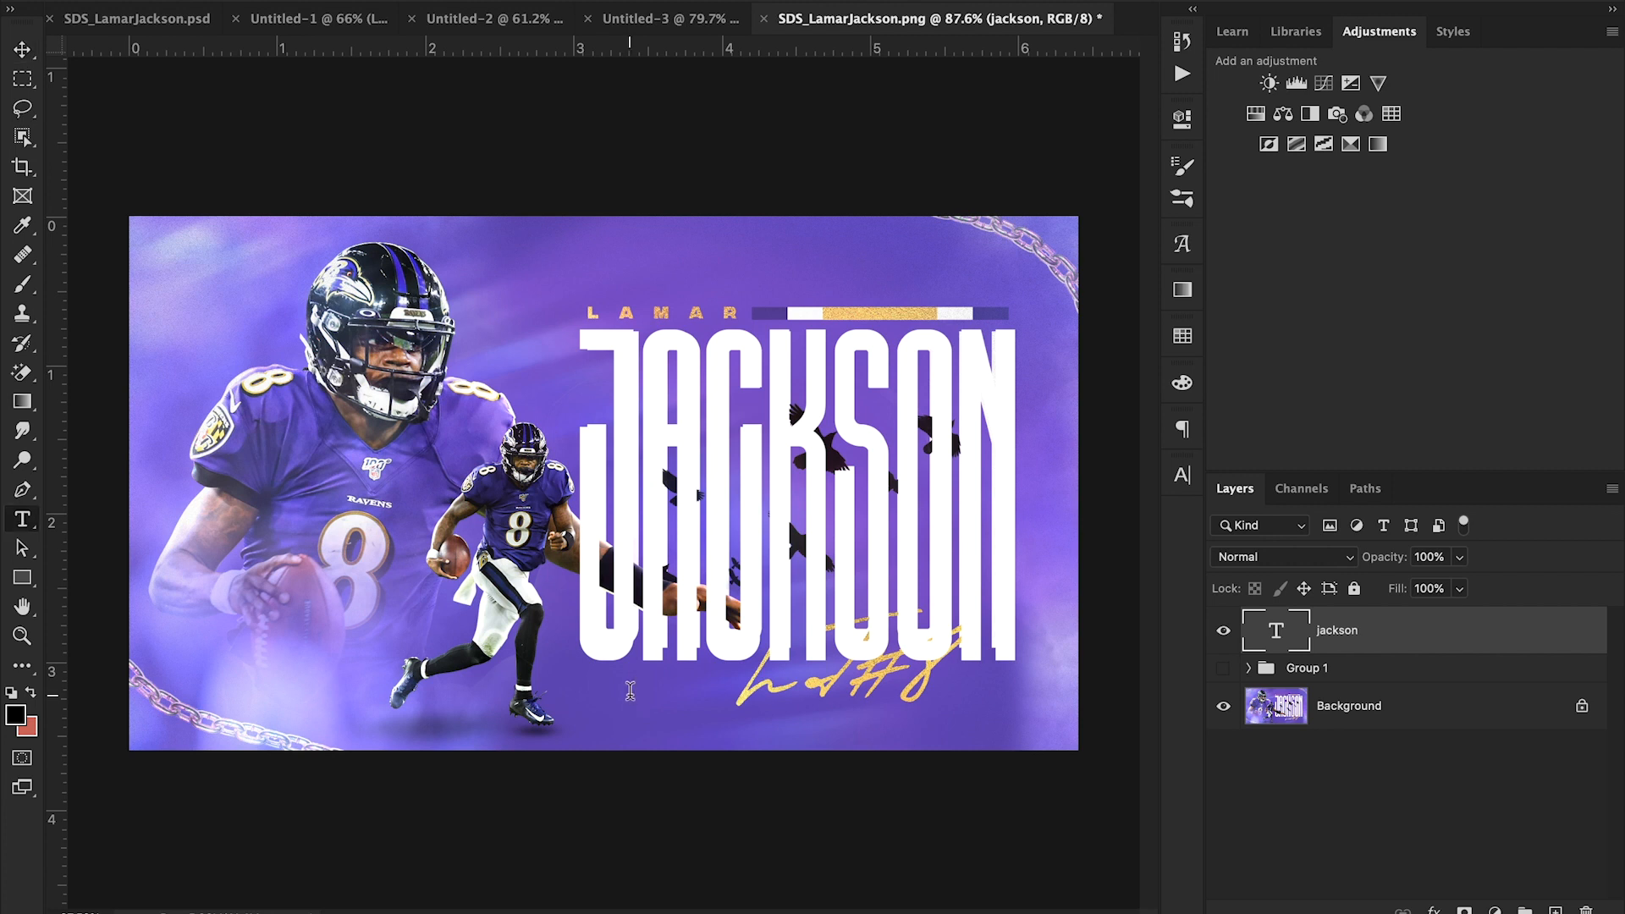
left_click(631, 690)
left_click(23, 51)
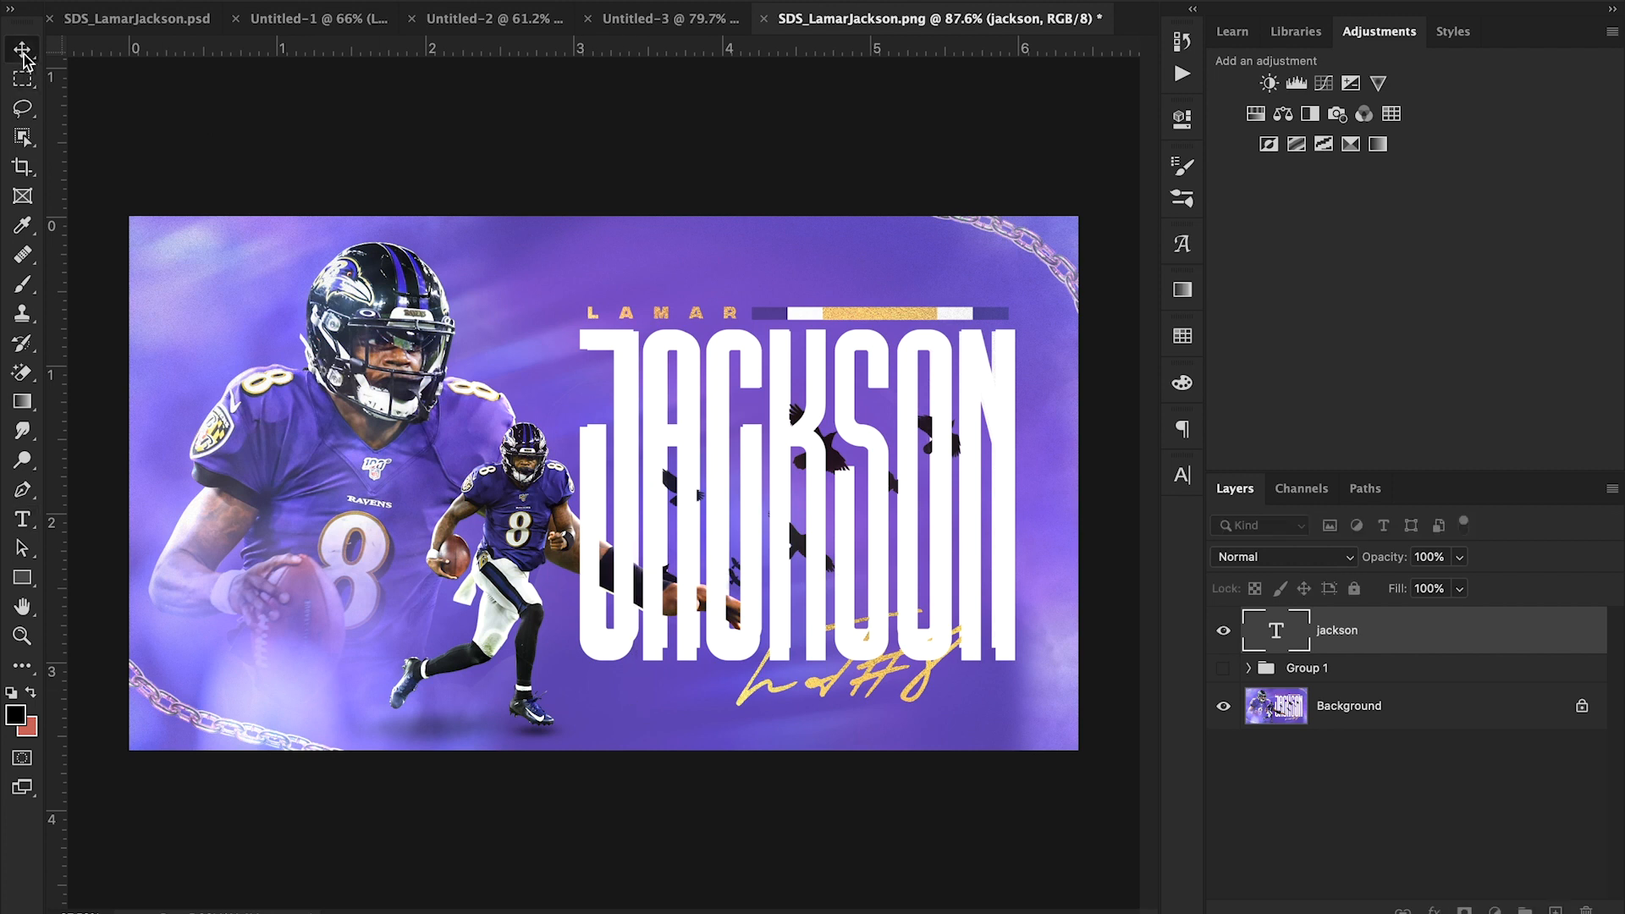
- Add a separate text layer reading LAMAR near the upper edge of the canvas
key("t")
left_click(482, 218)
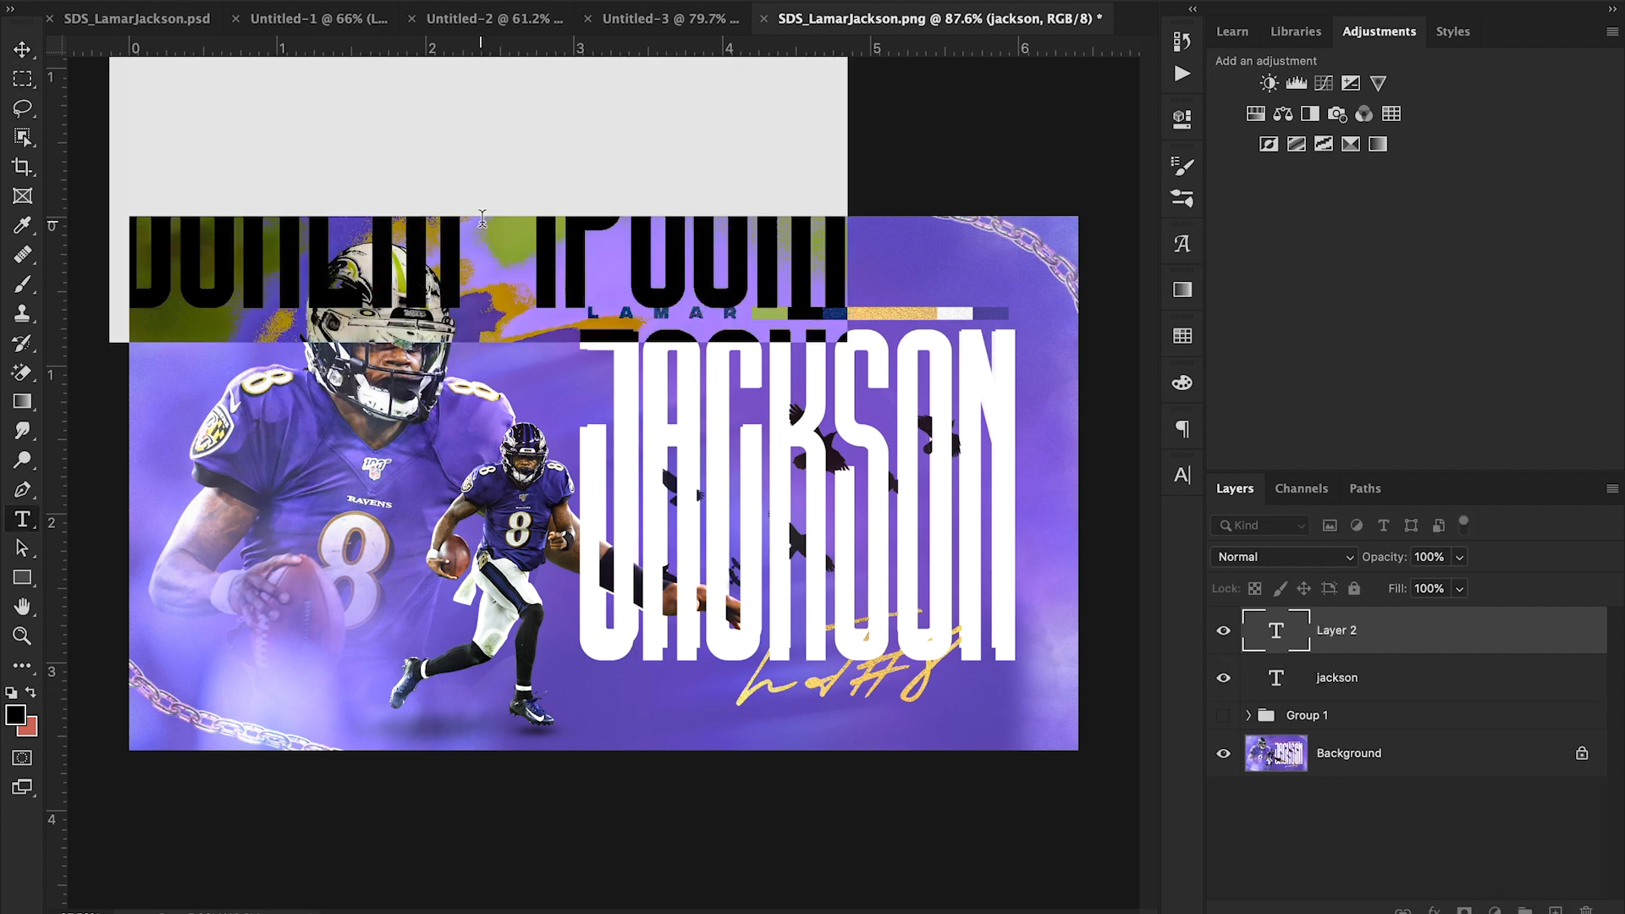
type("lama")
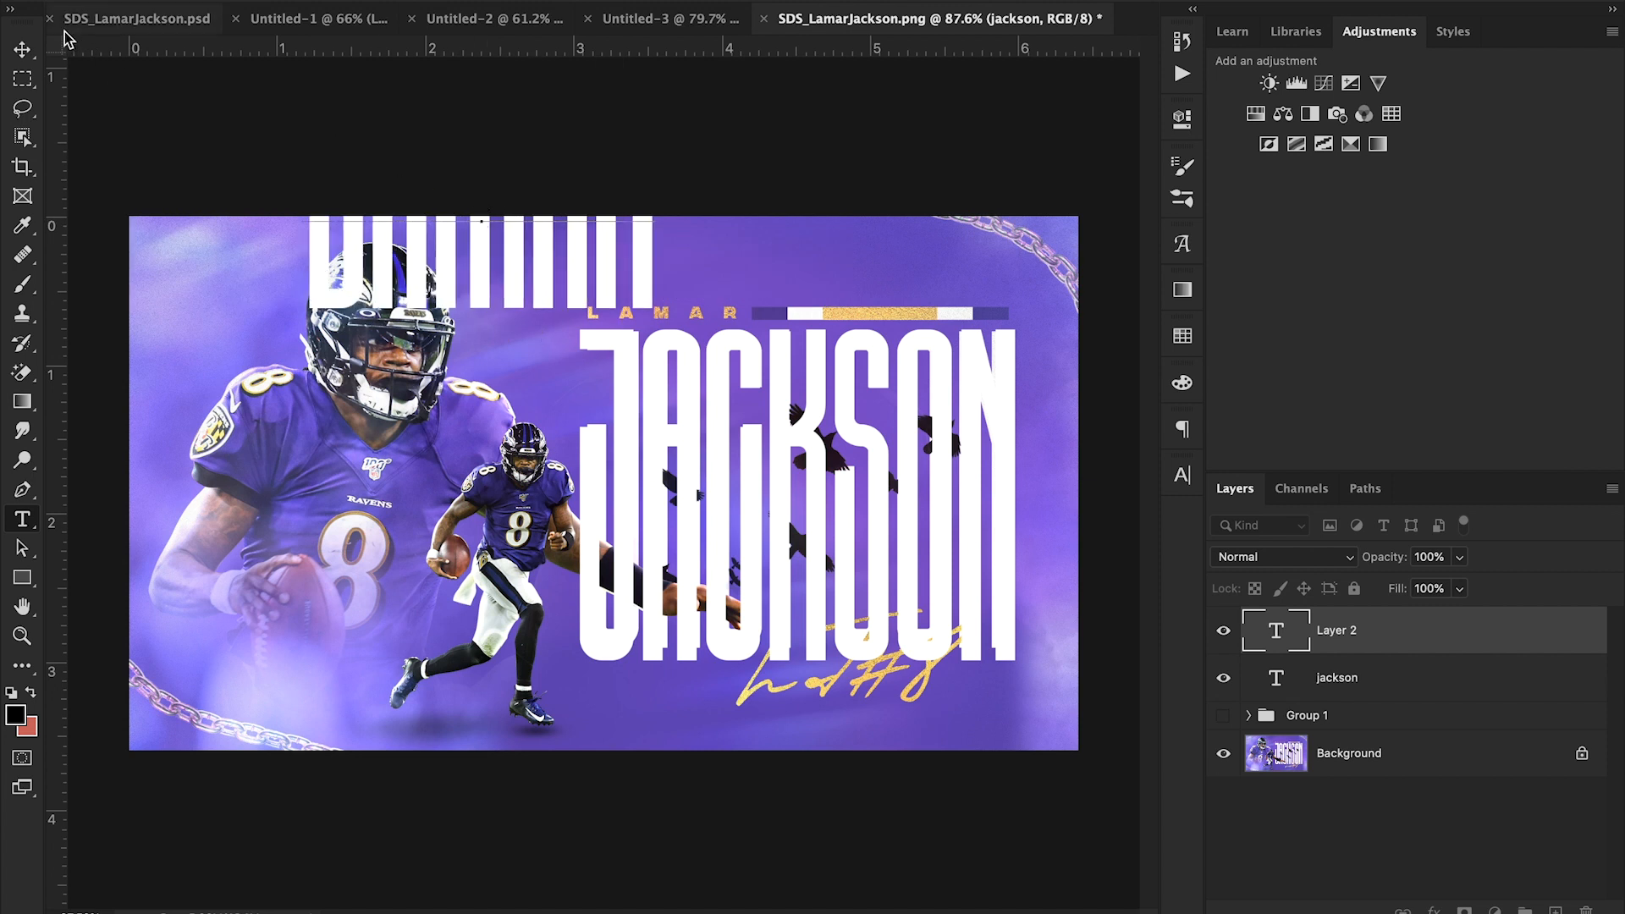
left_click(22, 49)
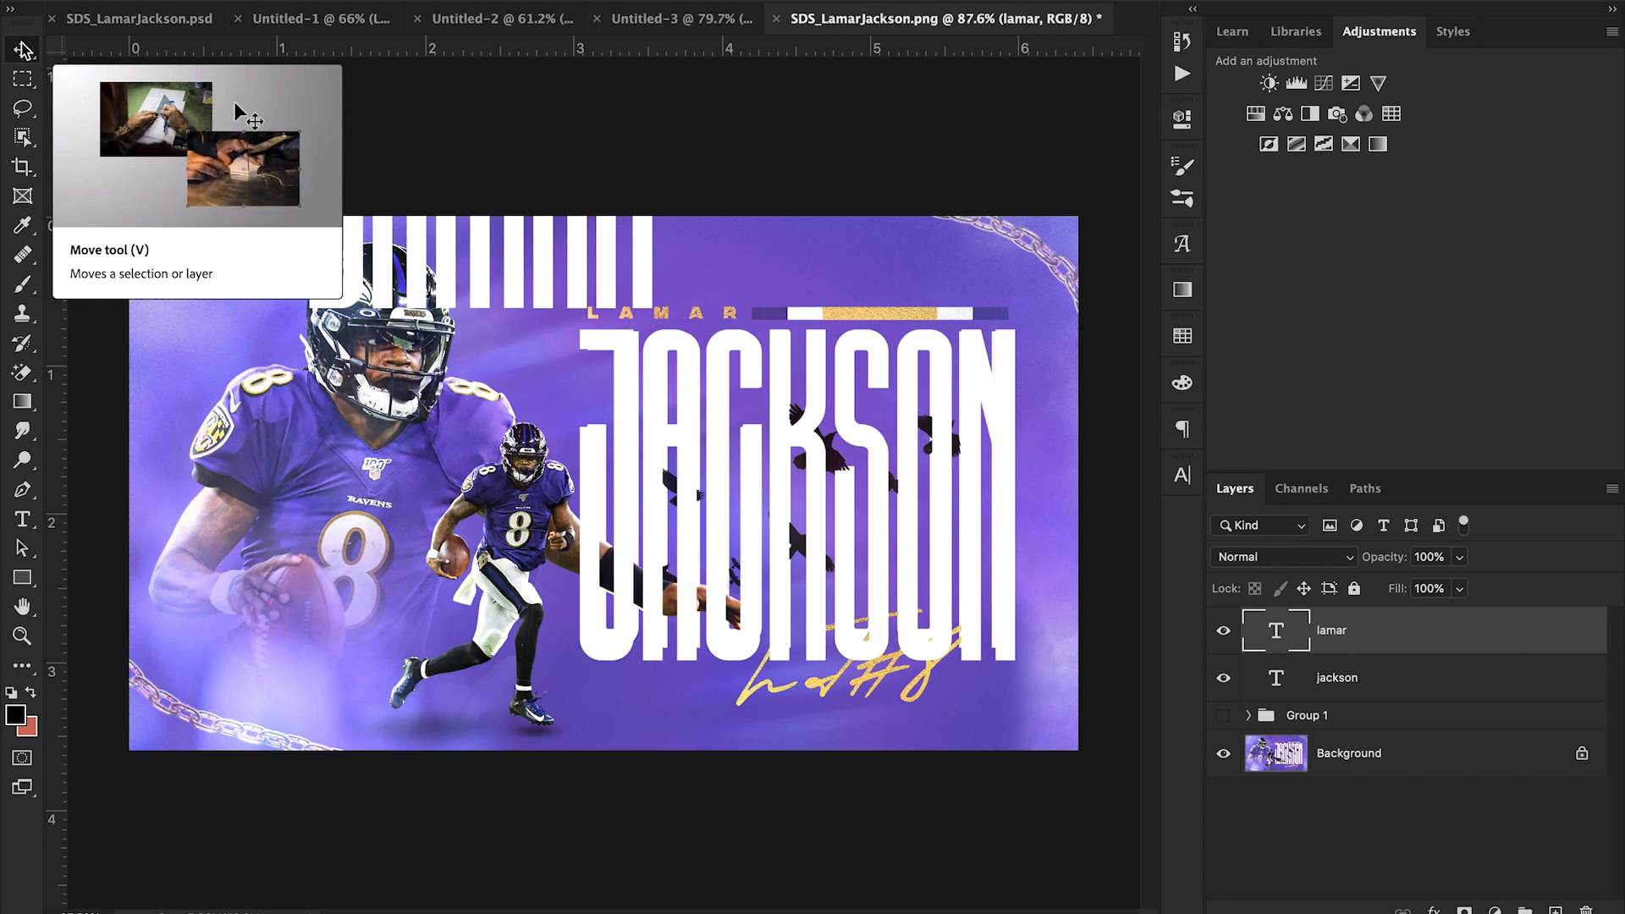
- Set the LAMAR text's font to Integral CF Extra Bold
left_click(1182, 475)
left_click(975, 508)
type("intr")
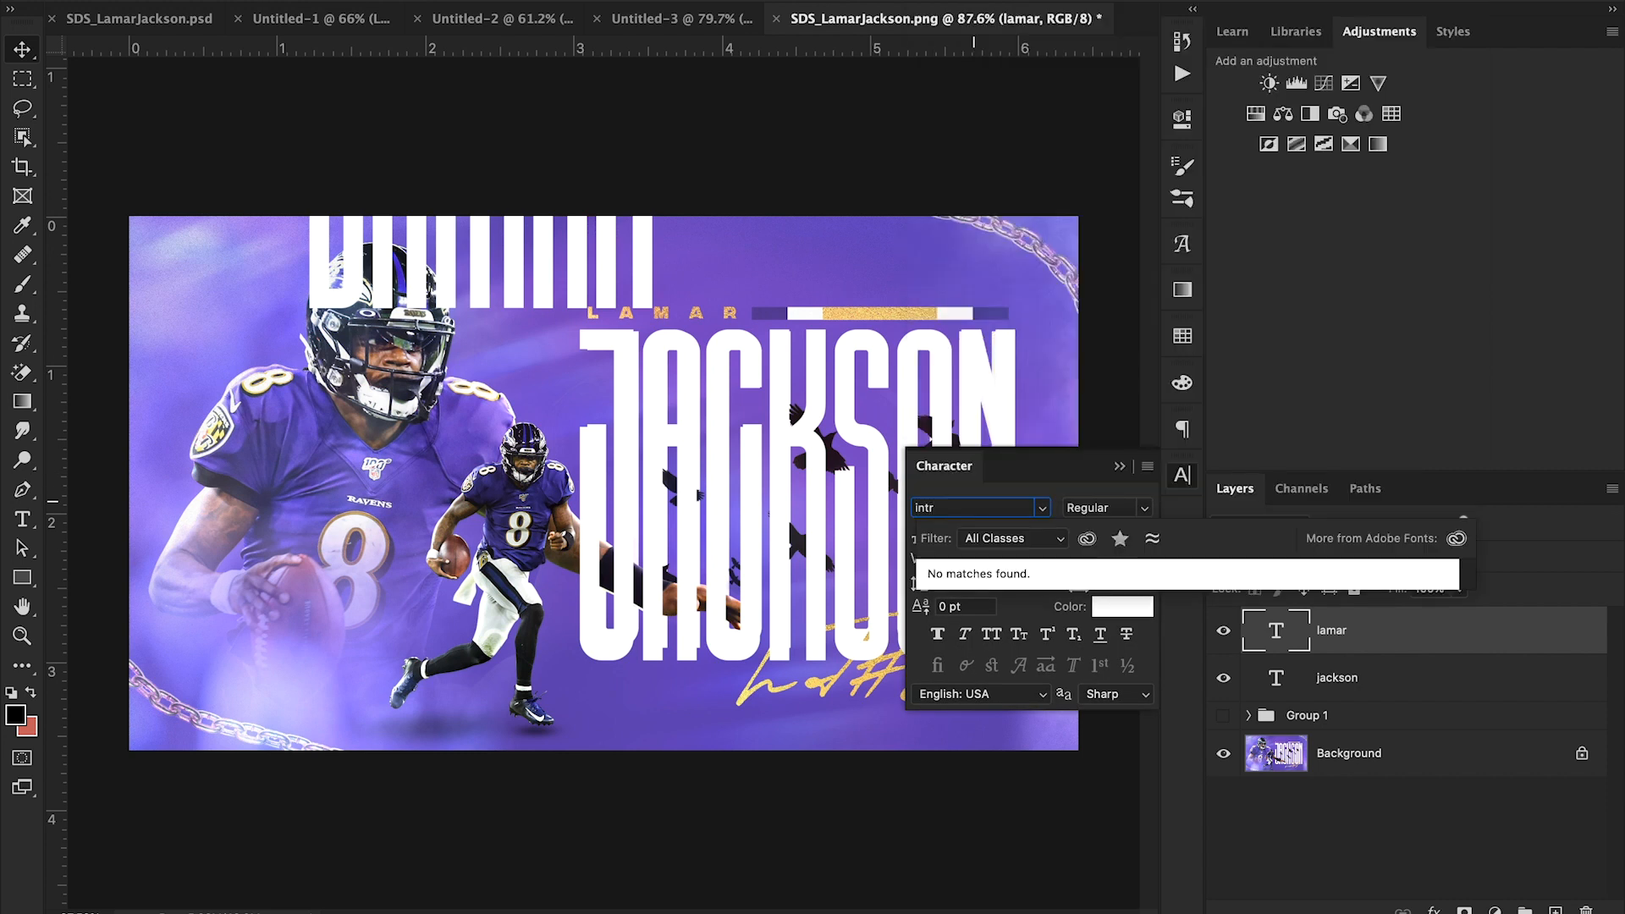
key("BackSpace")
type("egral CF")
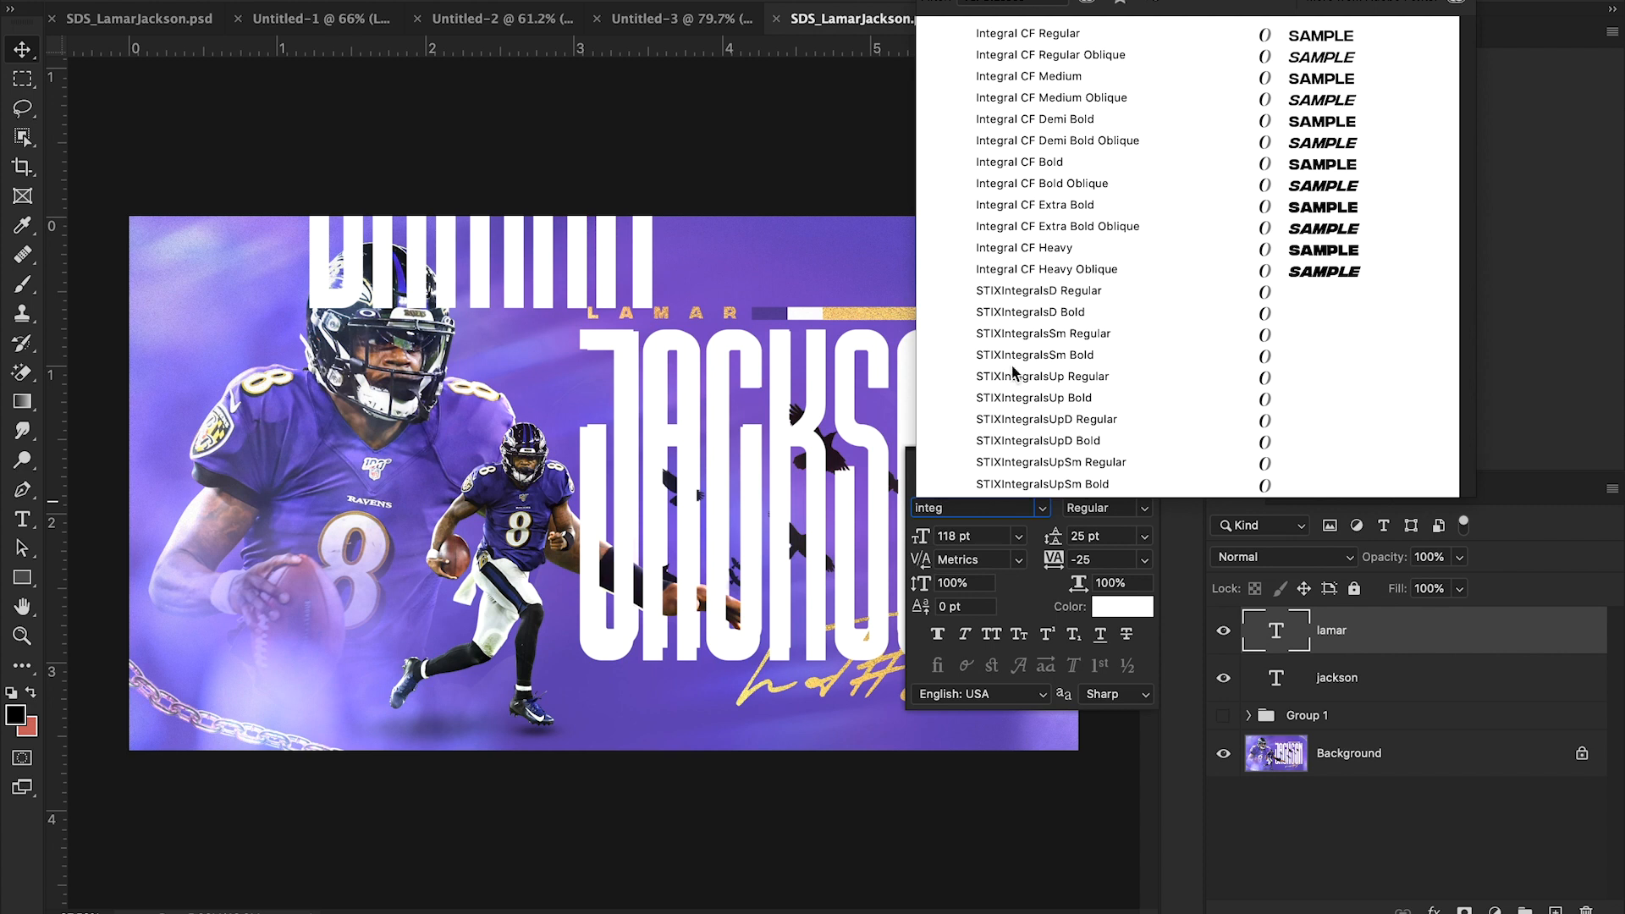
left_click(1024, 205)
- Shrink the LAMAR text to 11.01 pt and move it next to the small original LAMAR lettering
left_click_drag(922, 537, 777, 540)
left_click_drag(548, 272, 716, 377)
left_click_drag(926, 538, 921, 541)
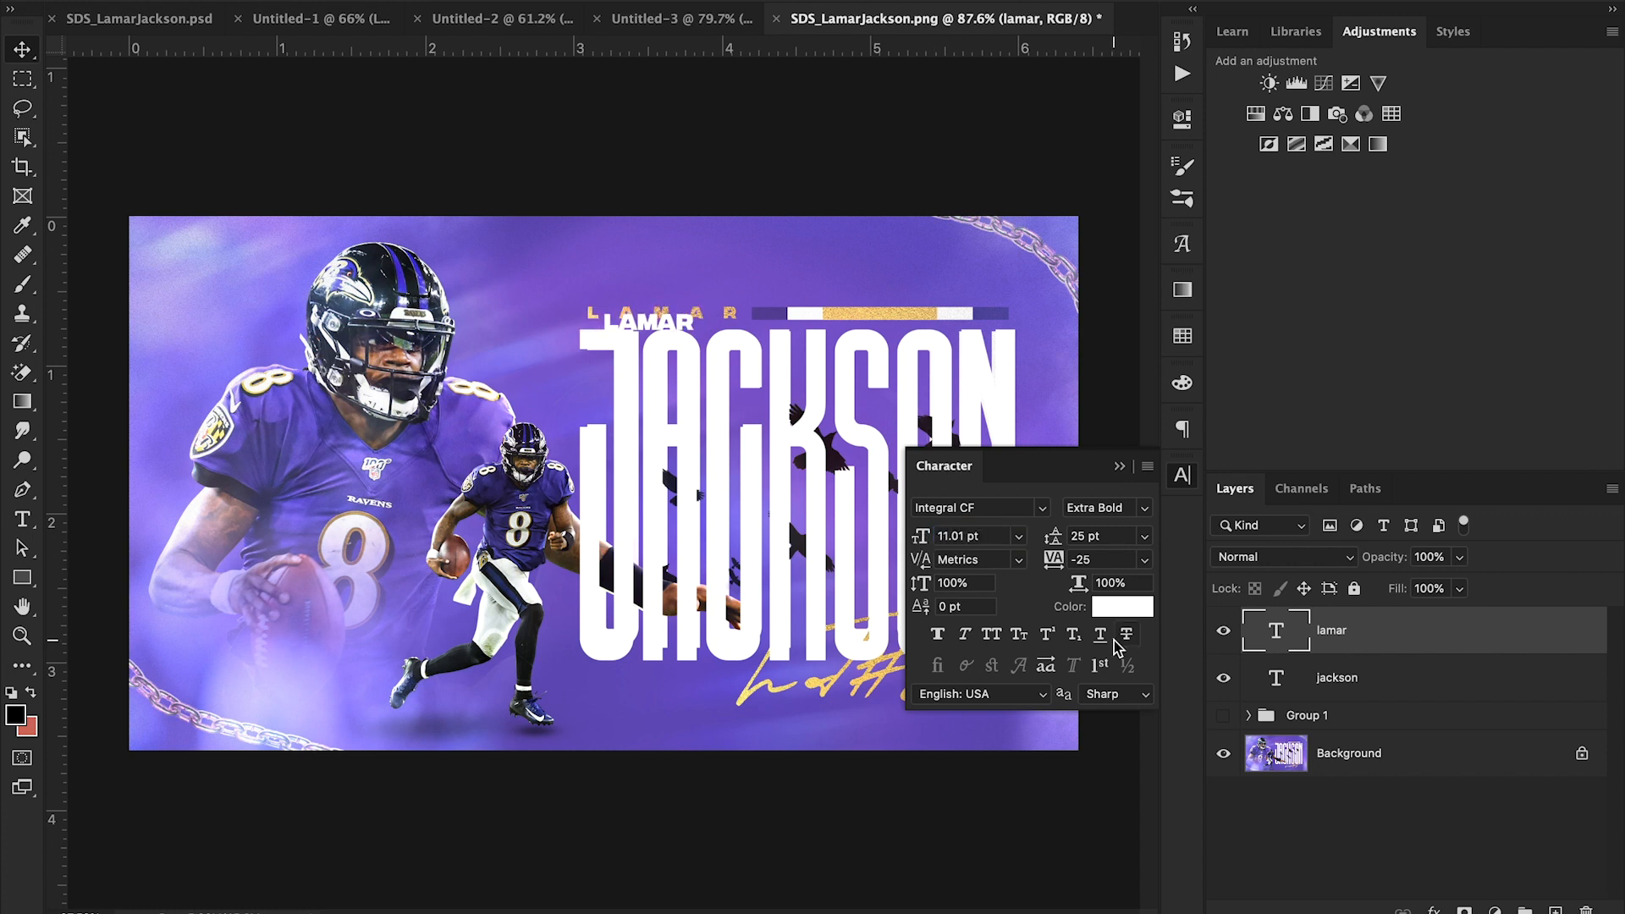
- Set the LAMAR text to 9.01 pt with 835 tracking and place it over the original small lettering
left_click_drag(1055, 562, 1094, 568)
left_click_drag(925, 538, 923, 542)
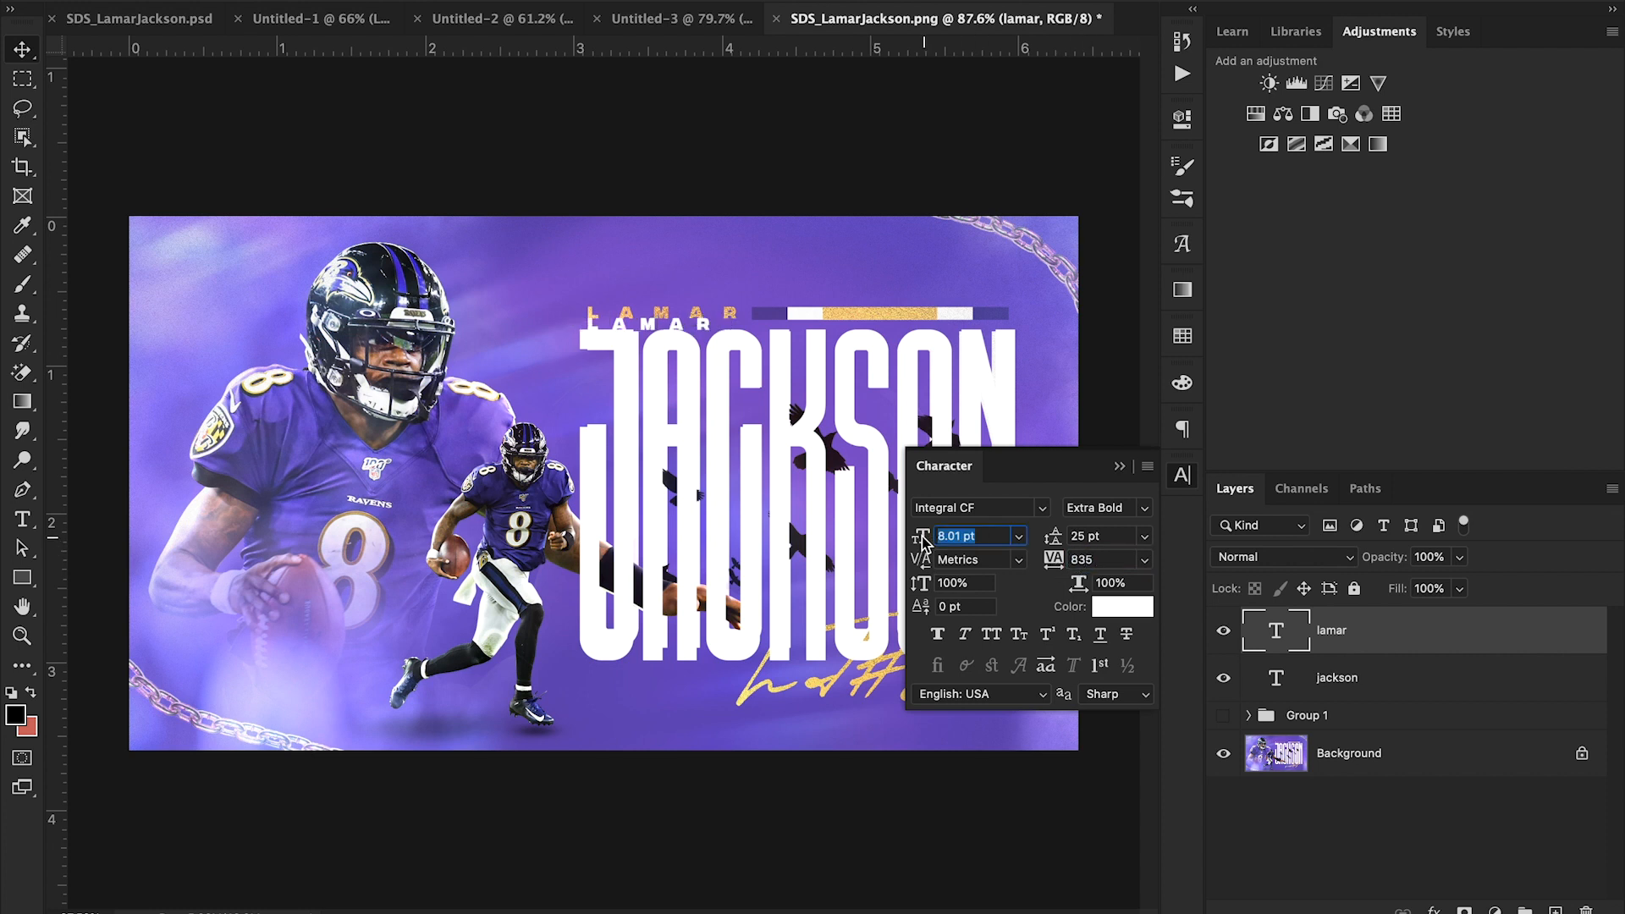
mouse_move(785, 457)
left_mouse_down()
mouse_move(789, 440)
mouse_move(806, 449)
left_mouse_up()
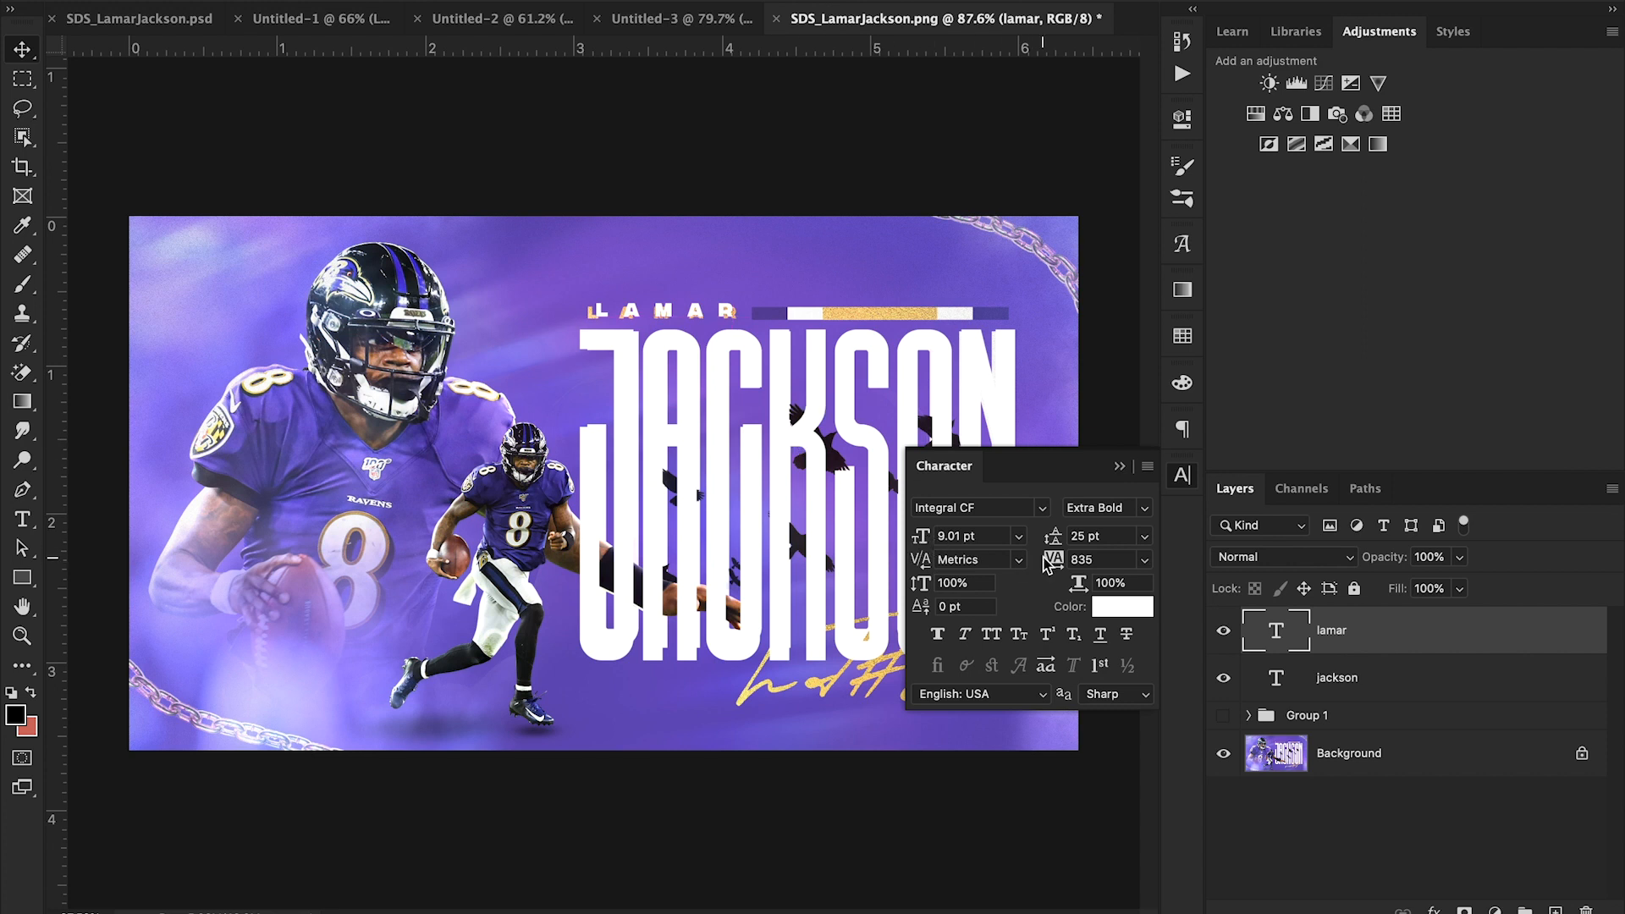
- Widen the LAMAR text's tracking to 1055 and hide its layer
left_click_drag(1055, 566, 1059, 566)
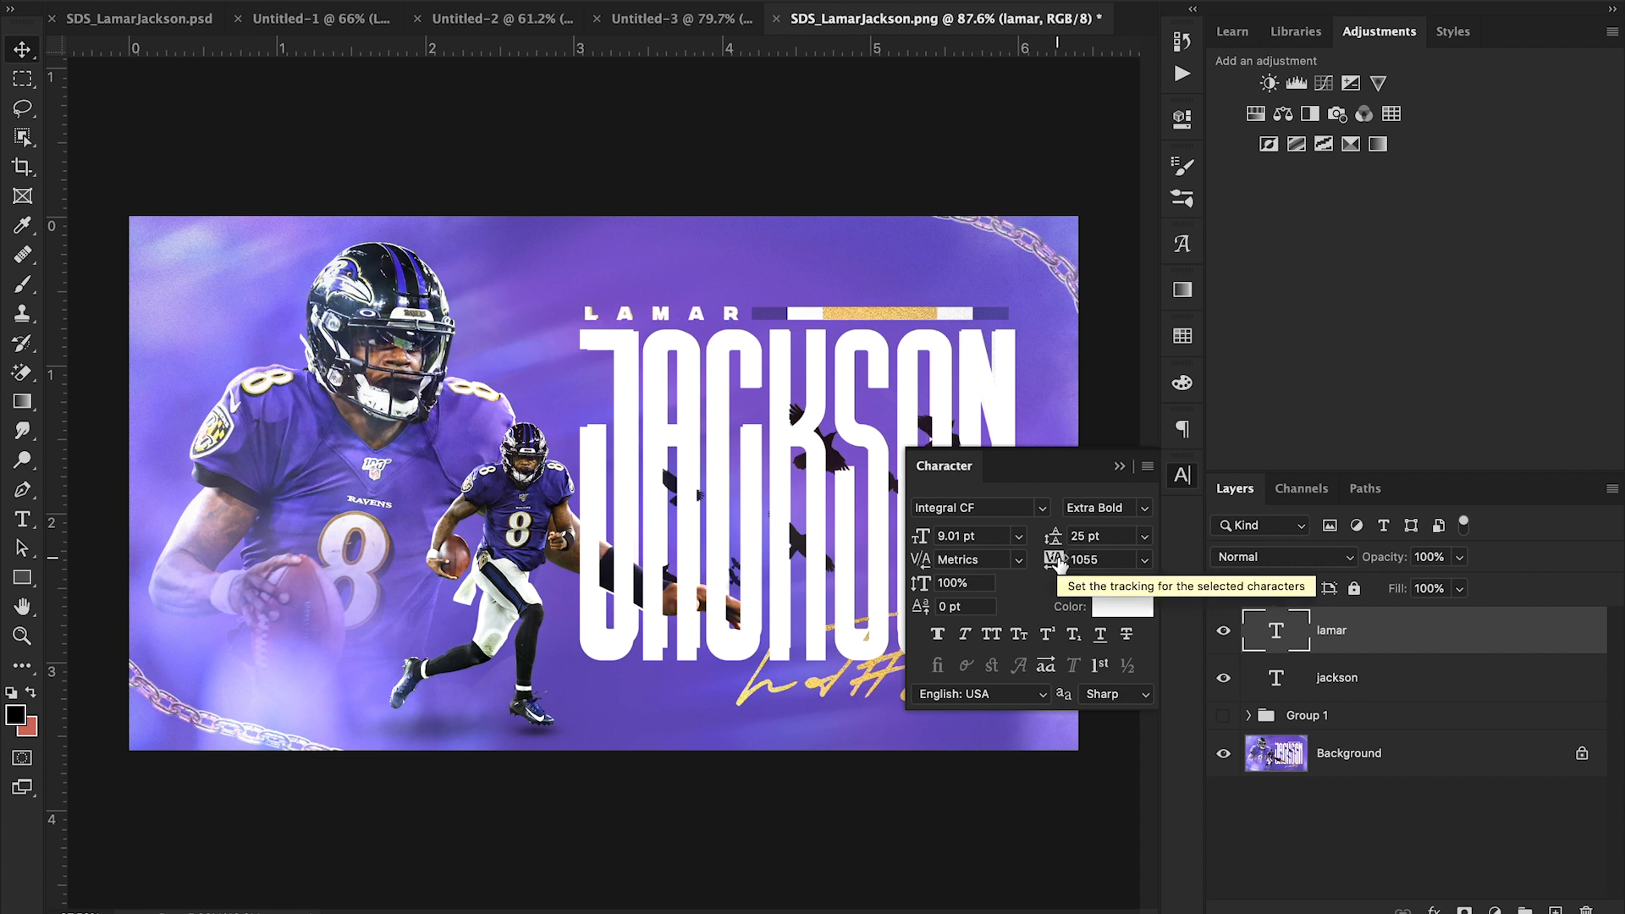
left_click(1119, 466)
left_click(1224, 635)
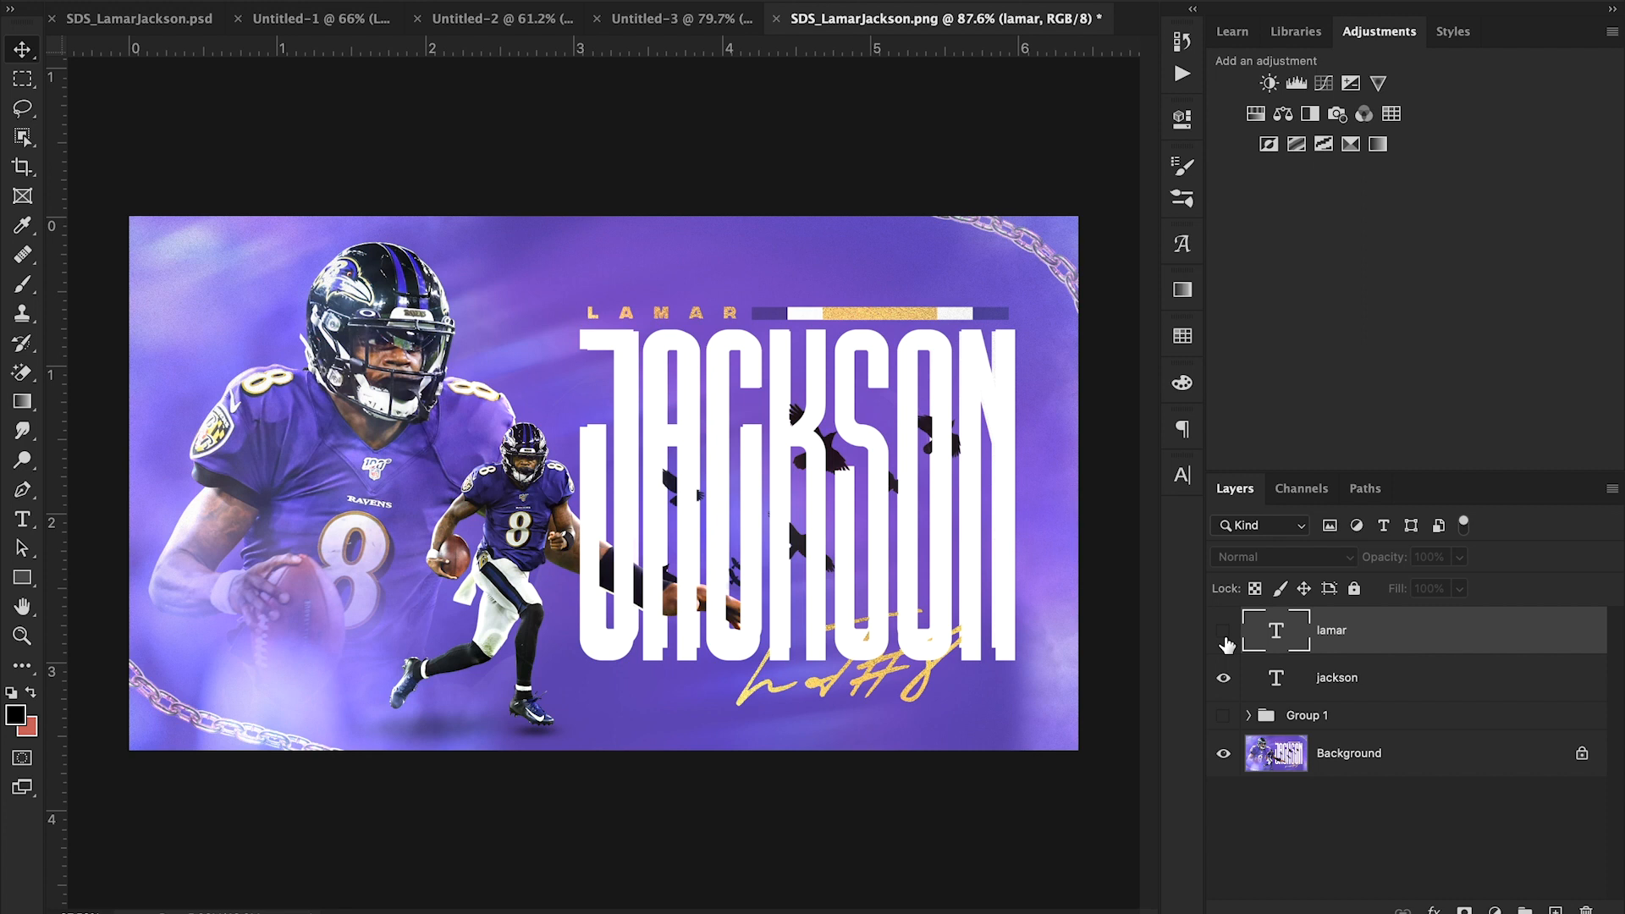
- Draw a 519 × 27 px rectangle covering the original multicoloured bar above the JACKSON title
left_click(23, 579)
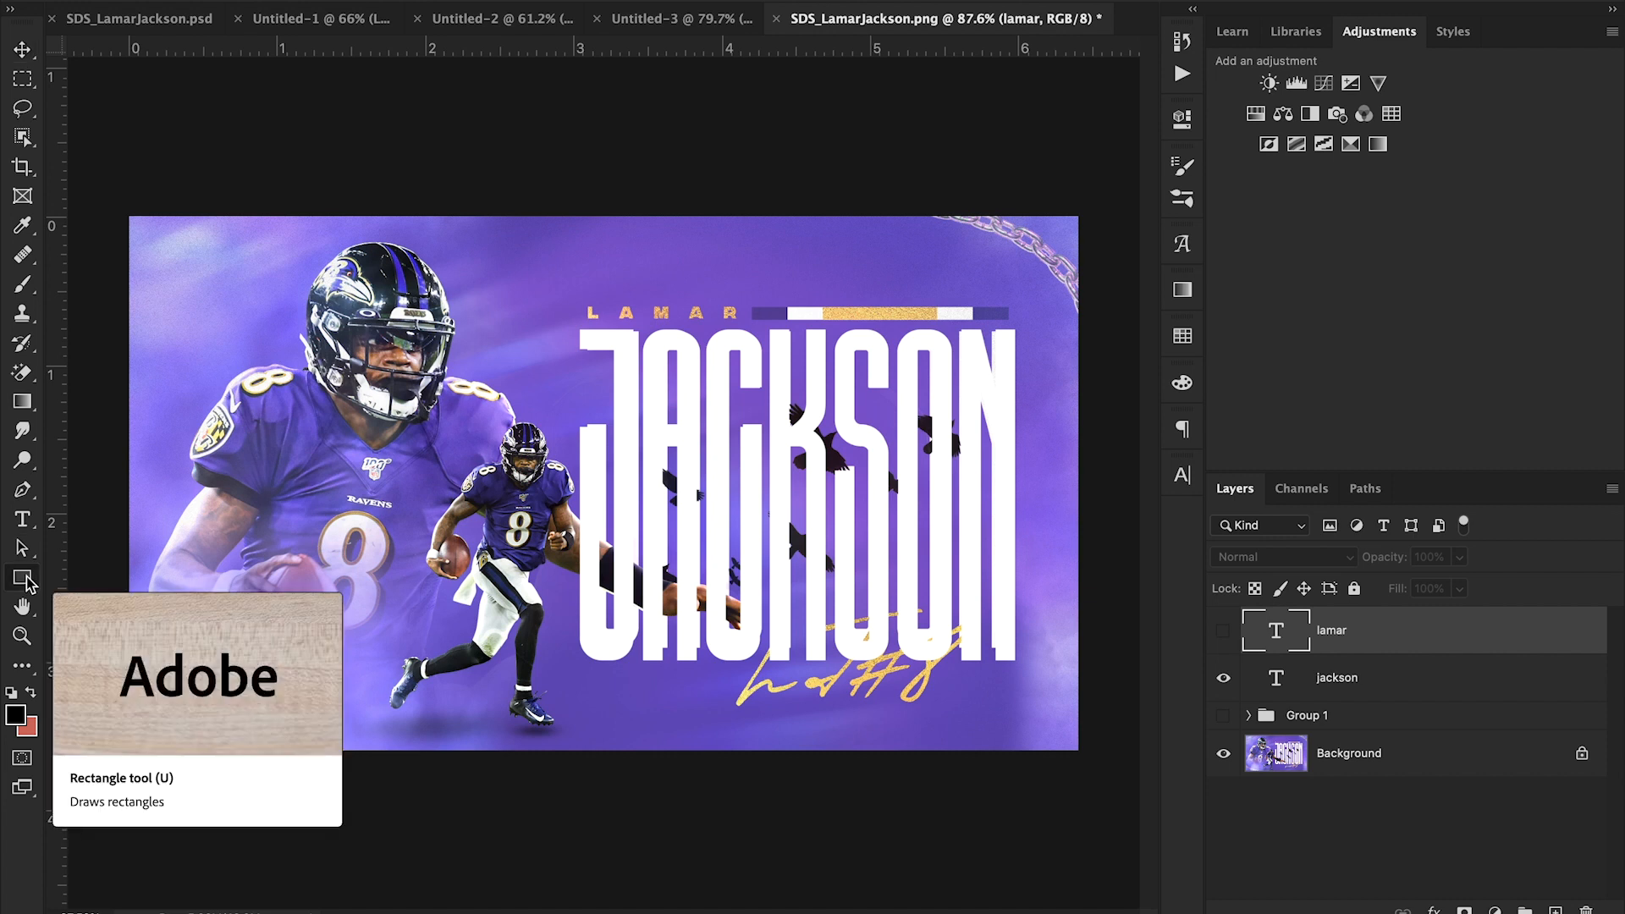
left_click(22, 634)
left_click_drag(909, 311, 1027, 308)
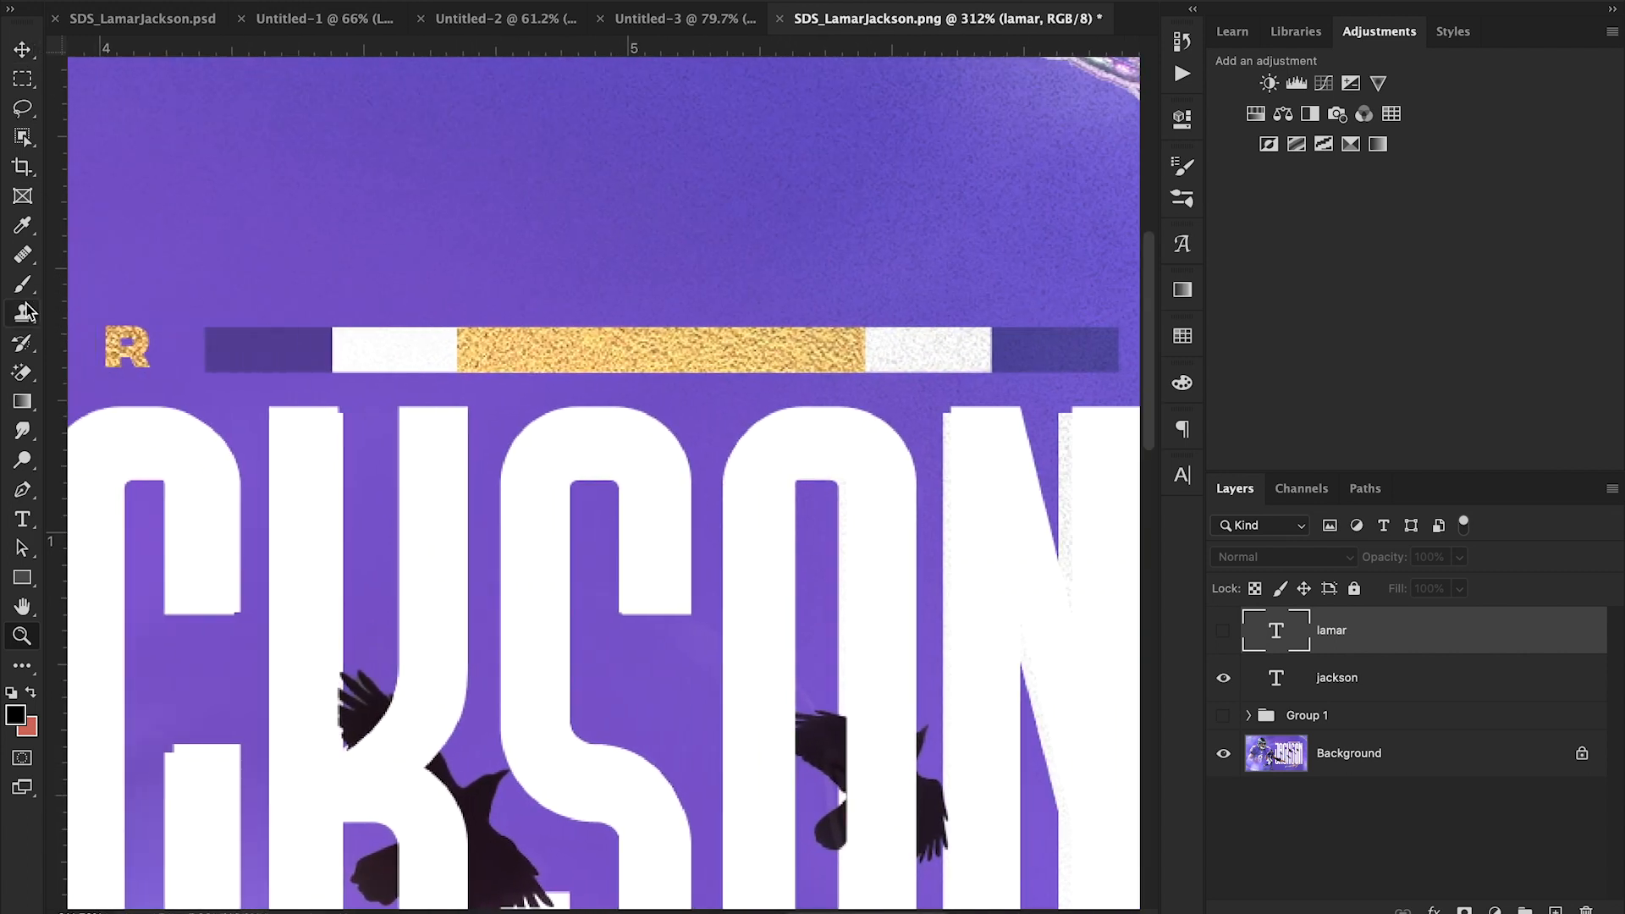
left_click(22, 578)
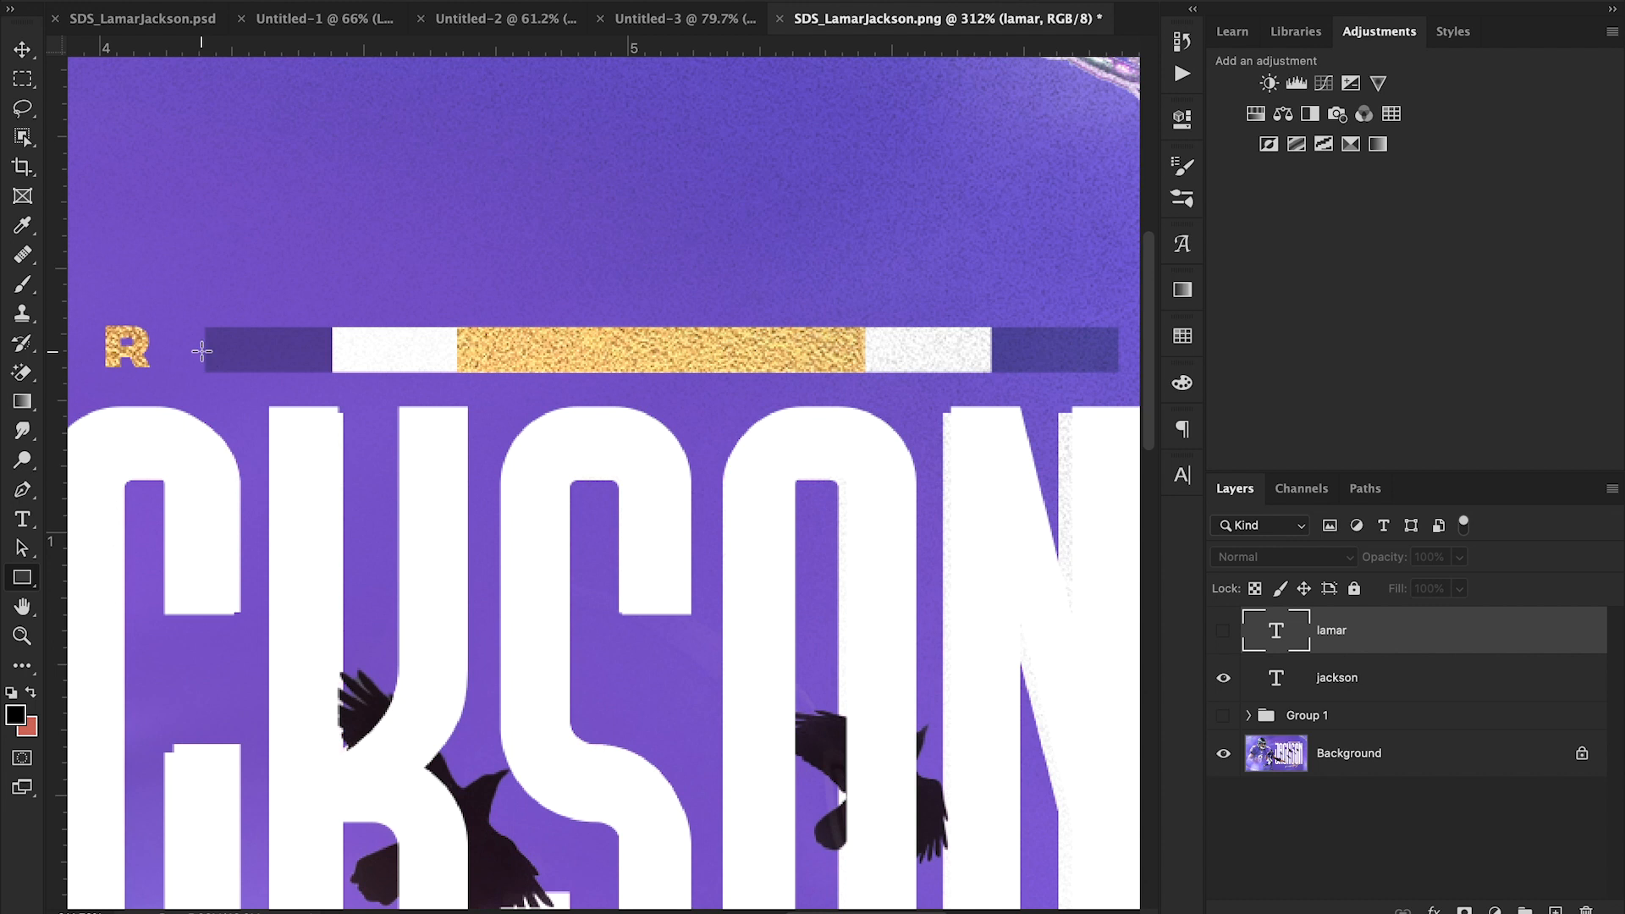
left_click_drag(206, 327, 1115, 371)
left_click(11, 53)
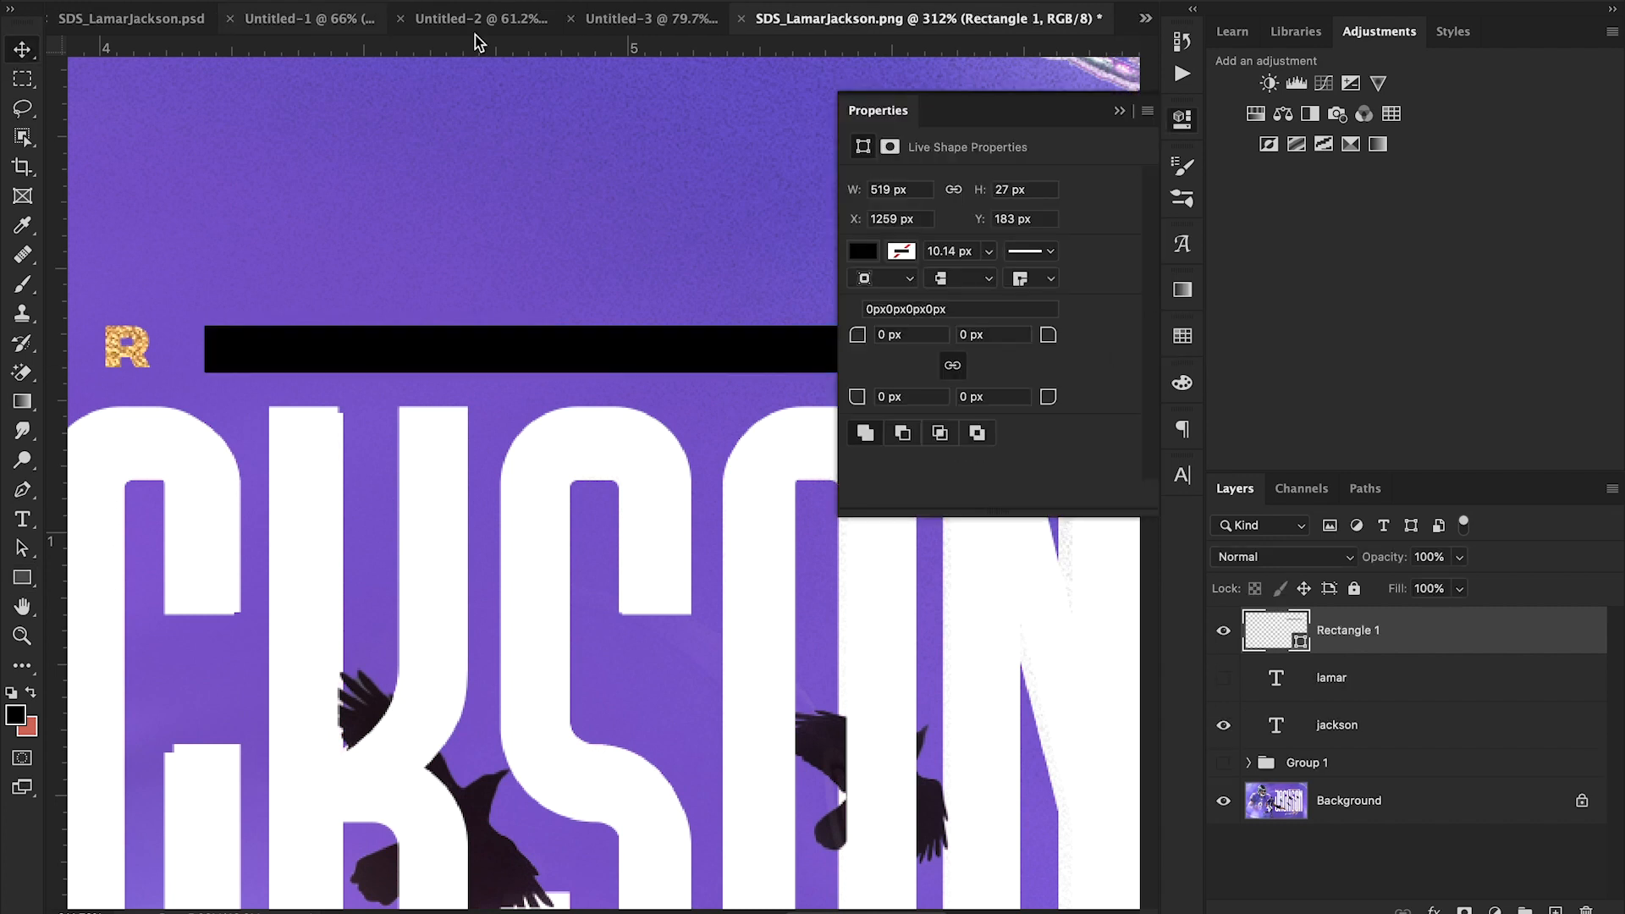
- Fill Rectangle 1 with the dark purple sampled from the first segment of the original bar
left_click(1118, 111)
left_click(1224, 635)
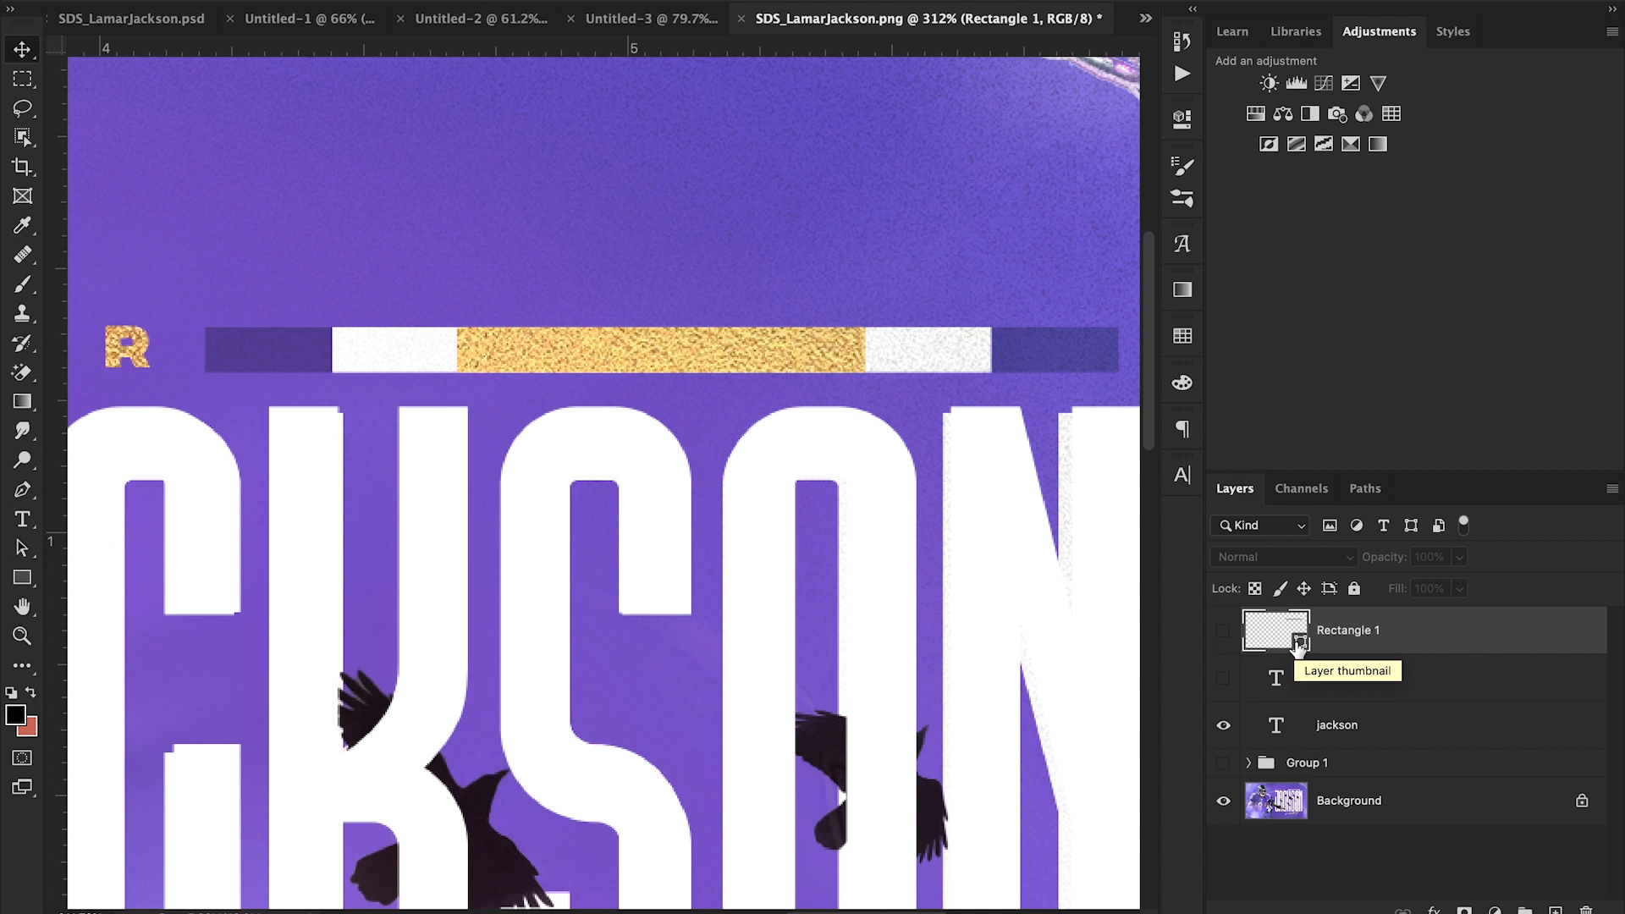
double_click(1299, 645)
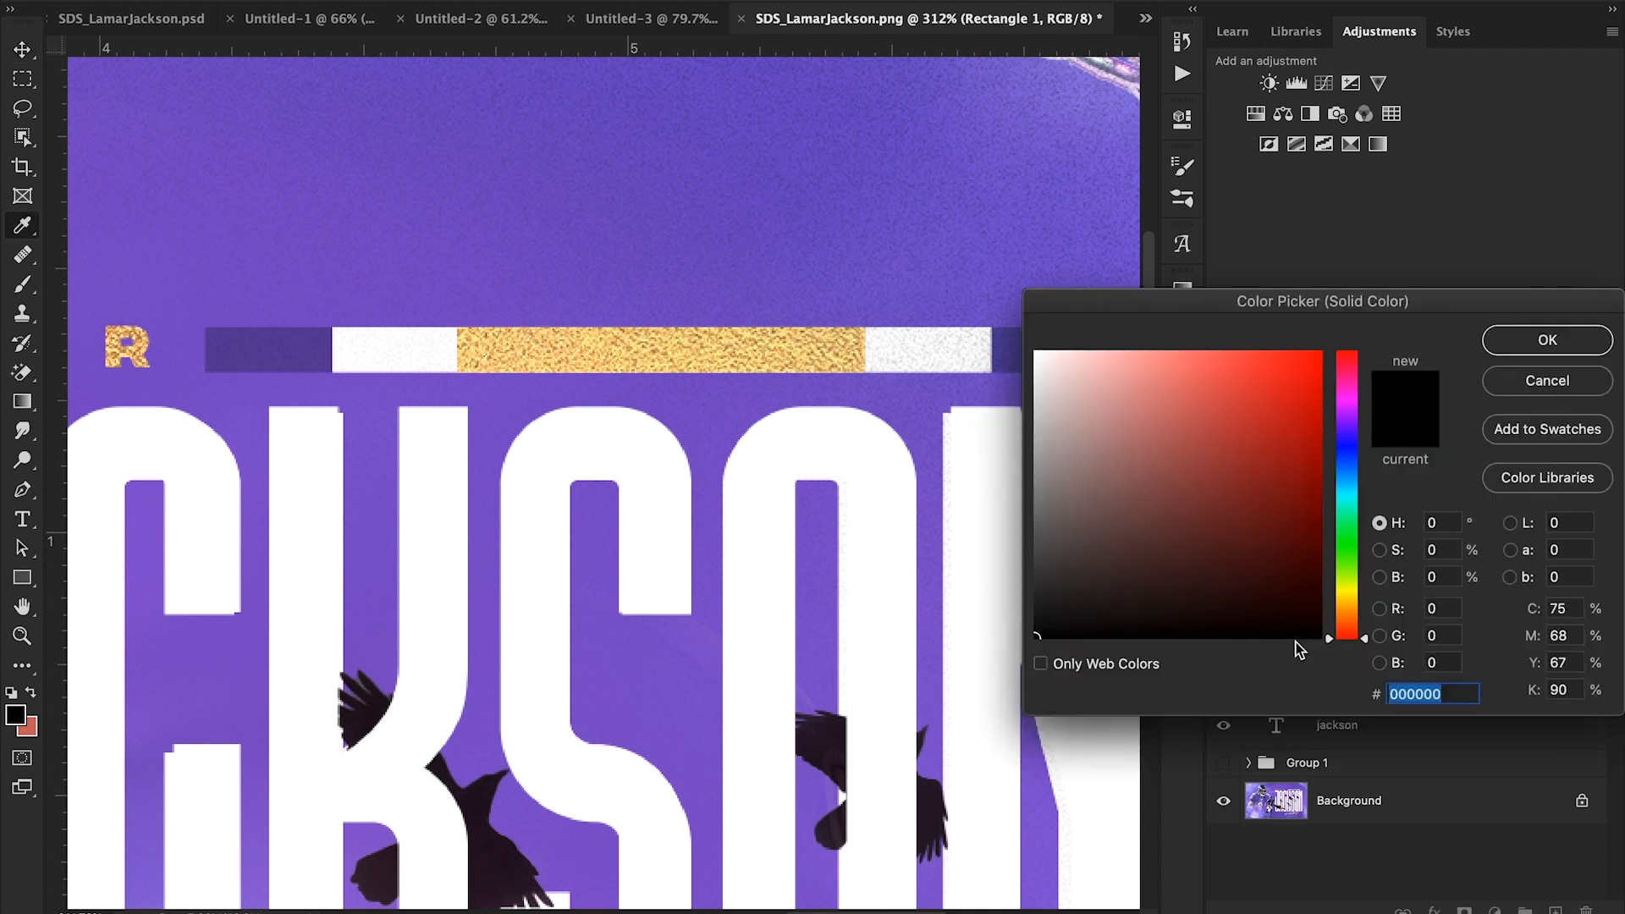
left_click(264, 369)
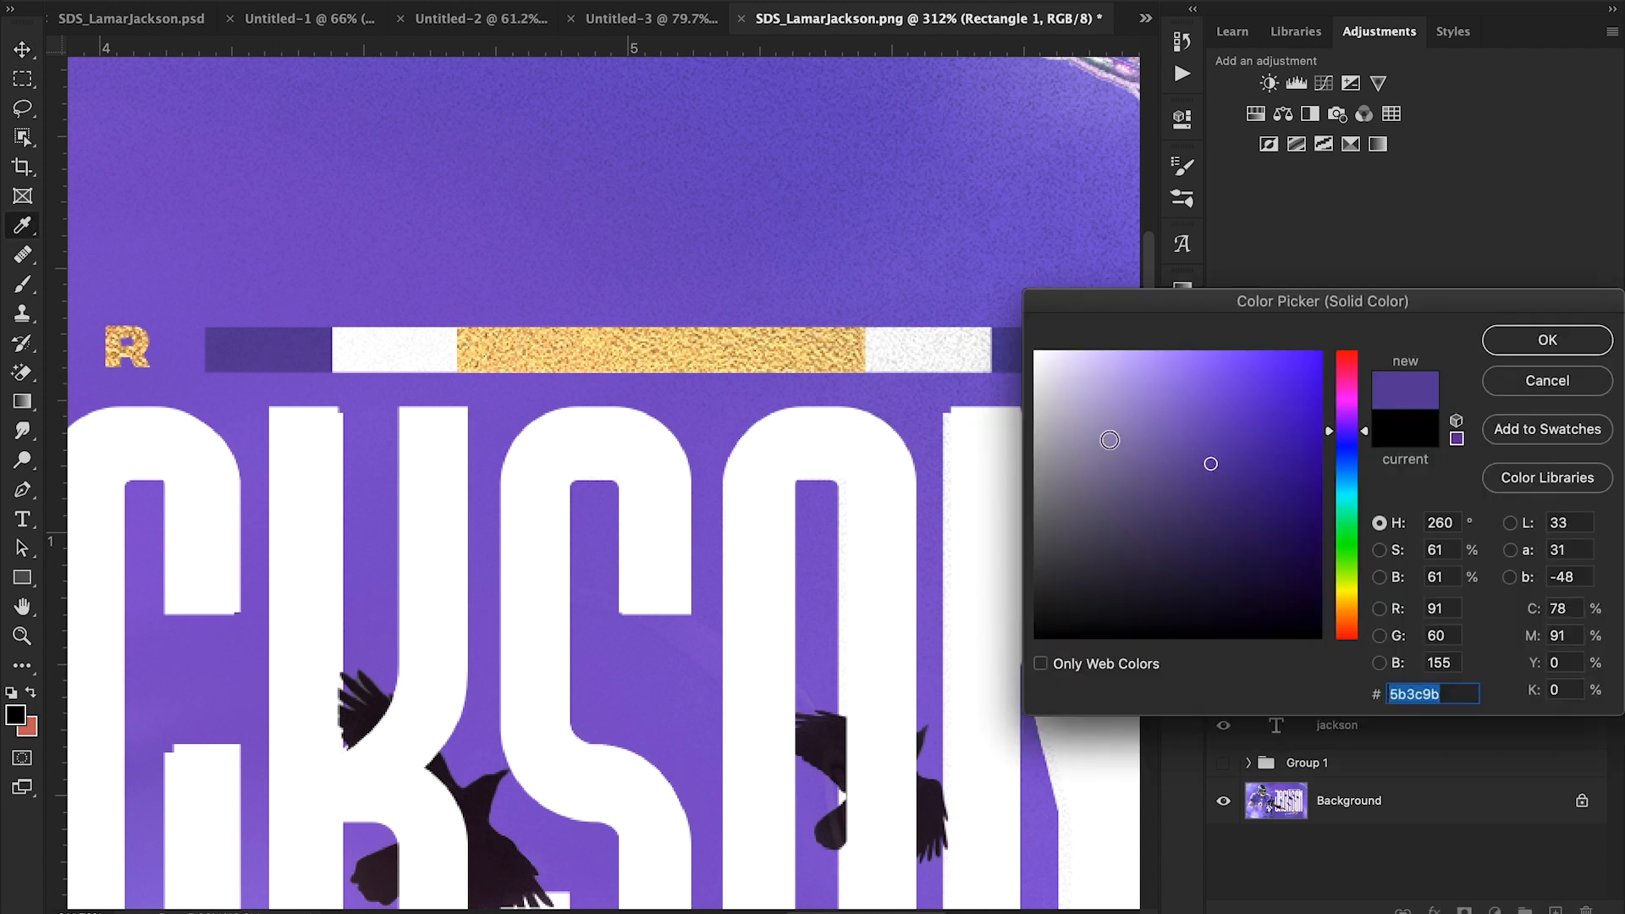
left_click(1504, 346)
left_click(1224, 631)
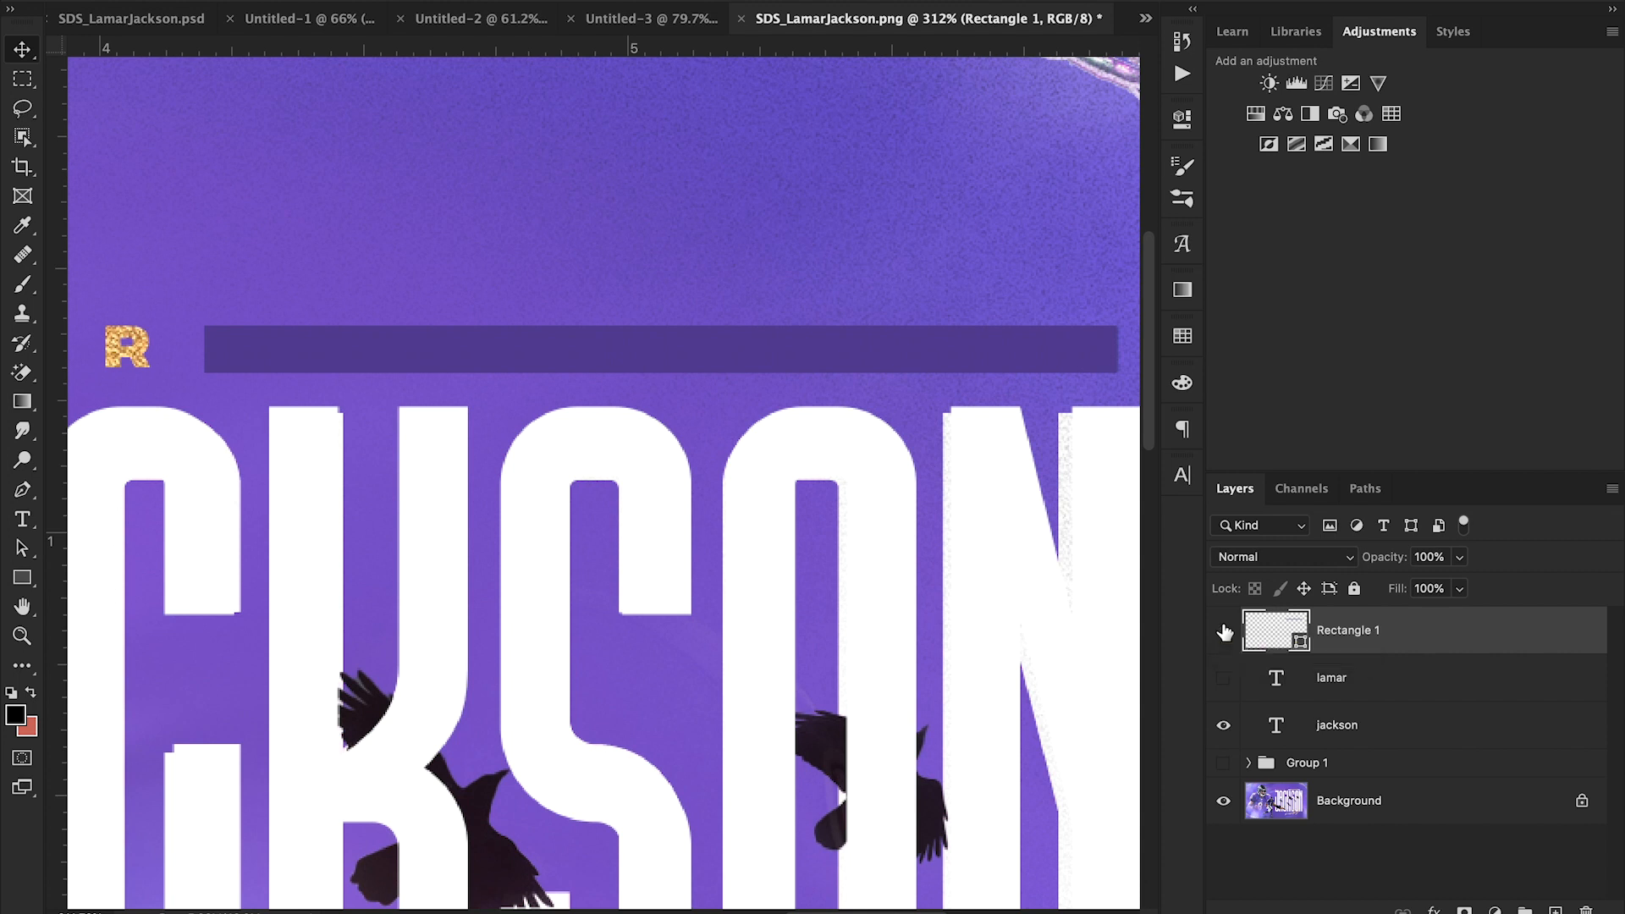
- Hide Rectangle 1 and draw a taller 377 × 86 px rectangle spanning the original bar's white and gold segments
left_click(1223, 631)
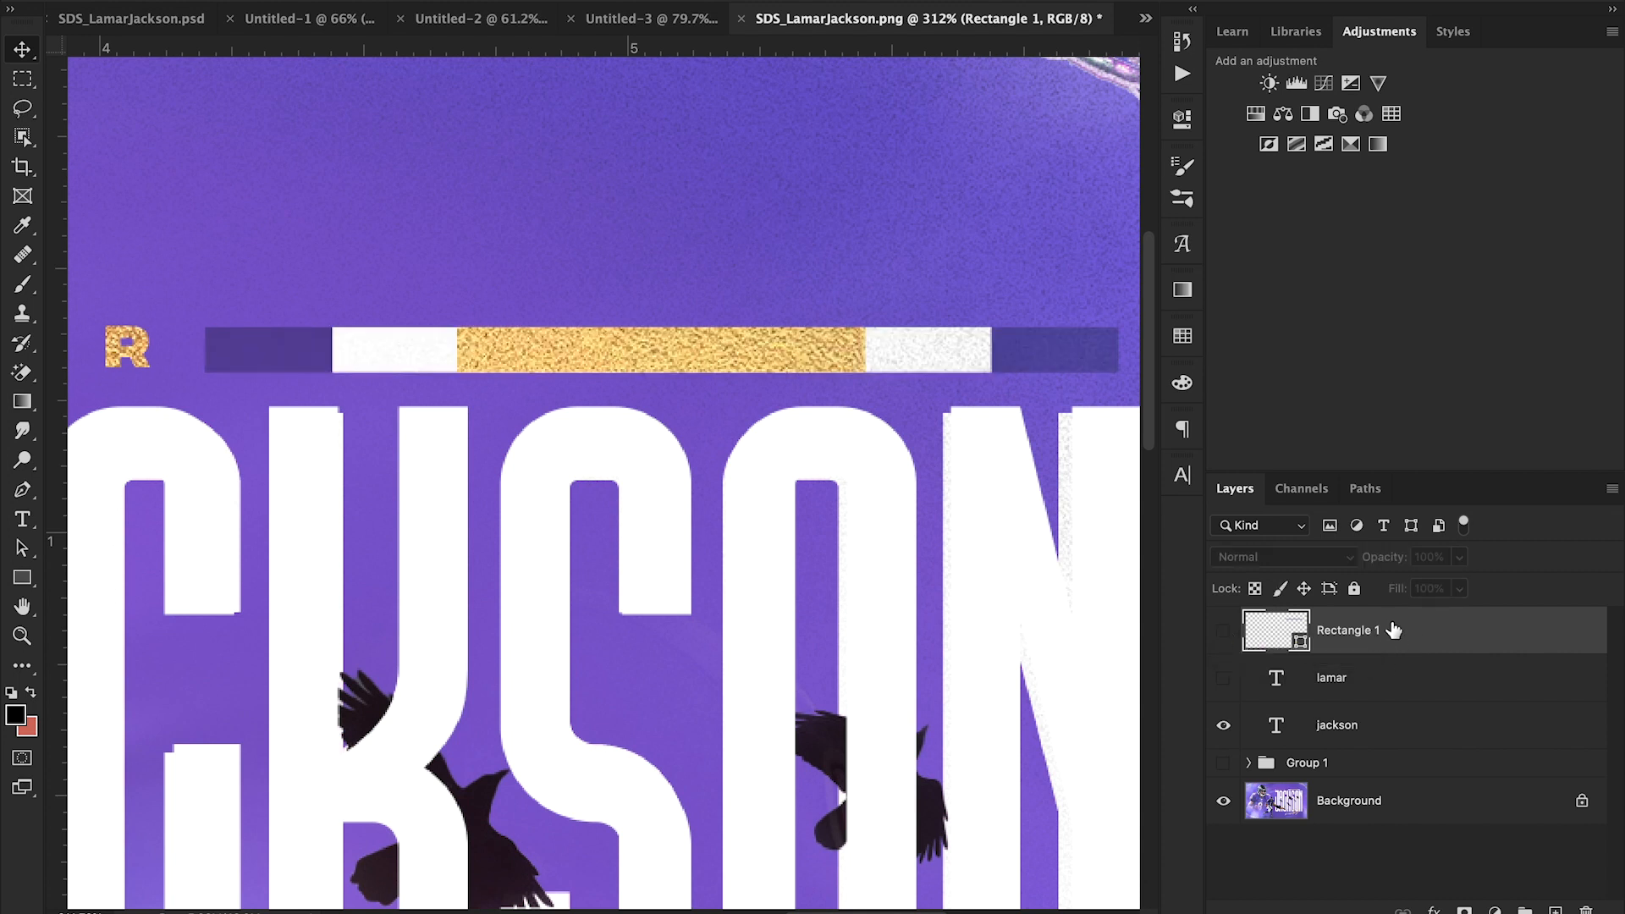
left_click(23, 577)
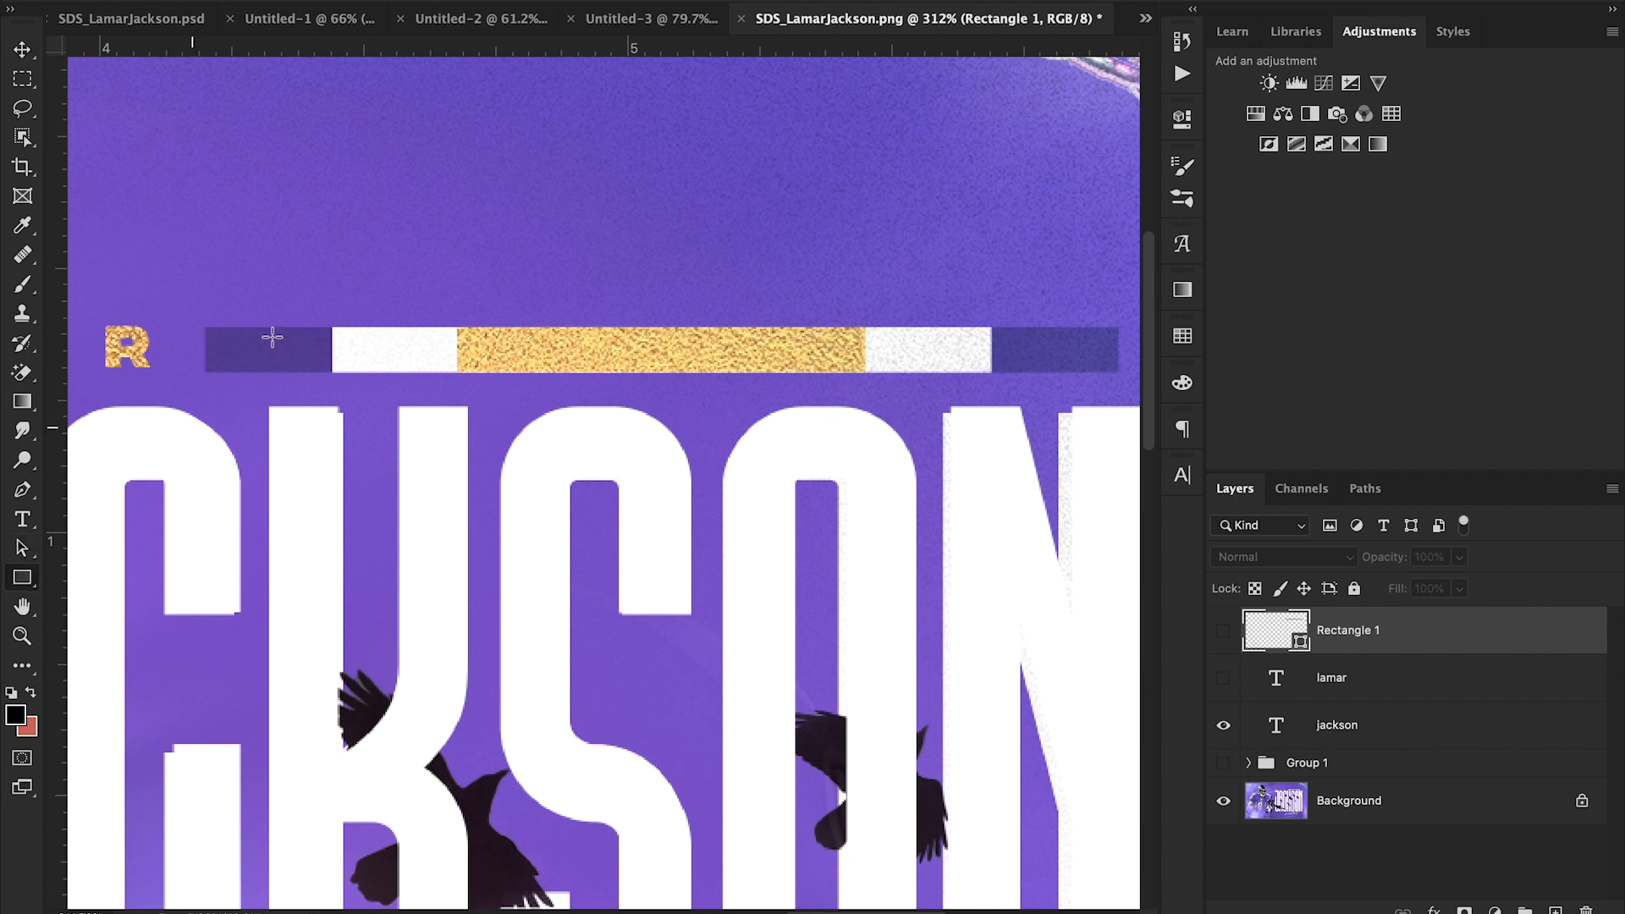
left_click_drag(330, 282, 990, 432)
left_click(24, 50)
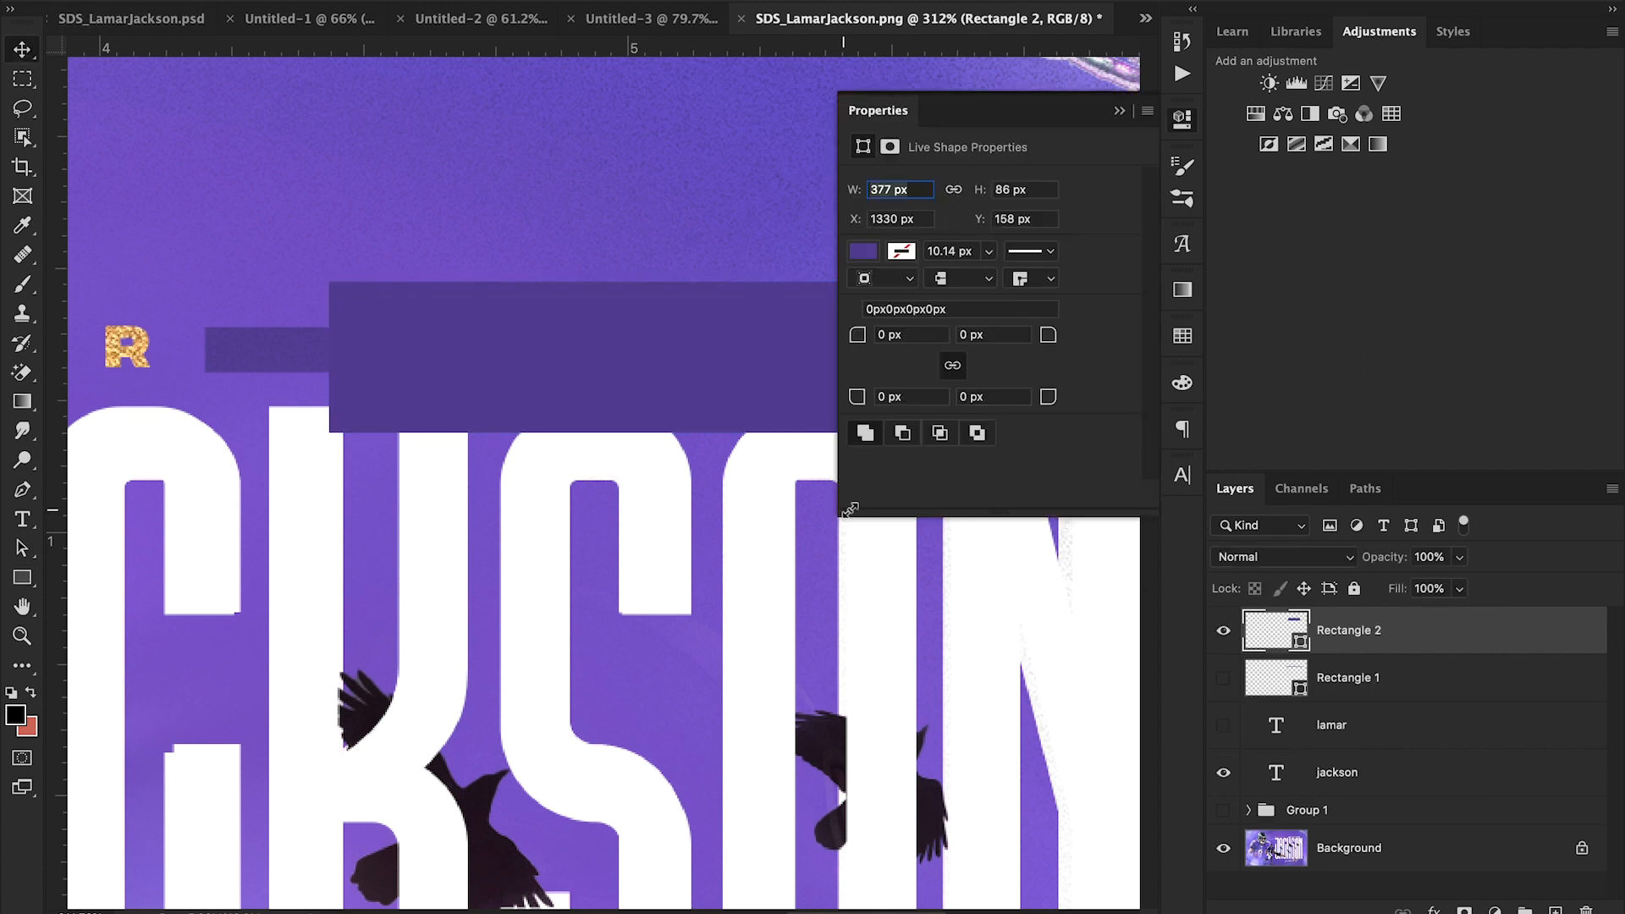
- Fill Rectangle 2 with white (ffffff), then show Rectangle 1 and clip Rectangle 2 to it
double_click(1301, 650)
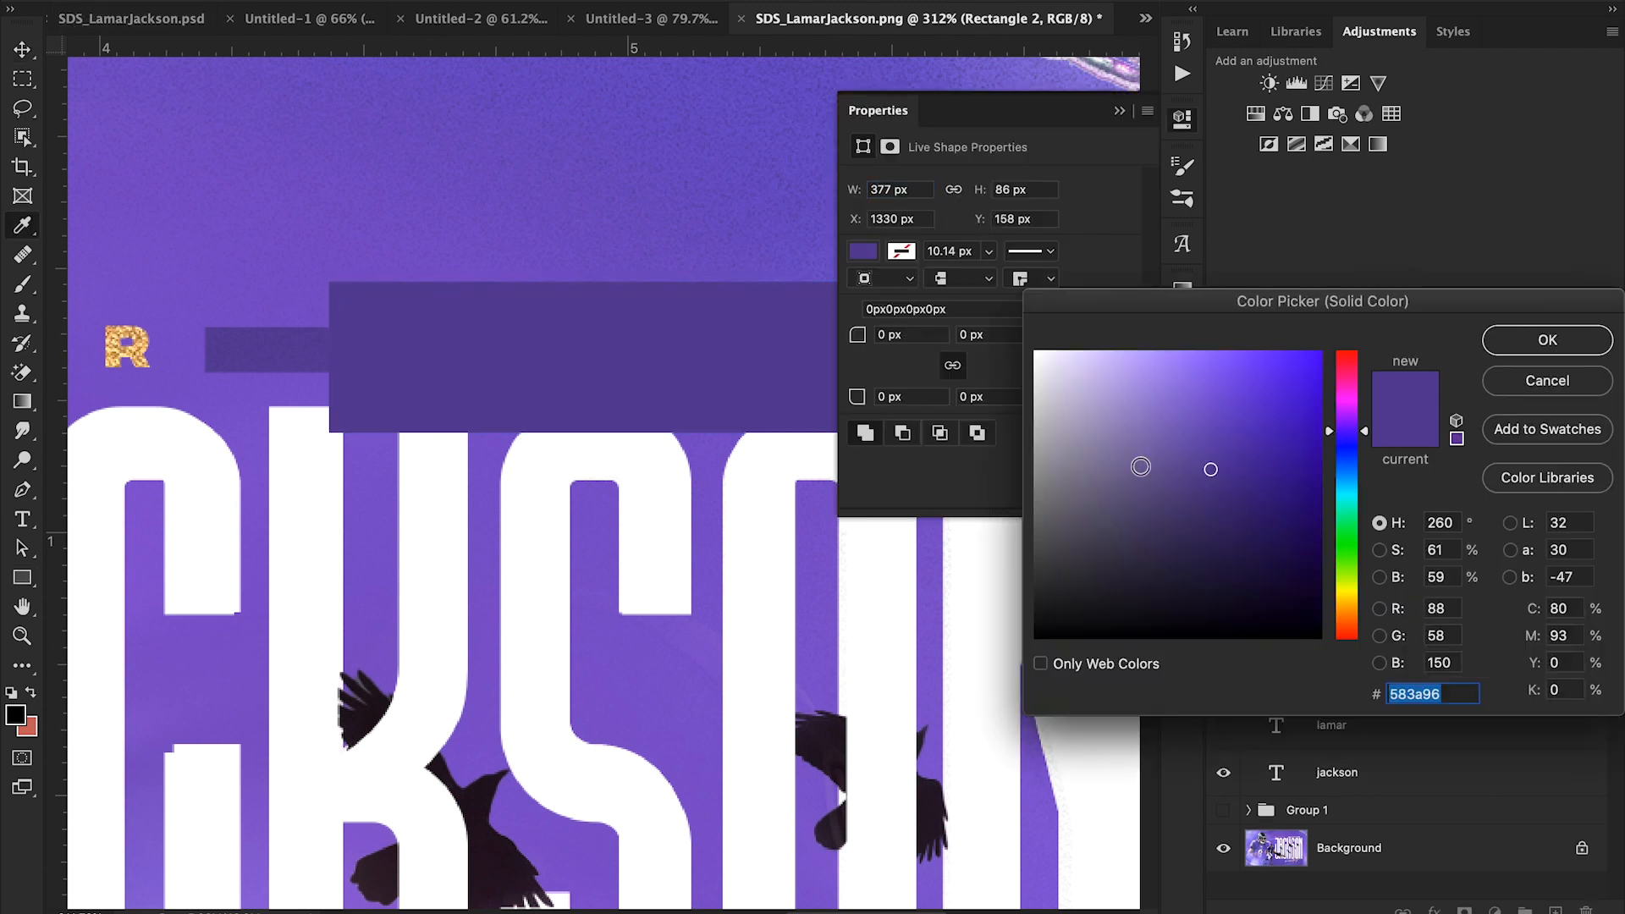
left_click_drag(1131, 465, 959, 264)
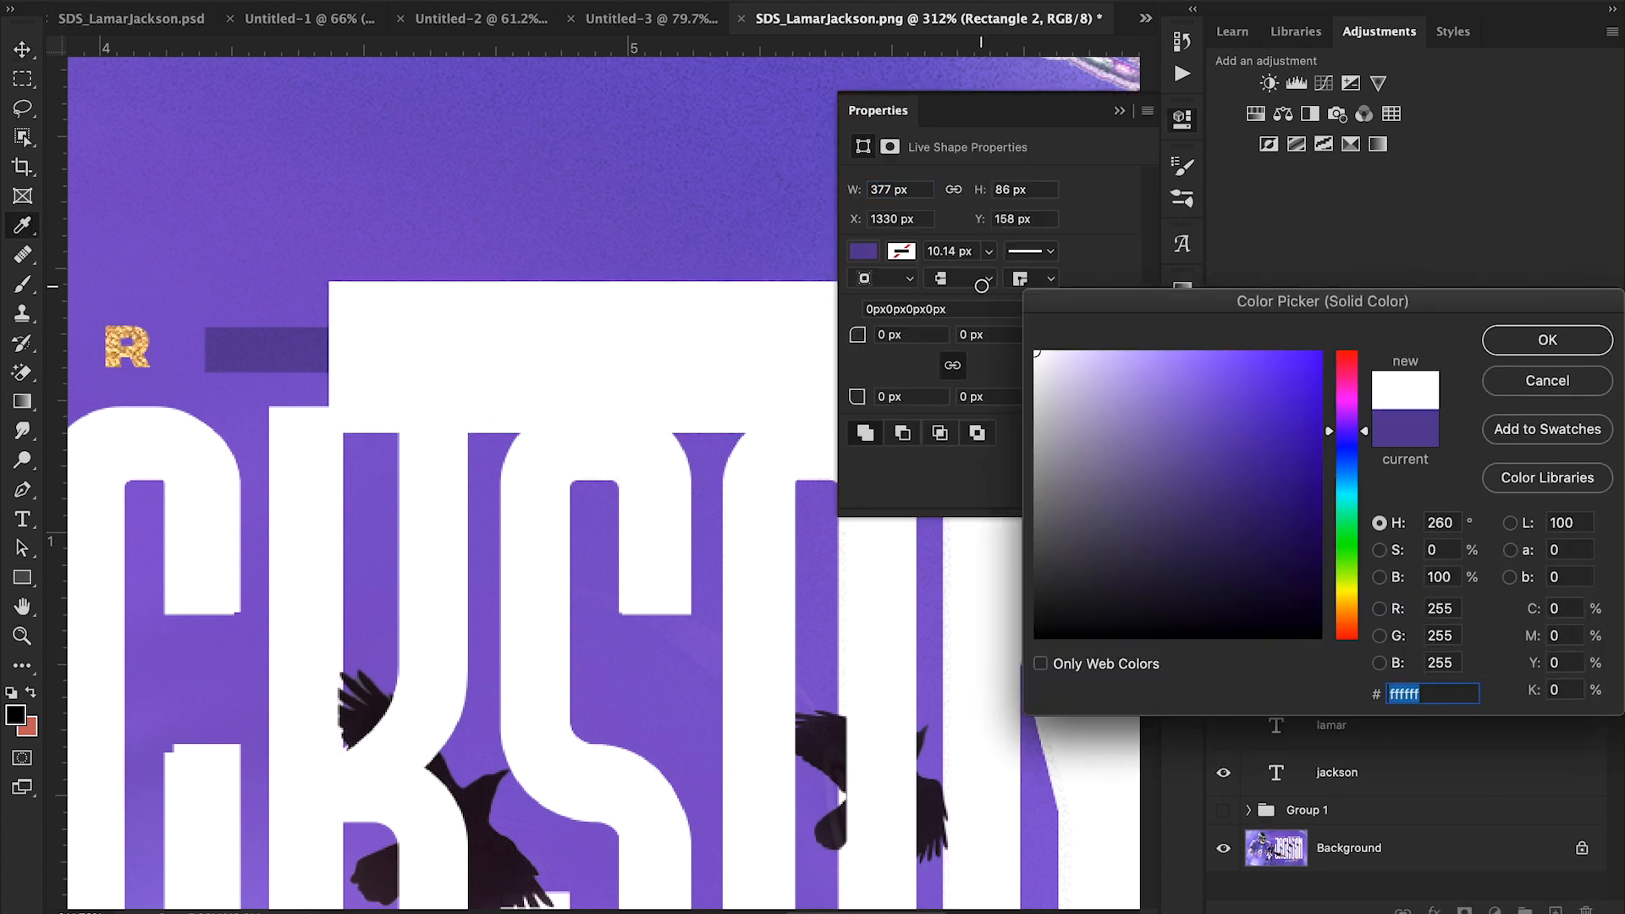
left_click(1498, 339)
left_click(1120, 111)
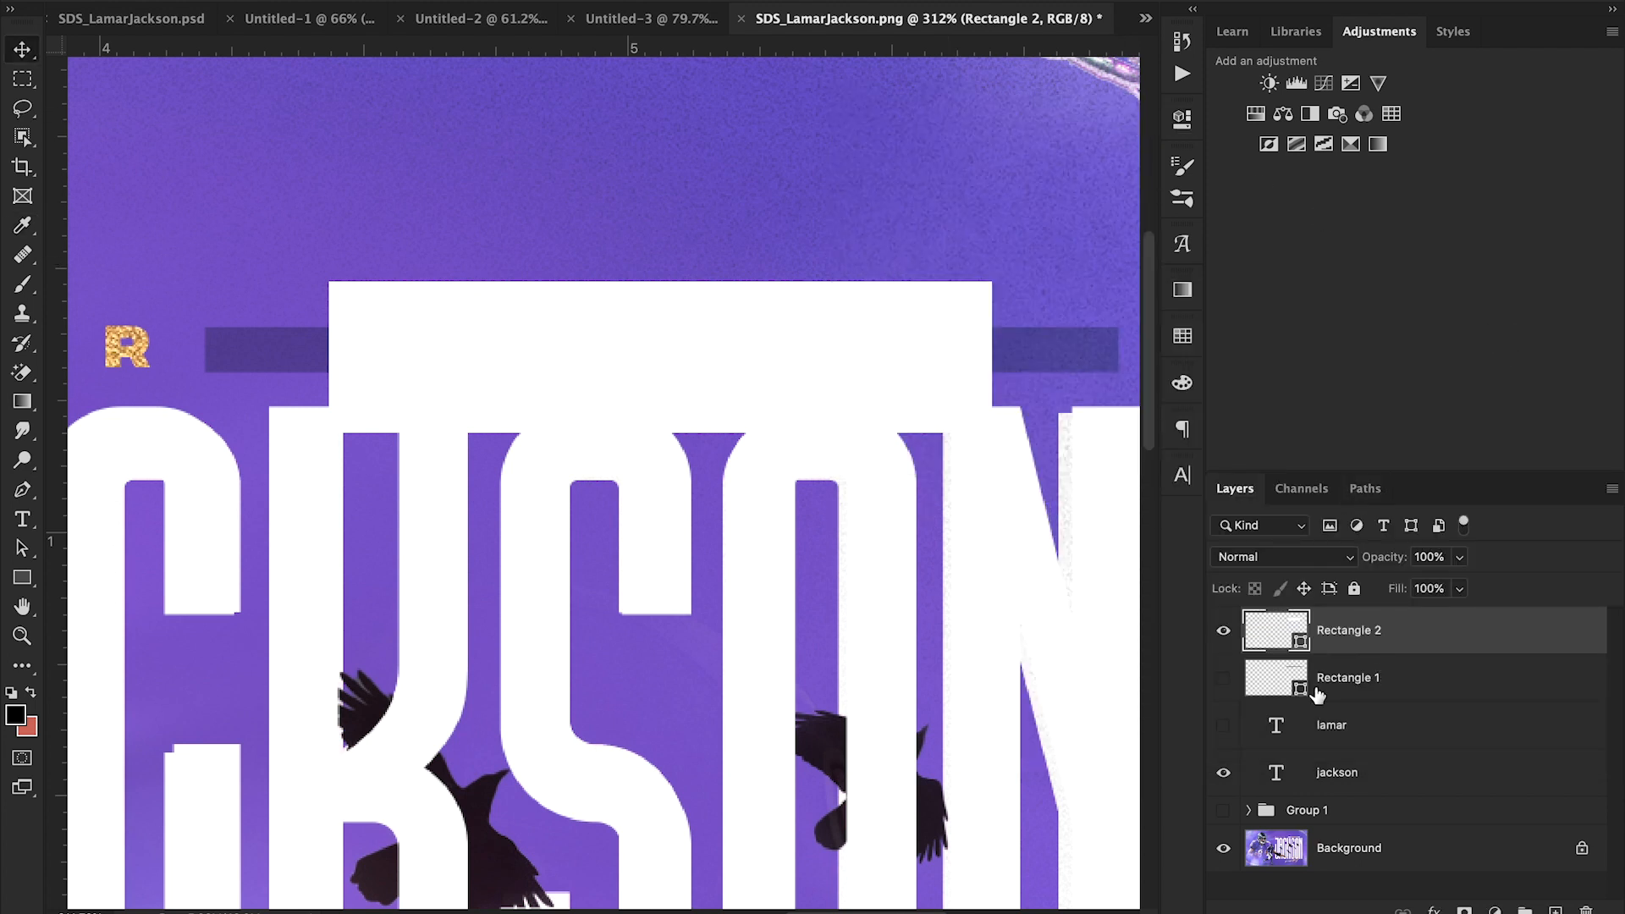
left_click(1224, 680)
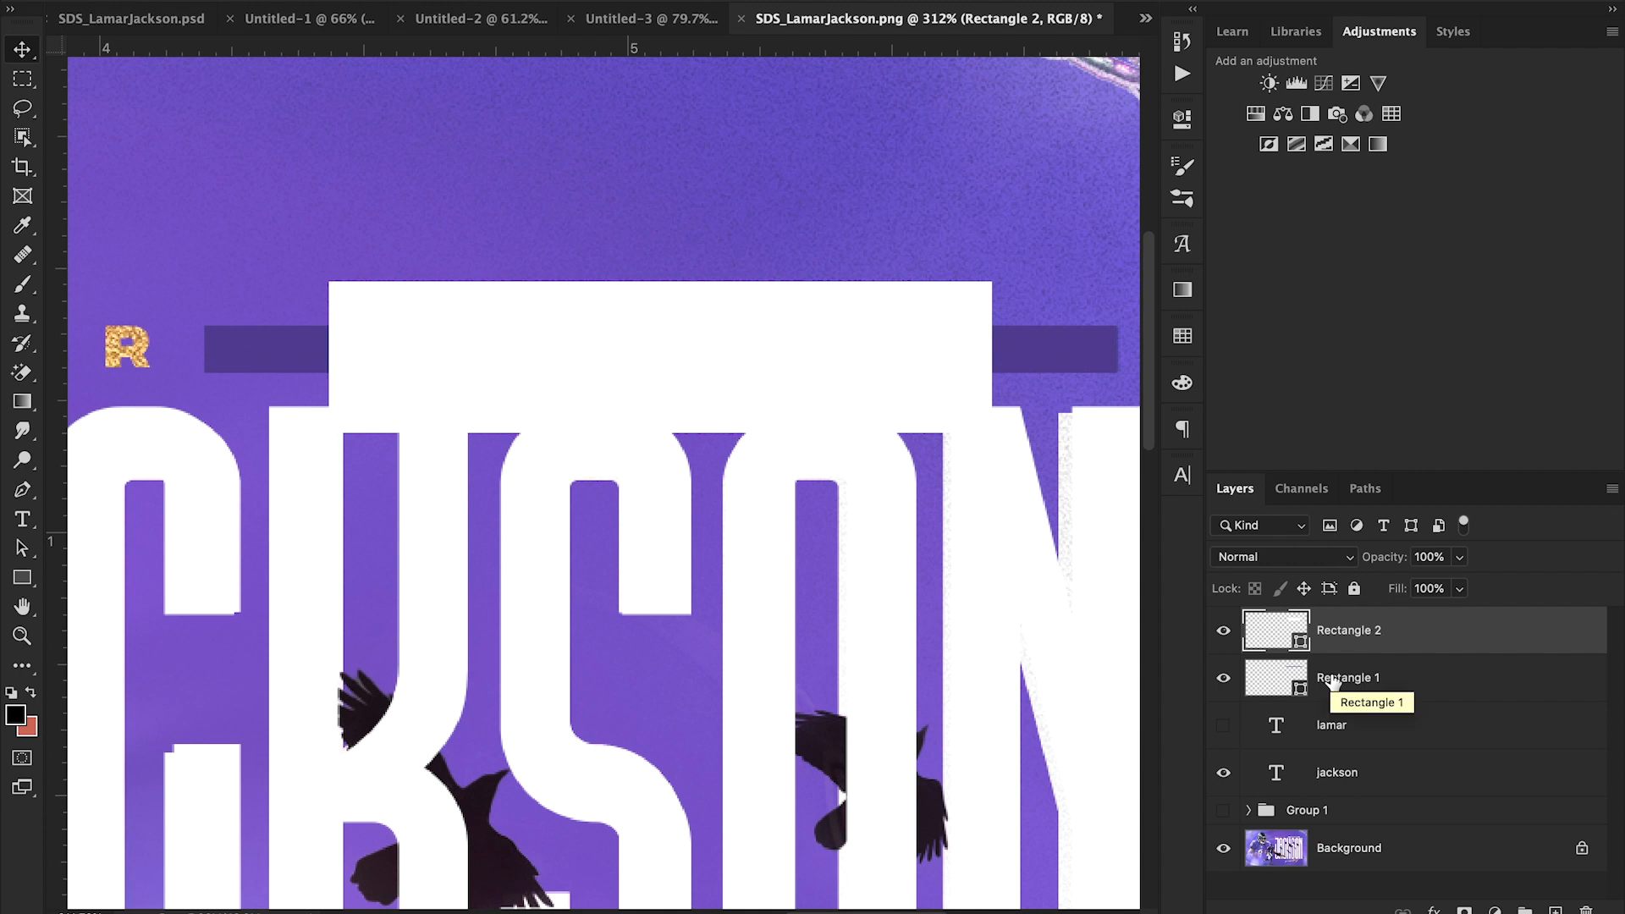
left_click(1389, 657, "alt")
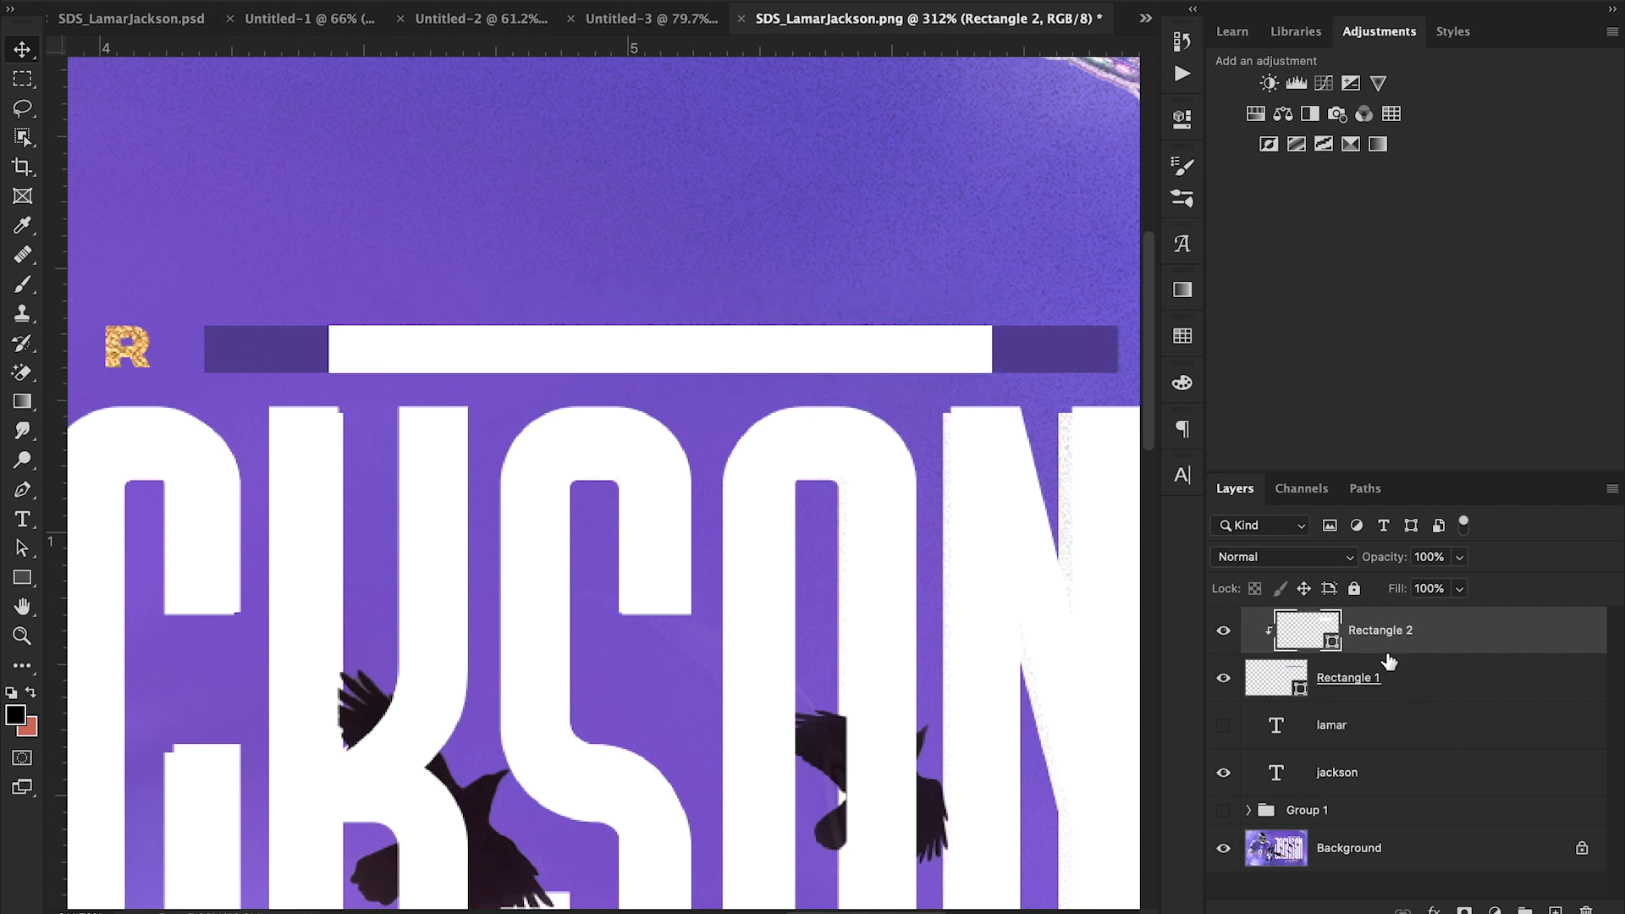
- Hide Rectangle 1 and draw a 233 × 101 px rectangle on a new layer, spanning the original bar's gold segment
left_click(1223, 678)
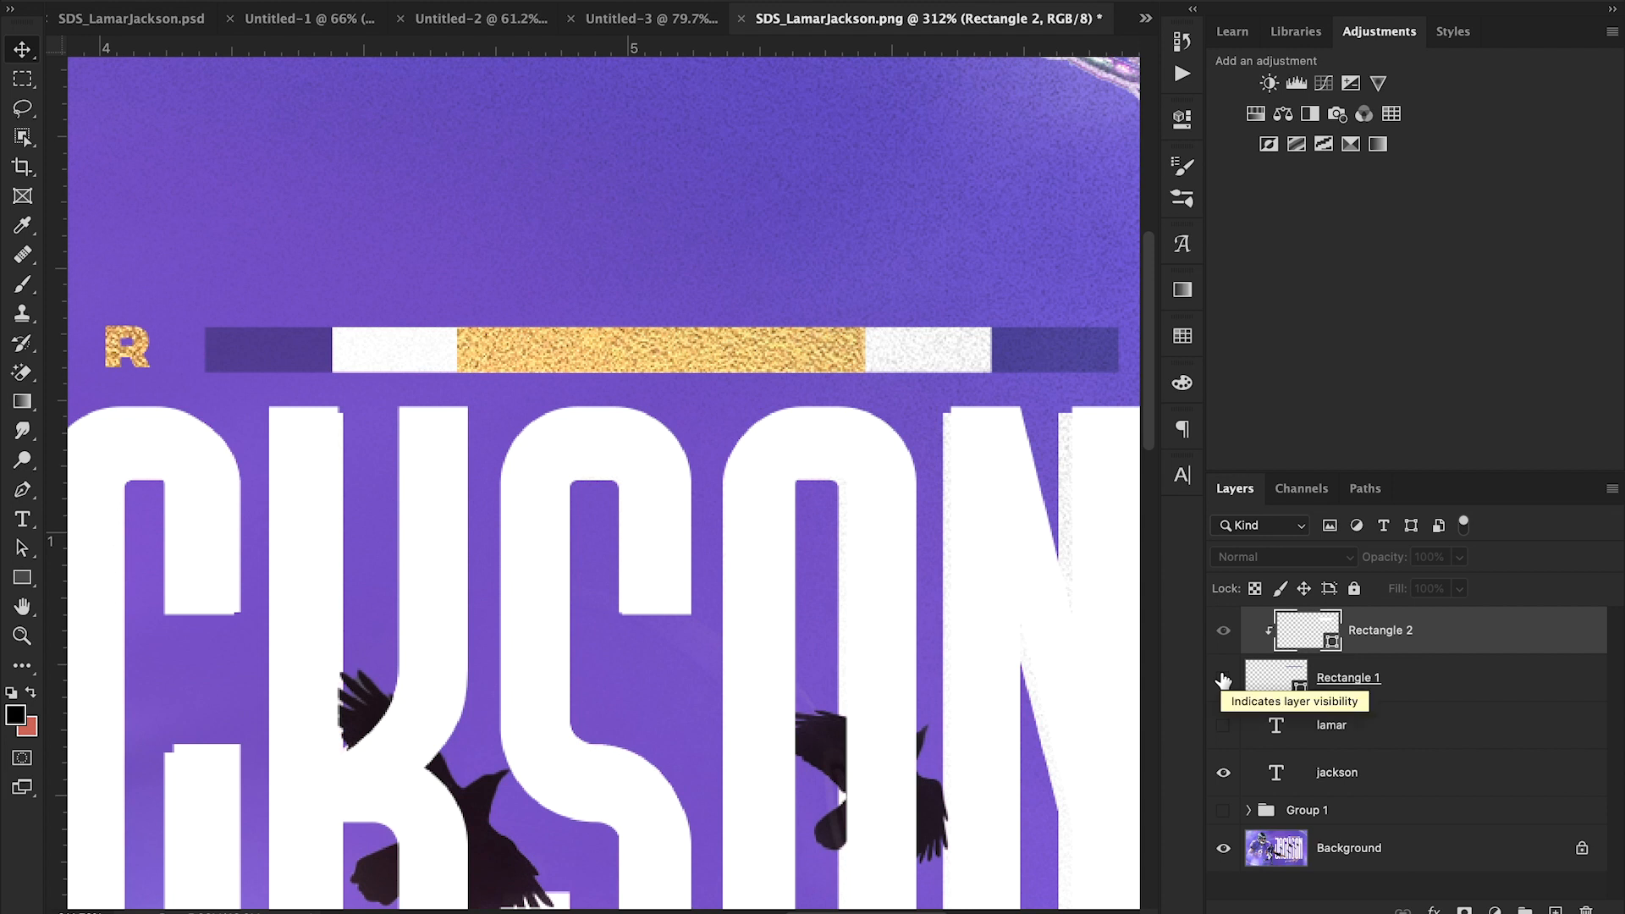
left_click(22, 577)
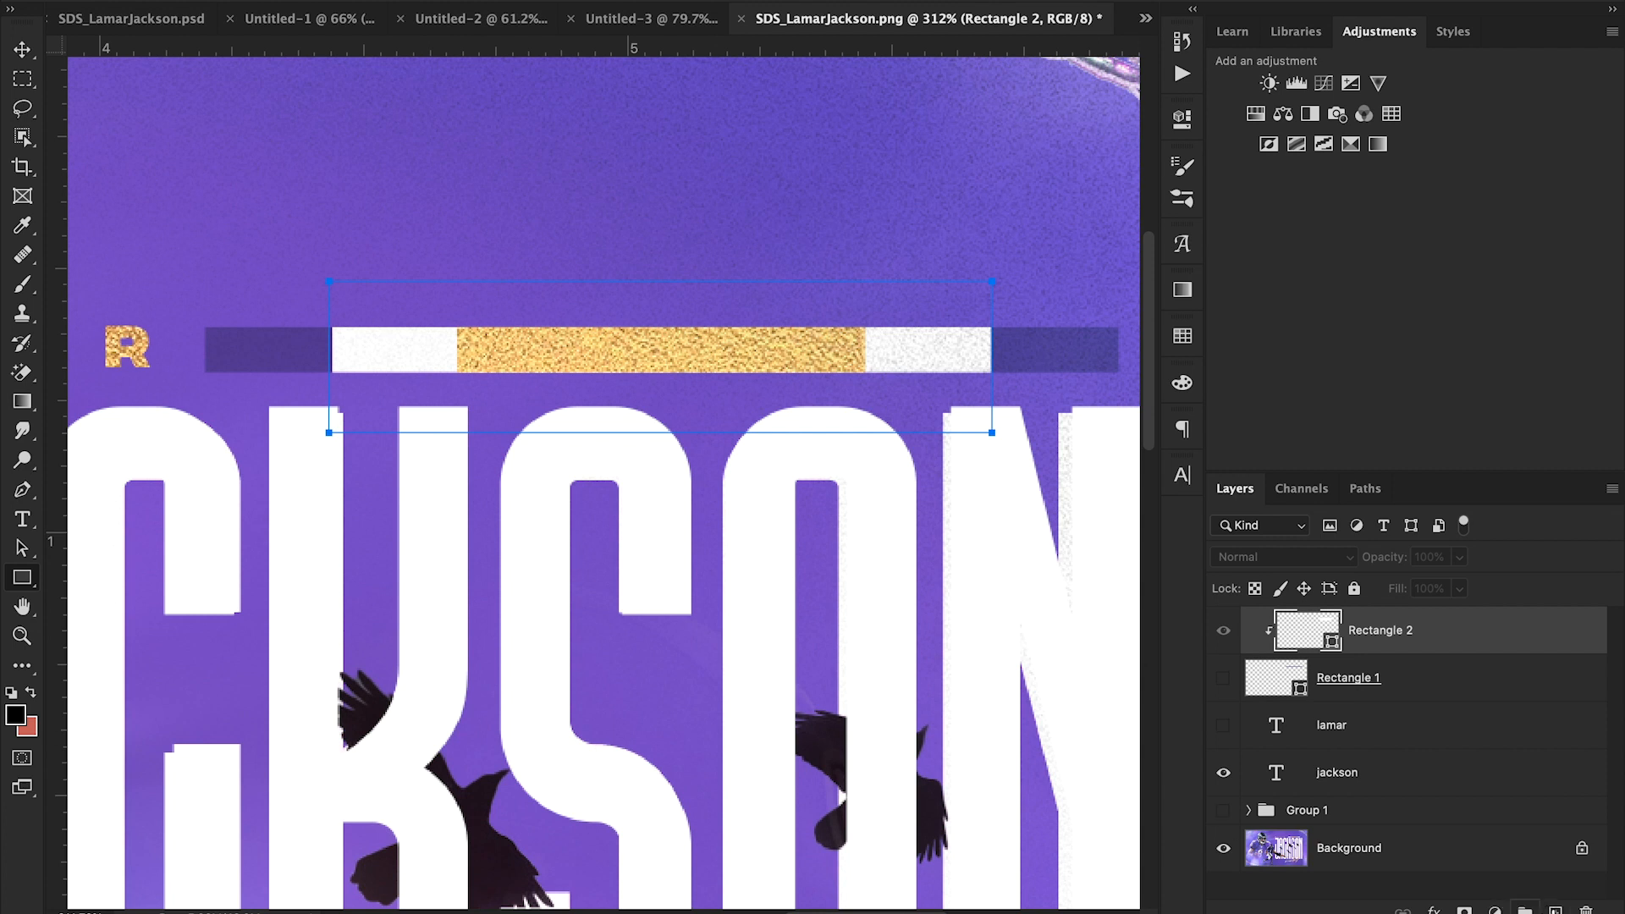
left_click(1556, 910)
left_click_drag(455, 290, 864, 466)
left_click(19, 53)
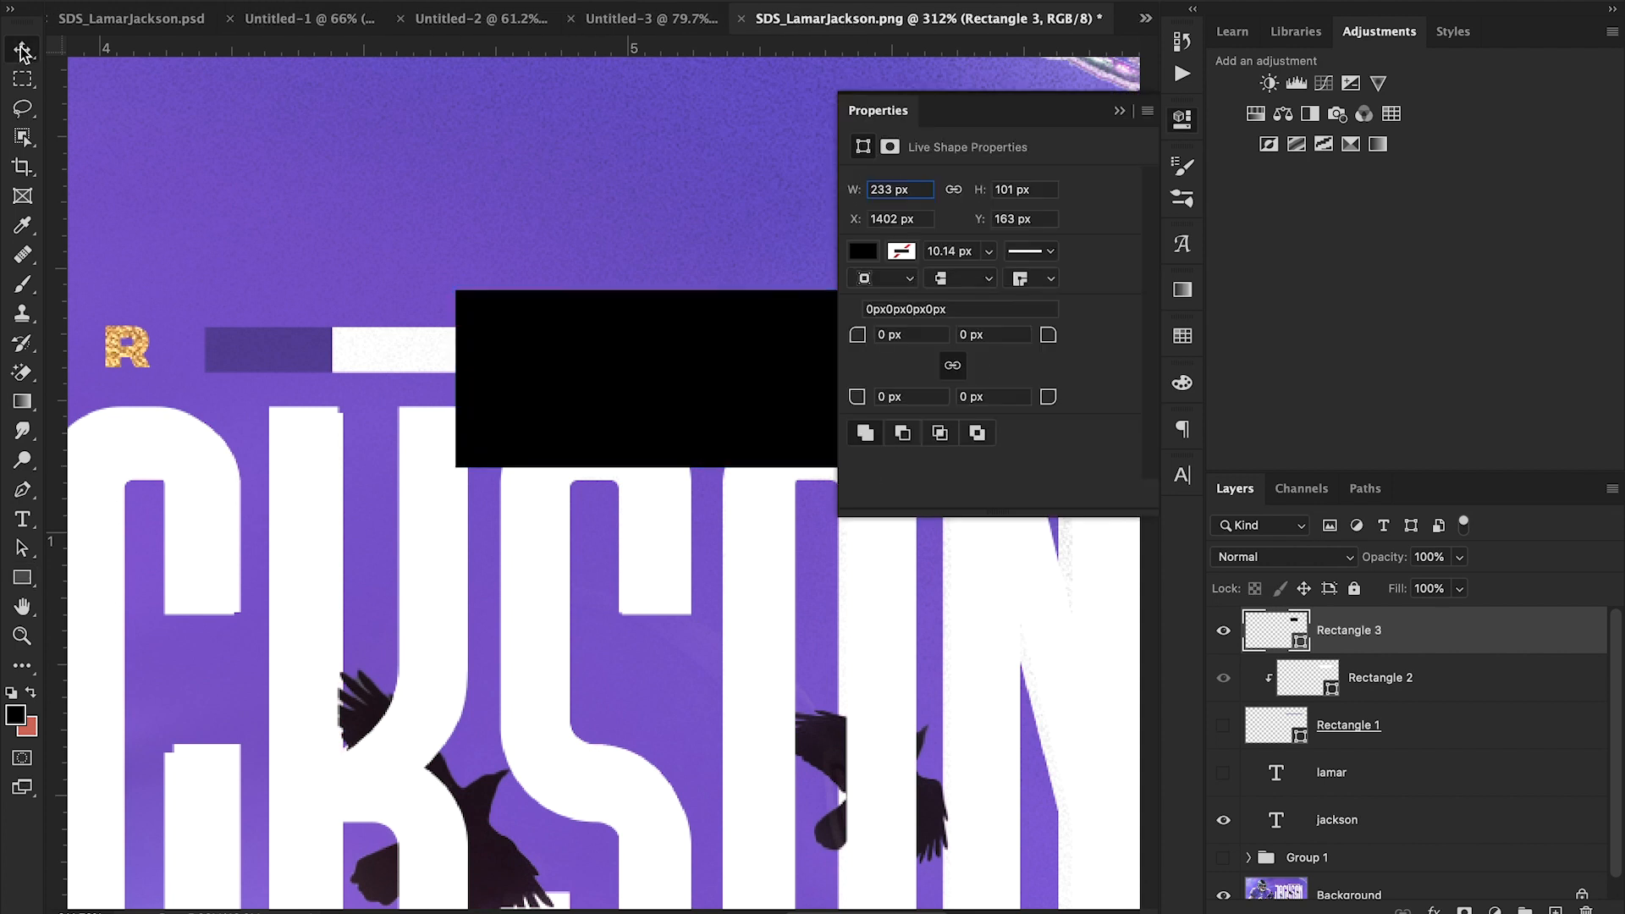
- Hide Rectangle 3 and fill it with the gold e2b66c sampled from the original bar's middle segment
left_click(1224, 630)
double_click(1314, 648)
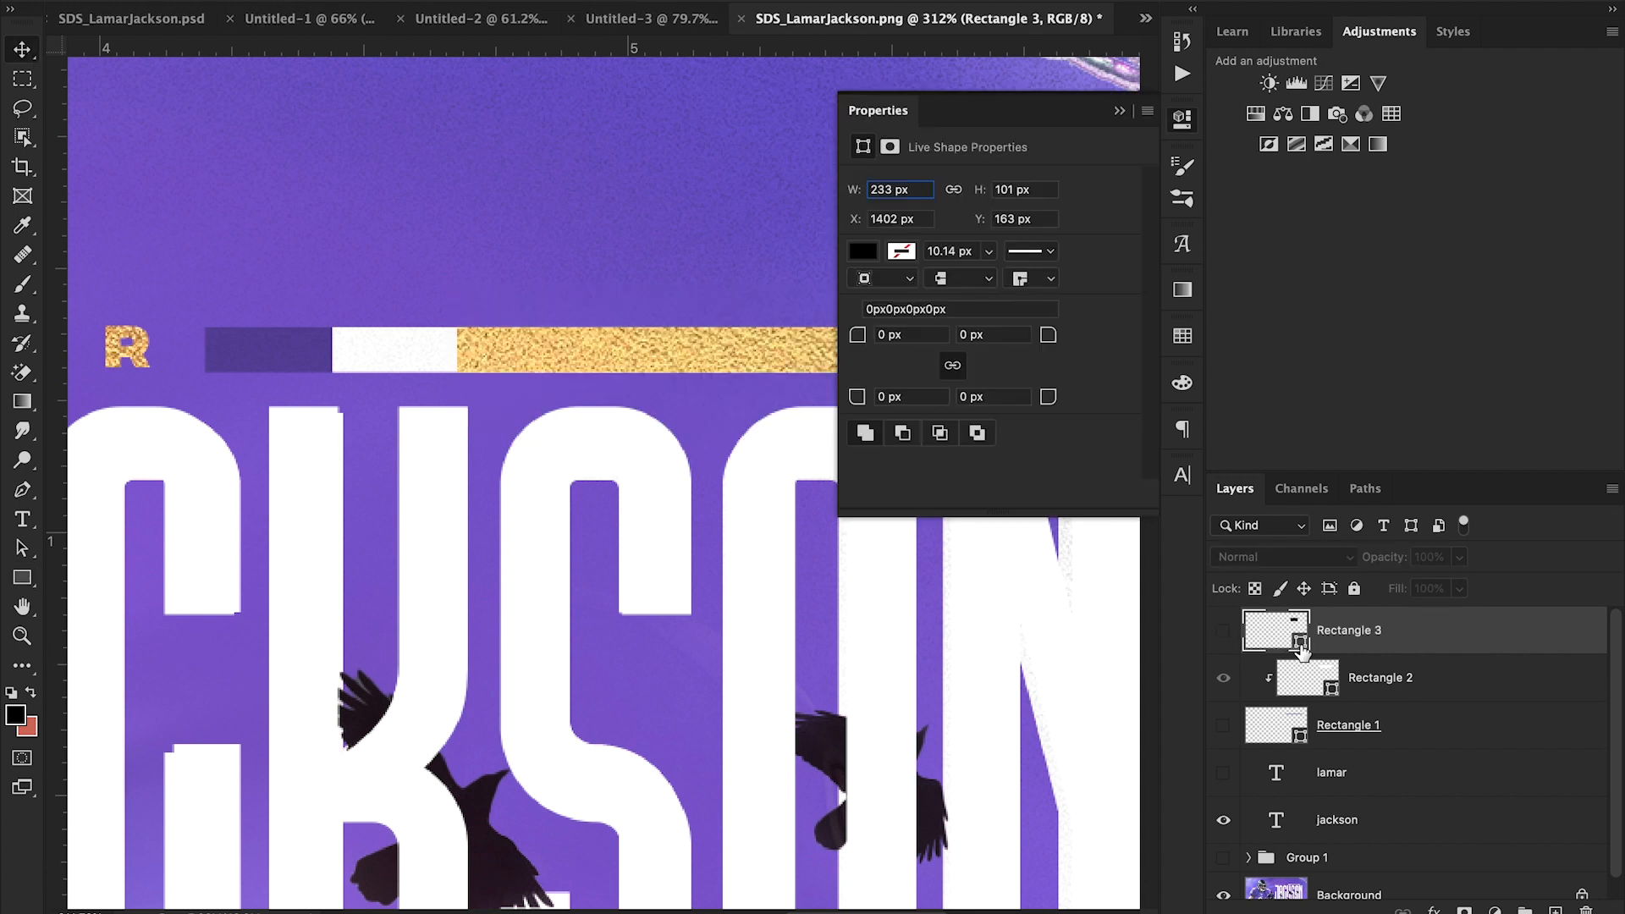
left_click(701, 341)
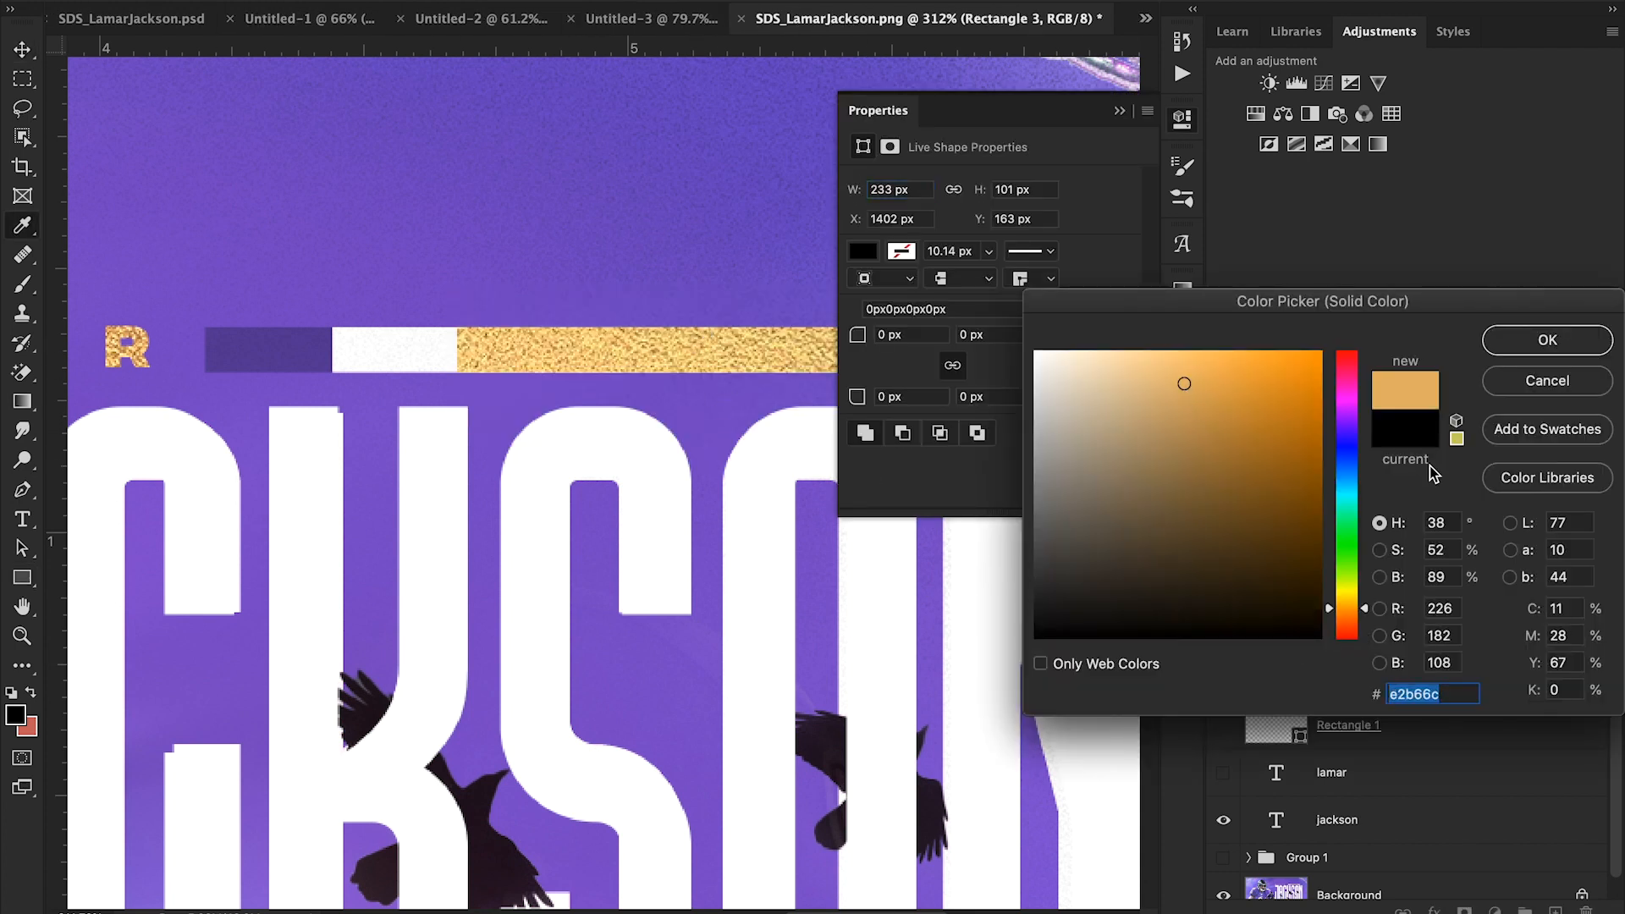
left_click(1511, 352)
left_click(1120, 112)
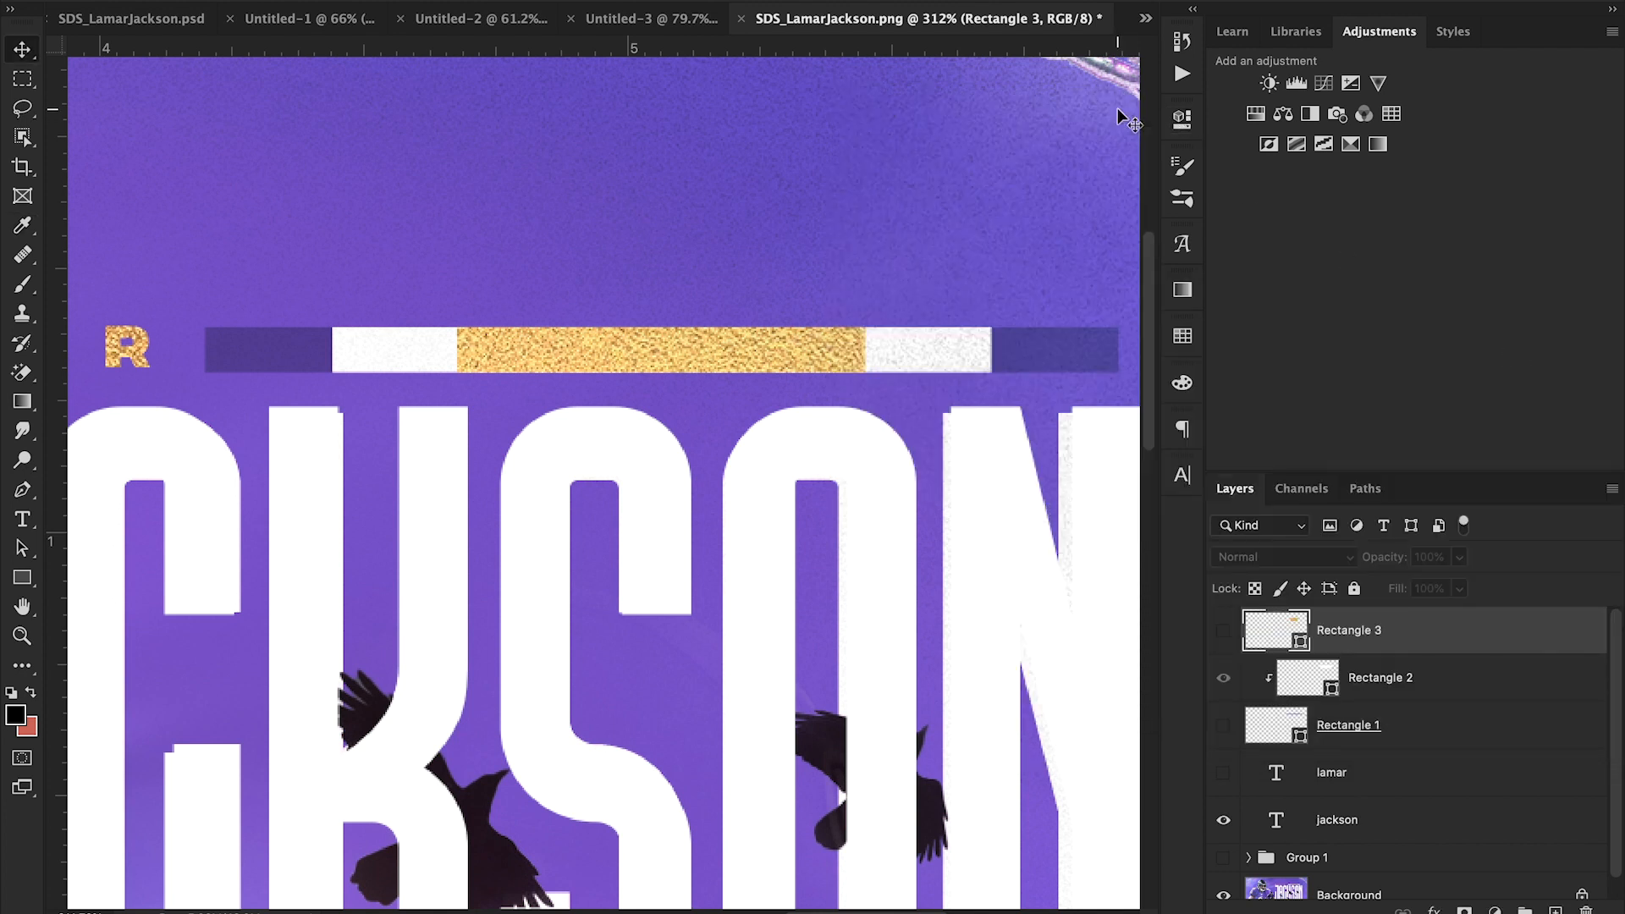
- Show Rectangle 3, clip it along with Rectangle 2 to Rectangle 1, and show Rectangle 1 again
left_click(1226, 643)
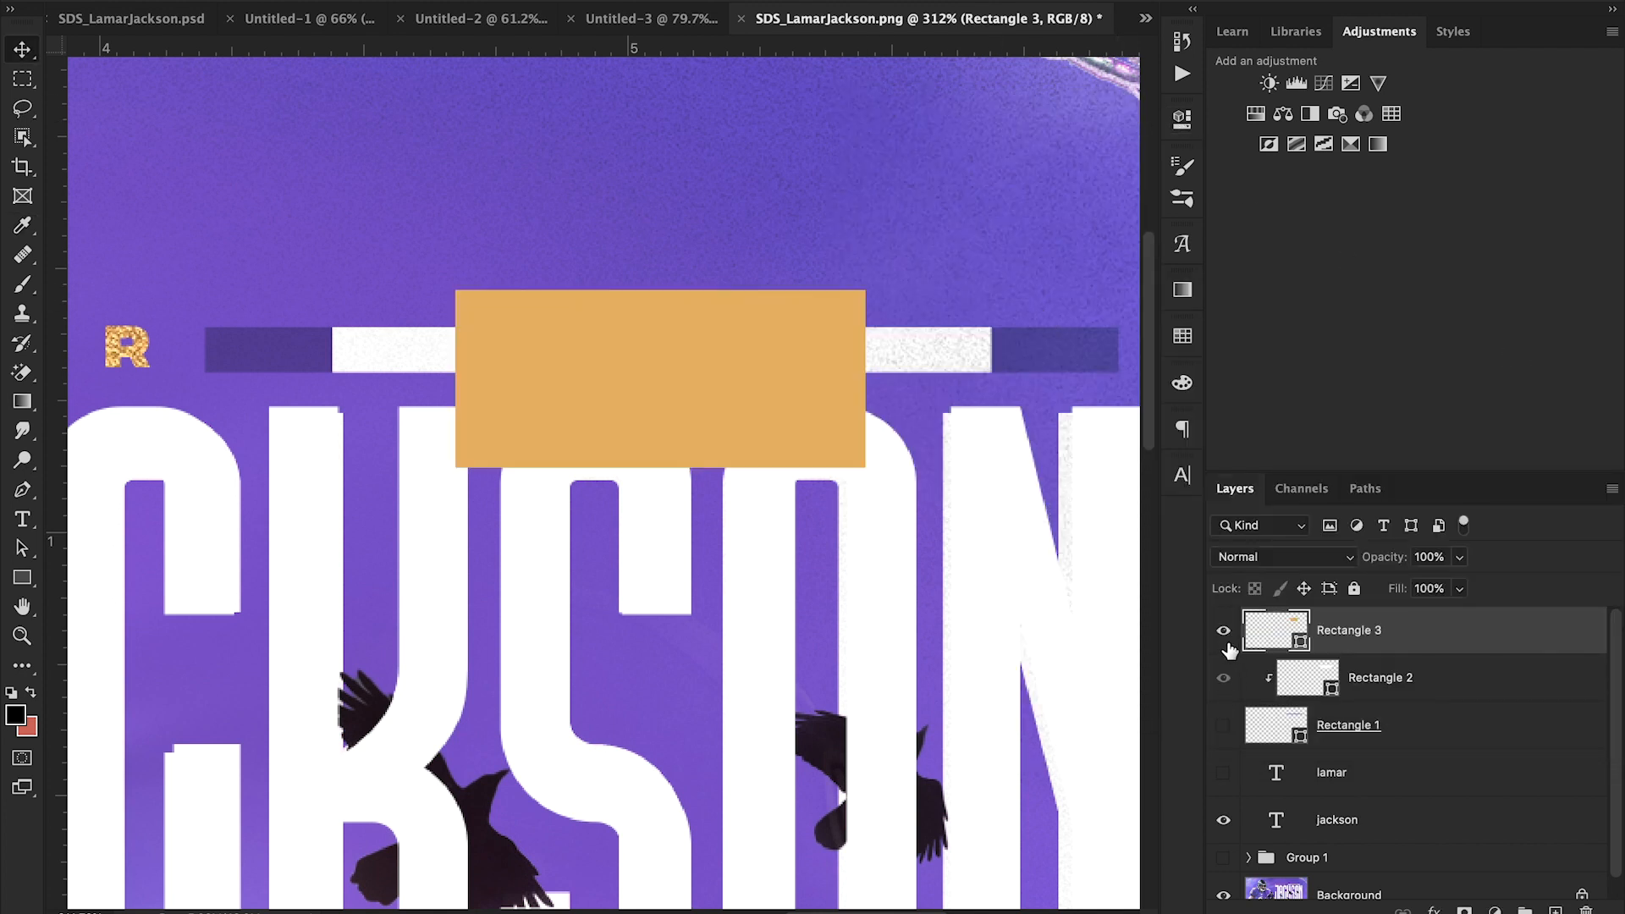
left_click(1394, 655, "alt")
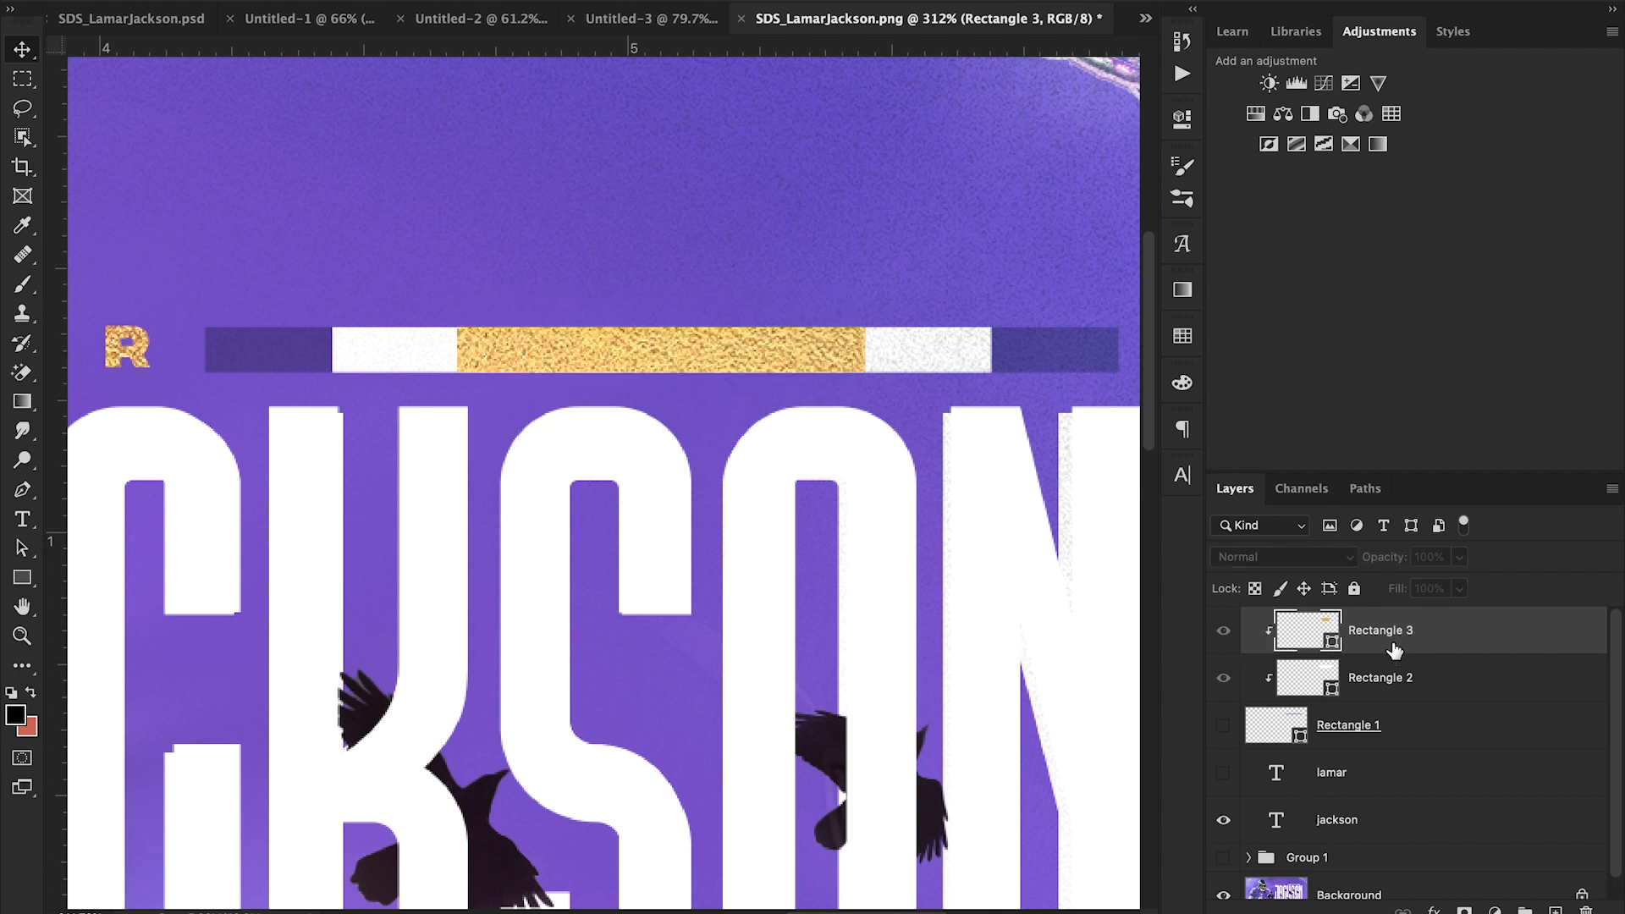
left_click(1224, 725)
left_click(23, 638)
left_click_drag(531, 452, 415, 452)
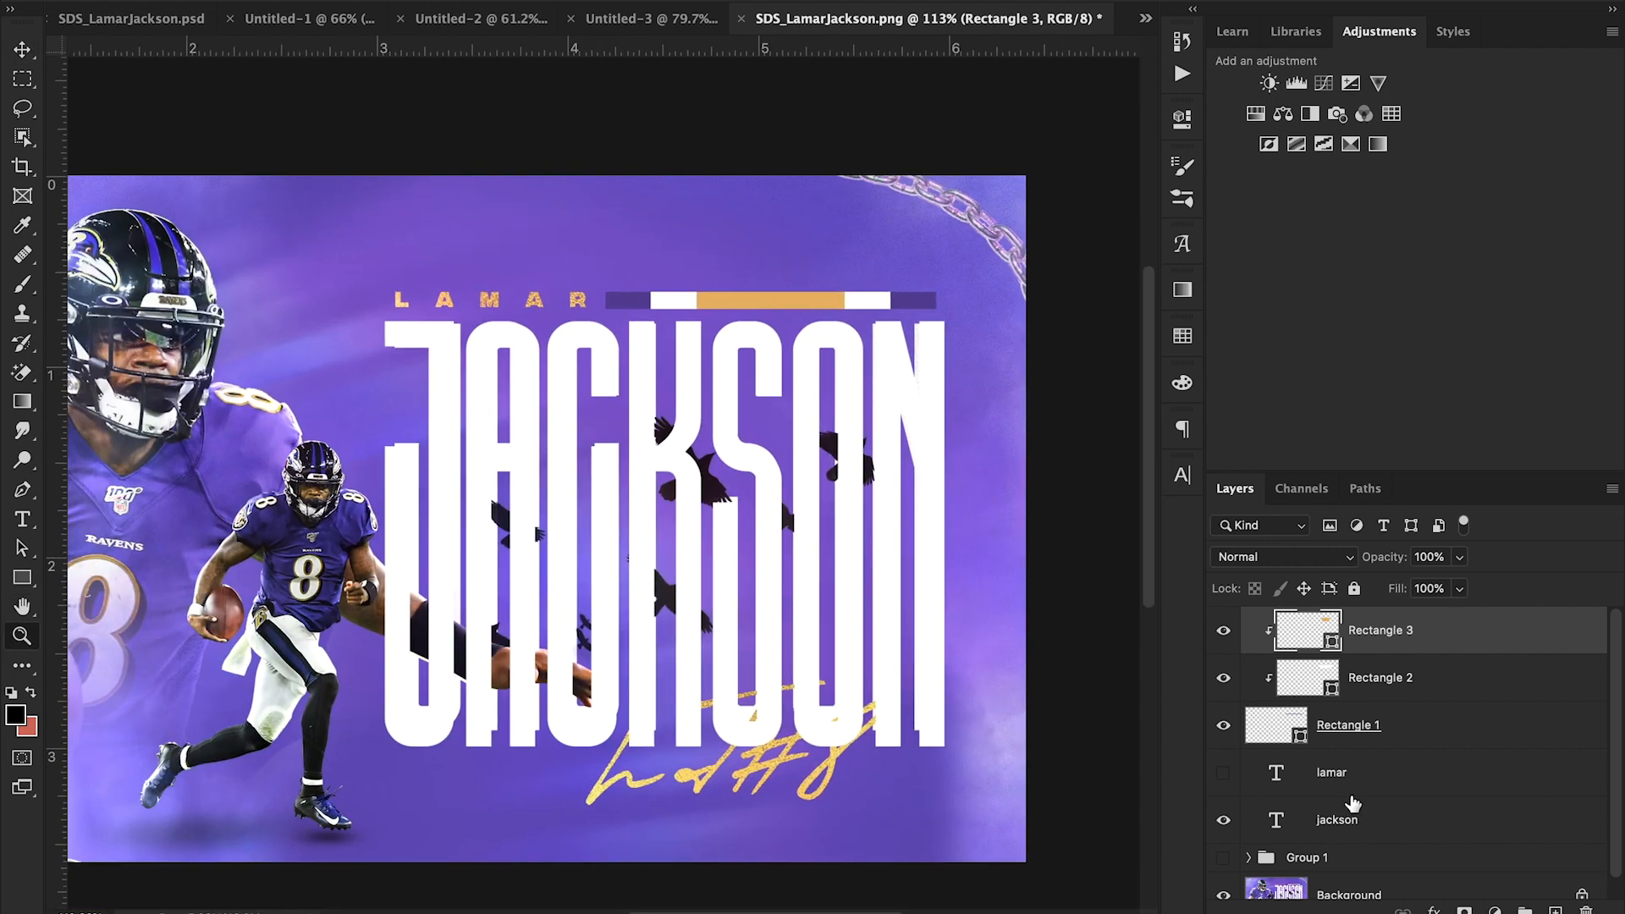
- Show the lamar text layer and Group 1, and compare the rebuilt layout with the original background graphic
left_click(1224, 773)
left_click(1223, 858)
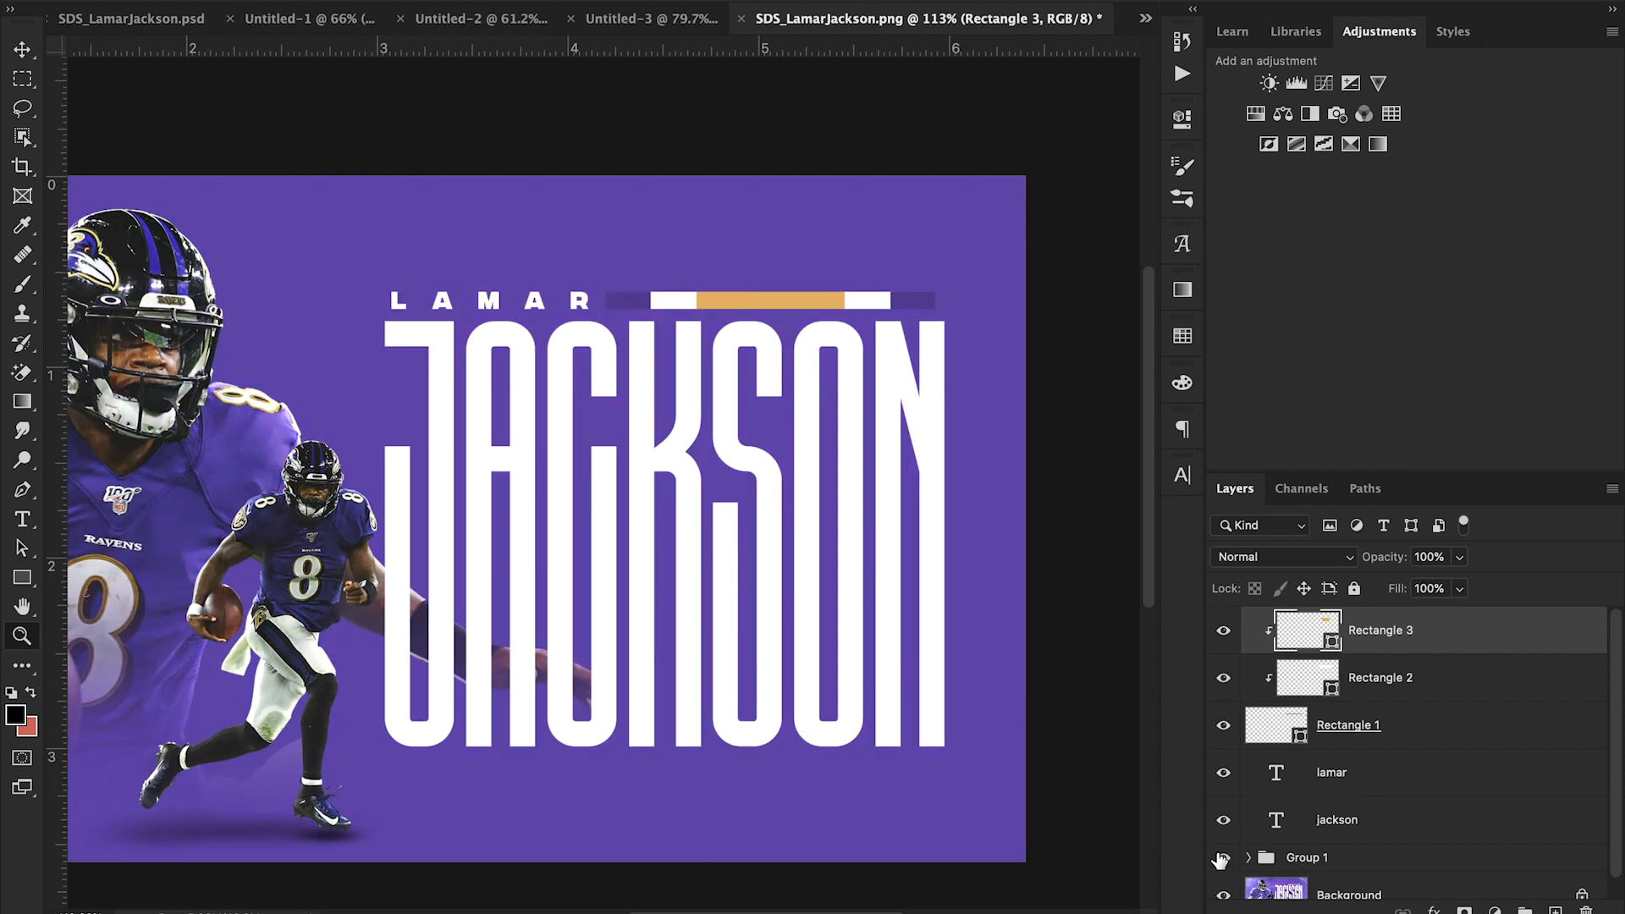
scroll(788, 673, "left", 5)
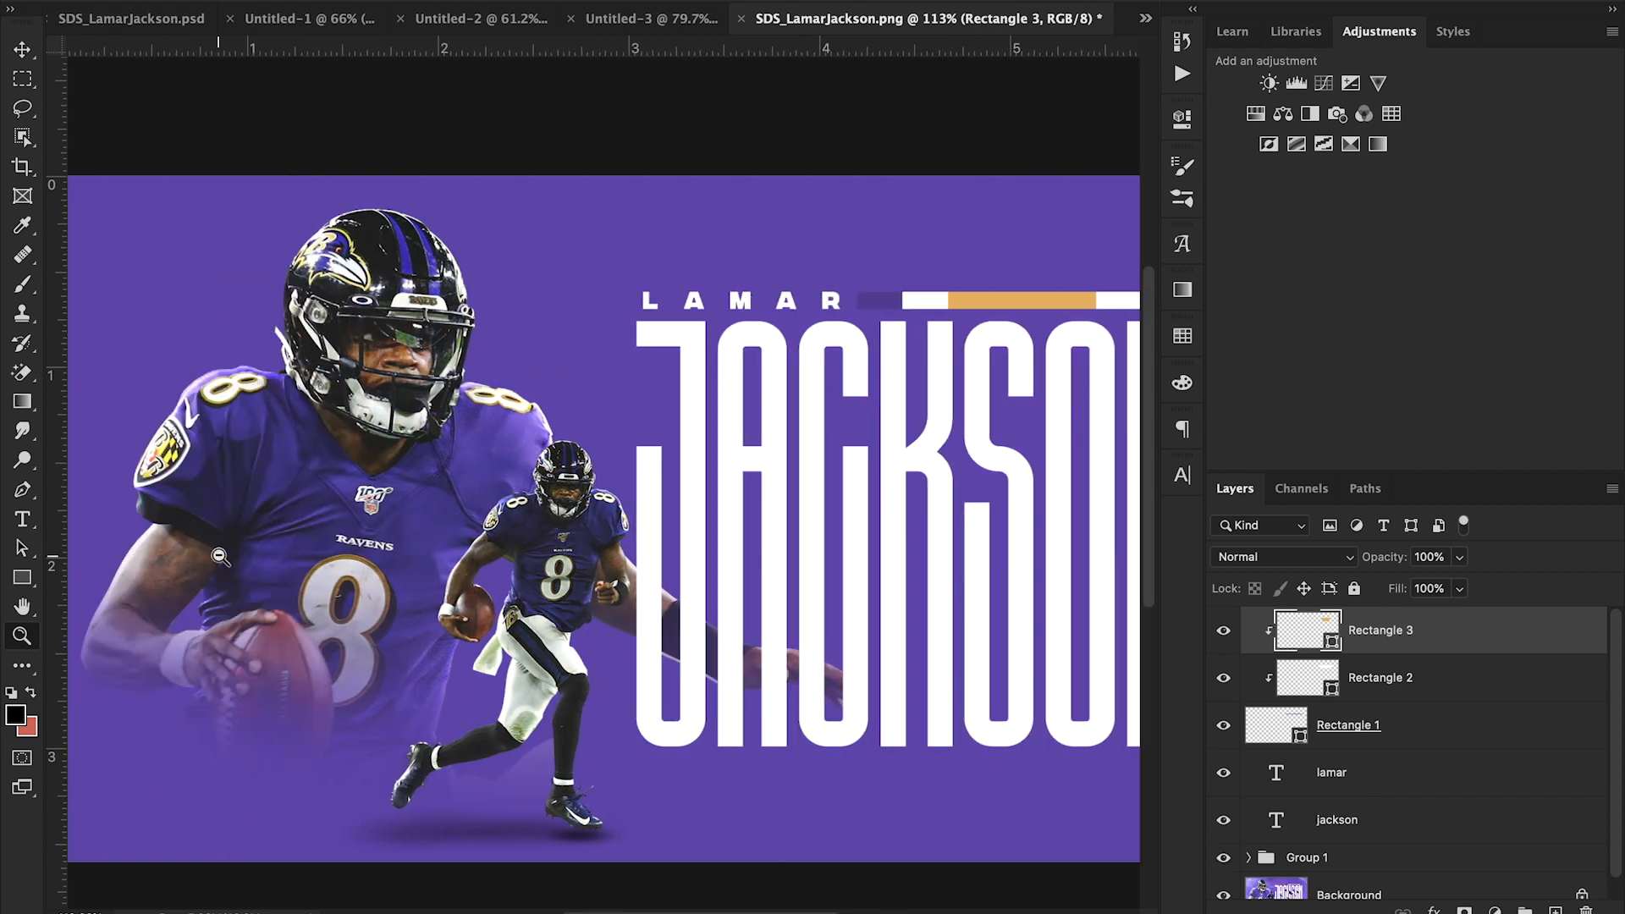
scroll(1358, 836, "down", 1)
scroll(1358, 836, "up", 1)
left_click(1220, 859)
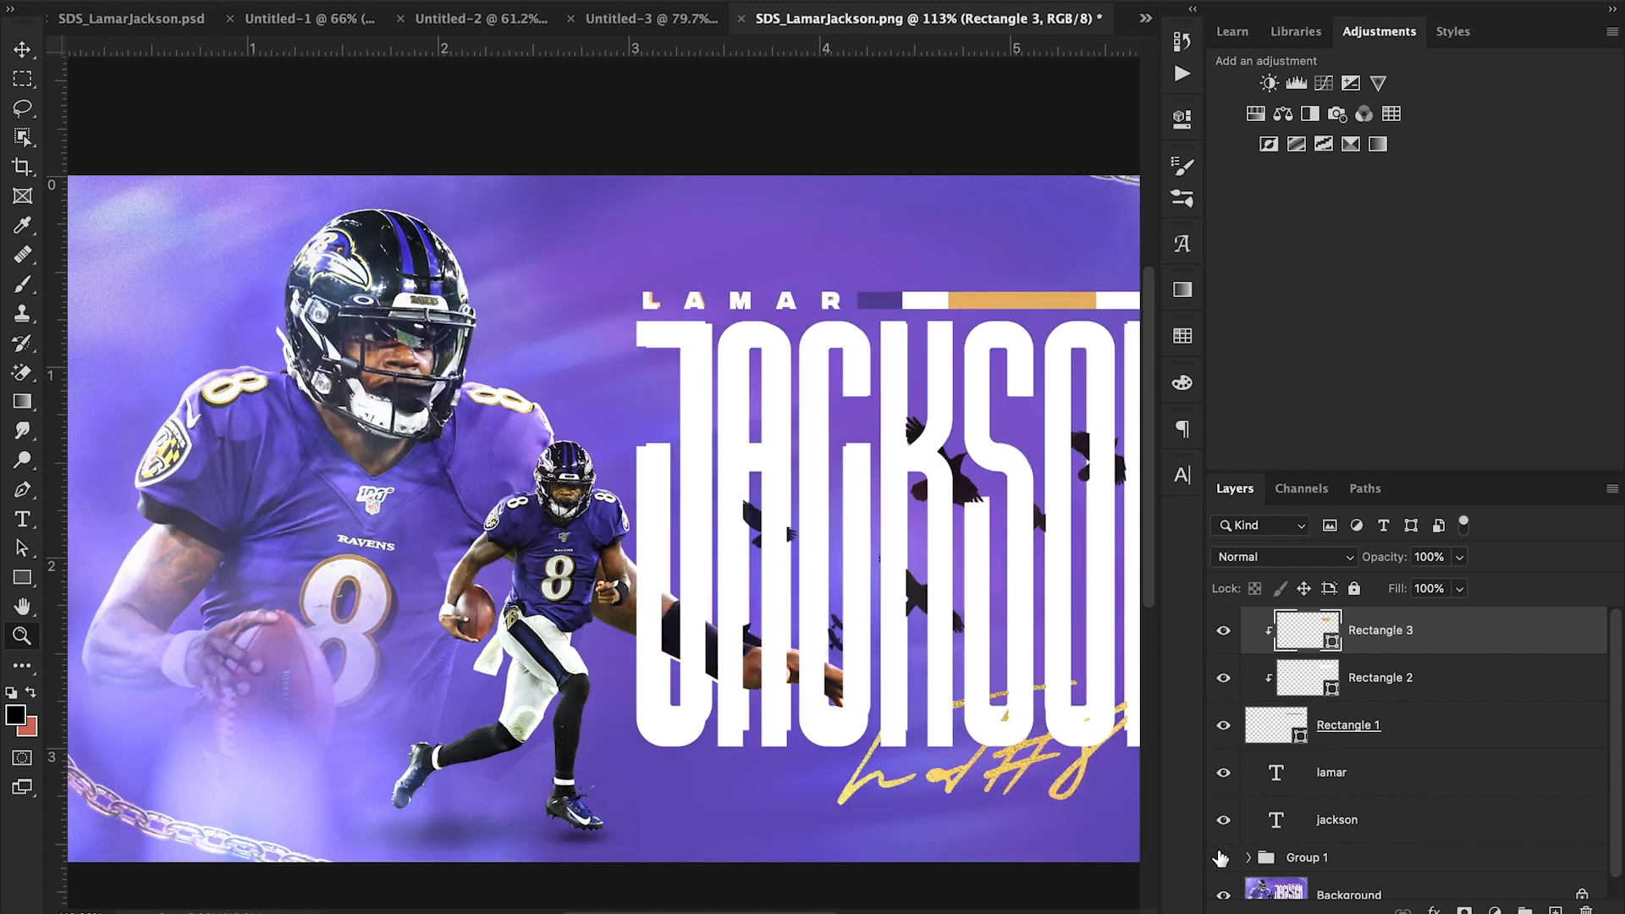
left_click_drag(1220, 859, 1231, 796)
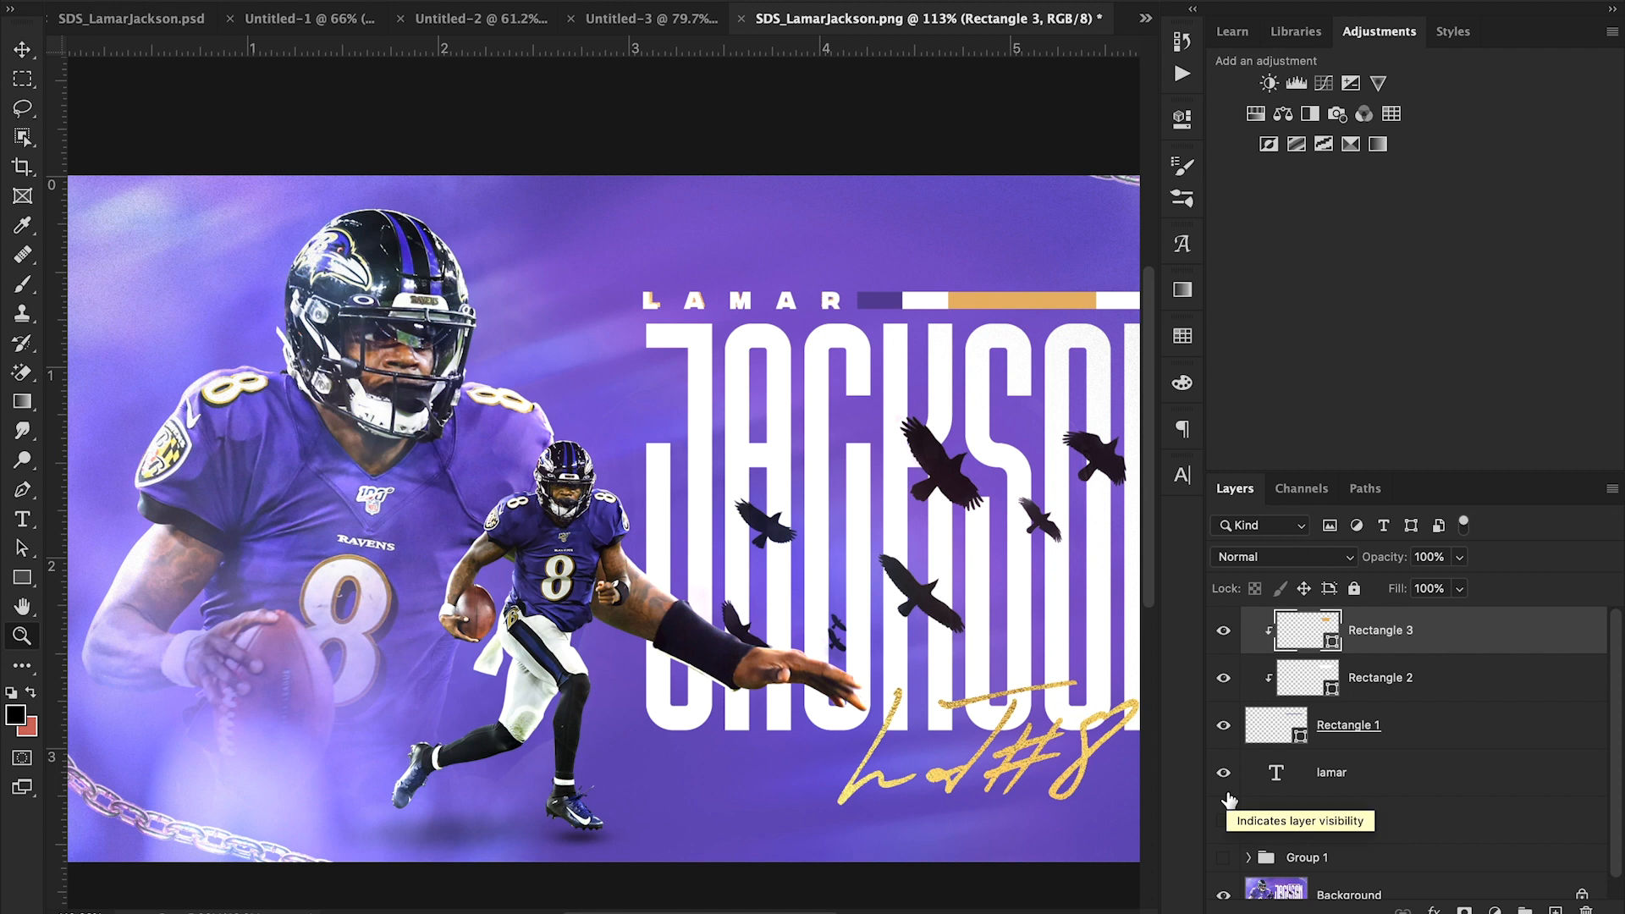
left_click(1223, 820)
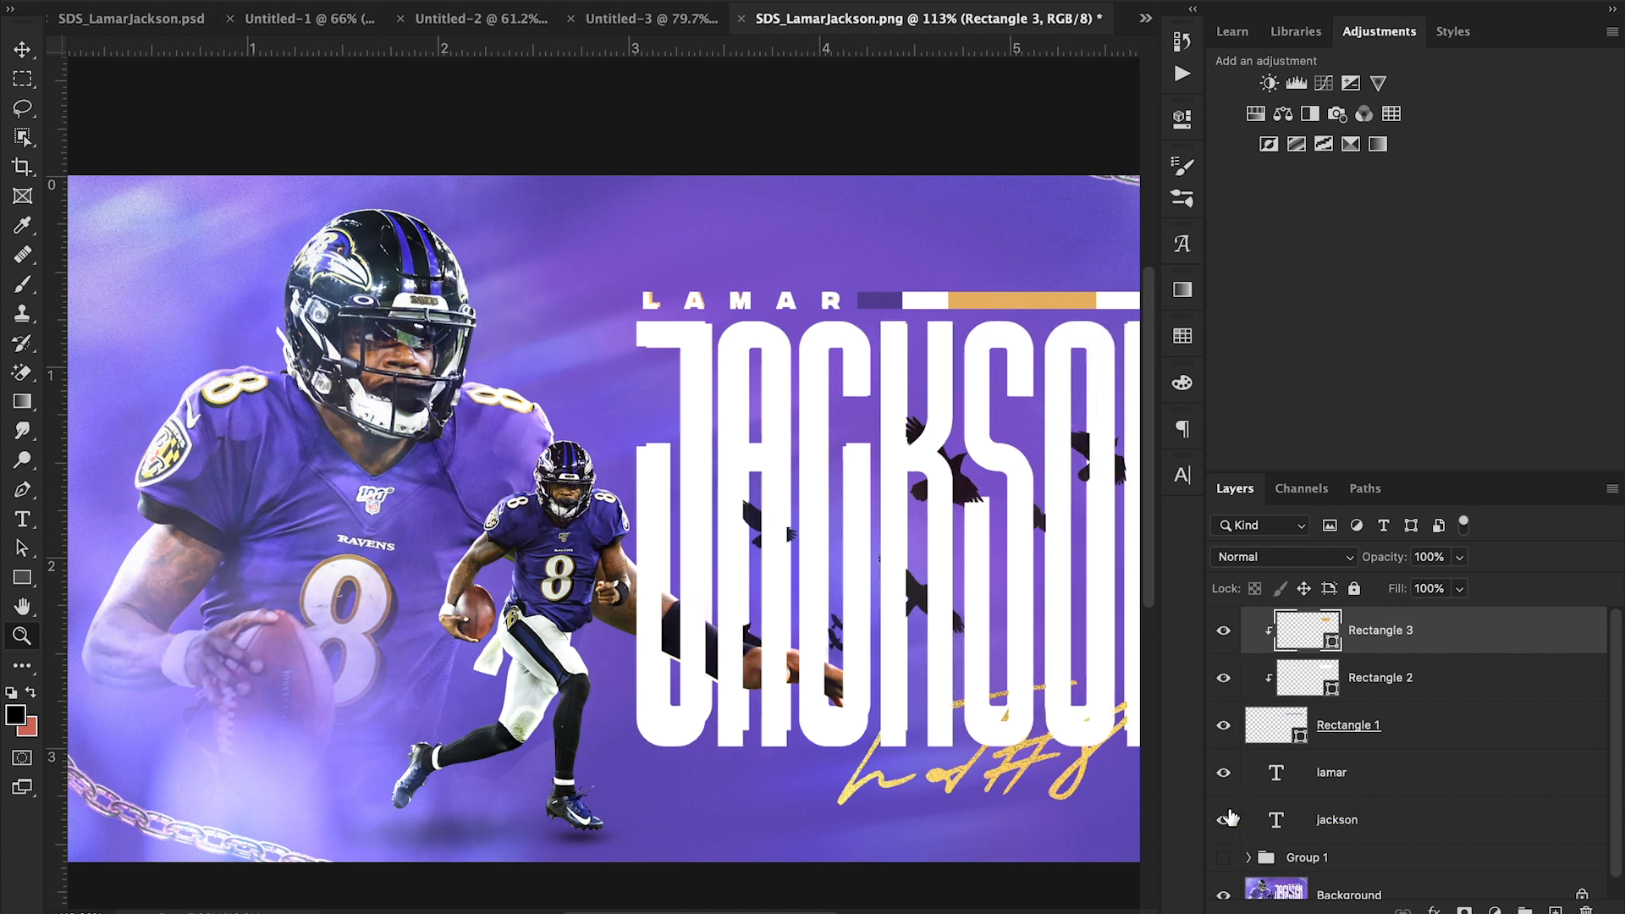
left_click(1223, 858)
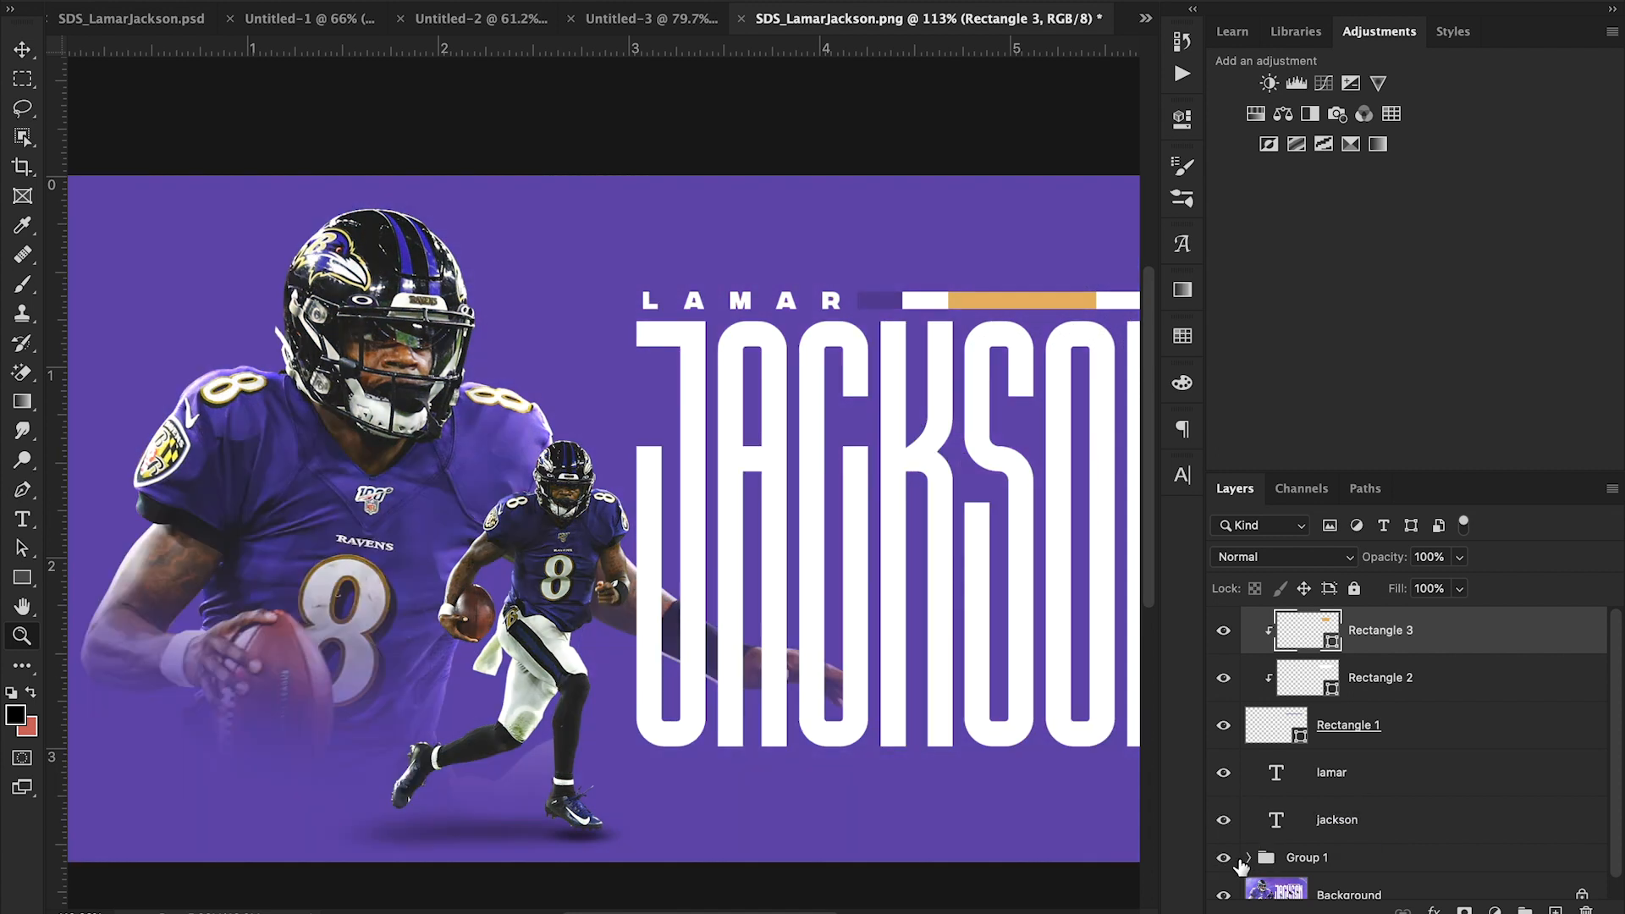
- Move the three rectangles and the lamar and jackson text layers into Group 1, between CUTOUT and Color Fill 1
left_click(1249, 858)
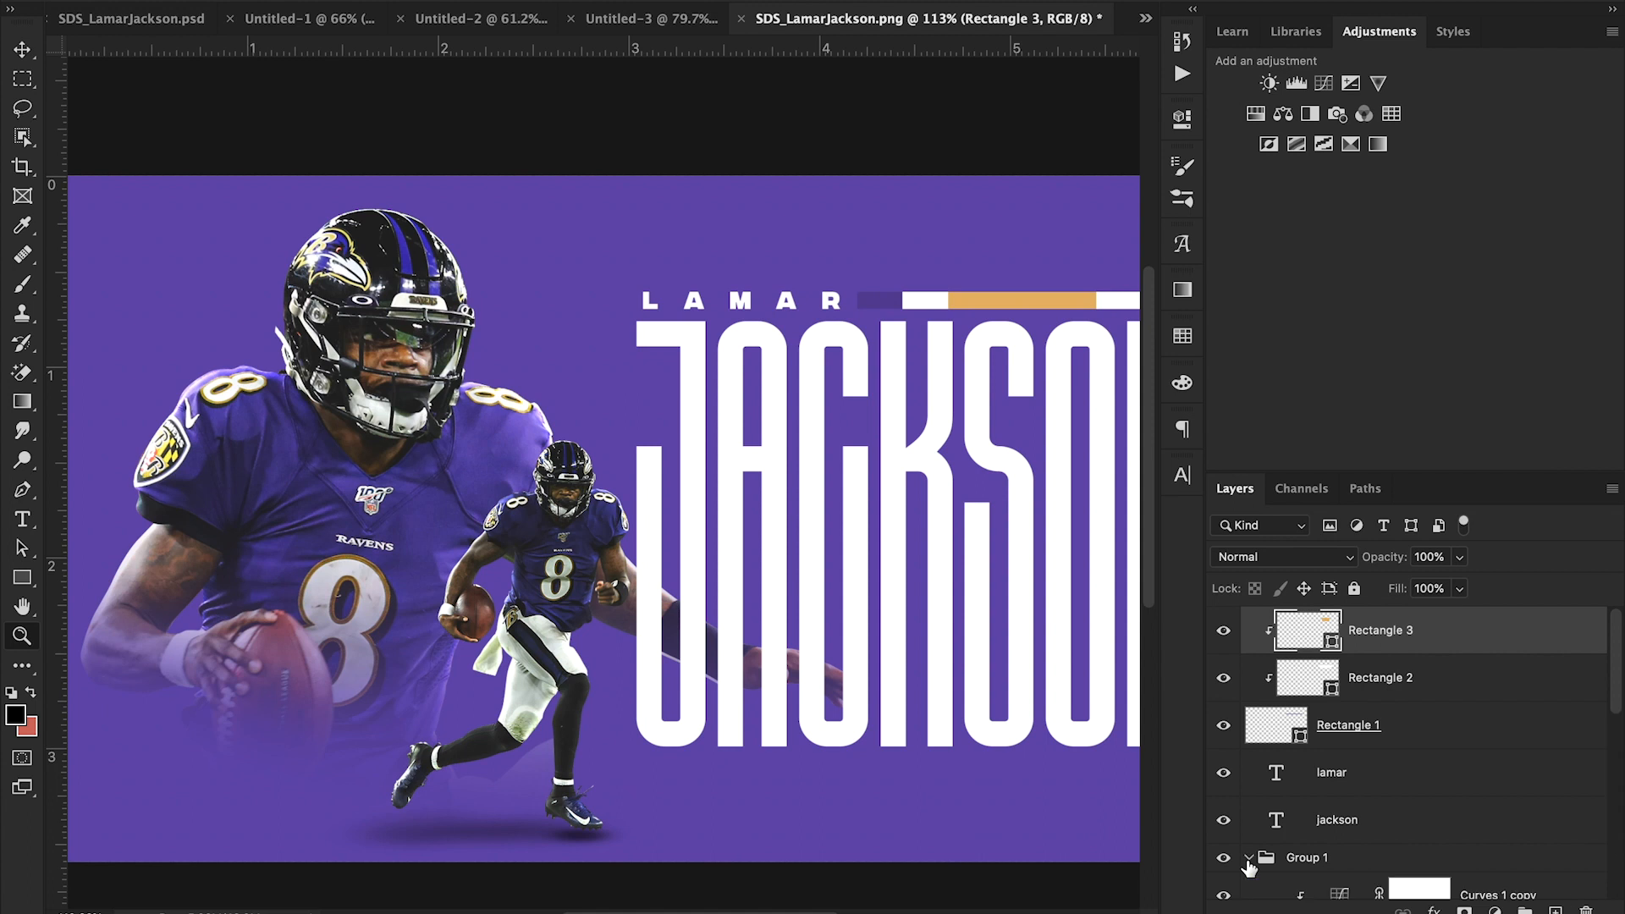
left_click(1359, 834, "shift")
scroll(1359, 838, "down", 3)
left_click_drag(1372, 673, 1371, 805)
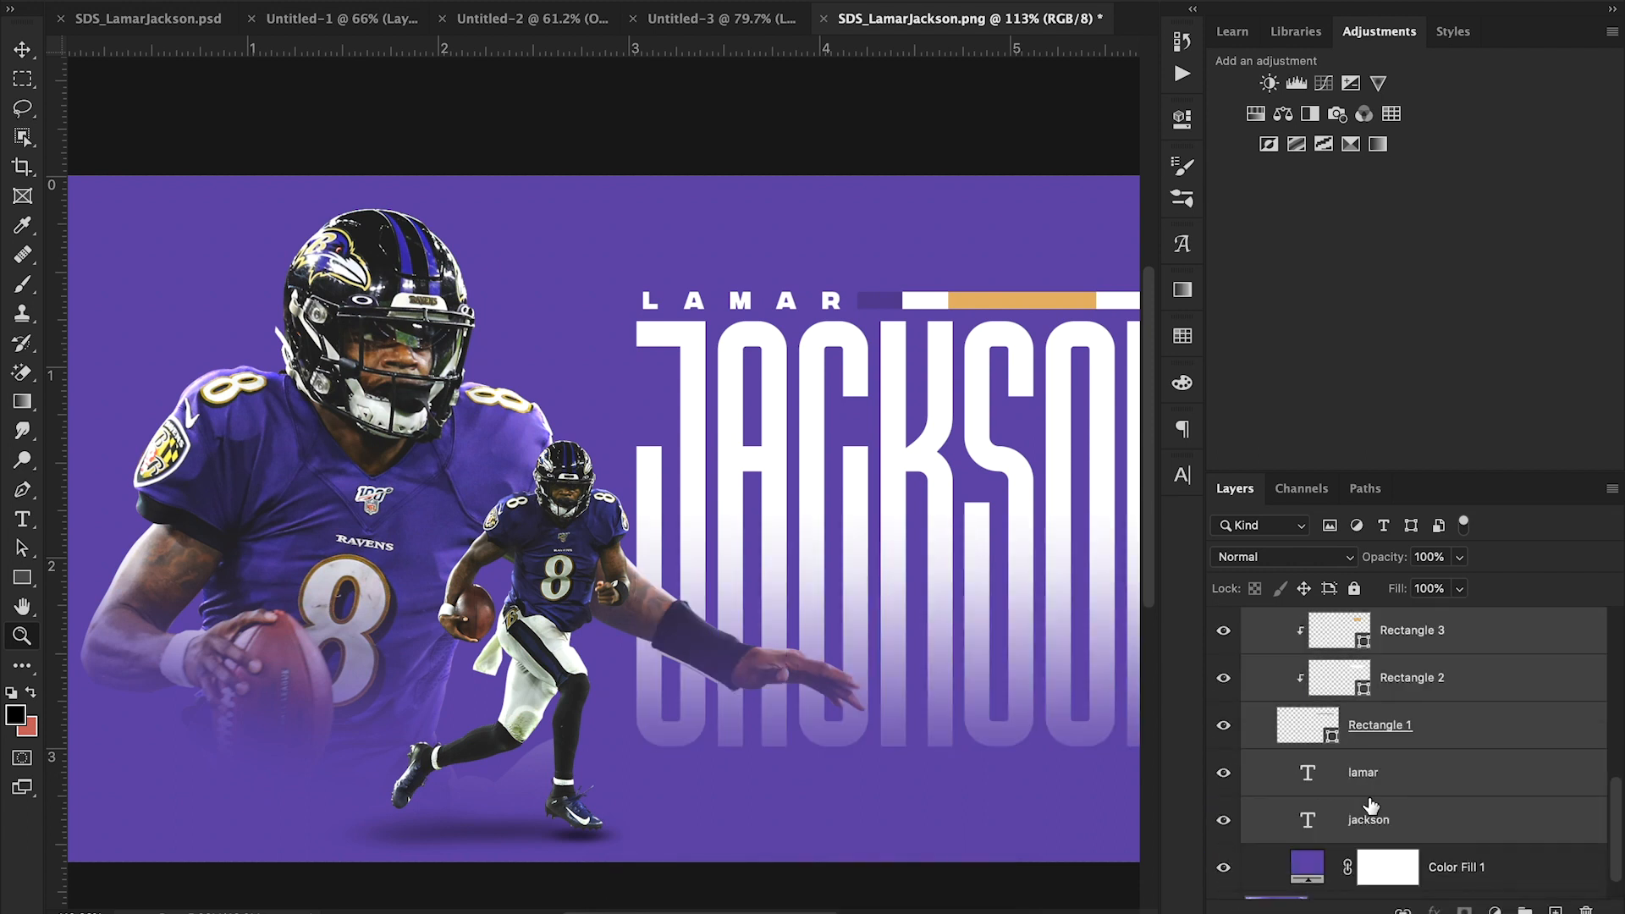
left_click(628, 523, "alt")
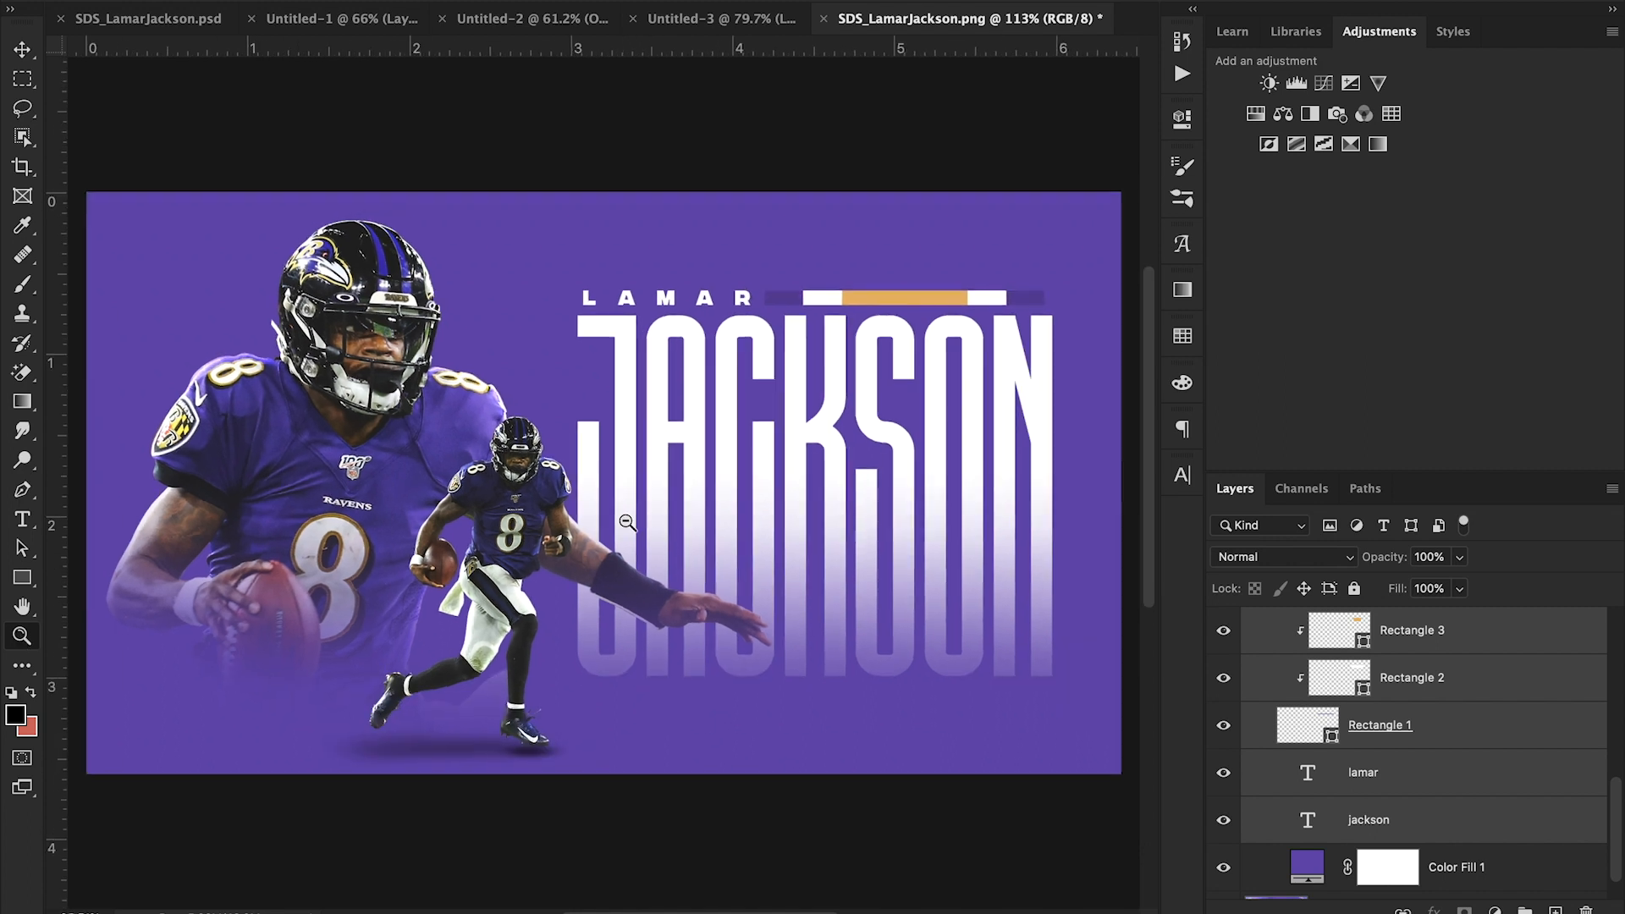
scroll(1253, 631, "up", 5)
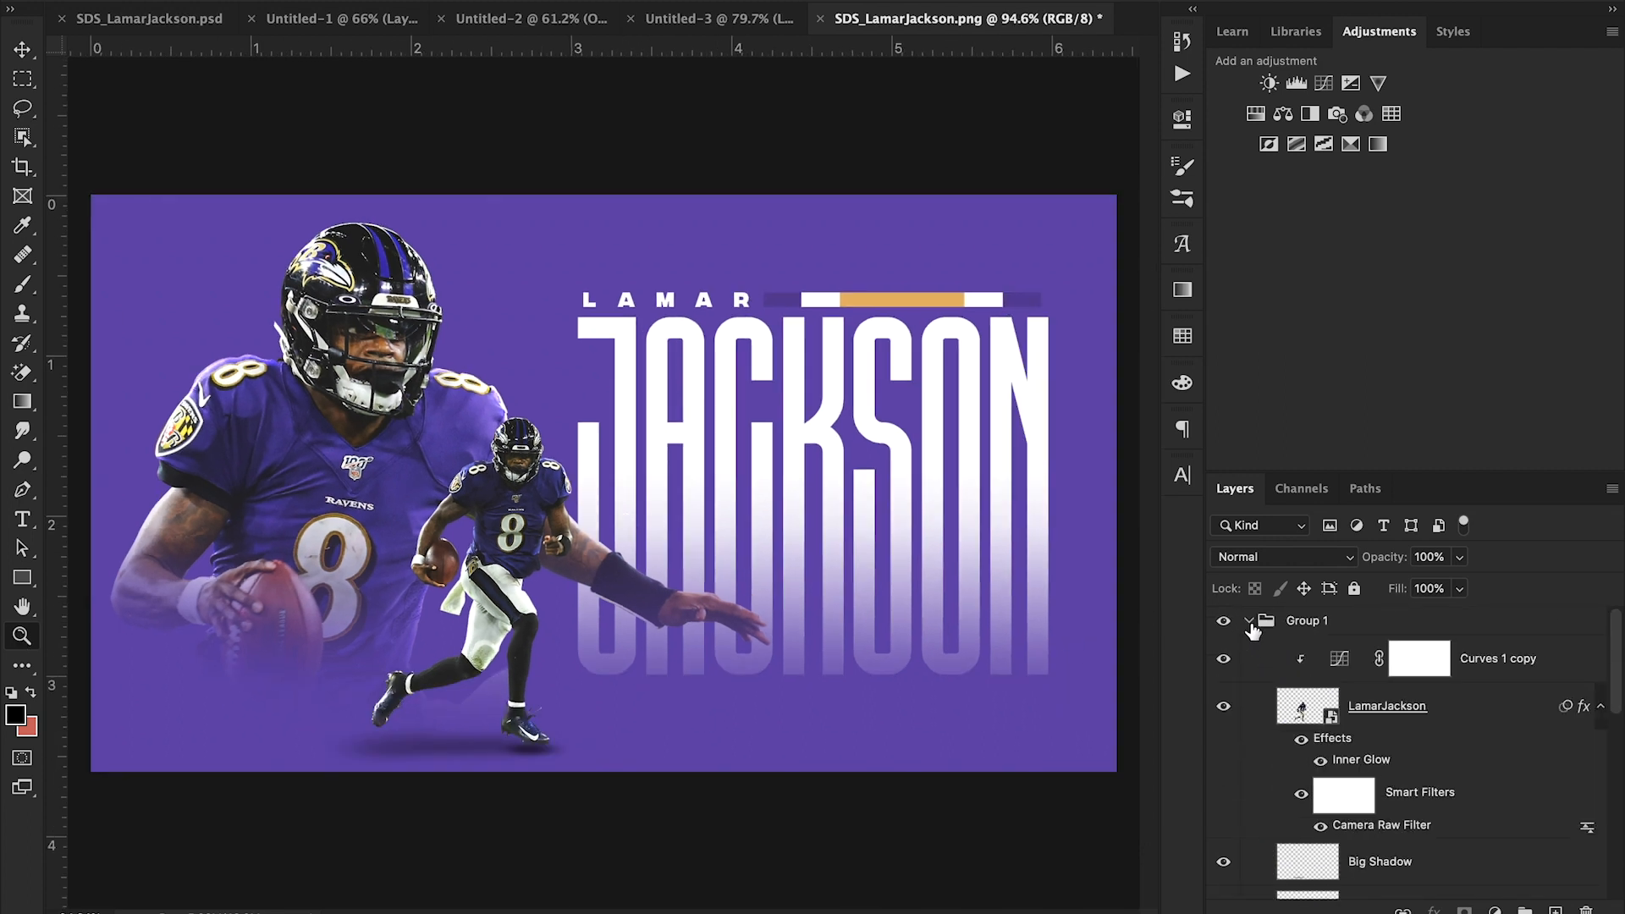
left_click(1250, 623)
left_click(1224, 625)
left_click(1224, 627)
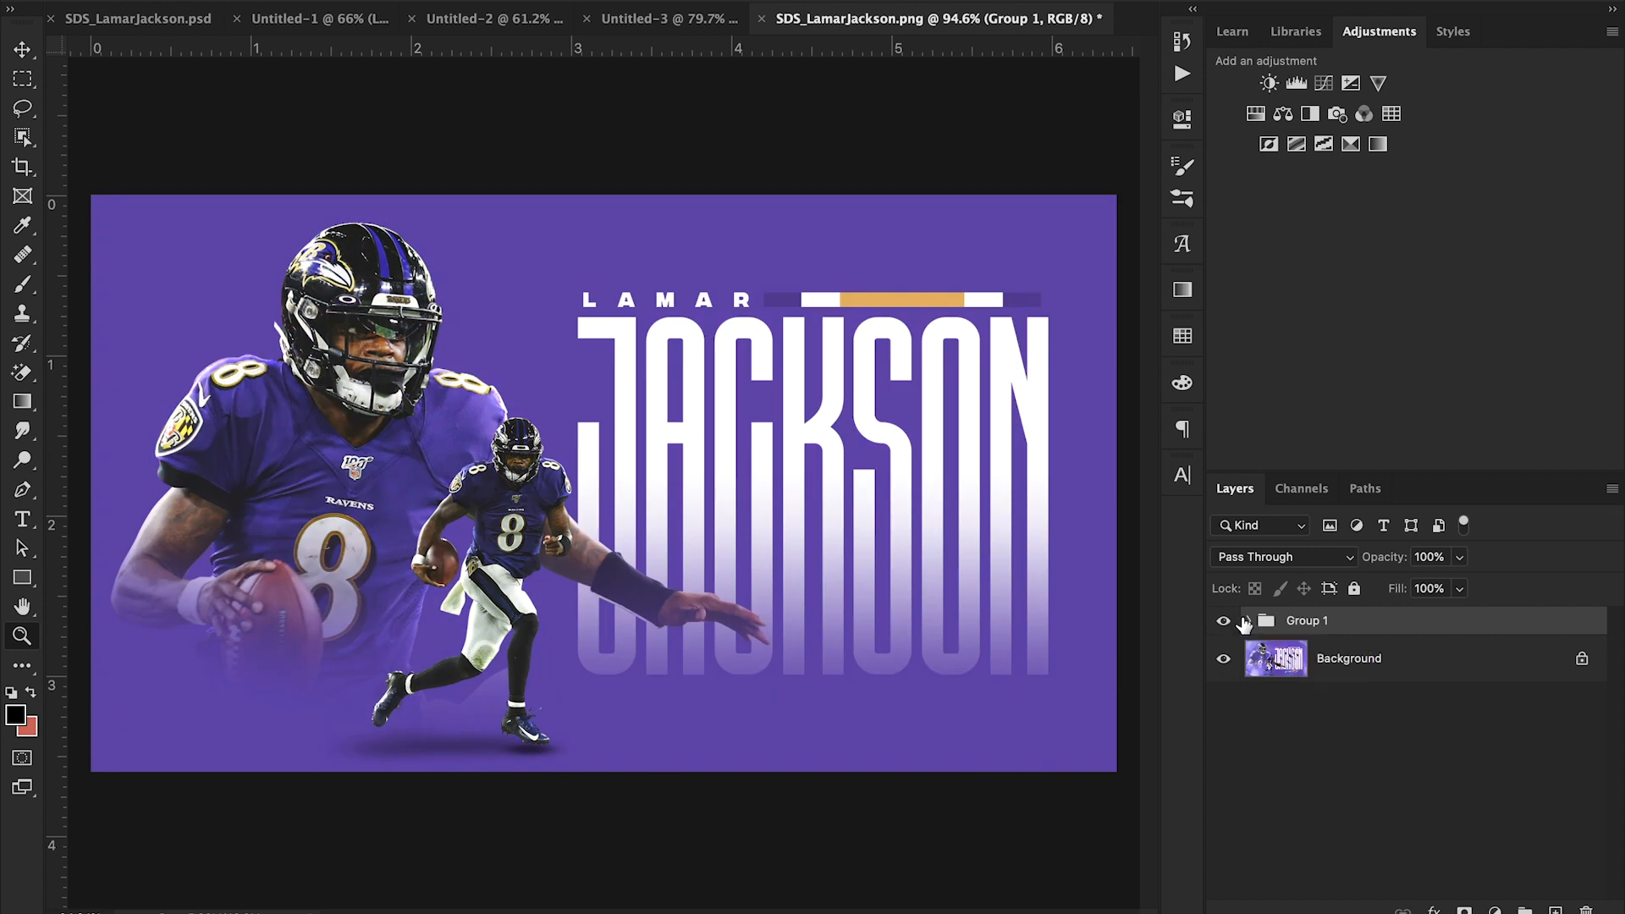
- Clip Layer 1's purple fade to the CUTOUT player inside Group 1, and compare the group with the original graphic
left_click(1249, 620)
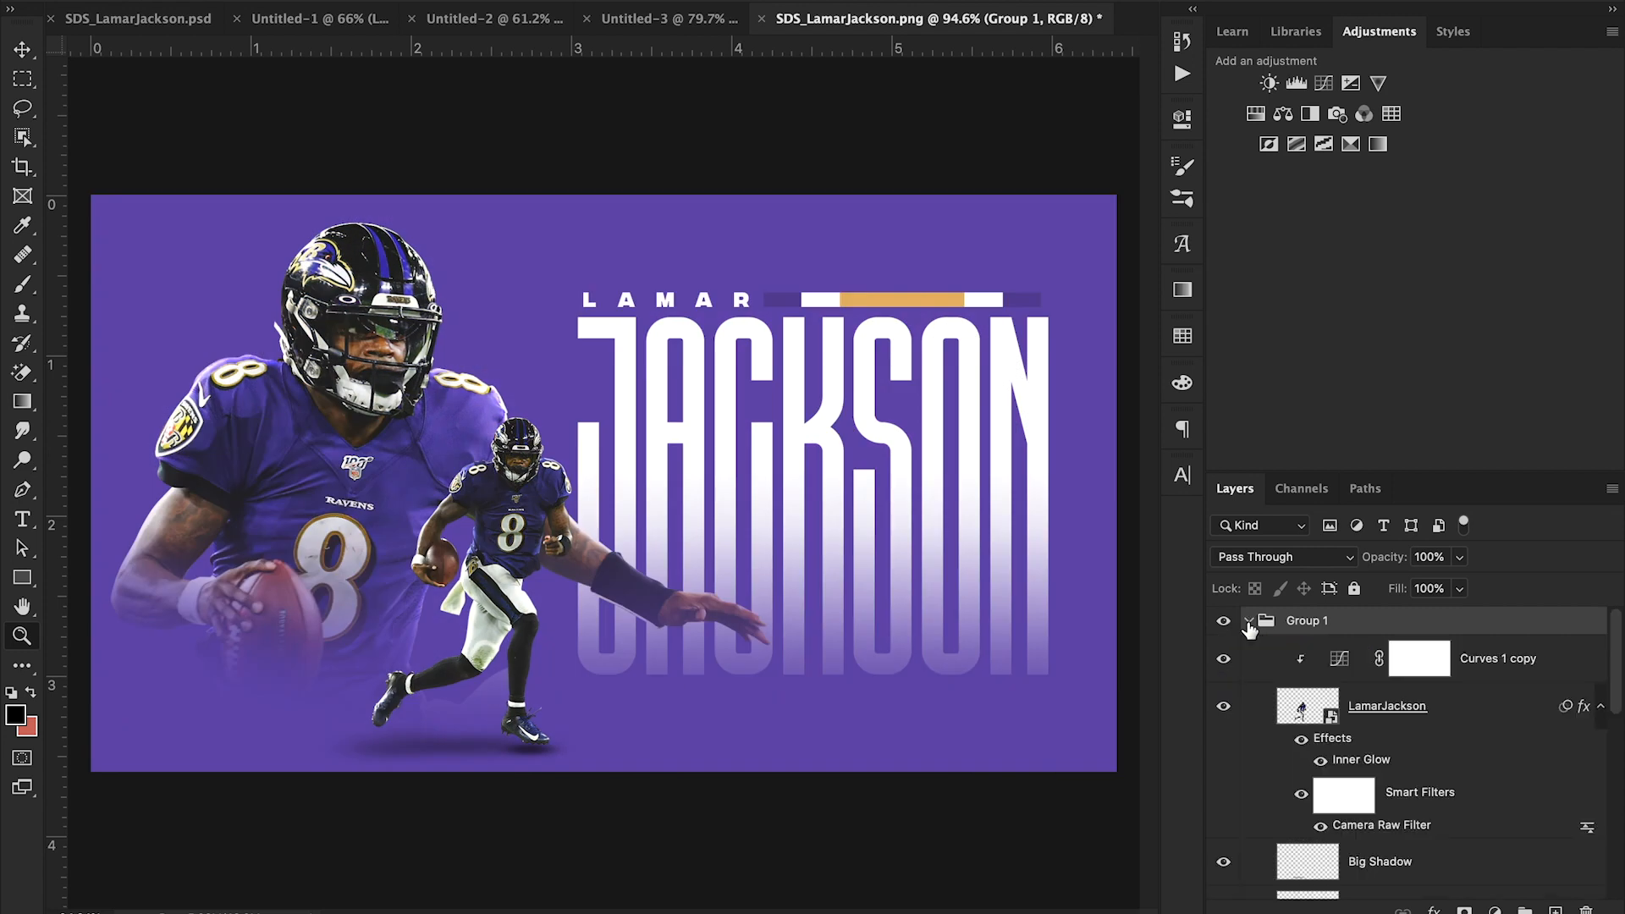
scroll(1340, 719, "down", 5)
scroll(1340, 720, "down", 3)
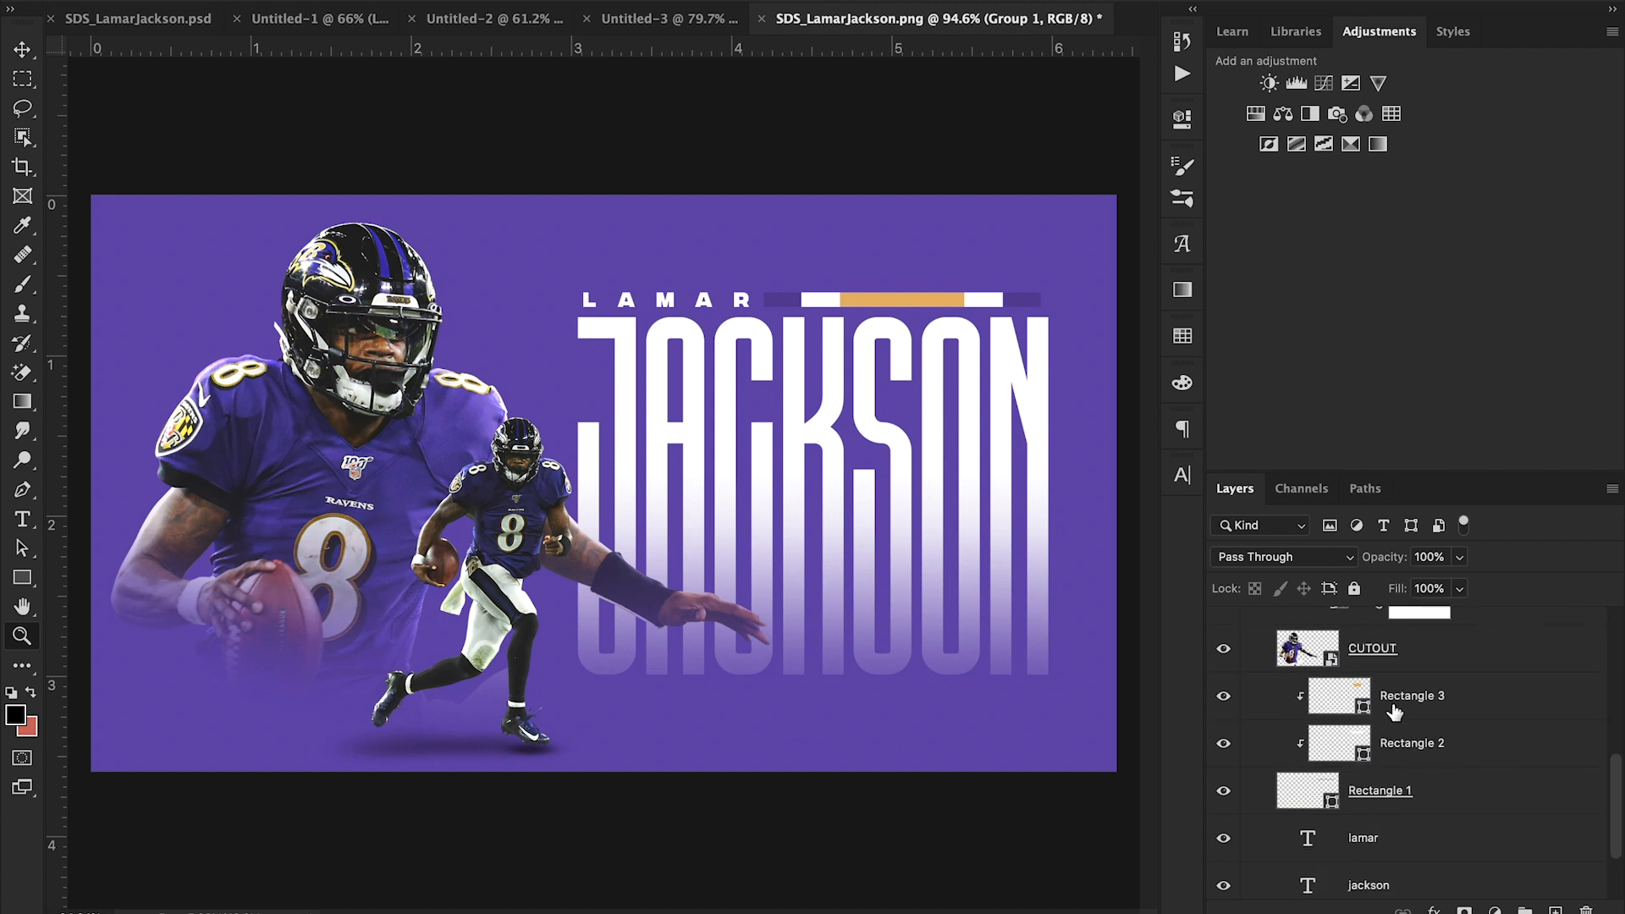
scroll(1388, 714, "down", 2)
scroll(1394, 713, "up", 2)
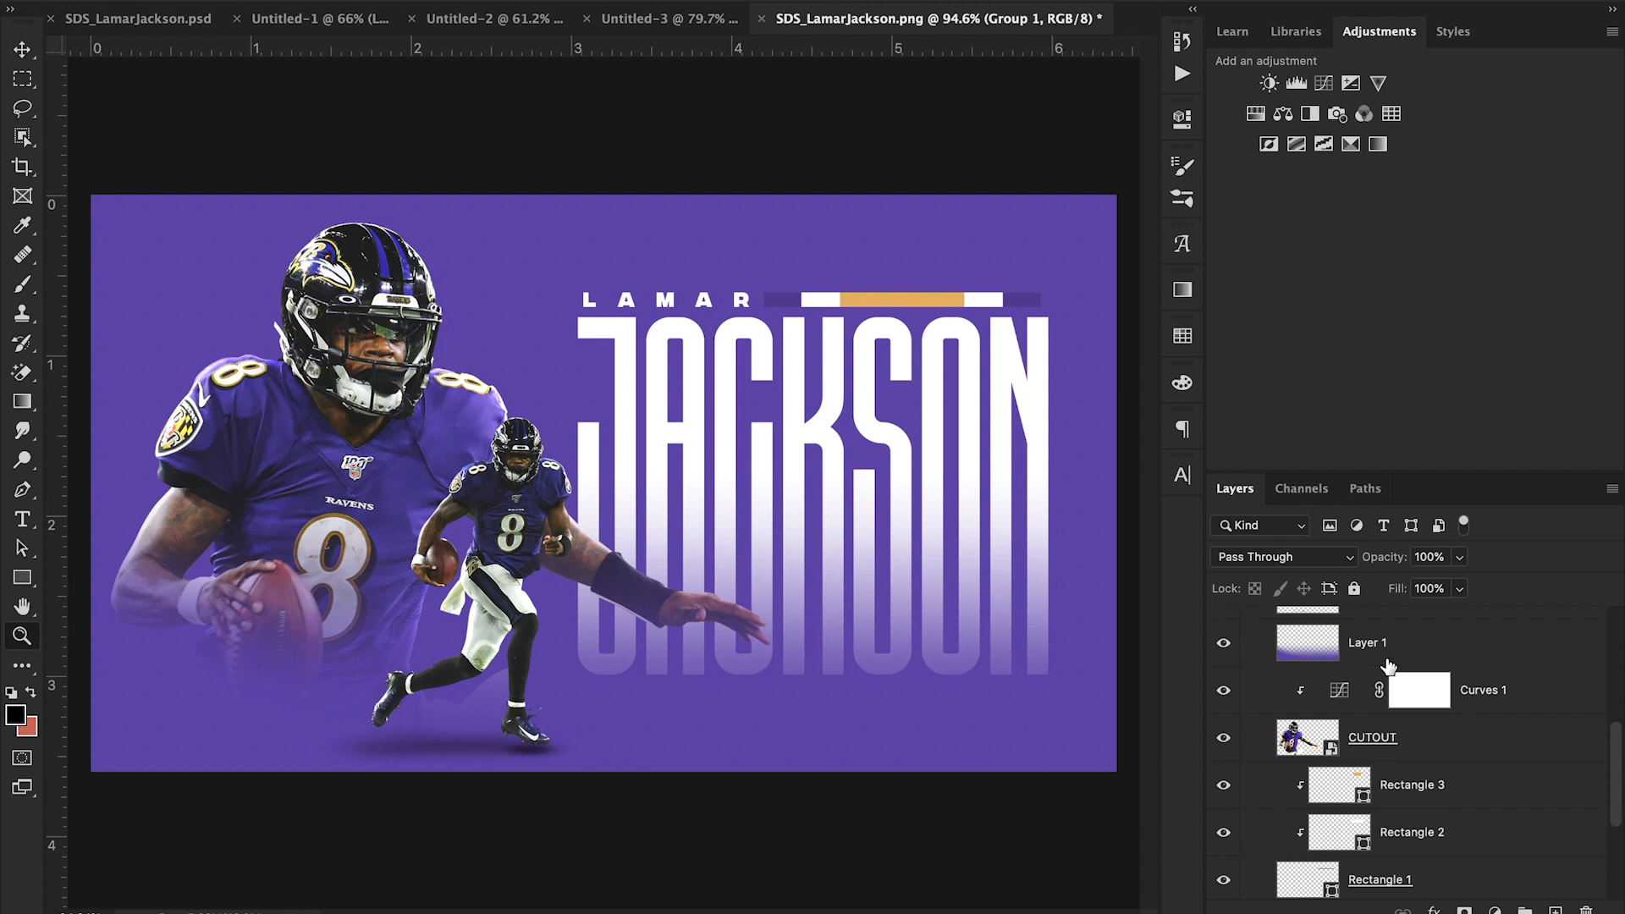
left_click(1388, 666, "alt")
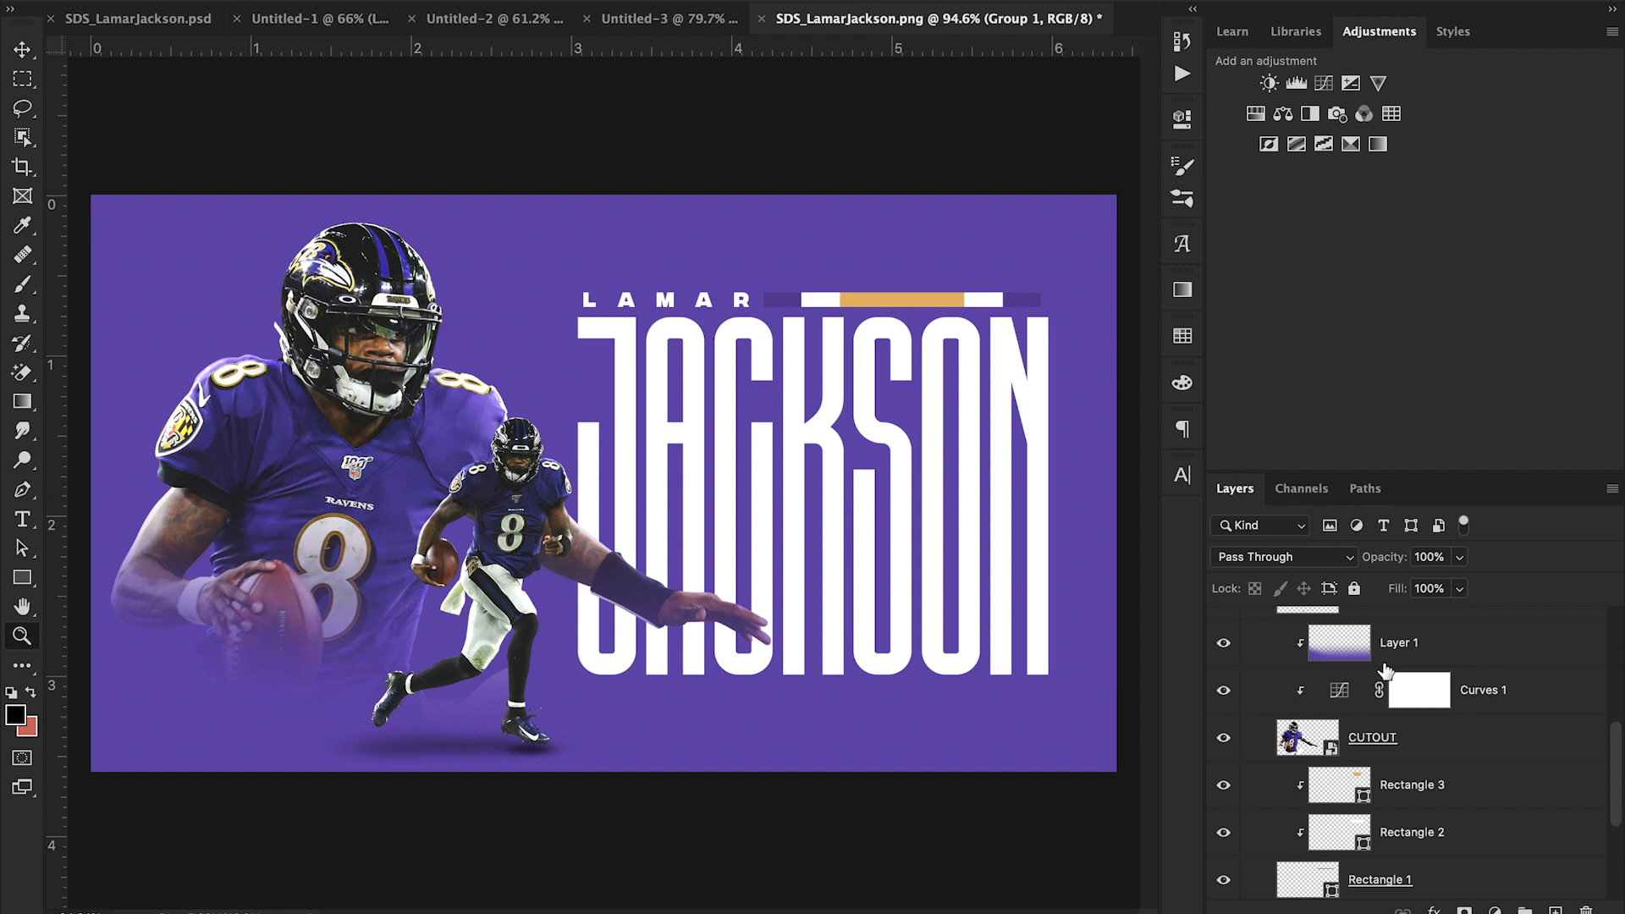
scroll(1385, 669, "up", 10)
left_click(1250, 621)
left_click(1224, 621)
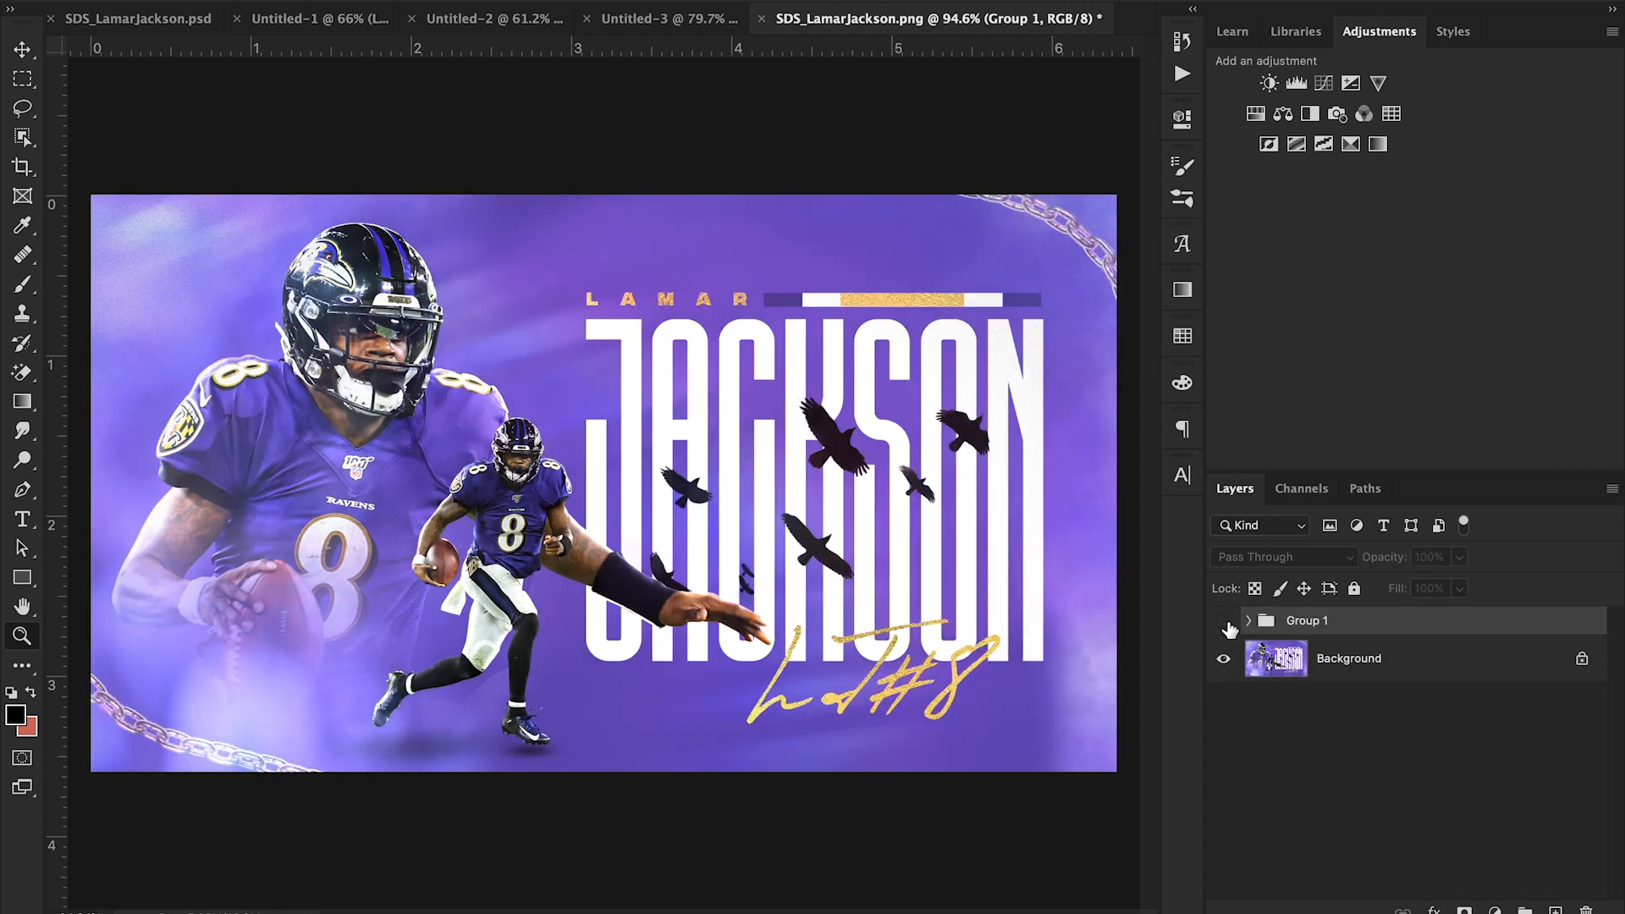
left_click(1227, 622)
left_click(1227, 622)
left_click(1223, 621)
- Switch to the browser, bring the signed National Treasures card image into the graphic, and move it up until its signature shows
left_click(22, 49)
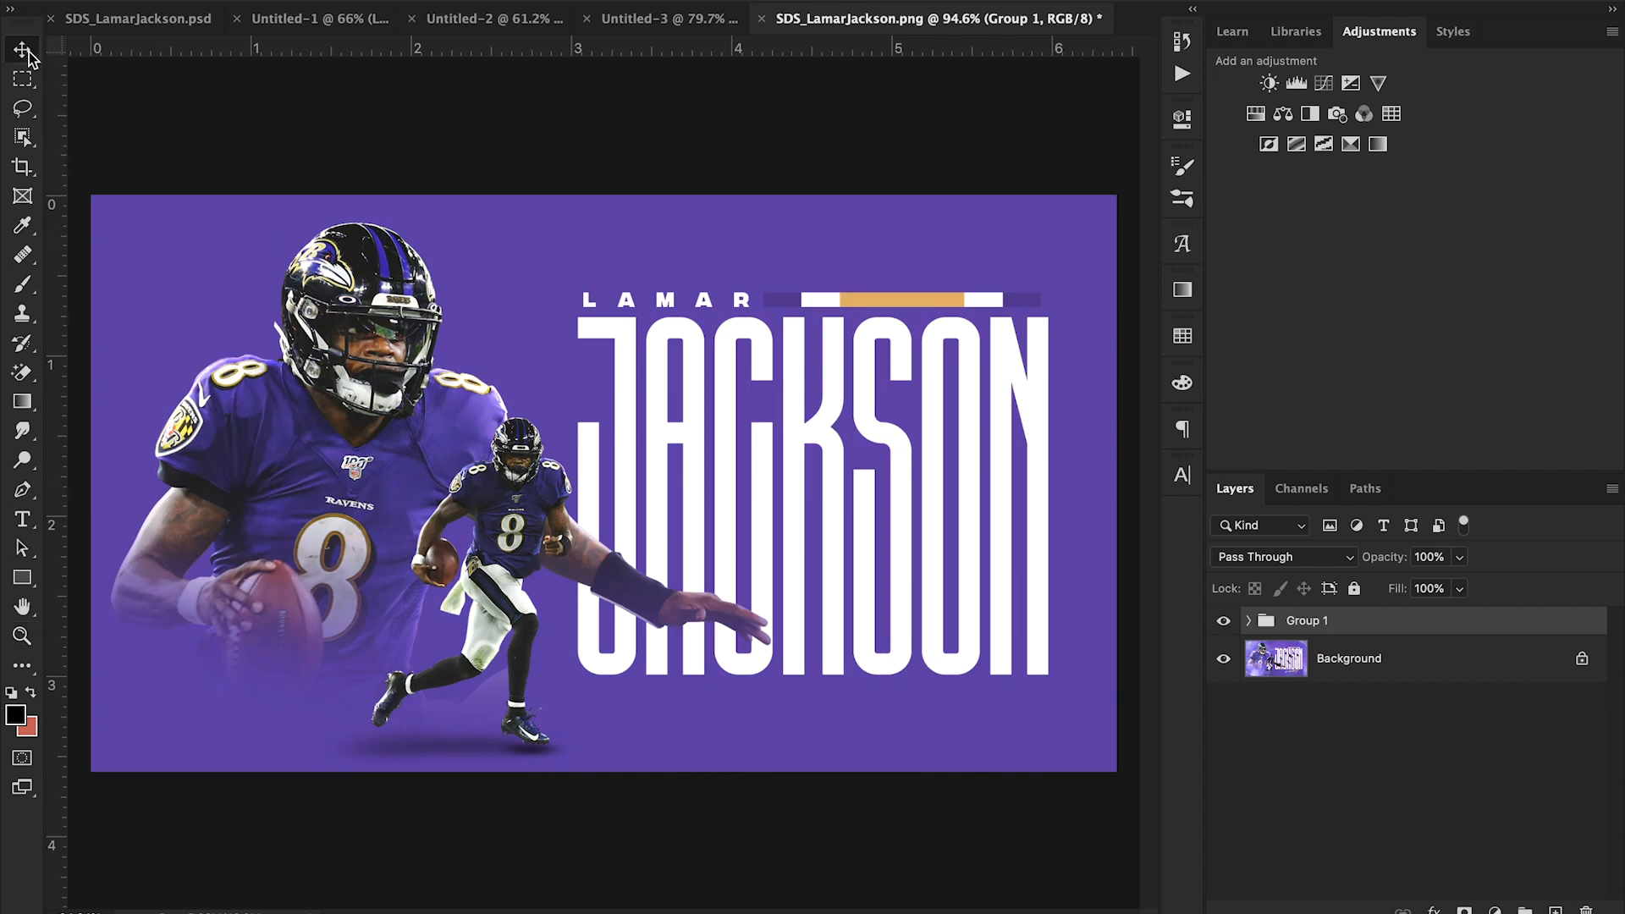
left_click(682, 899)
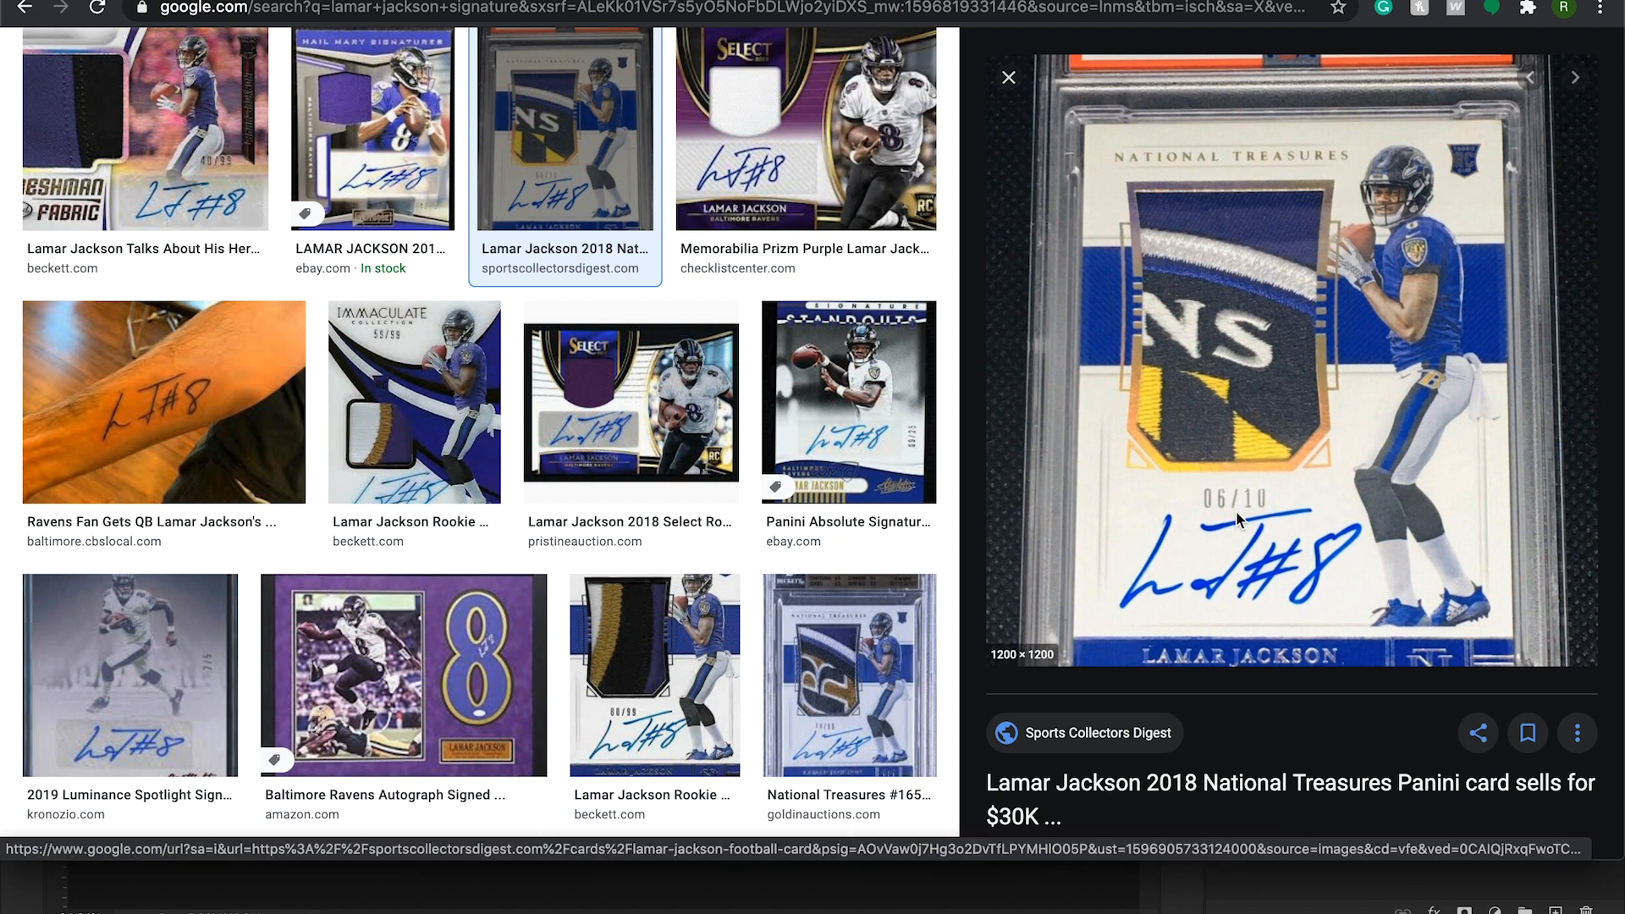
left_click_drag(1252, 475, 828, 659)
right_click(828, 659)
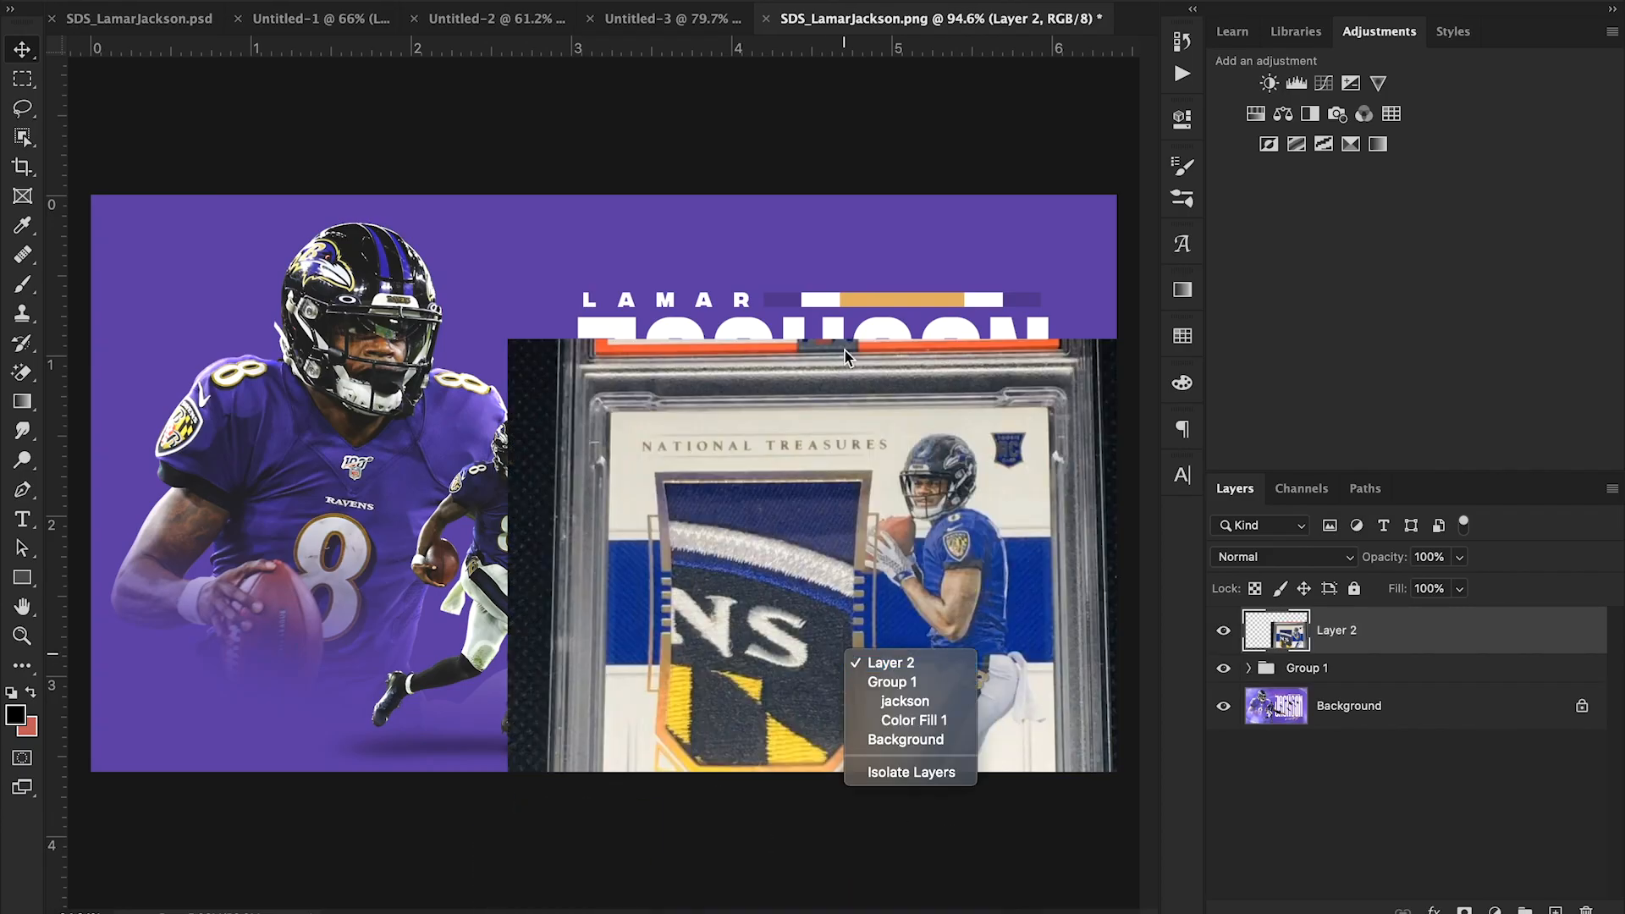
left_click(842, 592)
left_click_drag(843, 584, 840, 296)
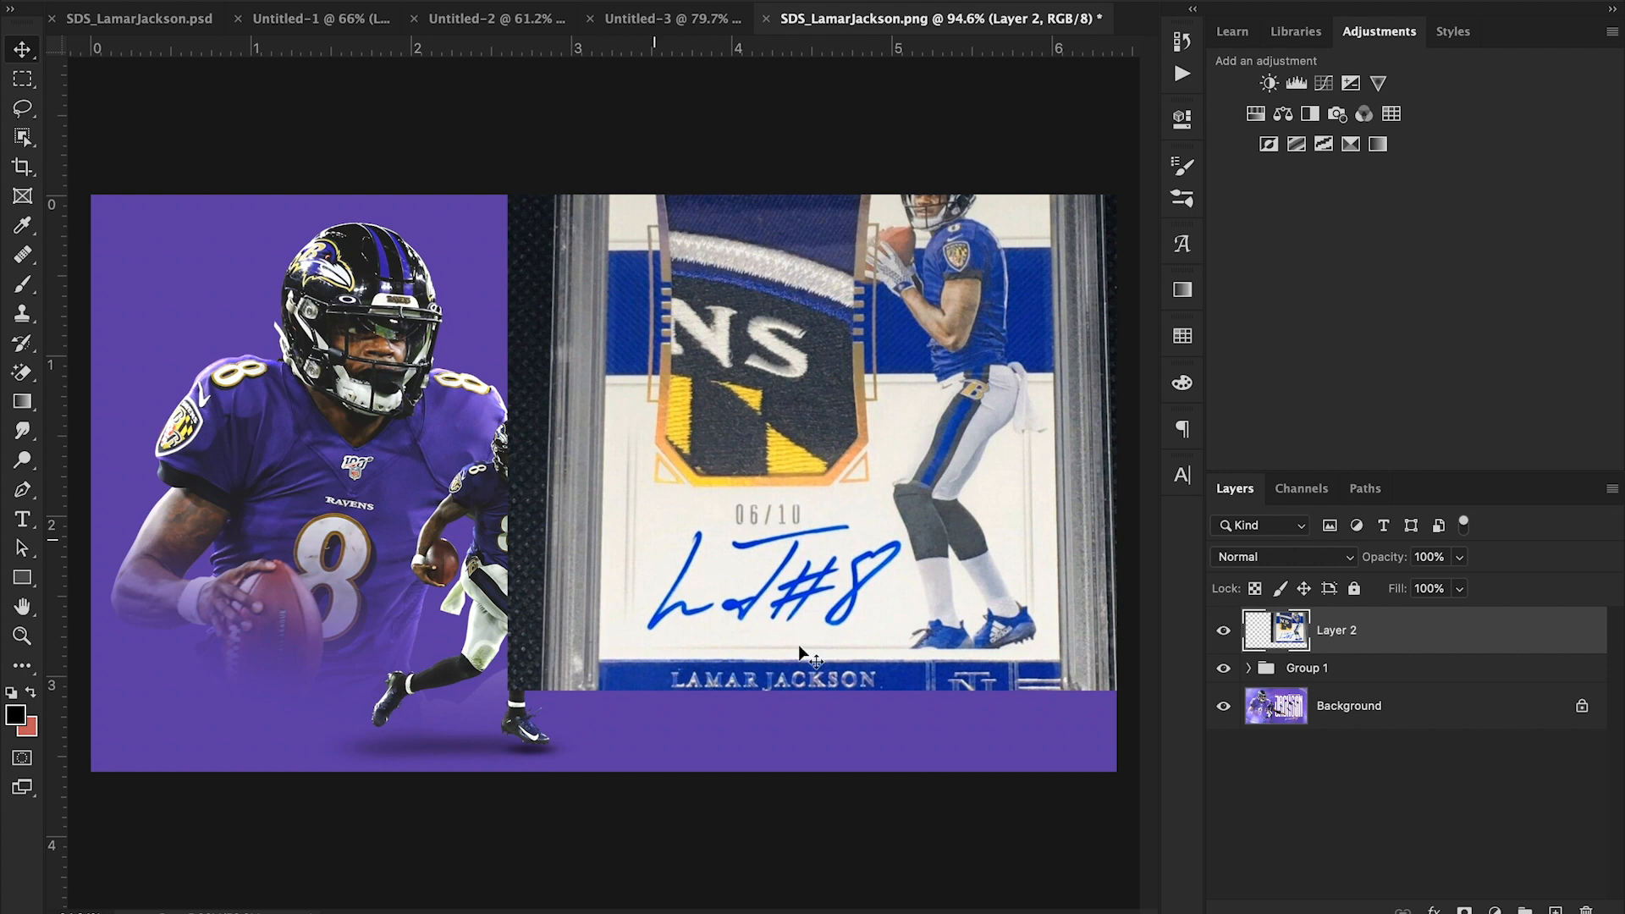
- Copy the rectangular area around the signature from the card photo to its own layer, and delete the card photo's Layer 2
left_click(29, 82)
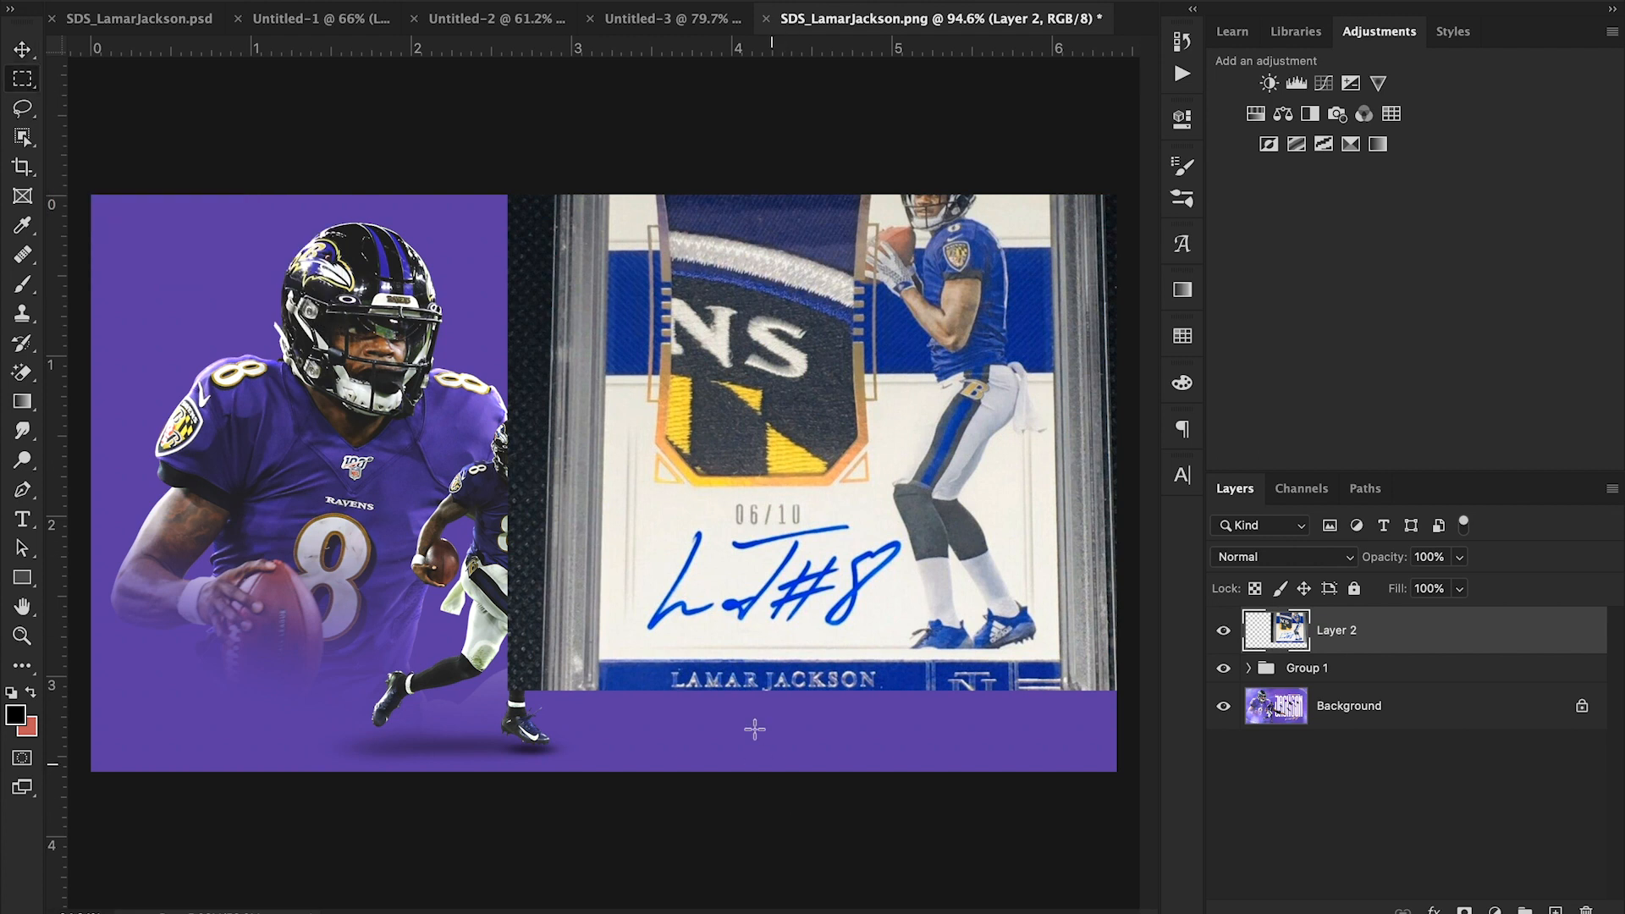
mouse_move(636, 506)
left_mouse_down()
mouse_move(752, 628)
mouse_move(830, 656)
mouse_move(918, 653)
left_mouse_up()
key("ctrl+j")
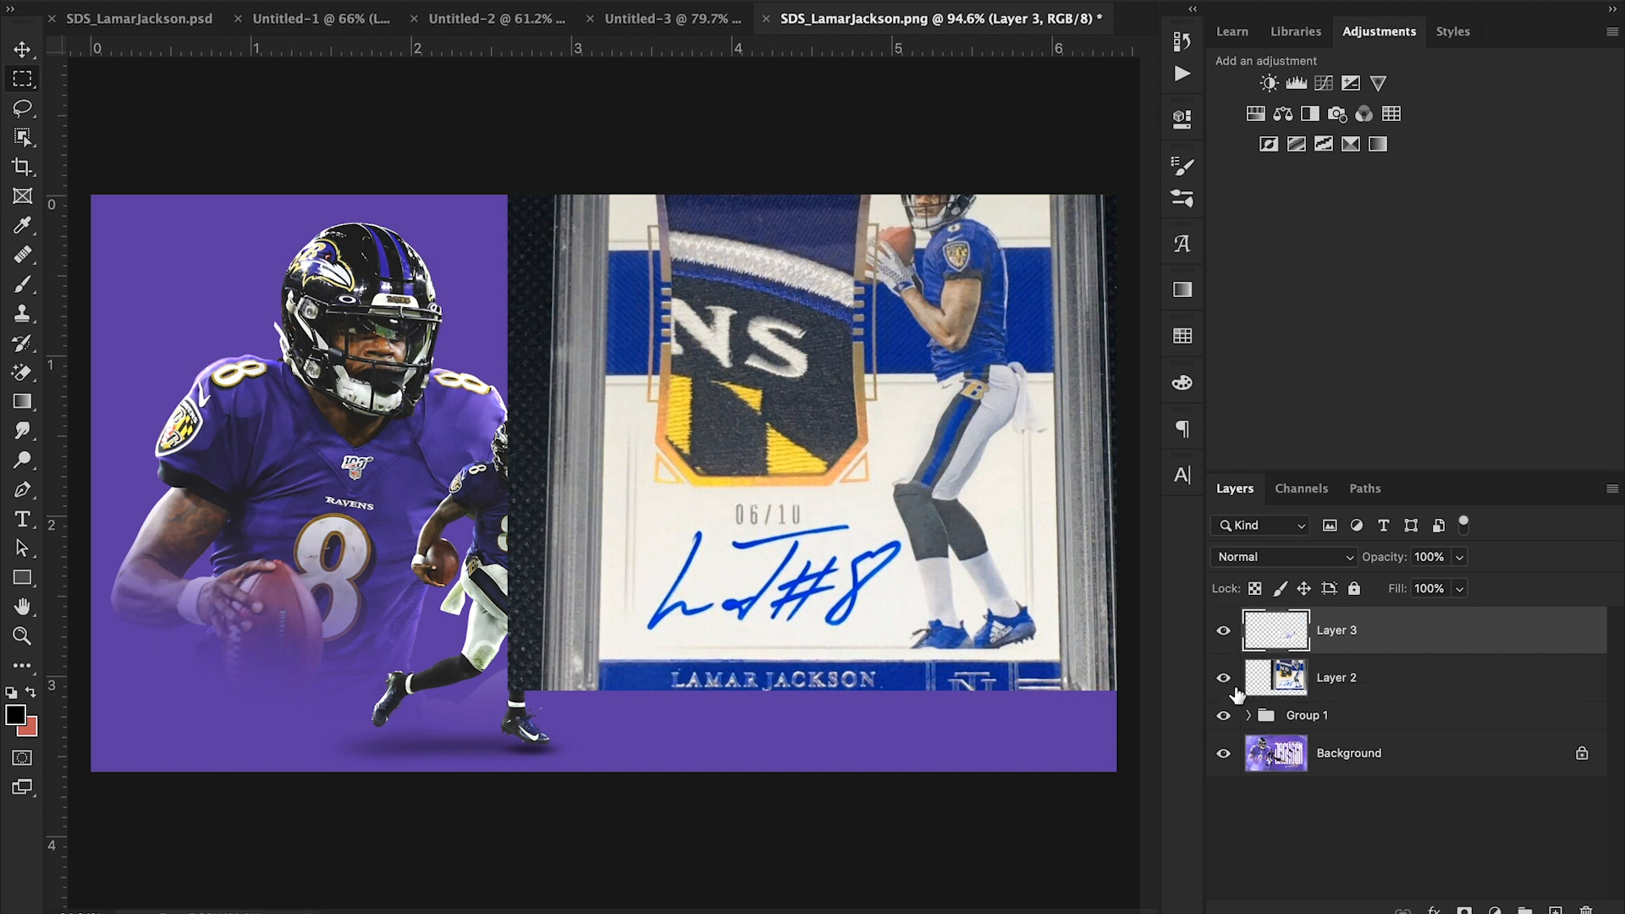
left_click(1224, 682)
left_click(23, 49)
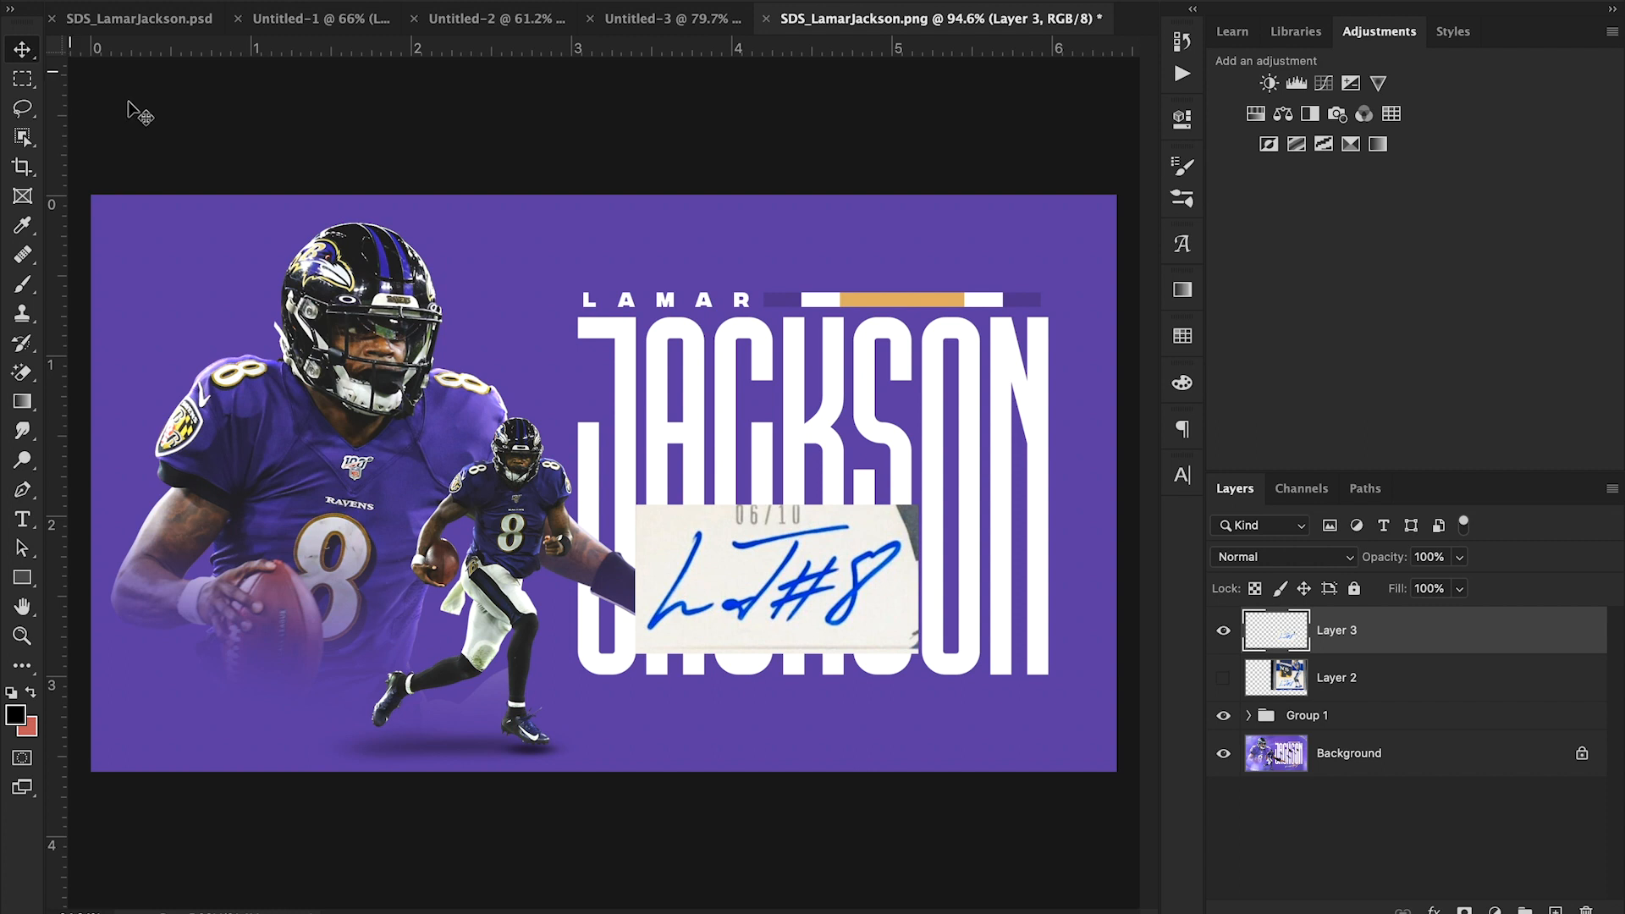
left_click(1409, 690)
key("Delete")
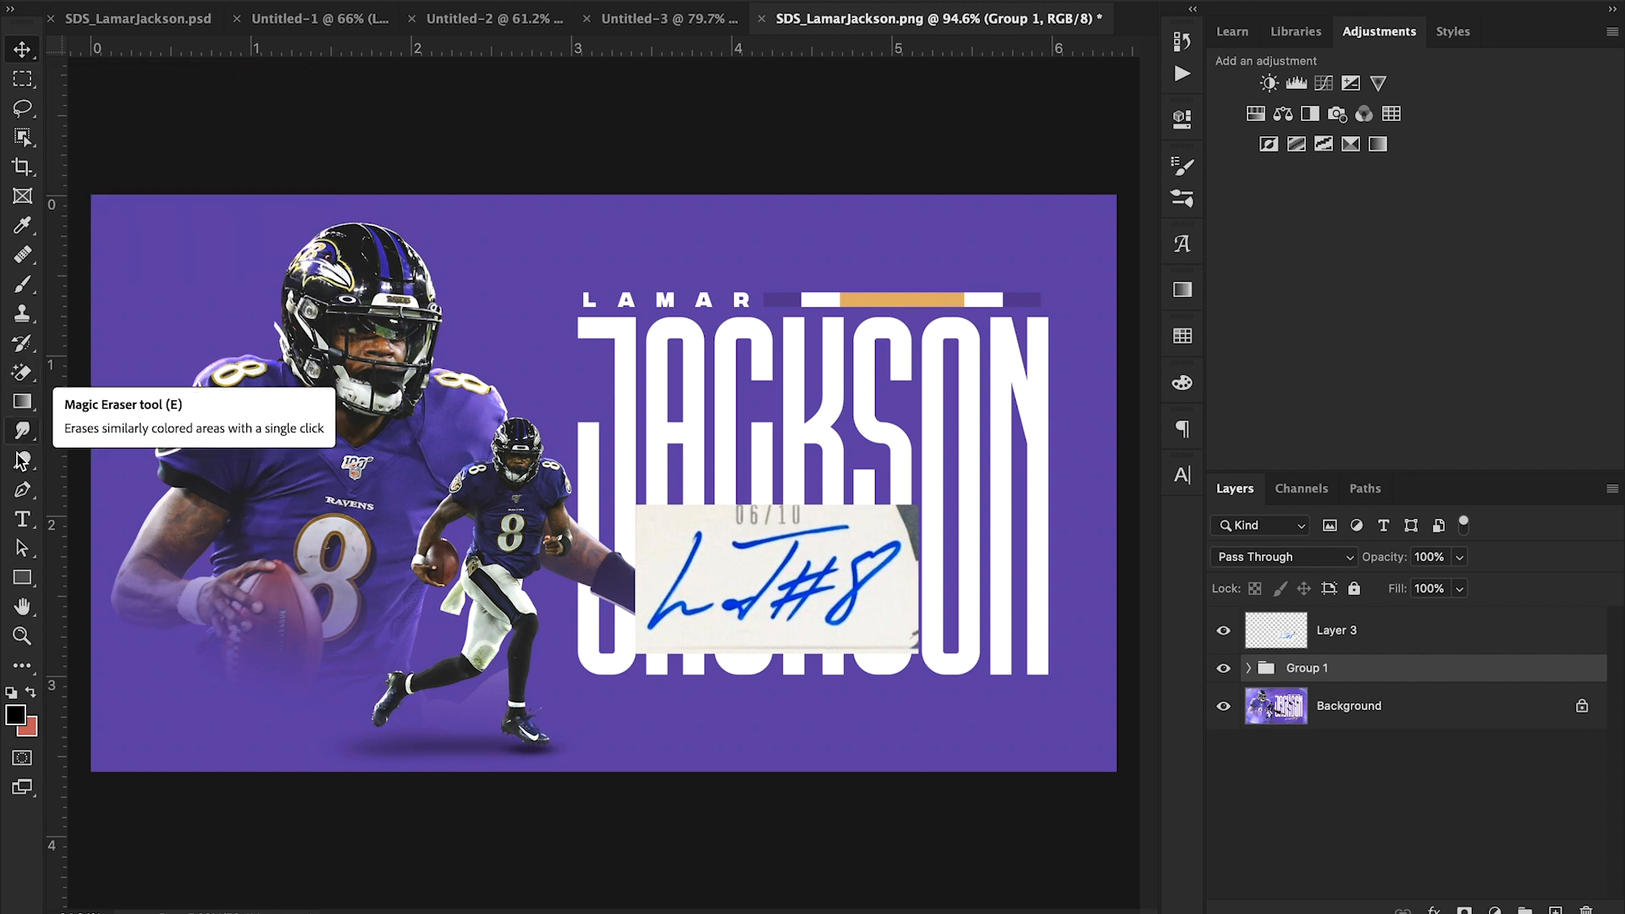
- Try to erase the paper background around the blue signature on Layer 3 with the Magic Eraser, and undo the erasure
left_click(25, 637)
left_click_drag(720, 581, 803, 578)
scroll(804, 578, "right", 5)
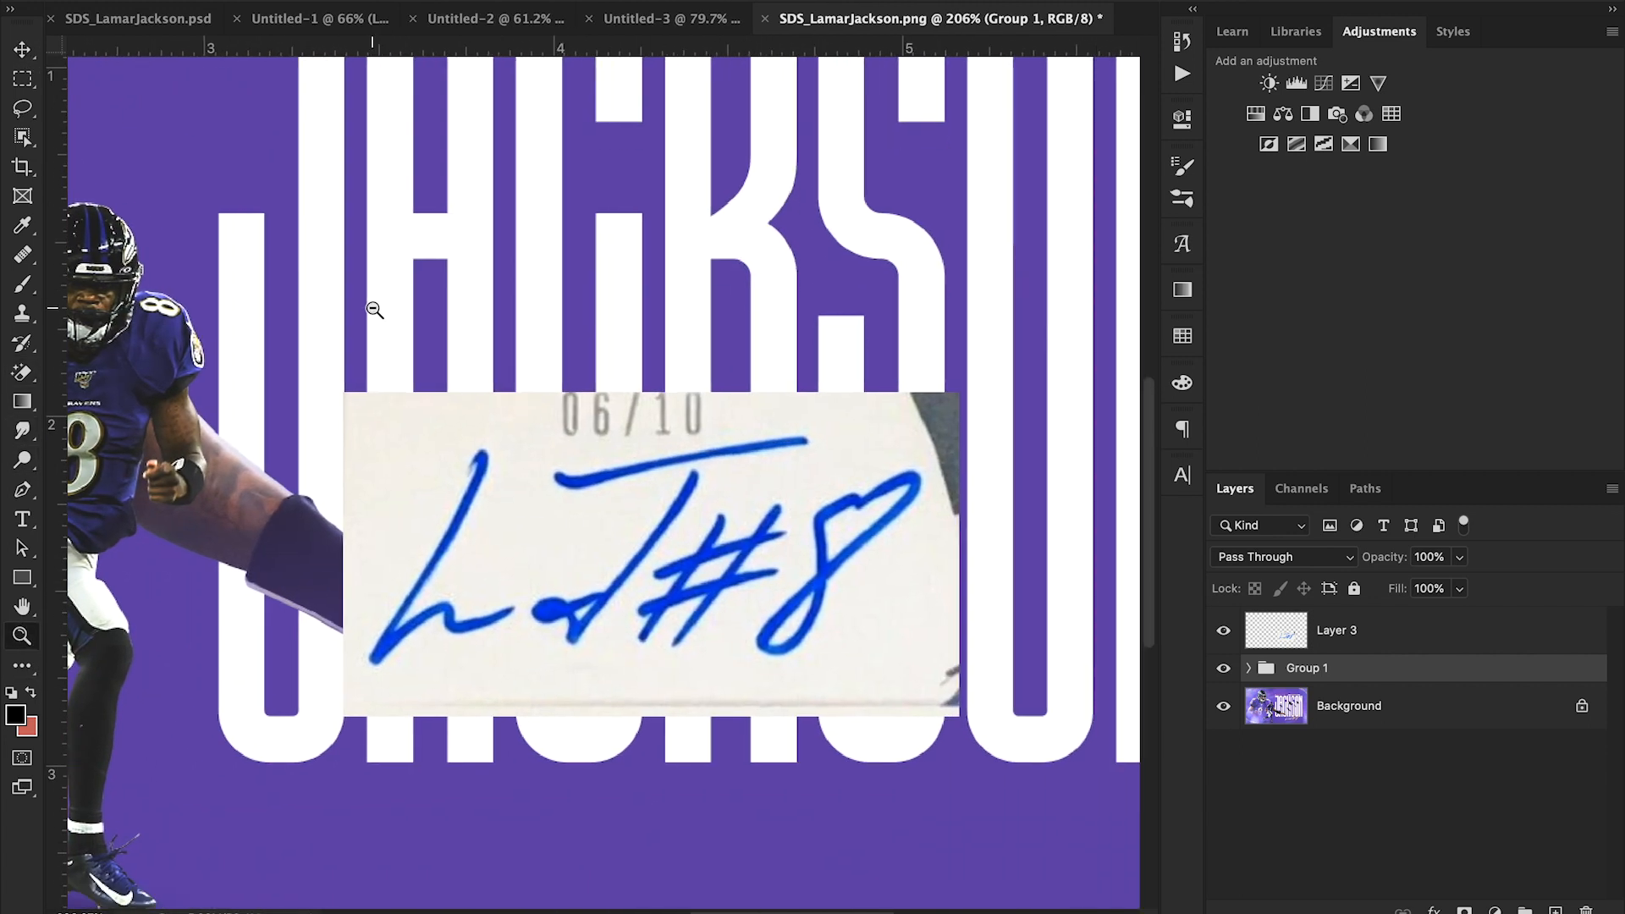
left_click(24, 53)
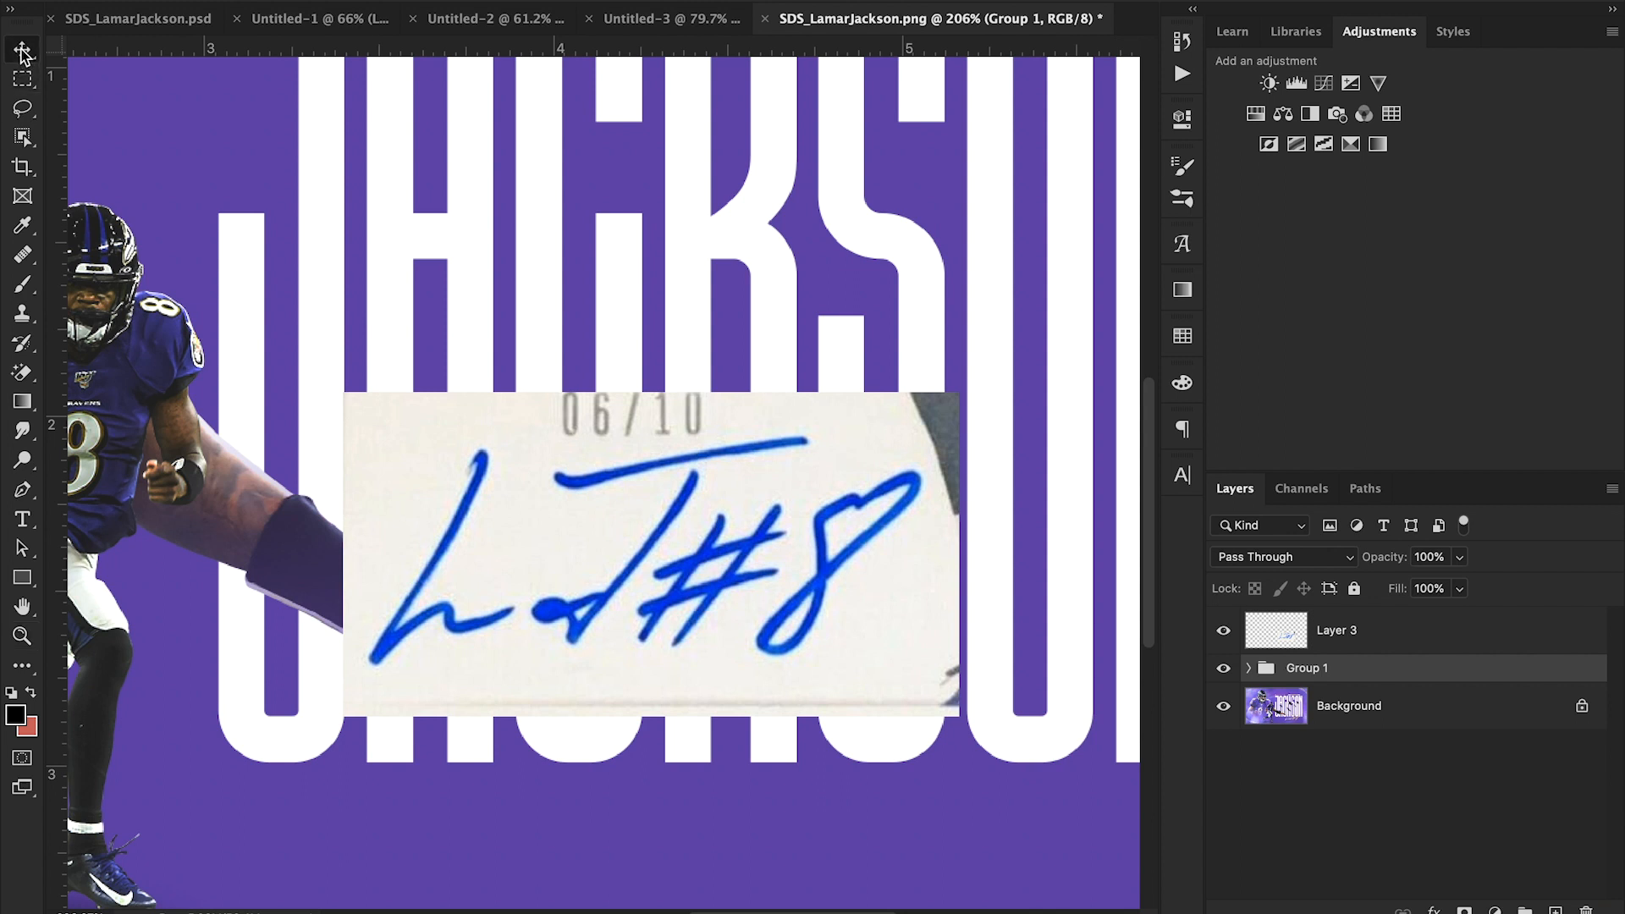
key("j")
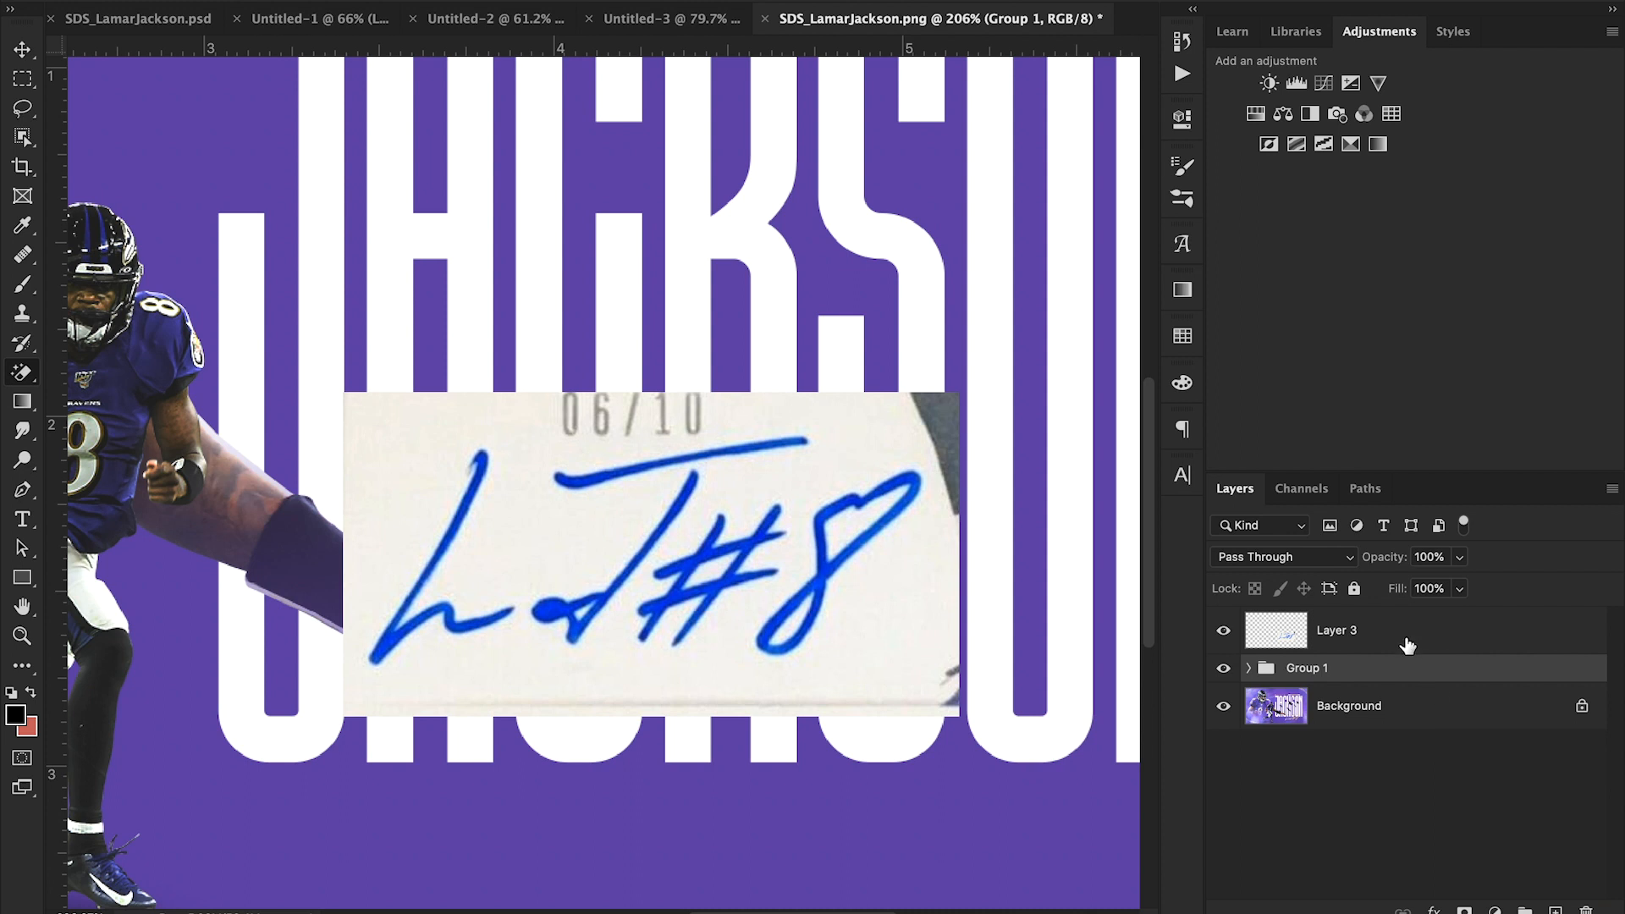
left_click(1388, 648)
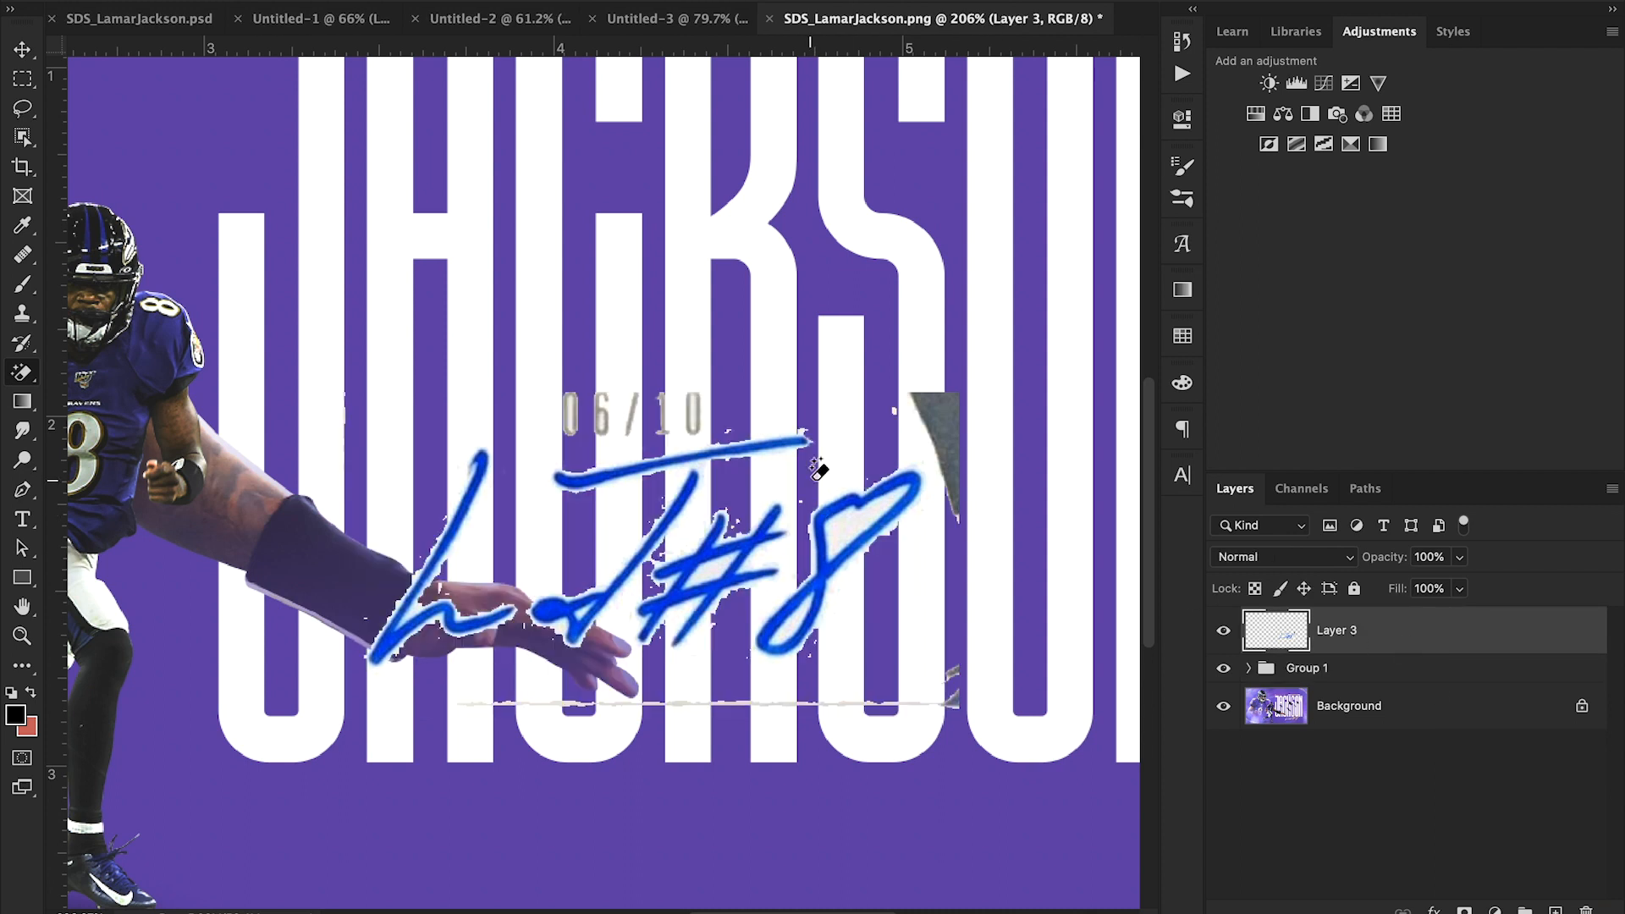
key("ctrl+z")
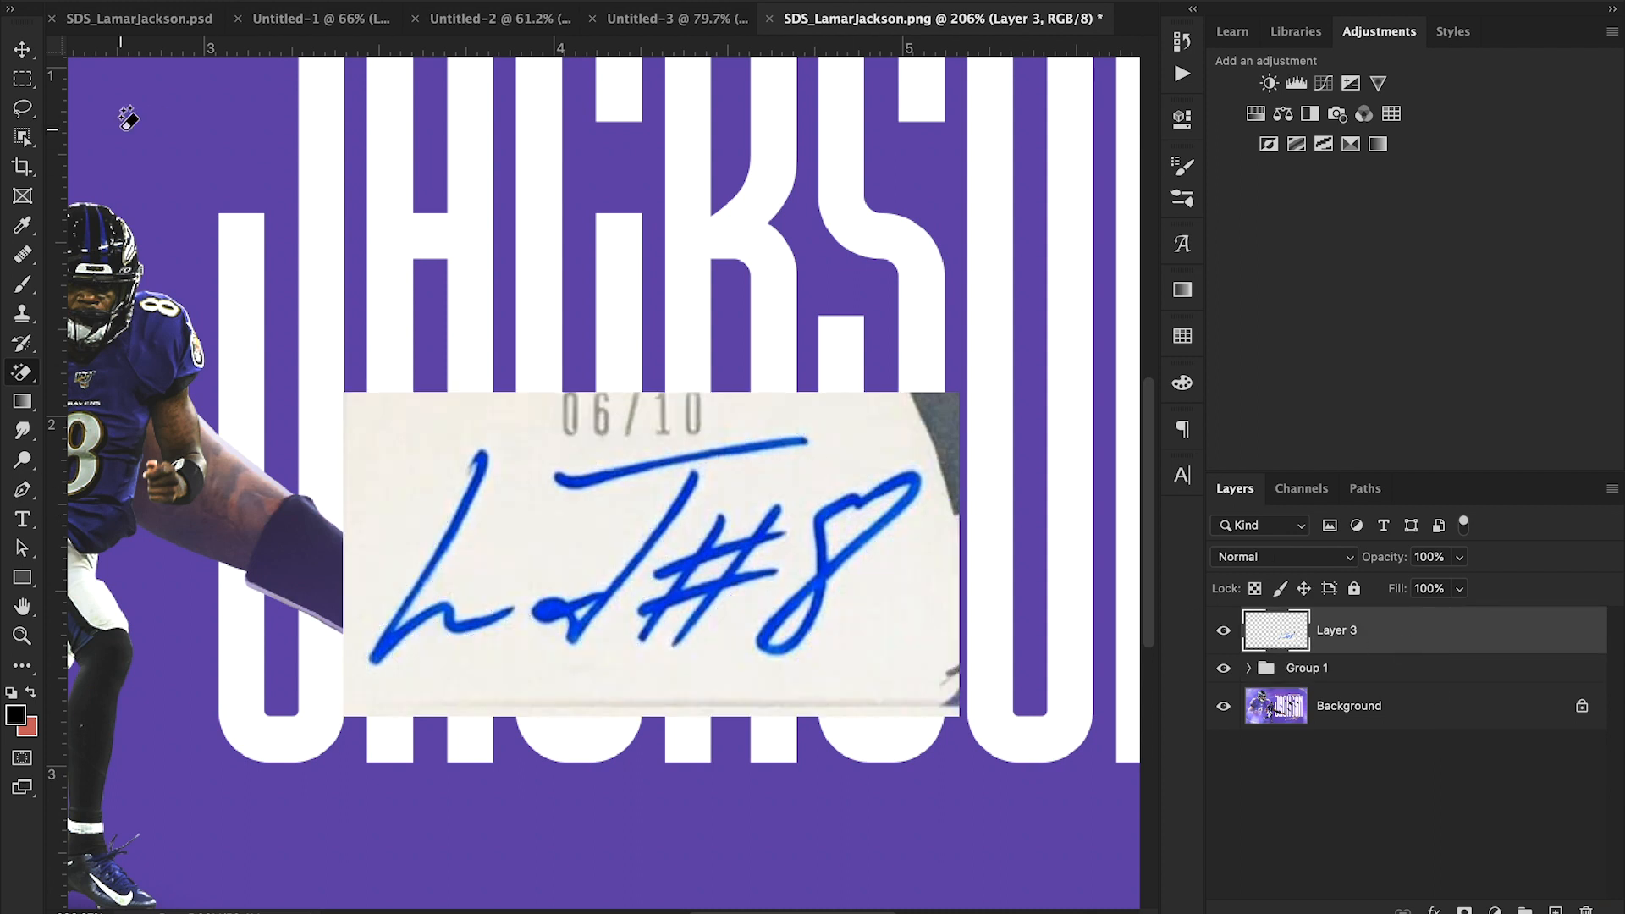
- Apply a Threshold adjustment to the signature on Layer 3 to turn it into solid black strokes on pure white
left_click(22, 51)
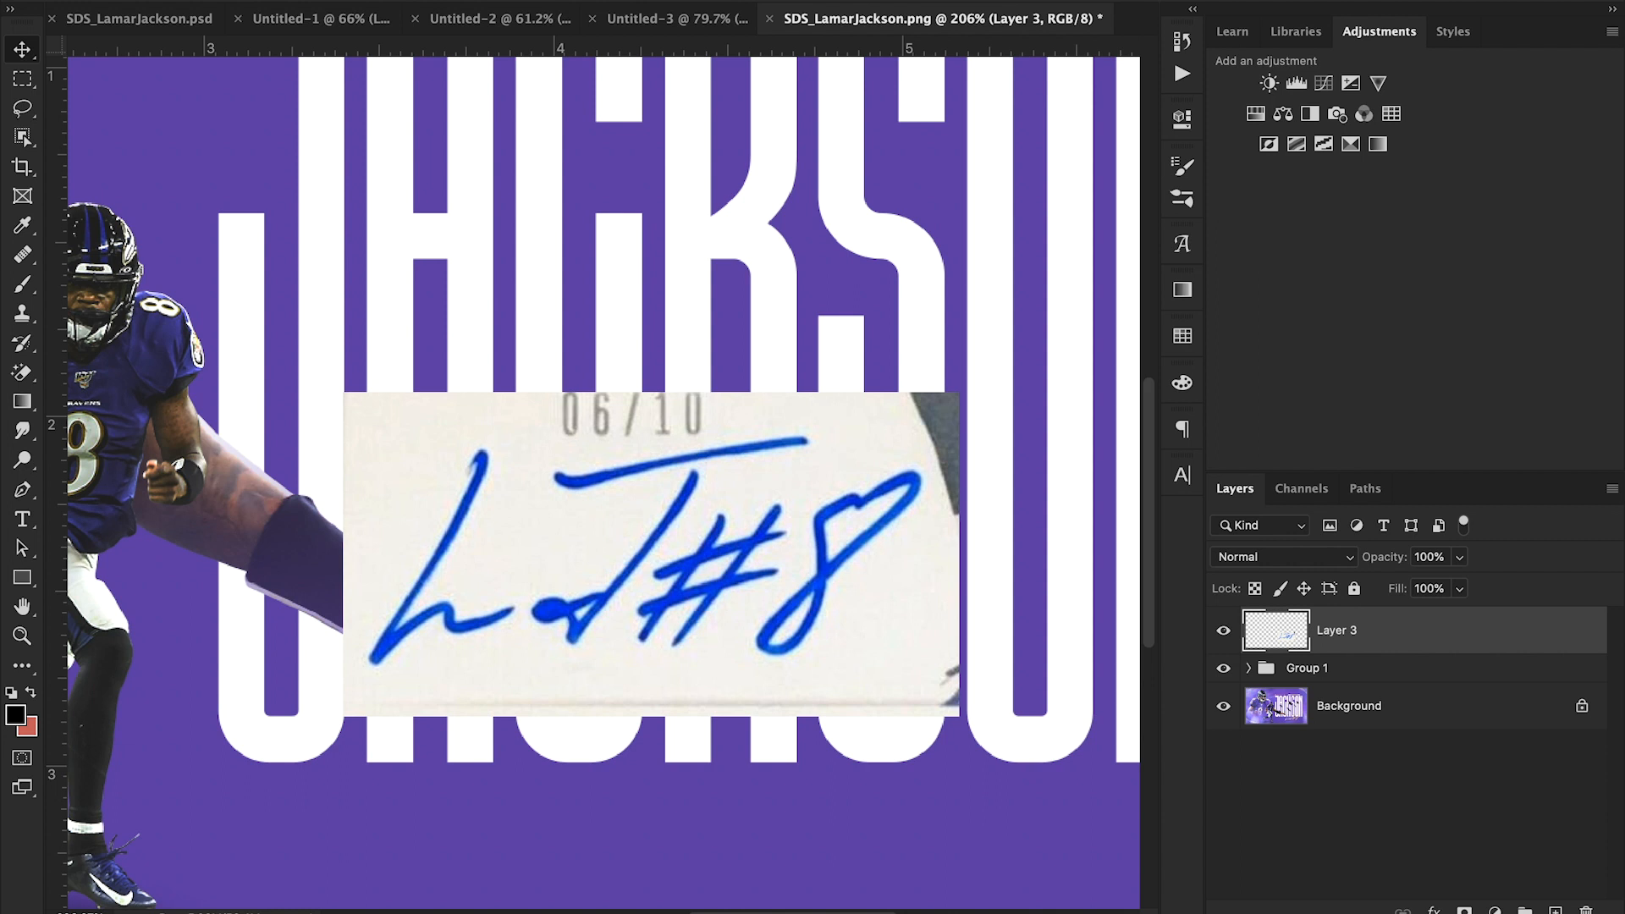
left_click(273, 2)
mouse_move(381, 3)
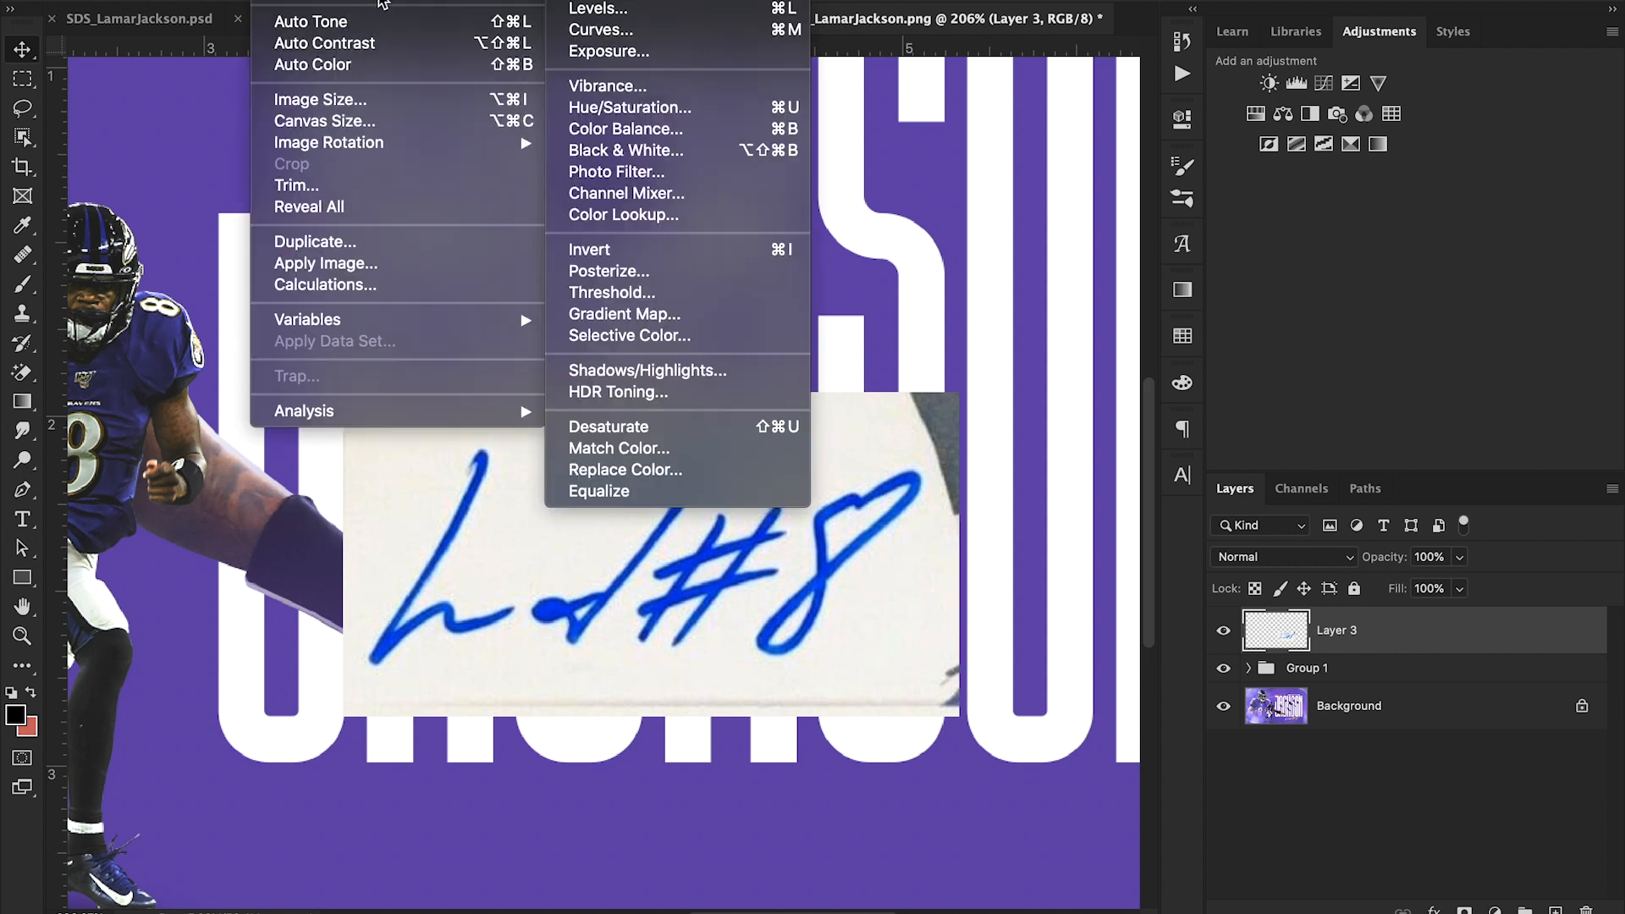
left_click(622, 292)
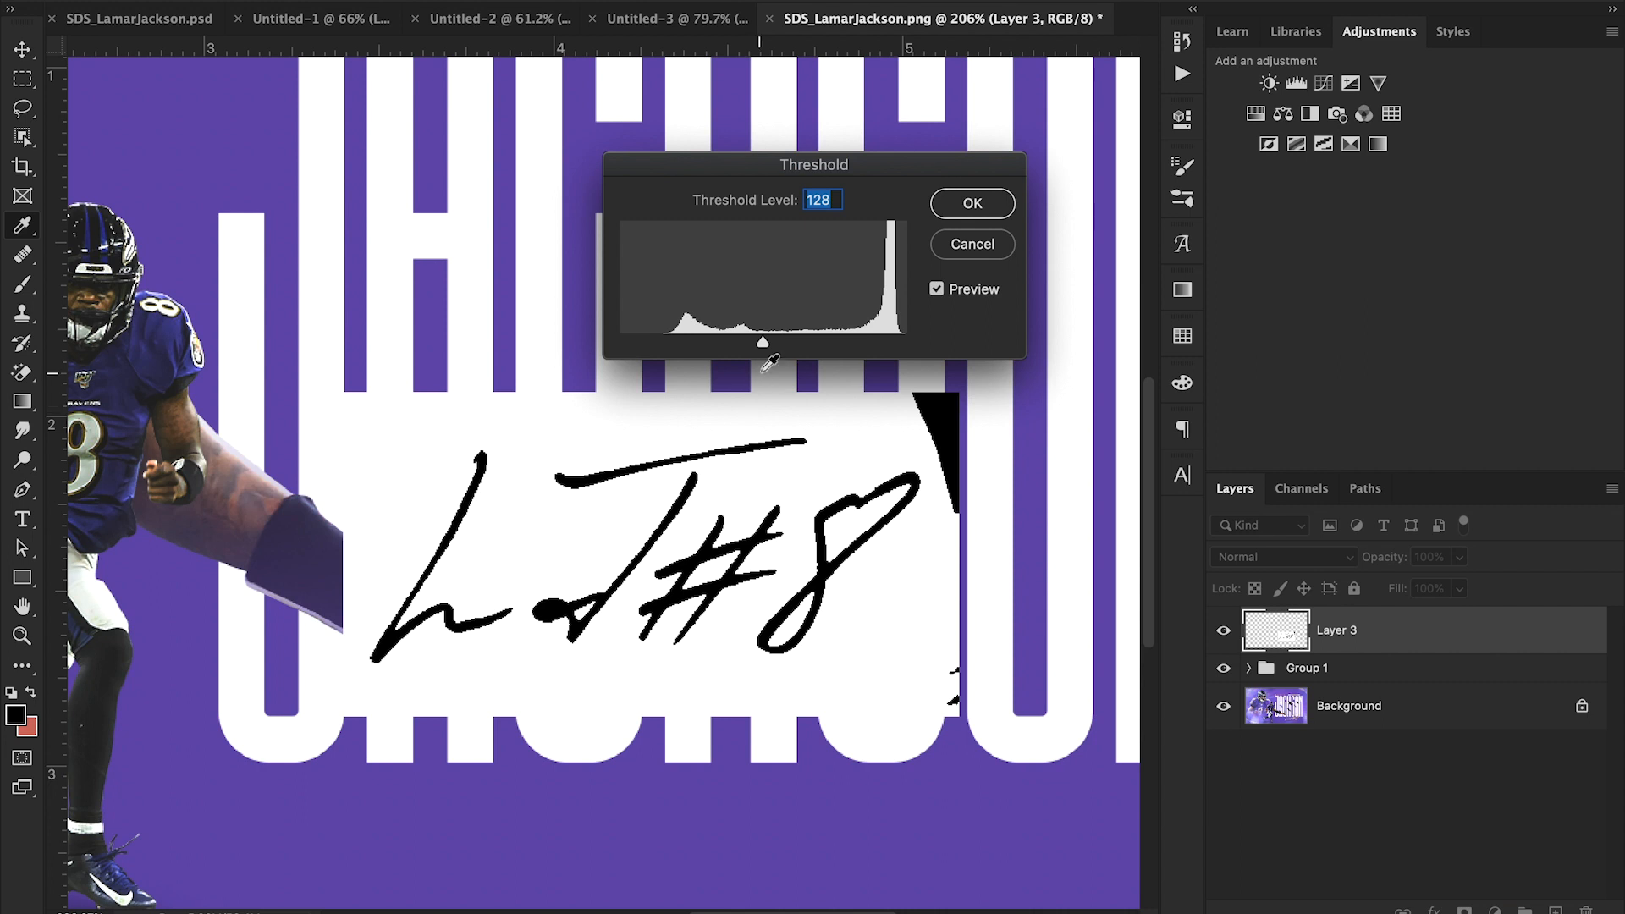
left_click_drag(748, 339, 756, 339)
left_click(982, 205)
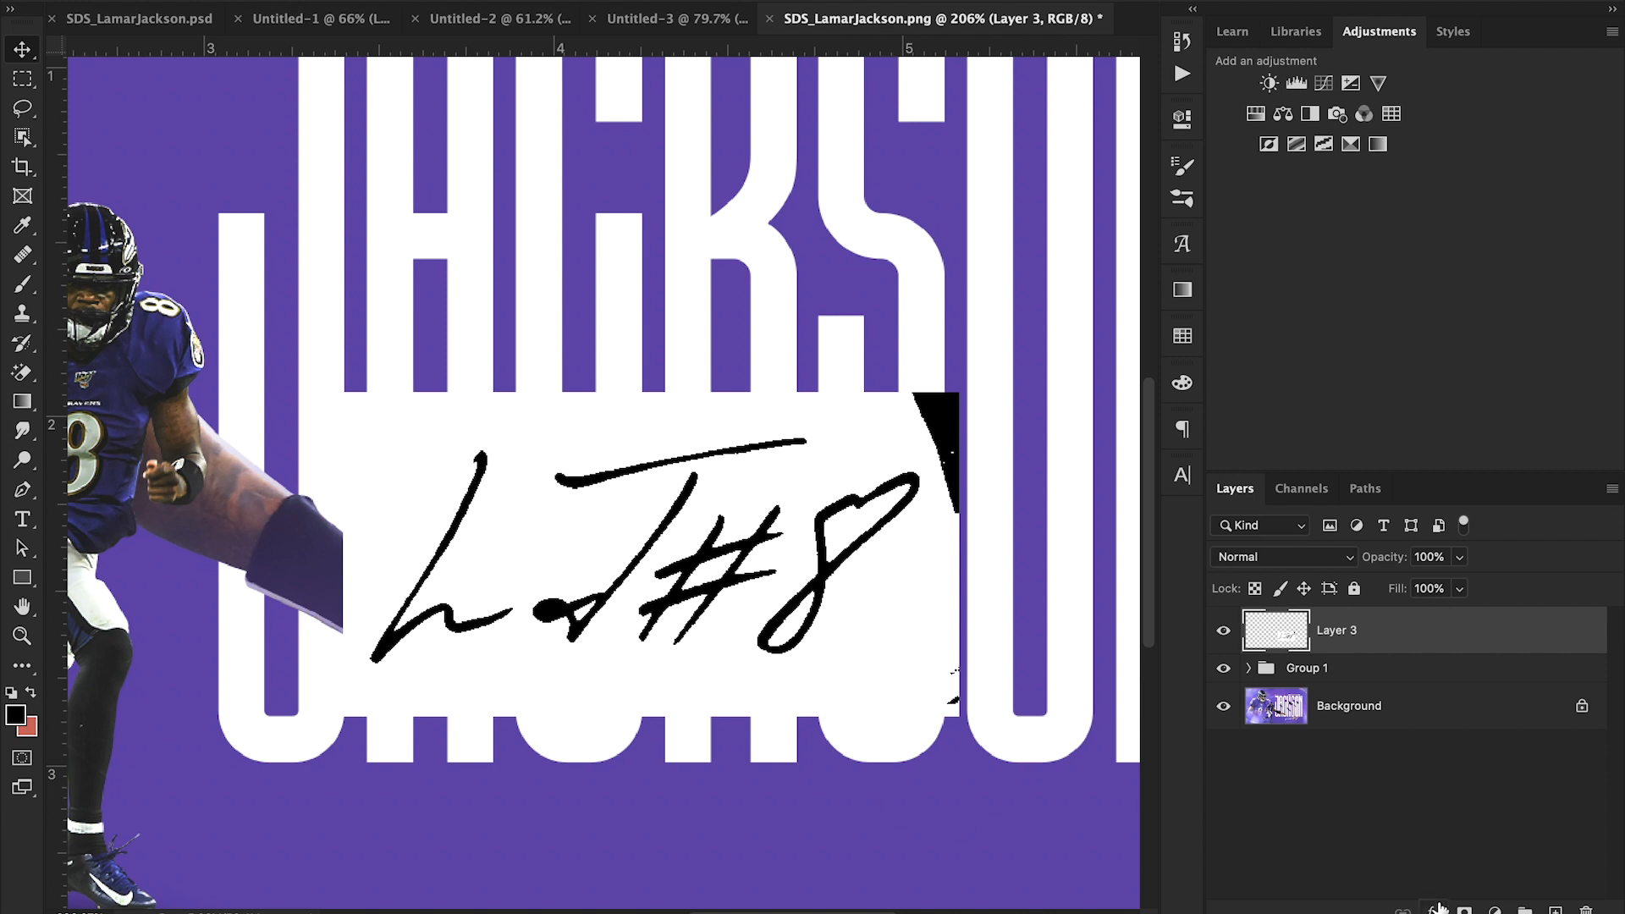
- Add a mask to Layer 3 and hide the black patch and specks beside the signature with a black Hard Round brush
key("b")
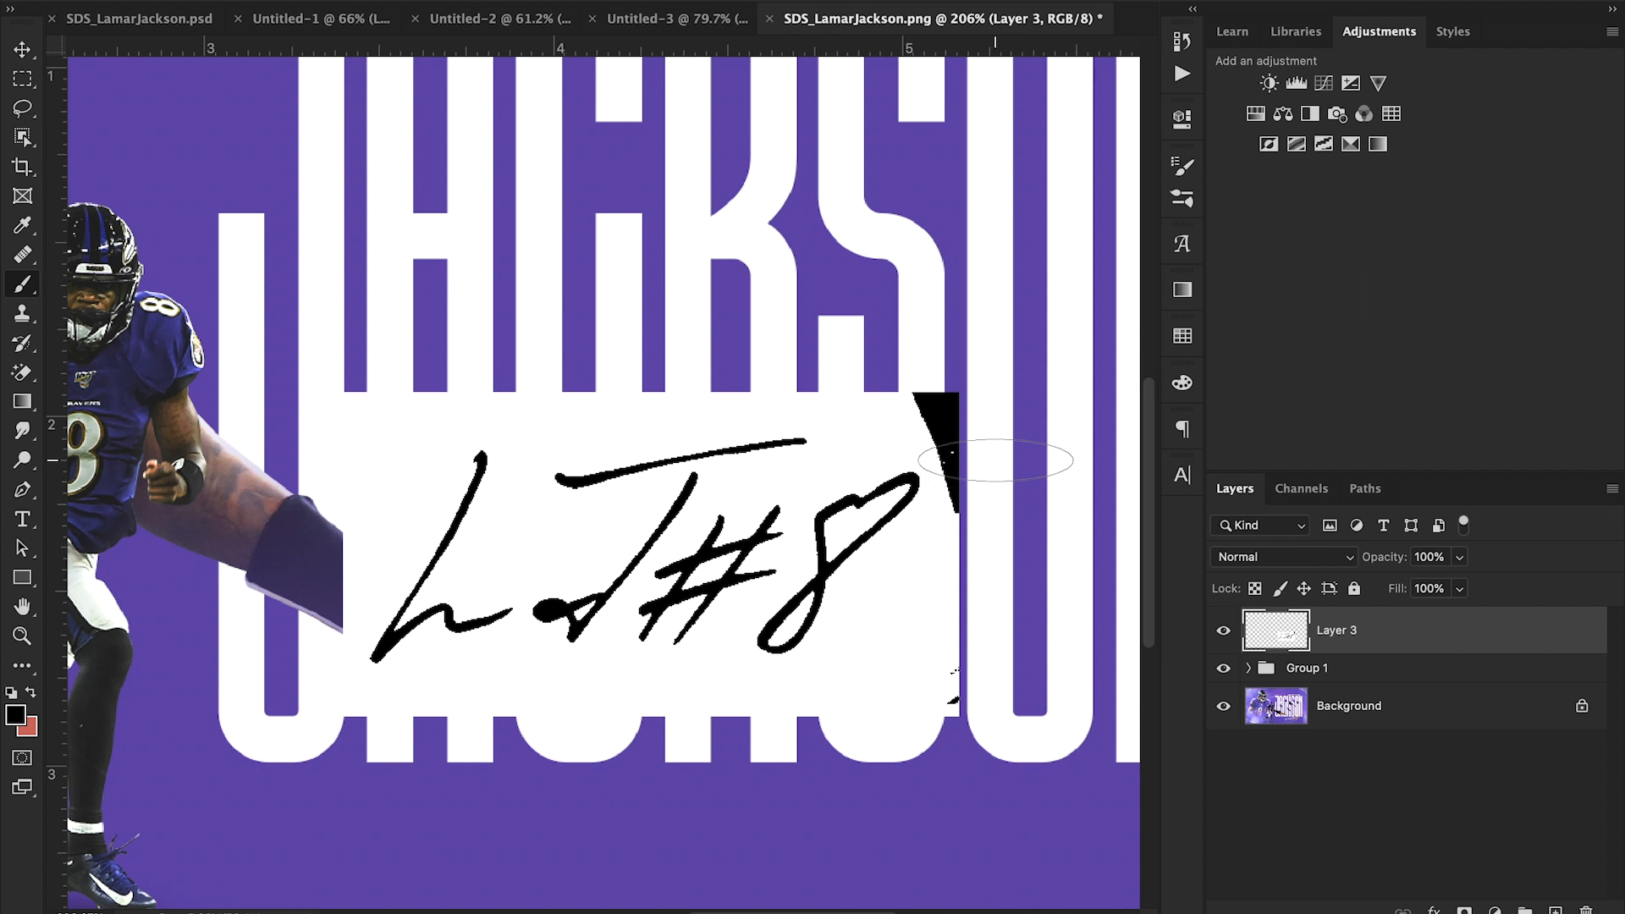
left_click(1464, 910)
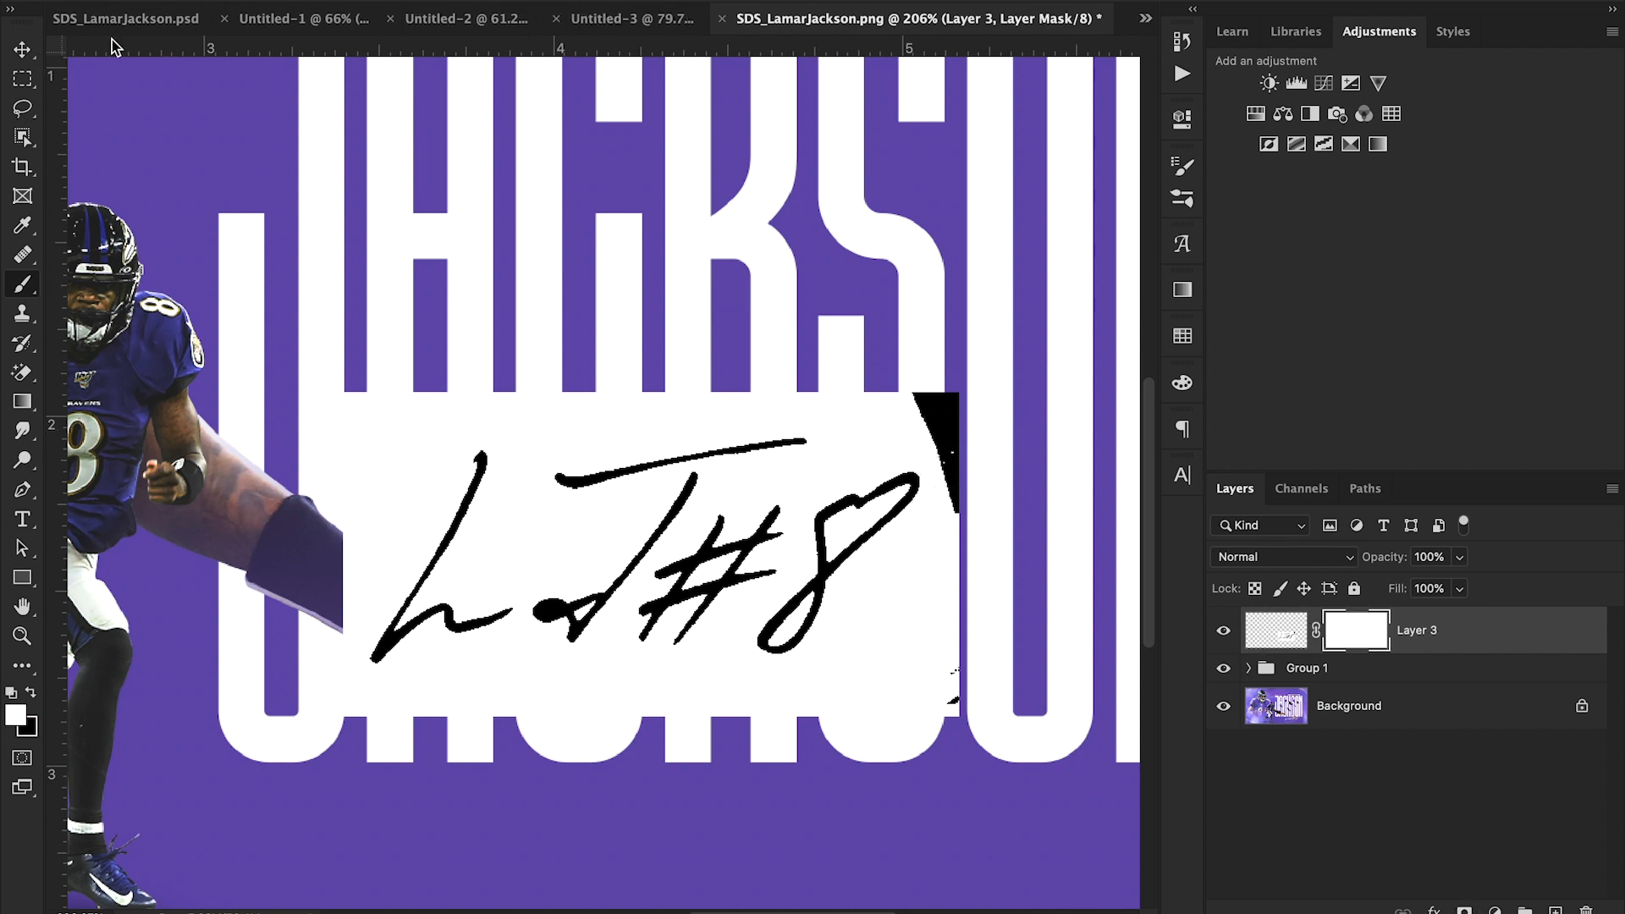
right_click(161, 102)
left_click(169, 284)
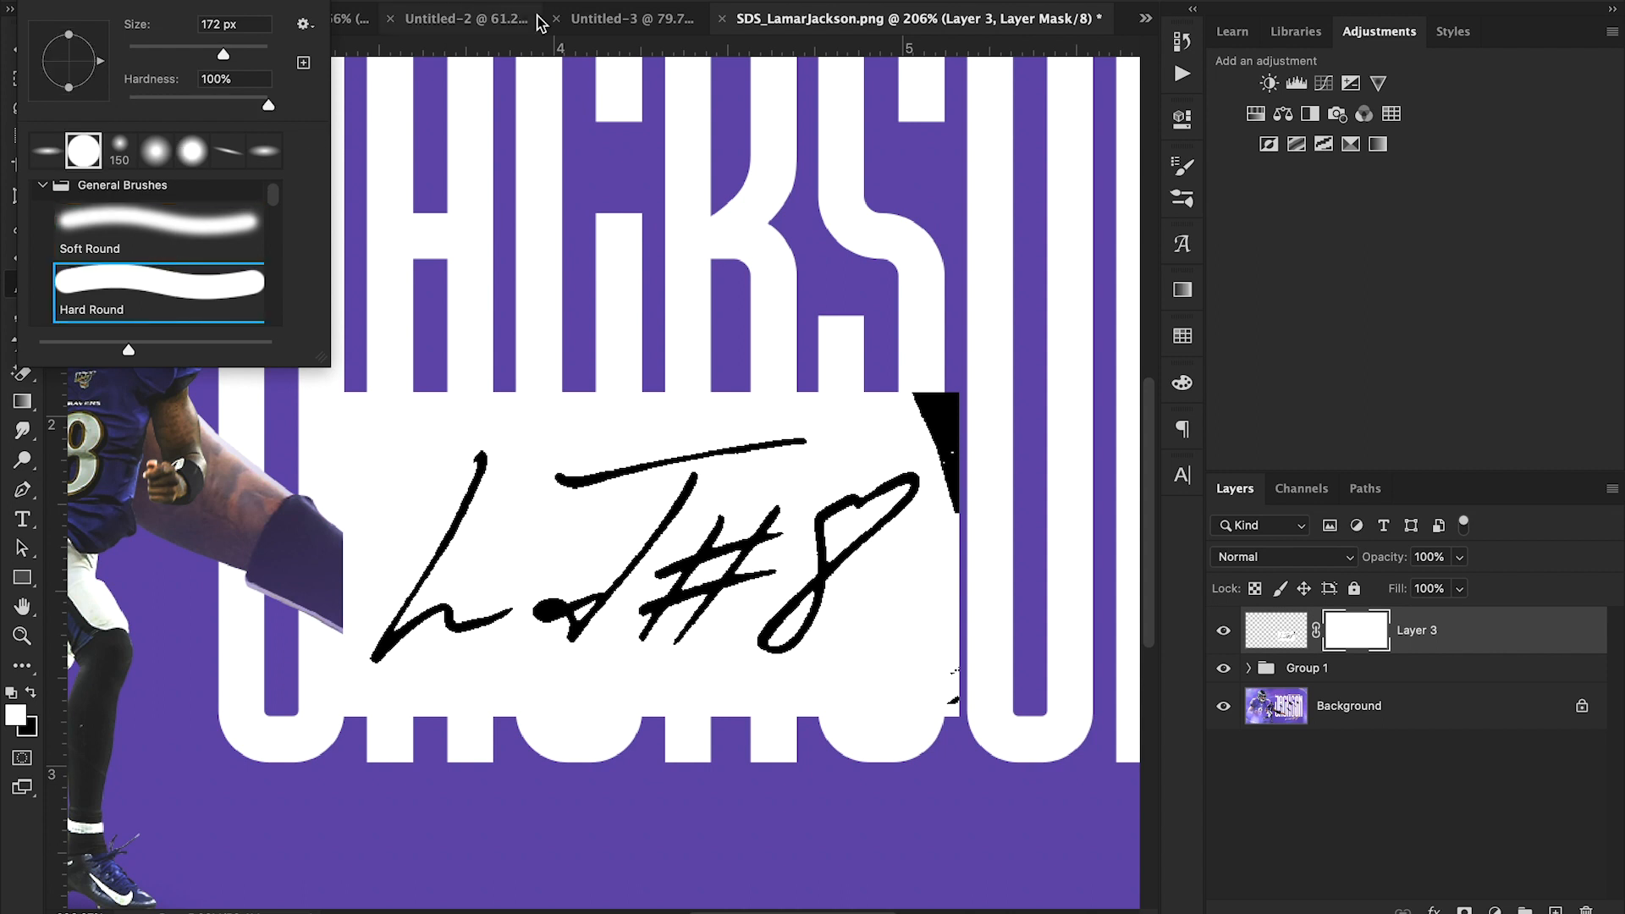
left_click(675, 7)
left_click_drag(694, 10, 858, 28)
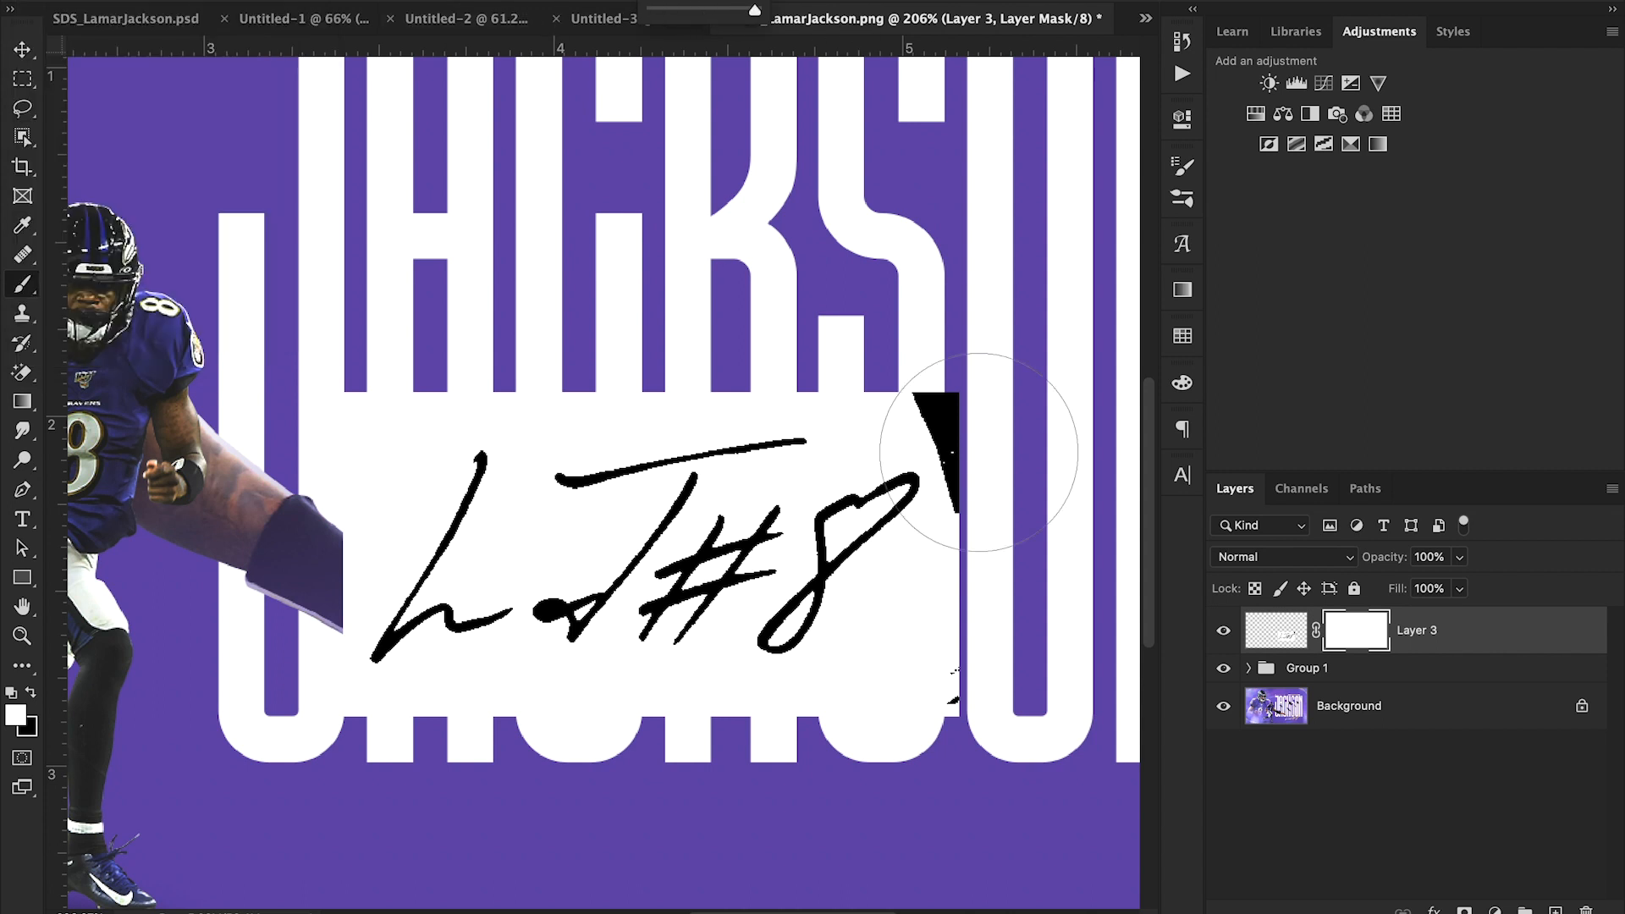
left_click(174, 2)
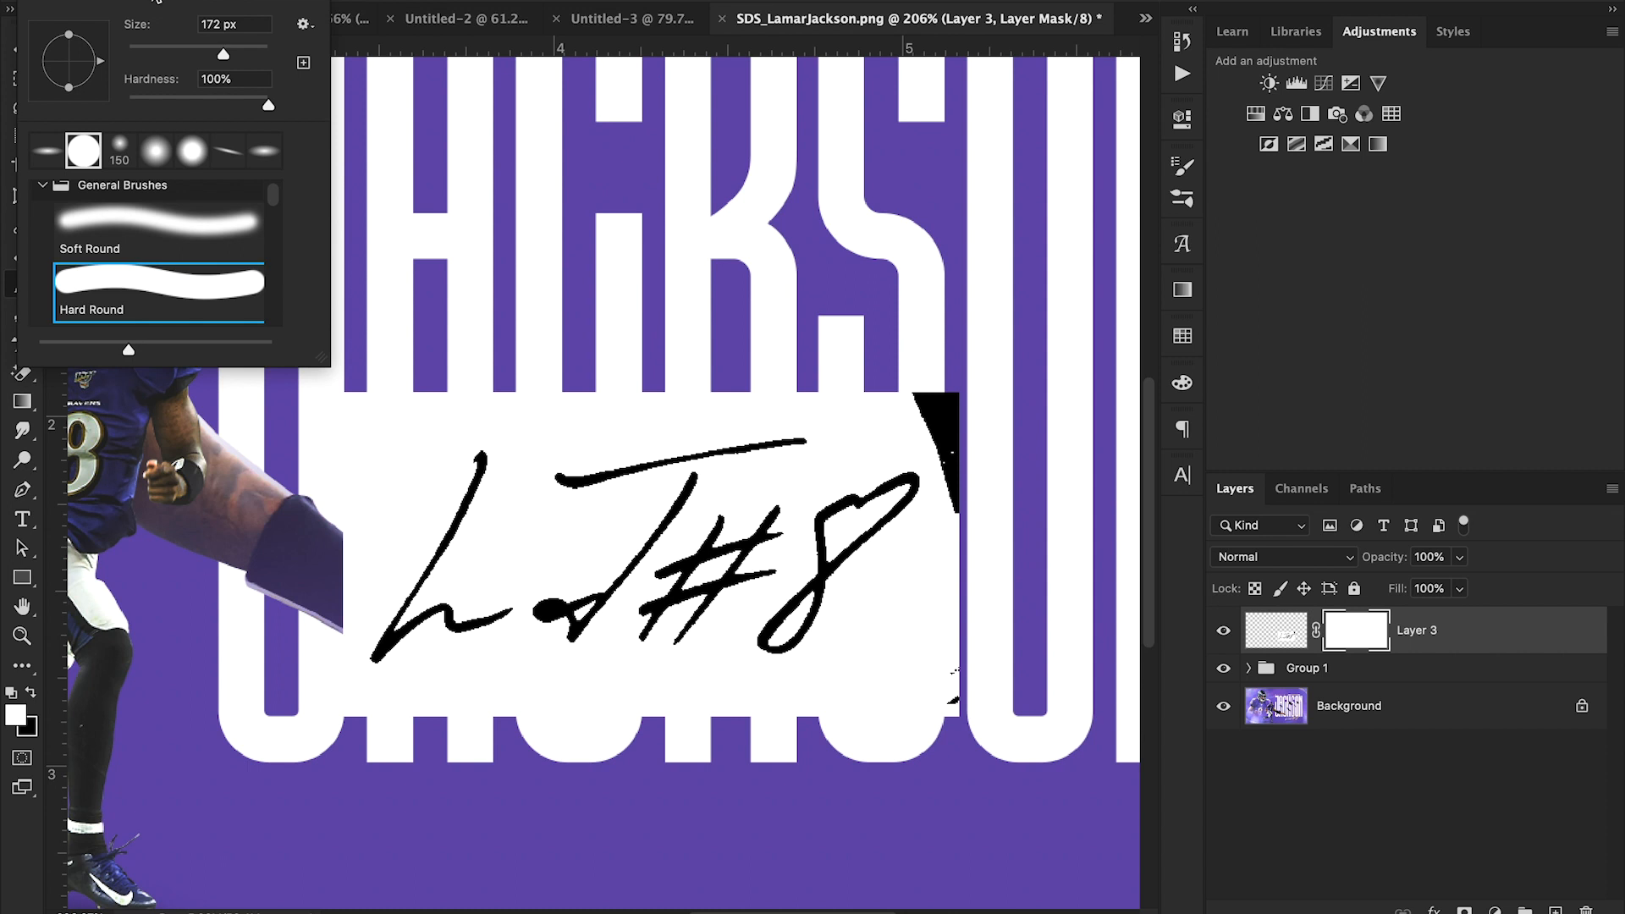
left_click(159, 51)
left_click(31, 692)
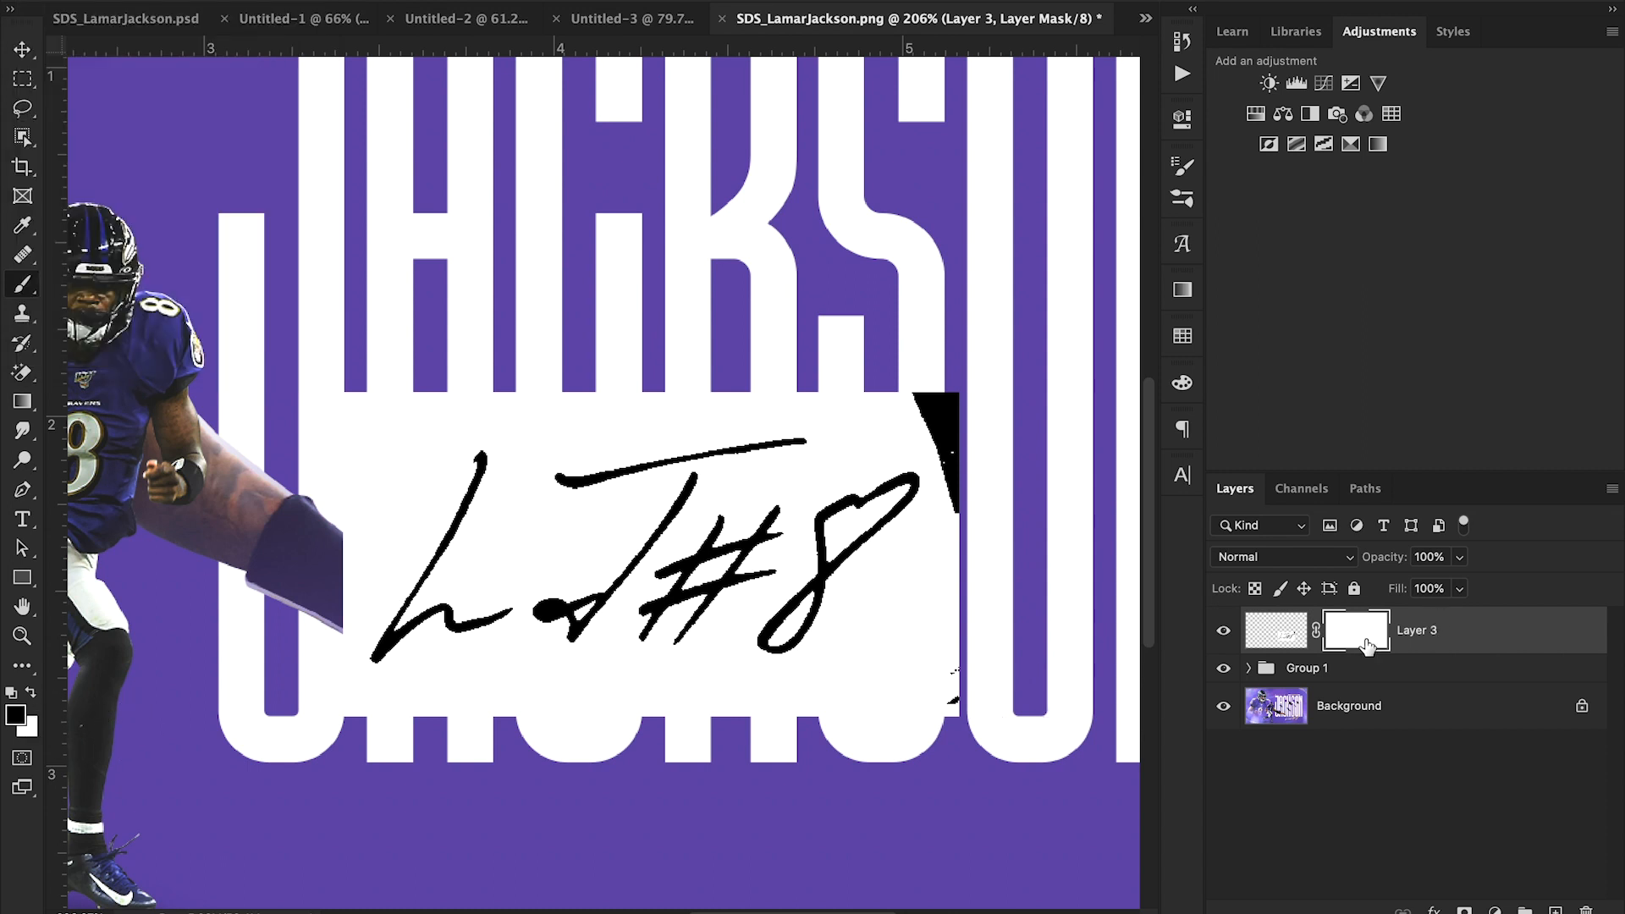
mouse_move(904, 396)
left_mouse_down()
mouse_move(979, 525)
mouse_move(963, 721)
left_mouse_up()
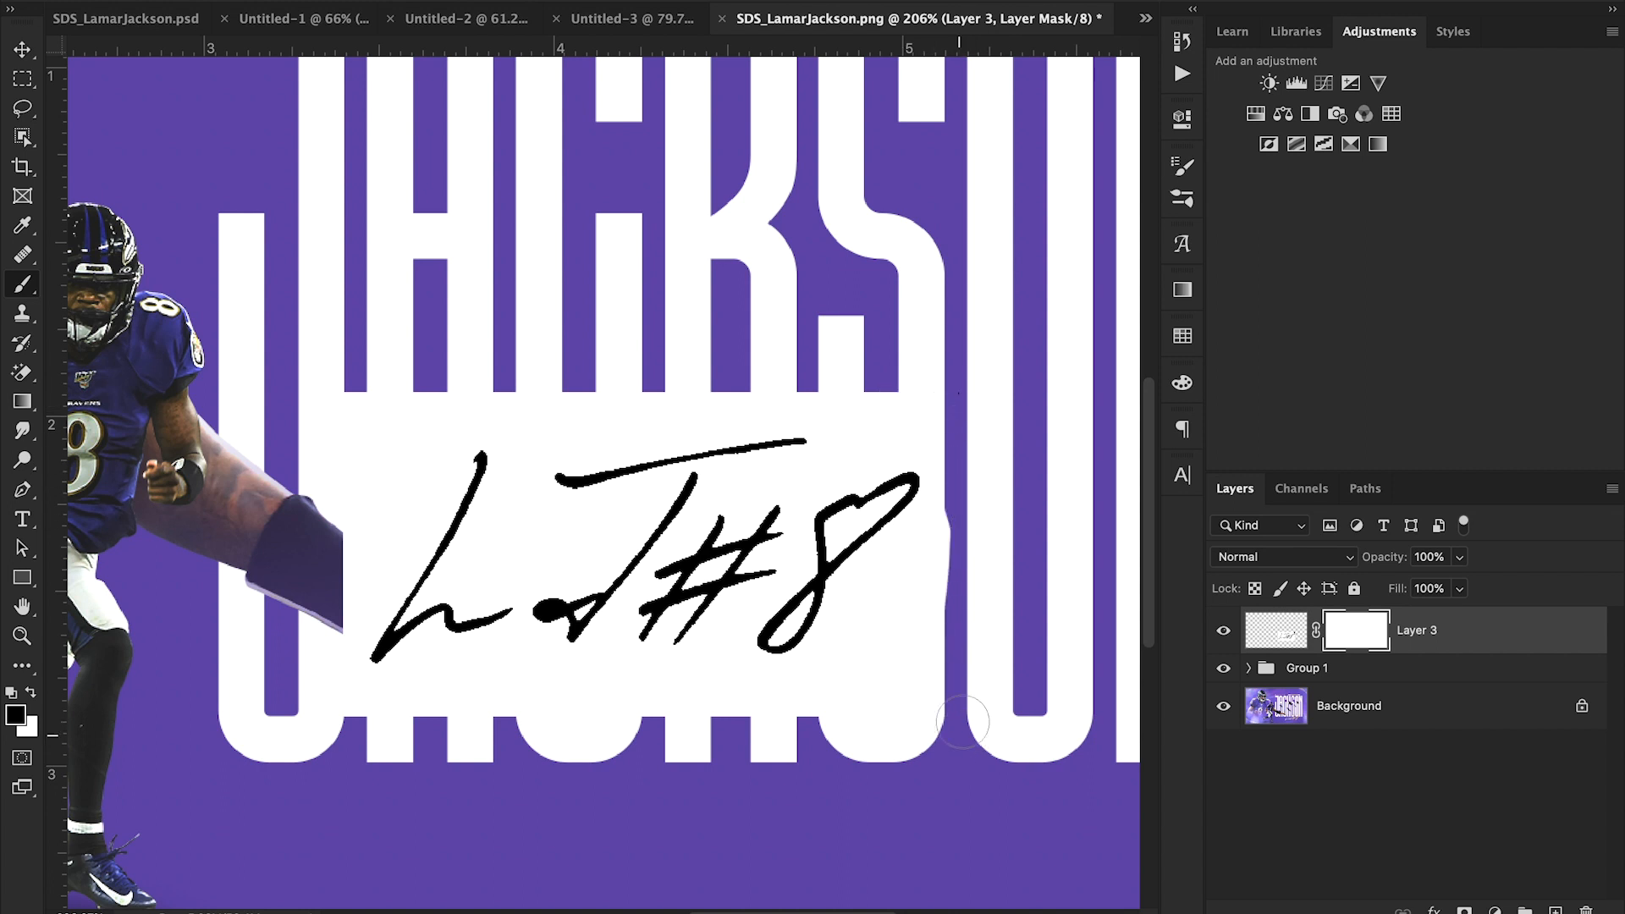
left_click(953, 391)
- Erase the white background around the black signature on Layer 3 itself with the Magic Eraser
left_click(22, 49)
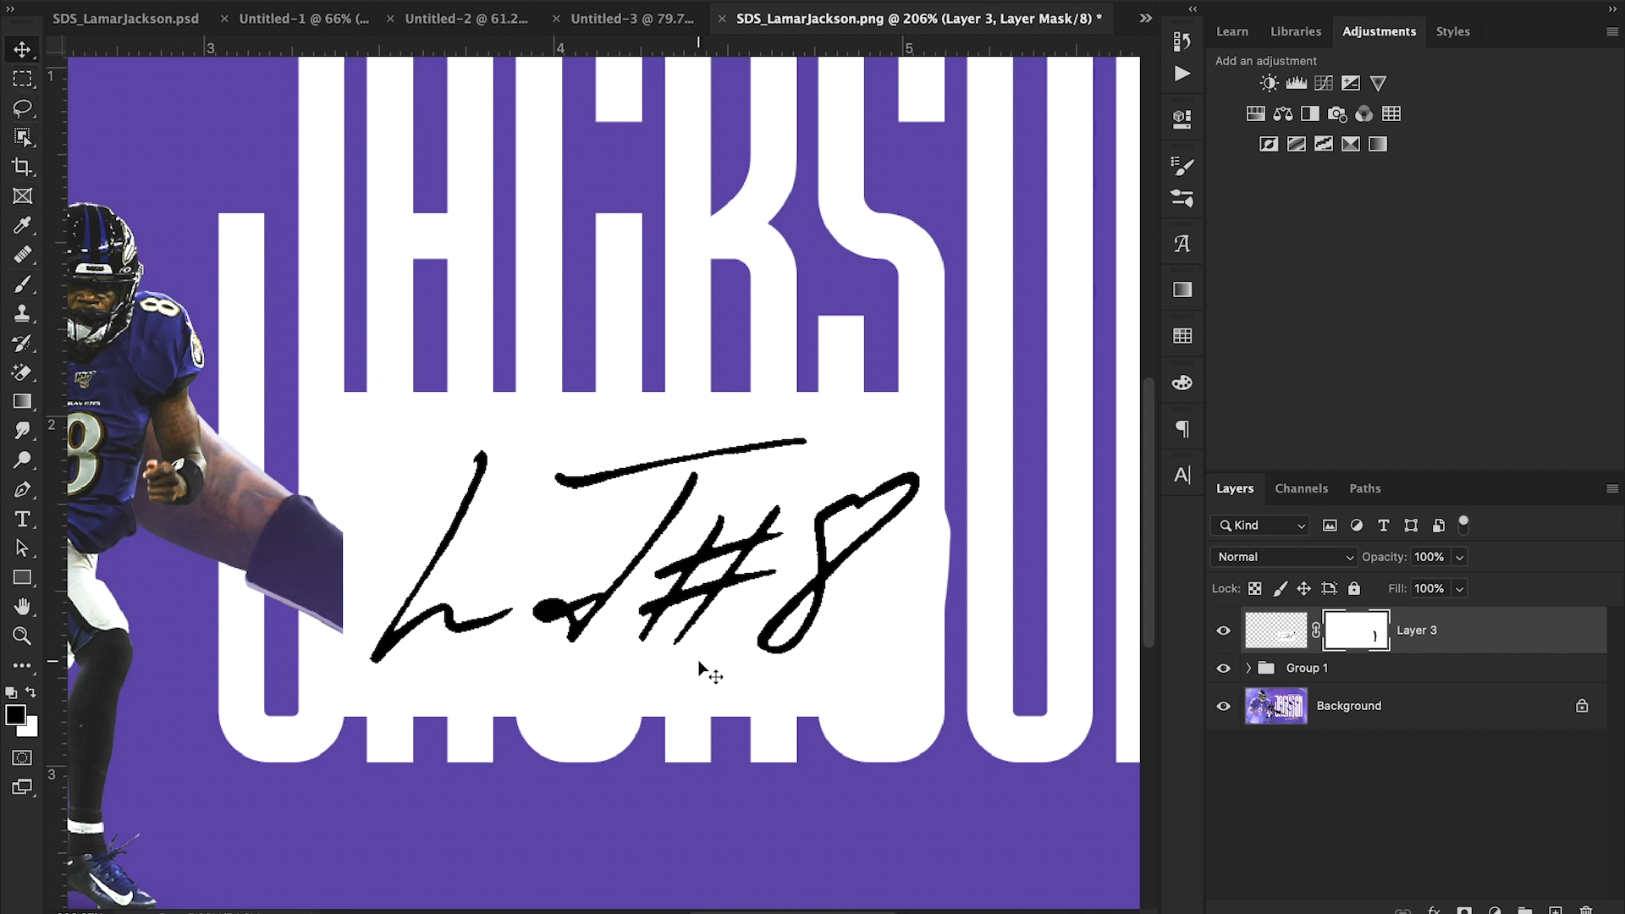
key("e")
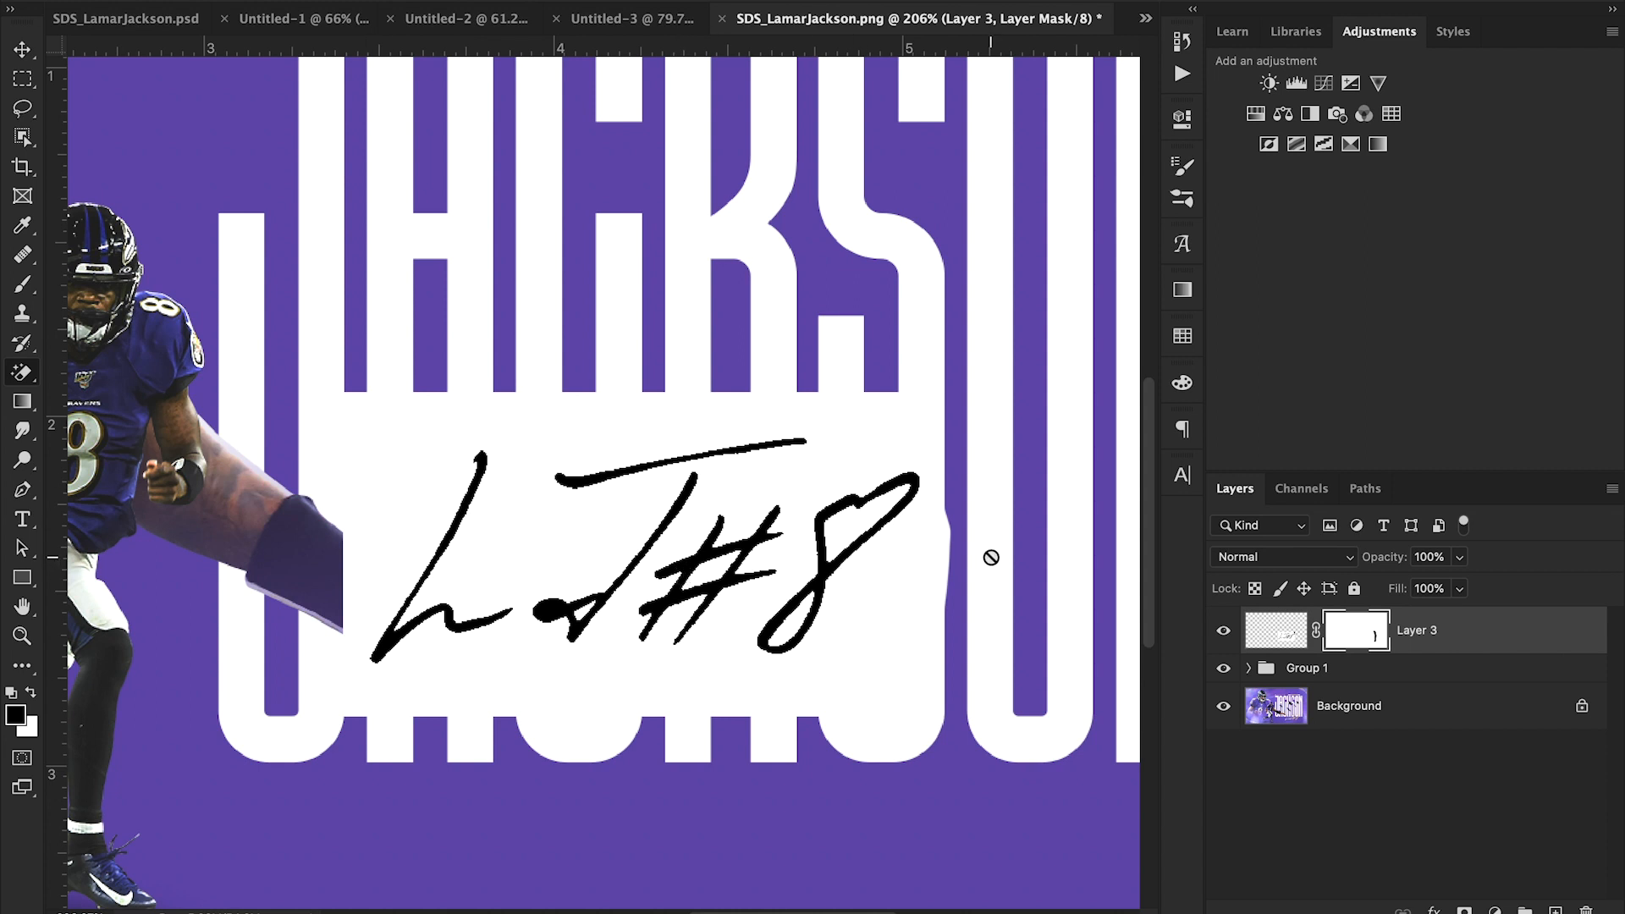
left_click(1263, 636)
left_click(904, 455)
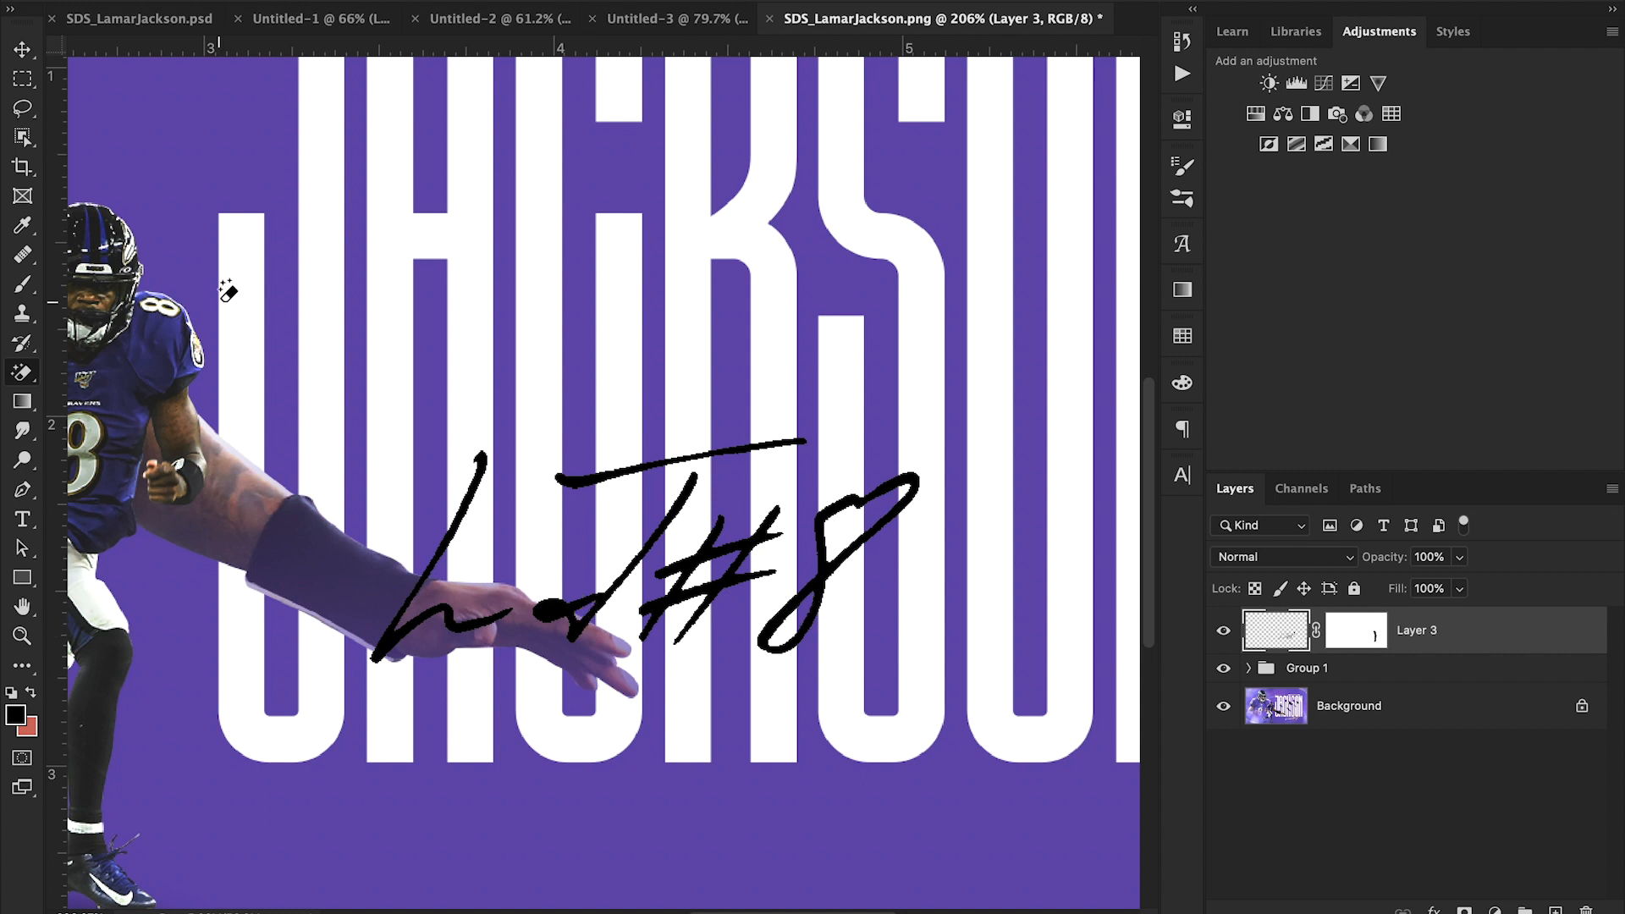
left_click(22, 52)
- Hide Group 1, move the black signature onto the gold one in the original graphic, and compare the rebuilt group with the original
left_click(23, 636)
left_click_drag(568, 437, 508, 438)
left_click(22, 49)
left_click(1223, 669)
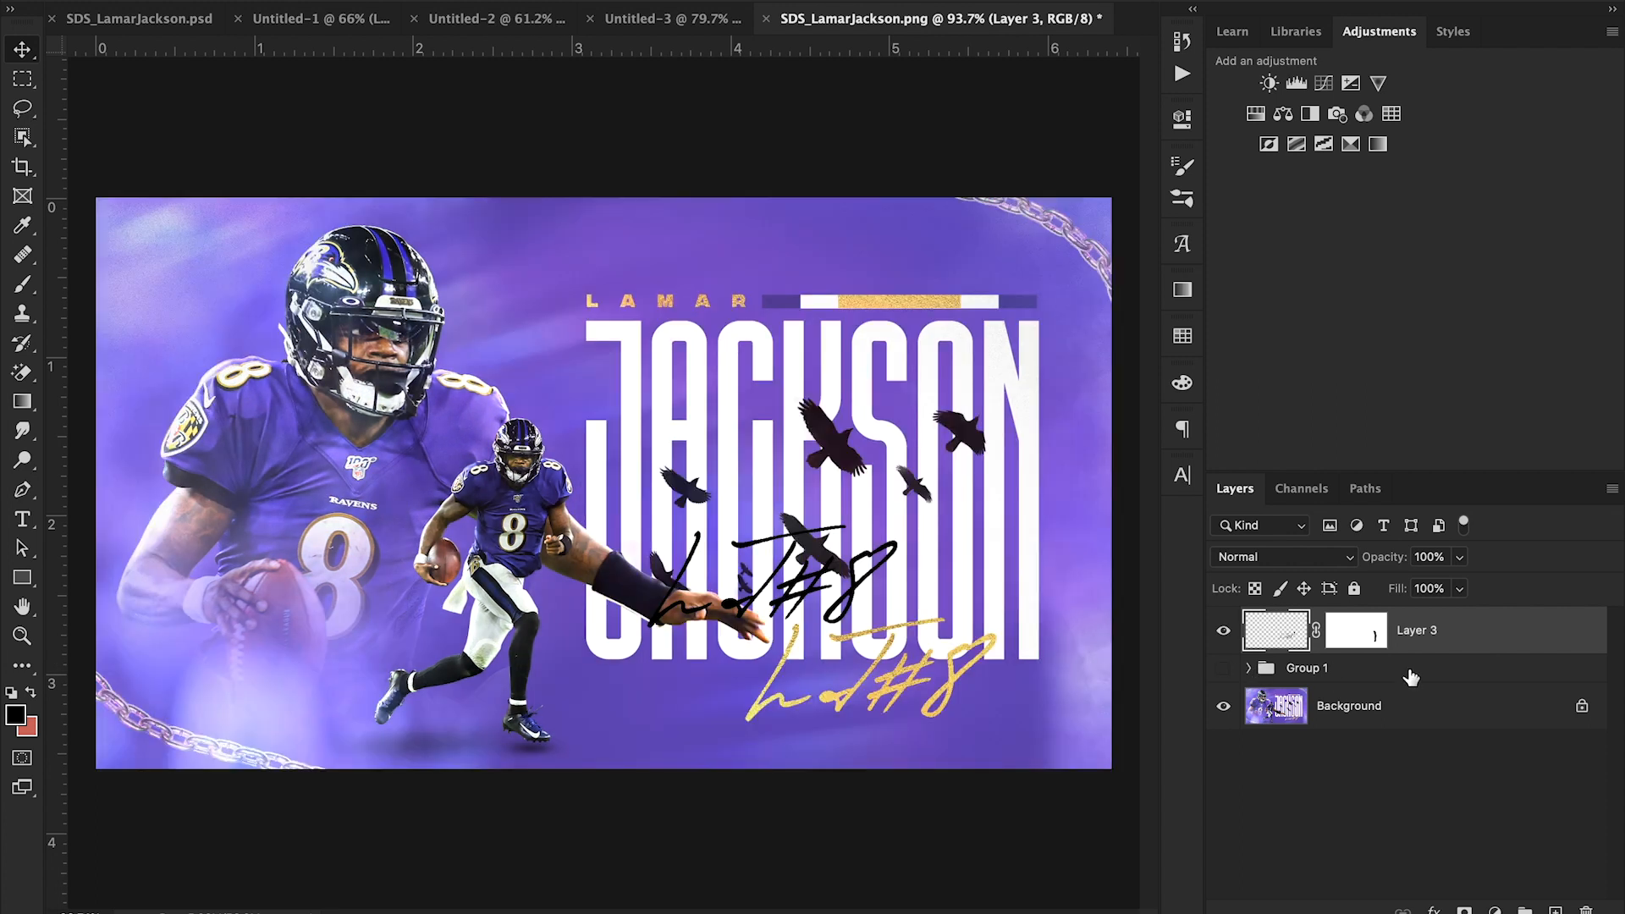
mouse_move(890, 616)
left_mouse_down()
mouse_move(982, 668)
mouse_move(1009, 717)
mouse_move(990, 709)
left_mouse_up()
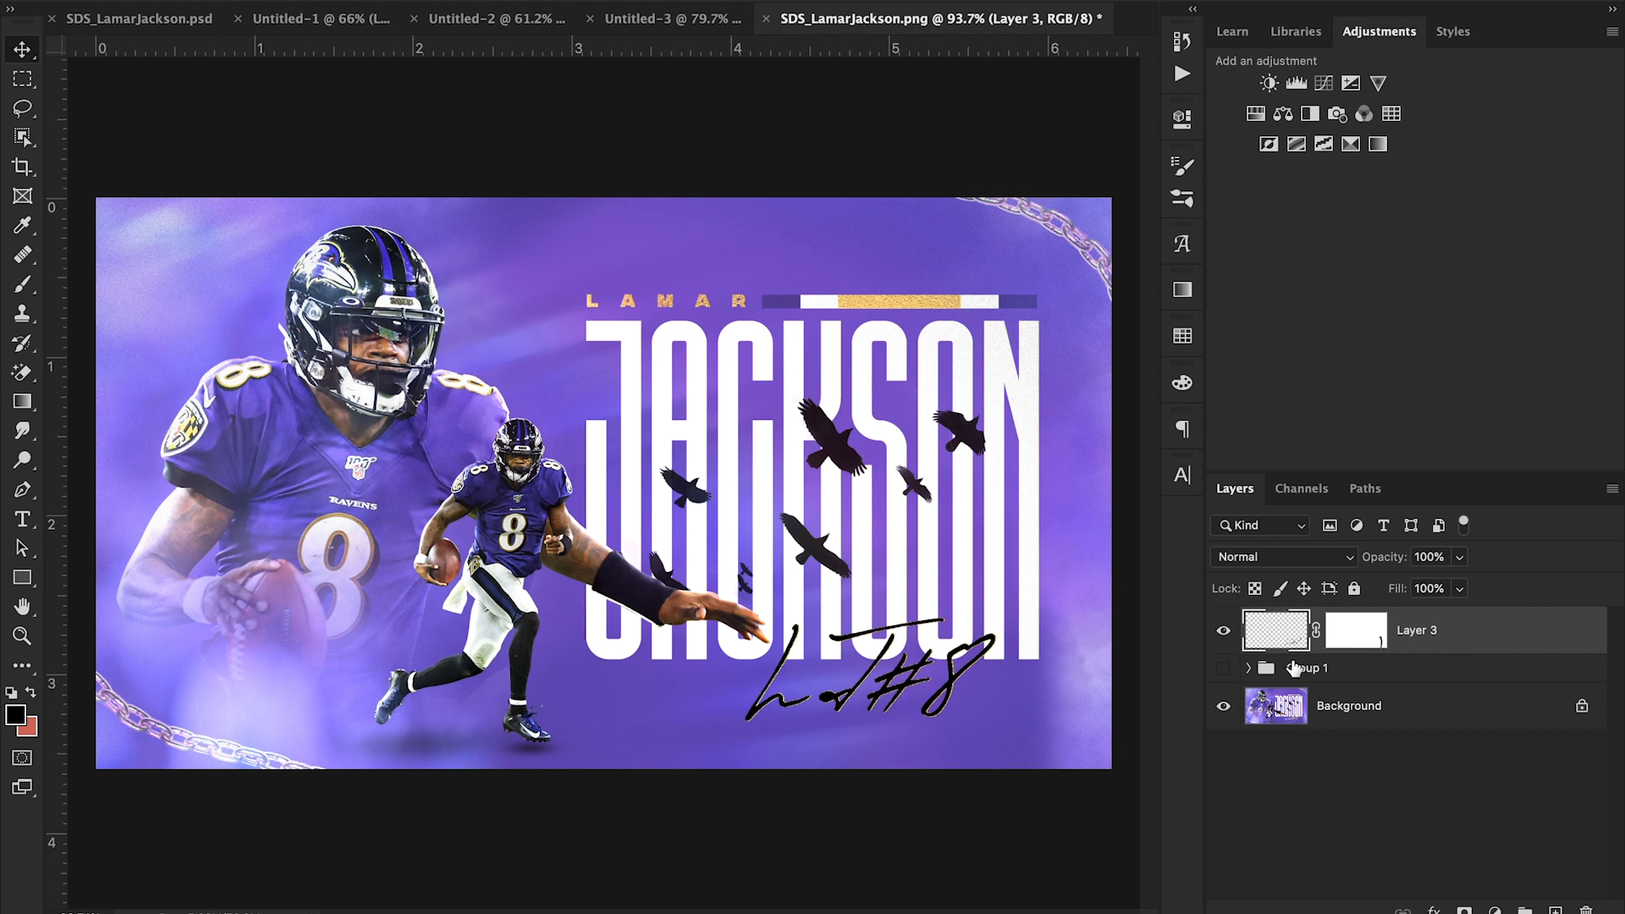
left_click(1223, 669)
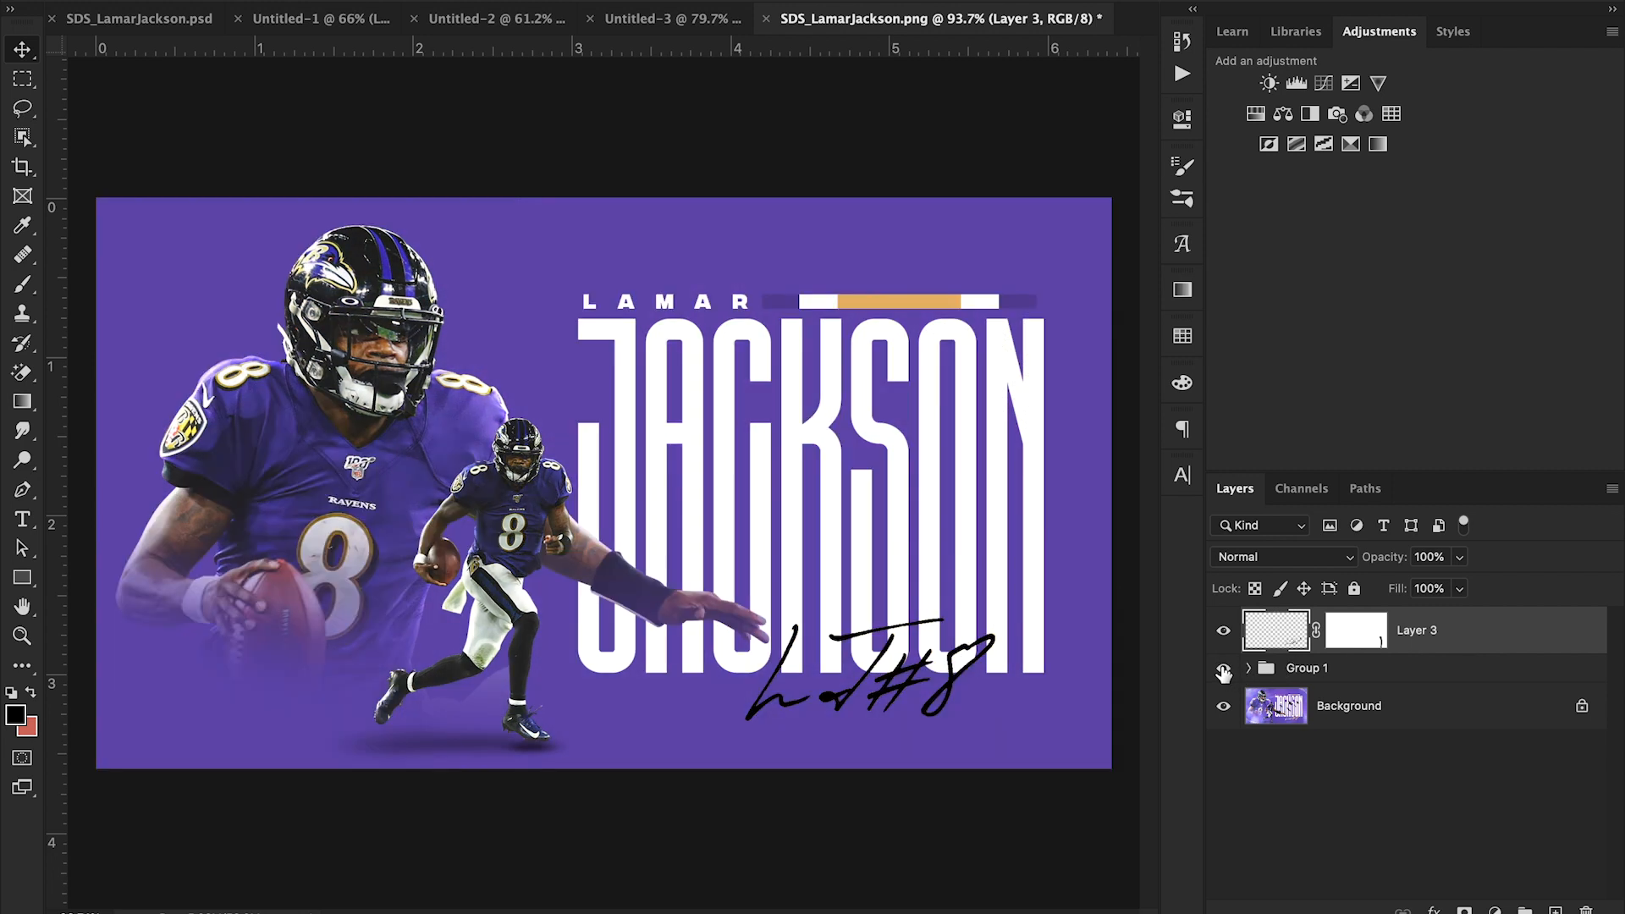
left_click(1223, 669)
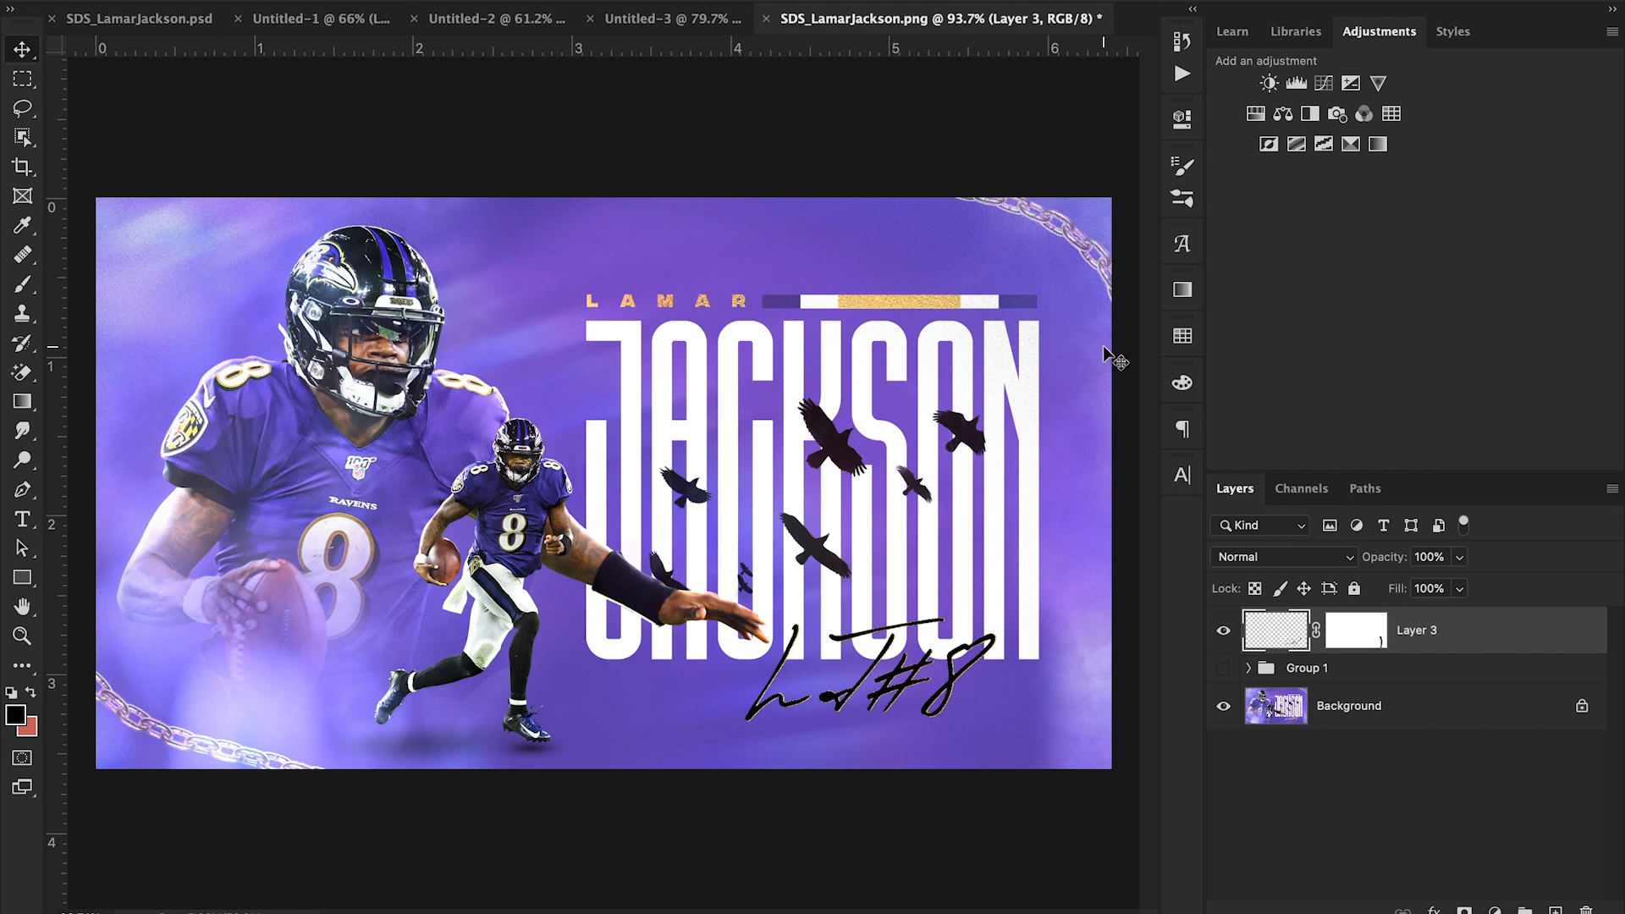
left_click(1224, 669)
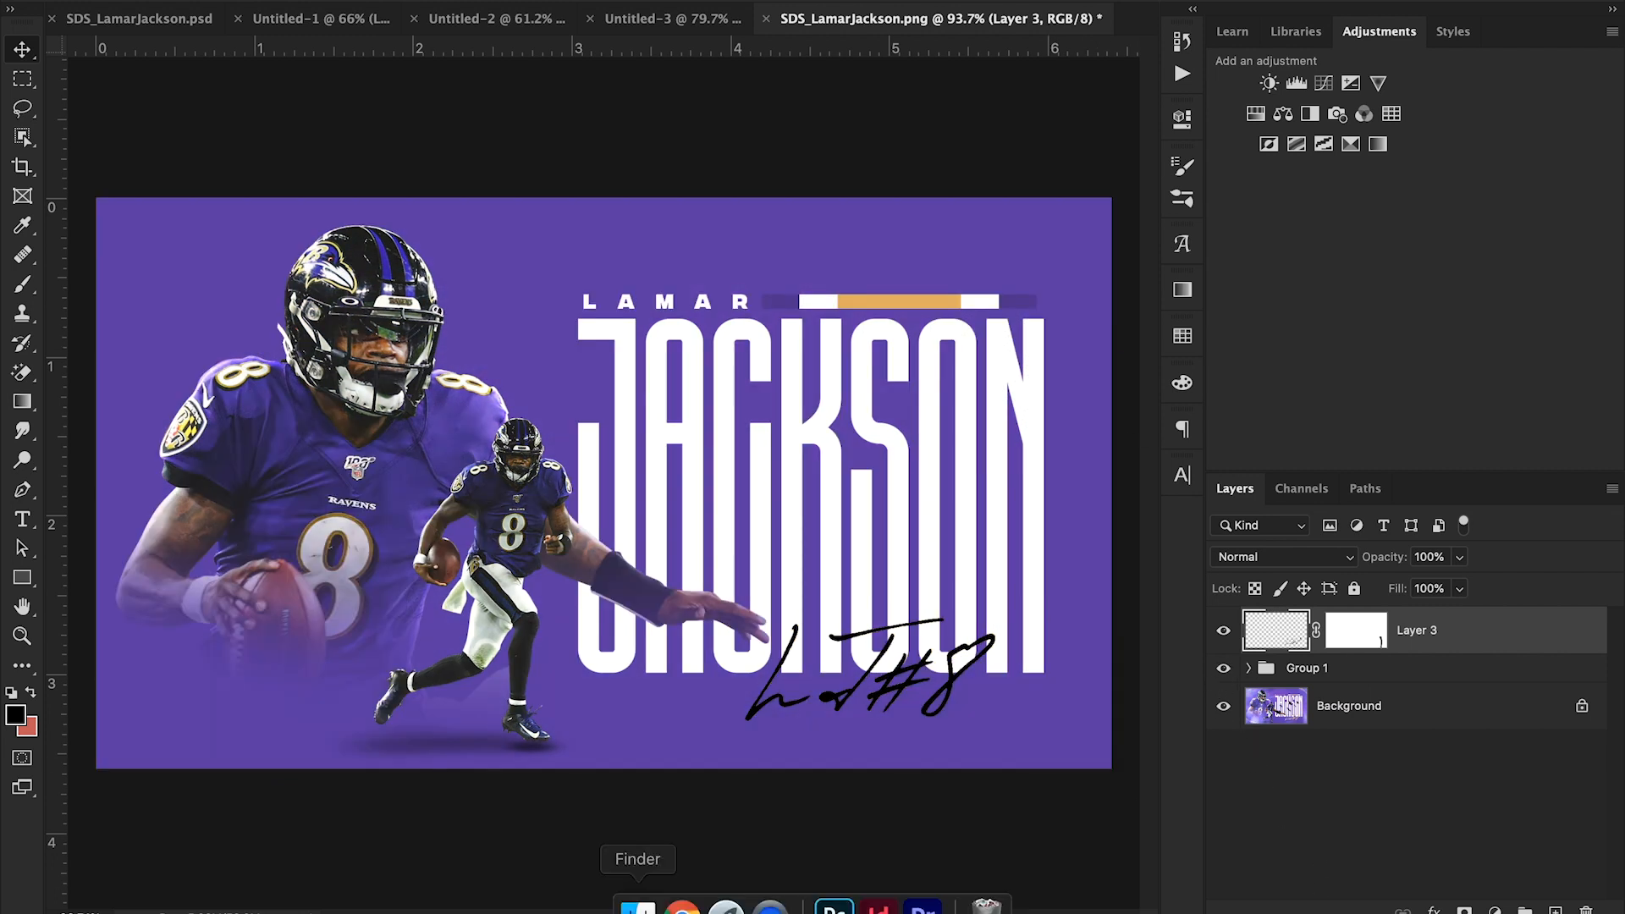
- View the chain PNG in the browser's image results, and return to the SDS_LamarJackson.psd document
left_click(682, 907)
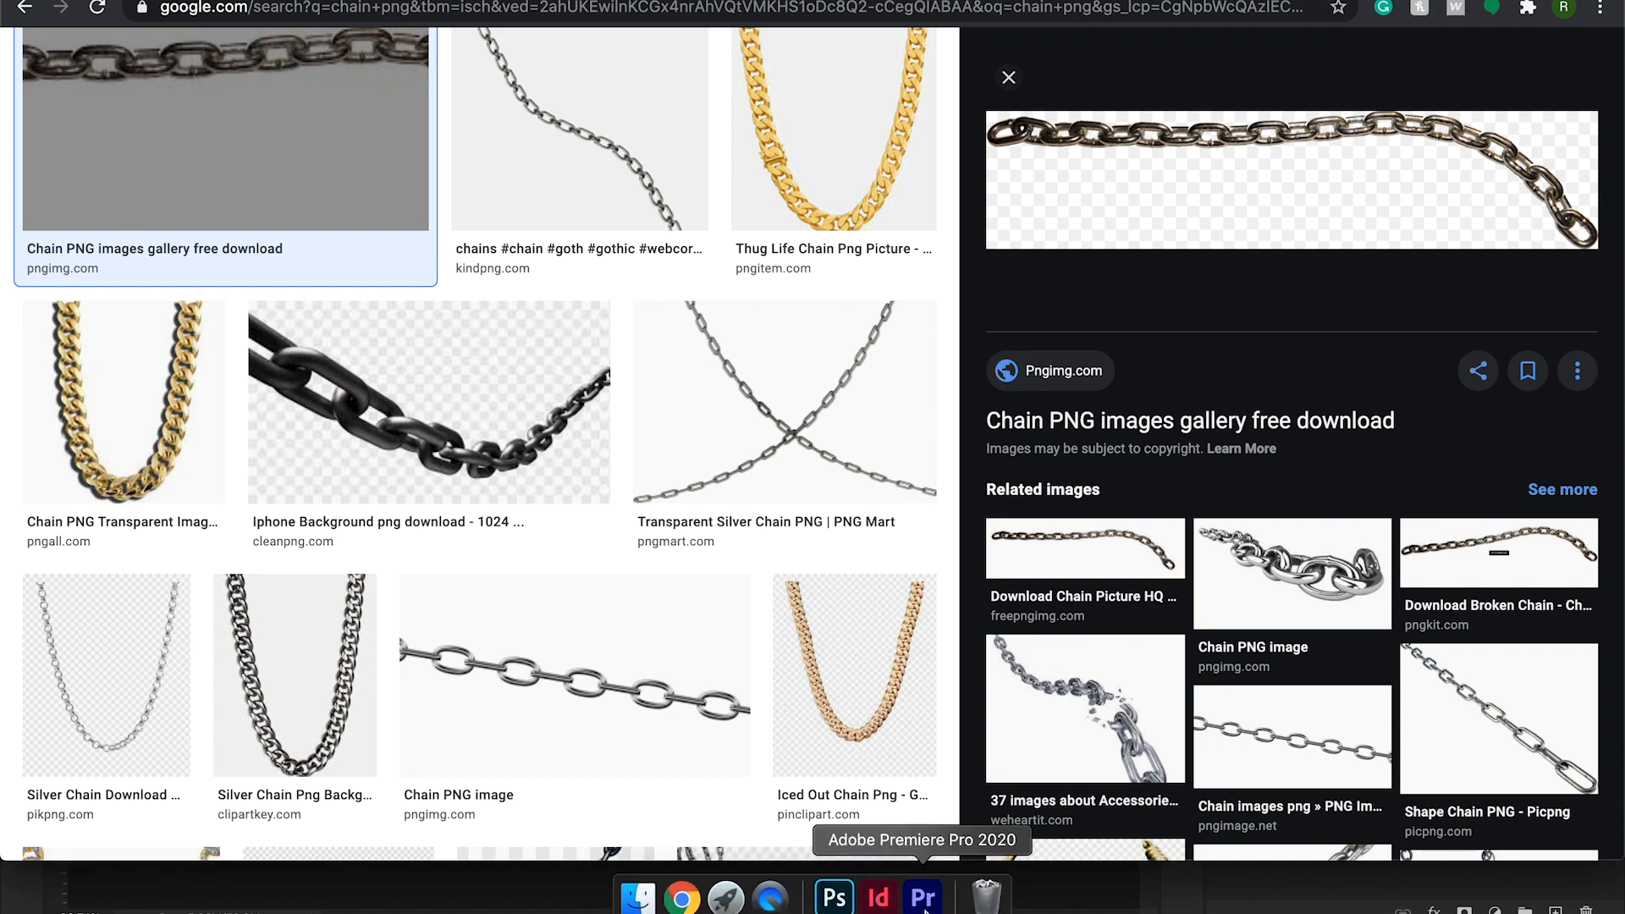
left_click(835, 896)
left_click(134, 24)
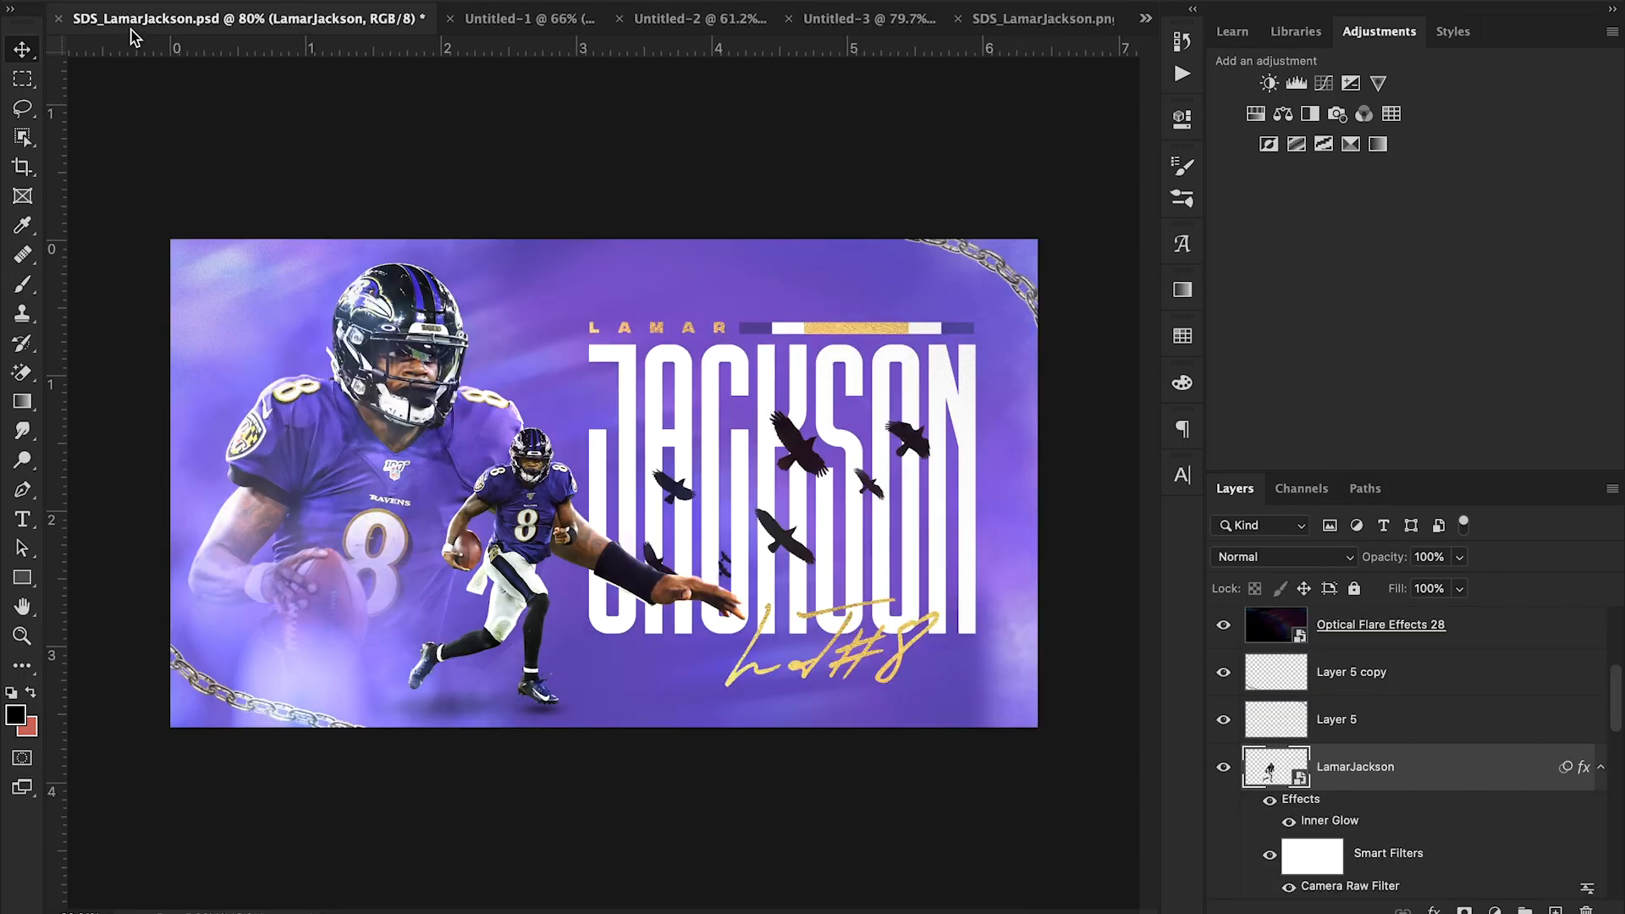
- Copy the chain on Layer 5 copy from SDS_LamarJackson.psd into the lower-left corner of the SDS_LamarJackson.png graphic
scroll(1376, 728, "down", 8)
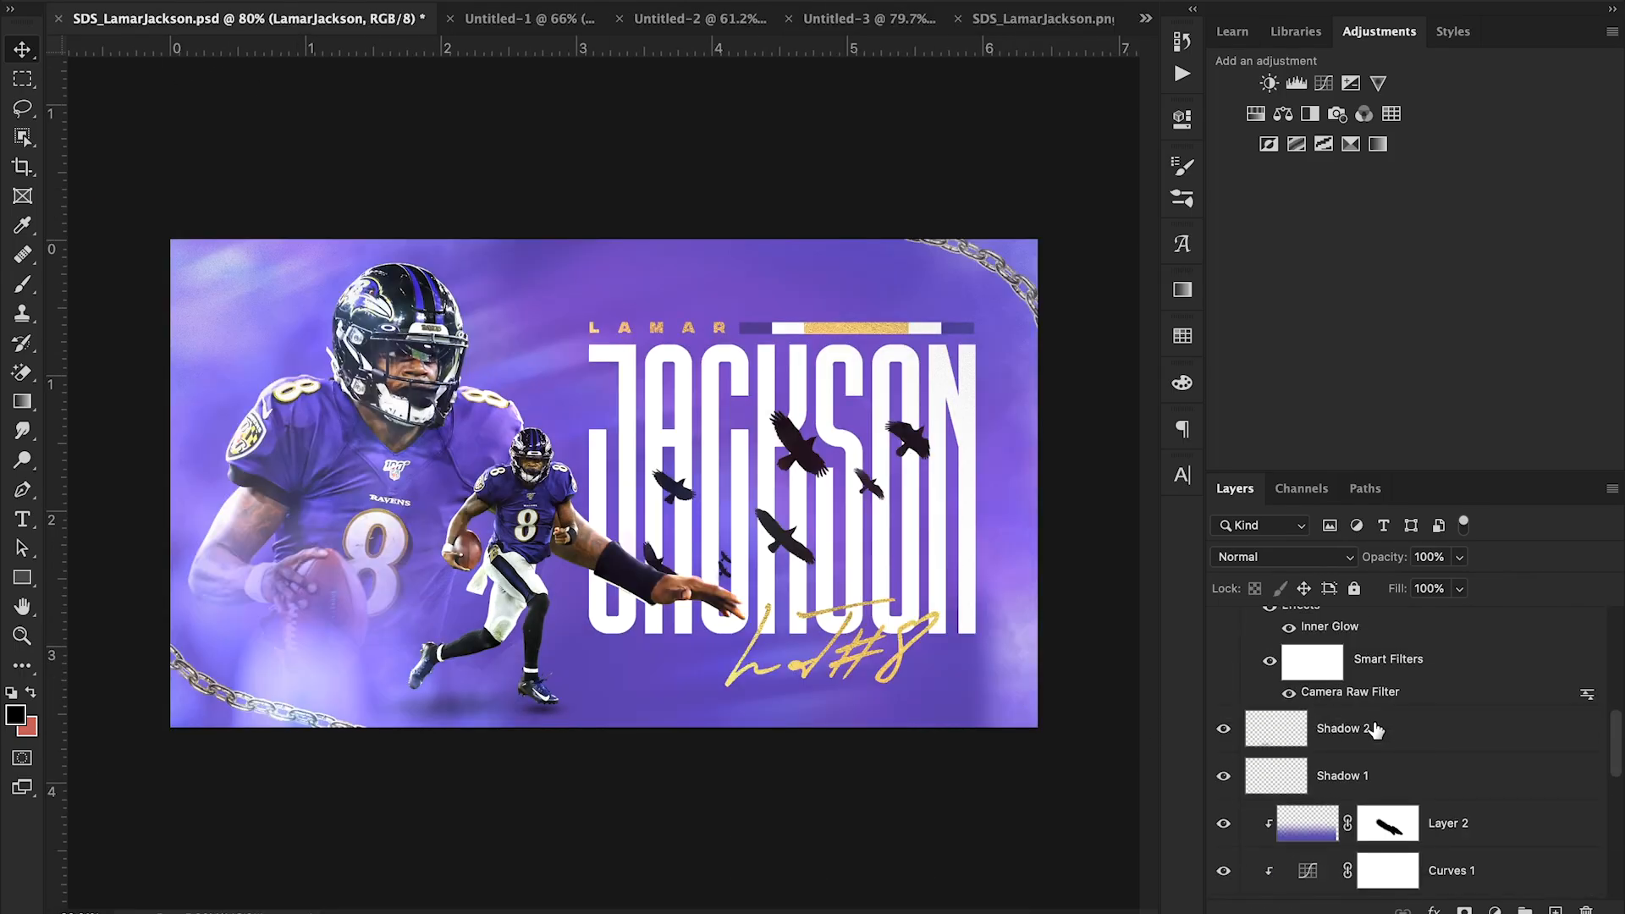
scroll(1373, 725, "down", 4)
scroll(1373, 724, "up", 8)
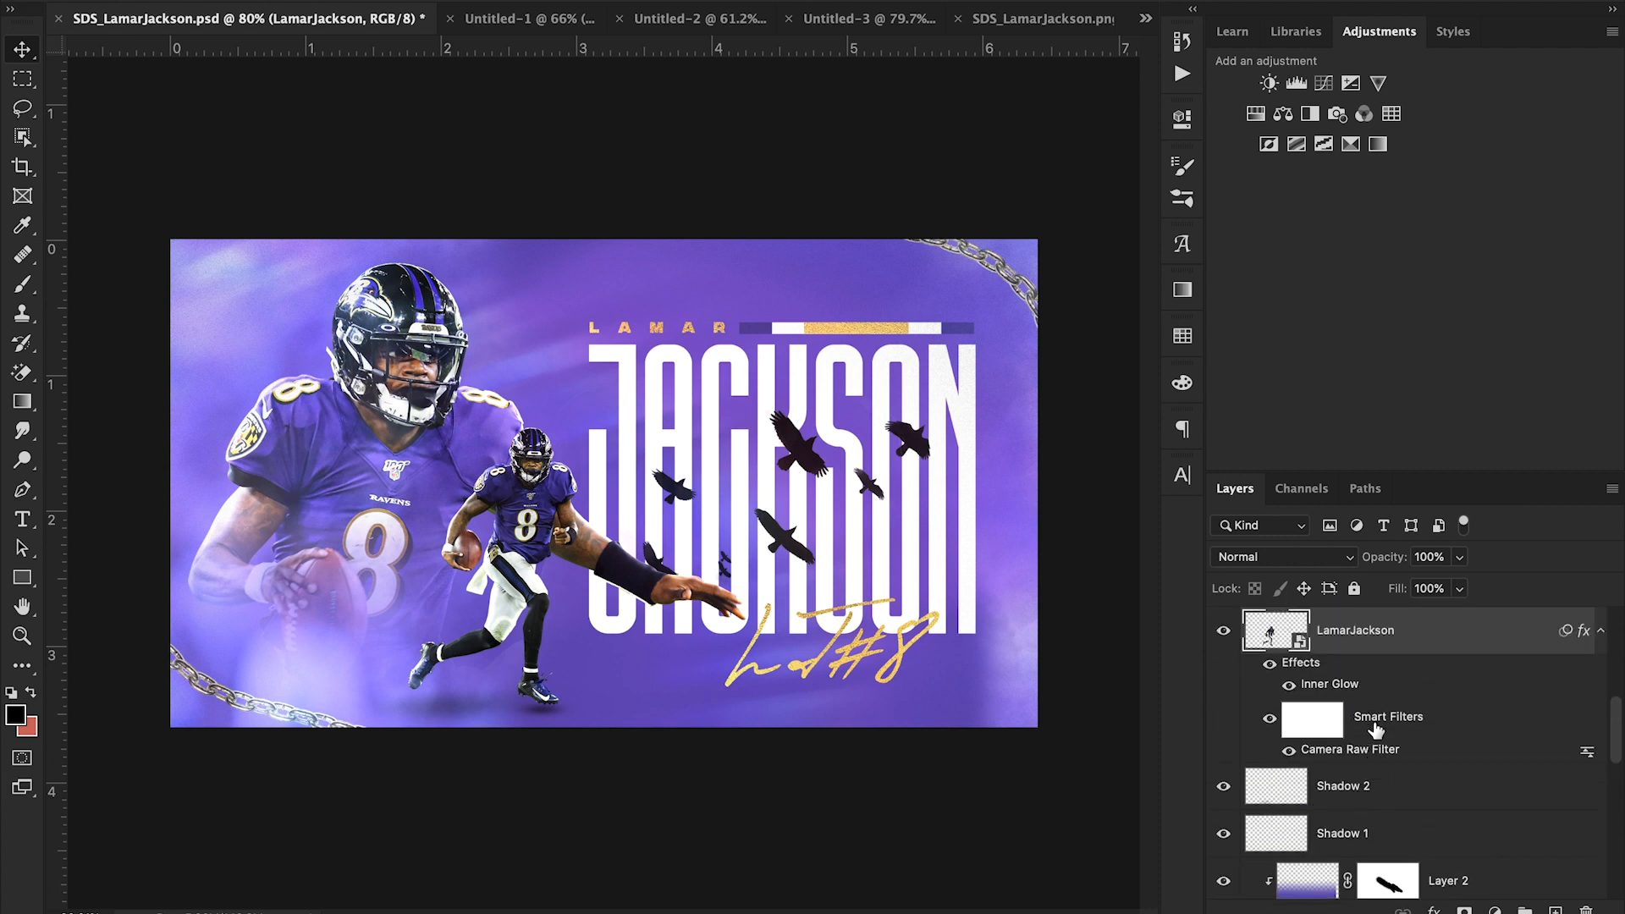
scroll(1375, 729, "down", 3)
scroll(1373, 726, "up", 3)
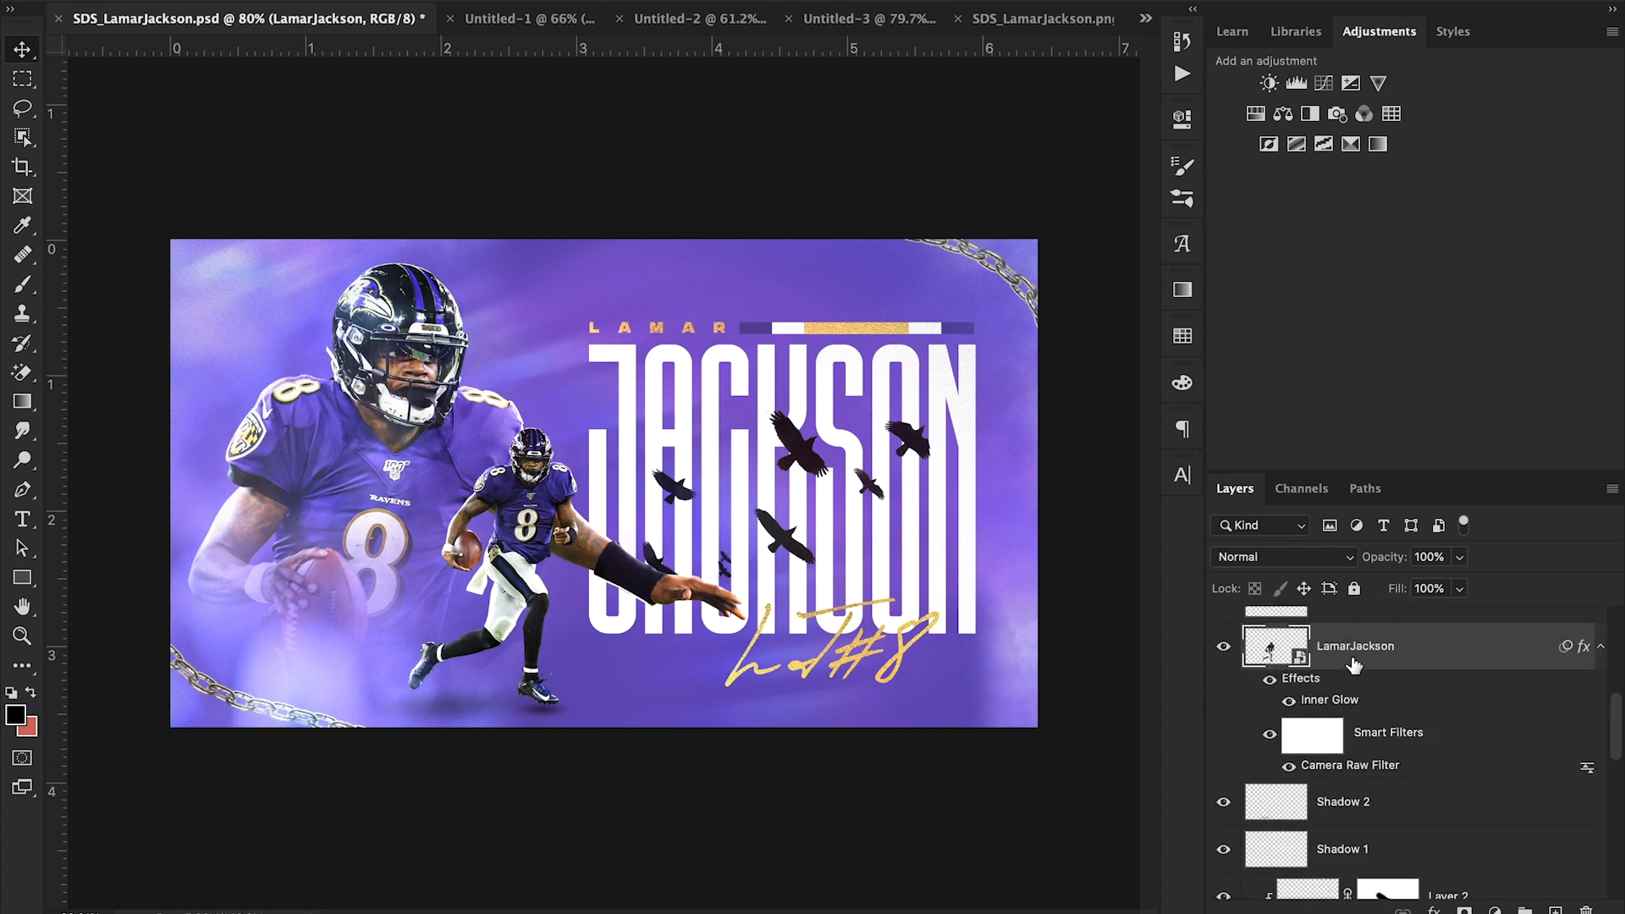
scroll(1354, 668, "down", 3)
scroll(1354, 666, "down", 3)
scroll(1354, 666, "up", 10)
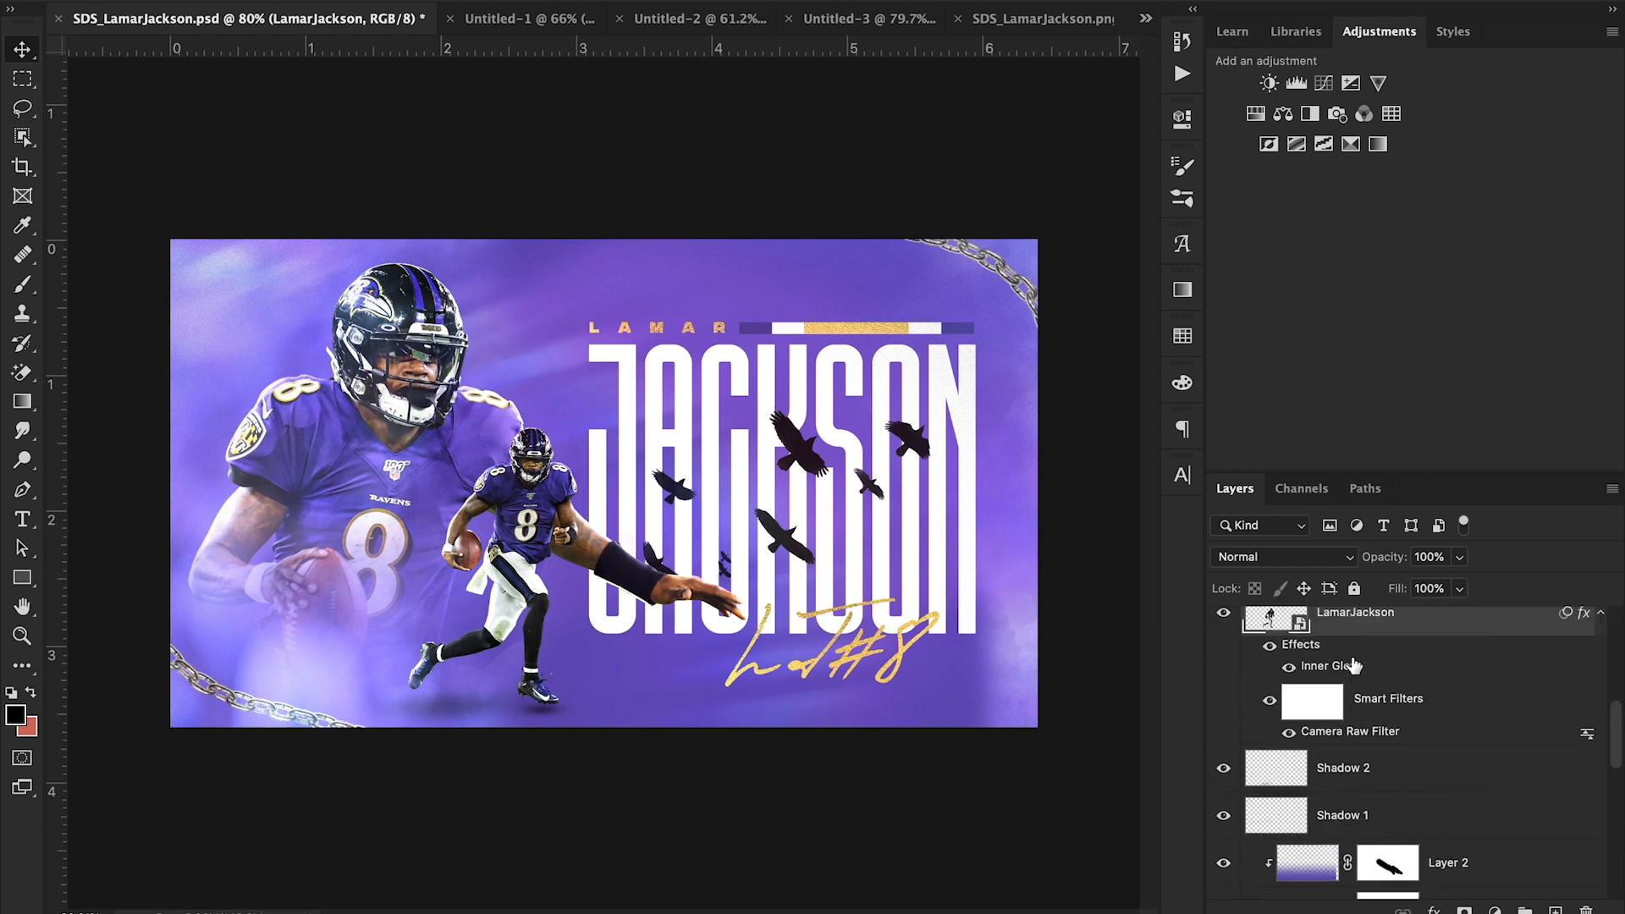
scroll(1354, 666, "up", 1)
left_click_drag(1373, 681, 374, 750)
left_click(22, 635)
left_click(787, 551, "alt")
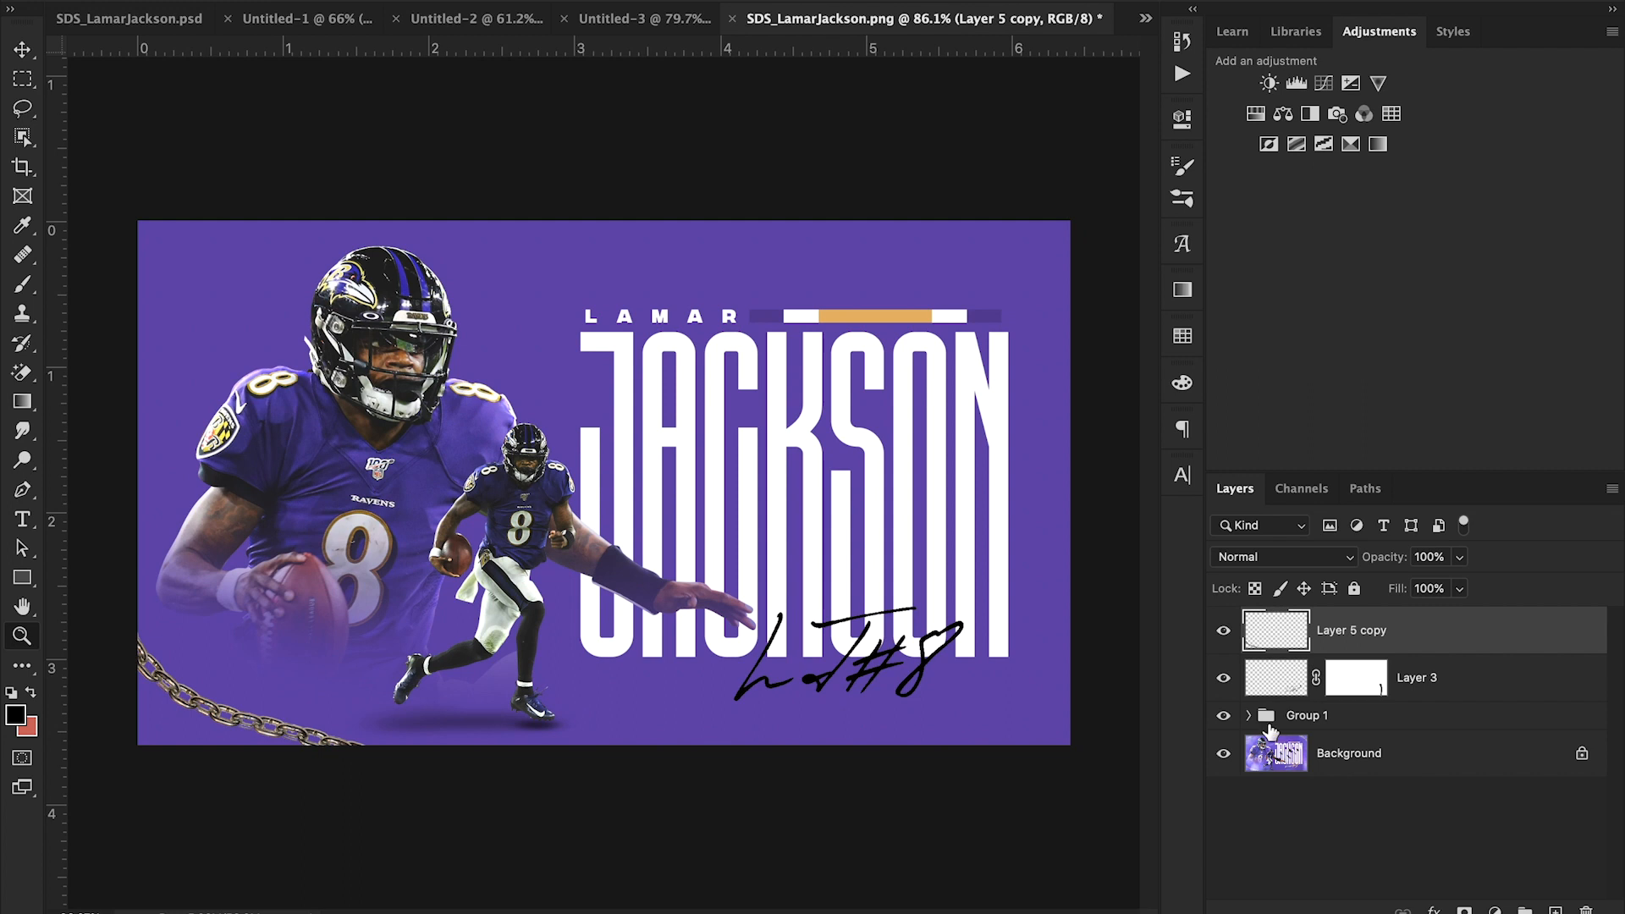
- Hide Group 1 and nudge the lower-left chain down and left to line up with the chain in the original graphic
left_click(1223, 716)
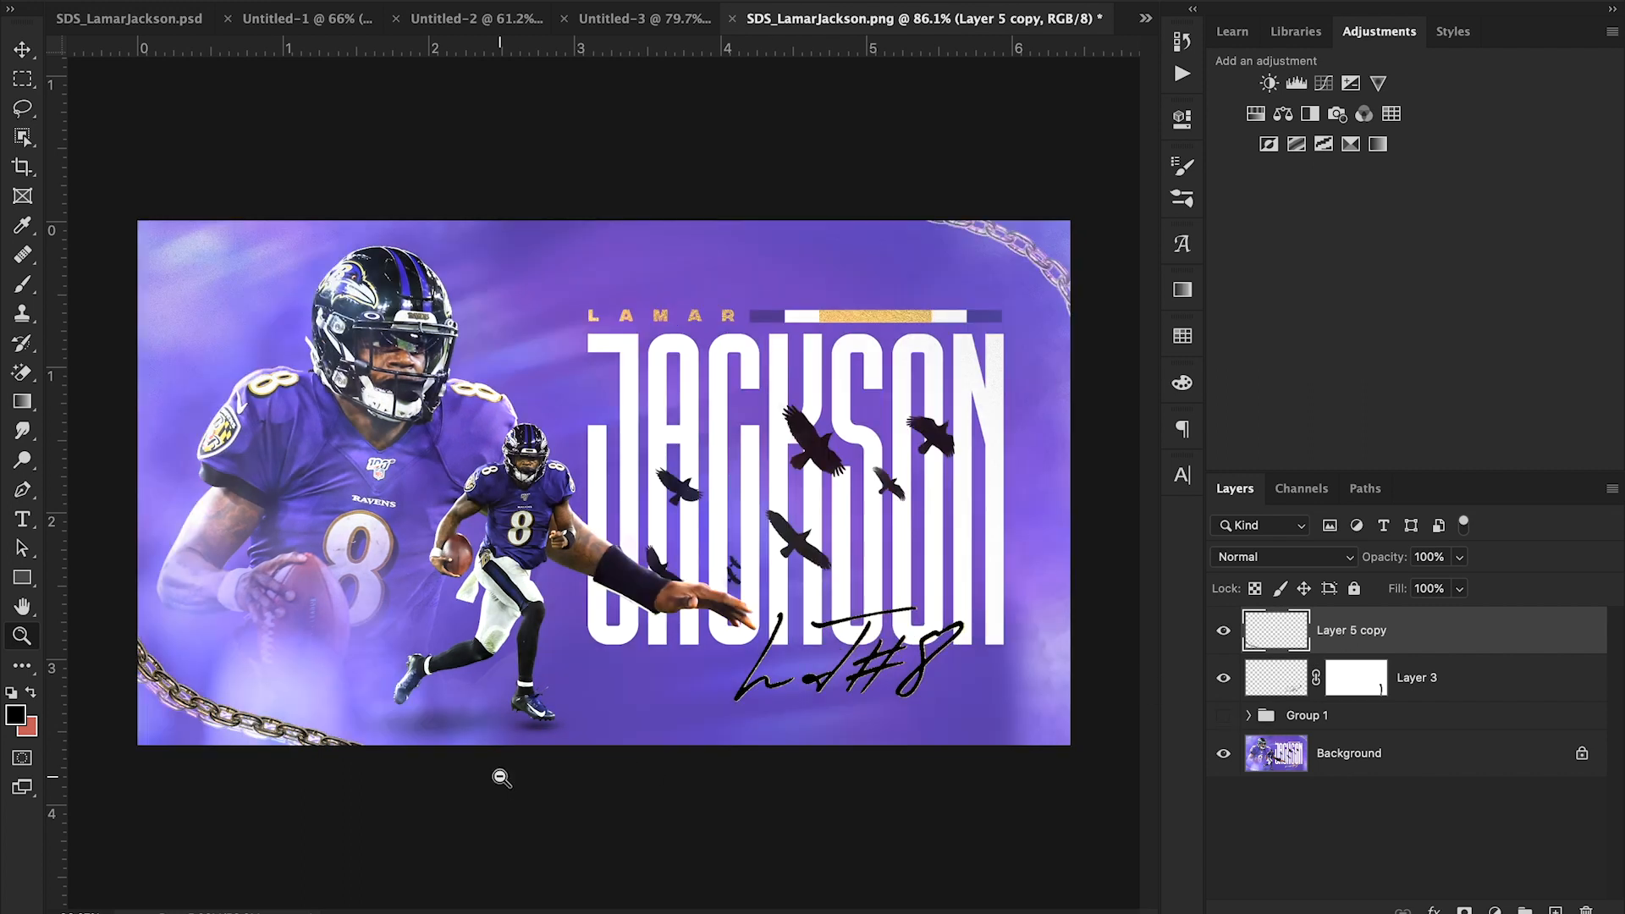
left_click(430, 702, "alt")
left_click(429, 702, "alt")
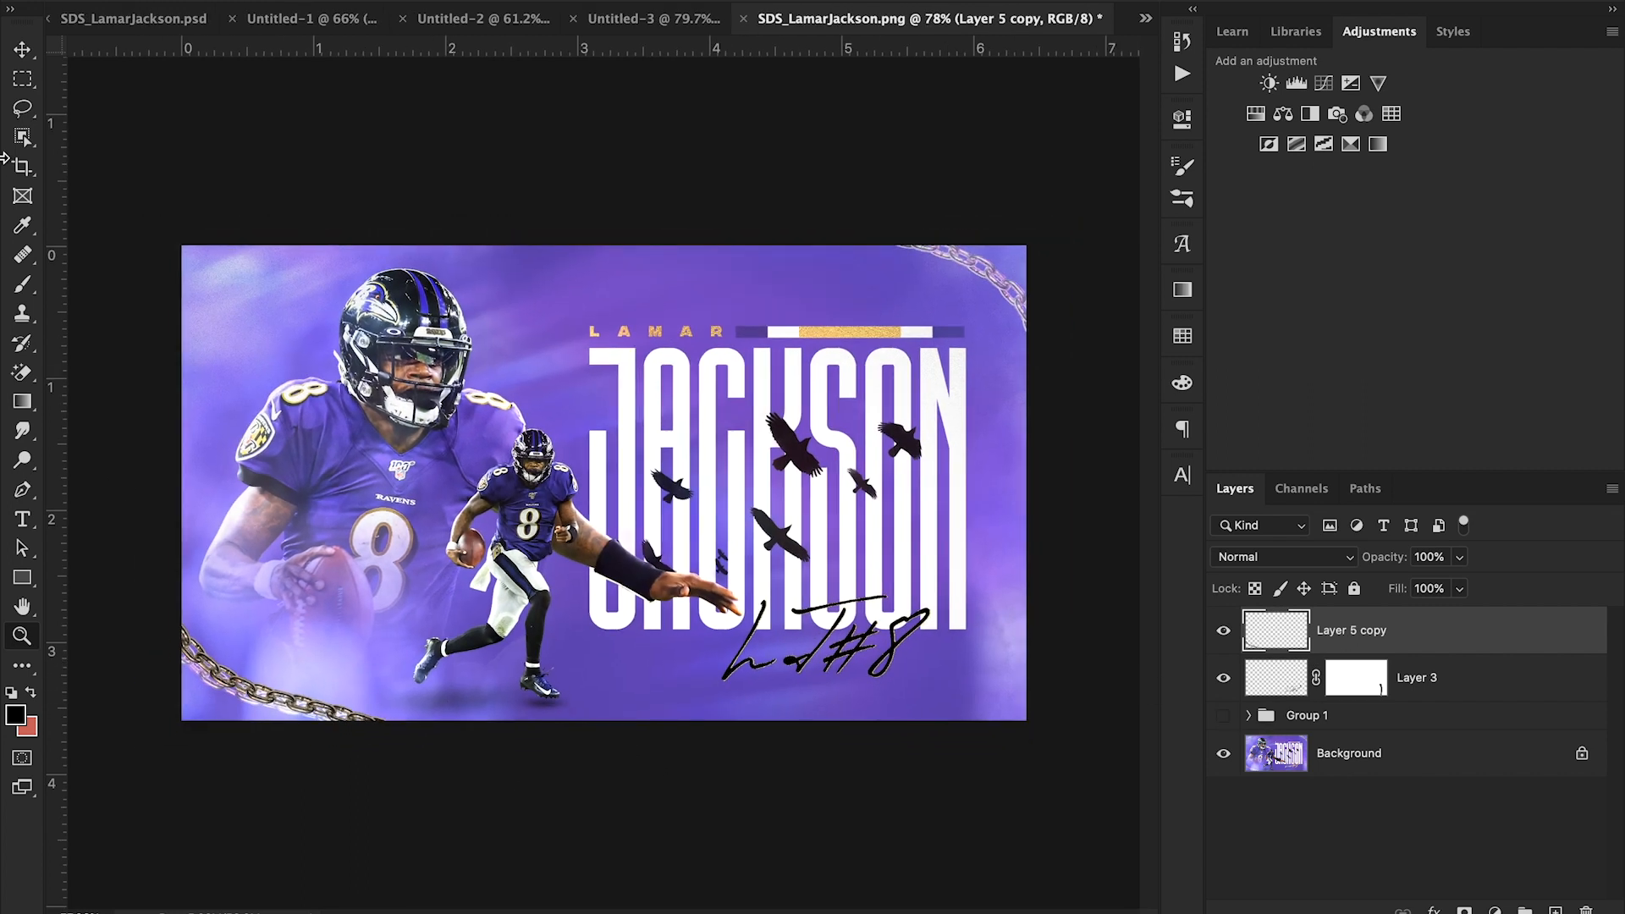
left_click(22, 49)
left_click_drag(474, 772, 474, 776)
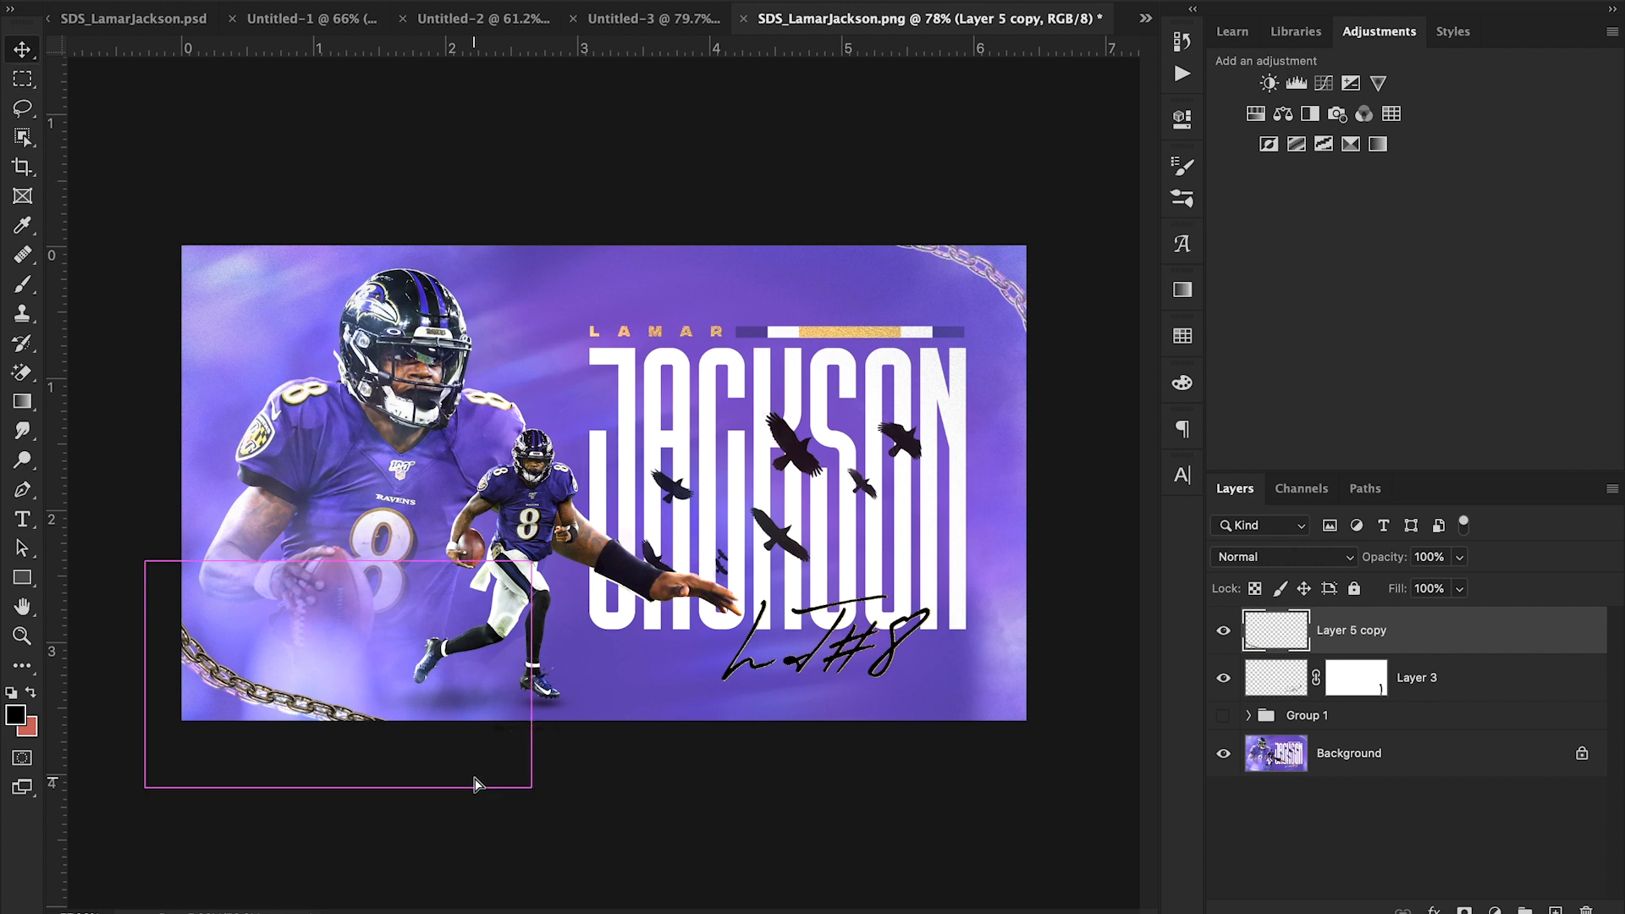
key("Down")
key("Down")
key("Down")
key("Left")
key("Left")
key("Left")
key("Left")
key("Left")
key("Left")
key("Left")
key("Left")
key("Left")
key("Left")
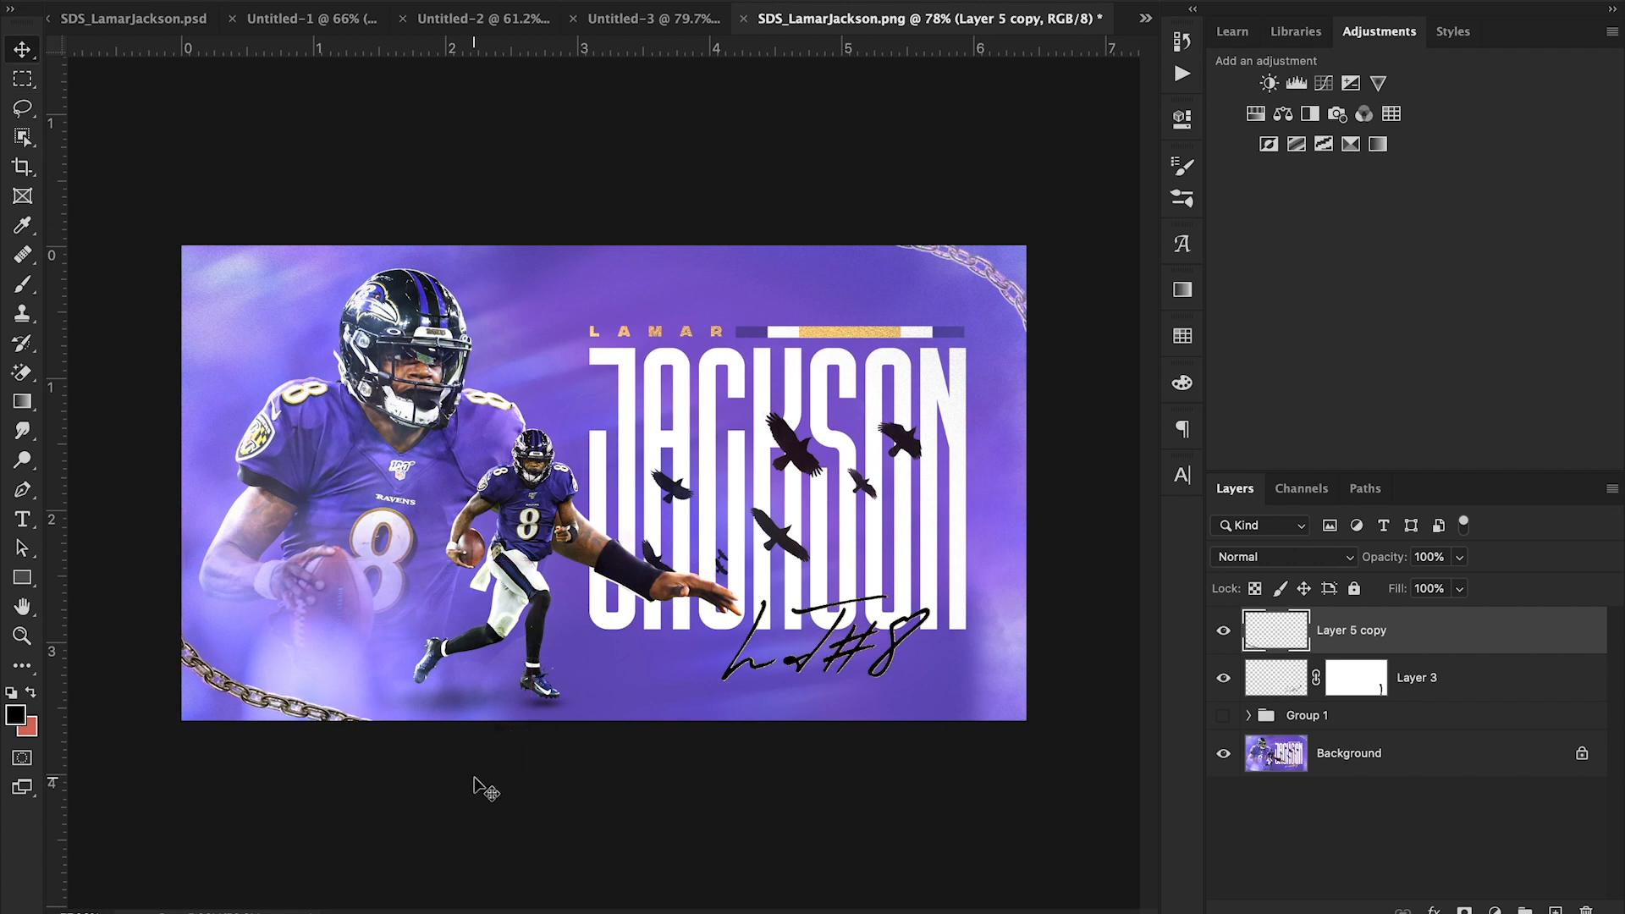
- Rename the Layer 5 copy layer as Chain
double_click(1362, 631)
type("Chain")
left_click(1425, 634)
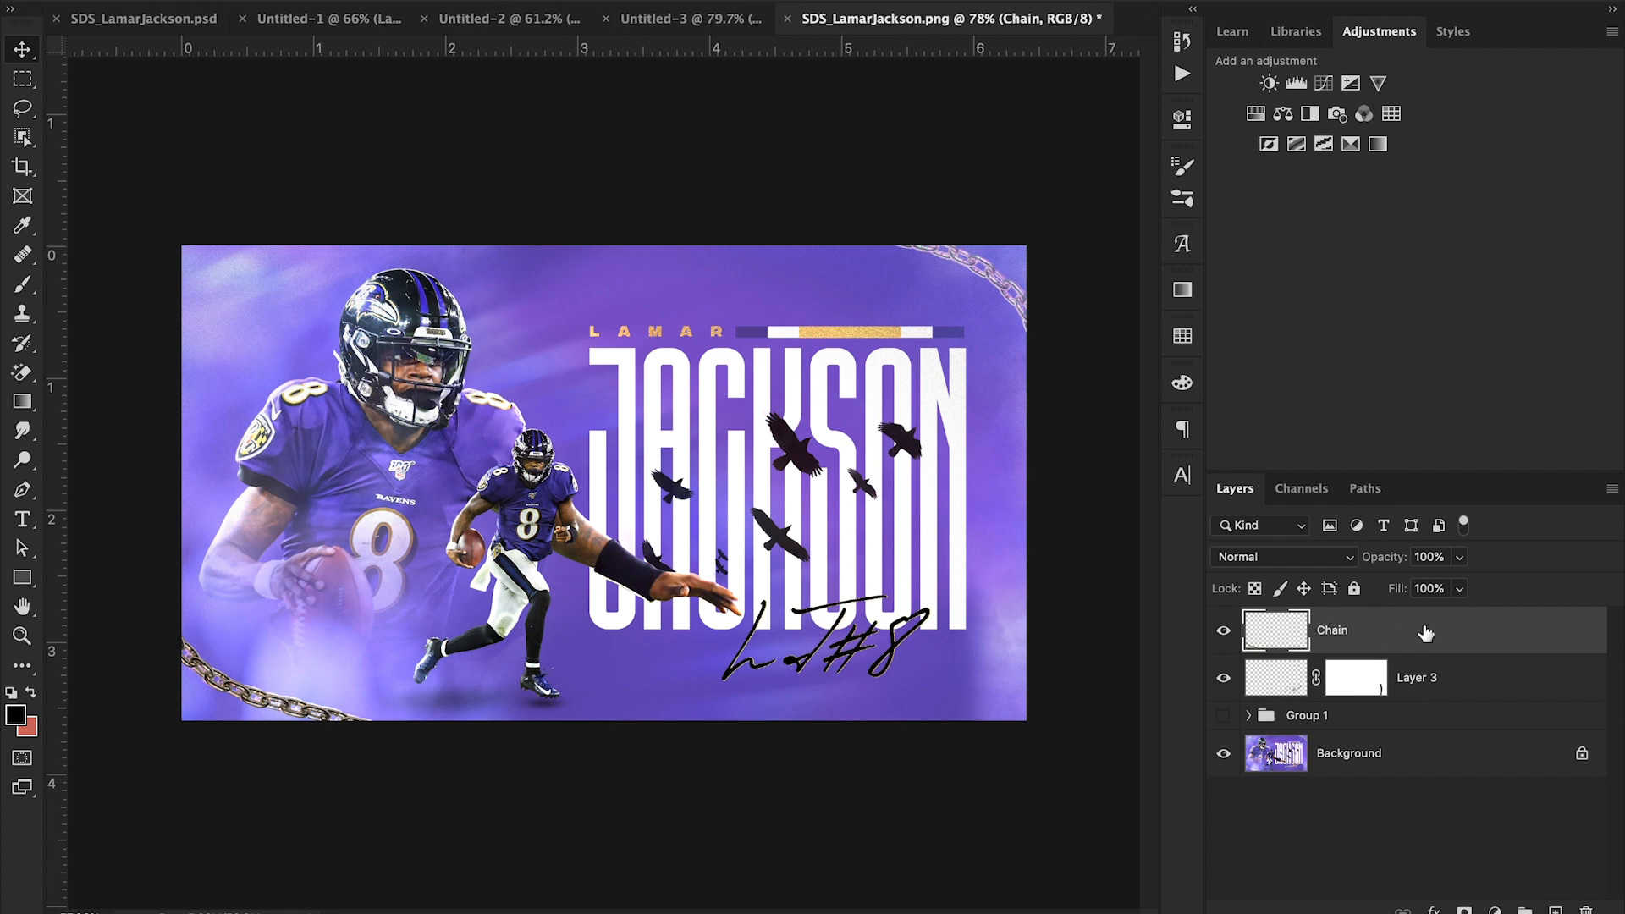
- Duplicate the Chain layer, rotate the copy 180°, and place it over the original chain in the graphic's upper-right corner
key("ctrl+j")
left_click_drag(363, 658, 680, 446)
left_click(222, 0)
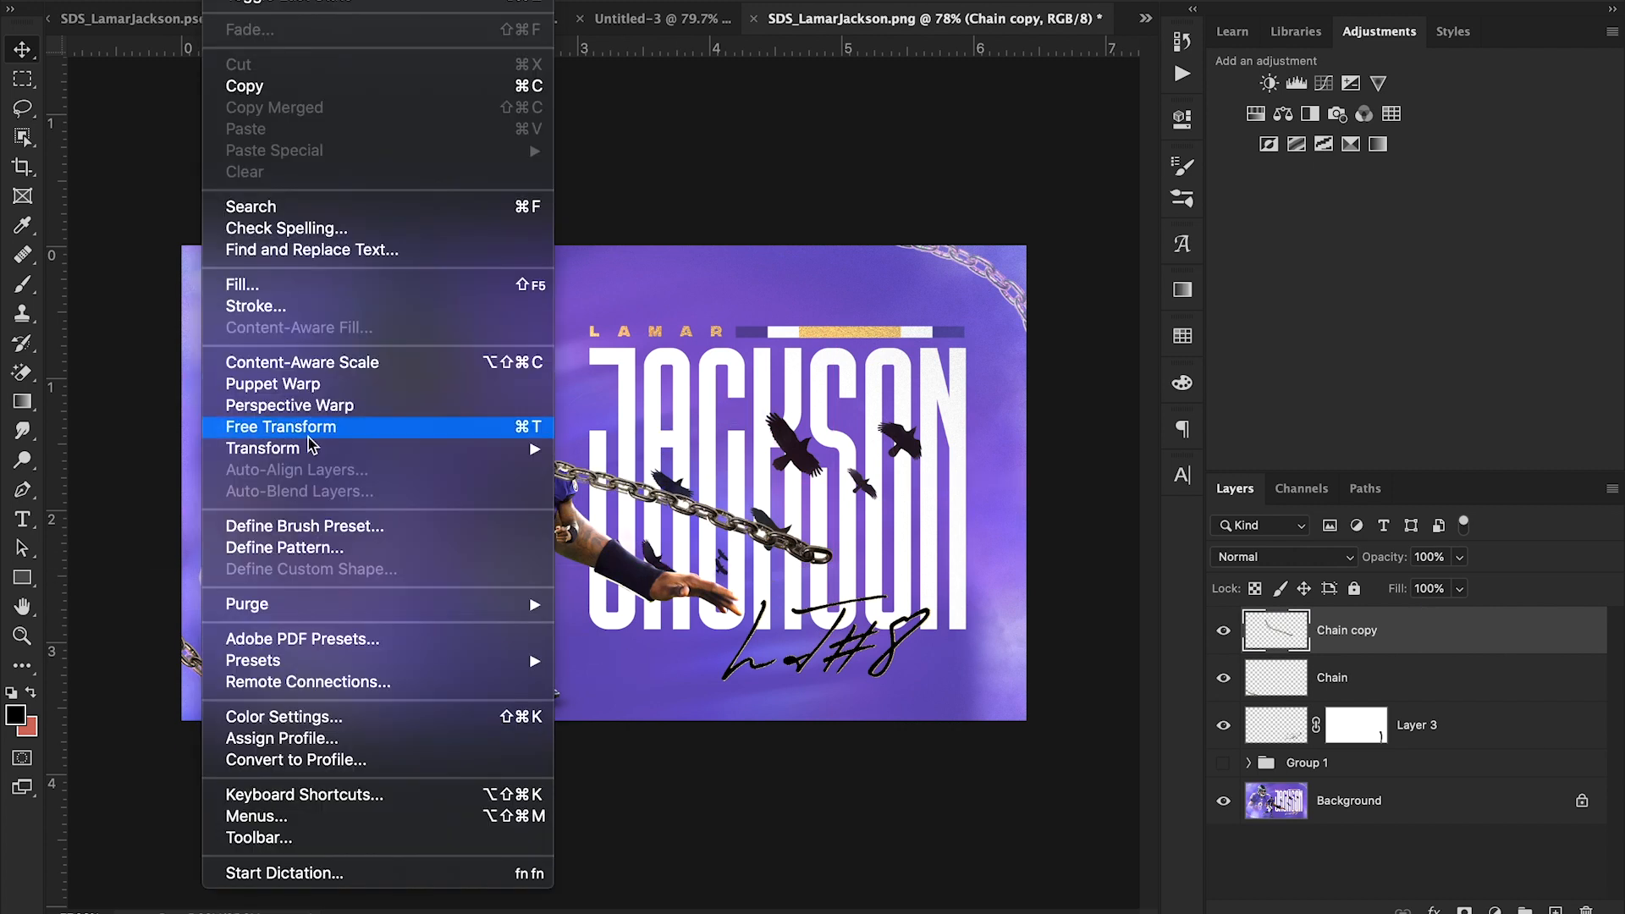
mouse_move(315, 457)
left_click(693, 725)
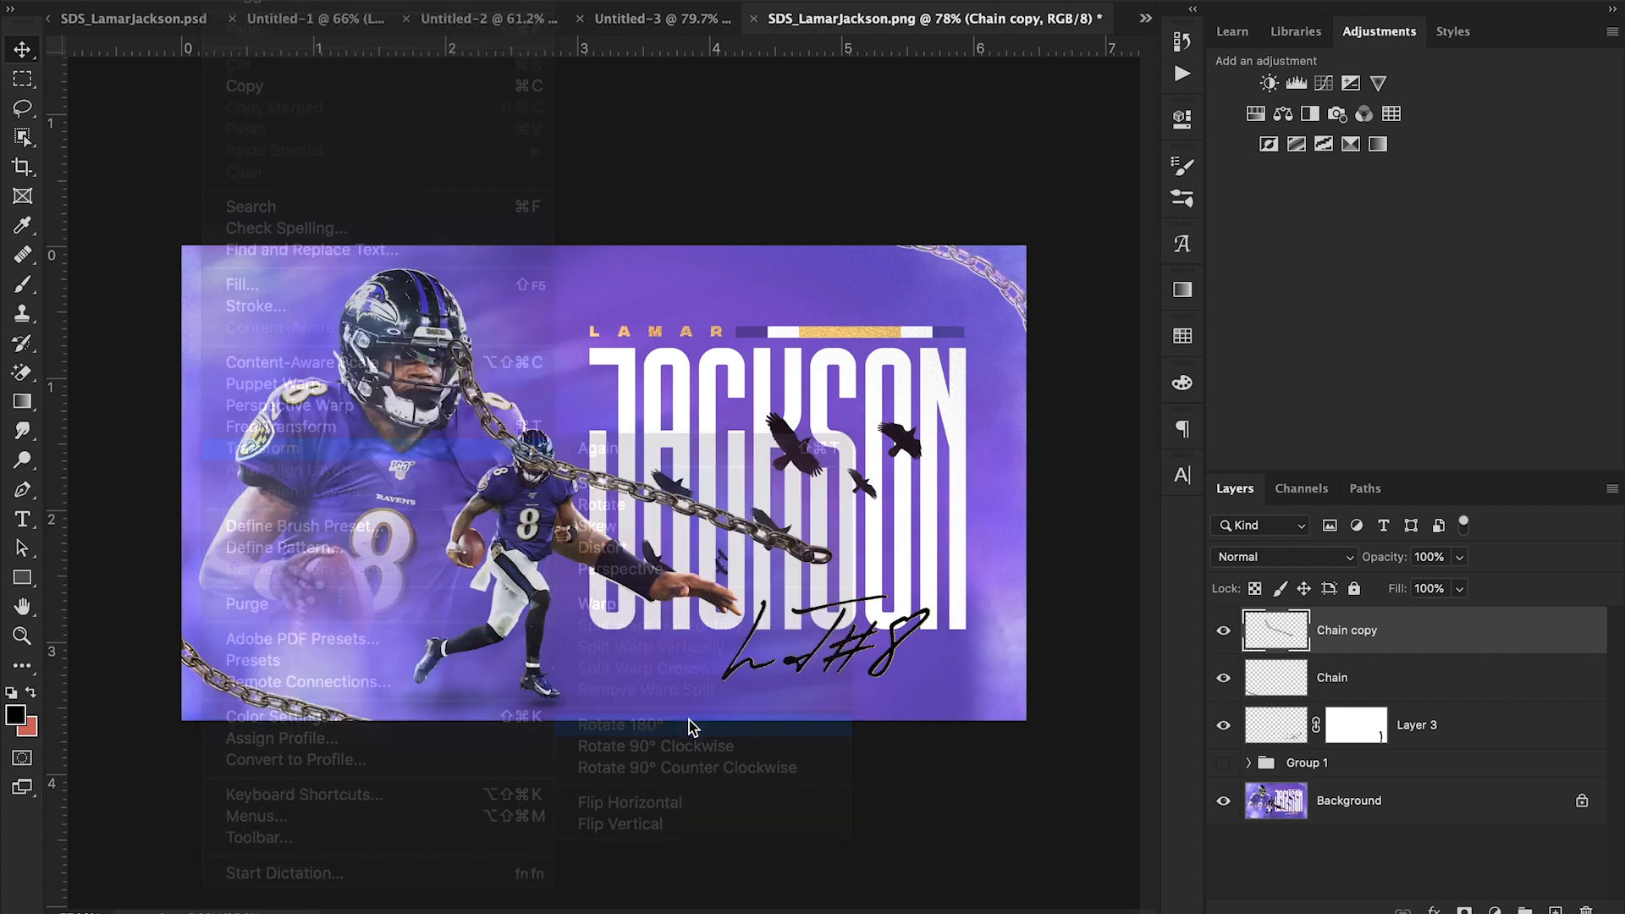
left_click_drag(818, 549, 1040, 351)
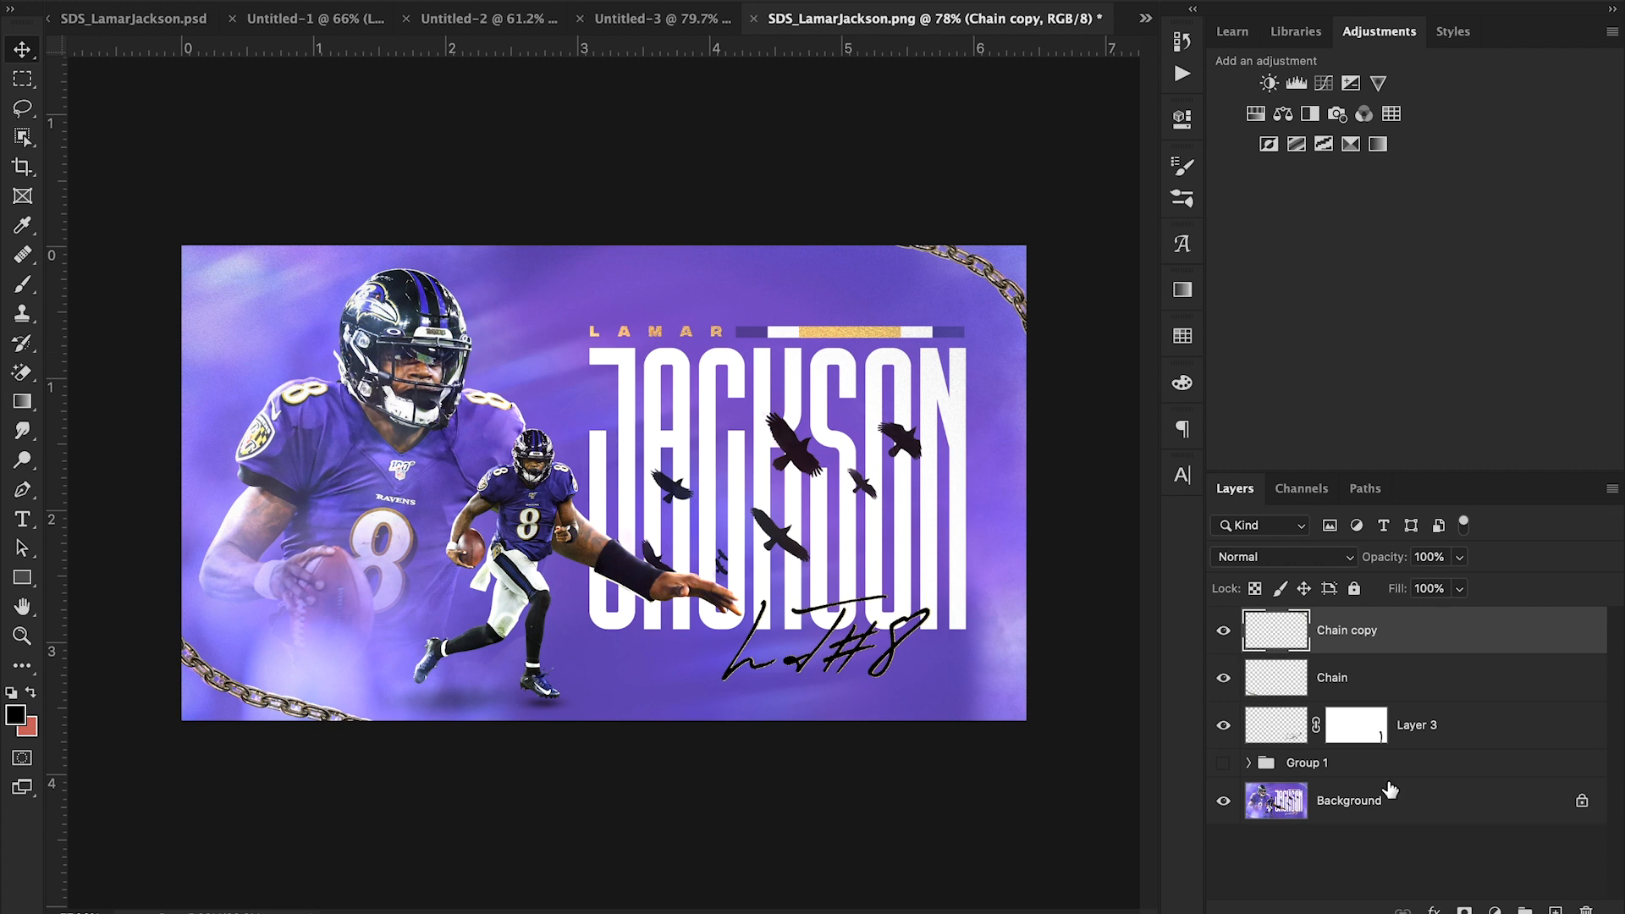
- Rename the duplicated chain layer as Chain 2
double_click(1354, 630)
key("Right")
key("BackSpace")
key("BackSpace")
key("BackSpace")
key("BackSpace")
key("Return")
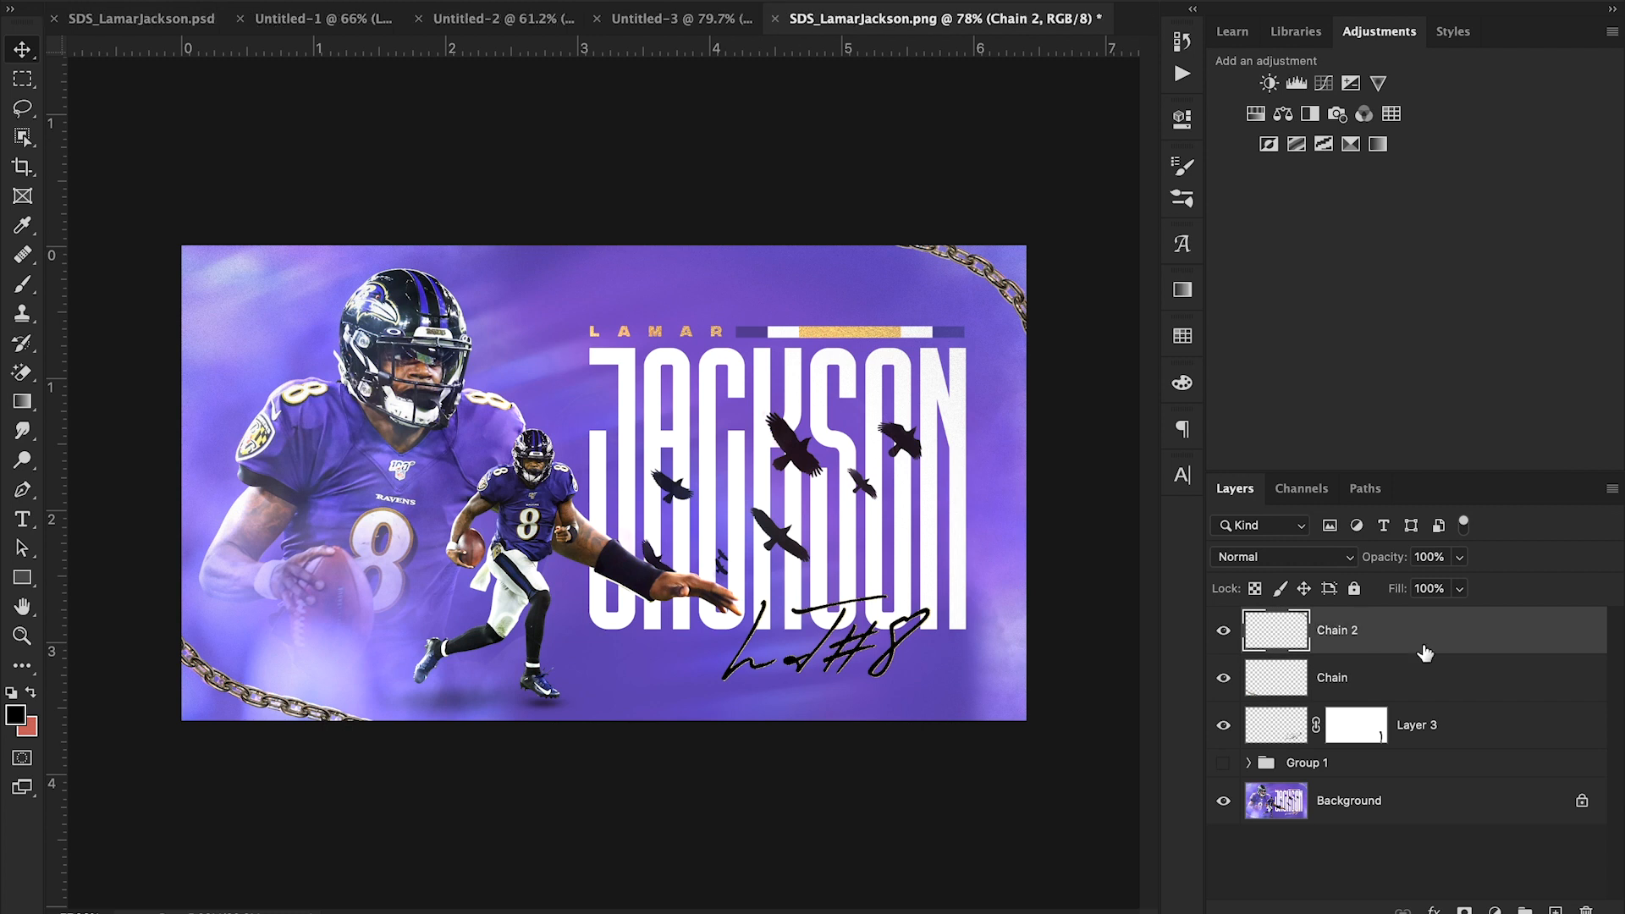
- Compare the rebuilt graphic with the original by toggling Group 1's visibility, leaving the group hidden
left_click(1223, 763)
left_click(1223, 764)
left_click(1223, 764)
left_click(1223, 763)
left_click(1223, 765)
left_click(1224, 765)
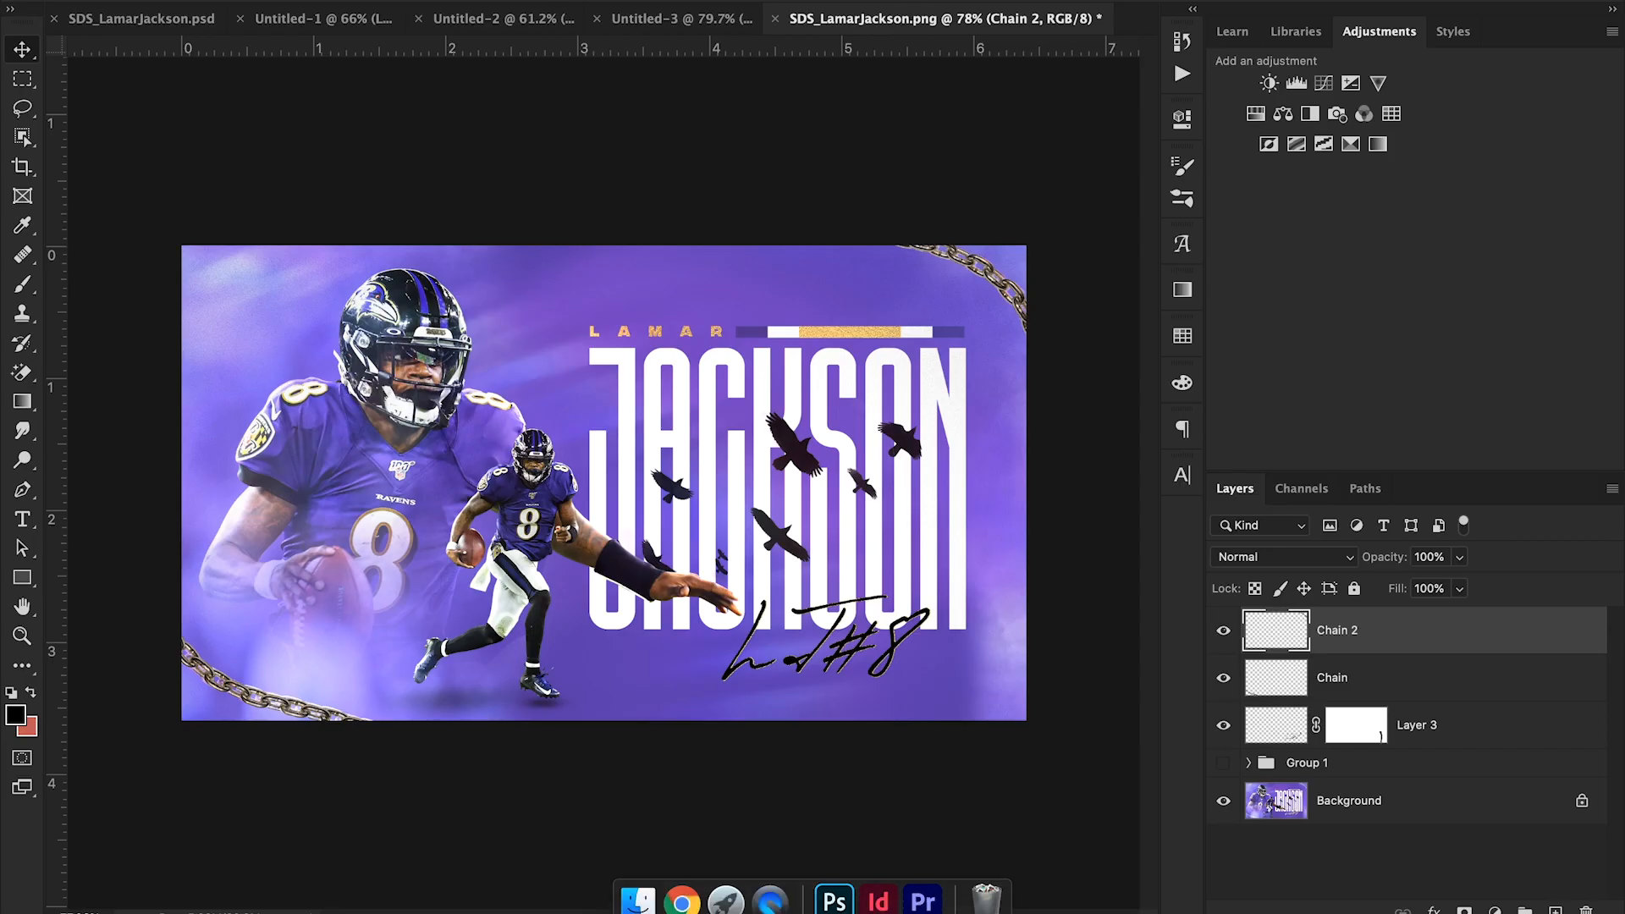
- Bring the flying ravens photo from the browser's image results into SDS_LamarJackson.png, aligning its birds with those over JACKSON
left_click(683, 899)
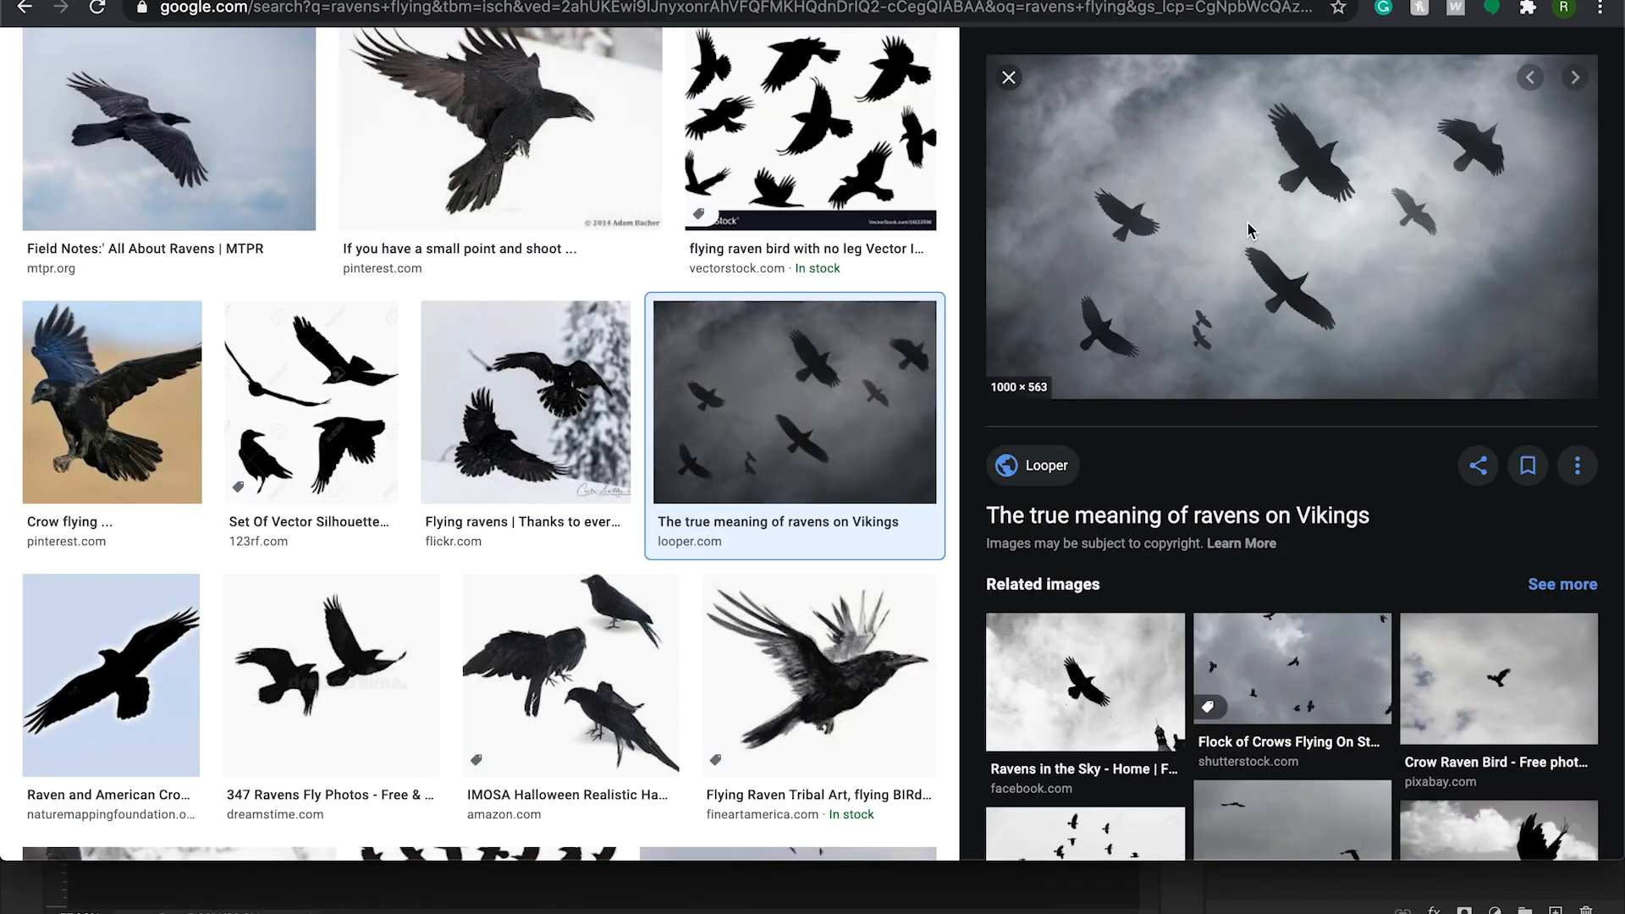
left_click_drag(1249, 230, 677, 339)
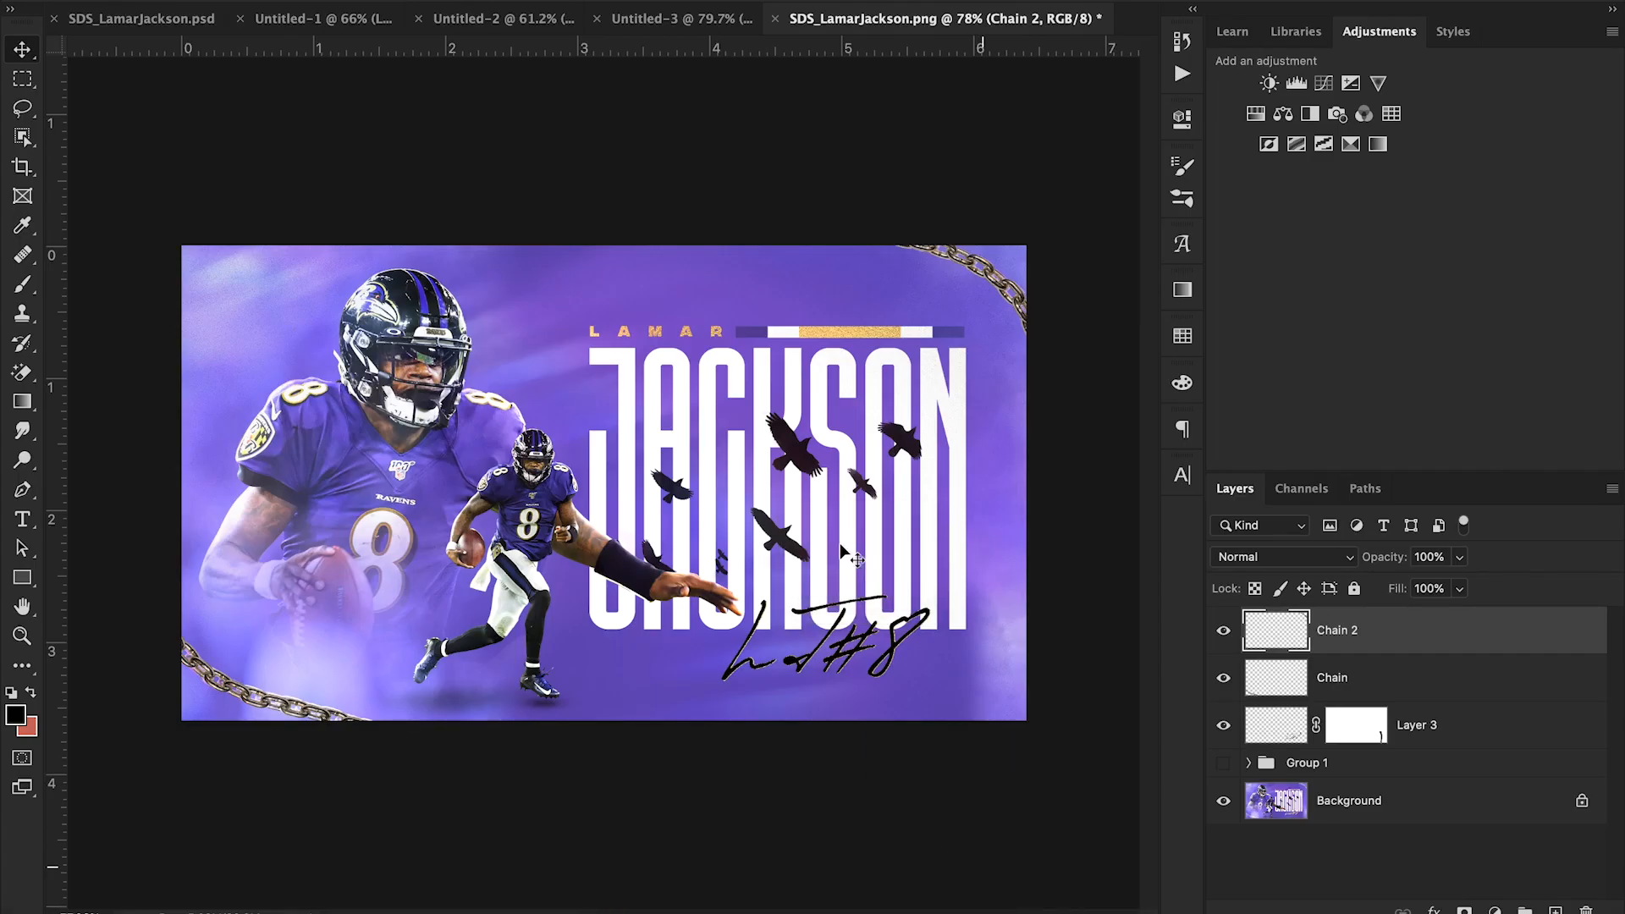
mouse_move(840, 542)
left_mouse_down()
mouse_move(821, 529)
mouse_move(857, 522)
left_mouse_up()
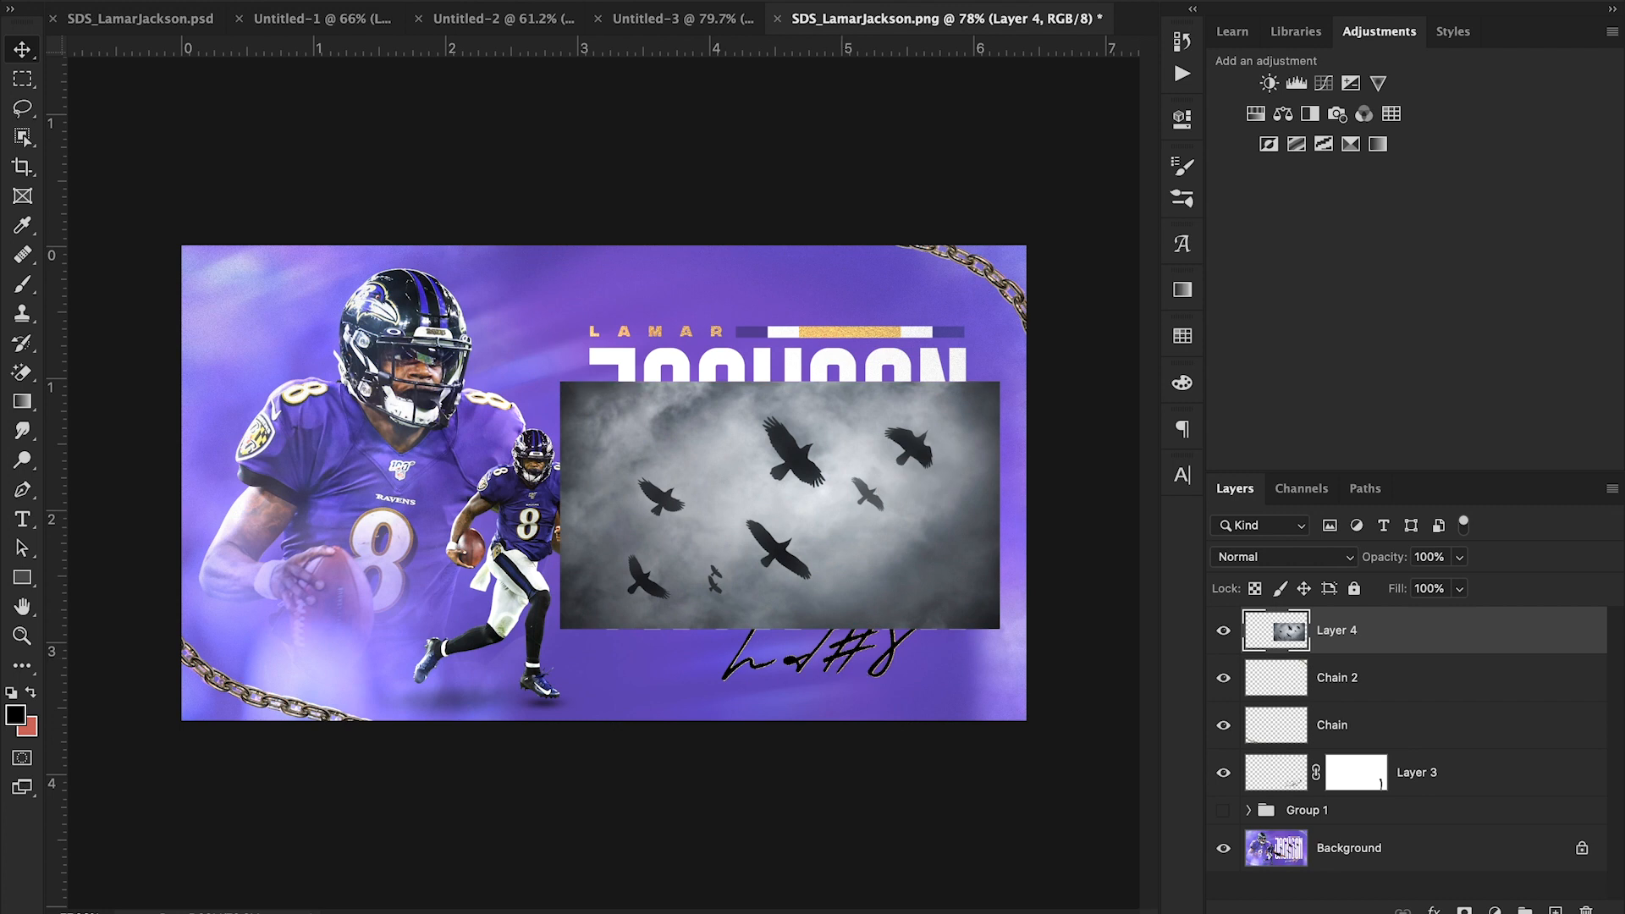
- Apply a Threshold adjustment to the ravens photo, lowering the level until the birds stand out black against white
left_click(275, 0)
mouse_move(308, 2)
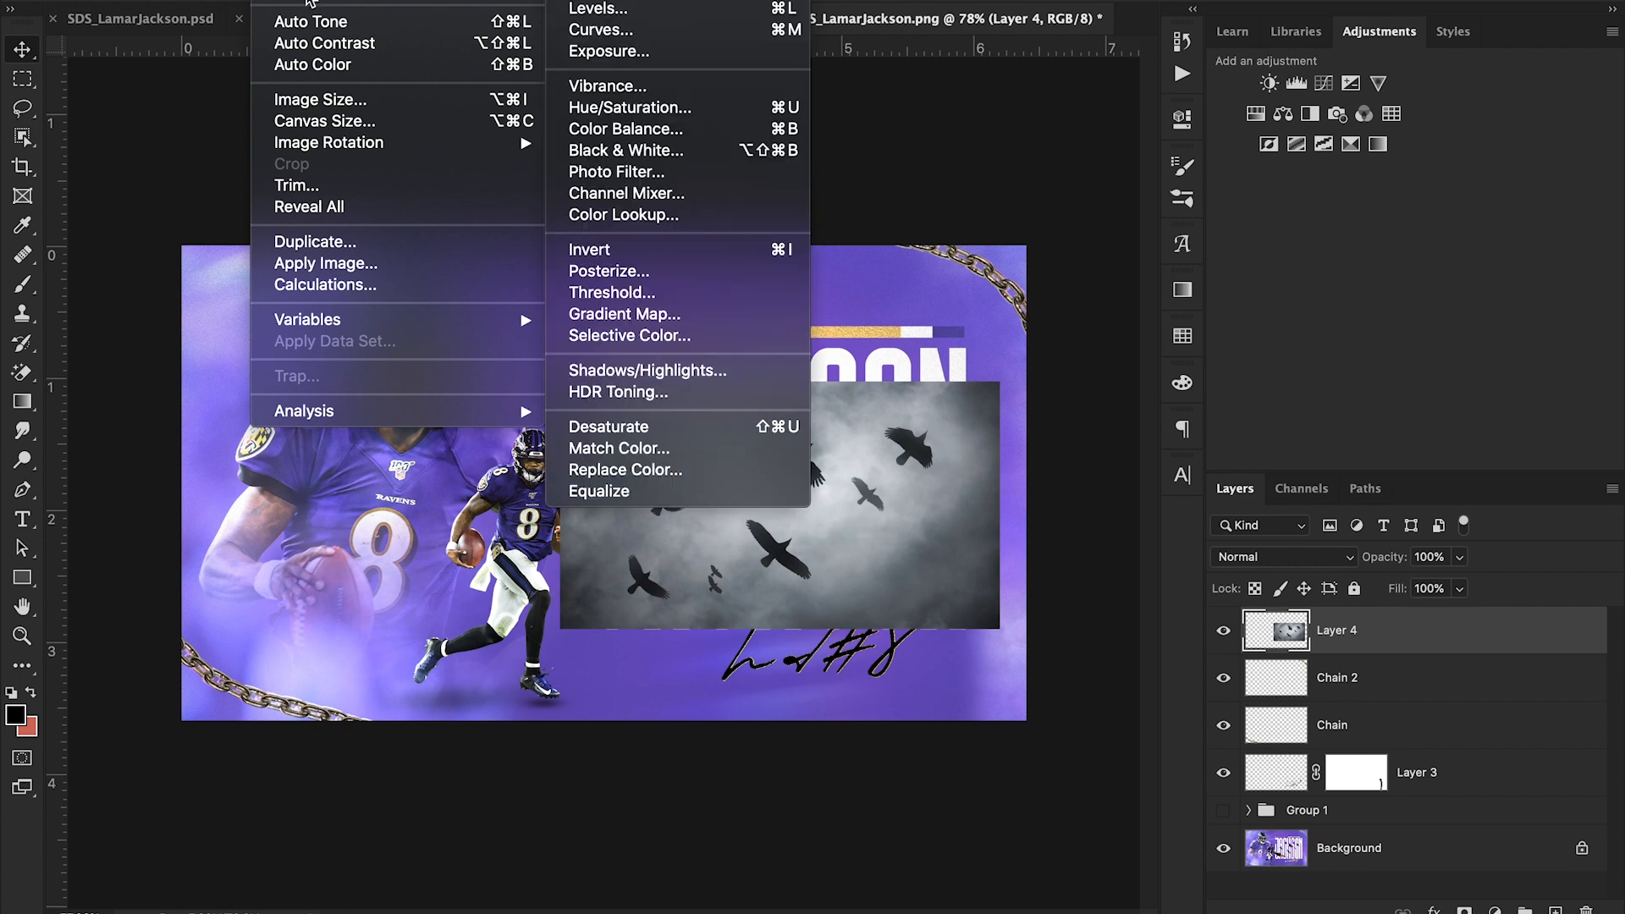
left_click(643, 294)
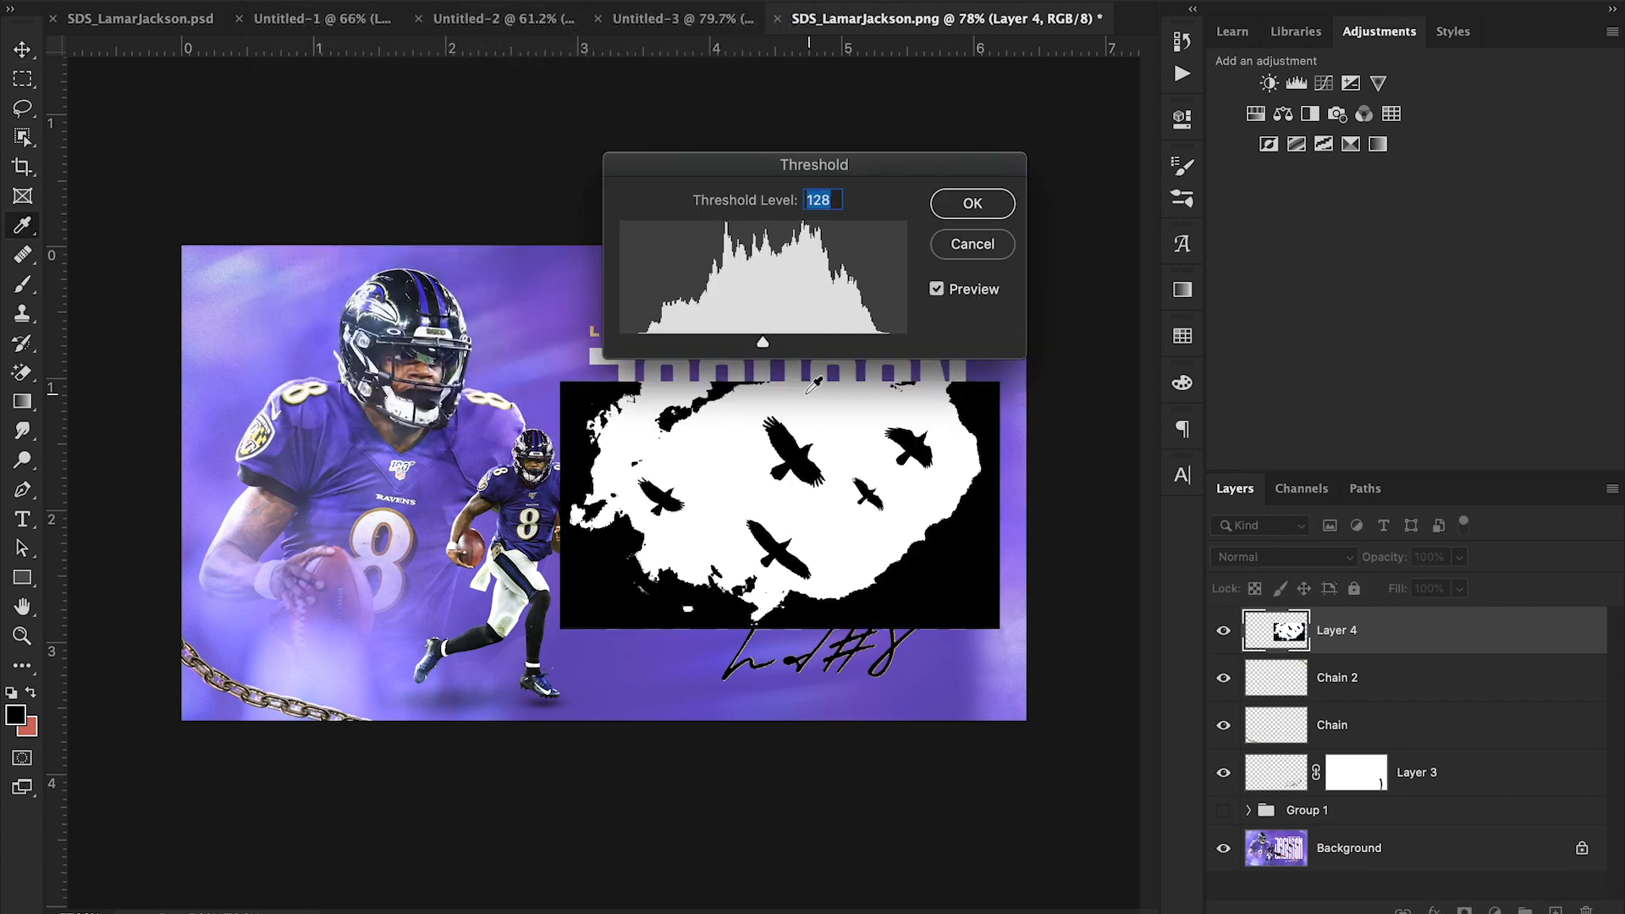
left_click_drag(763, 344, 716, 347)
left_click(965, 203)
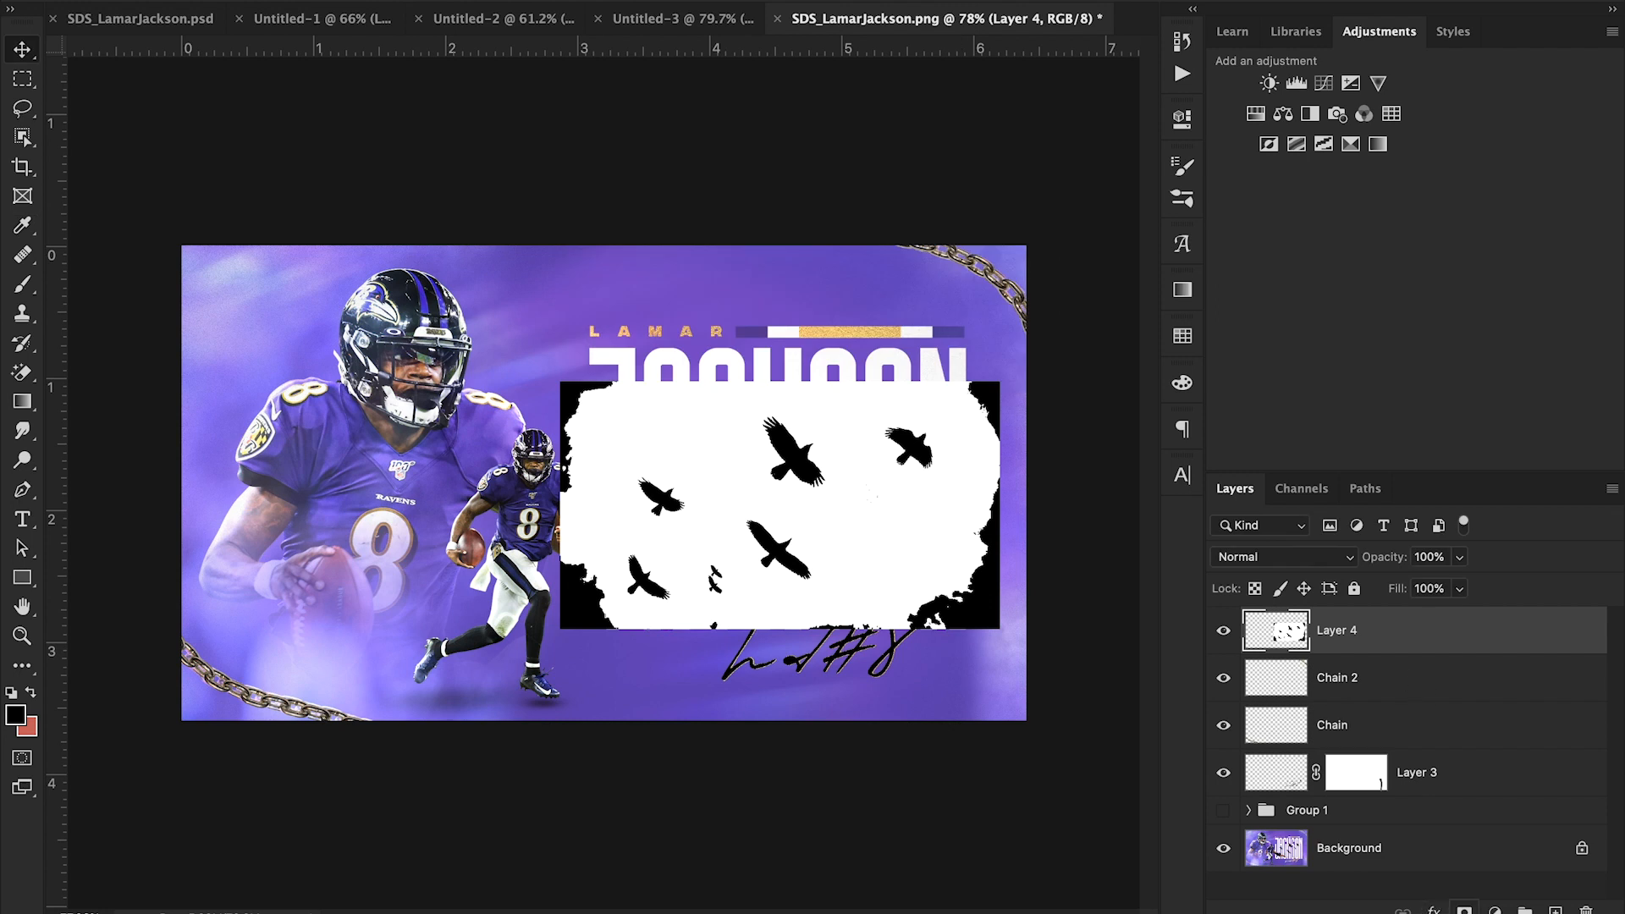
- Add a layer mask to Layer 4 and paint out the black edges around the ravens photo
left_click(1466, 910)
key("b")
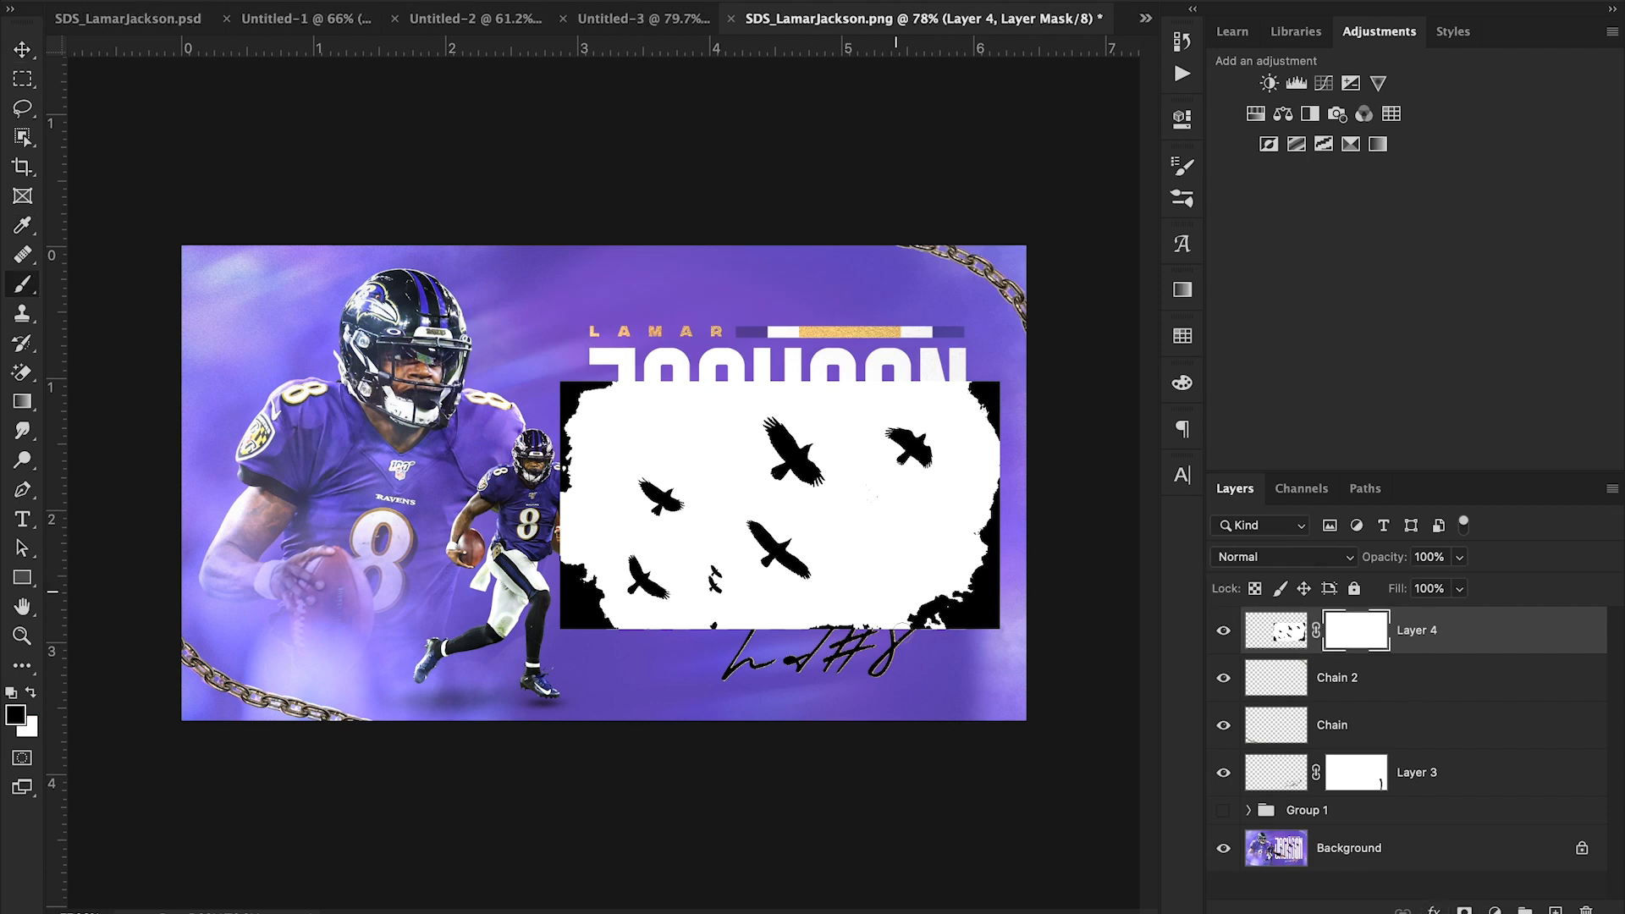
left_click(157, 3)
left_click(213, 49)
left_click(603, 635)
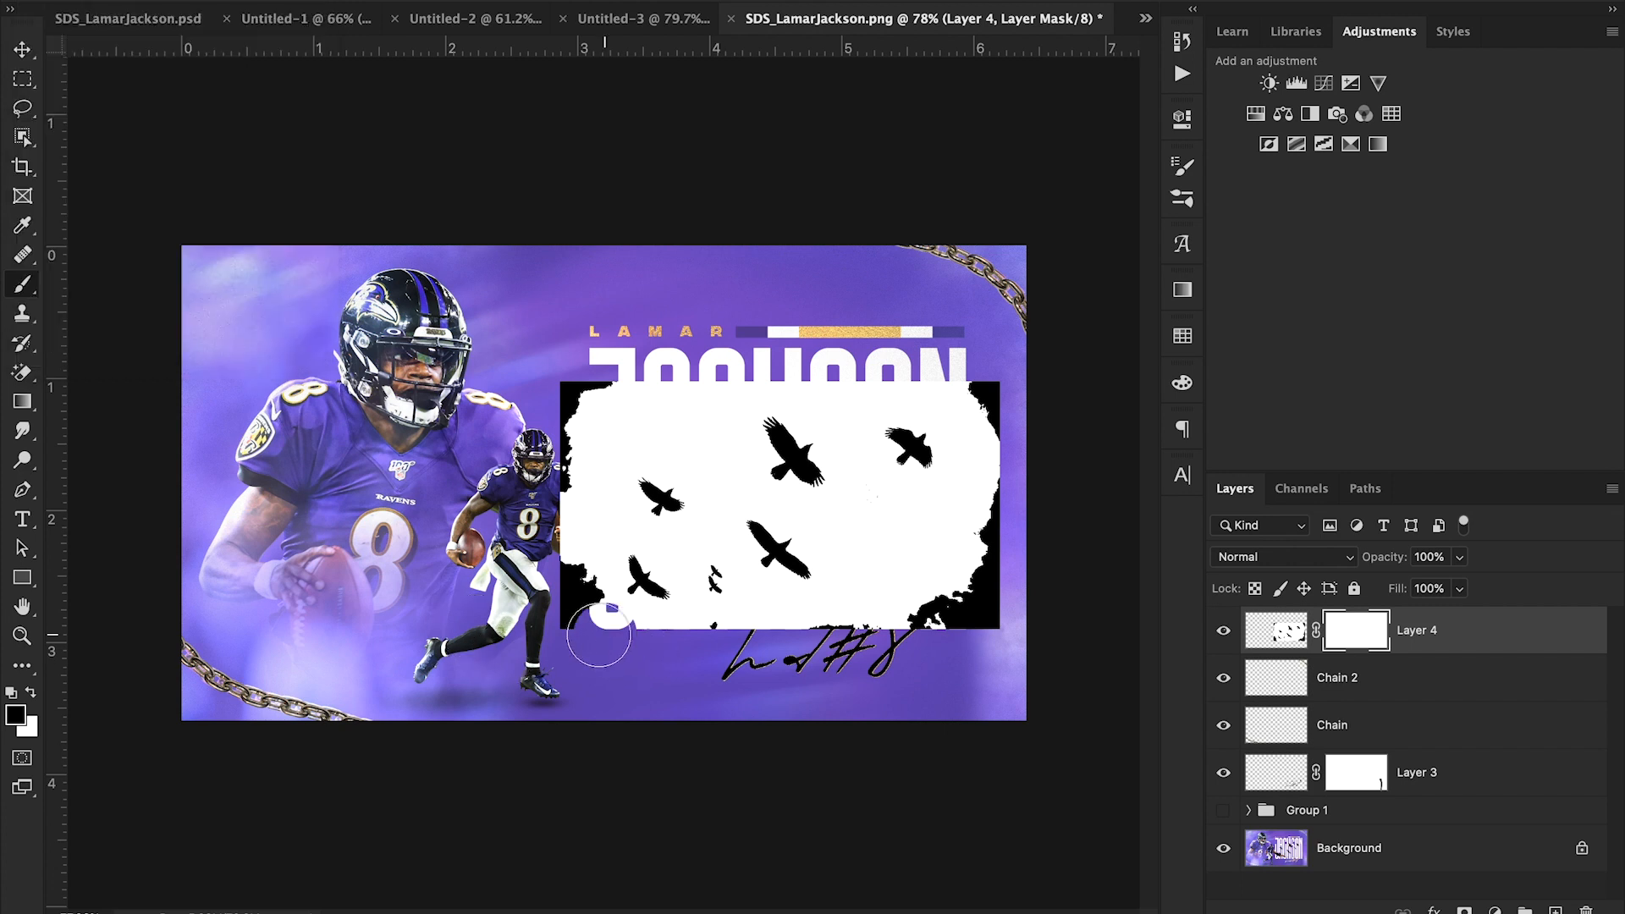
mouse_move(576, 597)
left_mouse_down()
mouse_move(554, 401)
mouse_move(635, 381)
left_mouse_up()
mouse_move(1043, 342)
left_mouse_down()
mouse_move(990, 379)
mouse_move(1009, 504)
mouse_move(968, 579)
mouse_move(901, 631)
mouse_move(713, 650)
mouse_move(904, 647)
mouse_move(1000, 624)
mouse_move(1039, 559)
left_mouse_up()
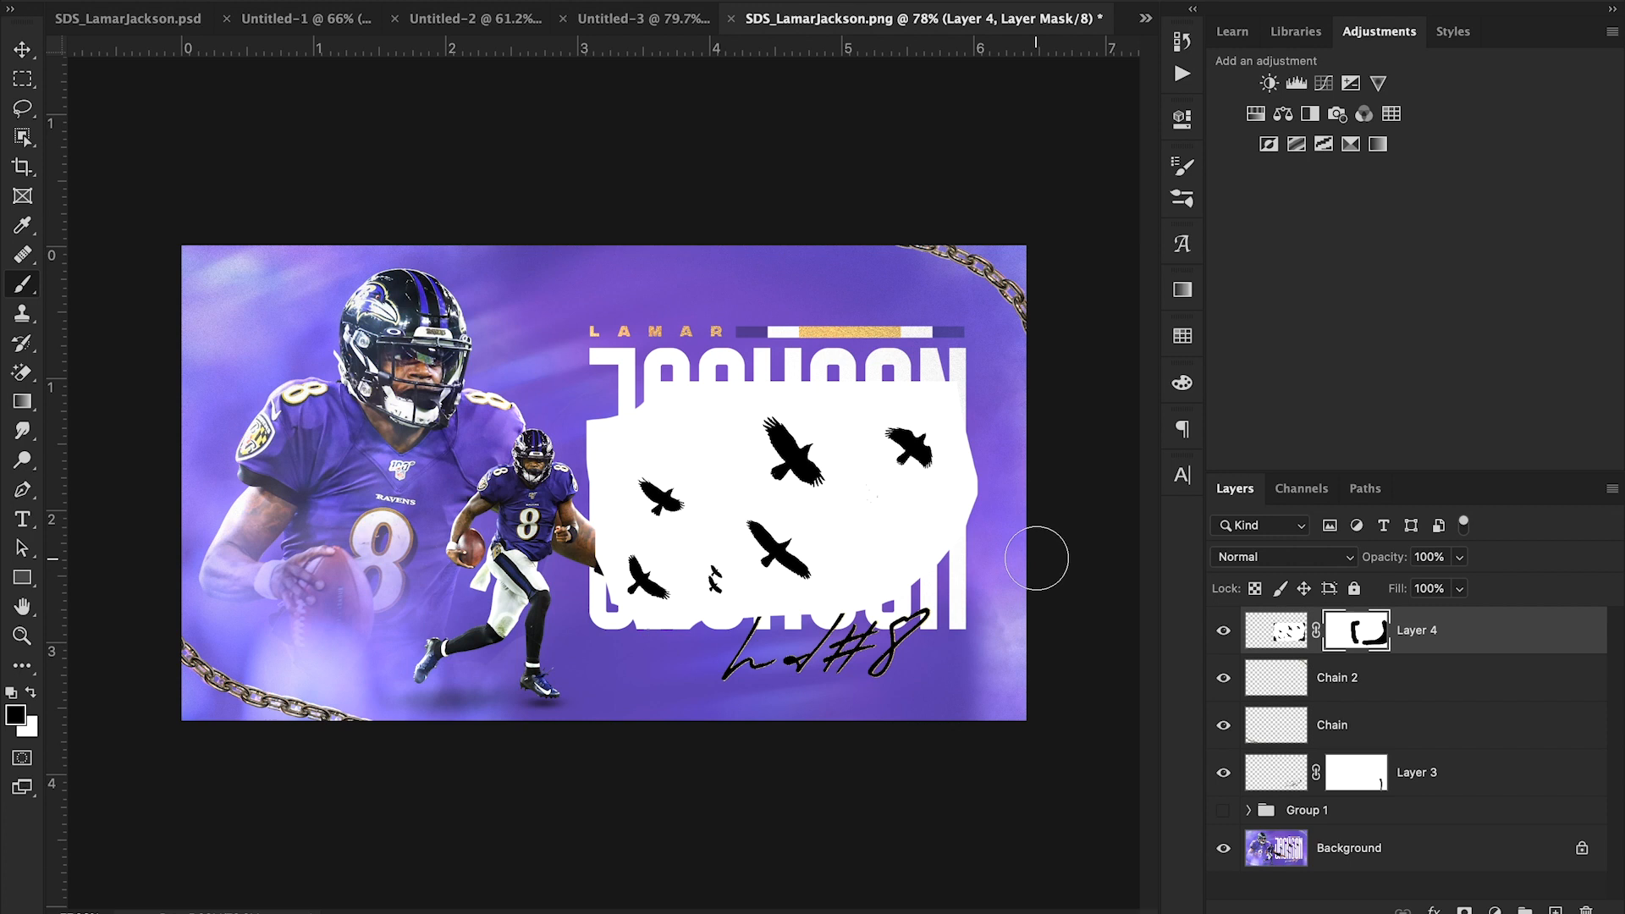
- Erase the white background around the ravens on Layer 4's image, not its mask, with the Magic Eraser
left_click(18, 59)
key("e")
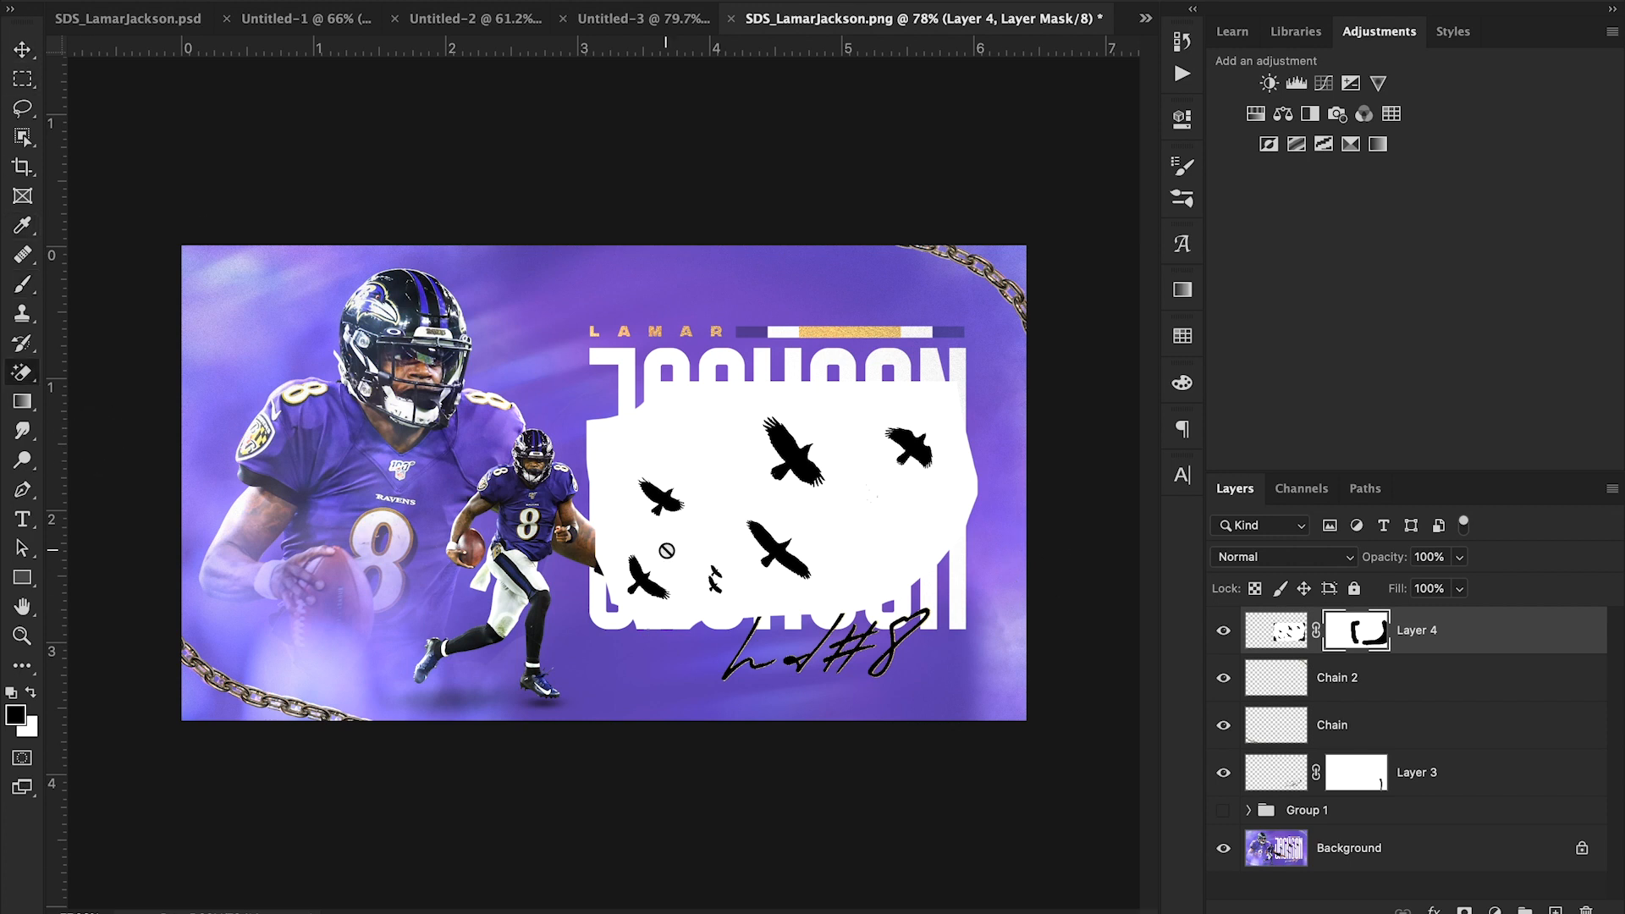
left_click(909, 546)
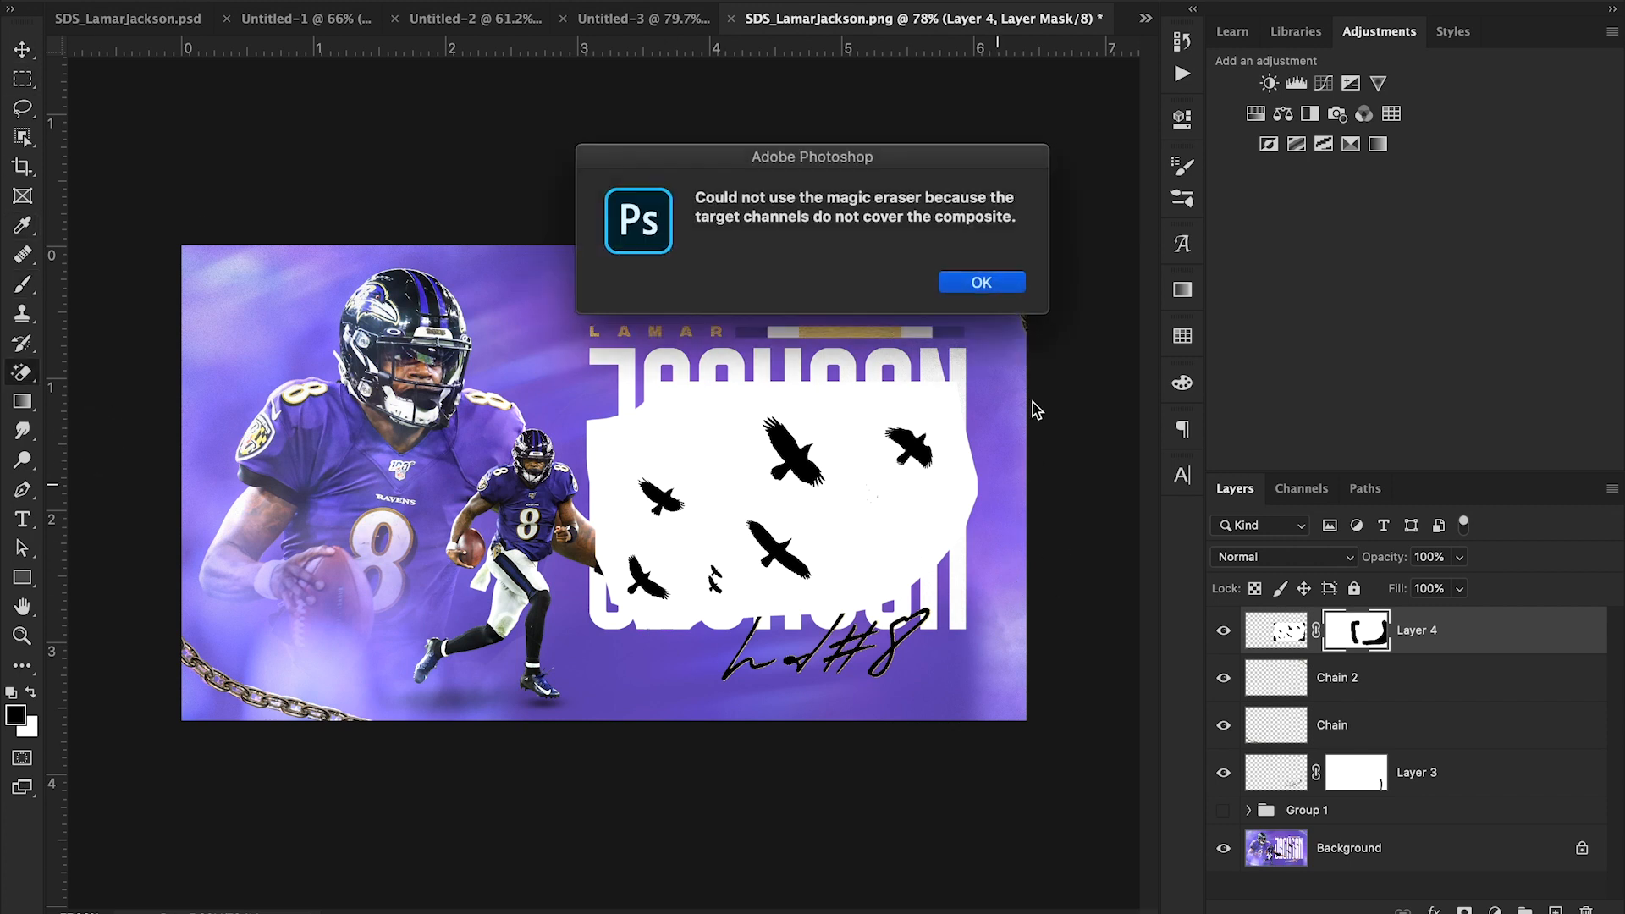
left_click(987, 286)
left_click(1290, 648)
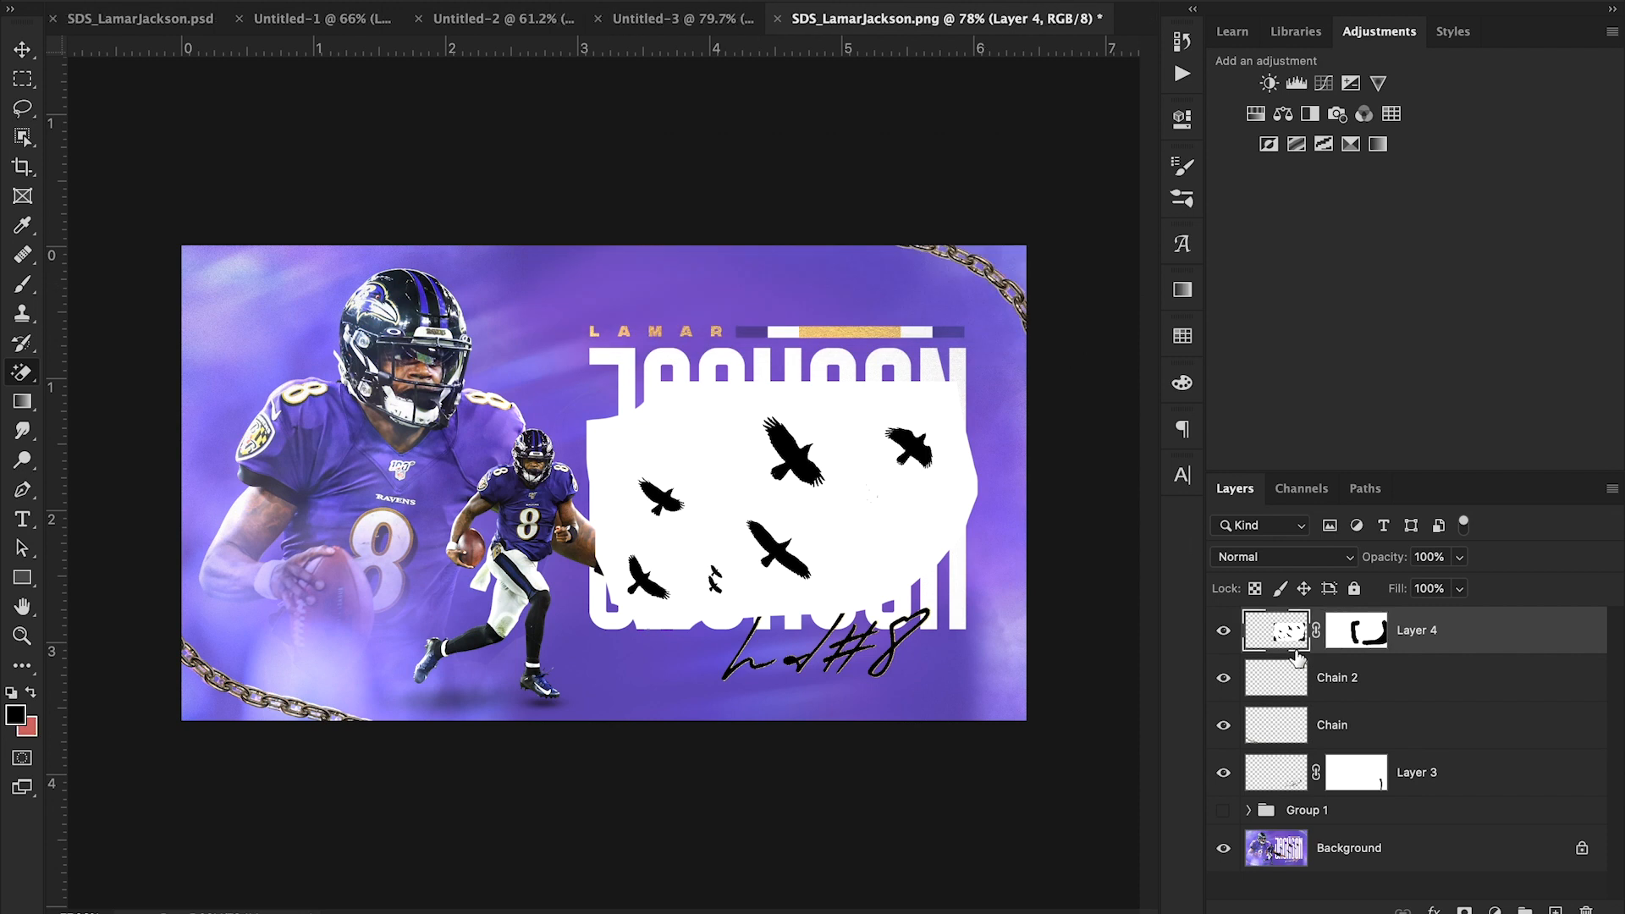
left_click(866, 535)
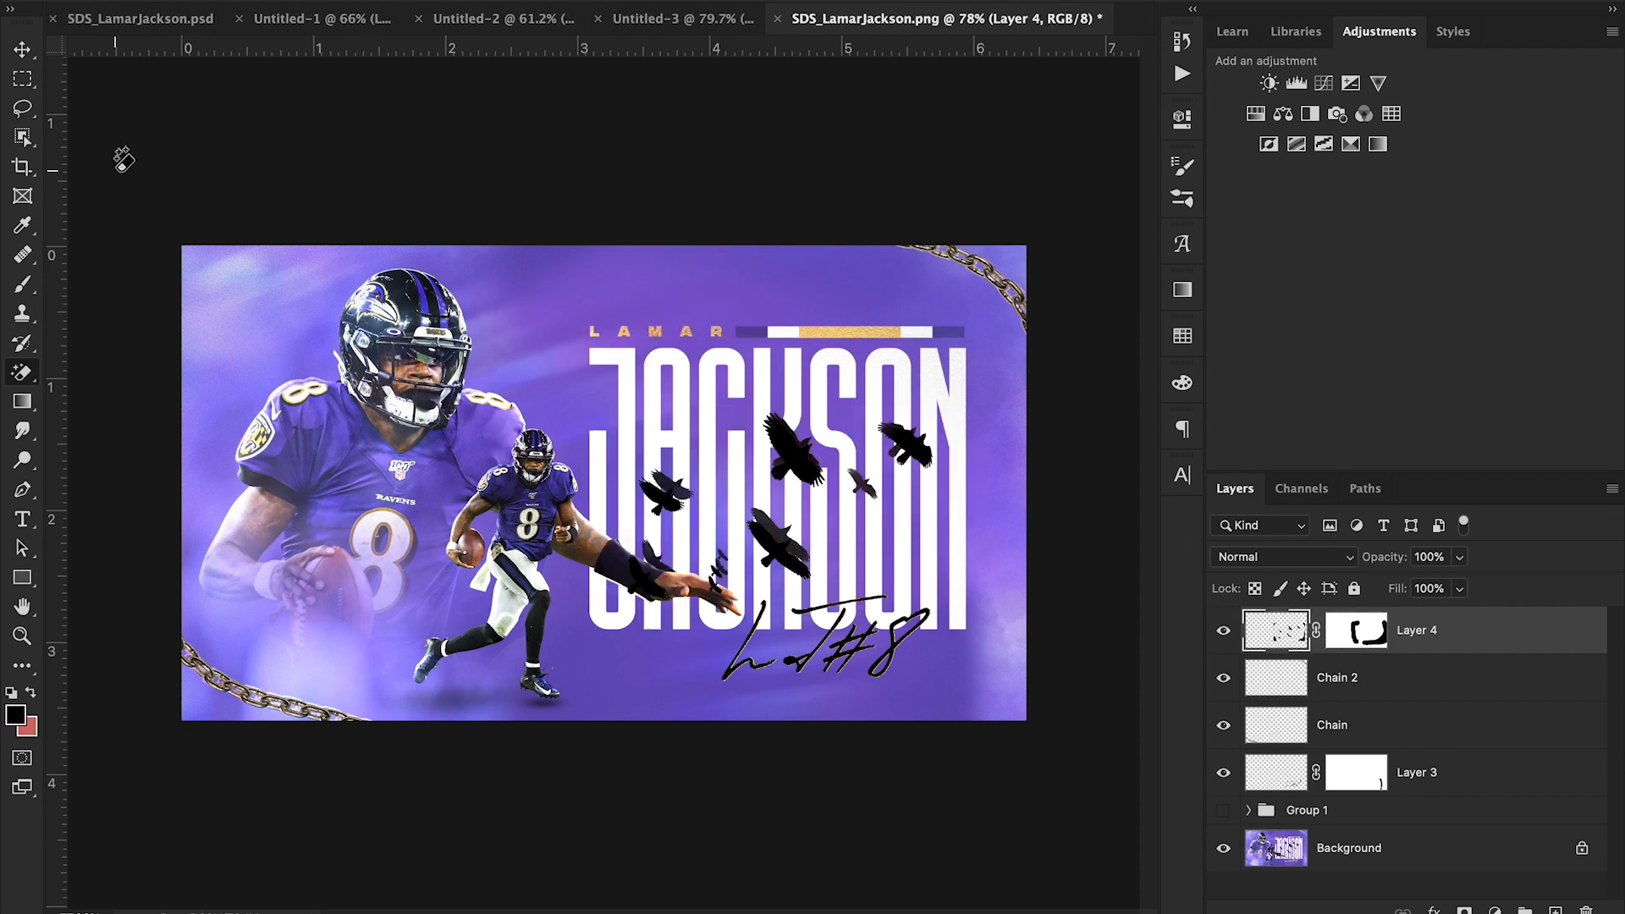
- Scale the ravens on Layer 4 down slightly and reposition them over the birds in the original graphic
left_click(23, 52)
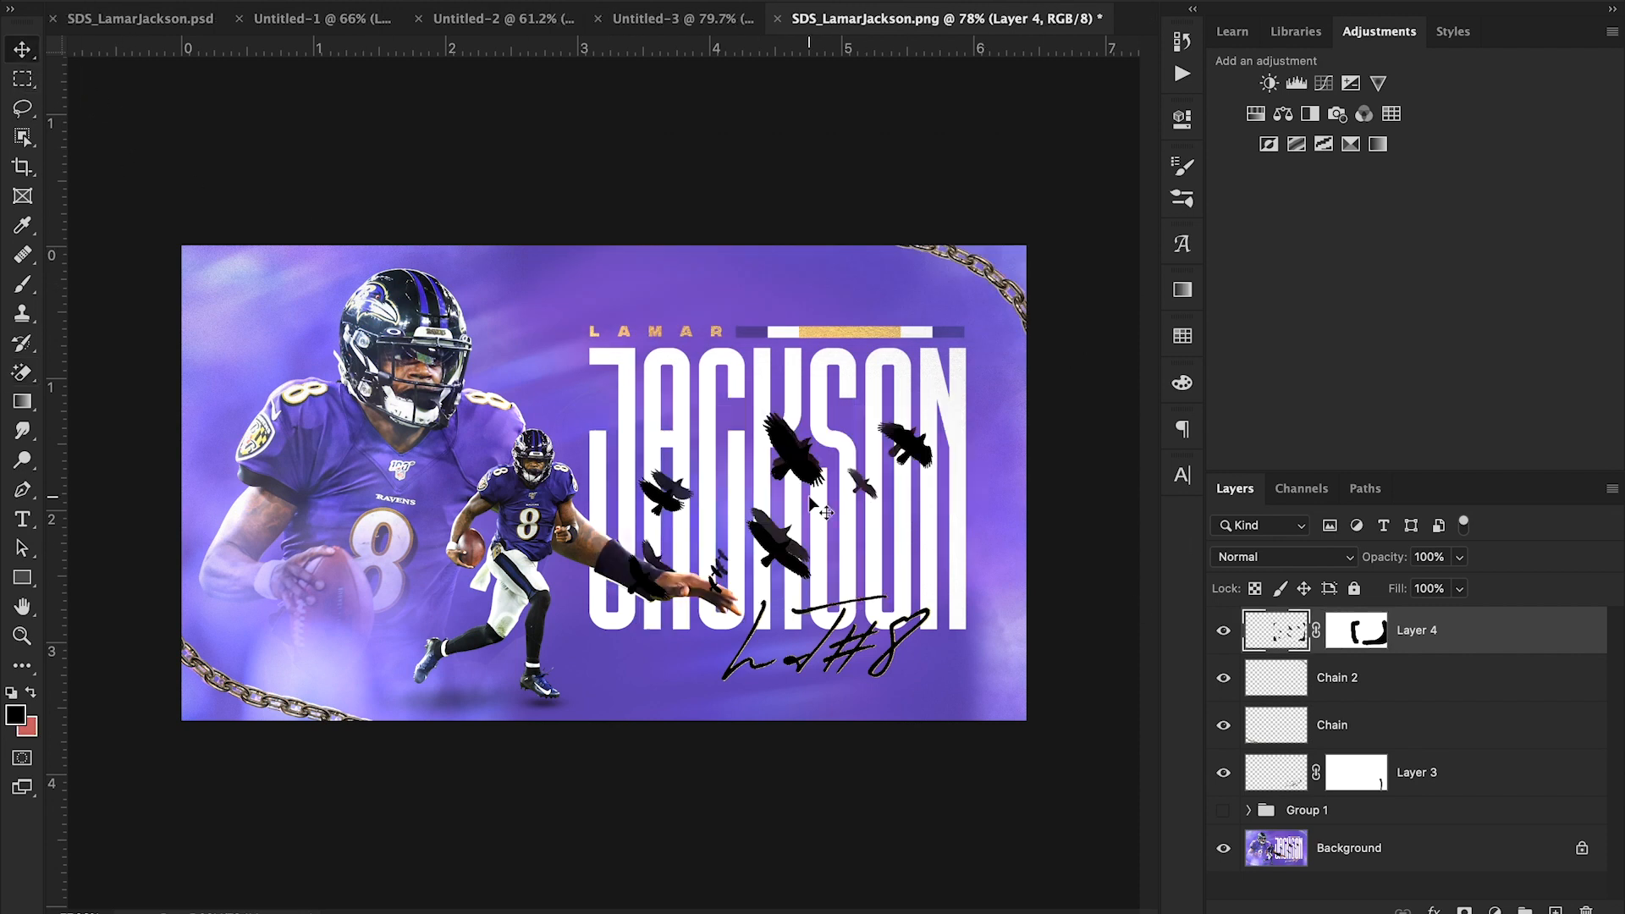
key("ctrl+t")
left_click_drag(1004, 636, 990, 621)
left_click_drag(892, 569, 896, 555)
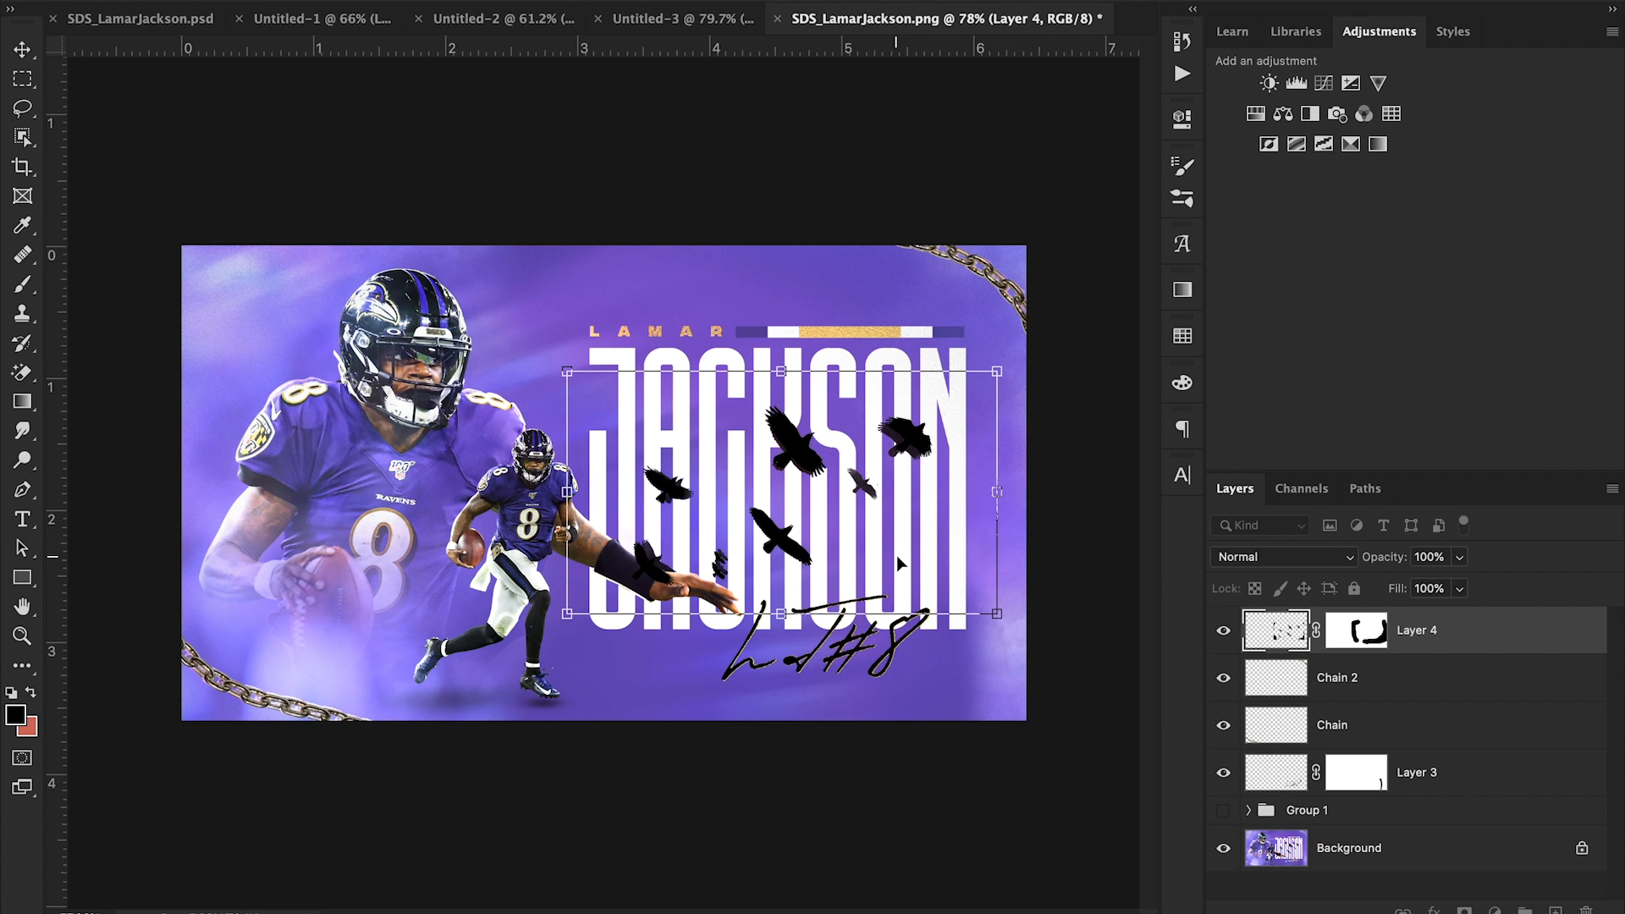
left_click_drag(998, 372, 987, 376)
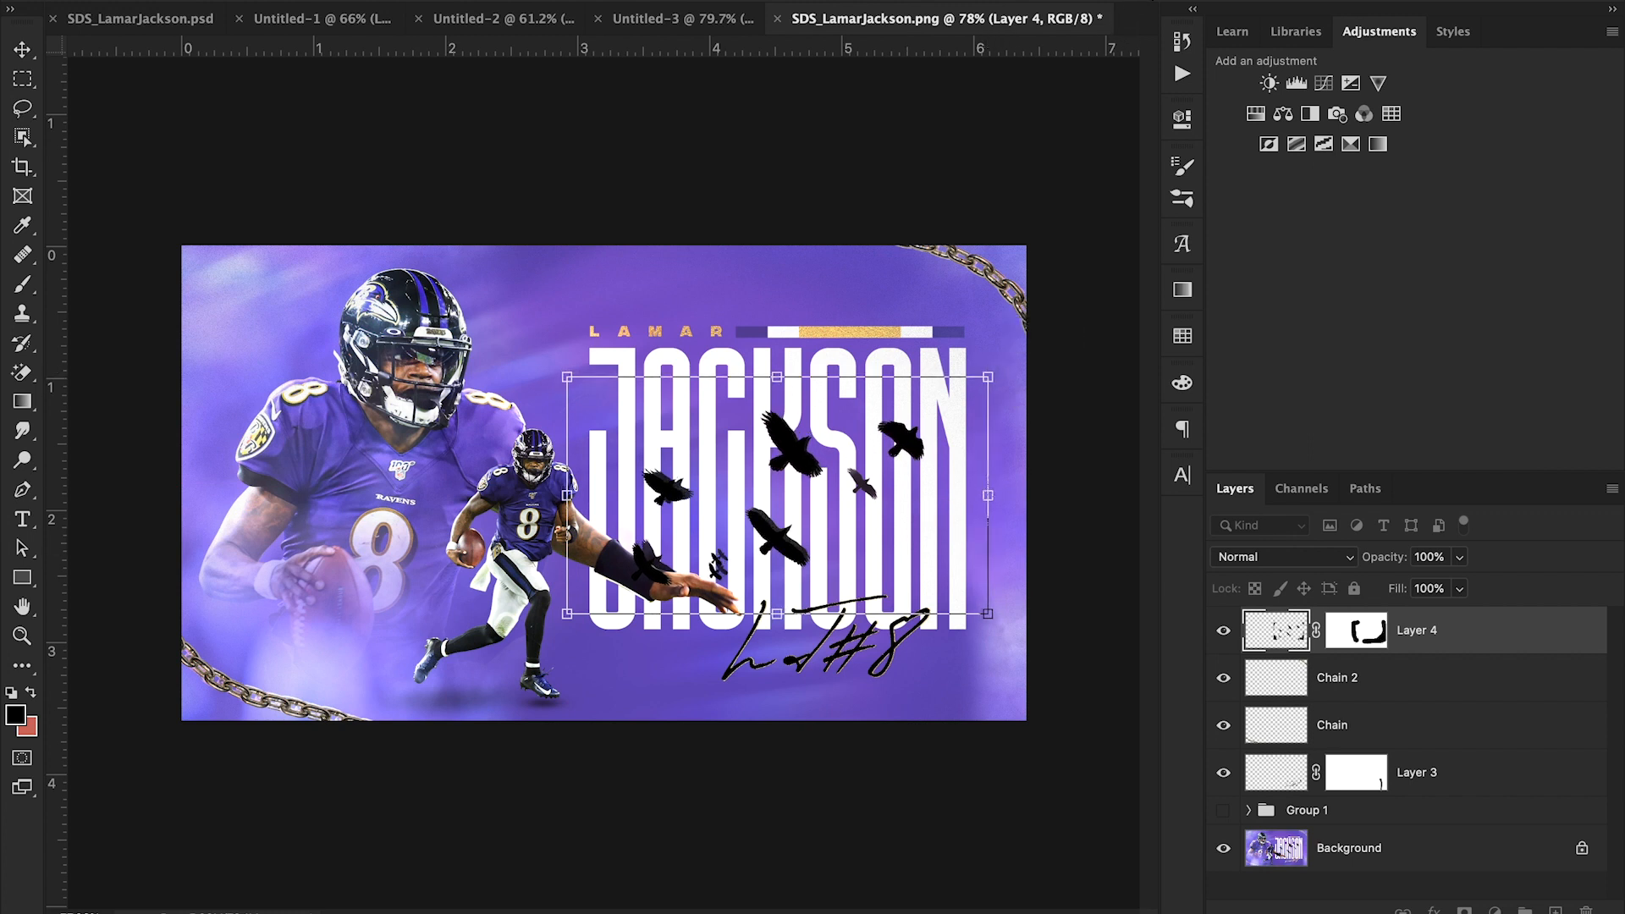
key("Return")
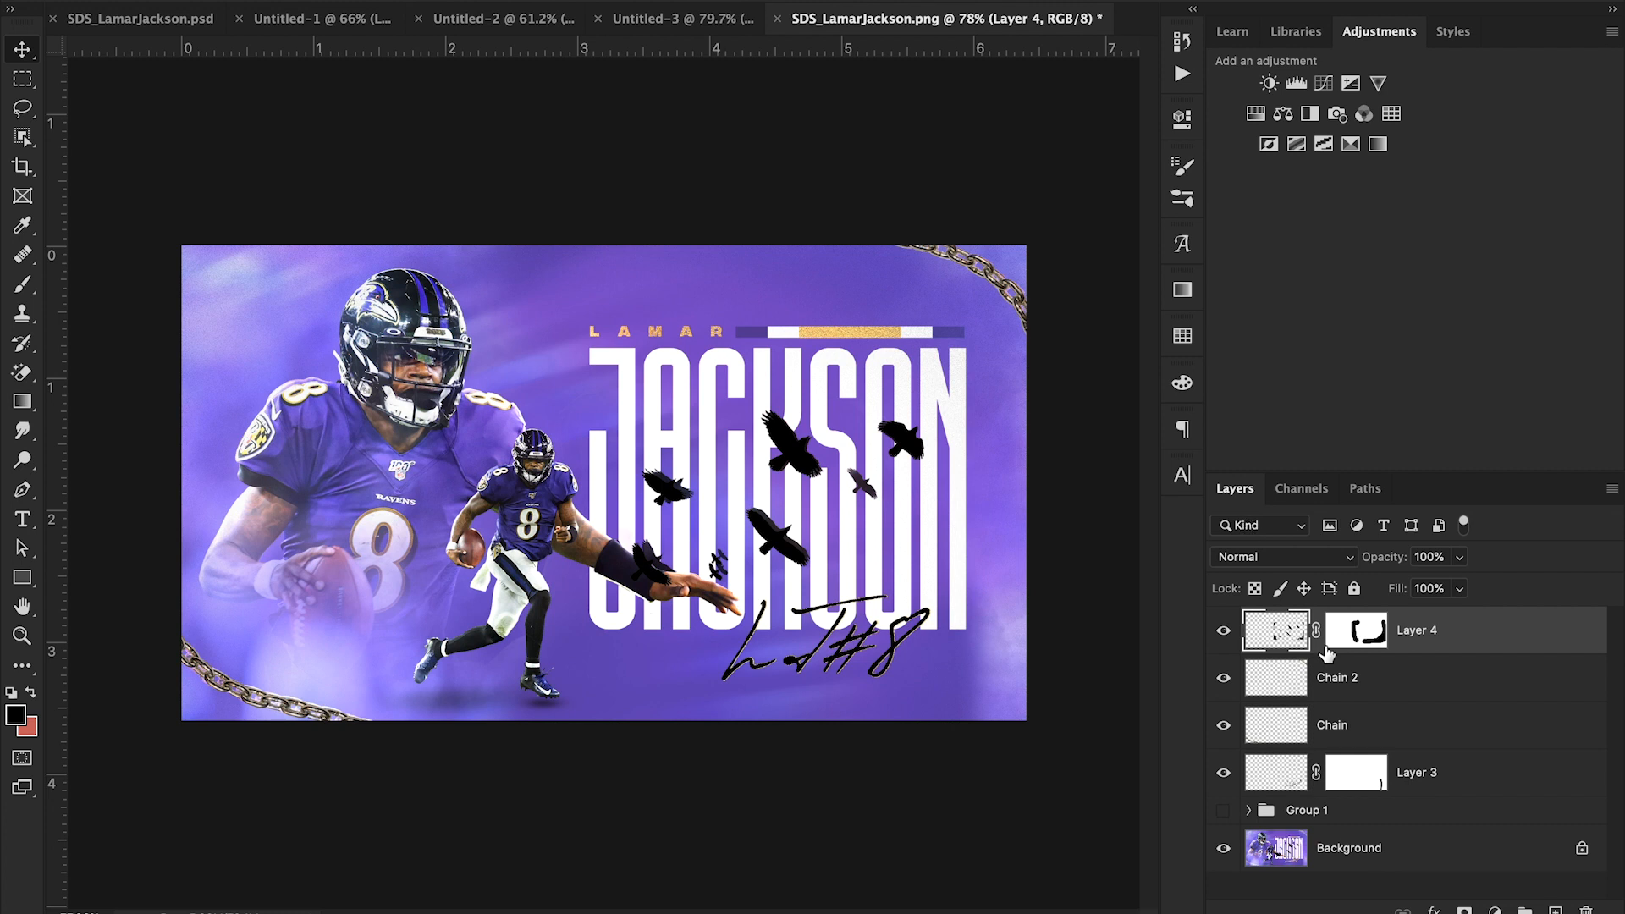
- Compare the rebuilt graphic, including the ravens, with the original by toggling Group 1, leaving the group shown
left_click(1224, 810)
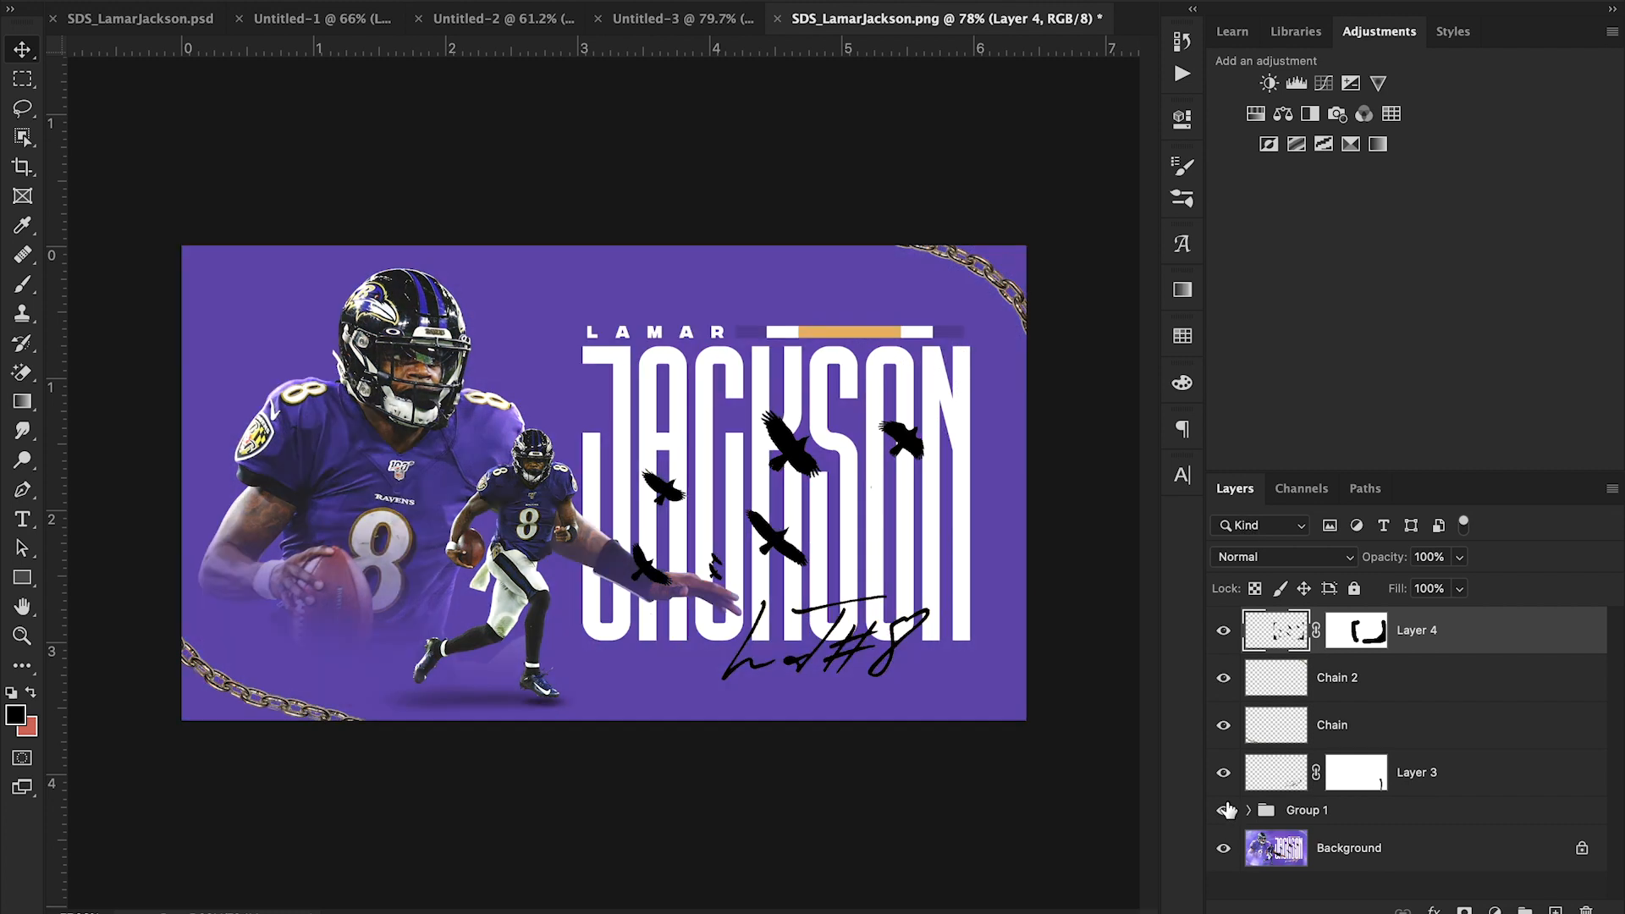
left_click(1225, 810)
left_click(1225, 810)
left_click(1226, 810)
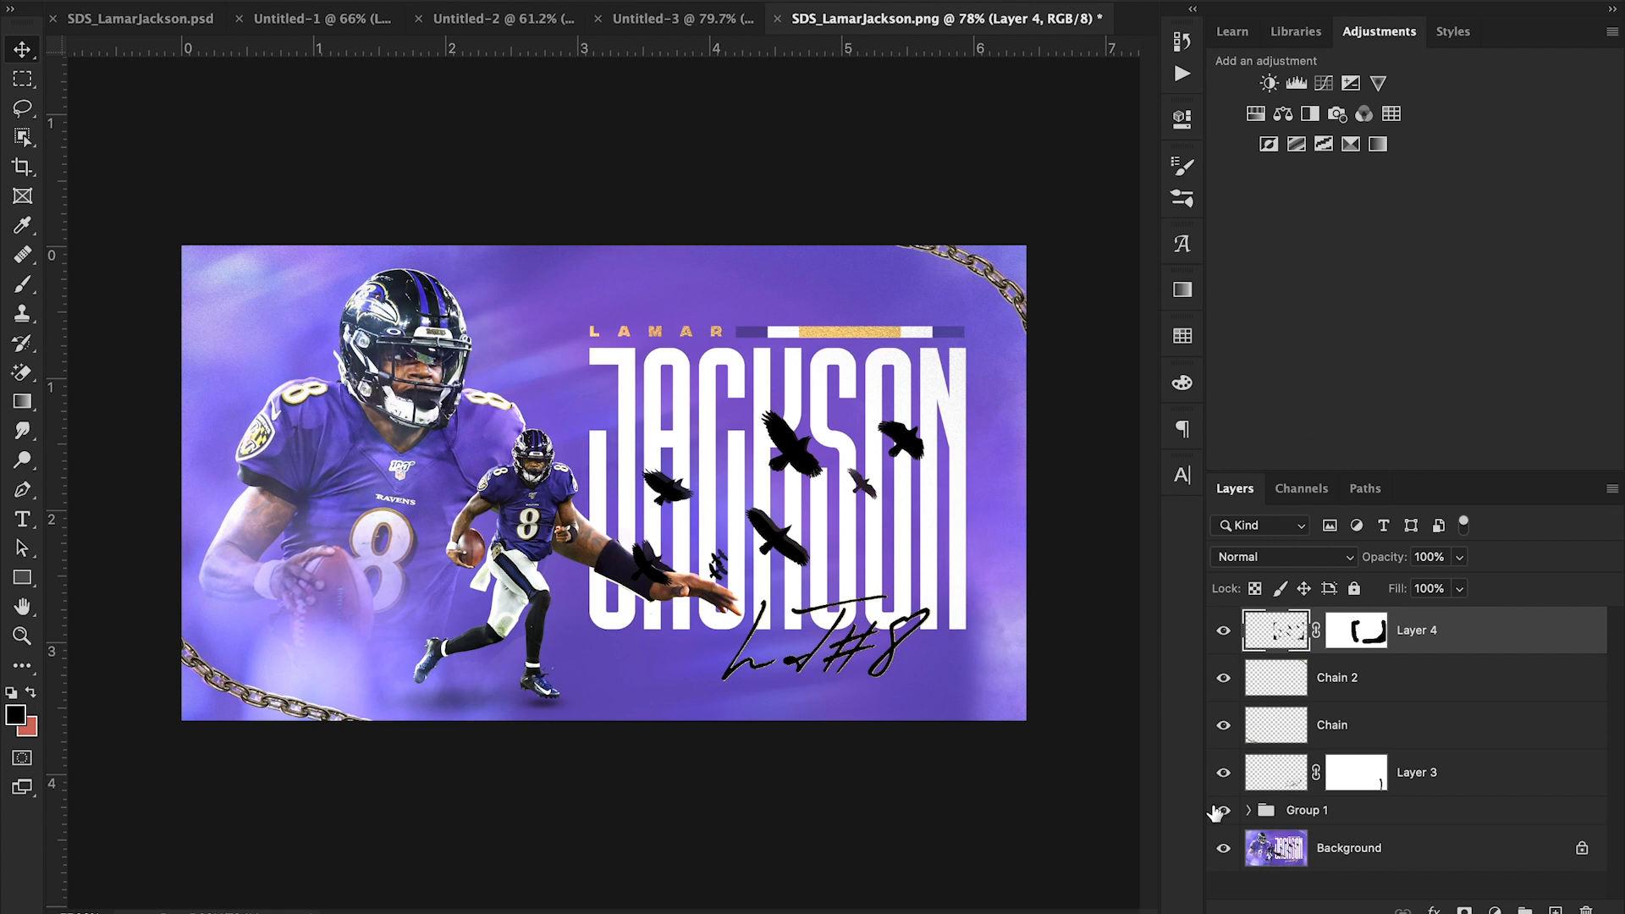
left_click(1223, 810)
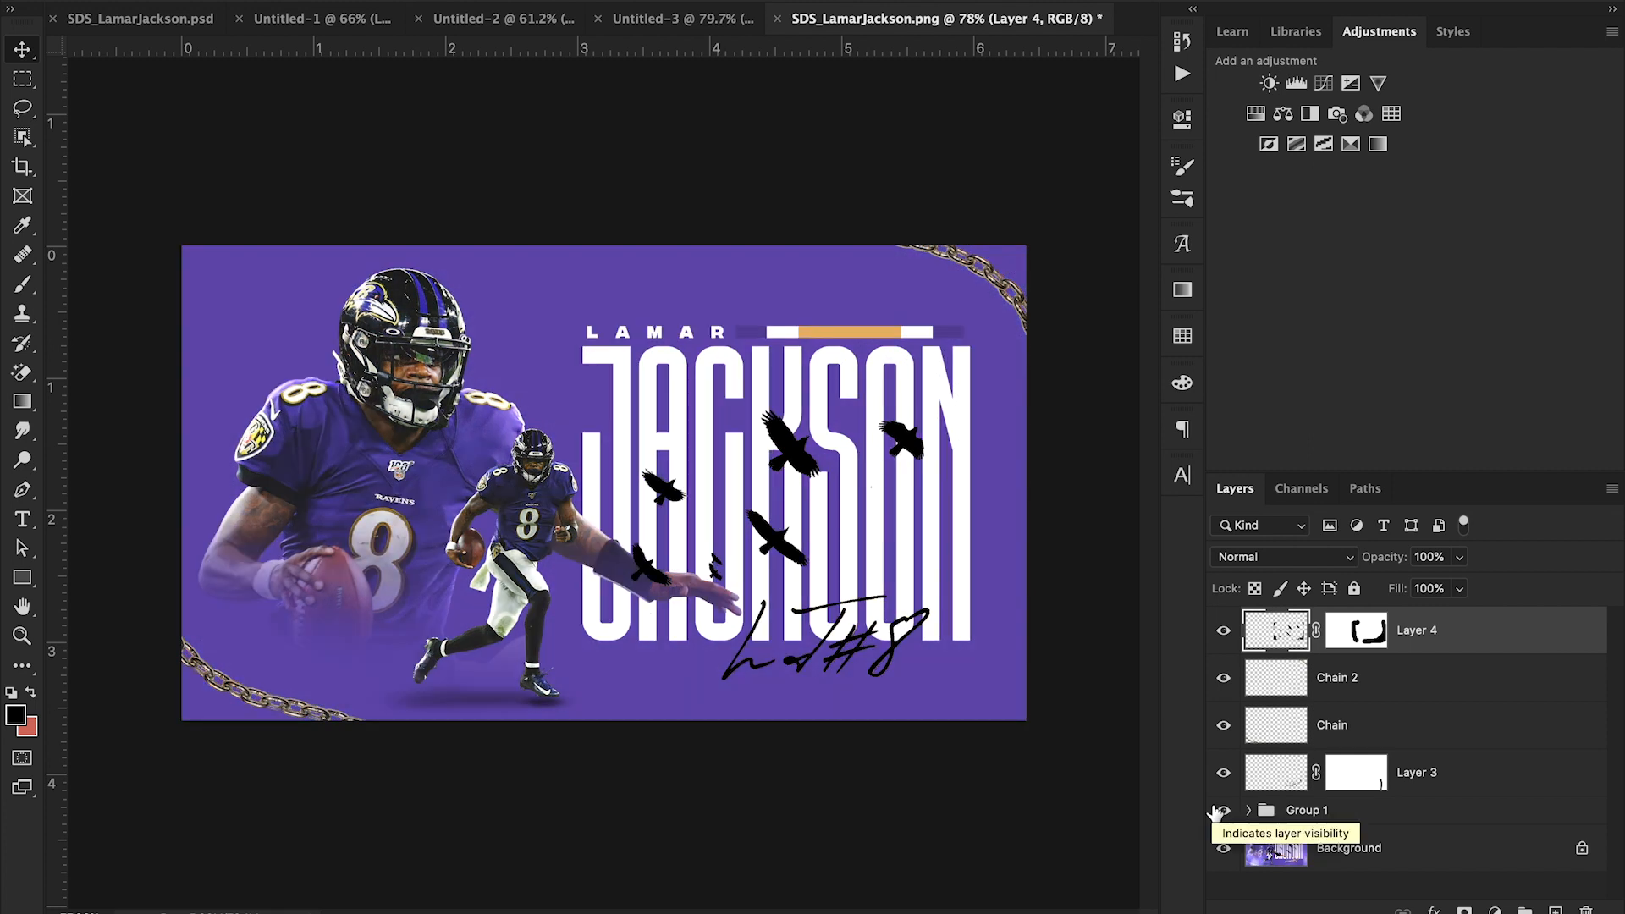
left_click(1219, 811)
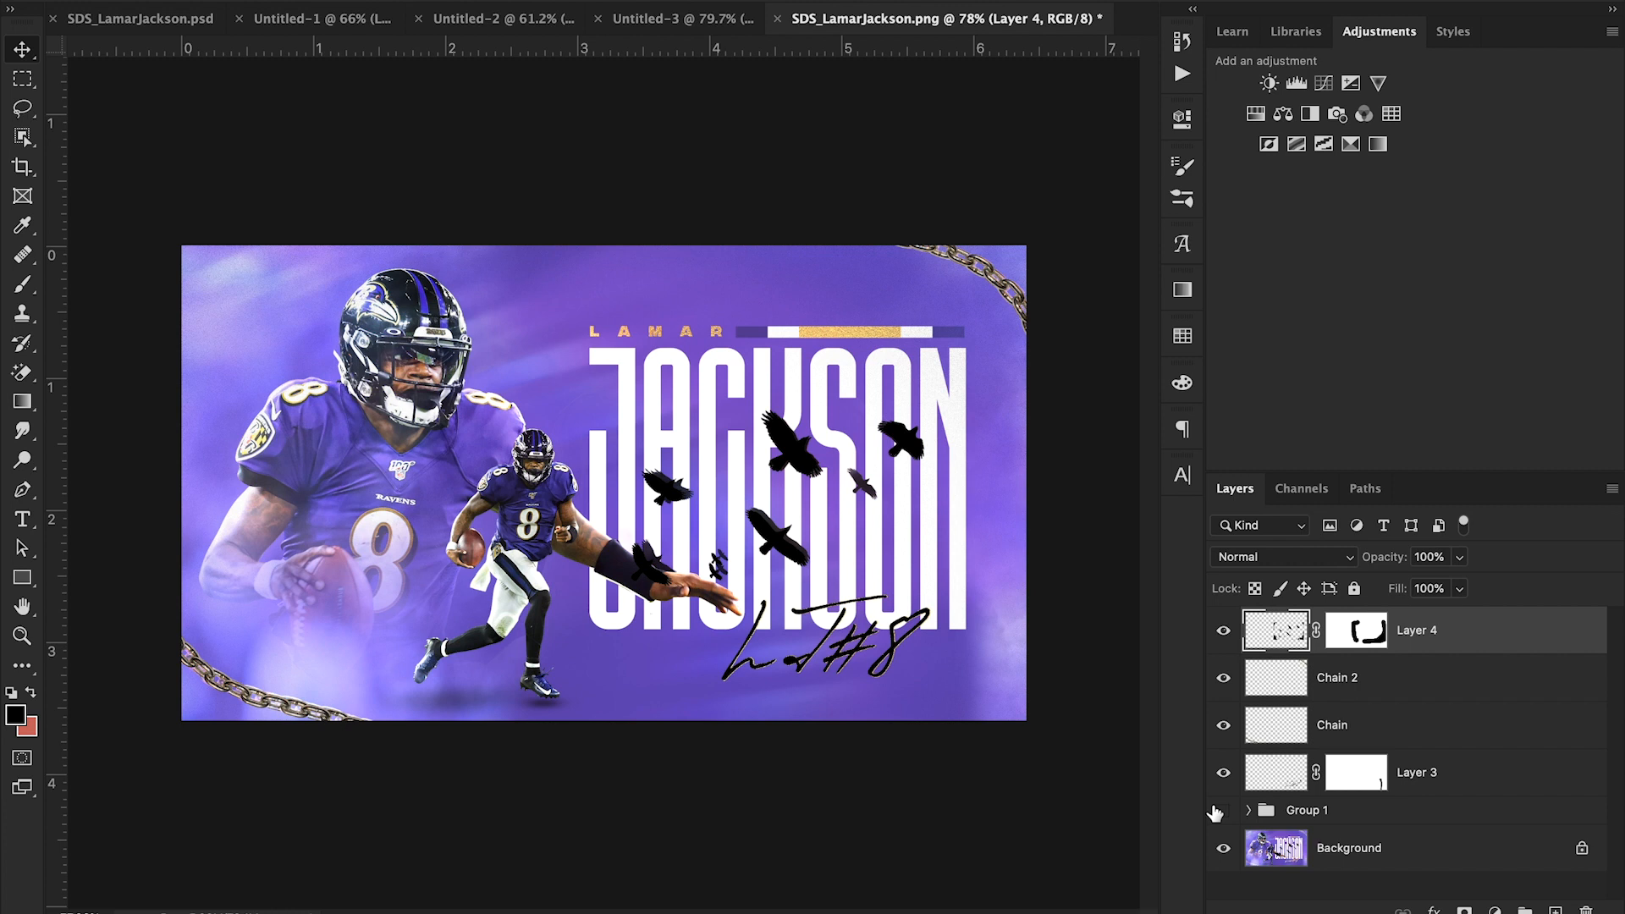
left_click(1219, 811)
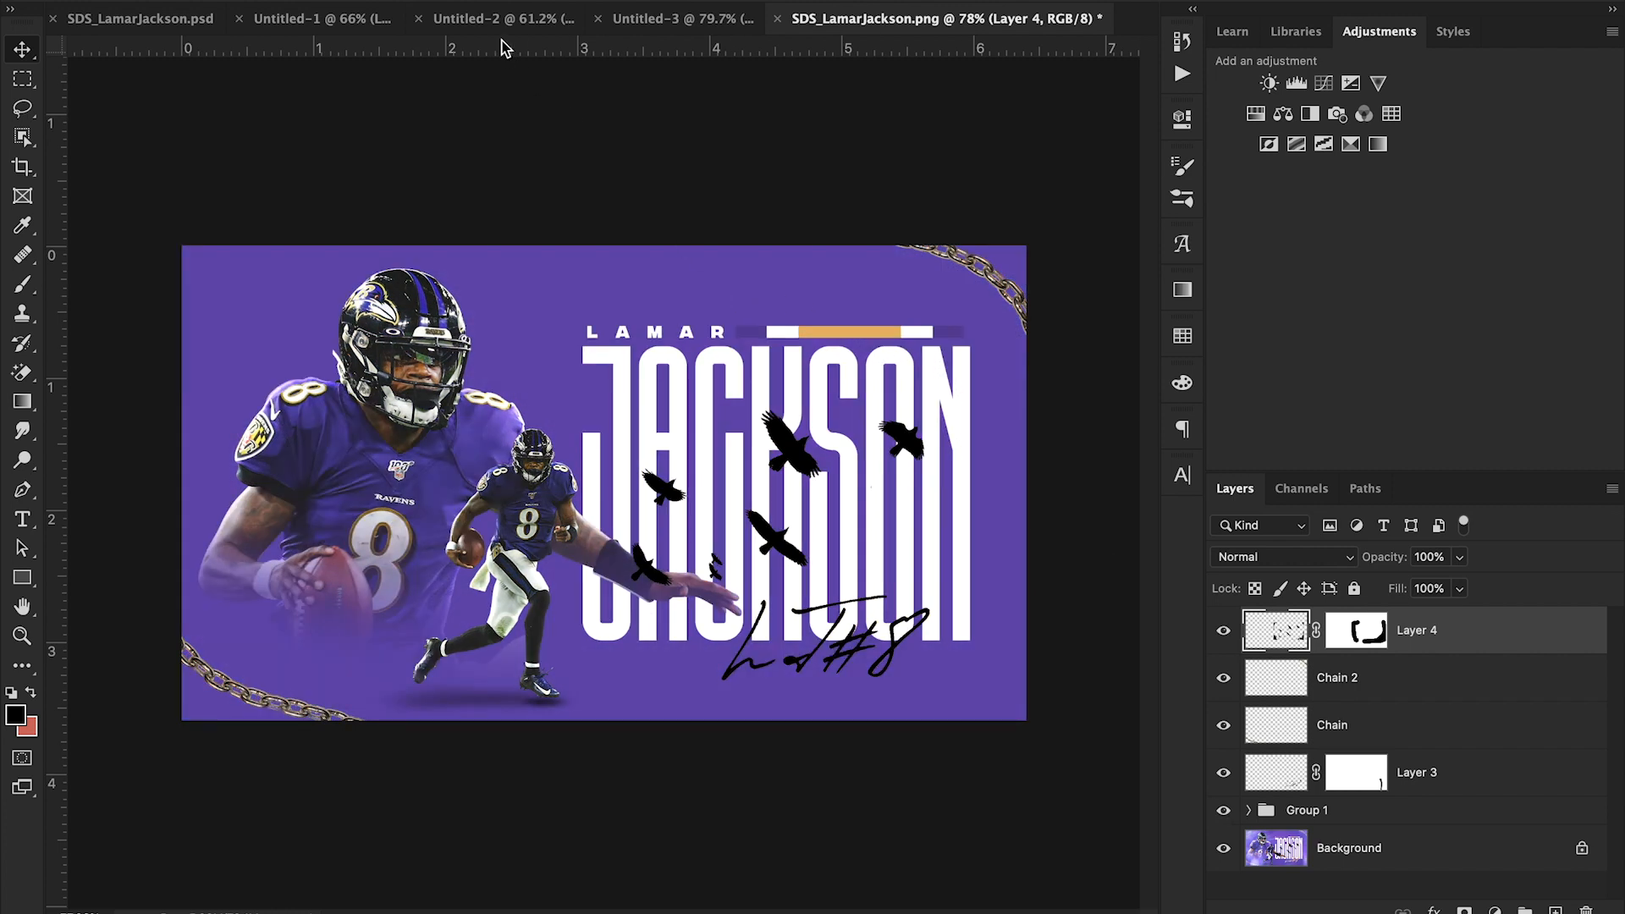
- Bring the Optical Flare Effects 28 layer from Untitled-2 into the graphic, set it to Linear Dodge (Add), and check the effect by toggling it
left_click(467, 19)
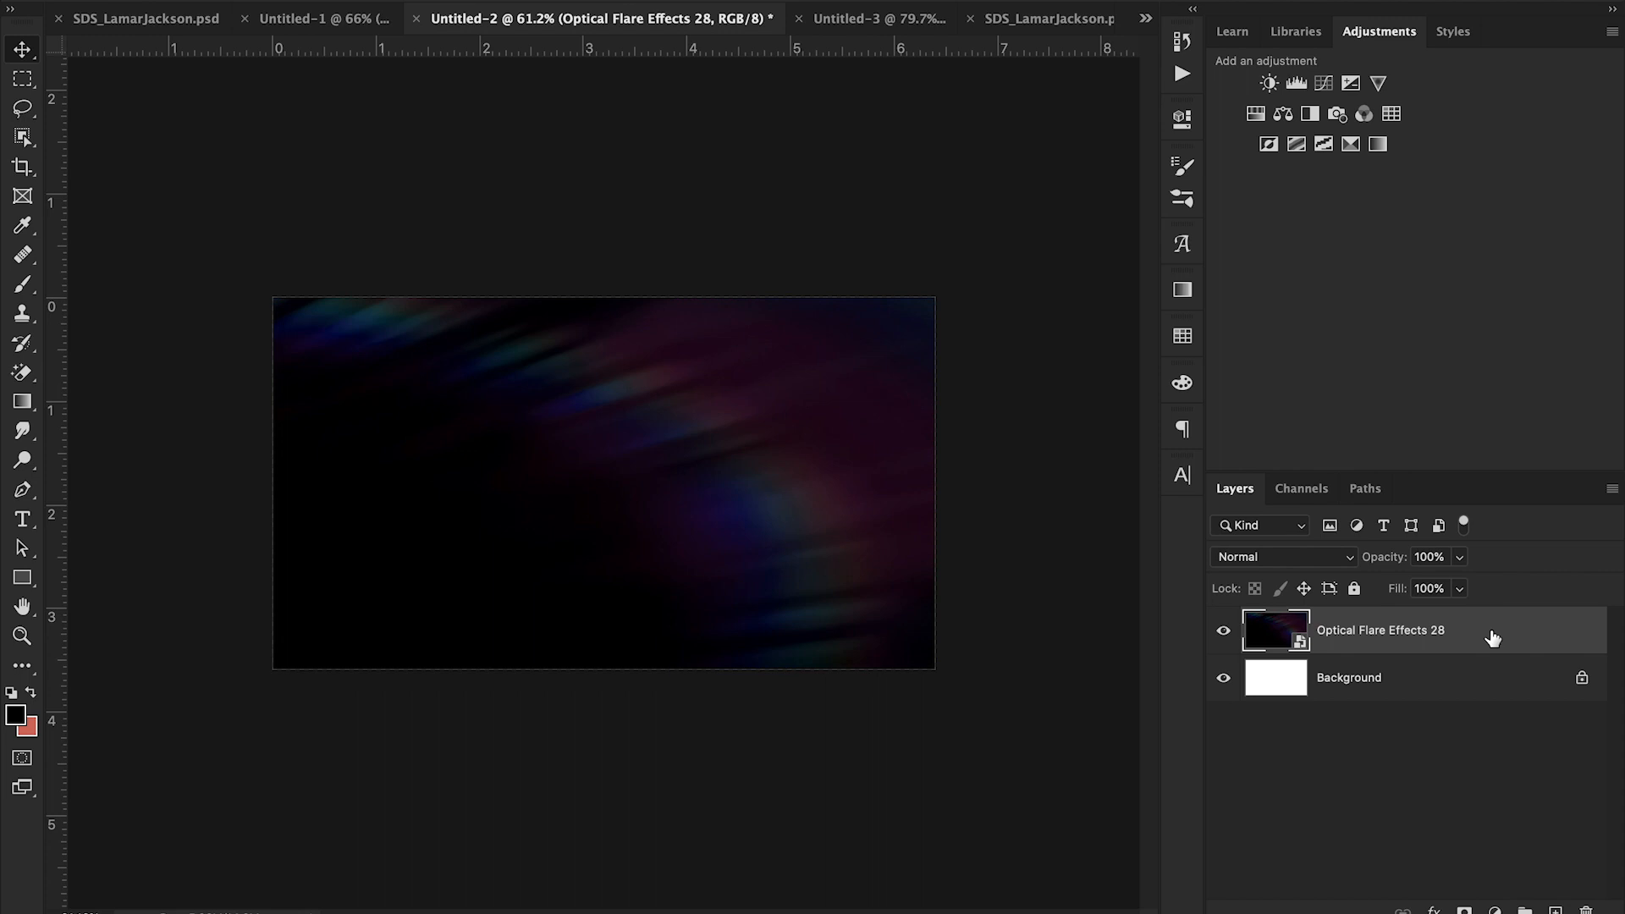
left_click_drag(1493, 639, 723, 554)
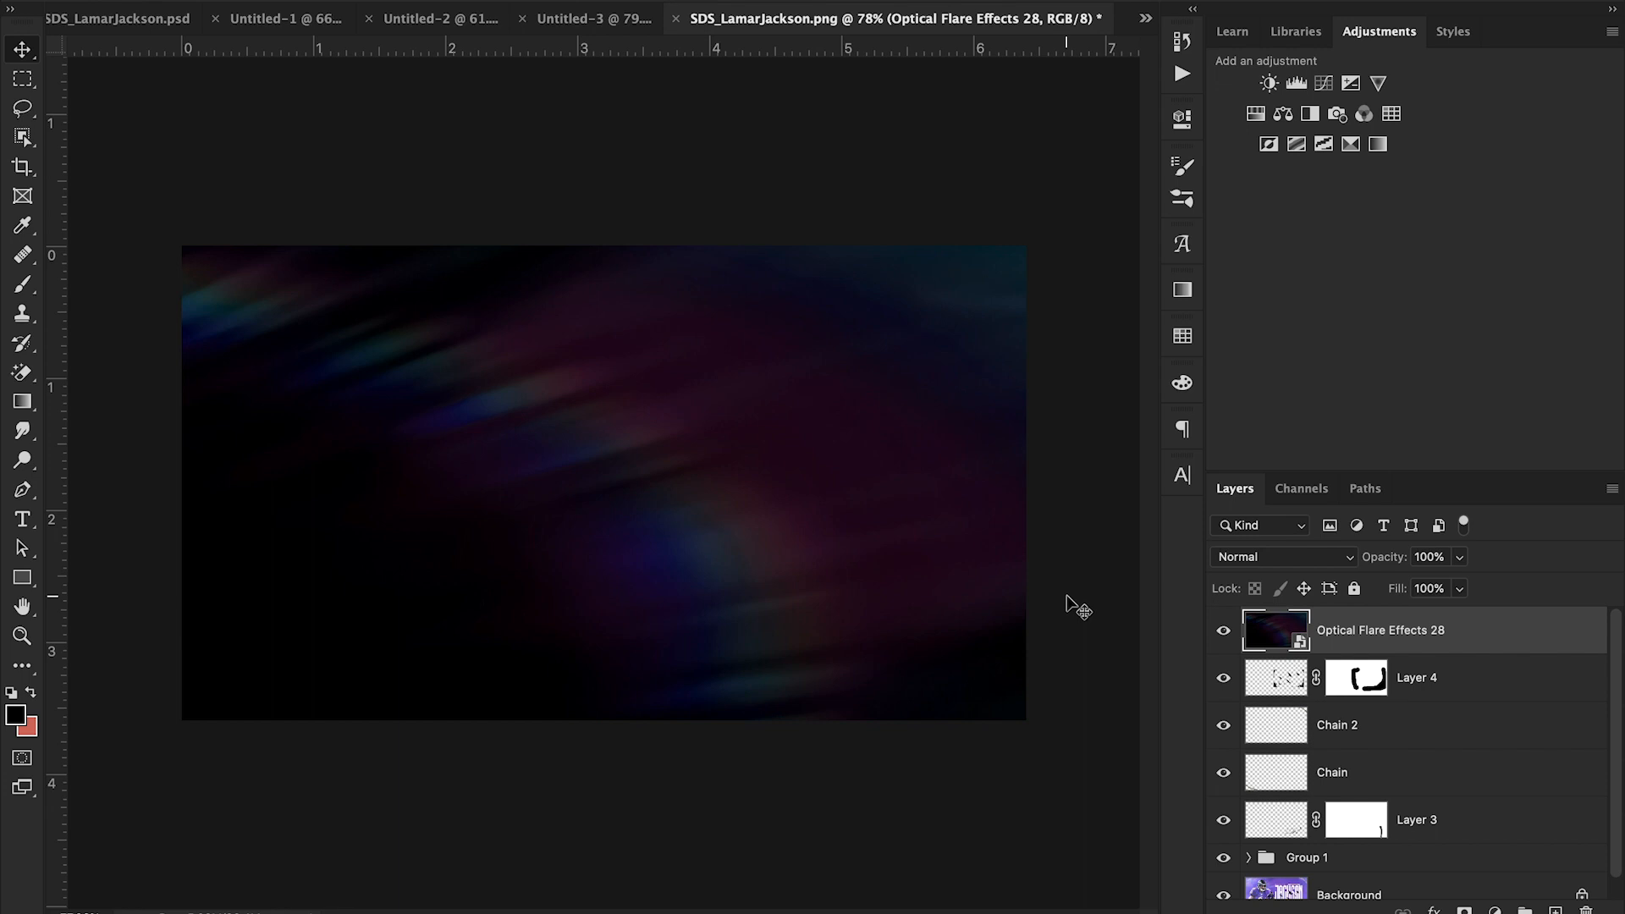
left_click(1256, 557)
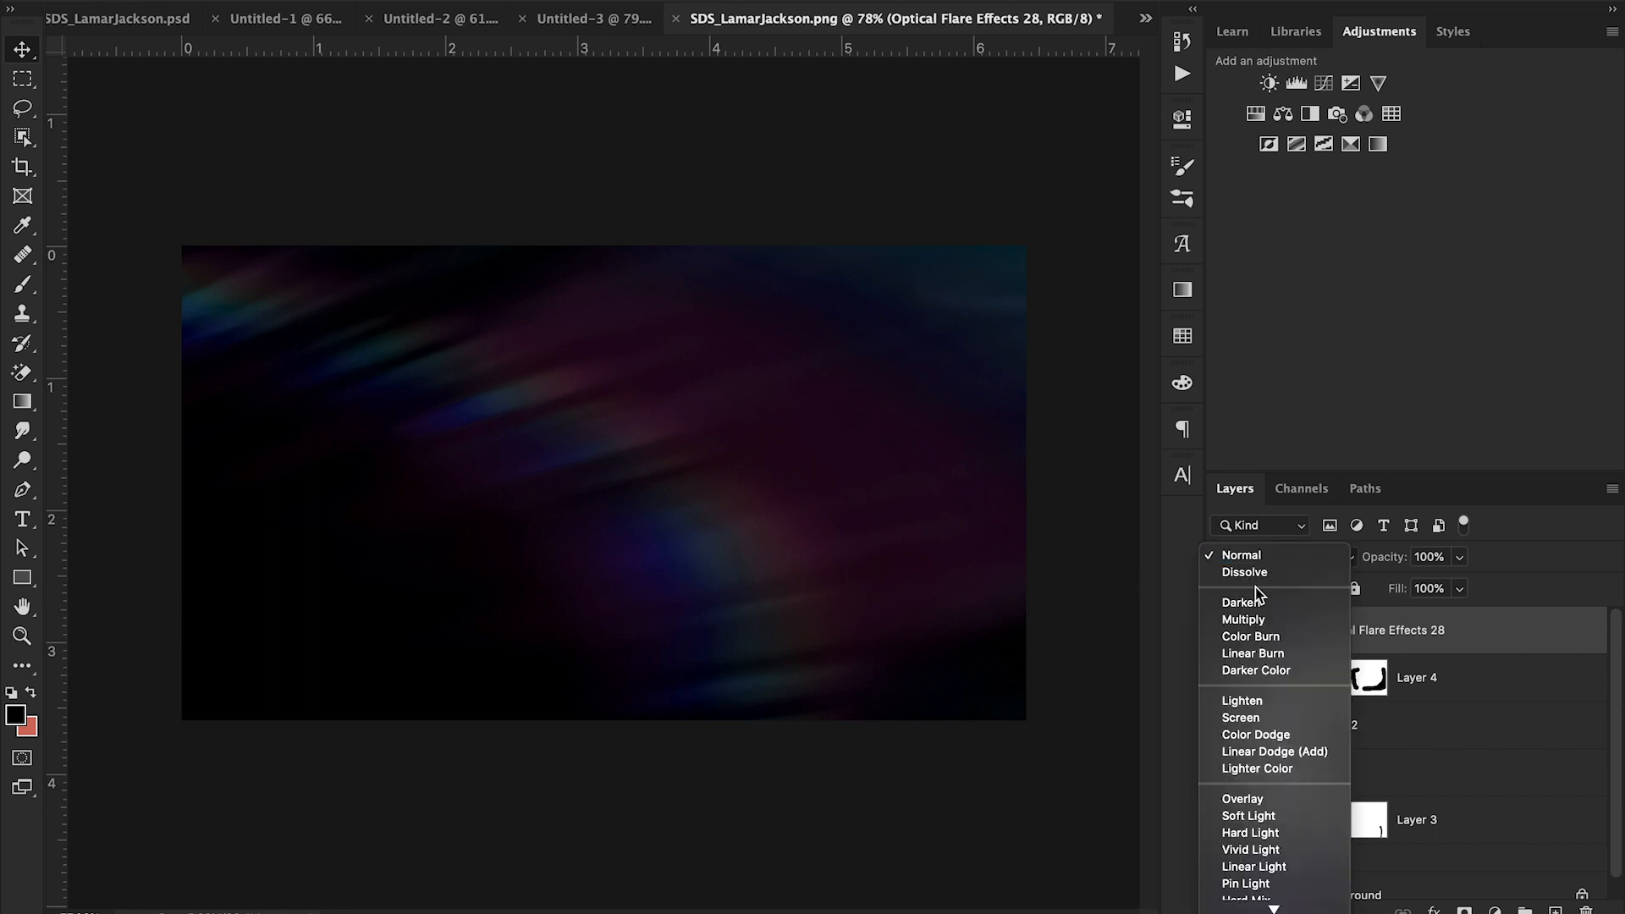
left_click(1266, 752)
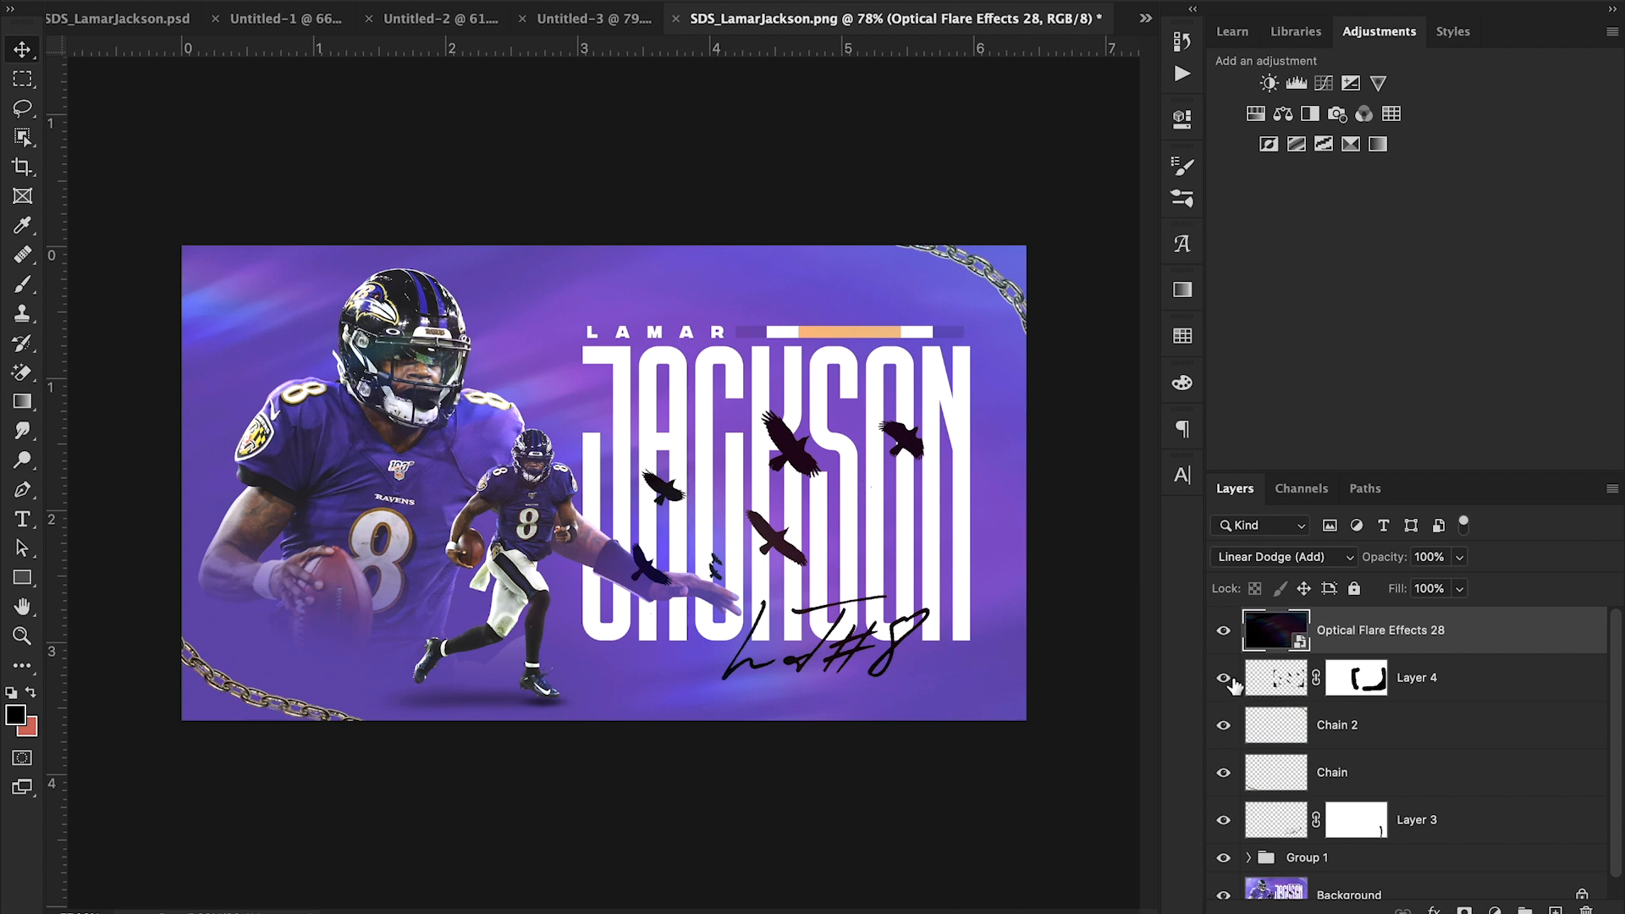
left_click(1222, 642)
left_click(1222, 642)
- Move the layers from Optical Flare Effects 28 down to Layer 3 into the top of Group 1
left_click(1250, 858)
left_click(1428, 835)
left_click(1428, 660, "shift")
left_click_drag(1427, 663, 1434, 744)
scroll(1377, 716, "up", 1)
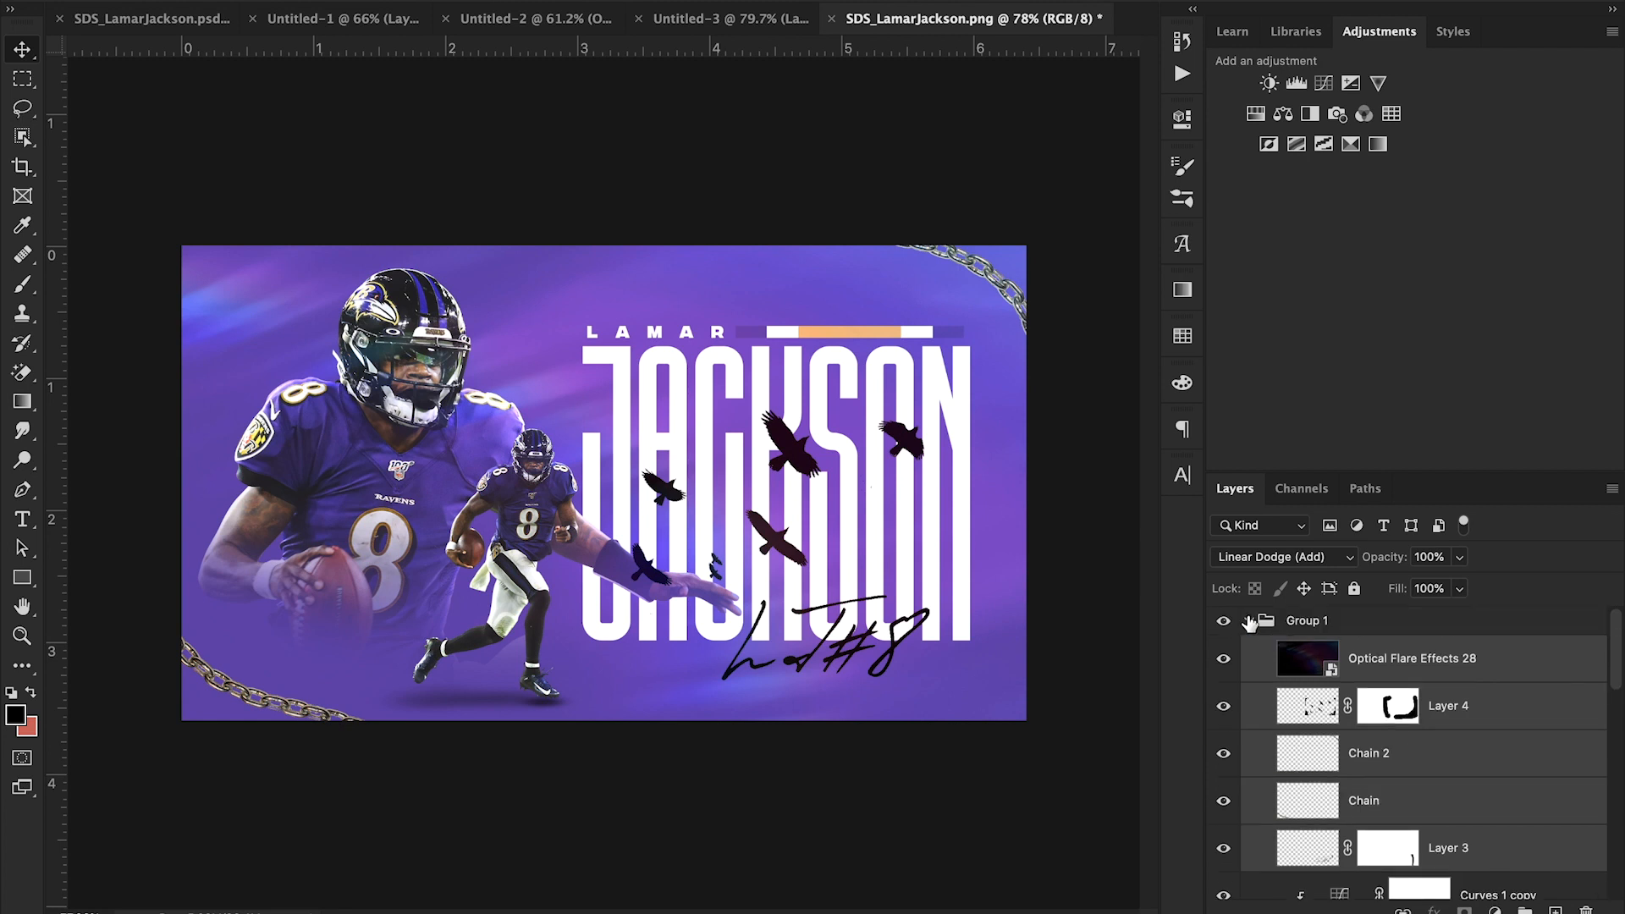
- Compare the rebuilt graphic, including the optical flare, with the original by toggling Group 1, leaving the group shown
left_click(1250, 622)
left_click(1224, 624)
left_click(1224, 624)
left_click(1224, 624)
left_click(1224, 624)
left_click(1224, 624)
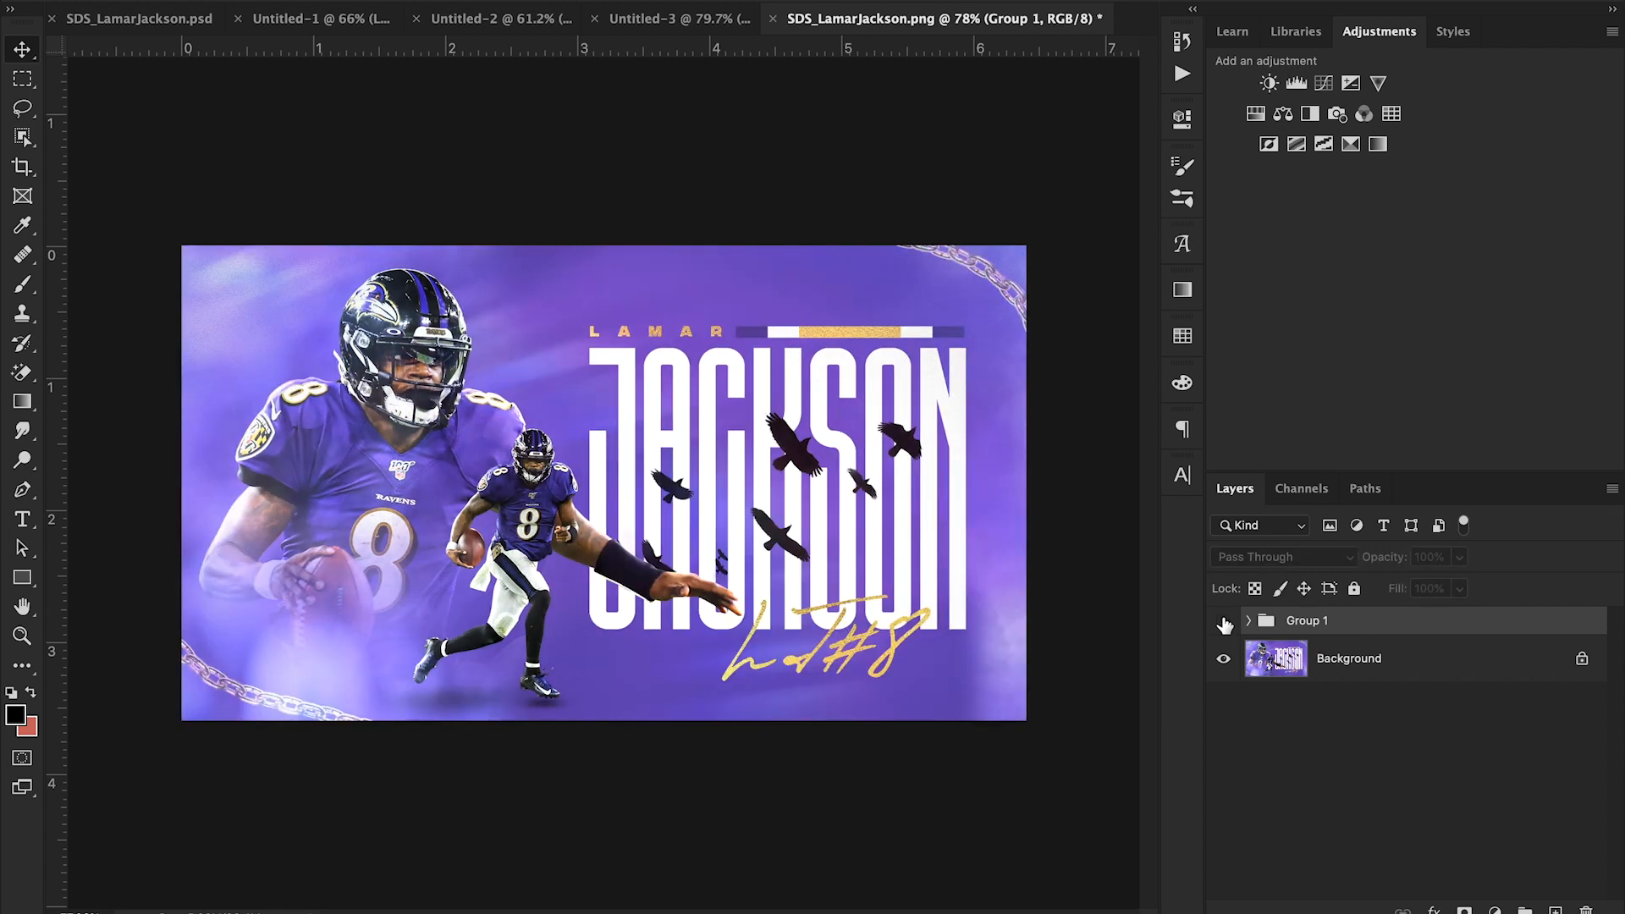
left_click(1224, 623)
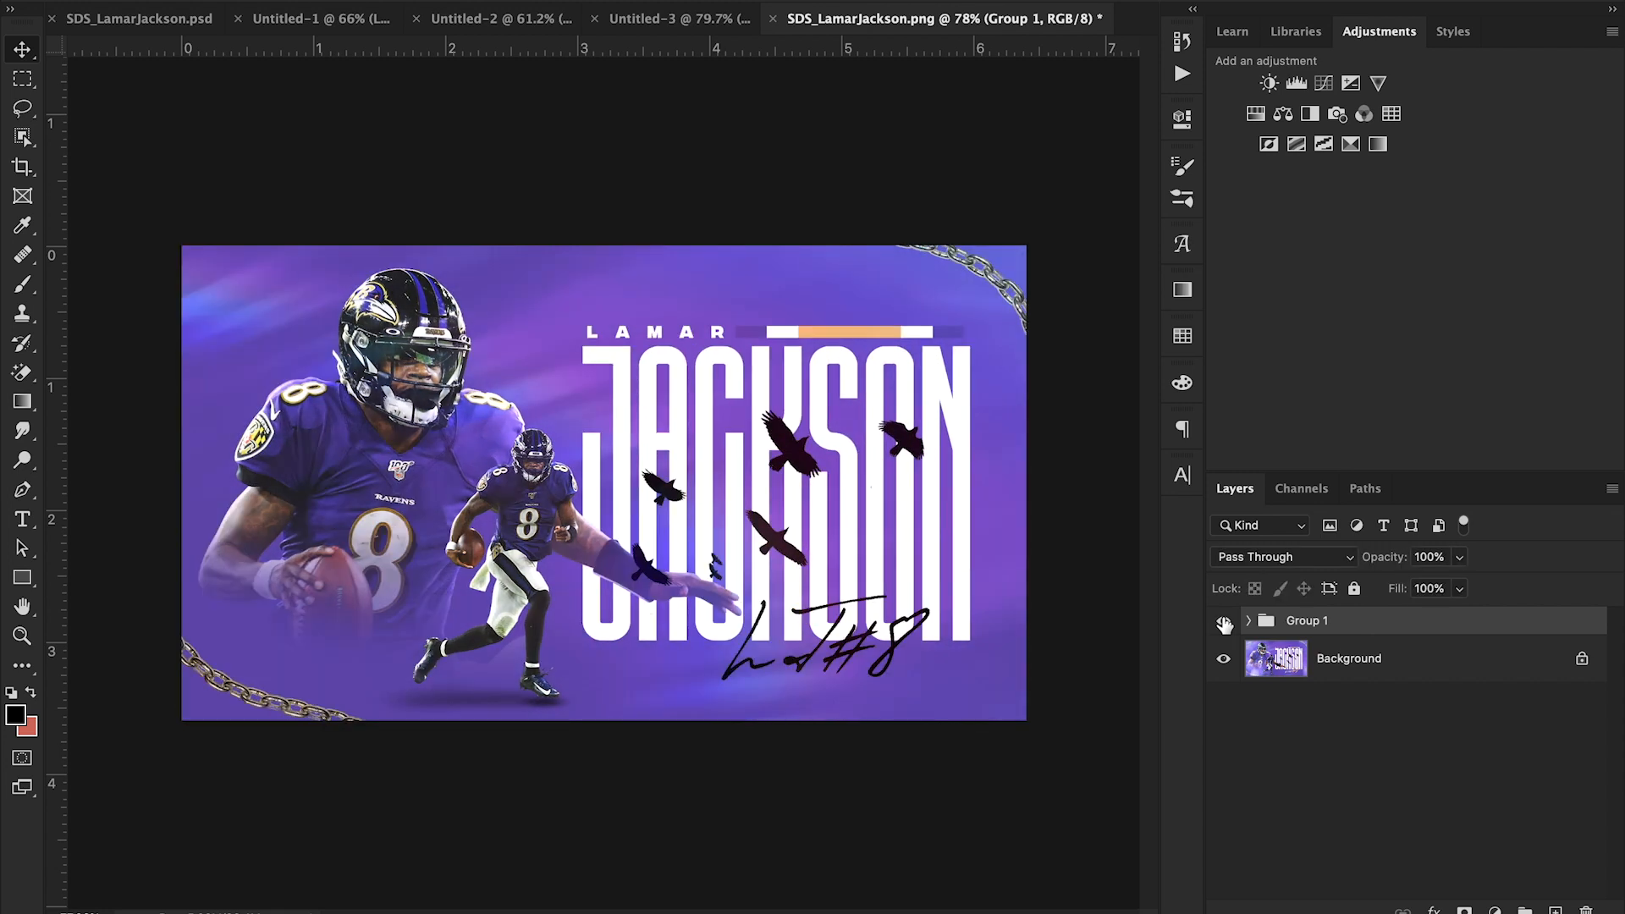
left_click(1224, 623)
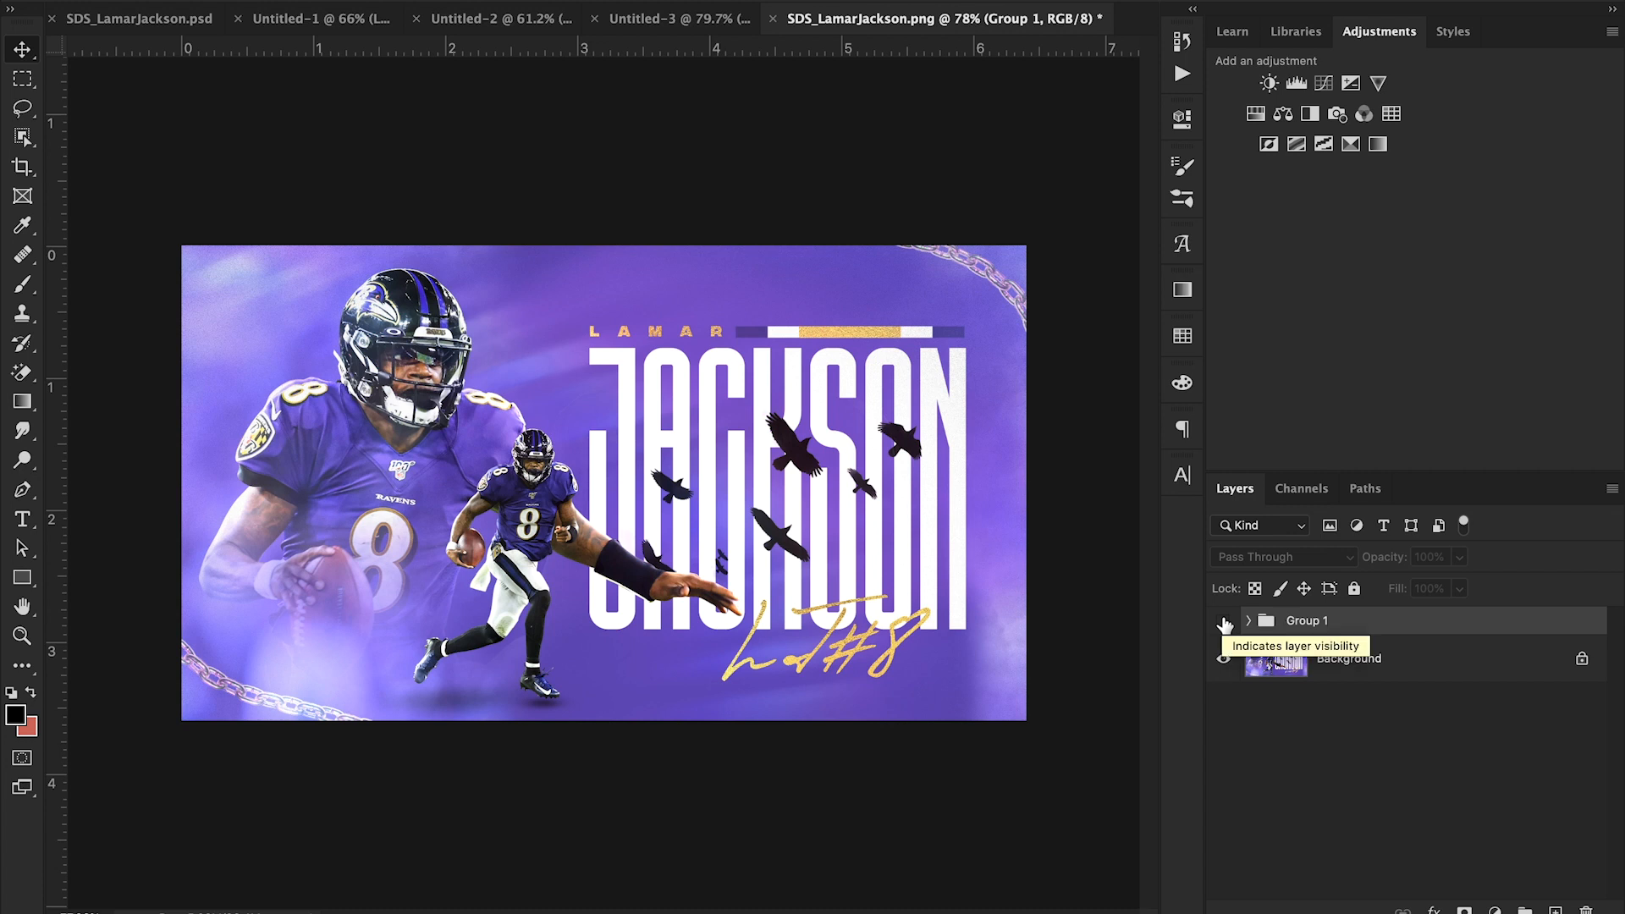
left_click(1224, 623)
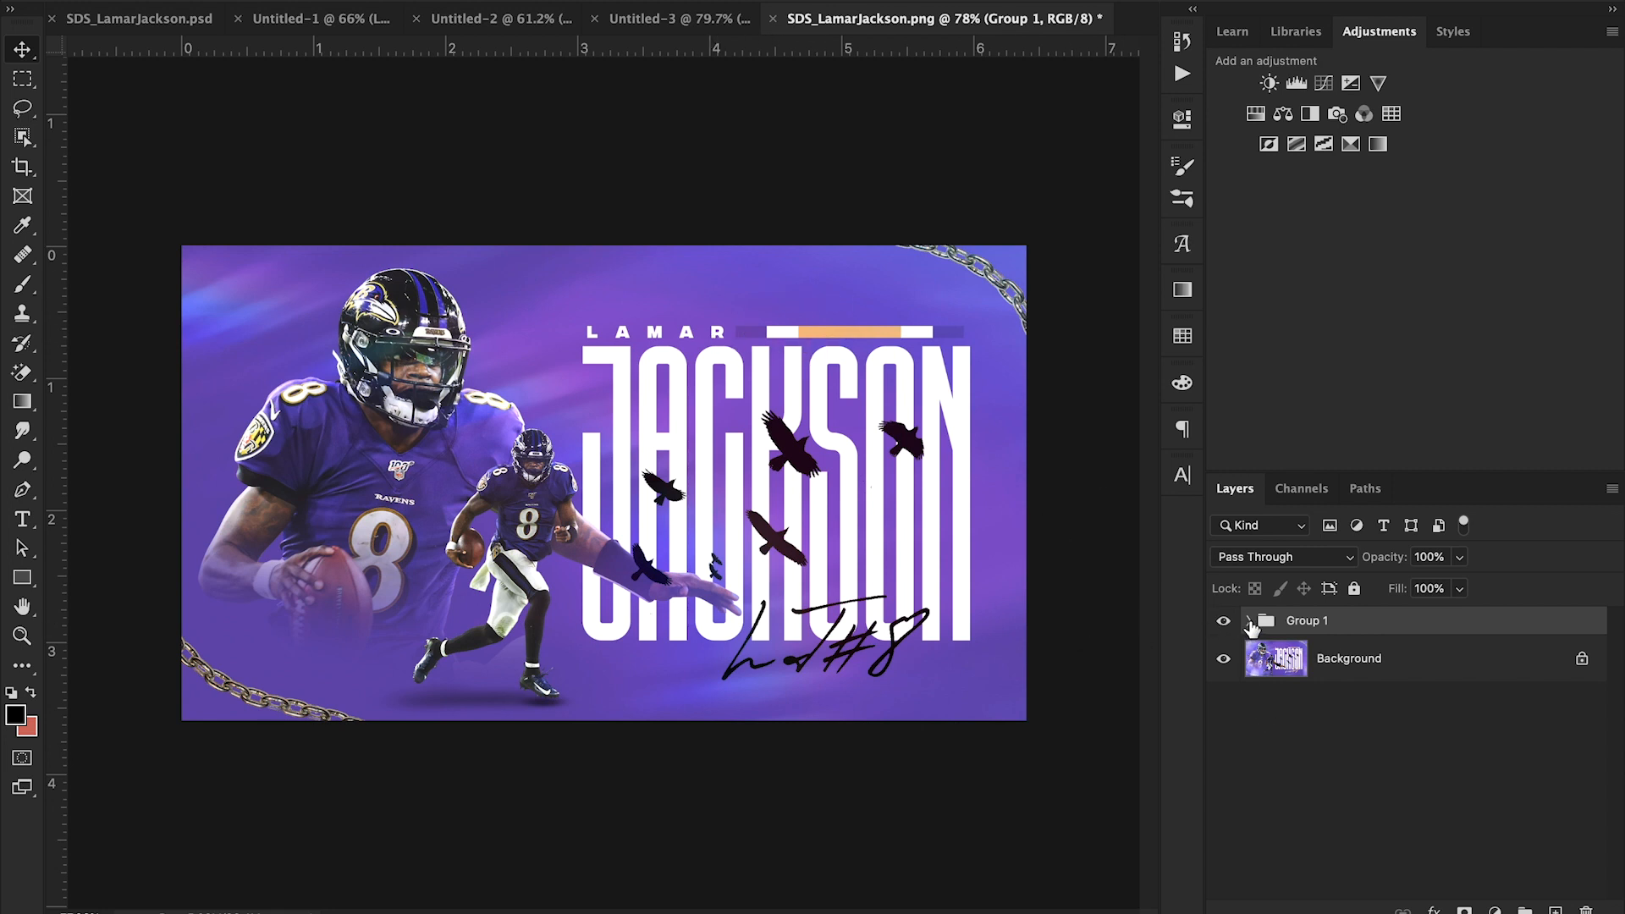
- Switch to the browser, search Google Images for "gold texture", and bring the Pinterest gold foil image into the graphic
left_click(1249, 622)
left_click(697, 893)
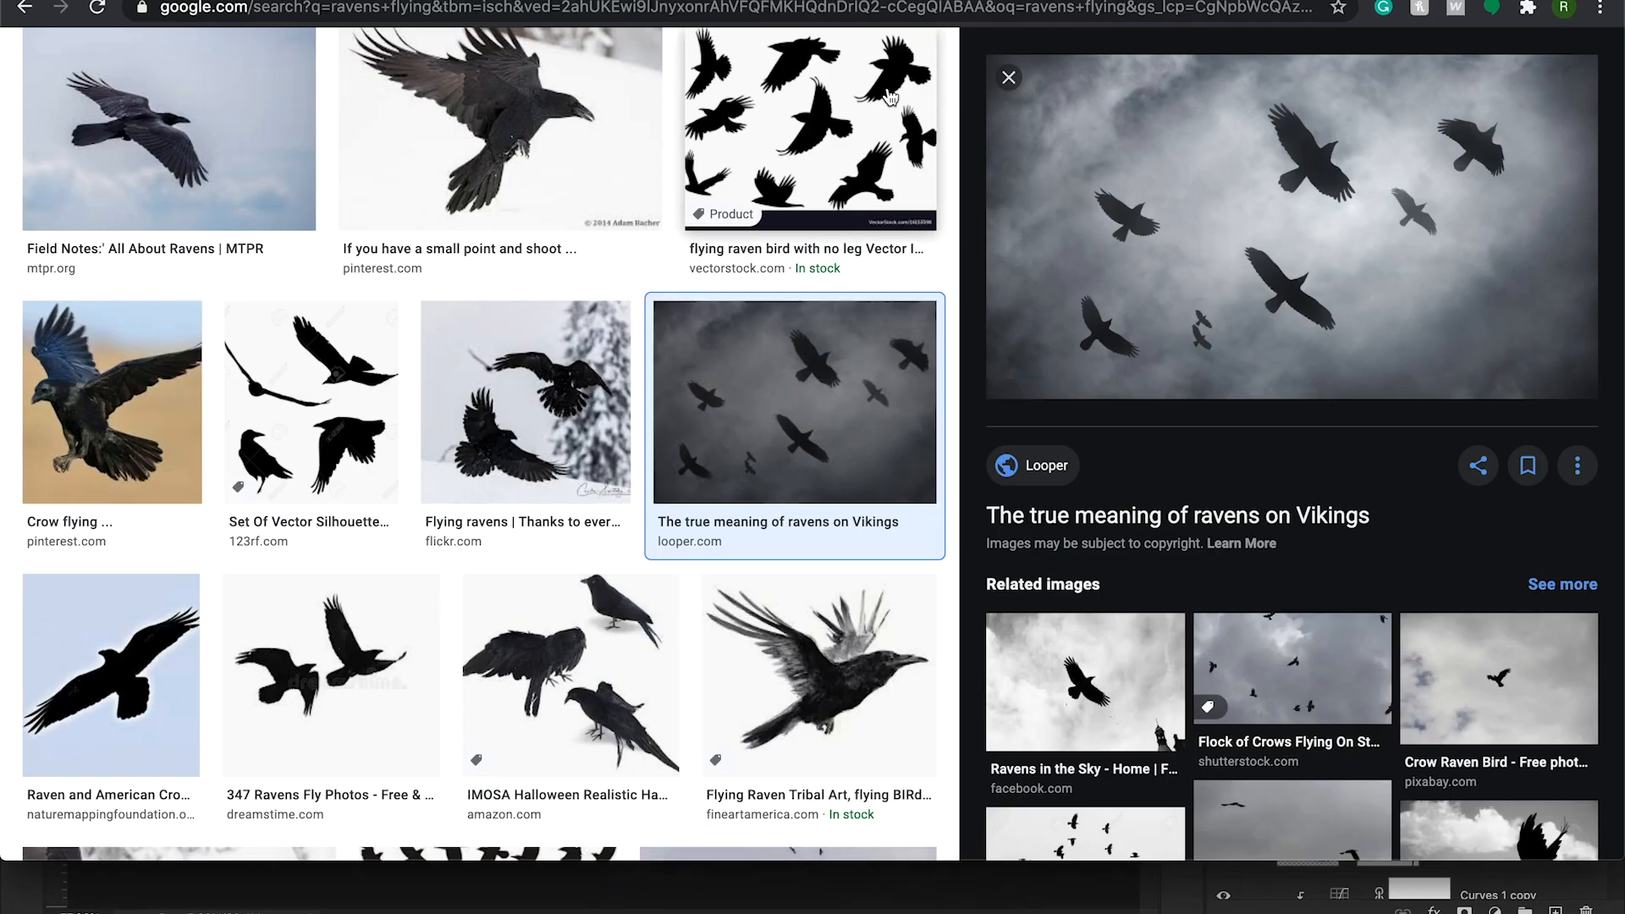
key("super+t")
type("gold texture")
key("Return")
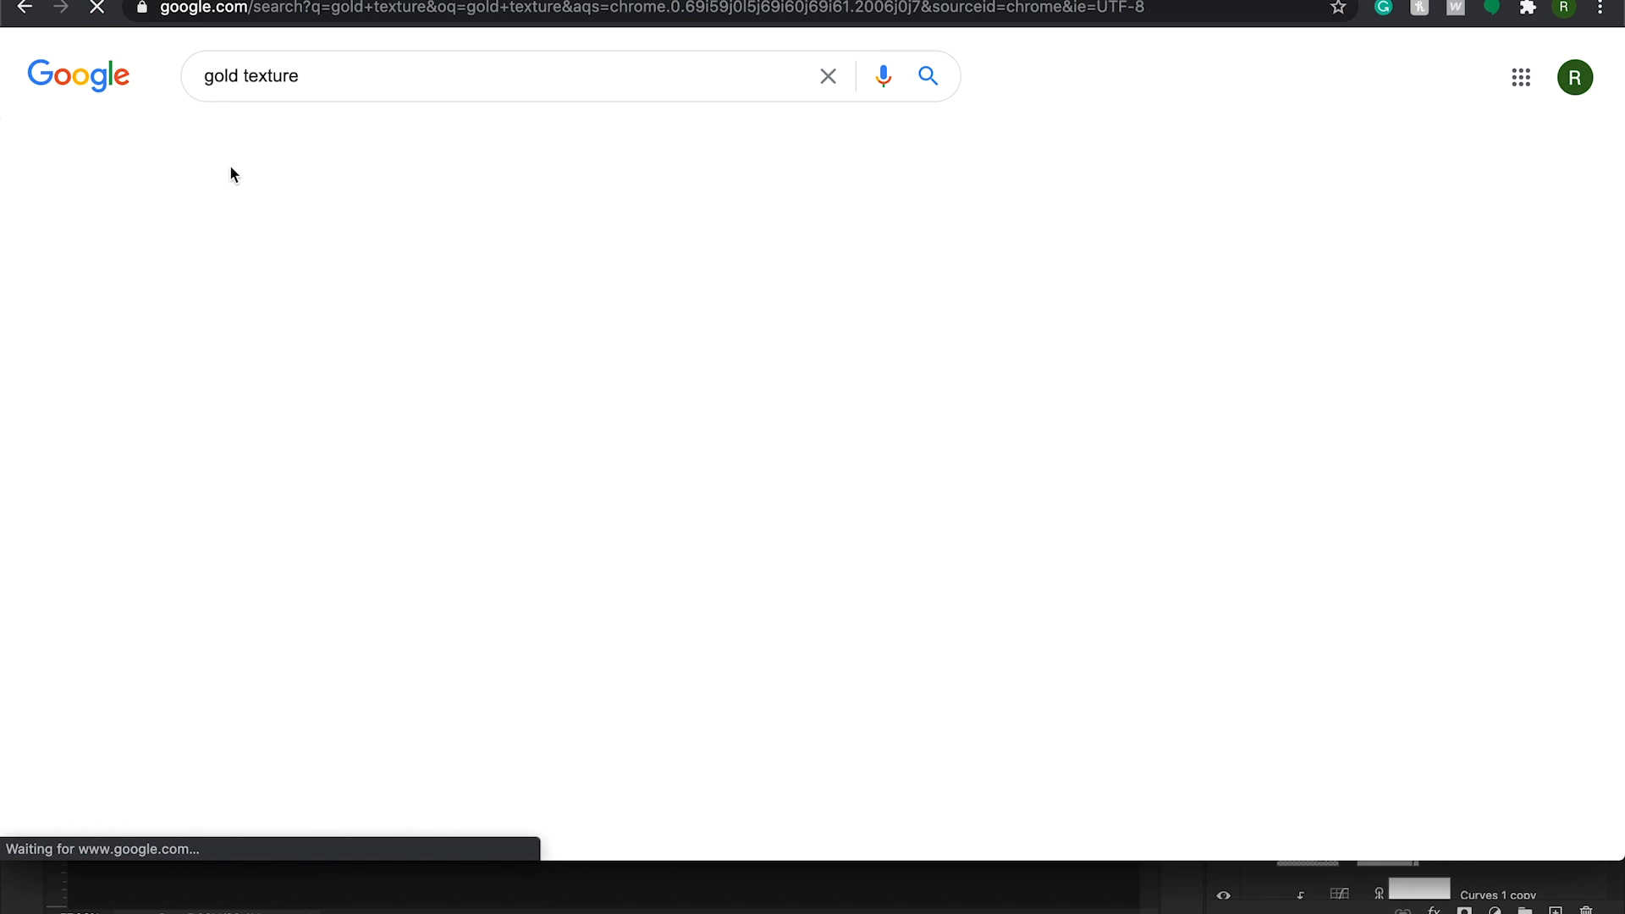
left_click(322, 136)
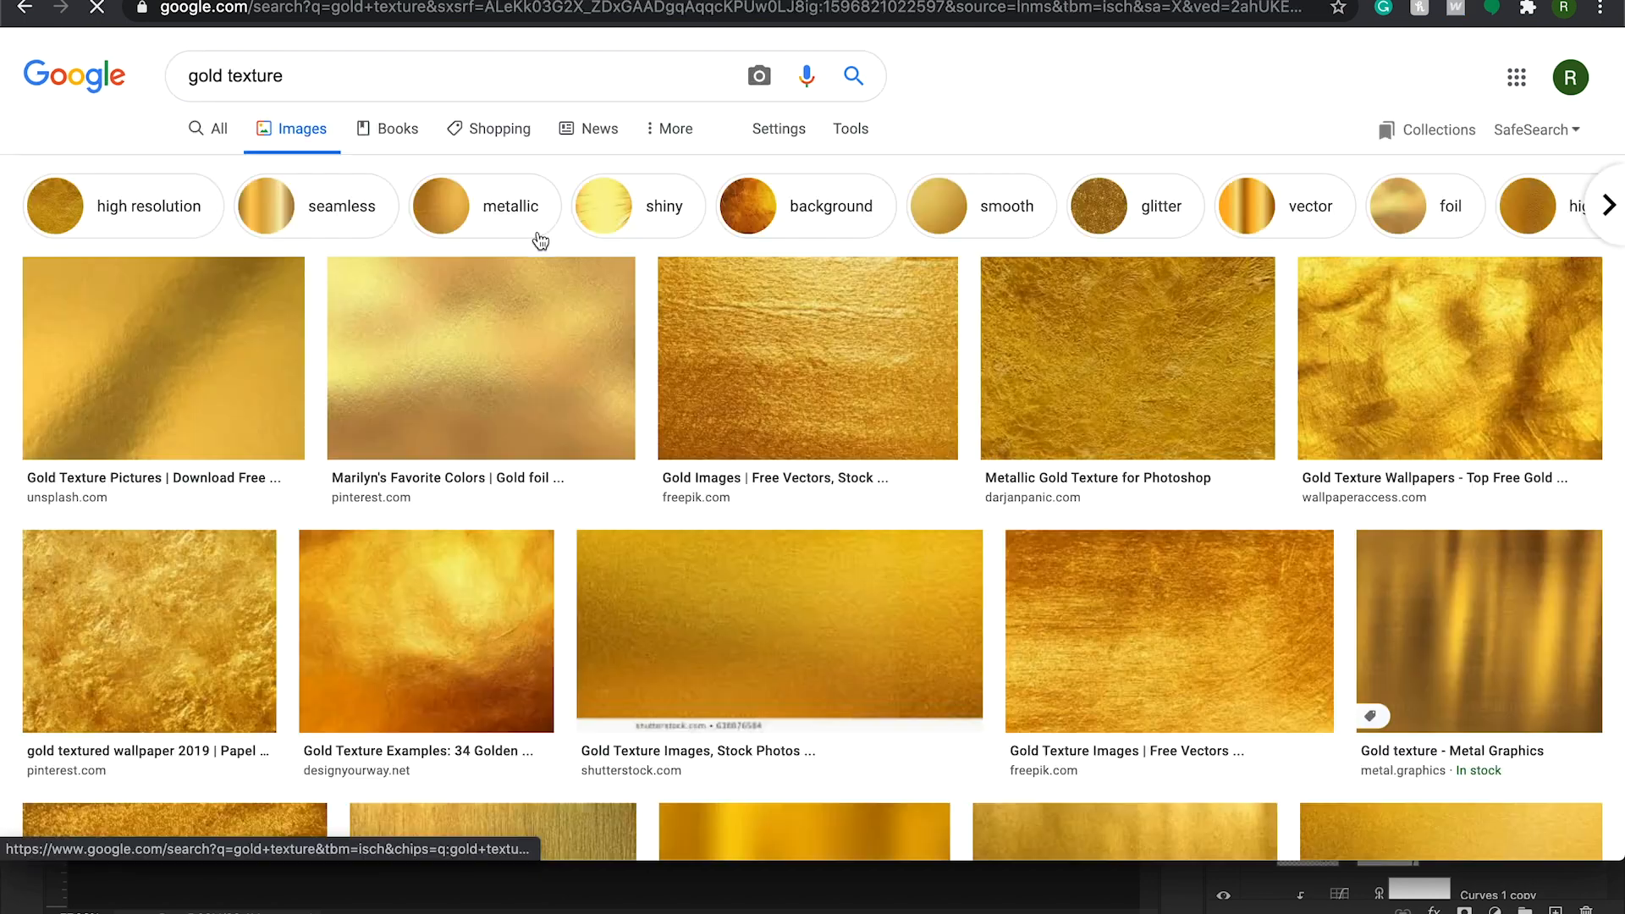
left_click(508, 338)
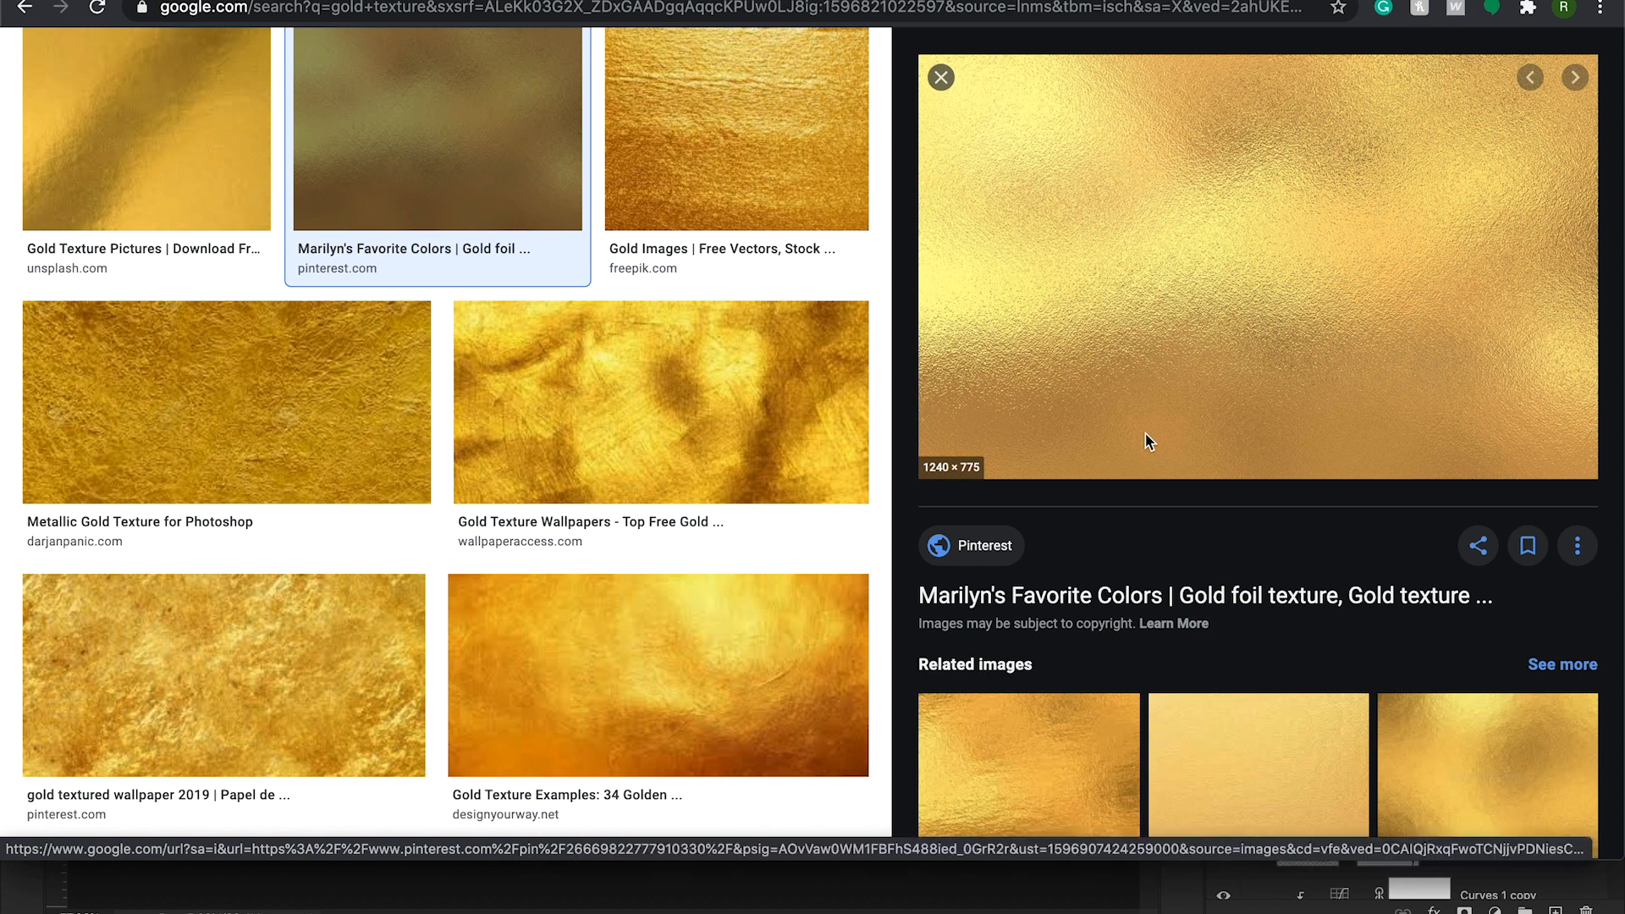
left_click_drag(1170, 372, 853, 550)
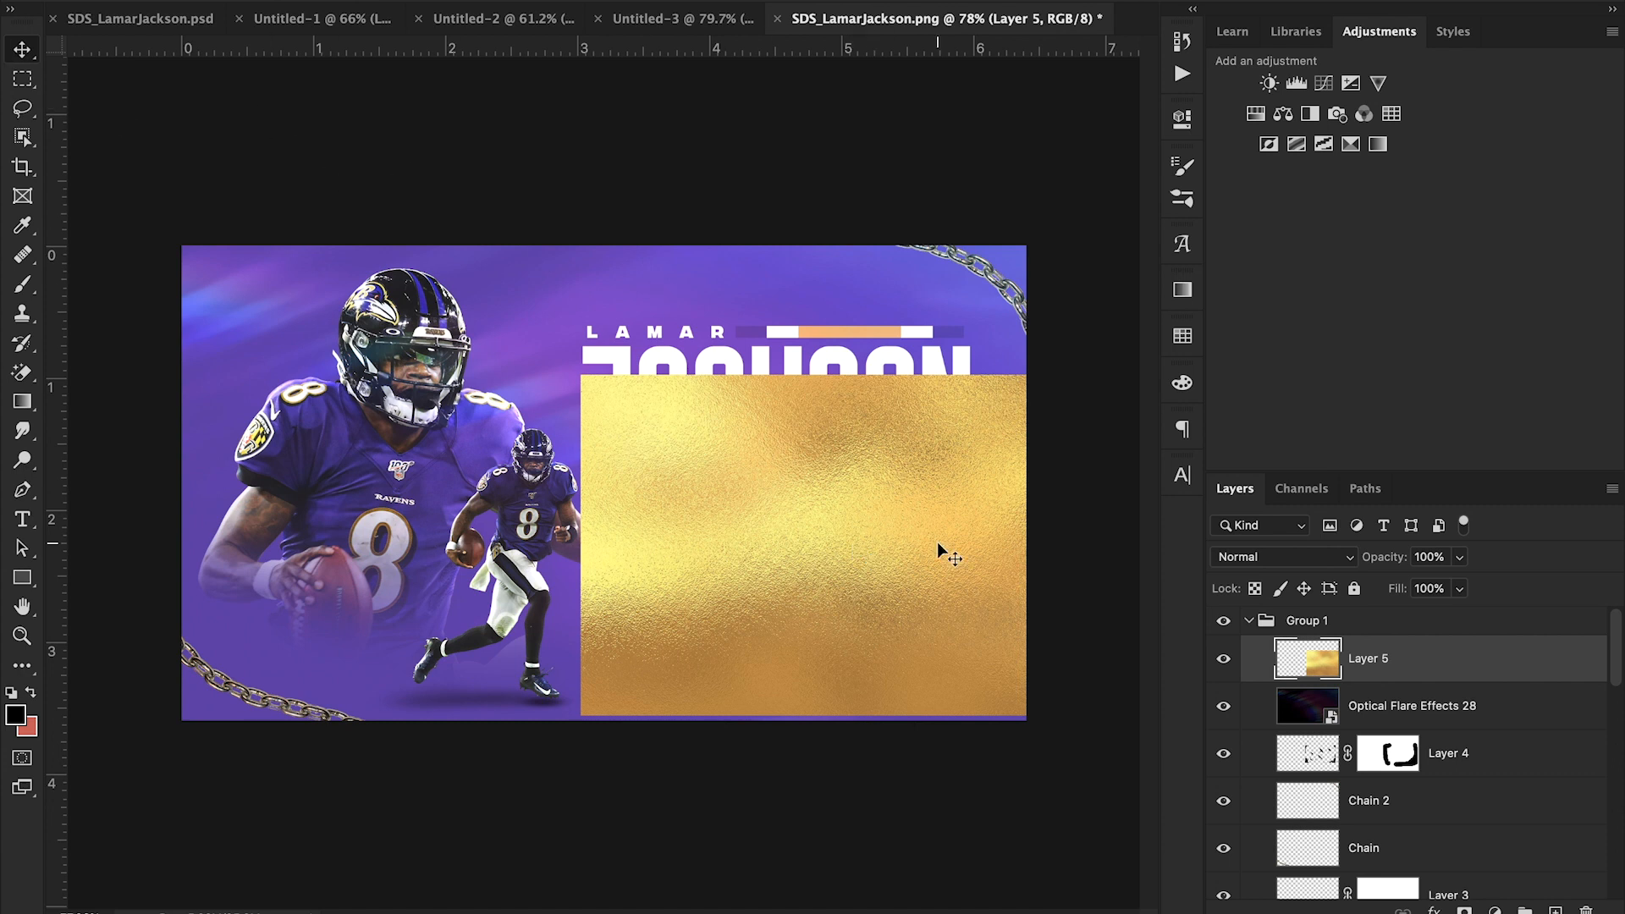
- Place the gold texture layer directly above the lamar text layer, clip it to the text, and position the texture over the word
mouse_move(1444, 661)
left_mouse_down()
mouse_move(1447, 907)
mouse_move(1437, 676)
mouse_move(1426, 886)
mouse_move(1427, 782)
left_mouse_up()
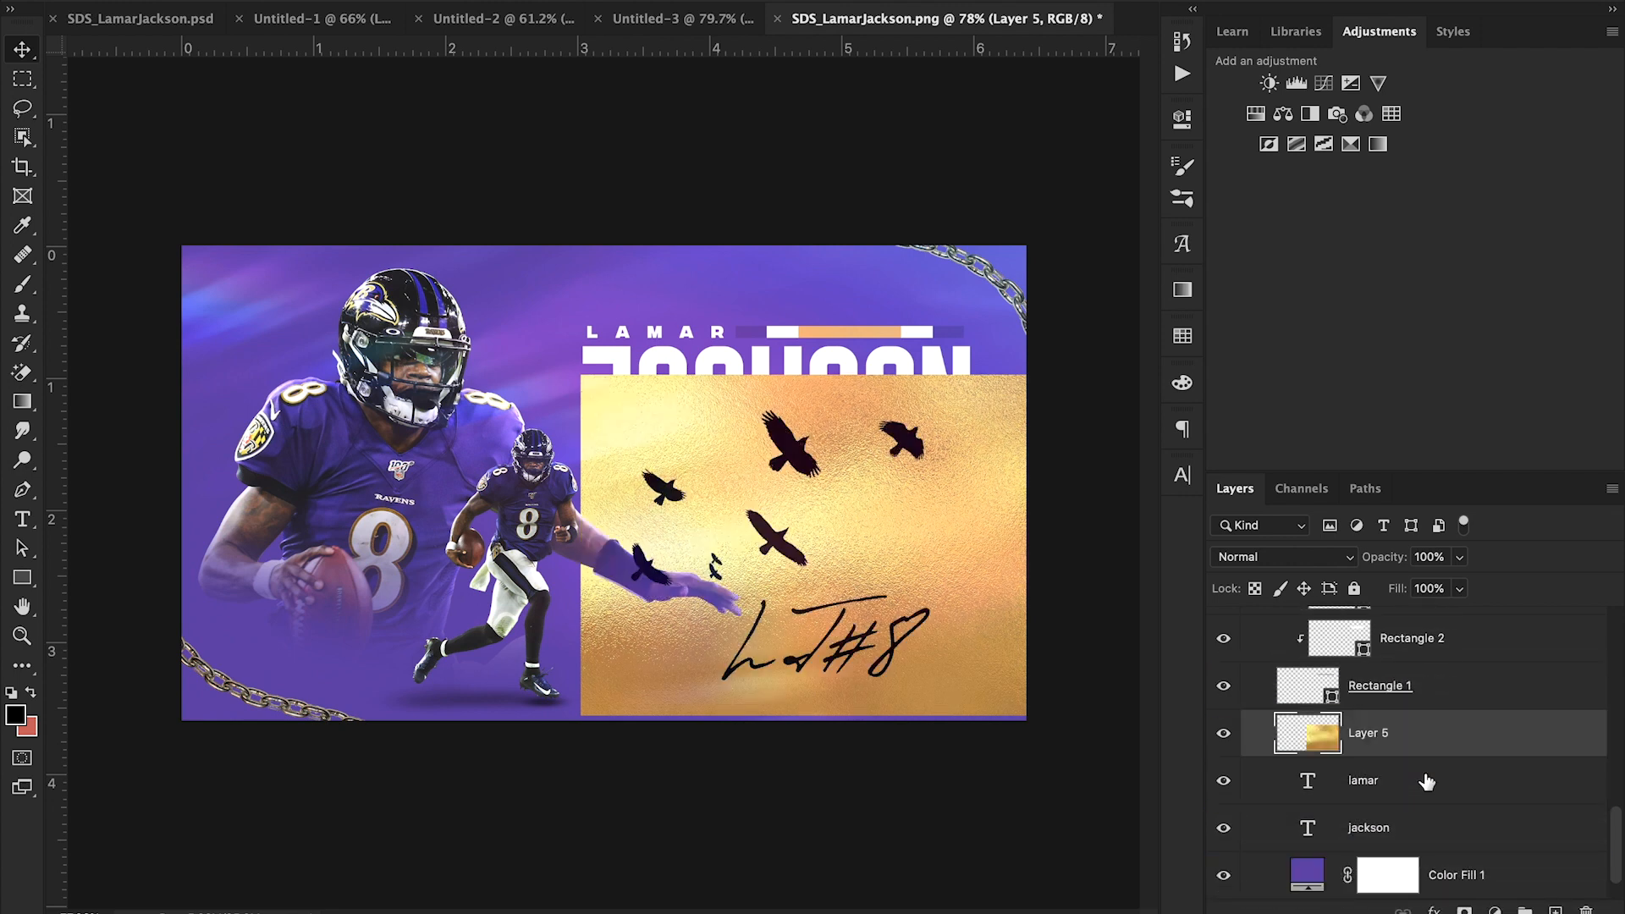
left_click_drag(904, 572, 849, 494)
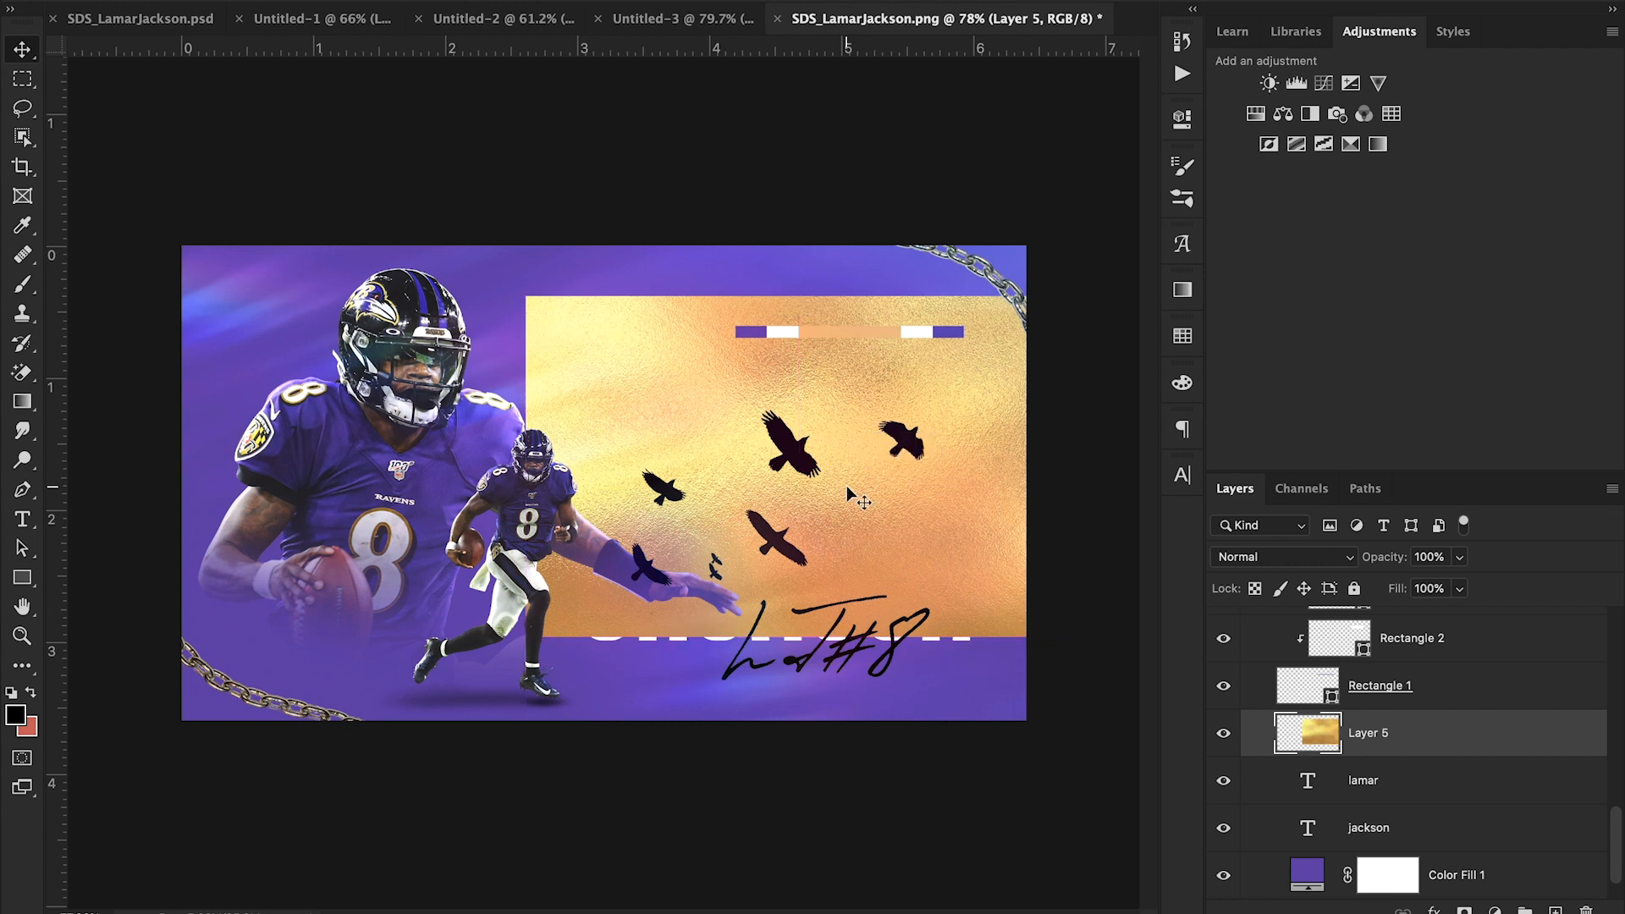
left_click(1382, 749, "alt")
left_click_drag(722, 478, 703, 419)
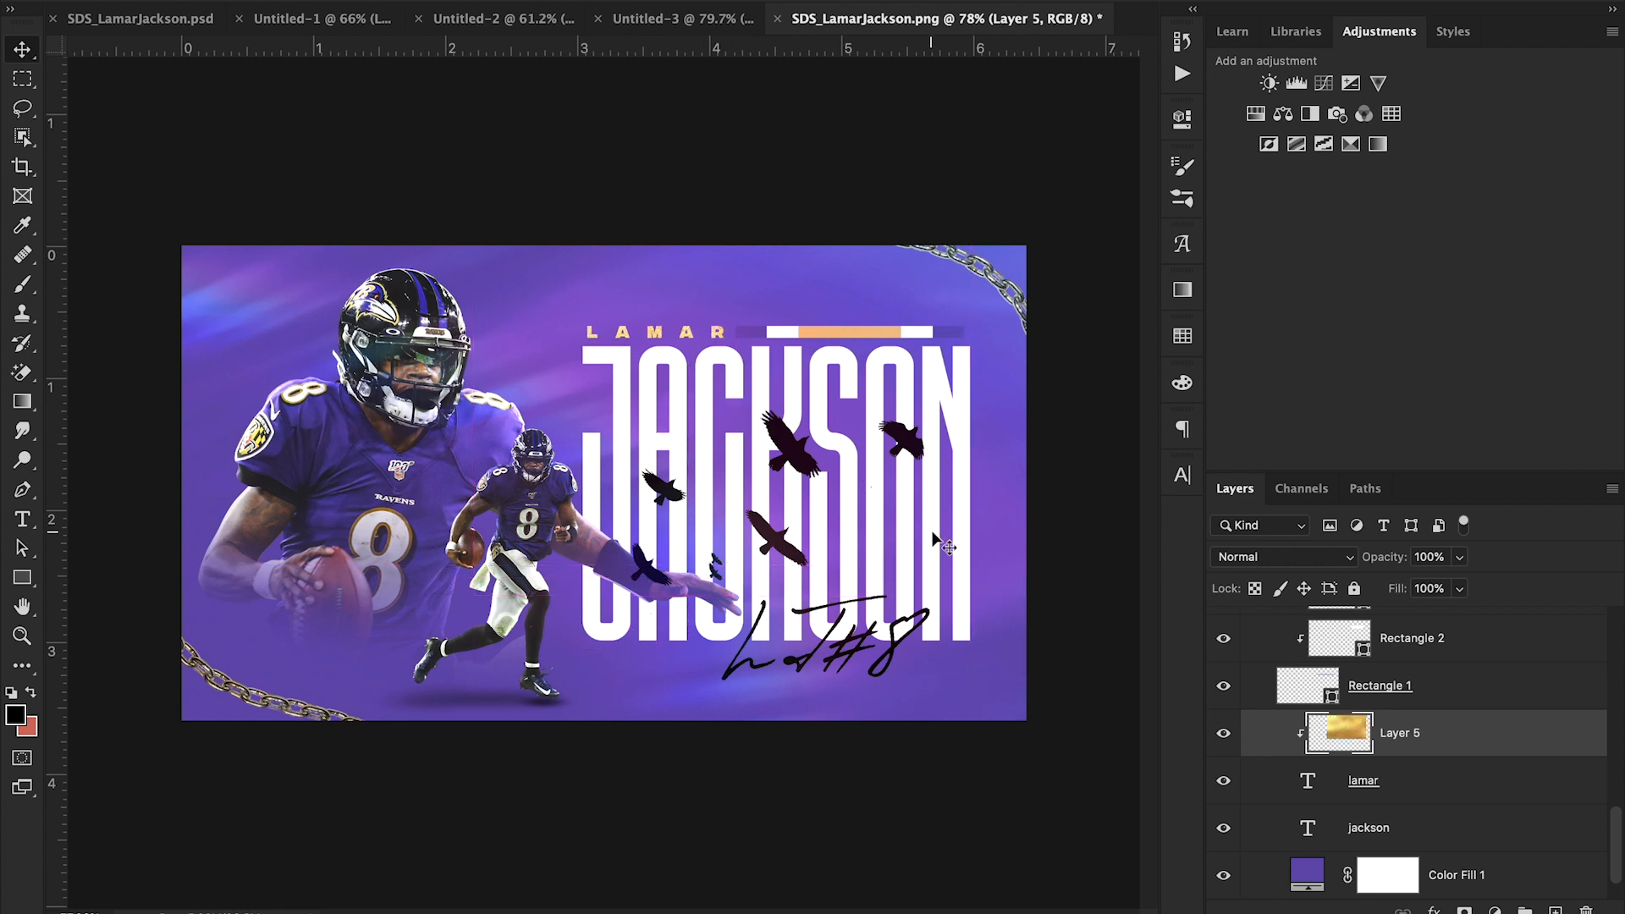
- Duplicate the gold texture above the signature on Layer 3, clip the copy to it, and position the texture over the signature
scroll(1450, 751, "down", 1)
scroll(1451, 751, "up", 15)
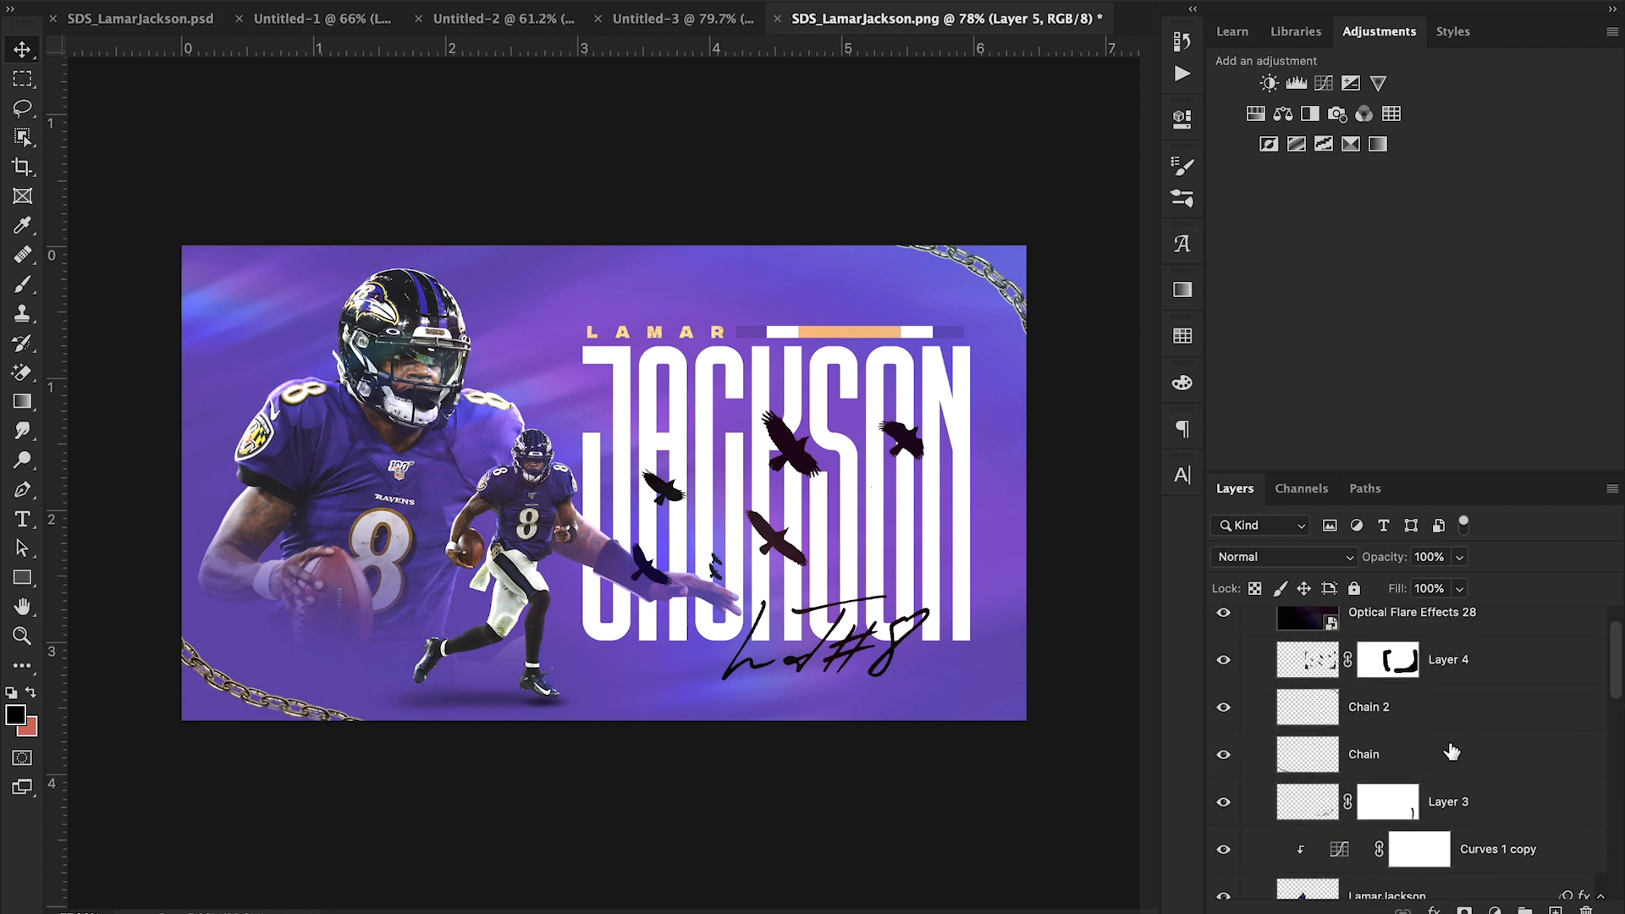
scroll(1451, 751, "up", 1)
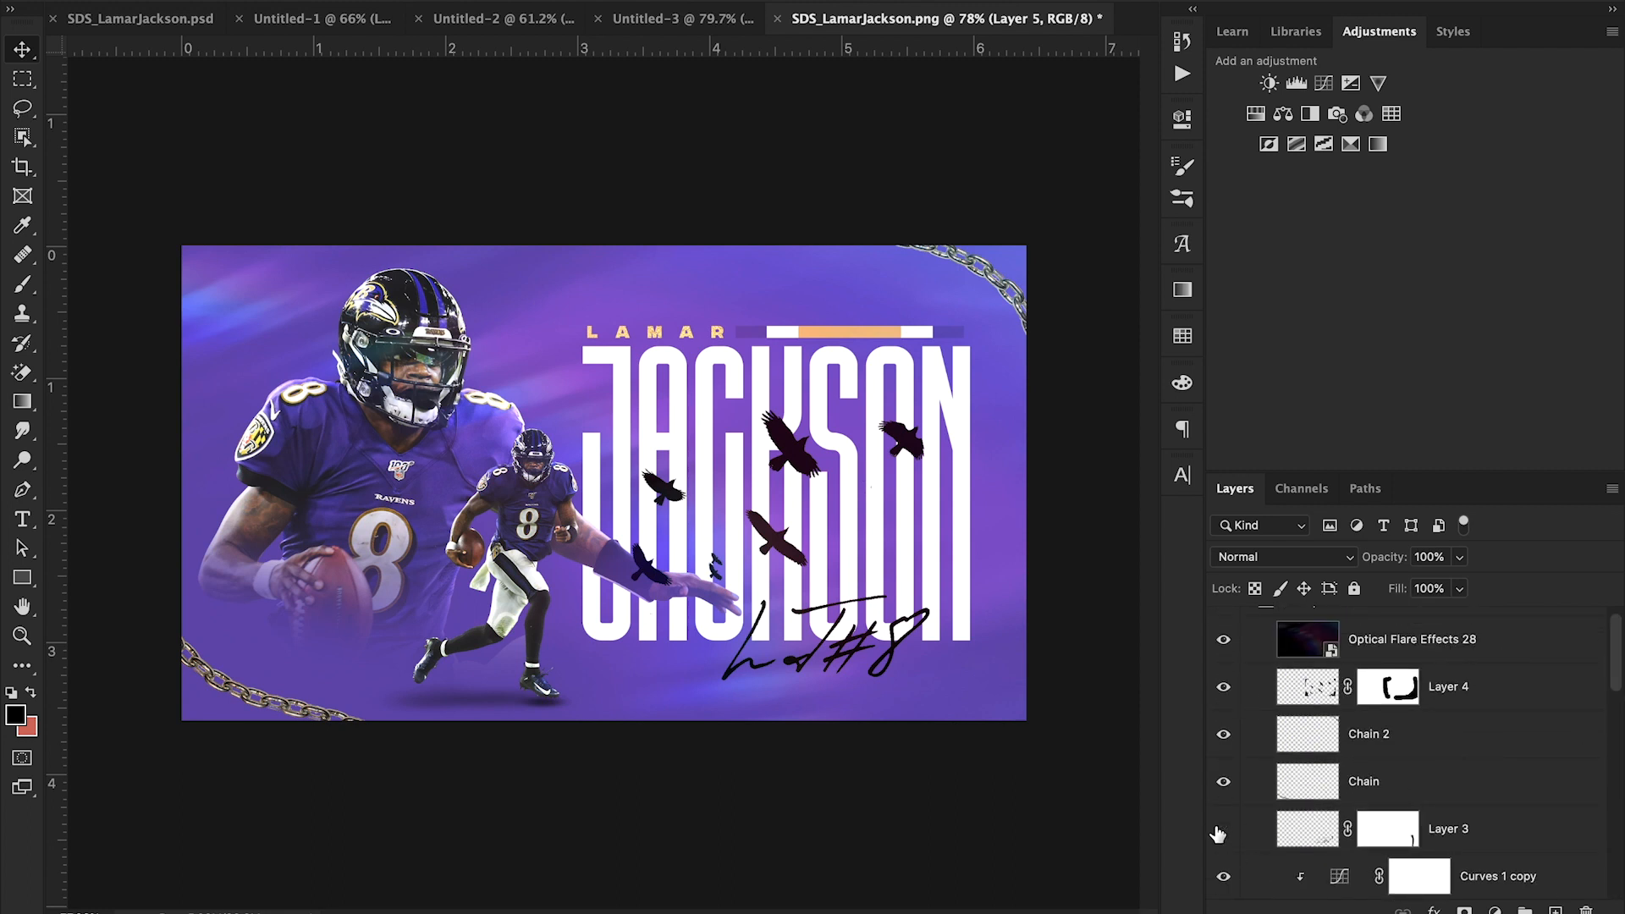
scroll(1517, 876, "down", 7)
scroll(1517, 877, "down", 20)
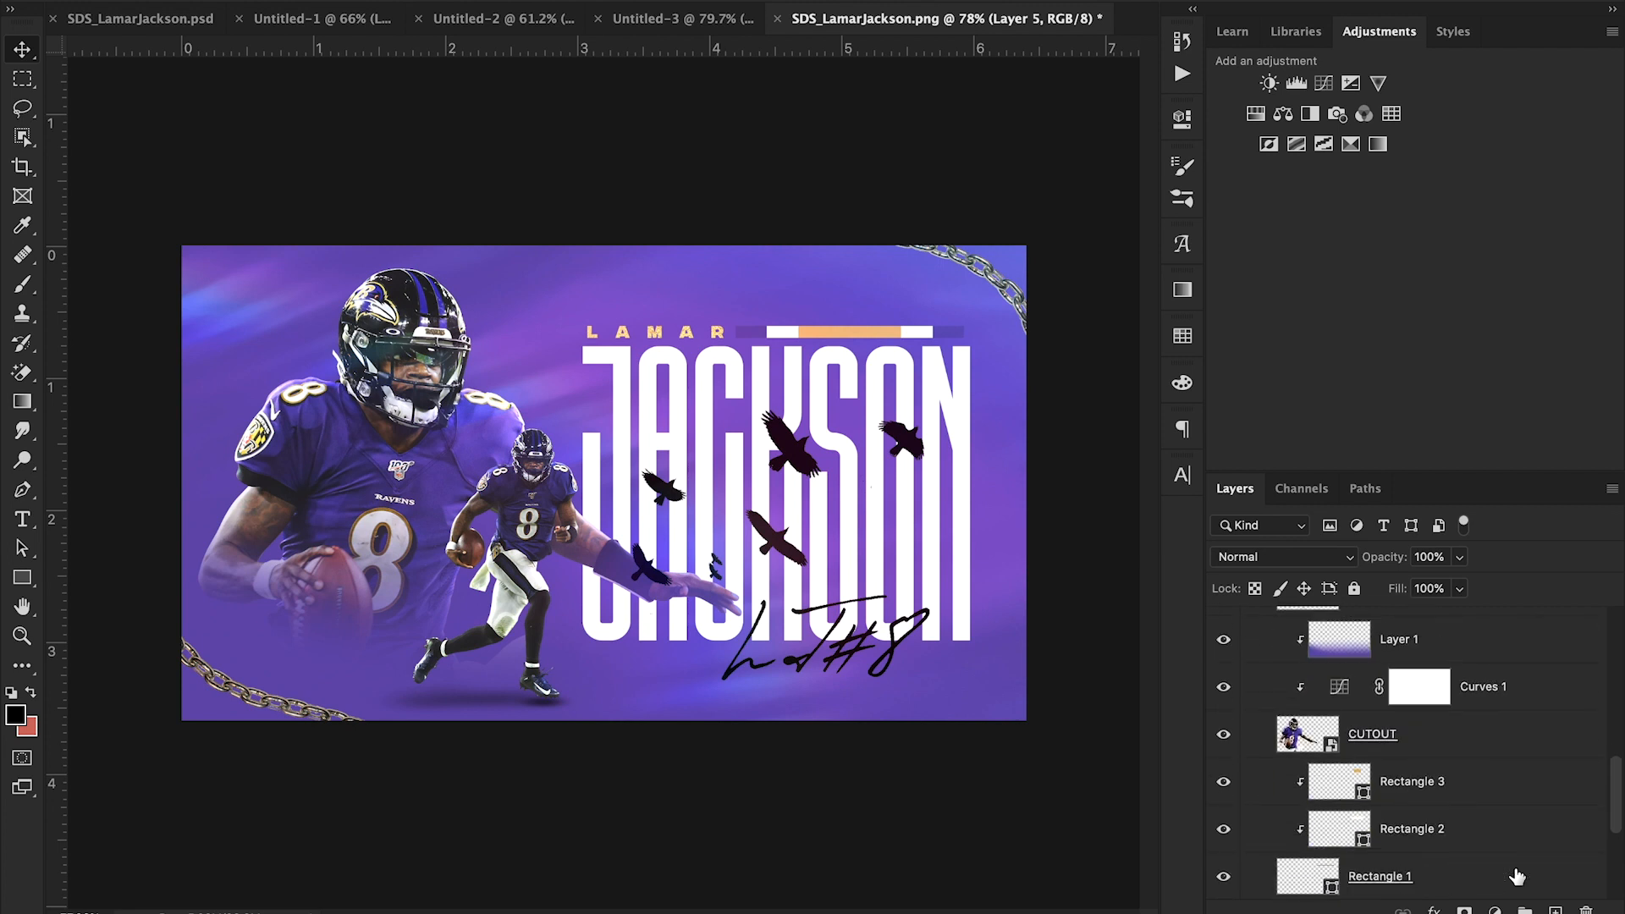
left_click_drag(1444, 777, 1429, 701)
left_click_drag(920, 565, 940, 711)
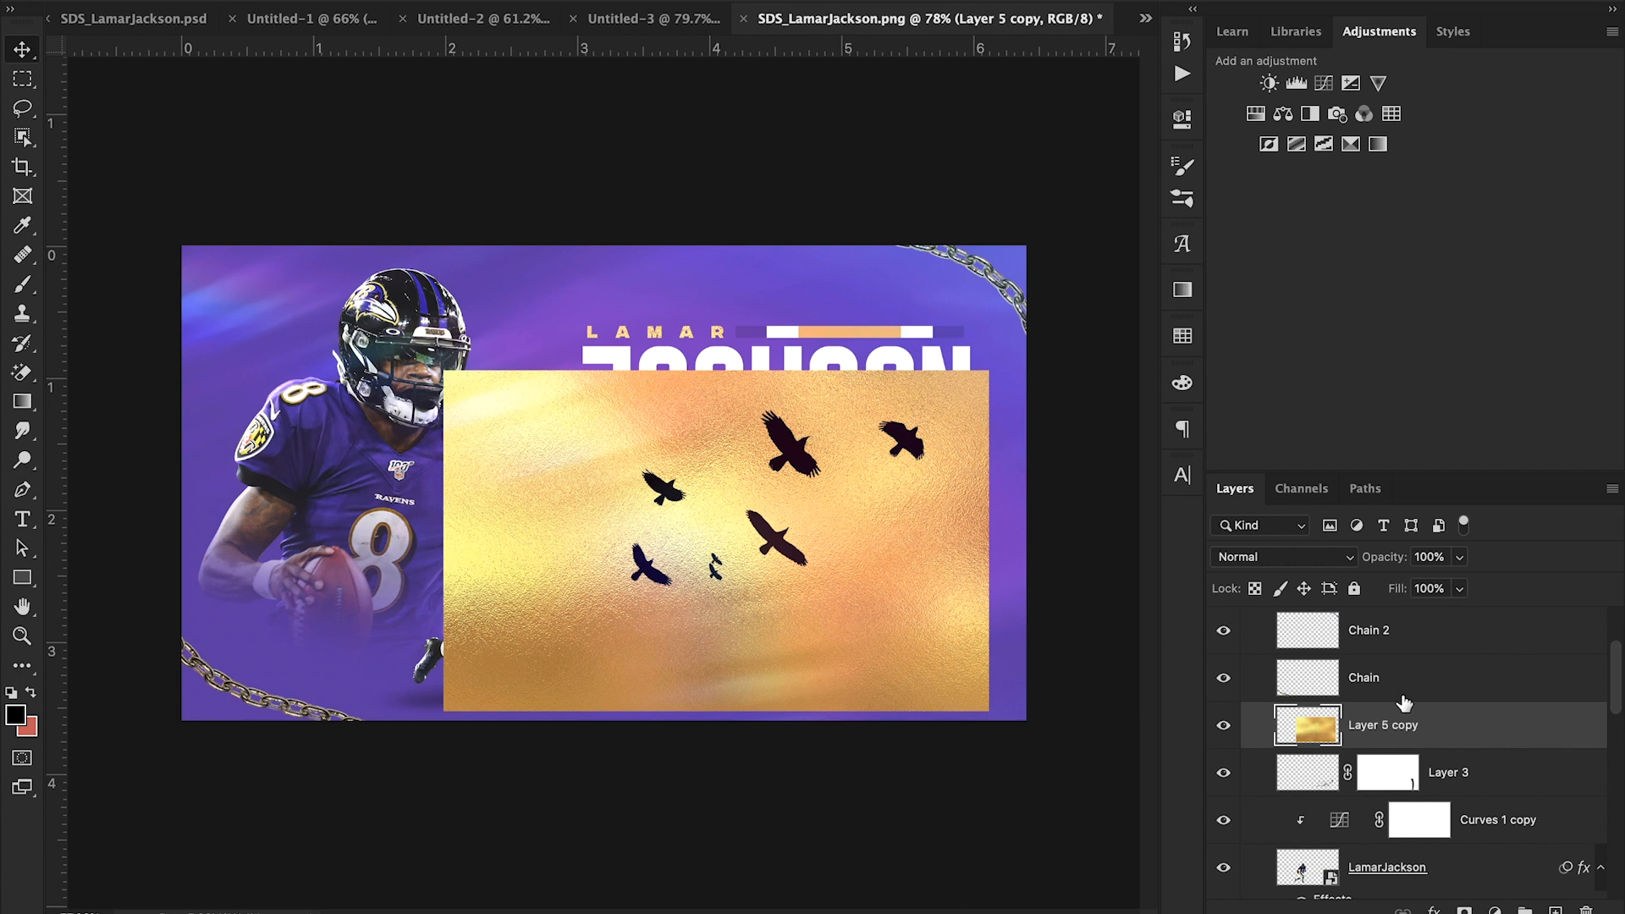
left_click(1407, 750, "alt")
left_click_drag(908, 662, 1011, 700)
- Duplicate the signature's gold texture layer to directly above Rectangle 3, the orange part of the bar
scroll(1391, 809, "down", 10)
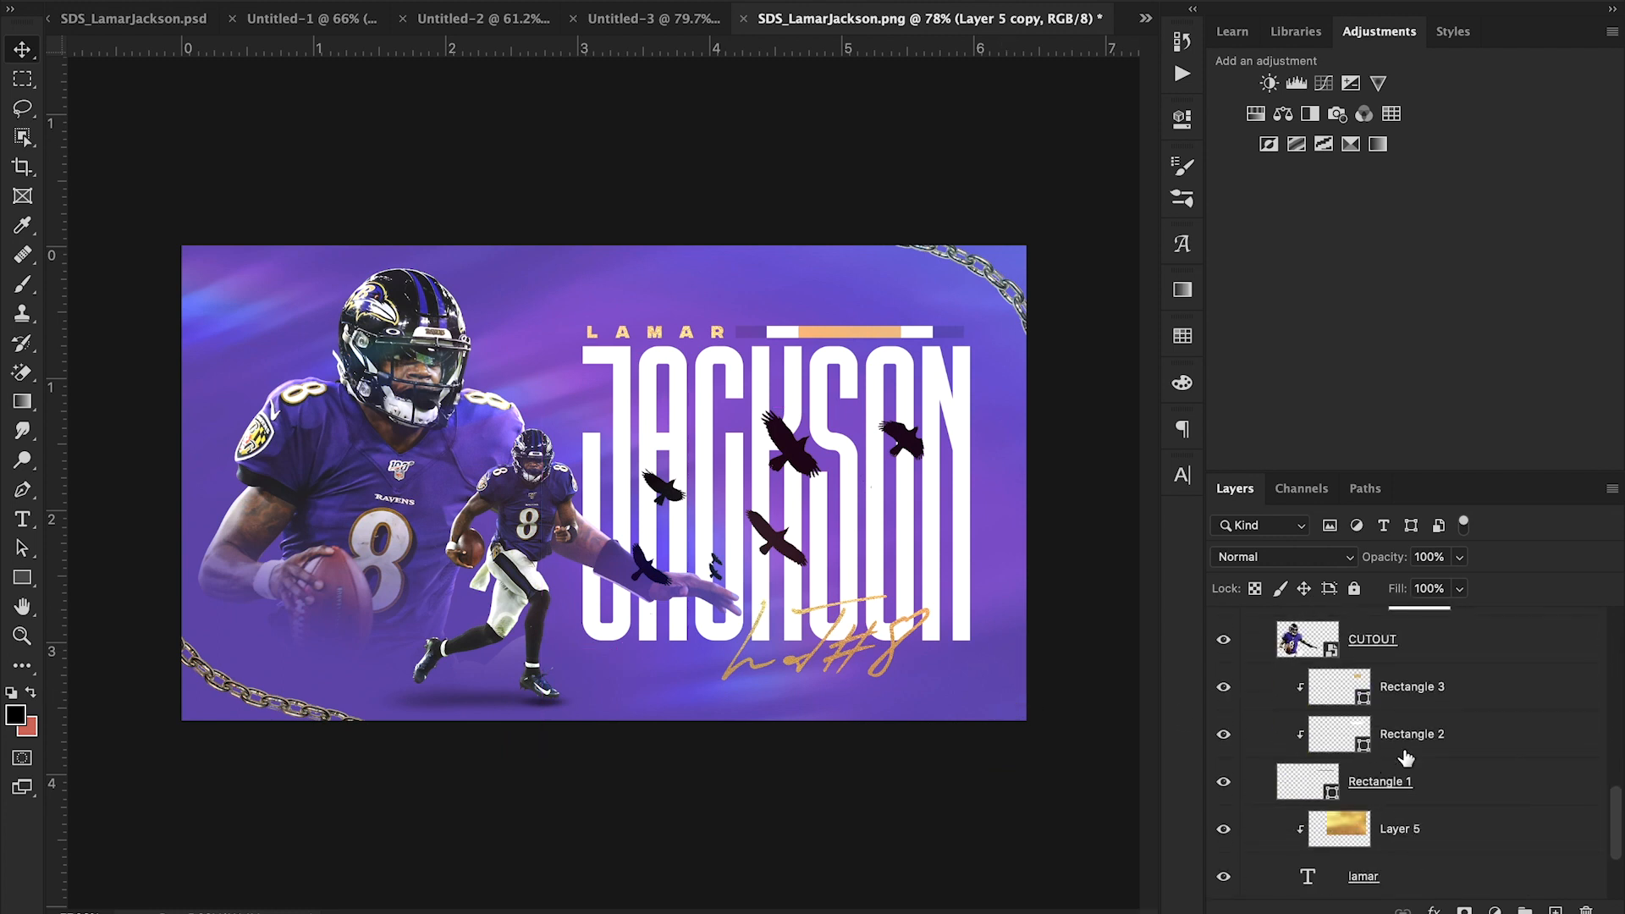
left_click(1416, 687)
left_click(22, 637)
left_click_drag(857, 311, 990, 298)
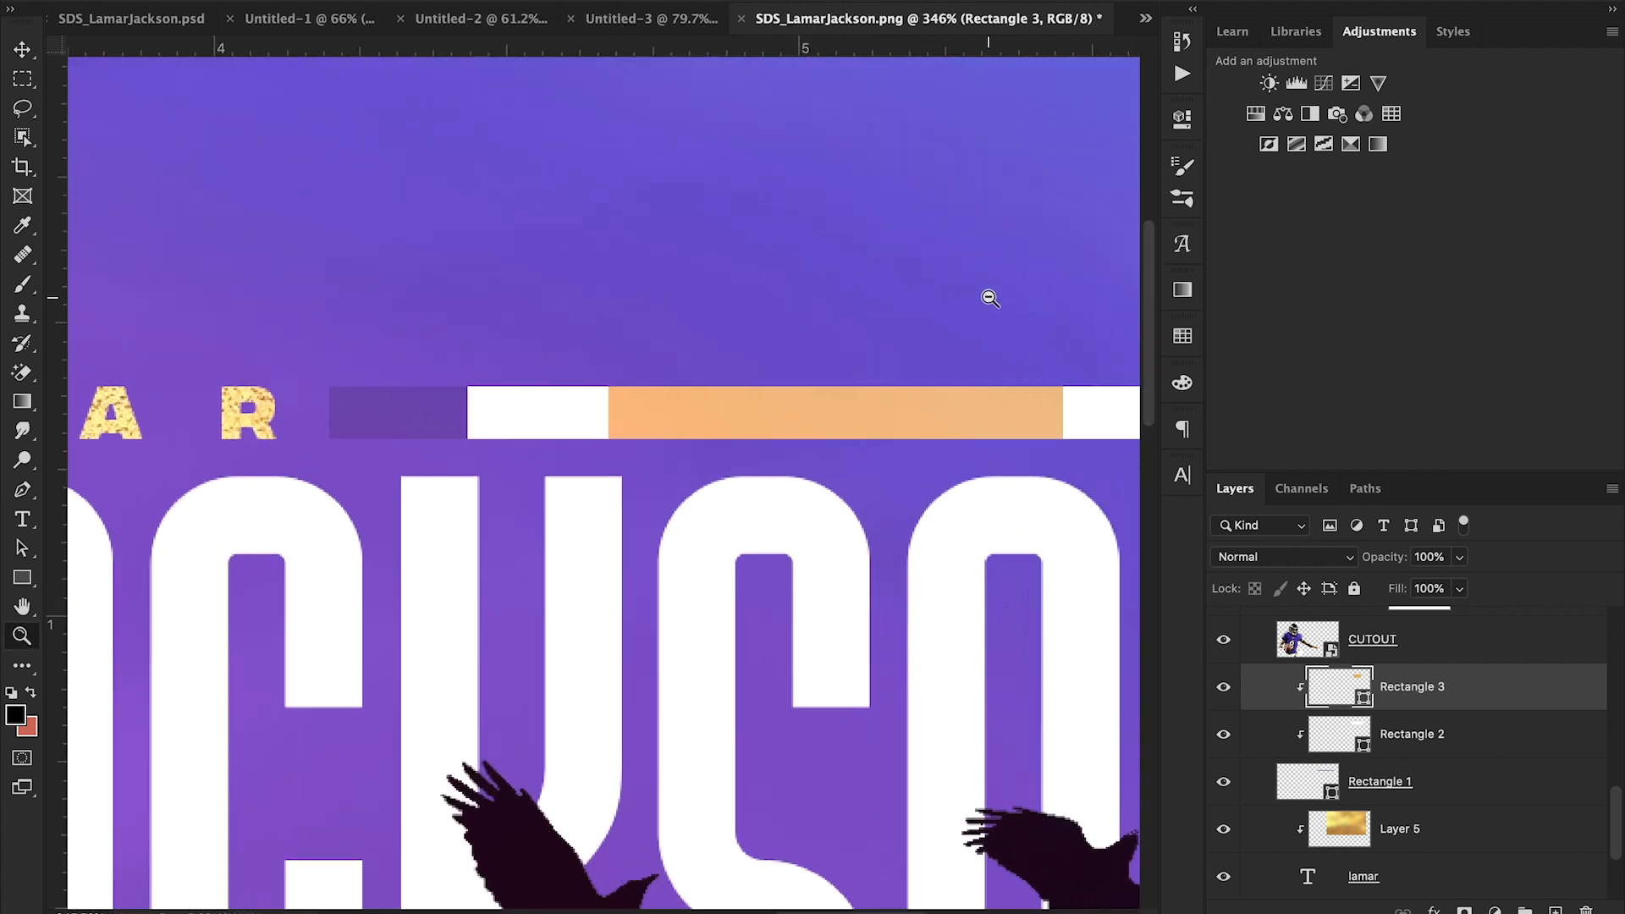
scroll(1448, 843, "up", 10)
scroll(1448, 843, "down", 5)
scroll(1448, 838, "up", 6)
left_click(1446, 670)
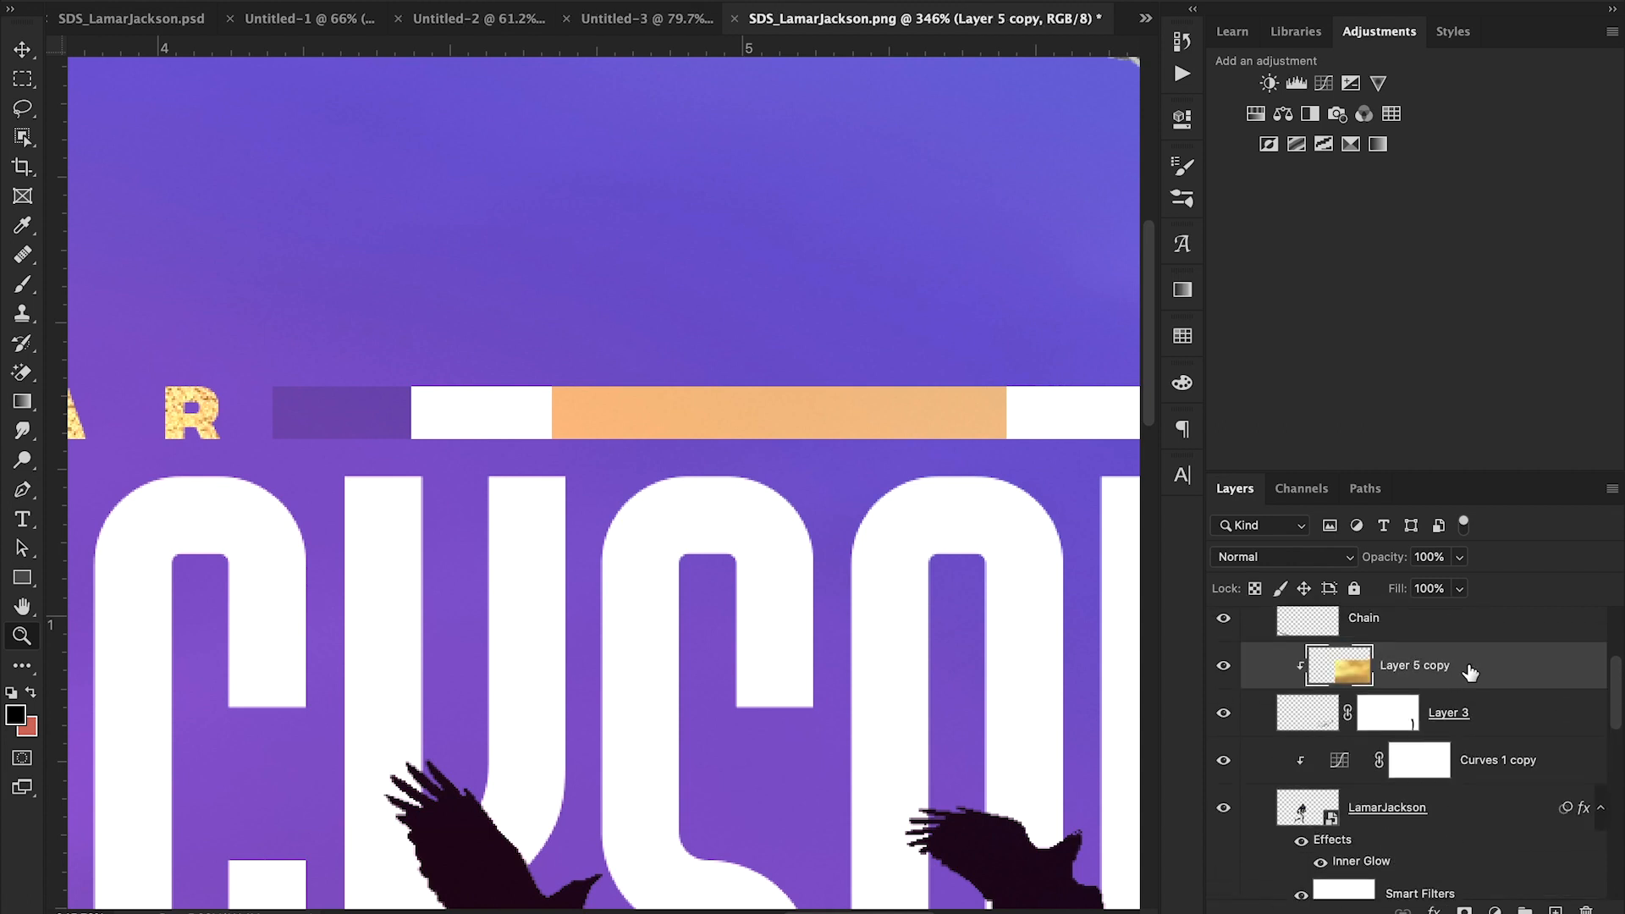
left_click_drag(1471, 672, 1464, 853)
scroll(1463, 854, "down", 3)
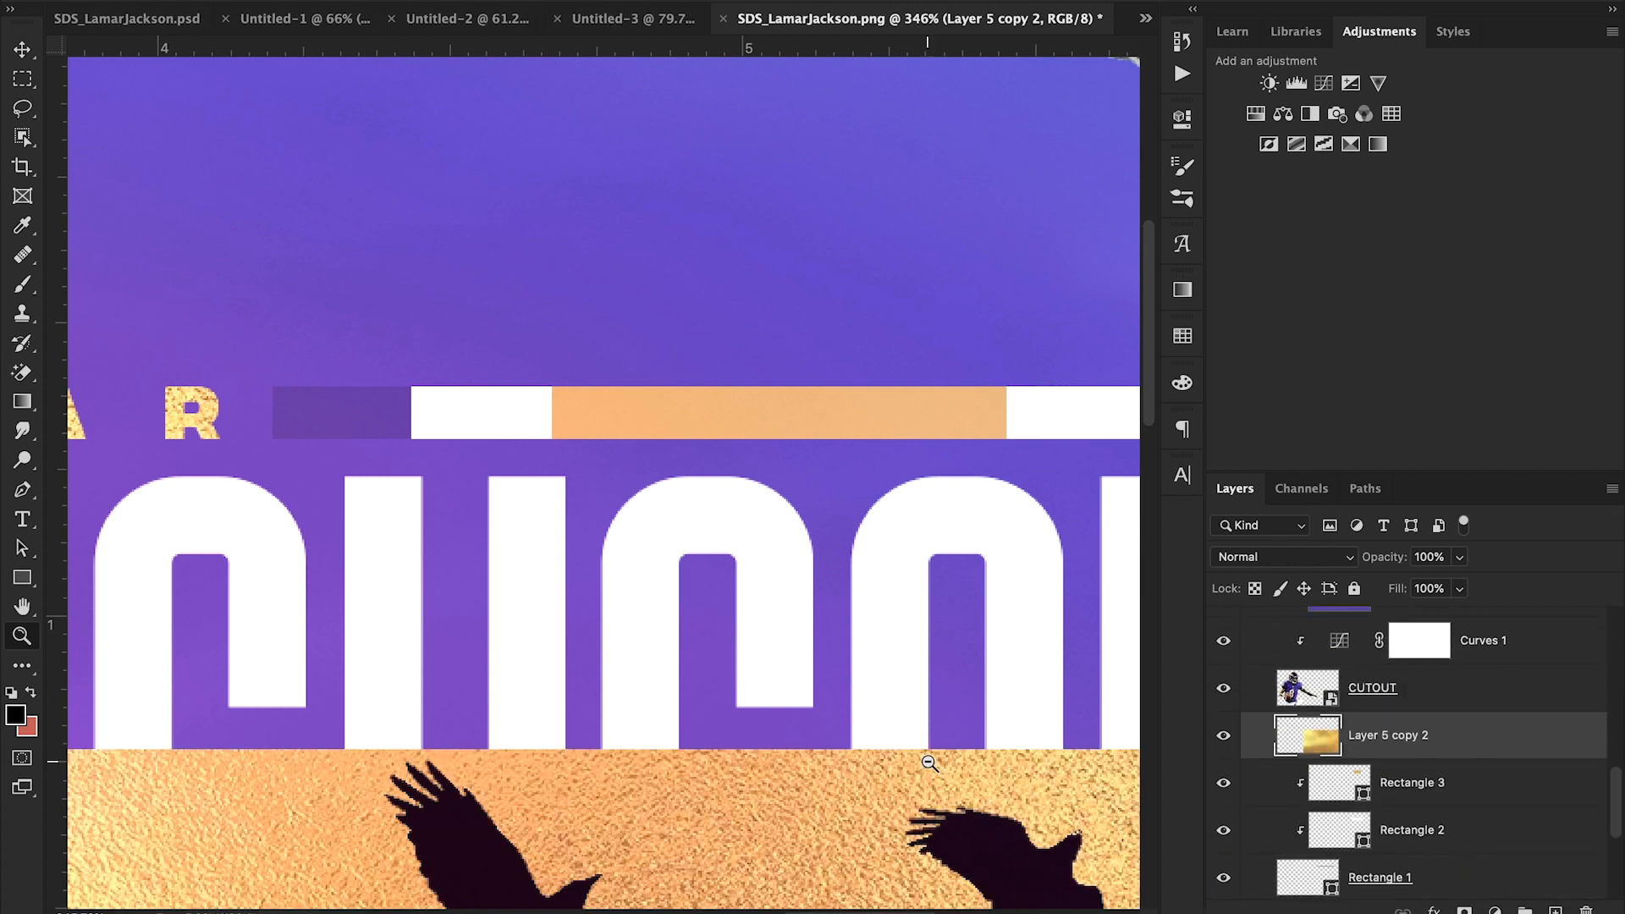
- Move the copied gold texture over the bar and try clipping it to the rectangles below
key("v")
left_click_drag(918, 800, 651, 343)
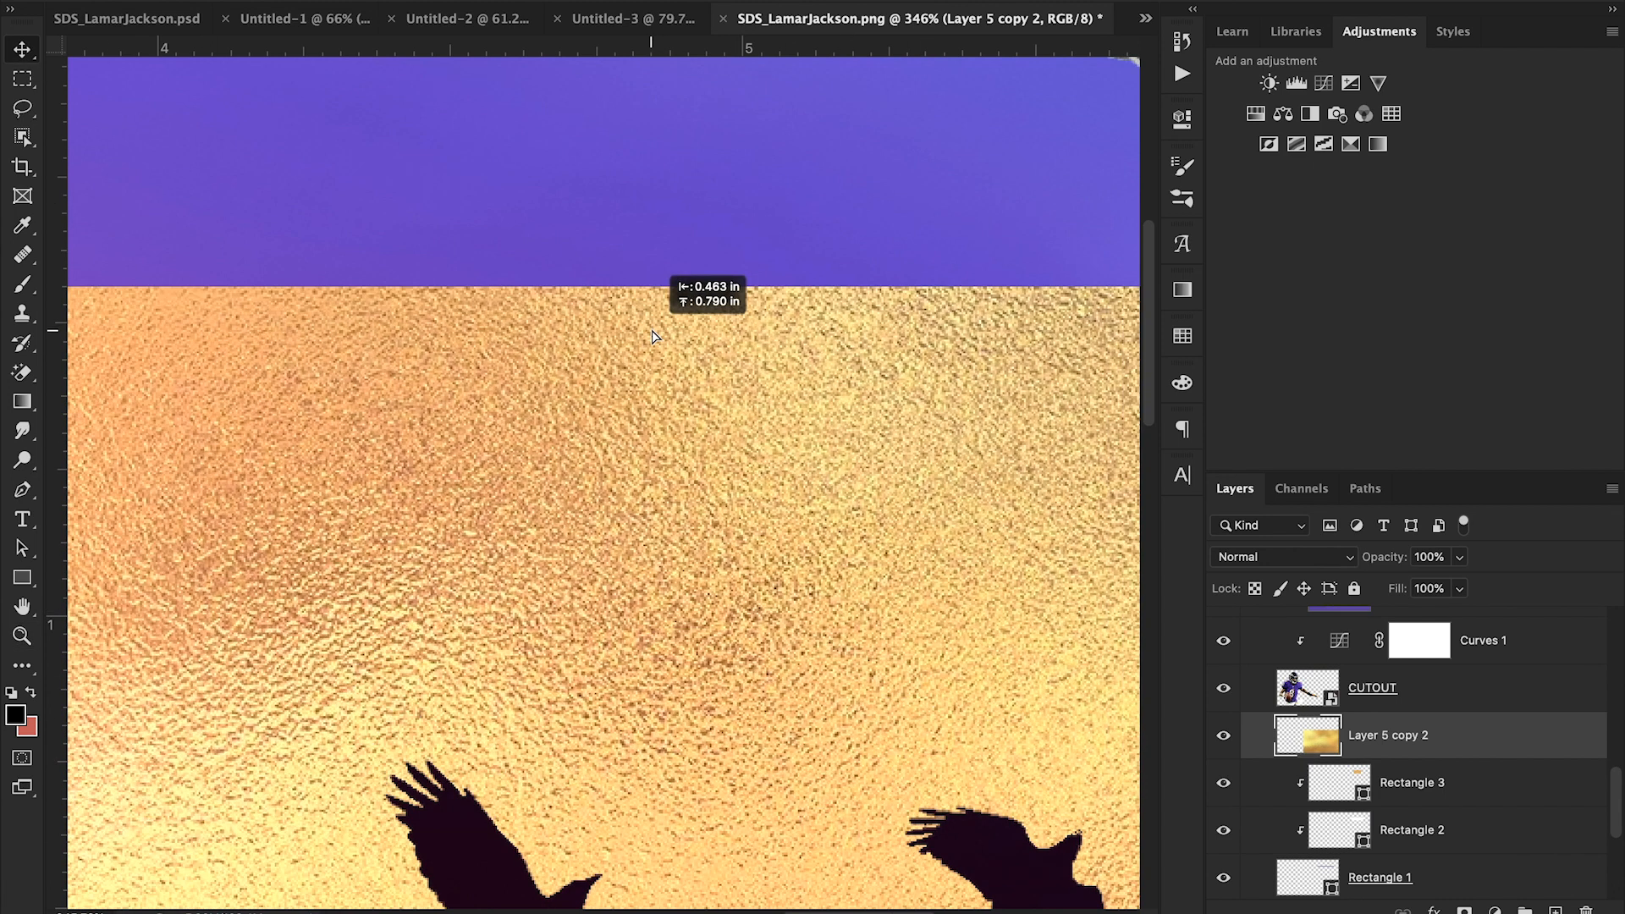
left_click(1447, 762, "alt")
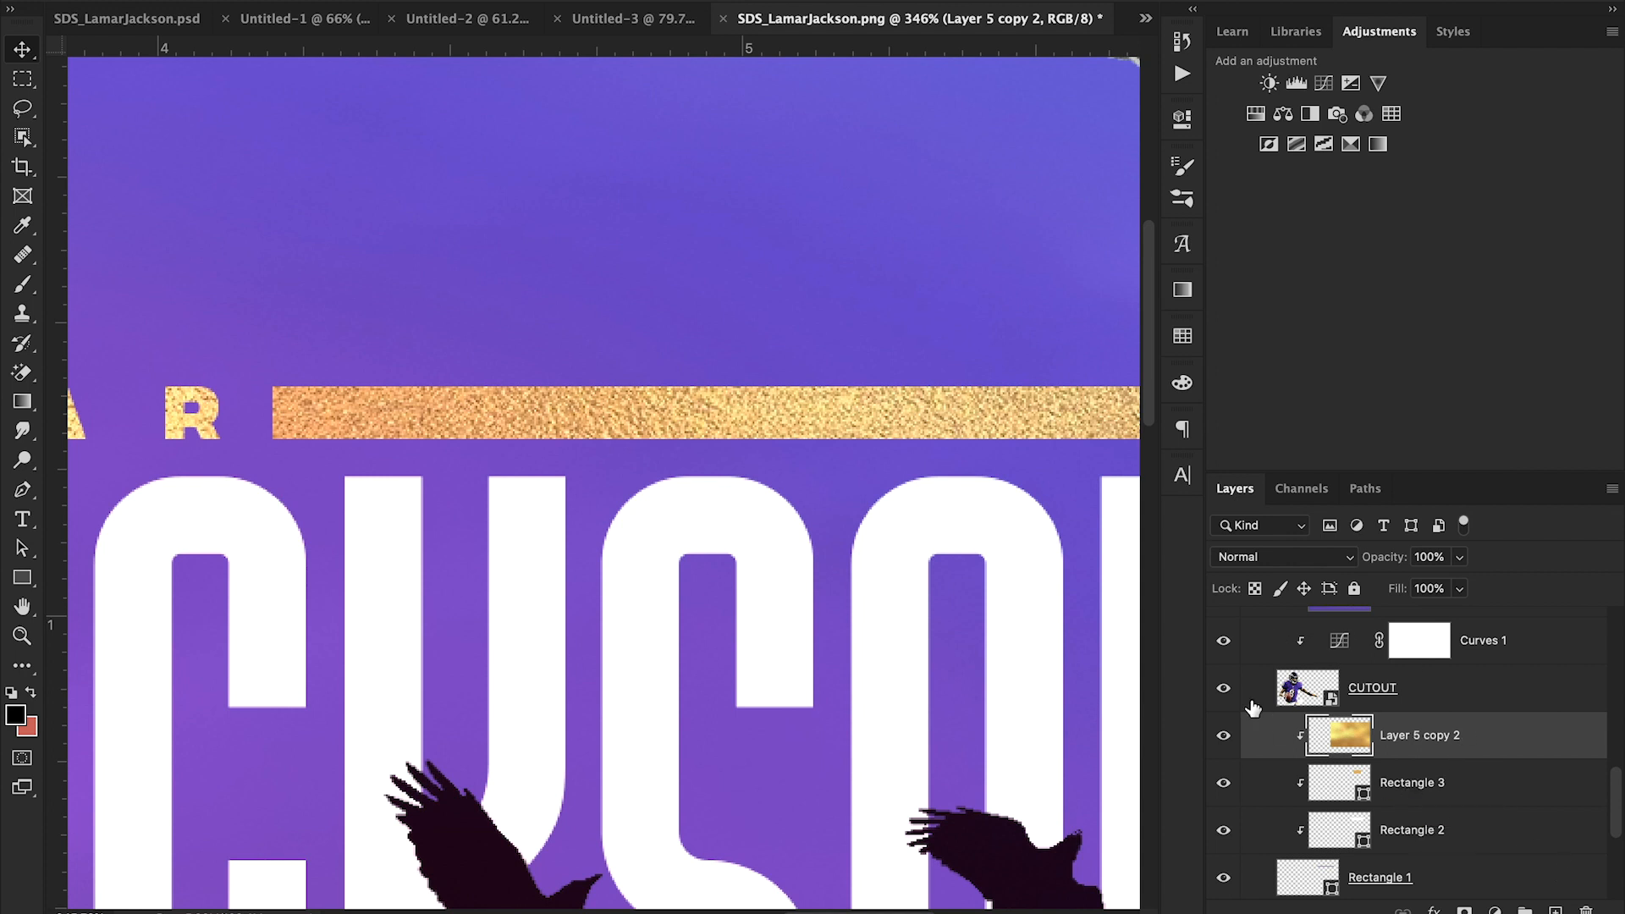
- Hide the Layer 5 copy 2 texture and release Rectangle 3 from its clipping mask
left_click(1216, 742)
left_click(1445, 789)
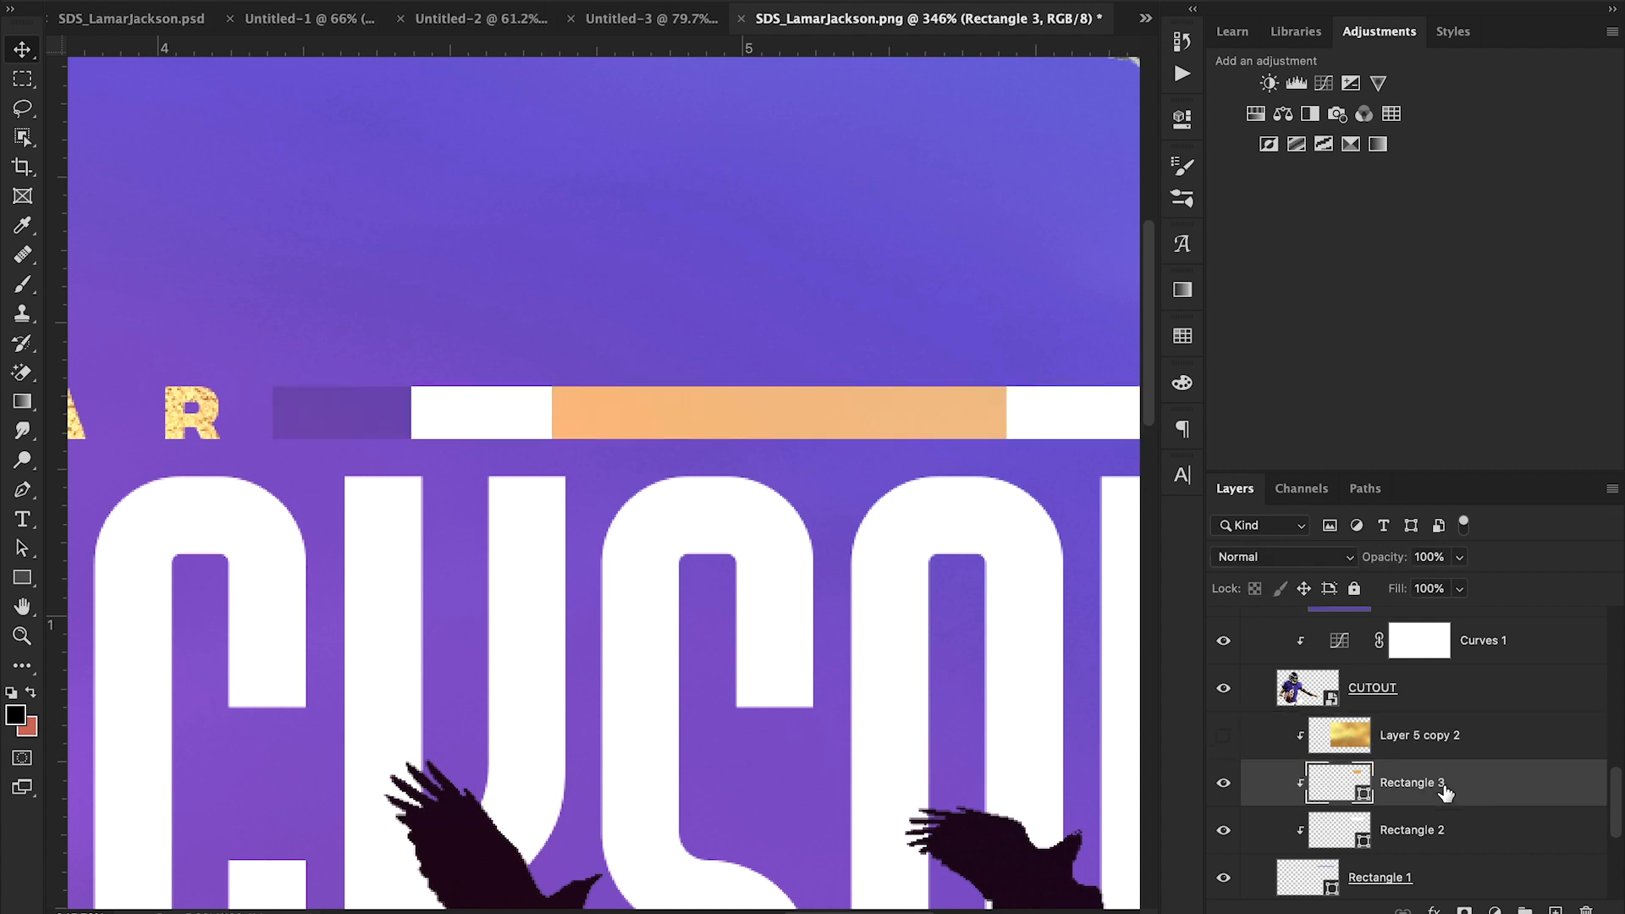
right_click(1467, 790)
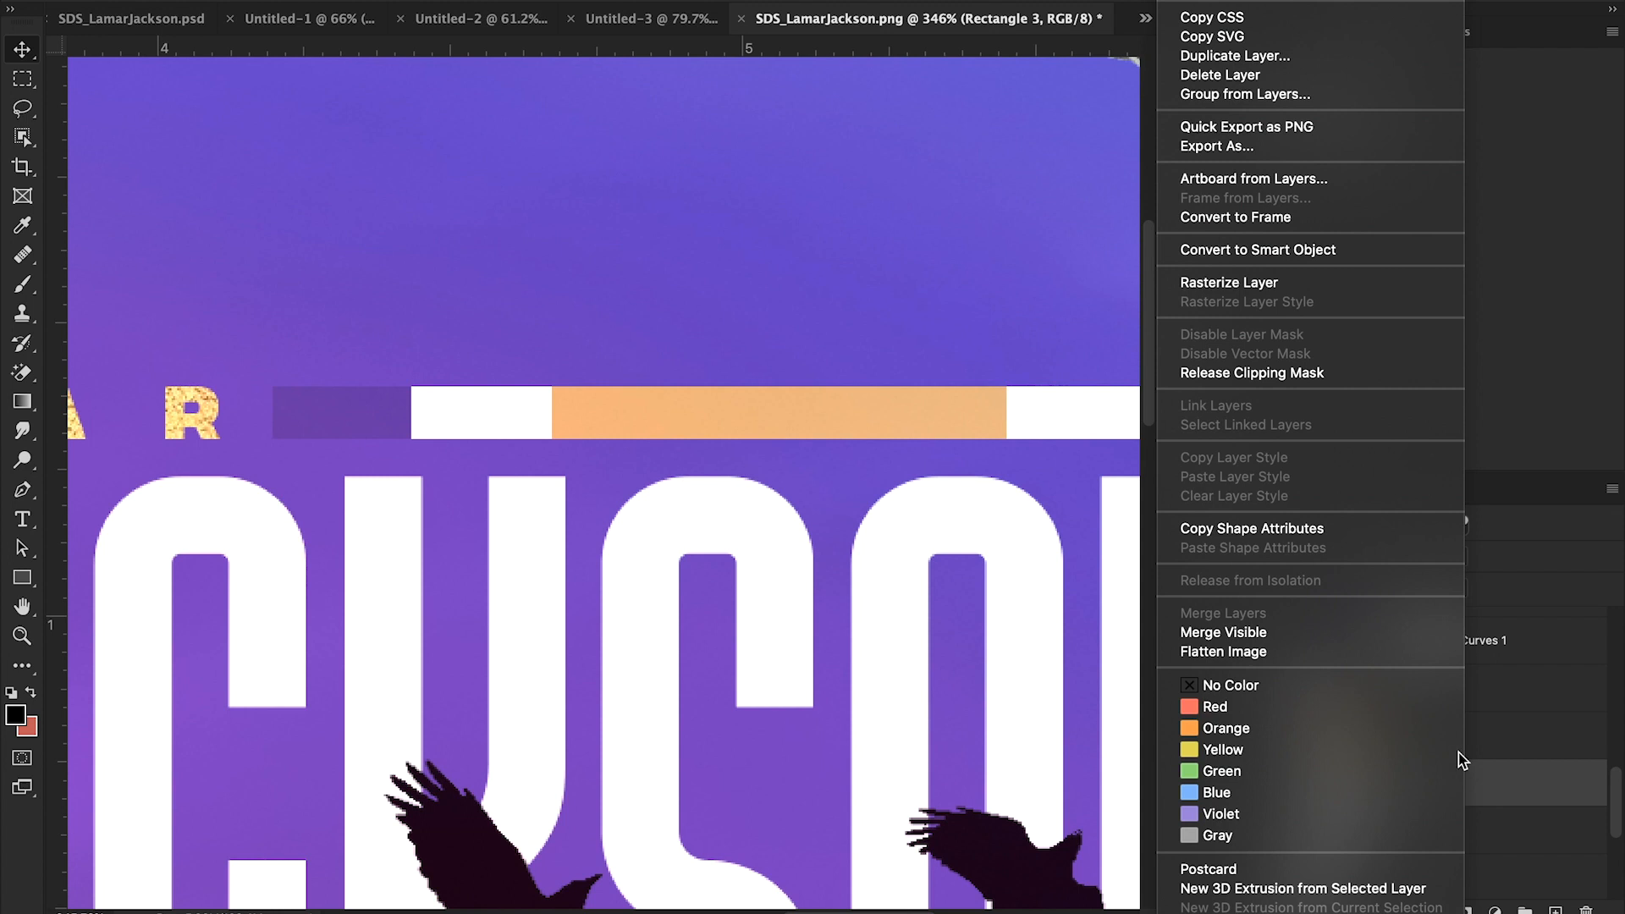
left_click(1258, 373)
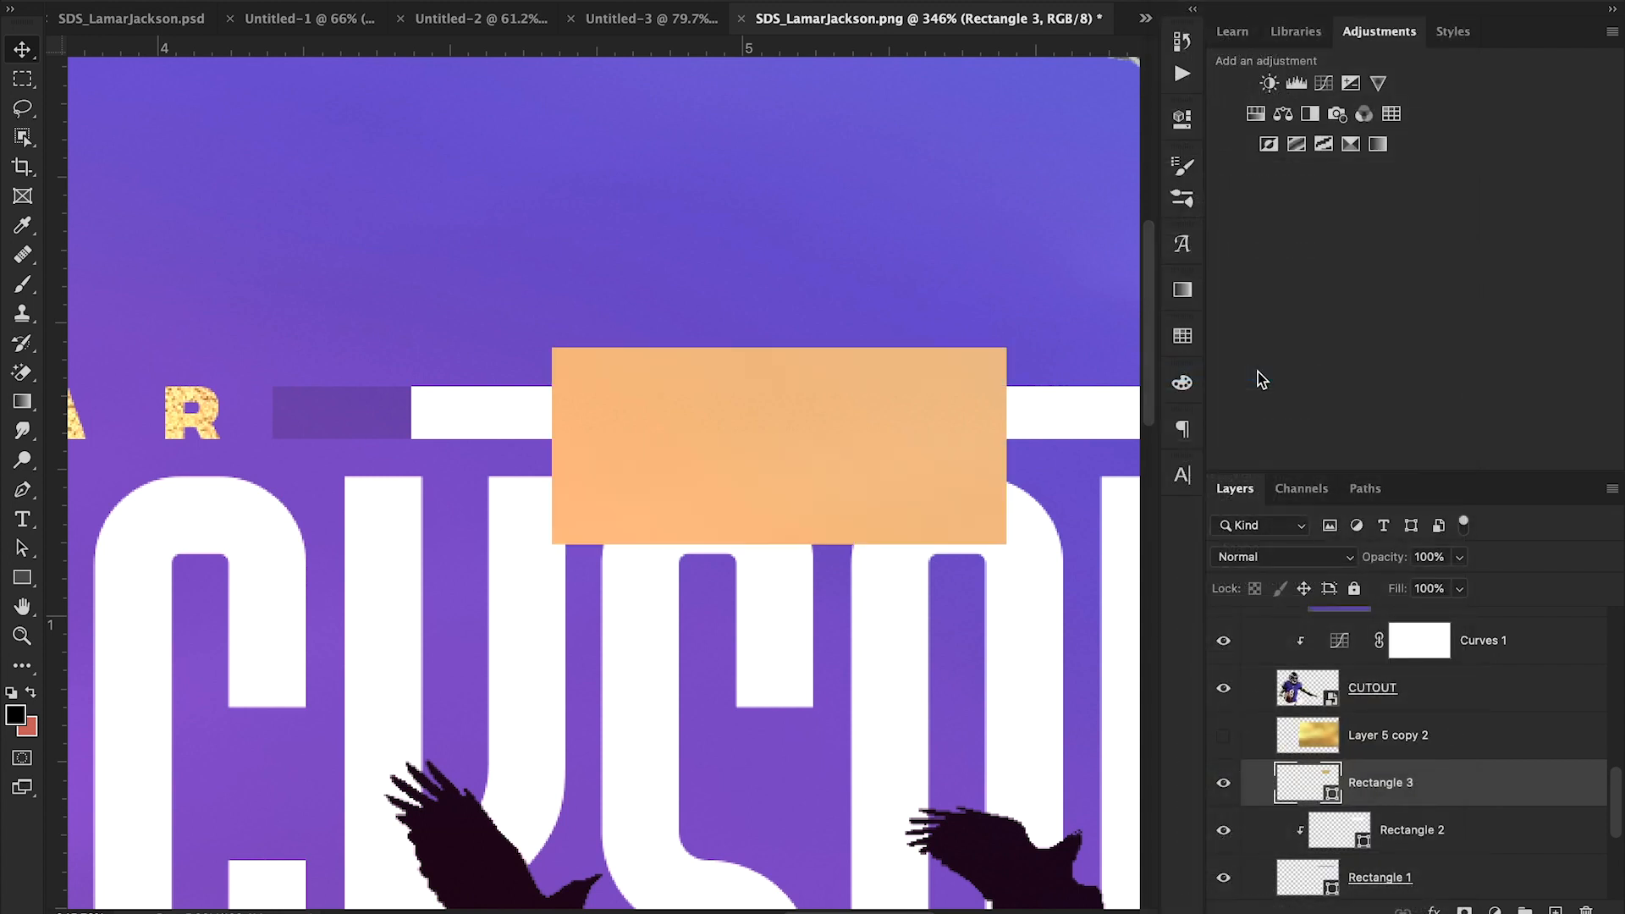
- Reduce Rectangle 3's height to match the bar's top and bottom edges, and show the Layer 5 copy 2 texture again
key("ctrl+t")
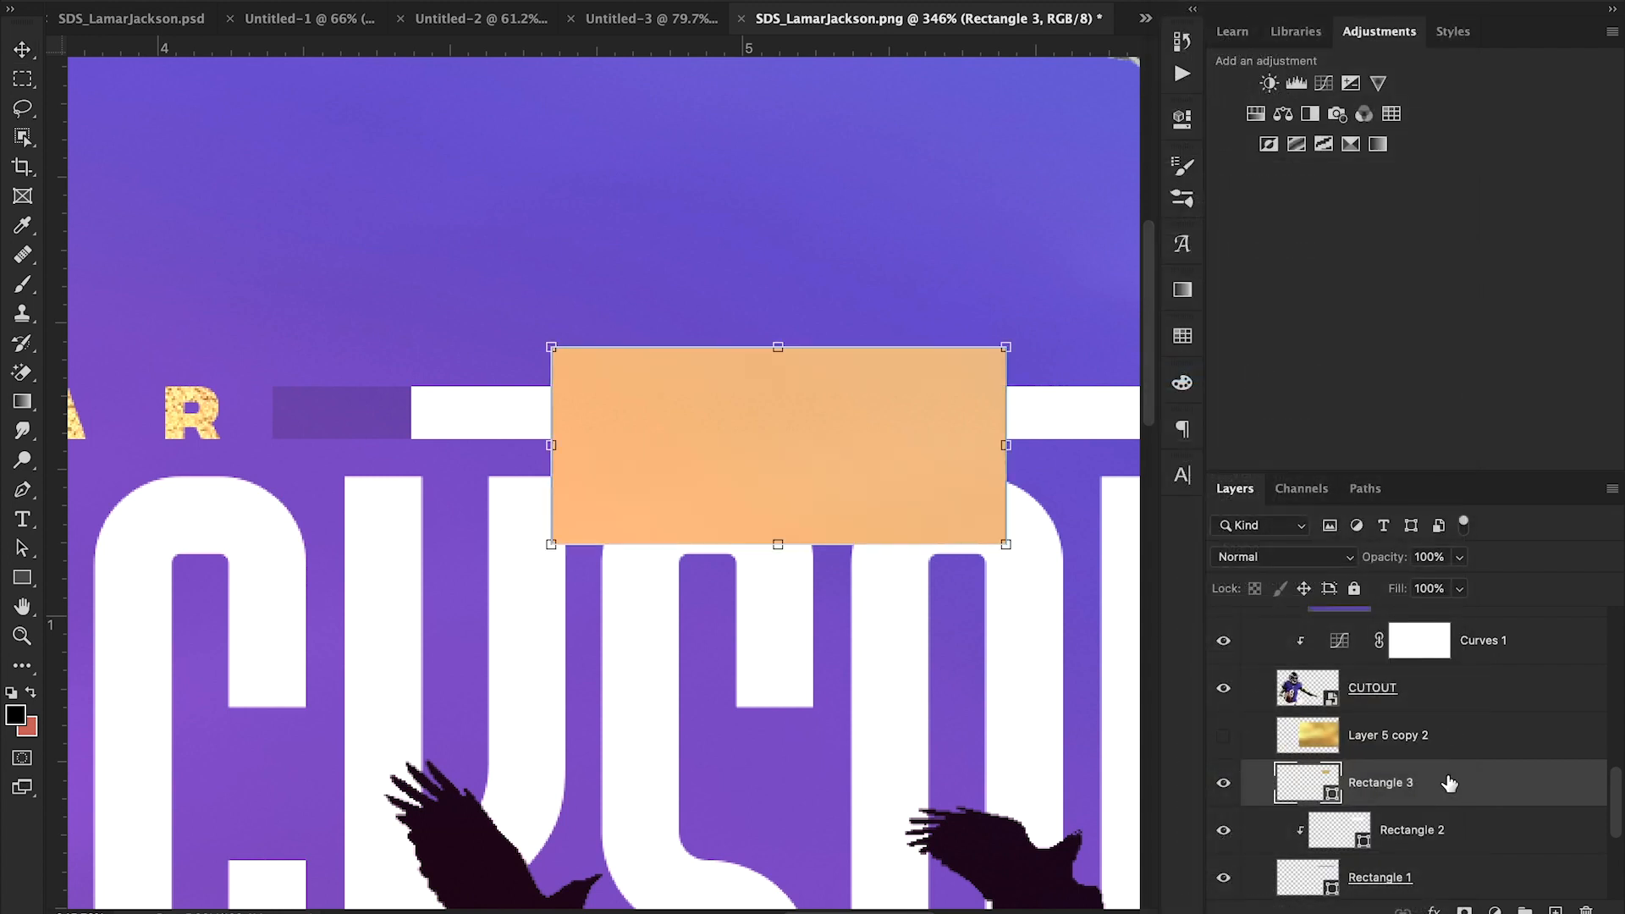
left_click_drag(781, 546, 784, 447)
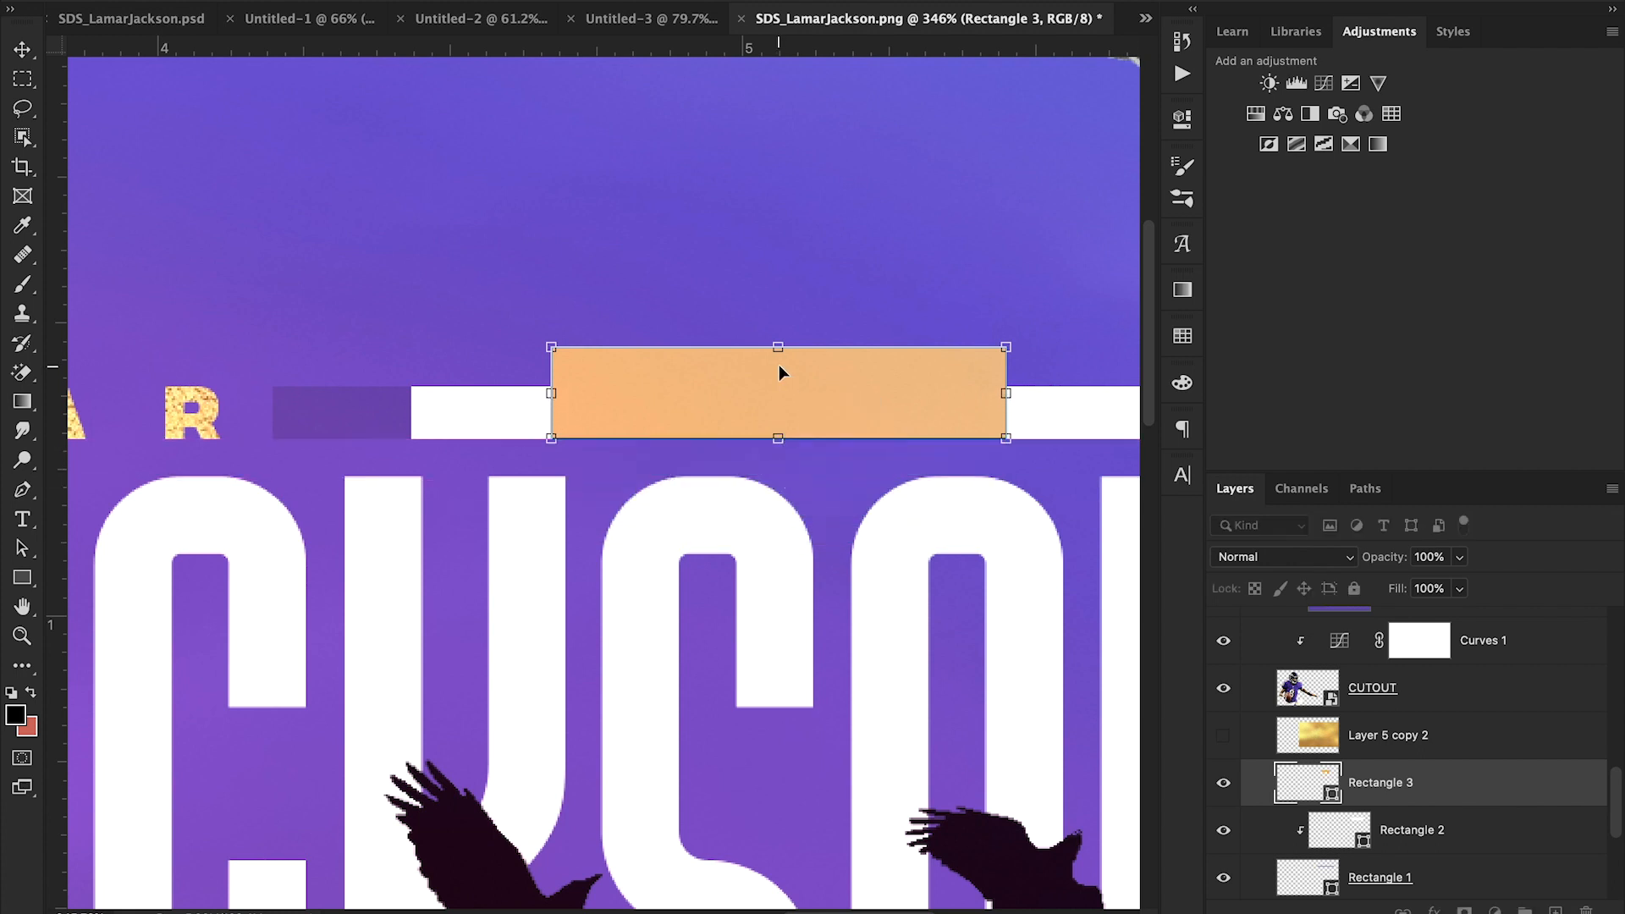
left_click_drag(779, 341, 779, 386)
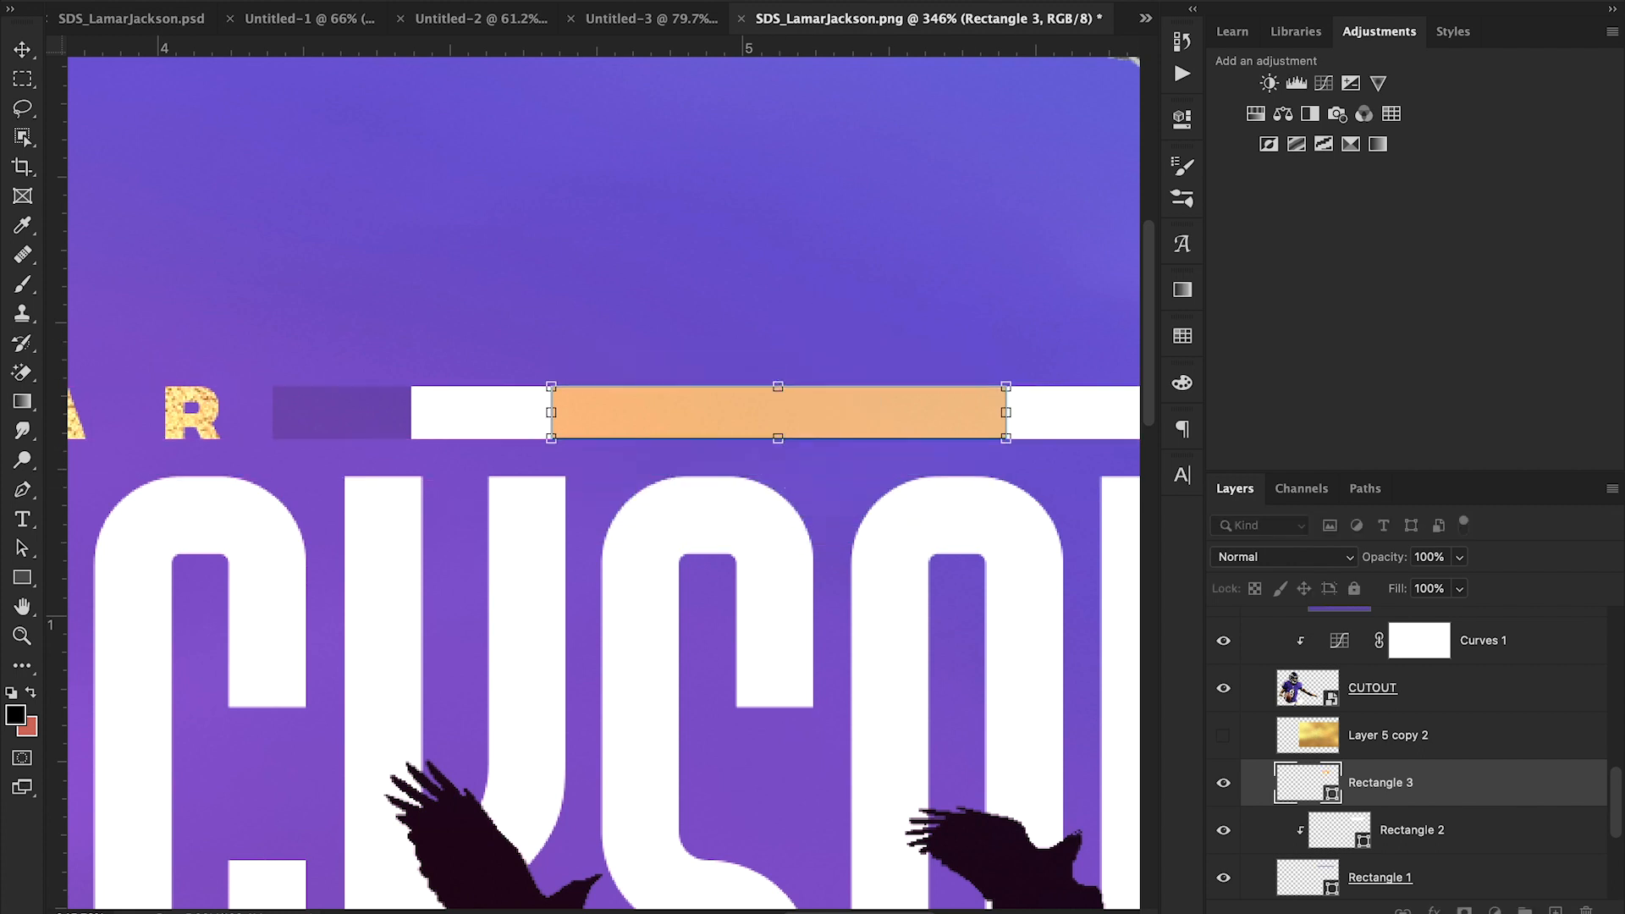
key("Return")
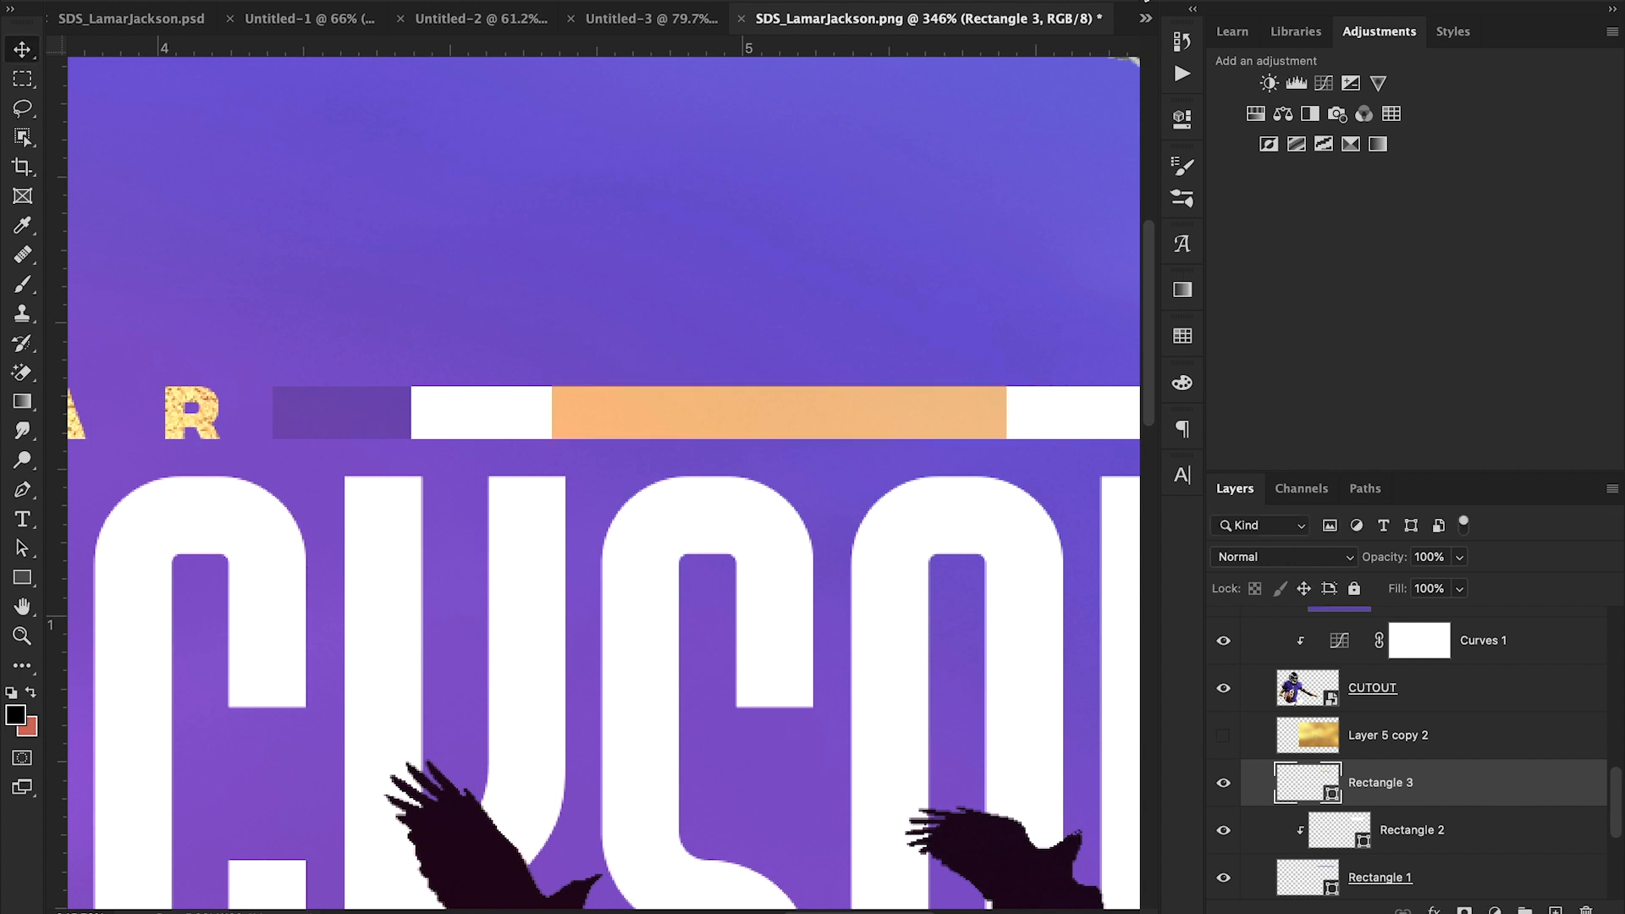
left_click(1223, 735)
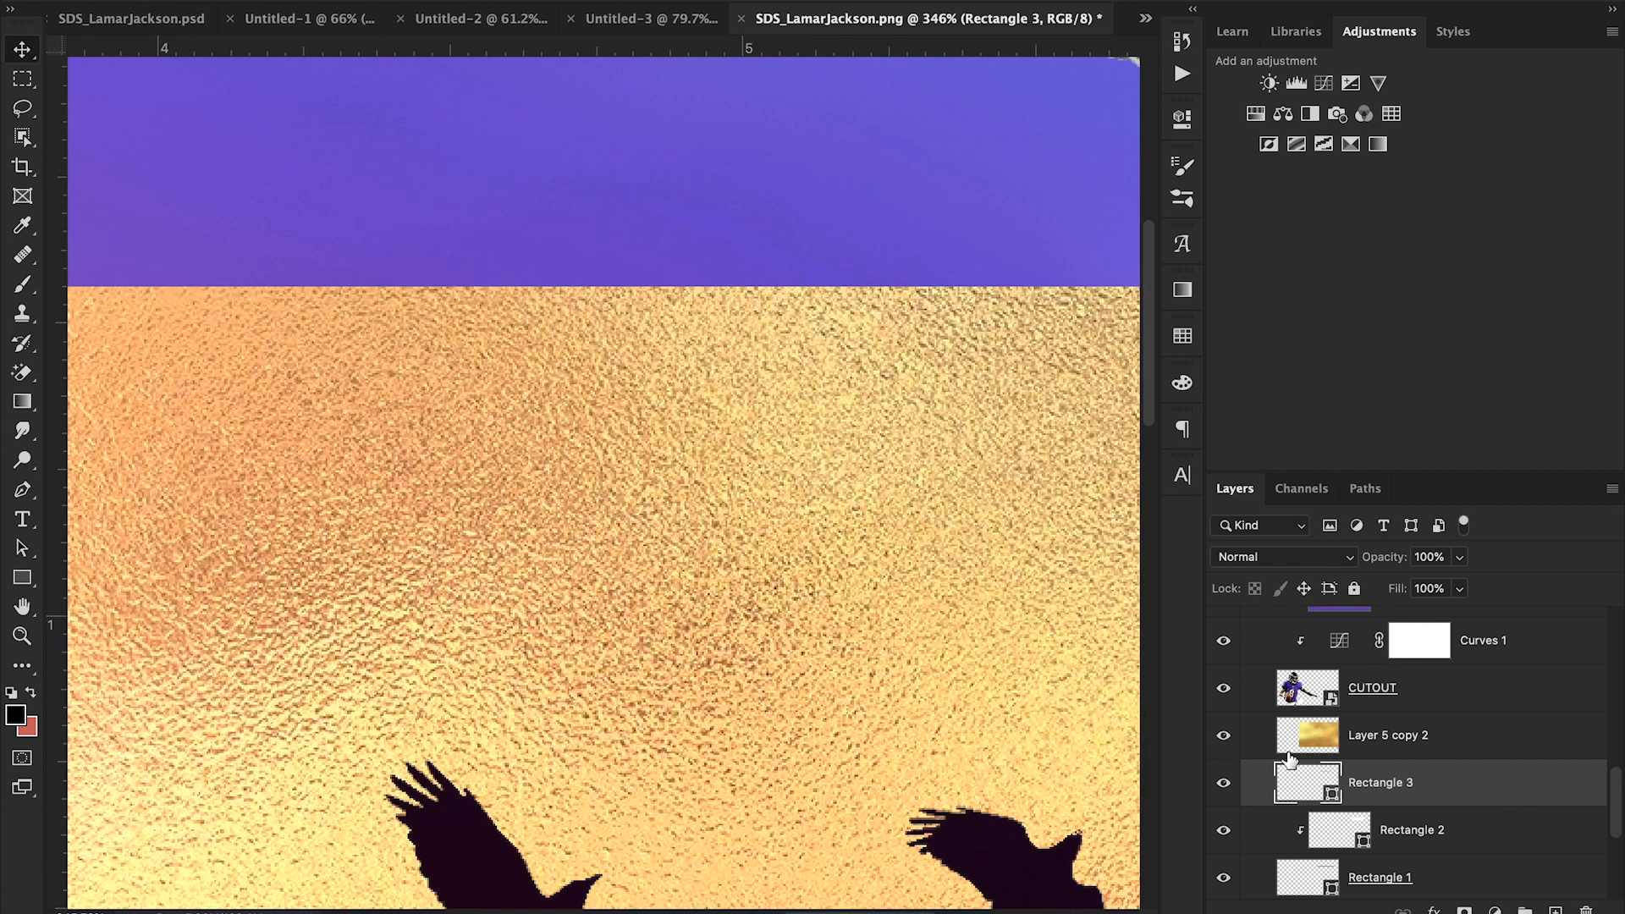
- Clip the Layer 5 copy 2 gold texture to Rectangle 3
left_click(1388, 759, "alt")
left_click(22, 636)
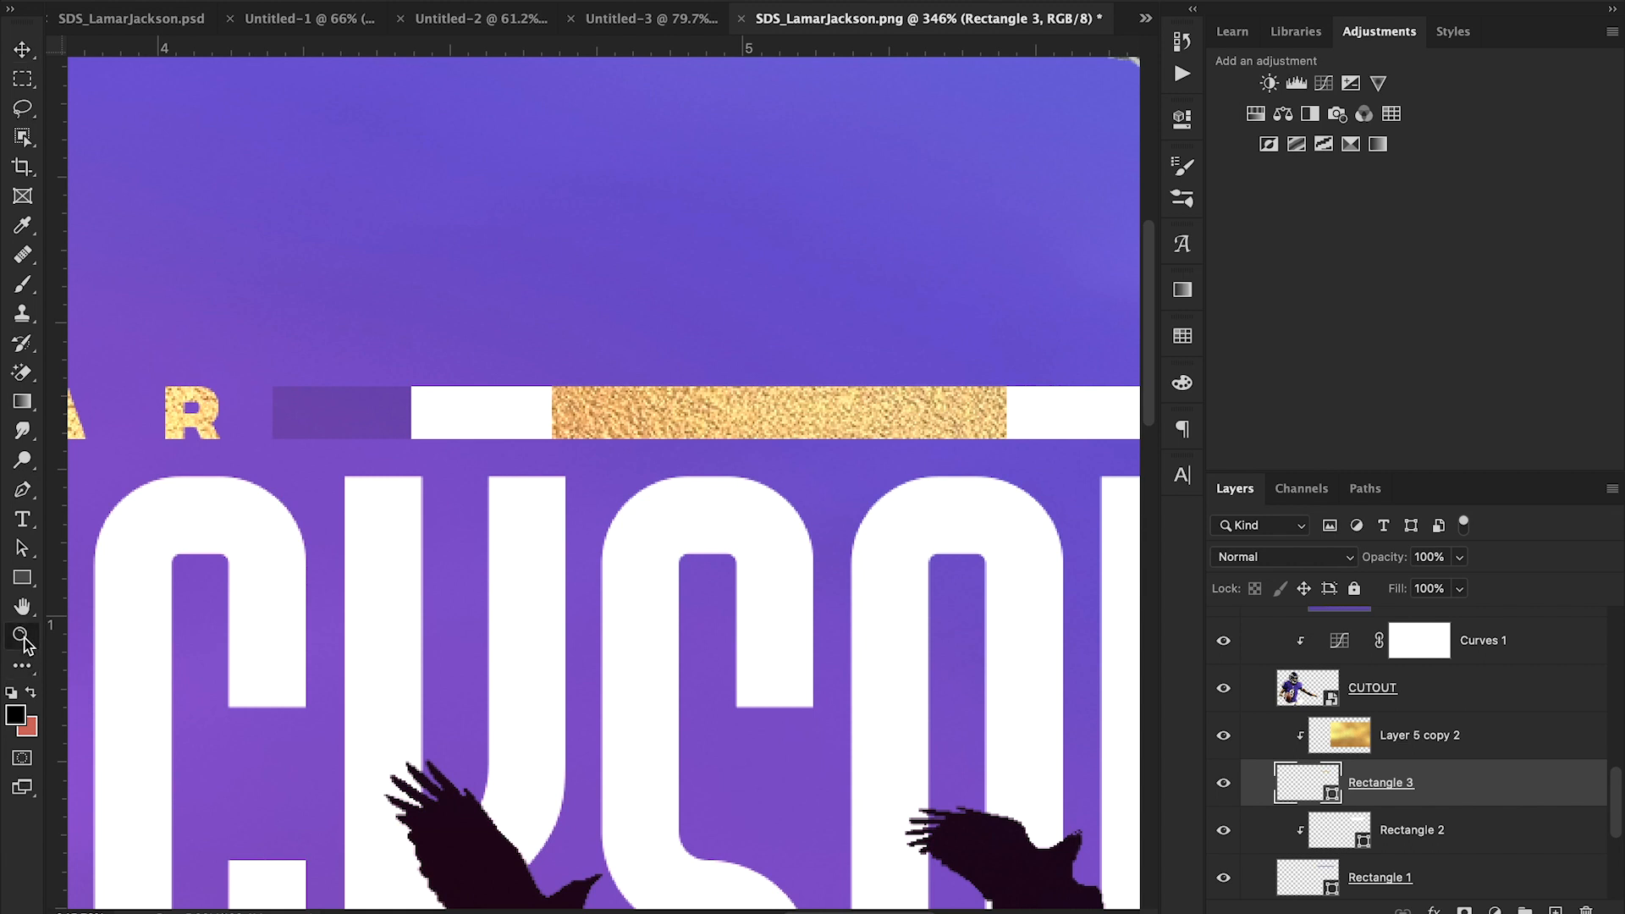
left_click_drag(743, 567, 615, 572)
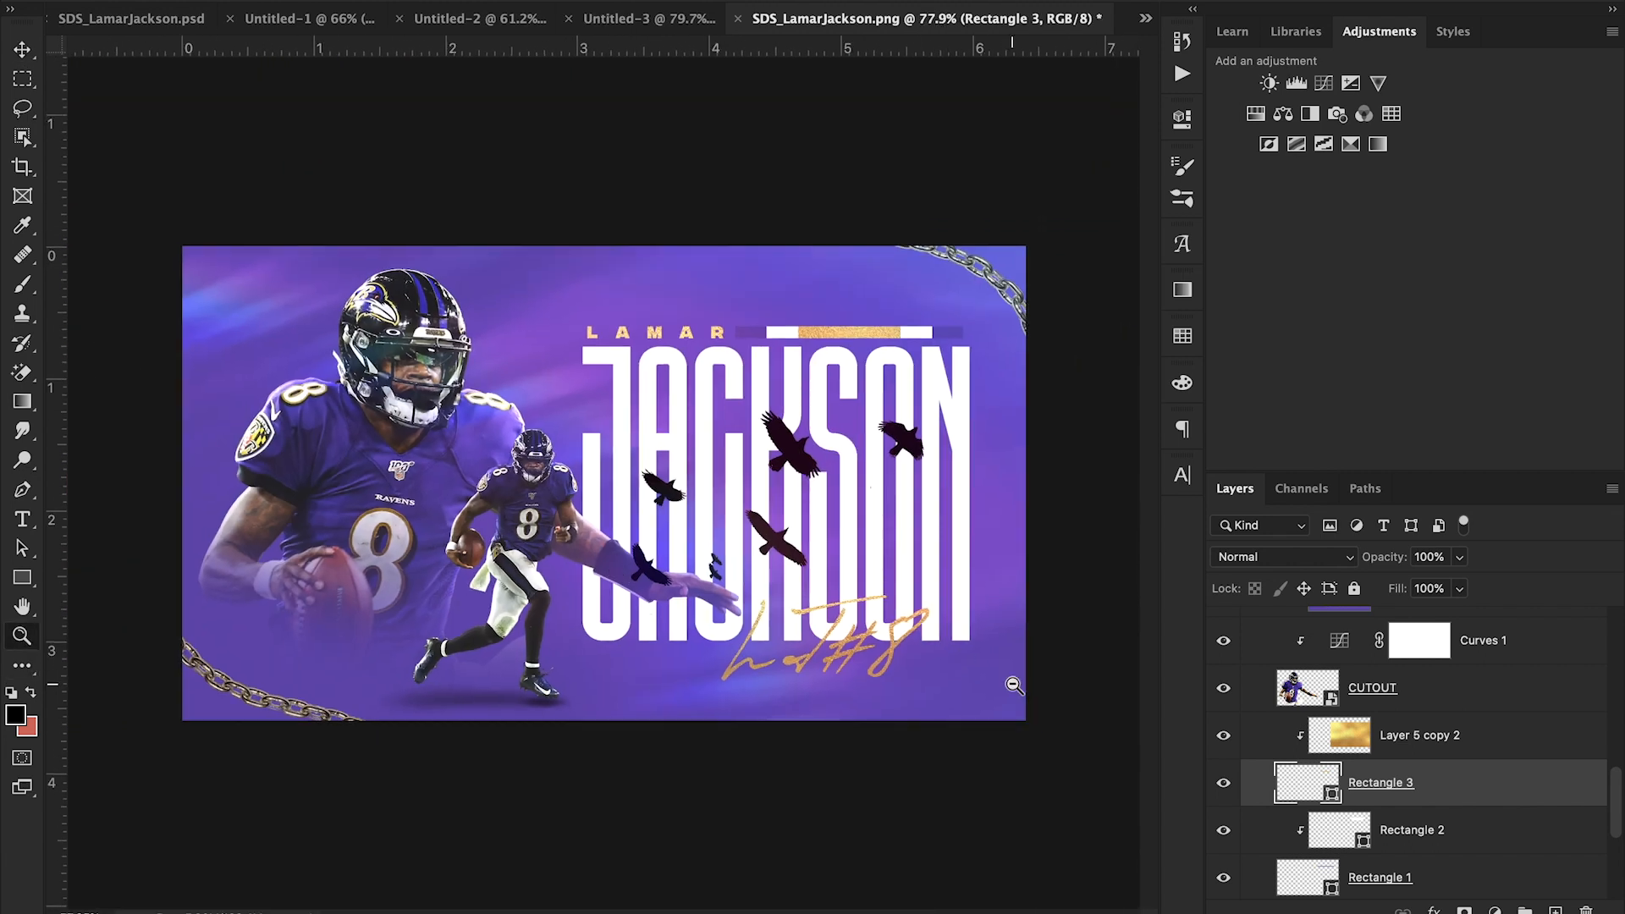
- Add a layer mask to Layer 1, the purple fade on the large player, and paint it black over his outstretched hand and wrist
scroll(1391, 800, "up", 2)
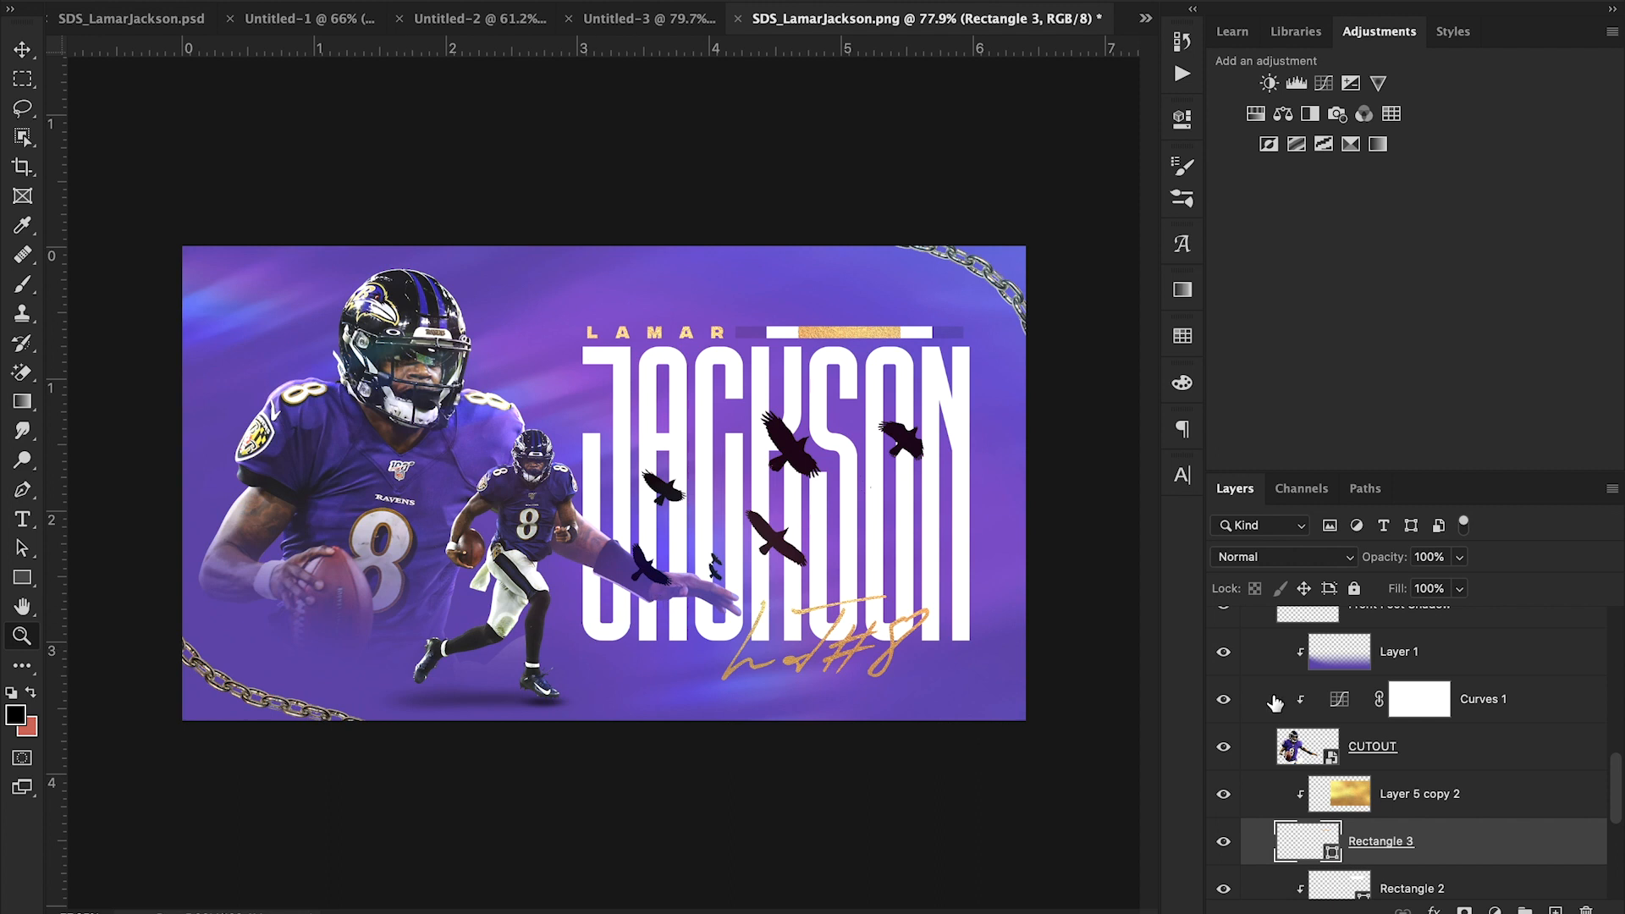
left_click(1327, 668)
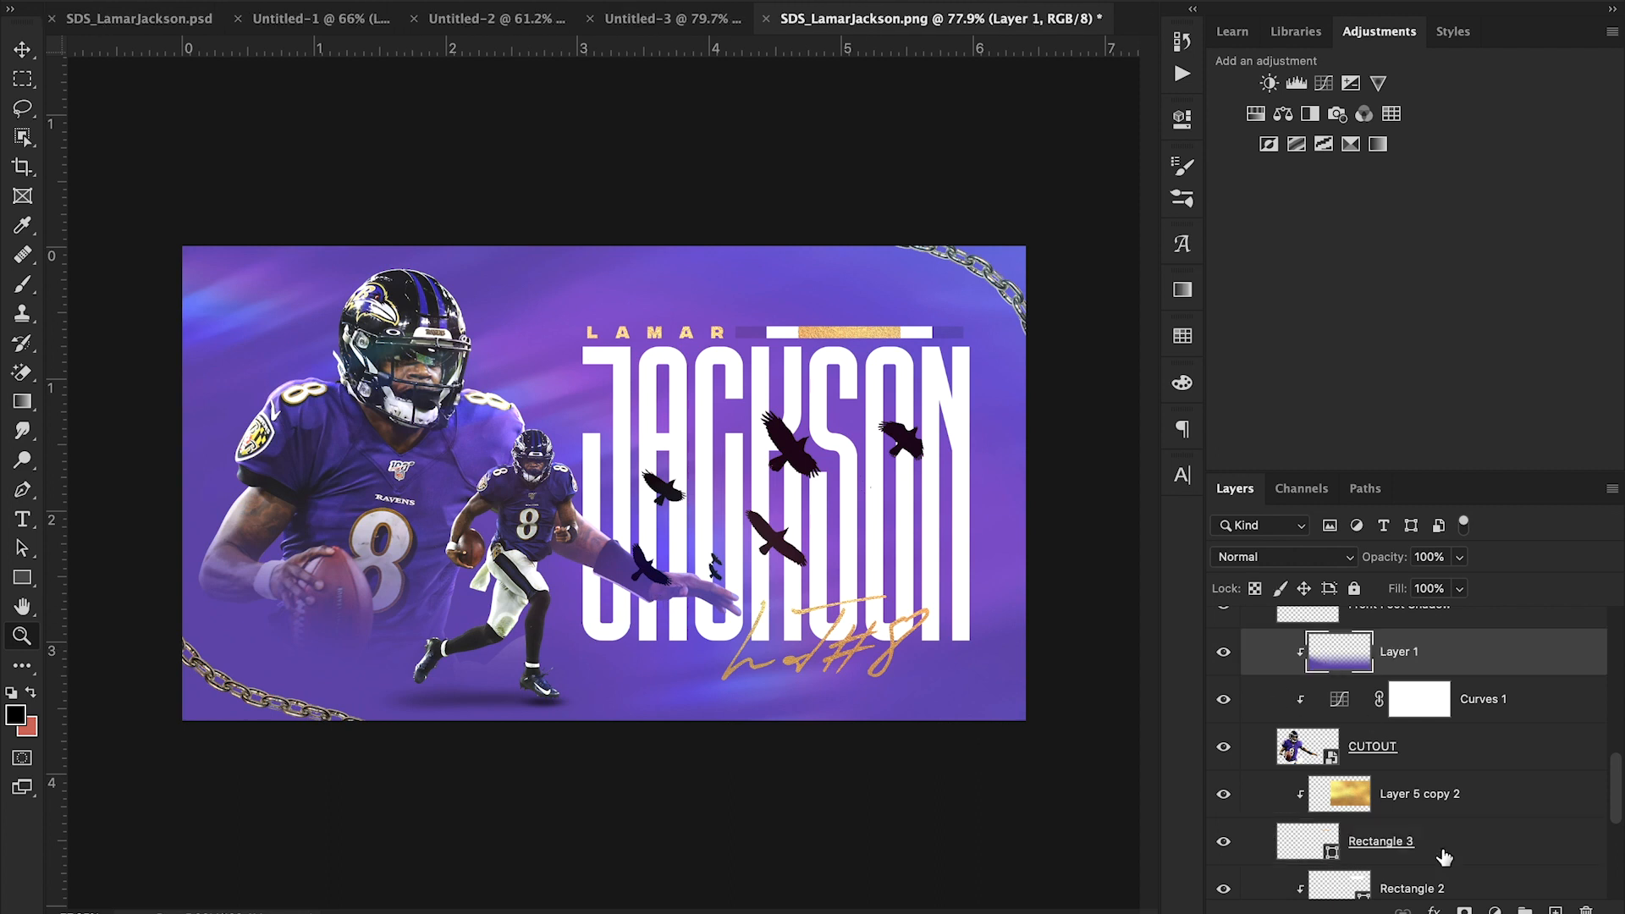
left_click(1465, 909)
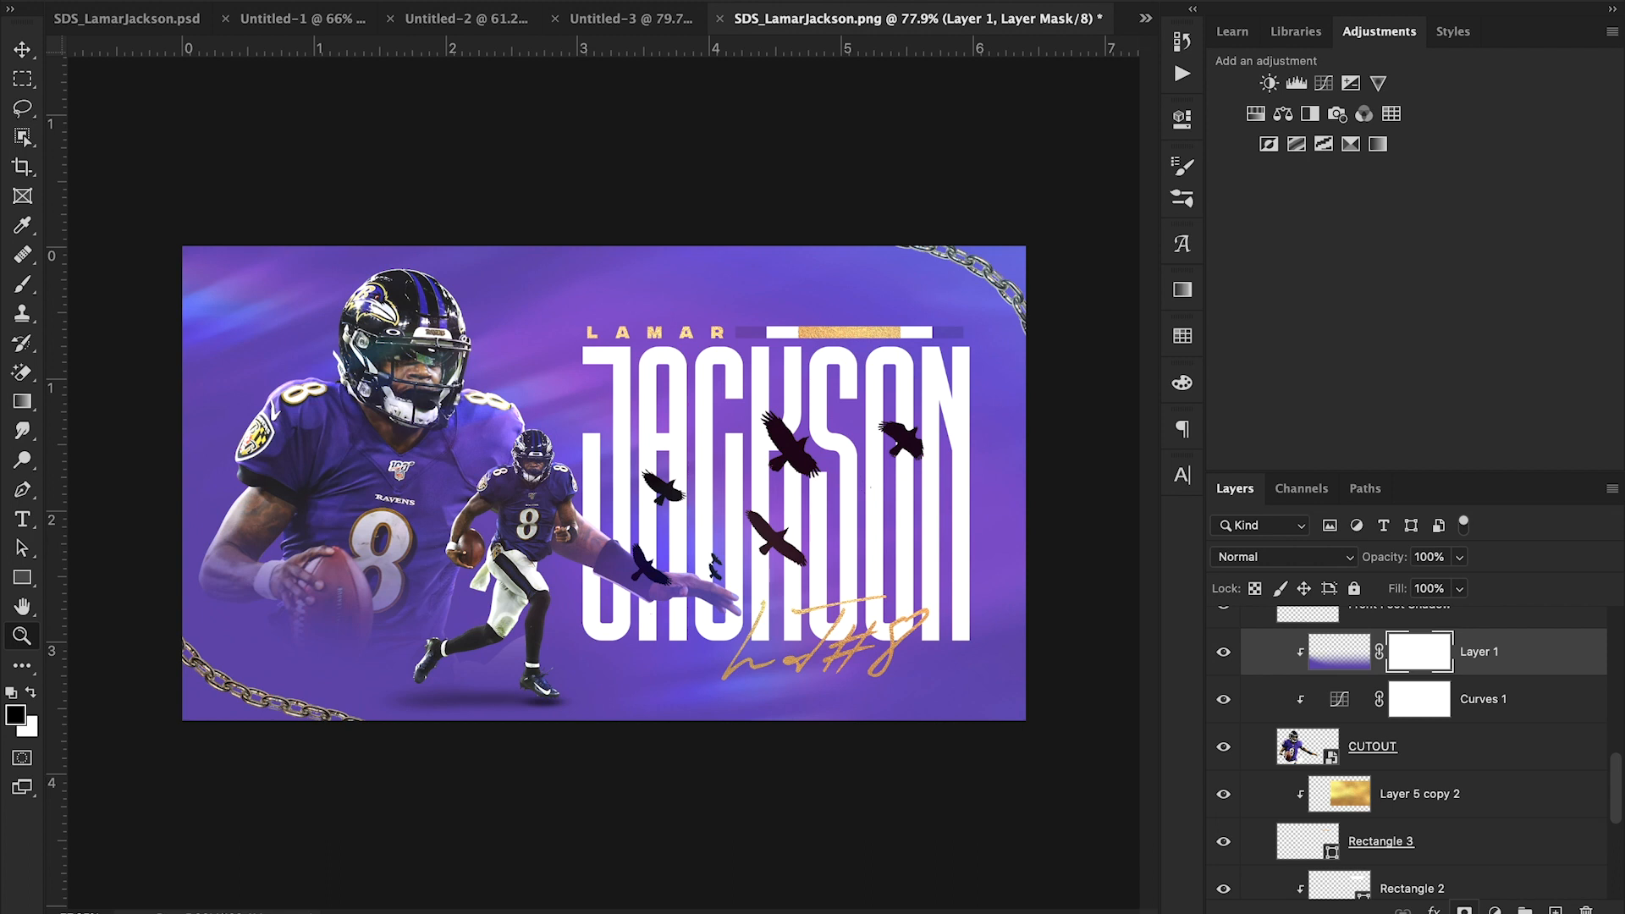
key("b")
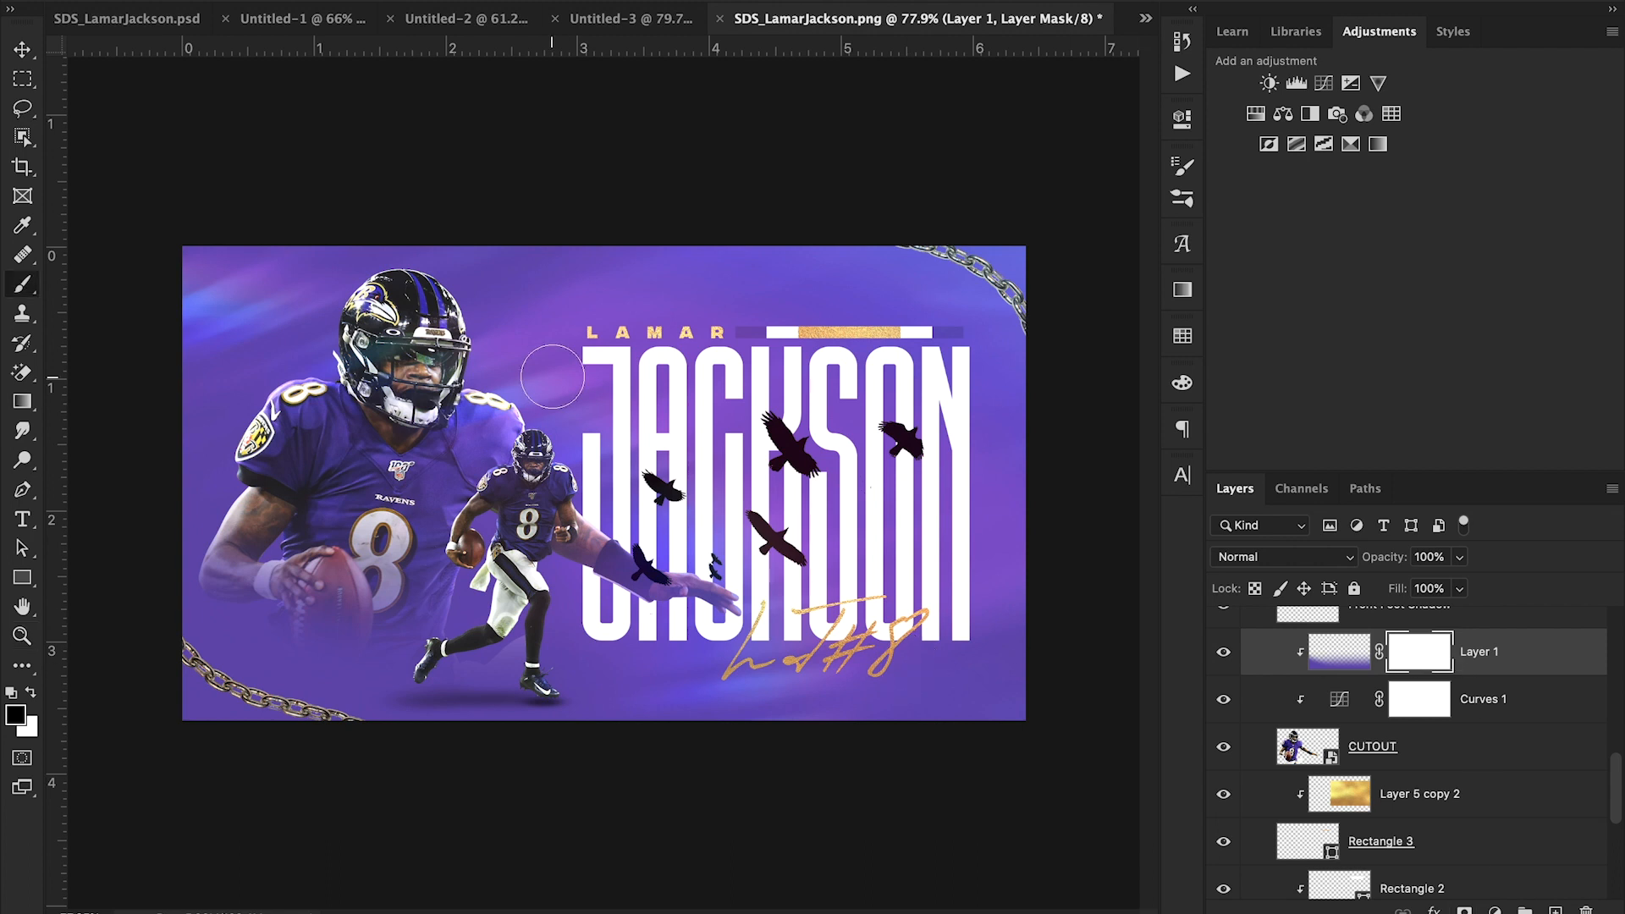
left_click(171, 1)
left_click(161, 232)
left_click(593, 2)
left_click(593, 10)
left_click(721, 611)
mouse_move(615, 565)
left_mouse_down()
mouse_move(684, 594)
mouse_move(666, 583)
left_mouse_up()
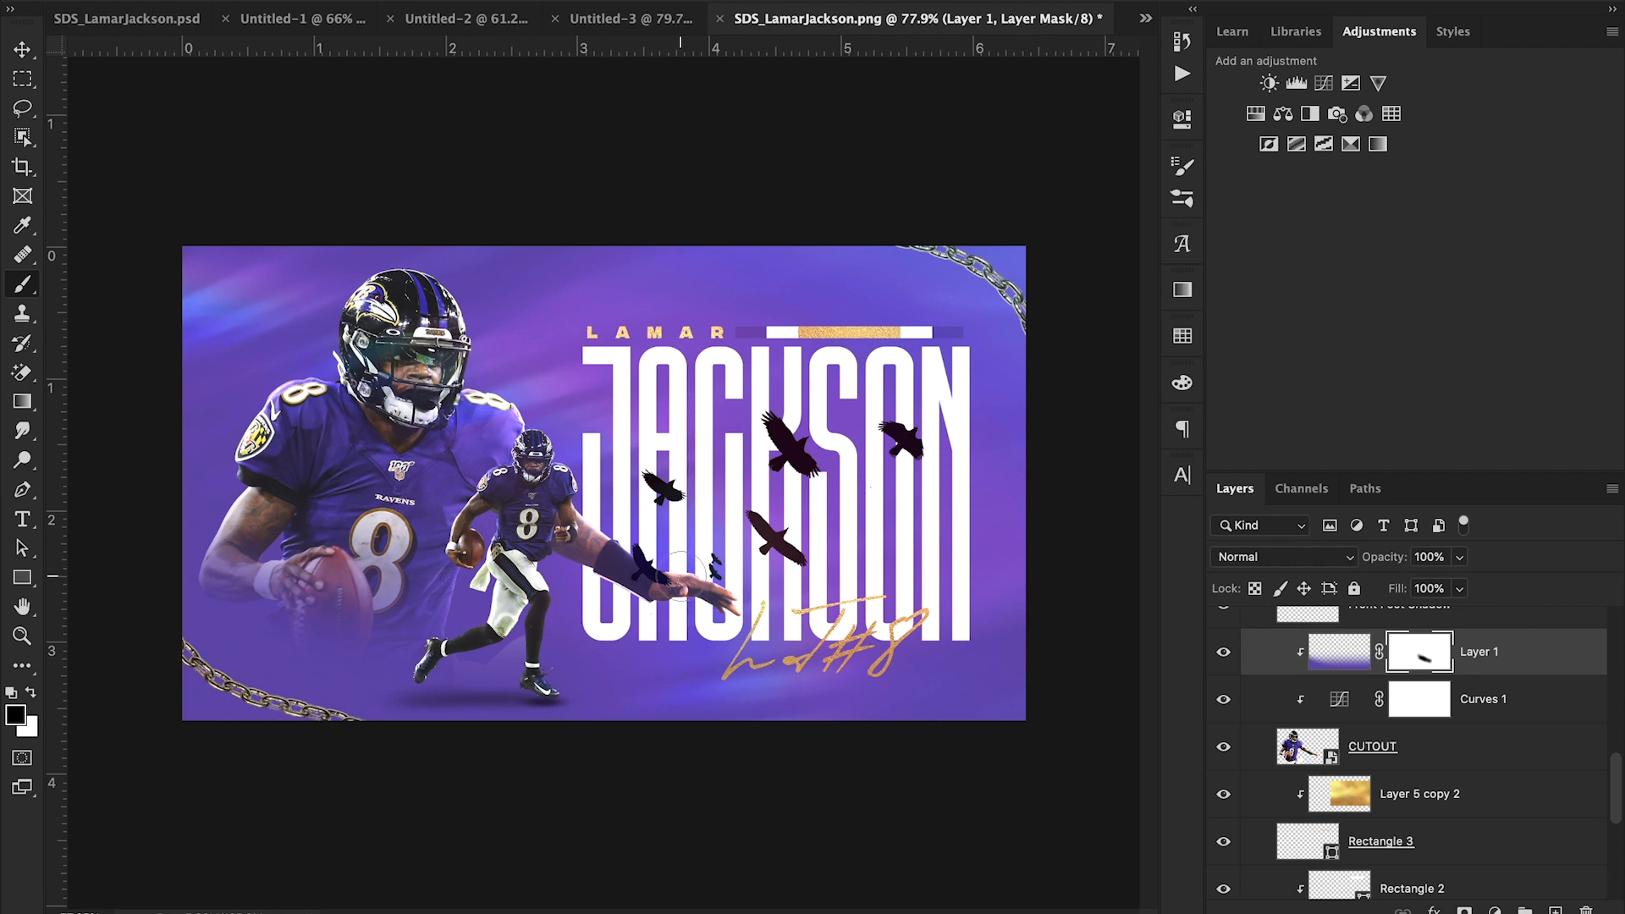
- Compare the recreated composition in Group 1 with the original graphic on the Background layer
left_click(22, 49)
scroll(1419, 865, "up", 5)
left_click(1247, 621)
left_click(1223, 624)
left_click(1223, 625)
left_click(1223, 625)
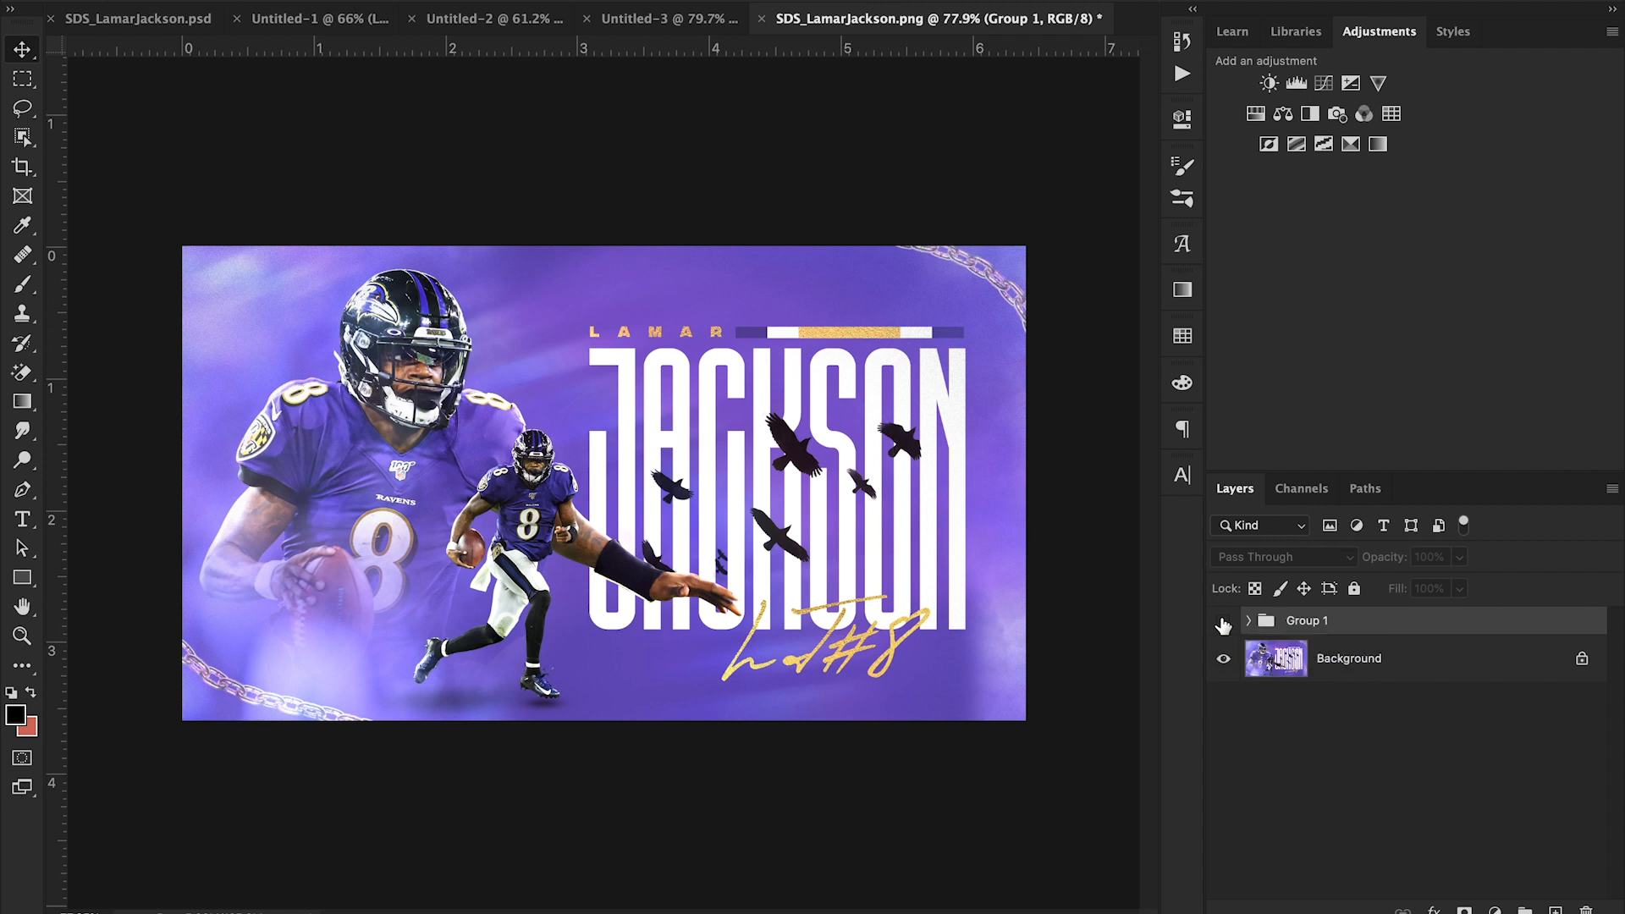
left_click(1223, 625)
left_click(1223, 624)
left_click(1251, 621)
left_click(1224, 623)
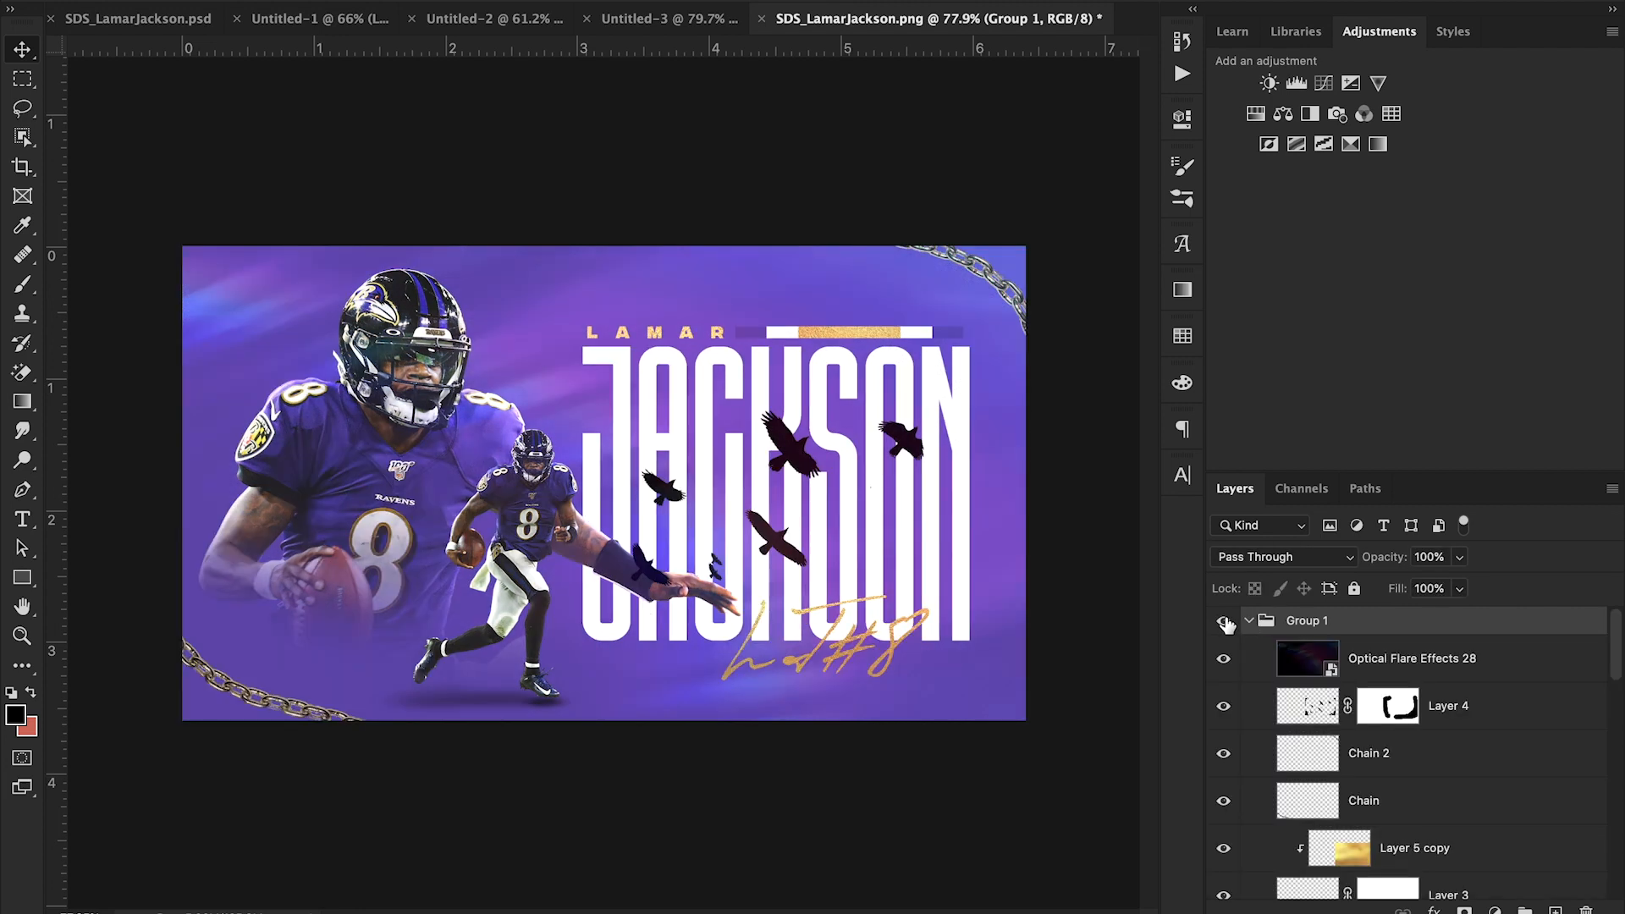
- Switch to SDS_LamarJackson.psd and examine how Layer 7, the masked stadium photo, affects the original graphic
left_click(667, 25)
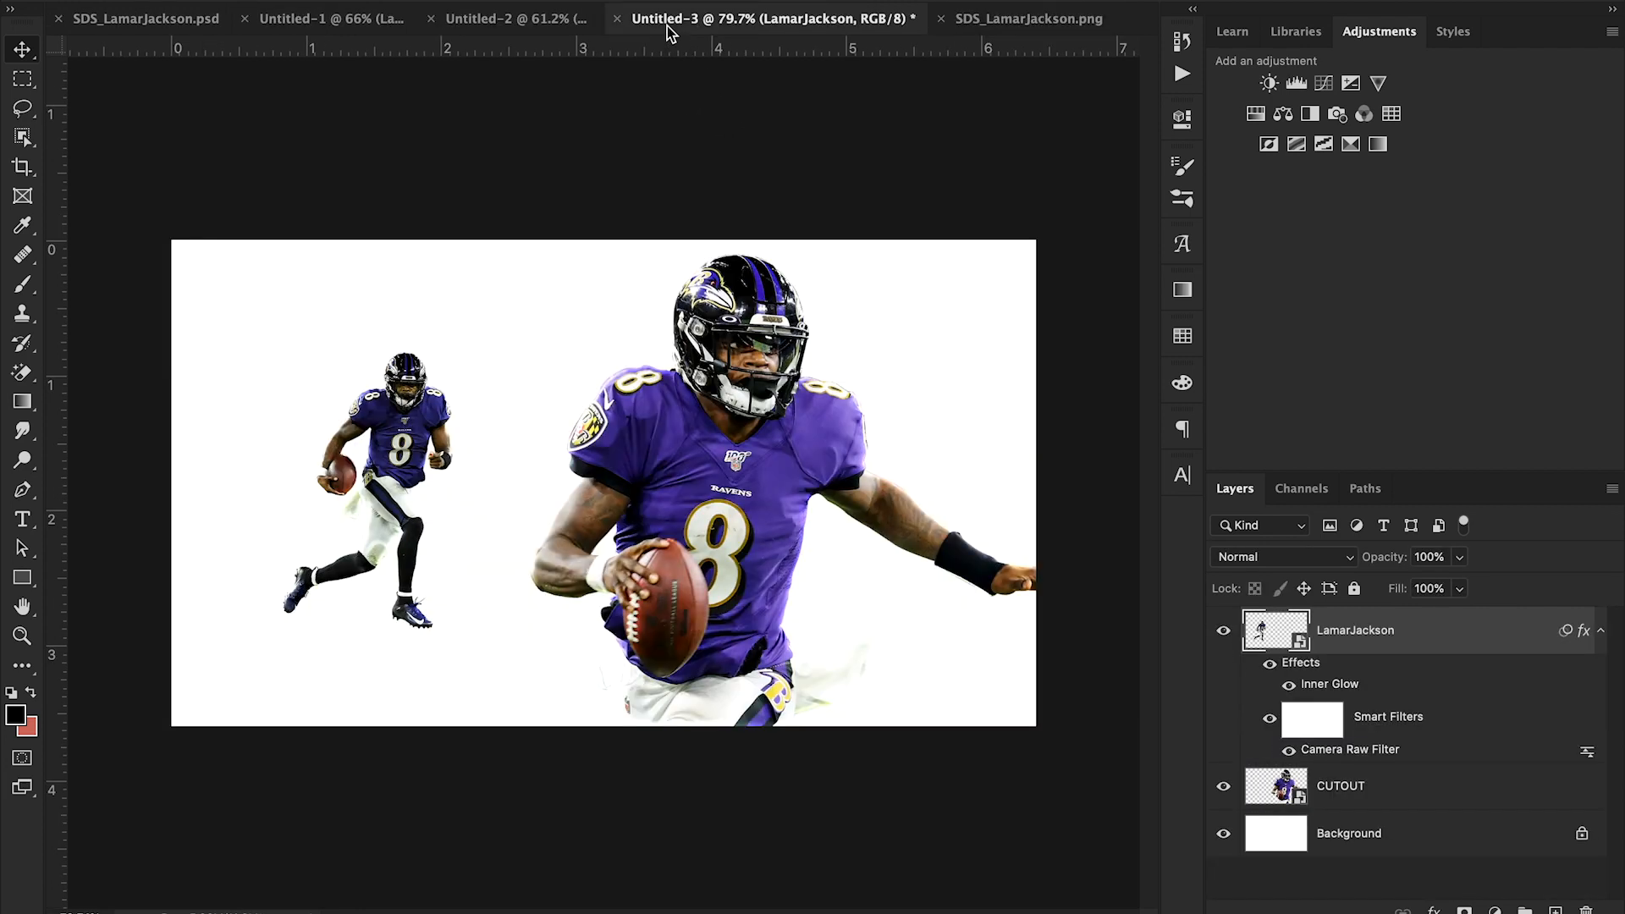
left_click(533, 25)
left_click(347, 20)
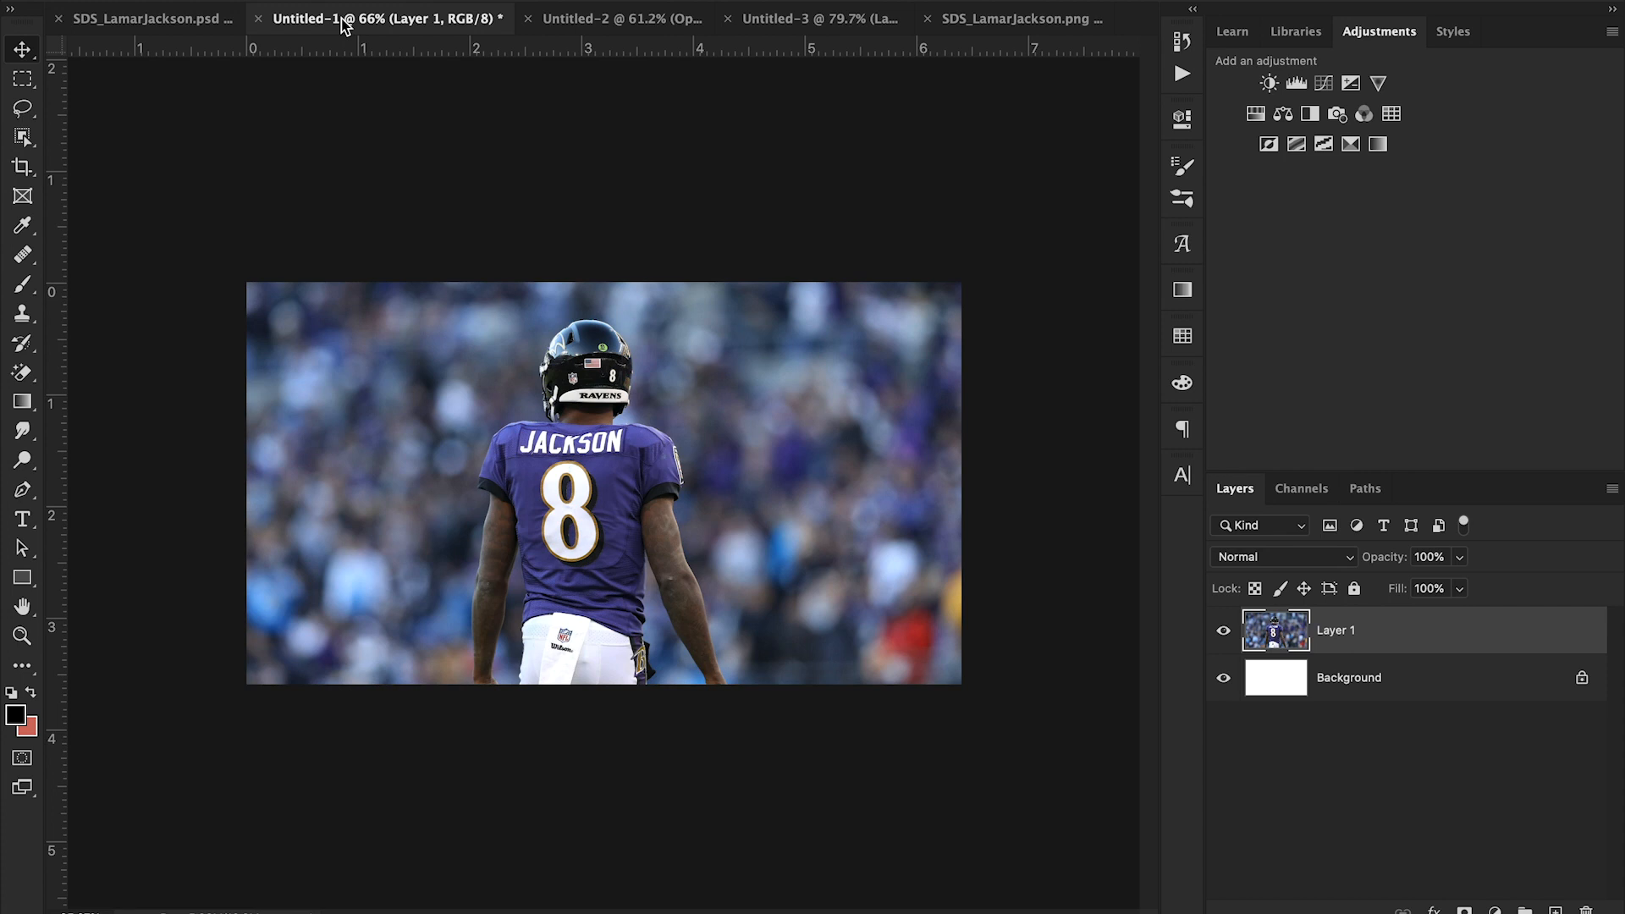
left_click(135, 22)
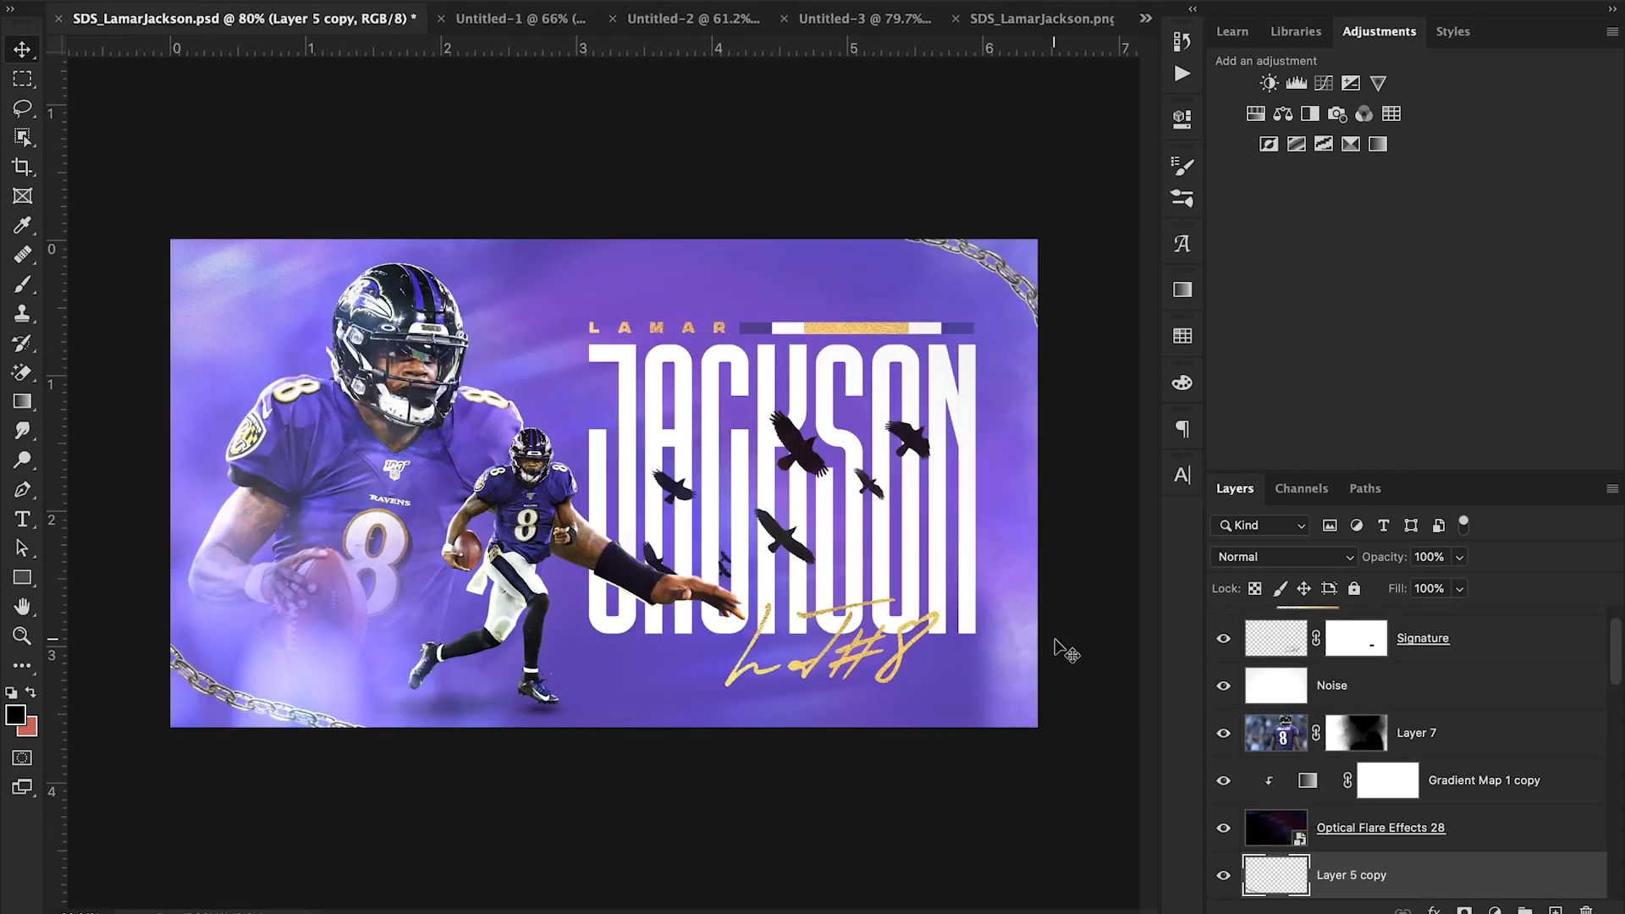
left_click(1223, 736)
left_click(1222, 737)
left_click(1223, 735)
left_click(1223, 735)
left_click(1223, 735)
left_click(1224, 735)
left_click(1229, 739)
left_click(1226, 738)
- Copy Layer 7 with its mask into SDS_LamarJackson.png, above Optical Flare Effects 28 in Group 1
left_click(1227, 738)
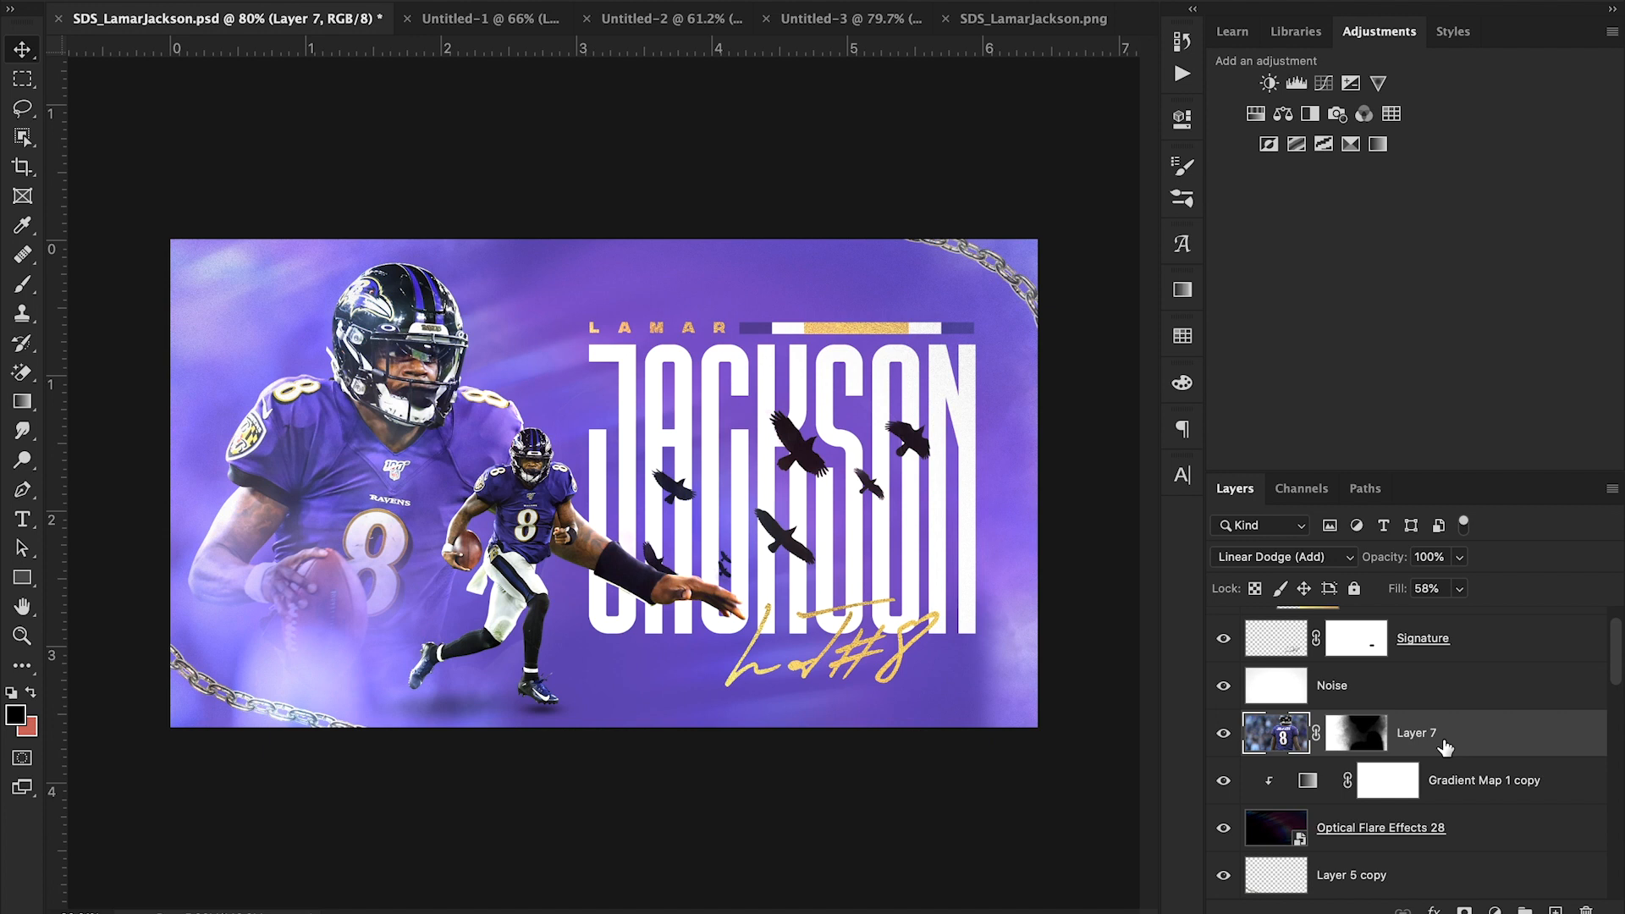
left_click_drag(1039, 107, 763, 565)
mouse_move(907, 579)
left_mouse_down()
mouse_move(892, 578)
mouse_move(907, 577)
left_mouse_up()
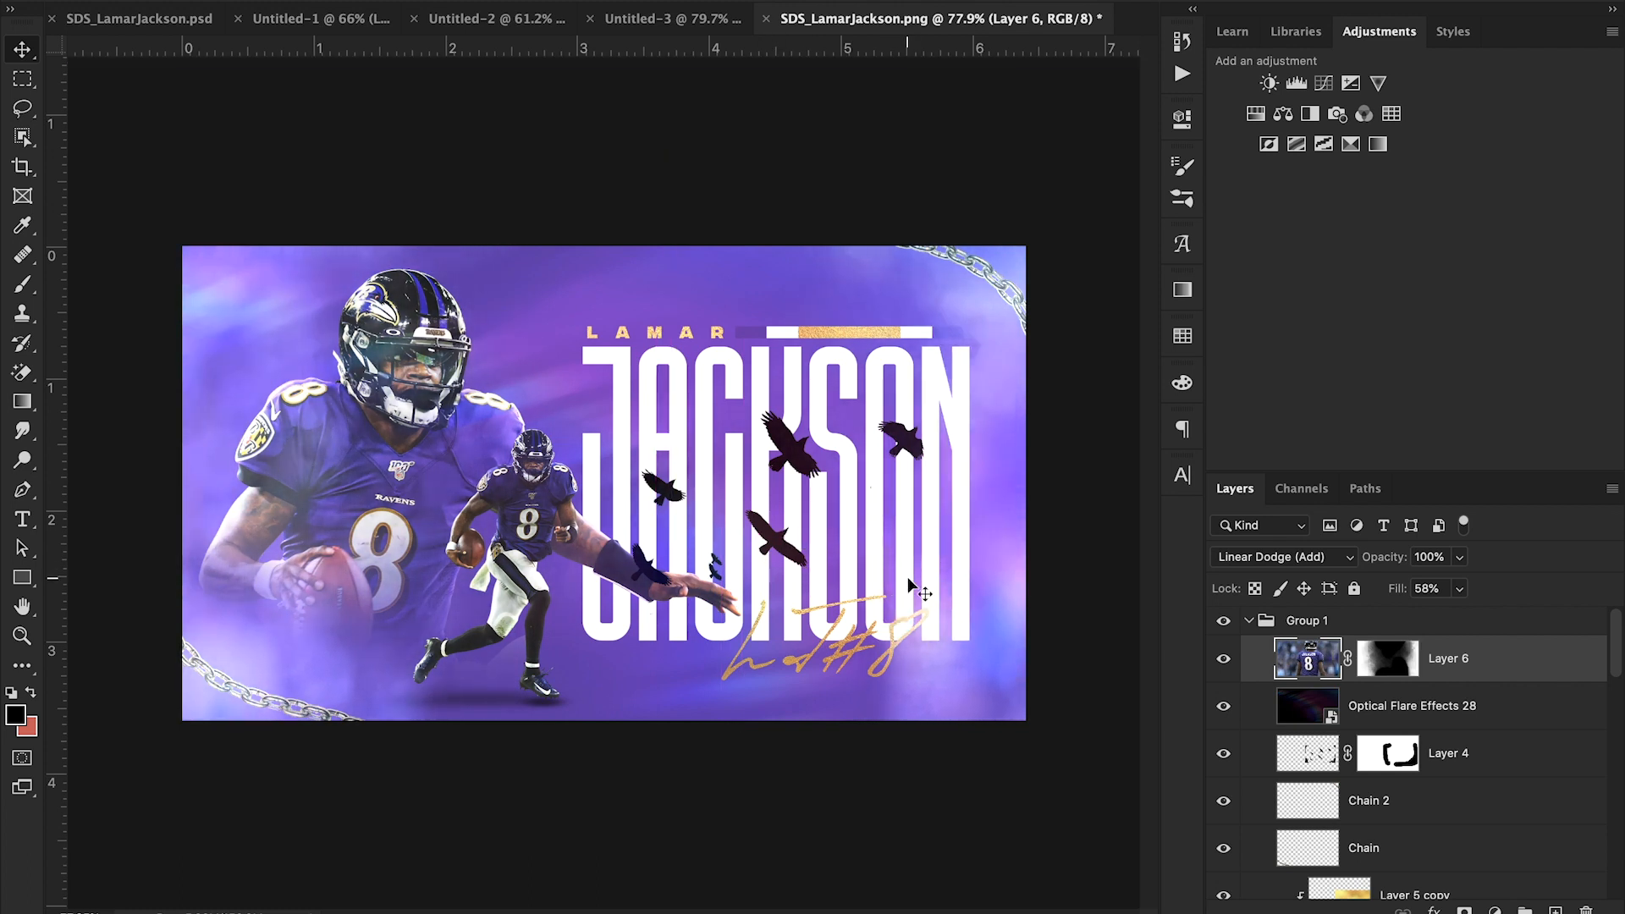
- Set Layer 6 to Normal blend mode with 100% fill and delete its layer mask
left_click(1364, 669)
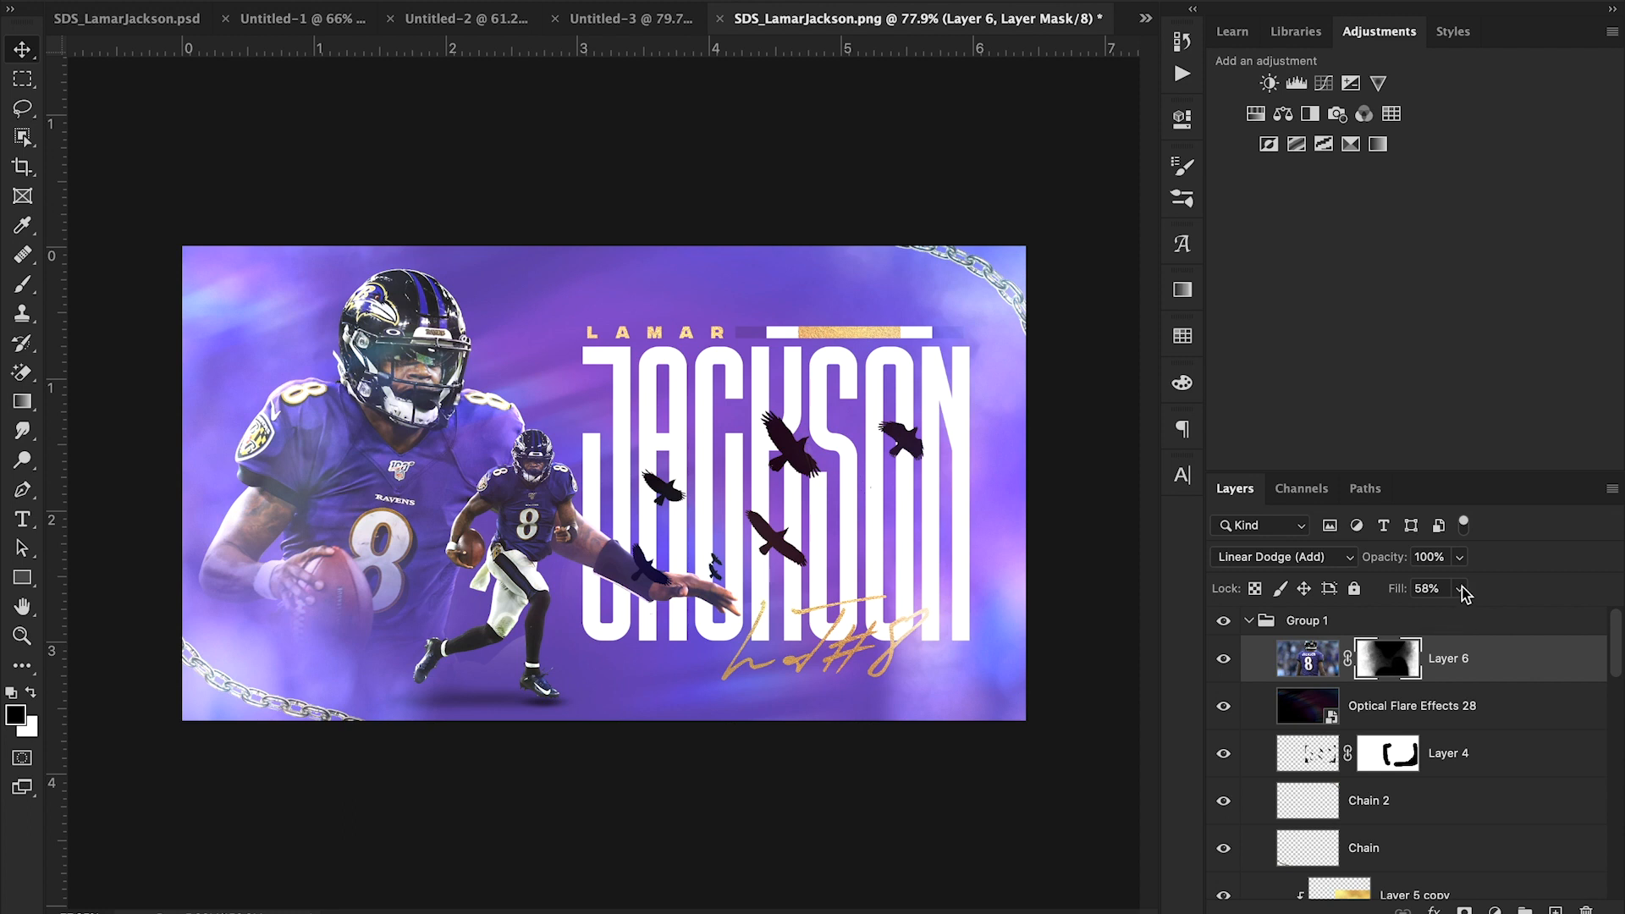
left_click(1336, 560)
left_click(1277, 357)
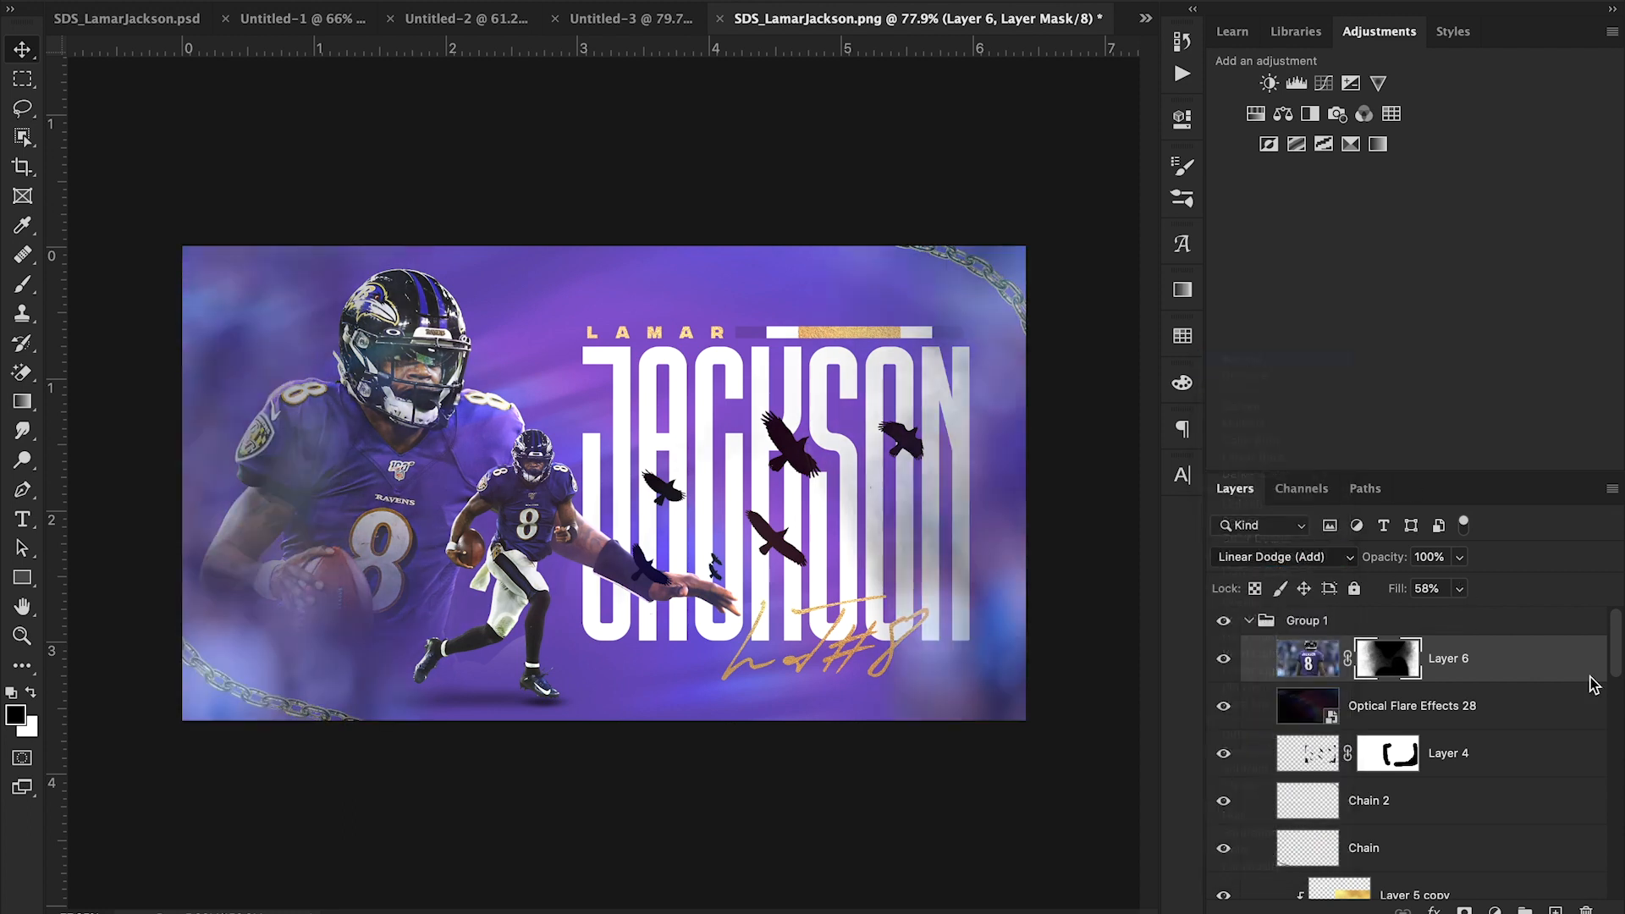
left_click(1459, 589)
left_click_drag(1459, 618, 1542, 621)
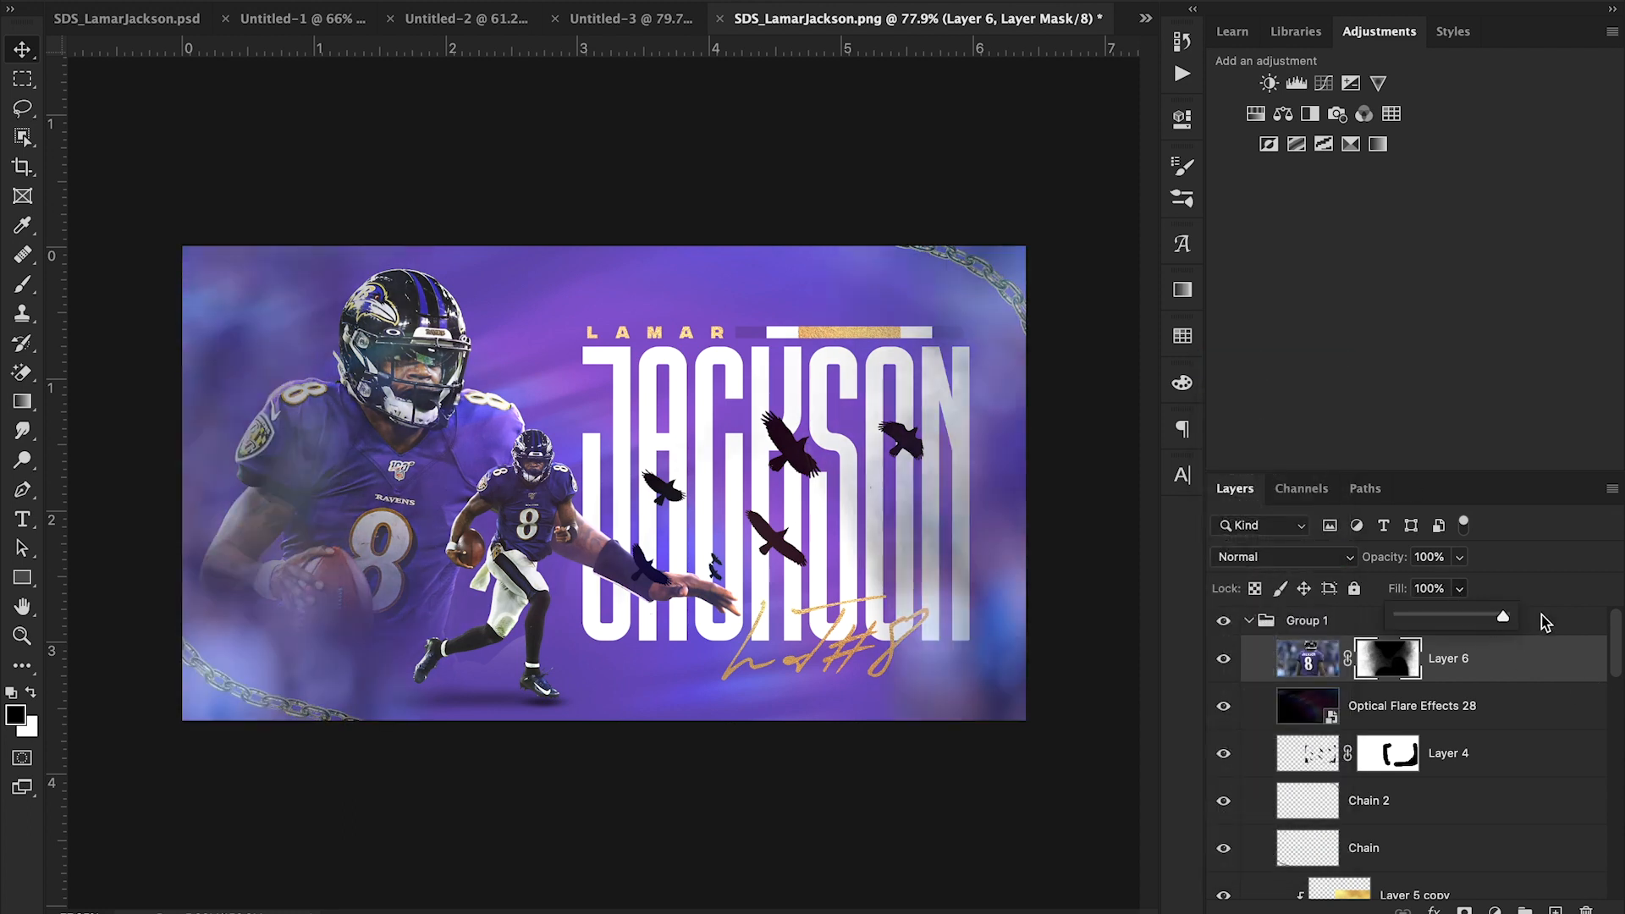
left_click(1308, 660)
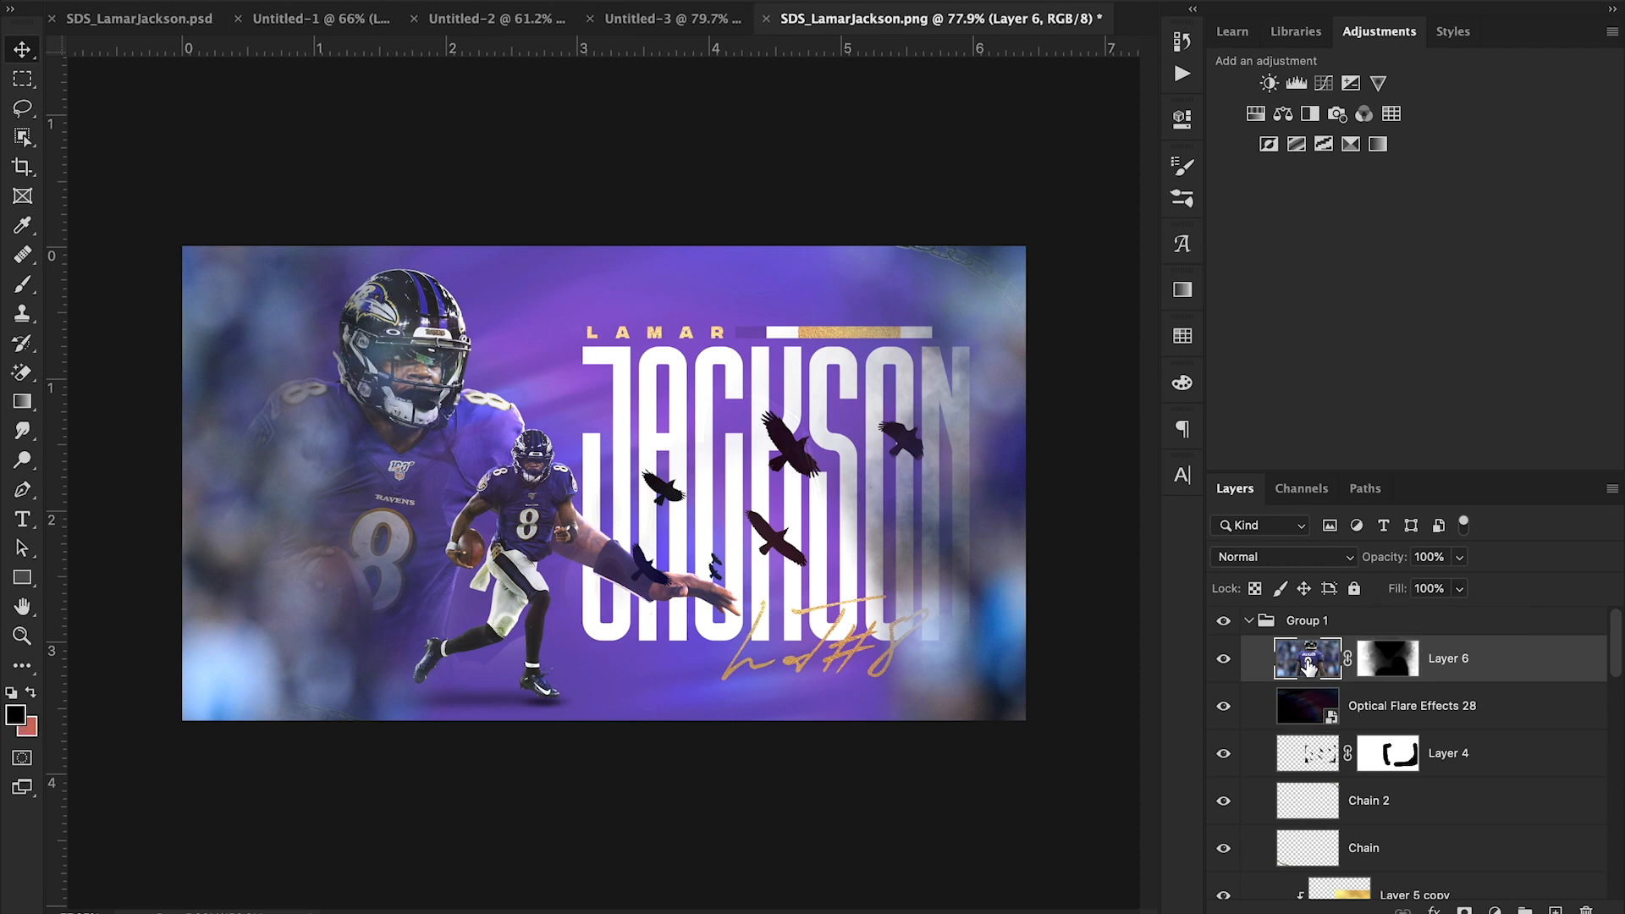
left_click(1401, 667)
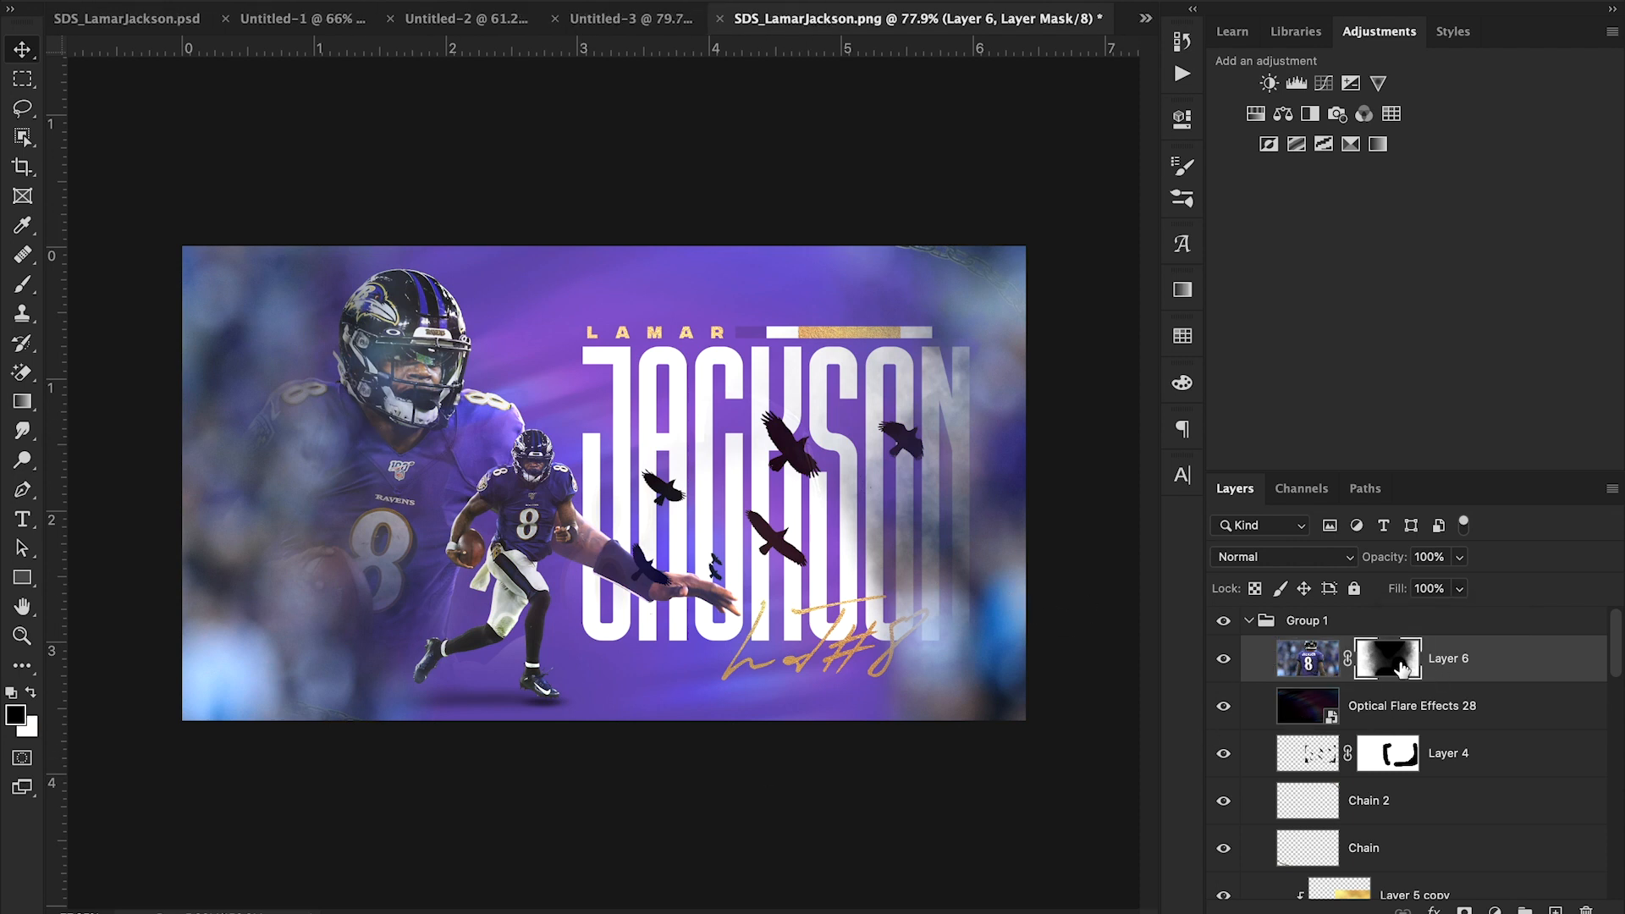
right_click(1401, 667)
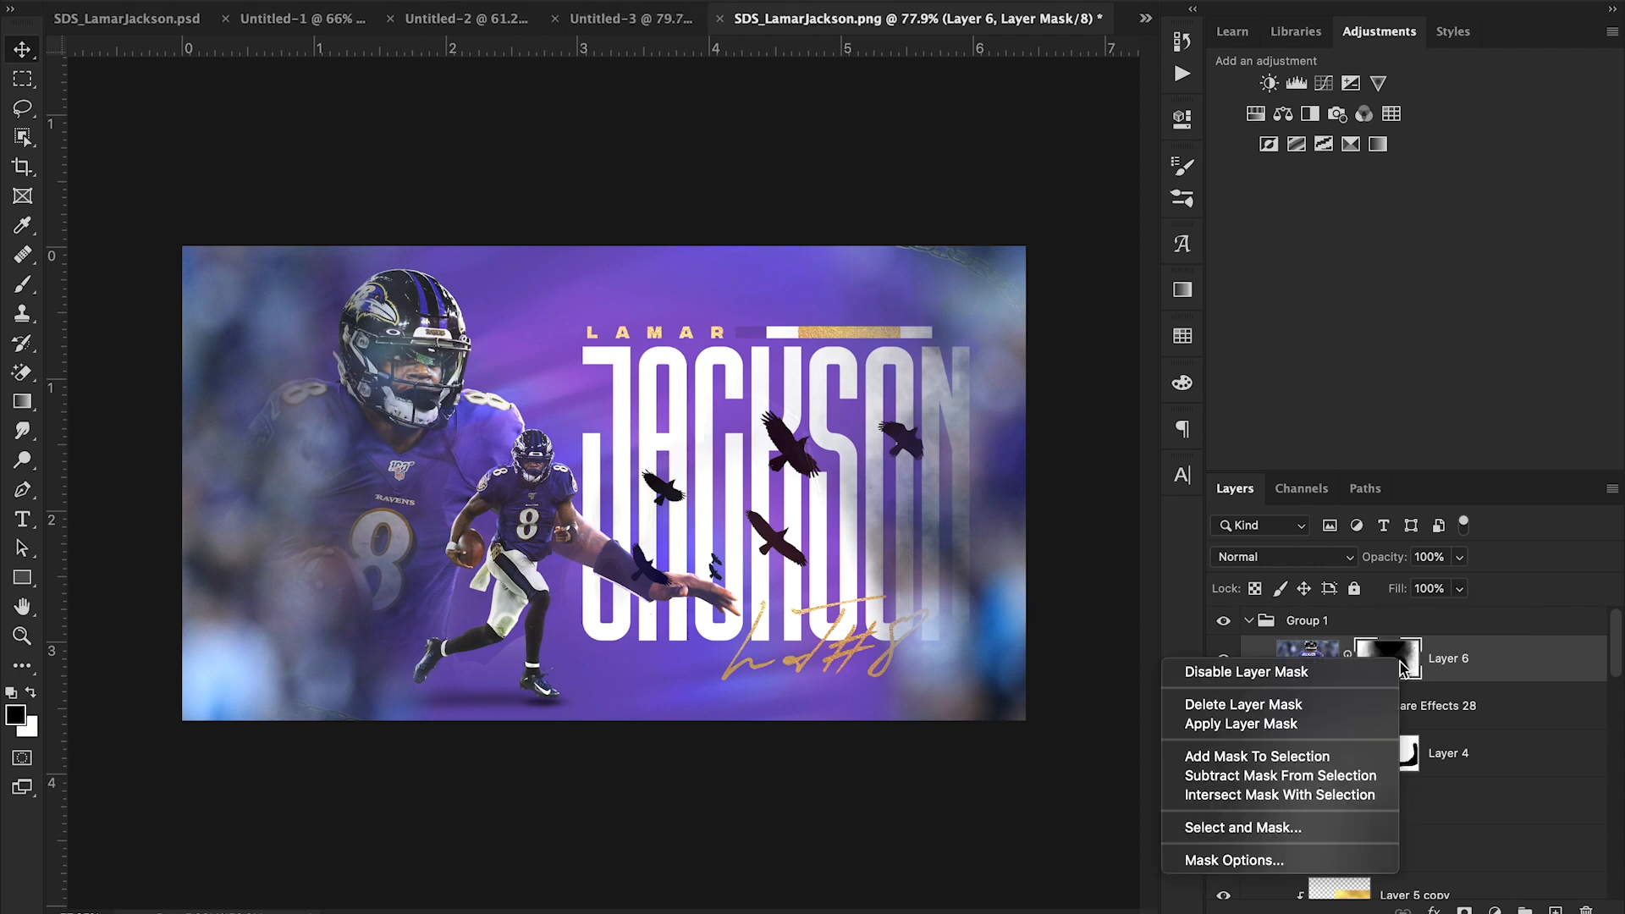
left_click(1324, 705)
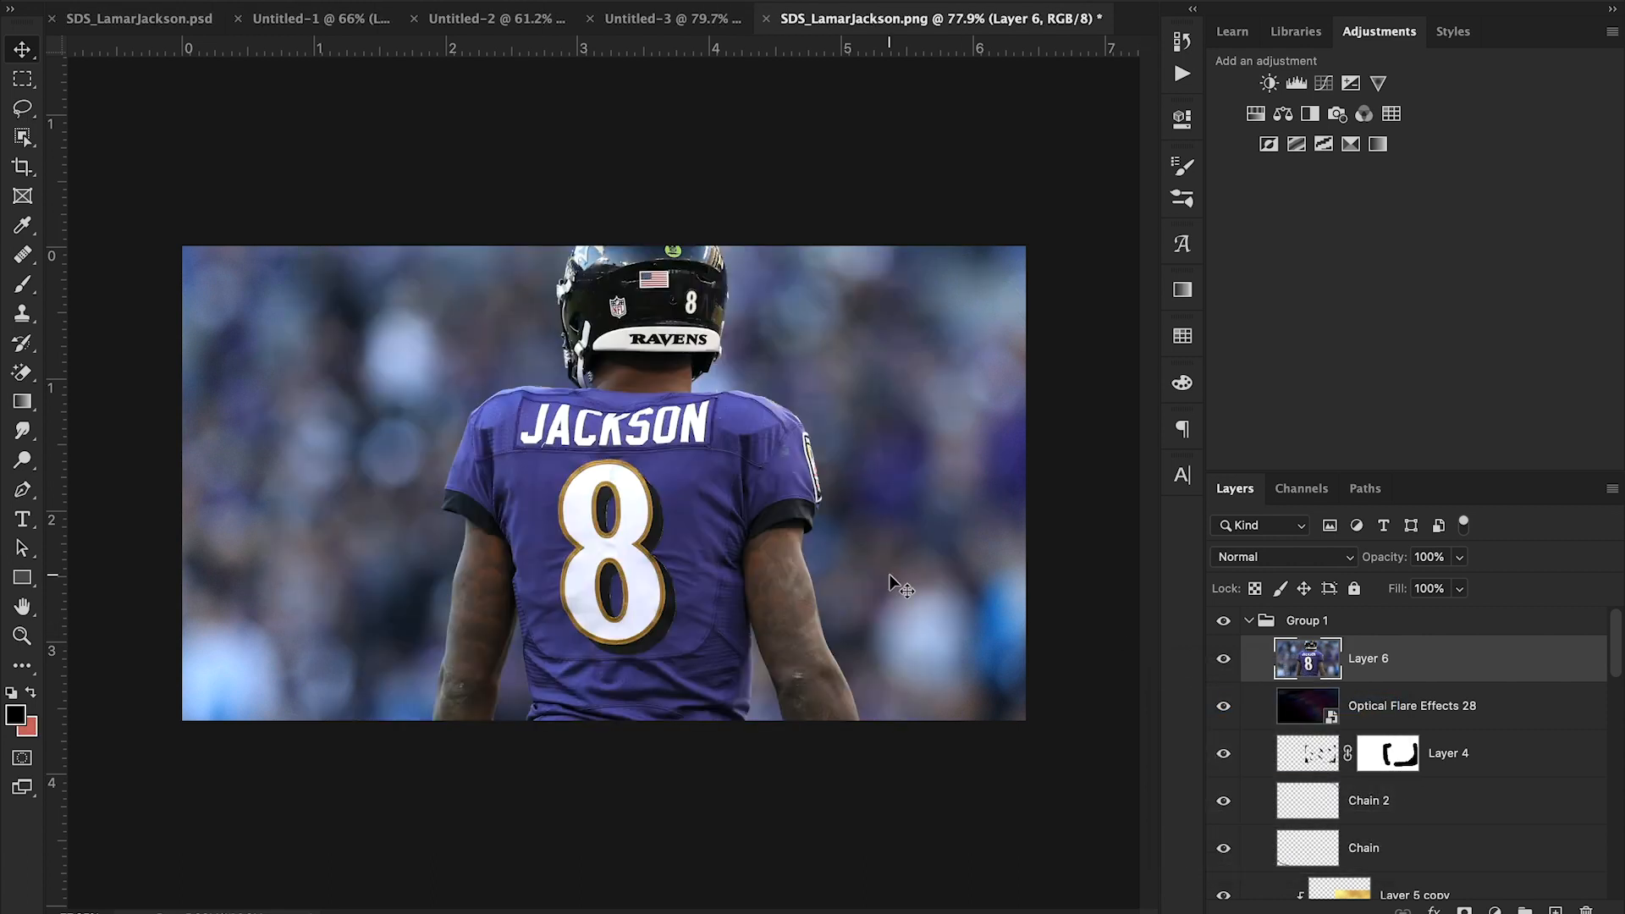
- Undo the deletion of Layer 6's mask and set the layer to 58% fill with Linear Dodge (Add) blending
key("super+z")
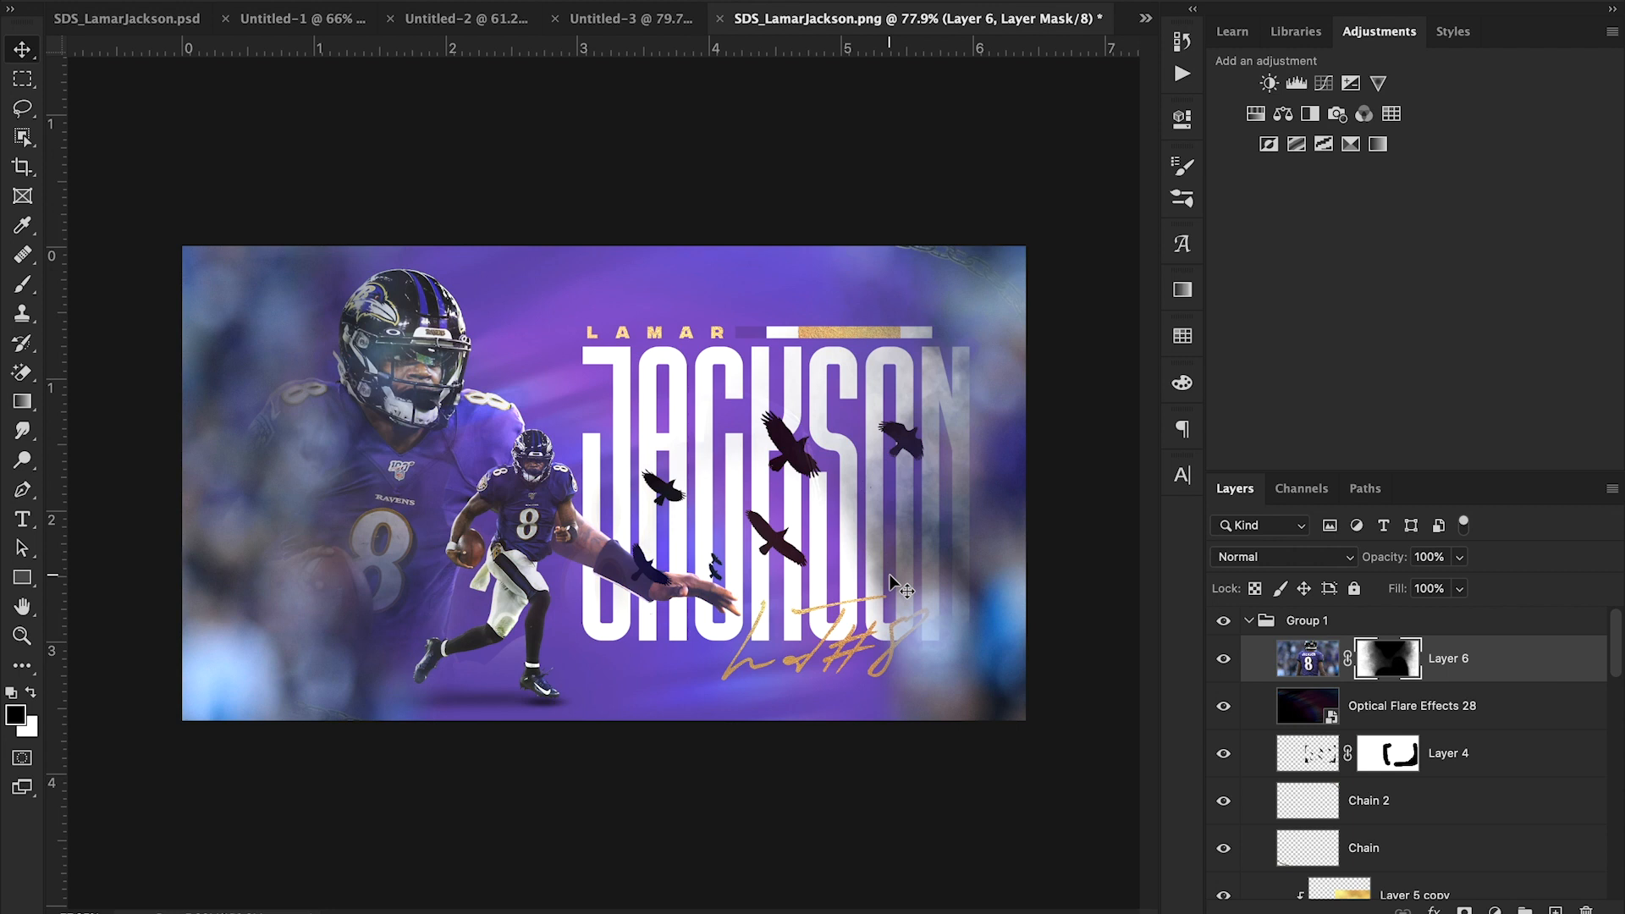
key("shift+5")
key("shift+8")
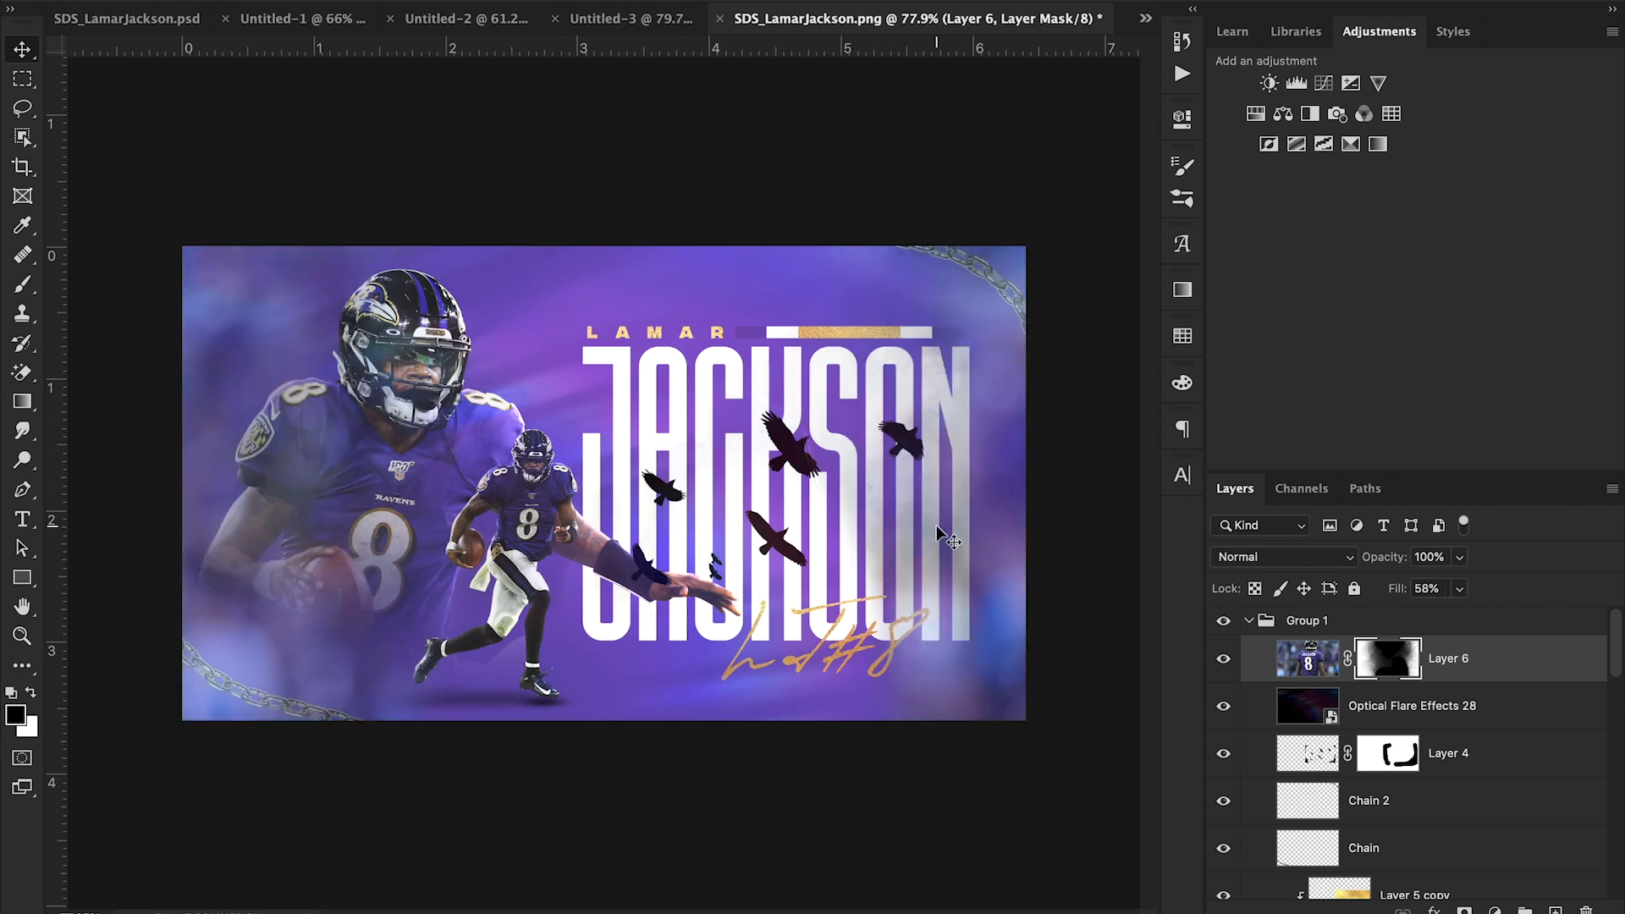
key("alt+shift+w")
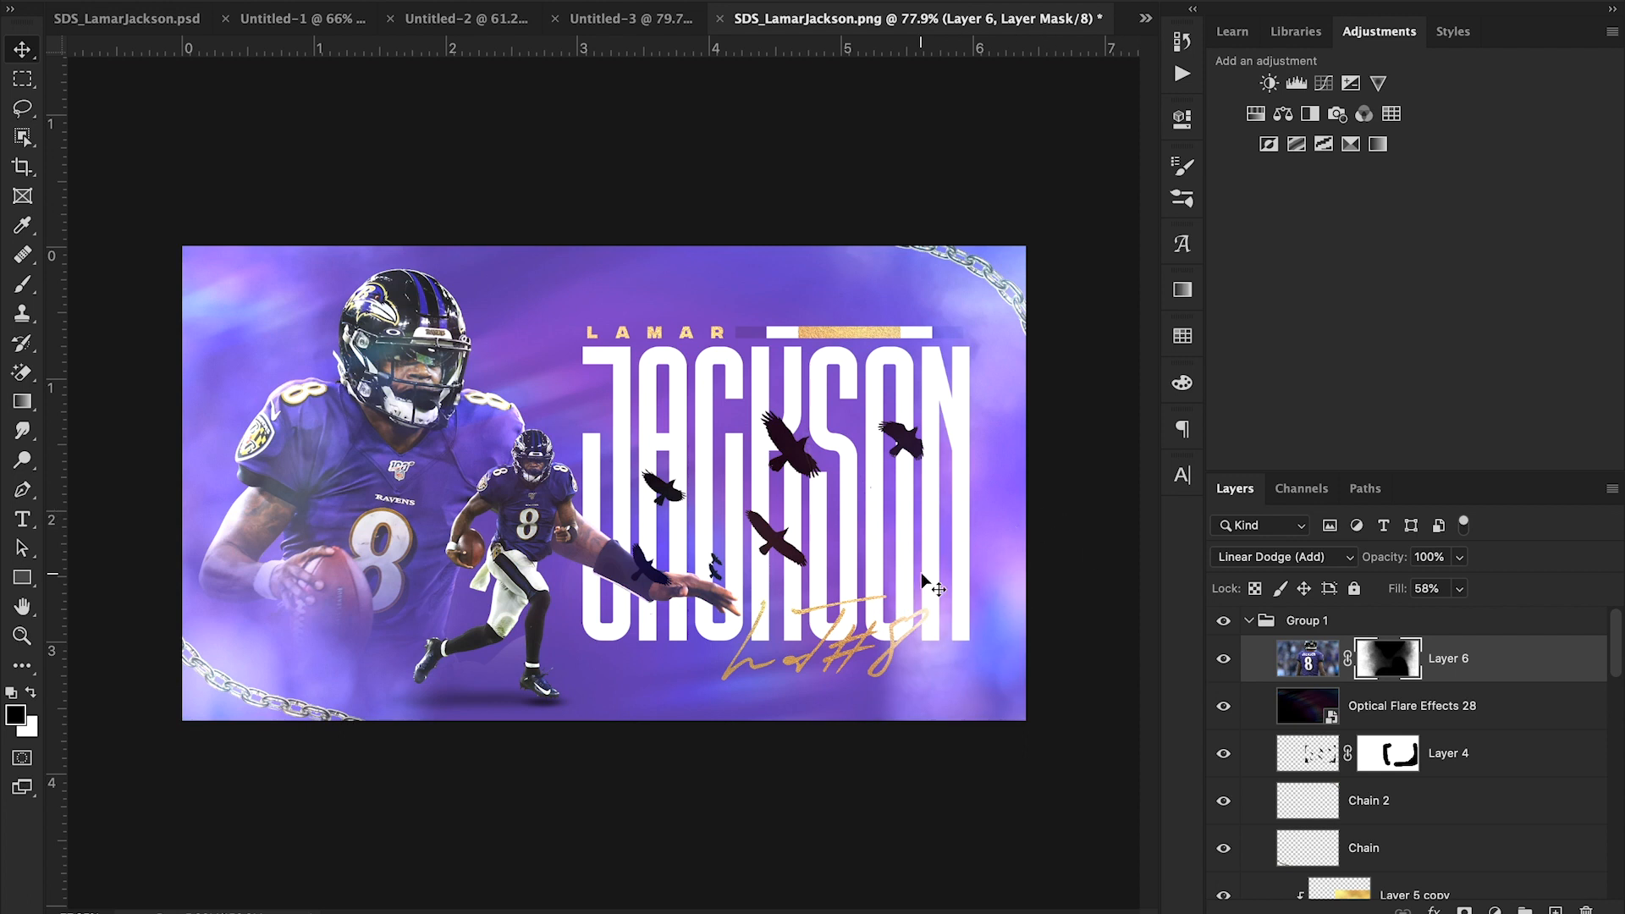
left_click_drag(921, 572, 909, 572)
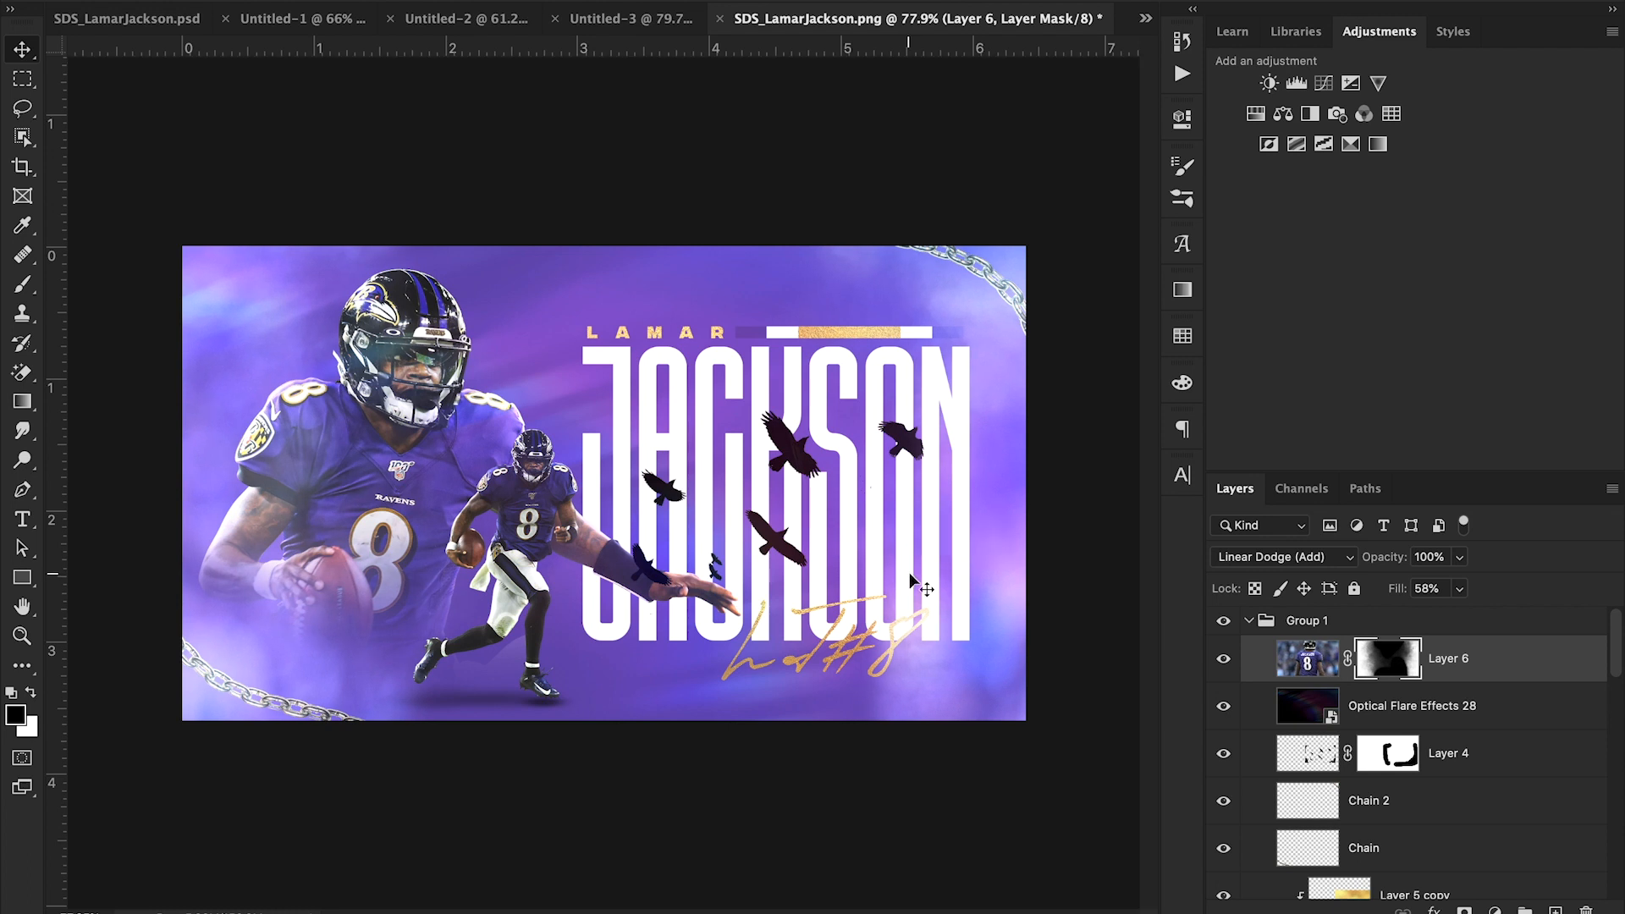
- Collapse Group 1 and compare the recreation, including the stadium photo overlay, with the original graphic beneath
left_click(1249, 622)
left_click(1223, 622)
left_click(1223, 622)
left_click(1224, 623)
left_click(1224, 624)
left_click(1225, 624)
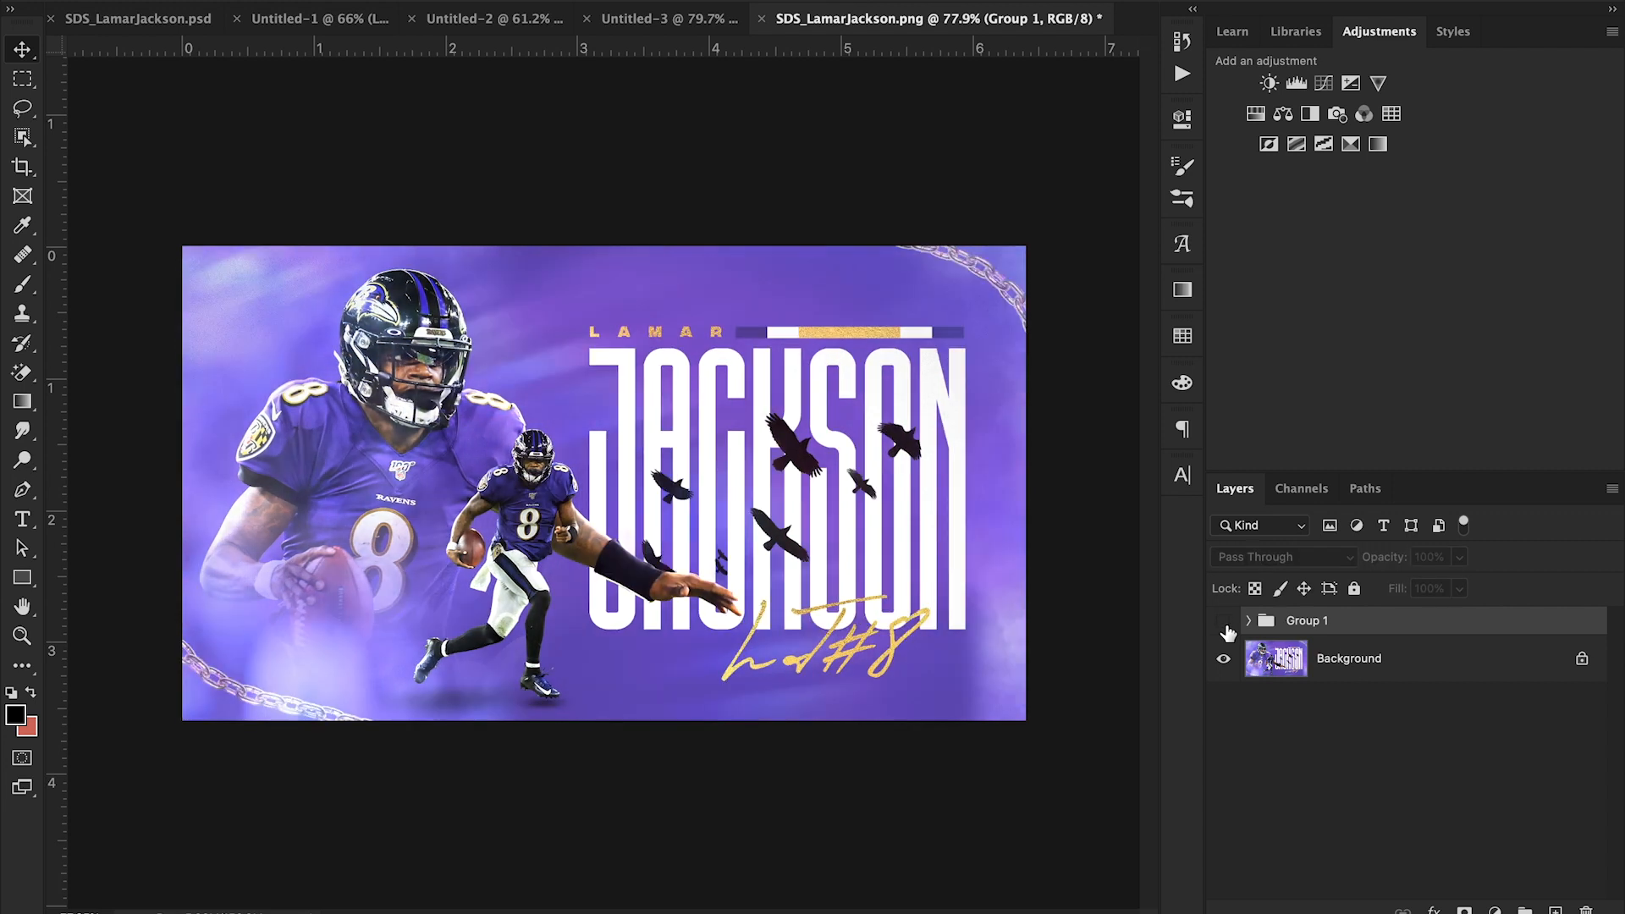
left_click(1224, 624)
left_click(1224, 624)
left_click(1224, 624)
left_click(1224, 624)
left_click(1224, 624)
left_click(1224, 623)
left_click(1225, 625)
left_click(1225, 624)
left_click(1221, 624)
- Duplicate Group 1, hide the original group and convert the duplicate to a smart object
left_click_drag(1359, 630, 1360, 610)
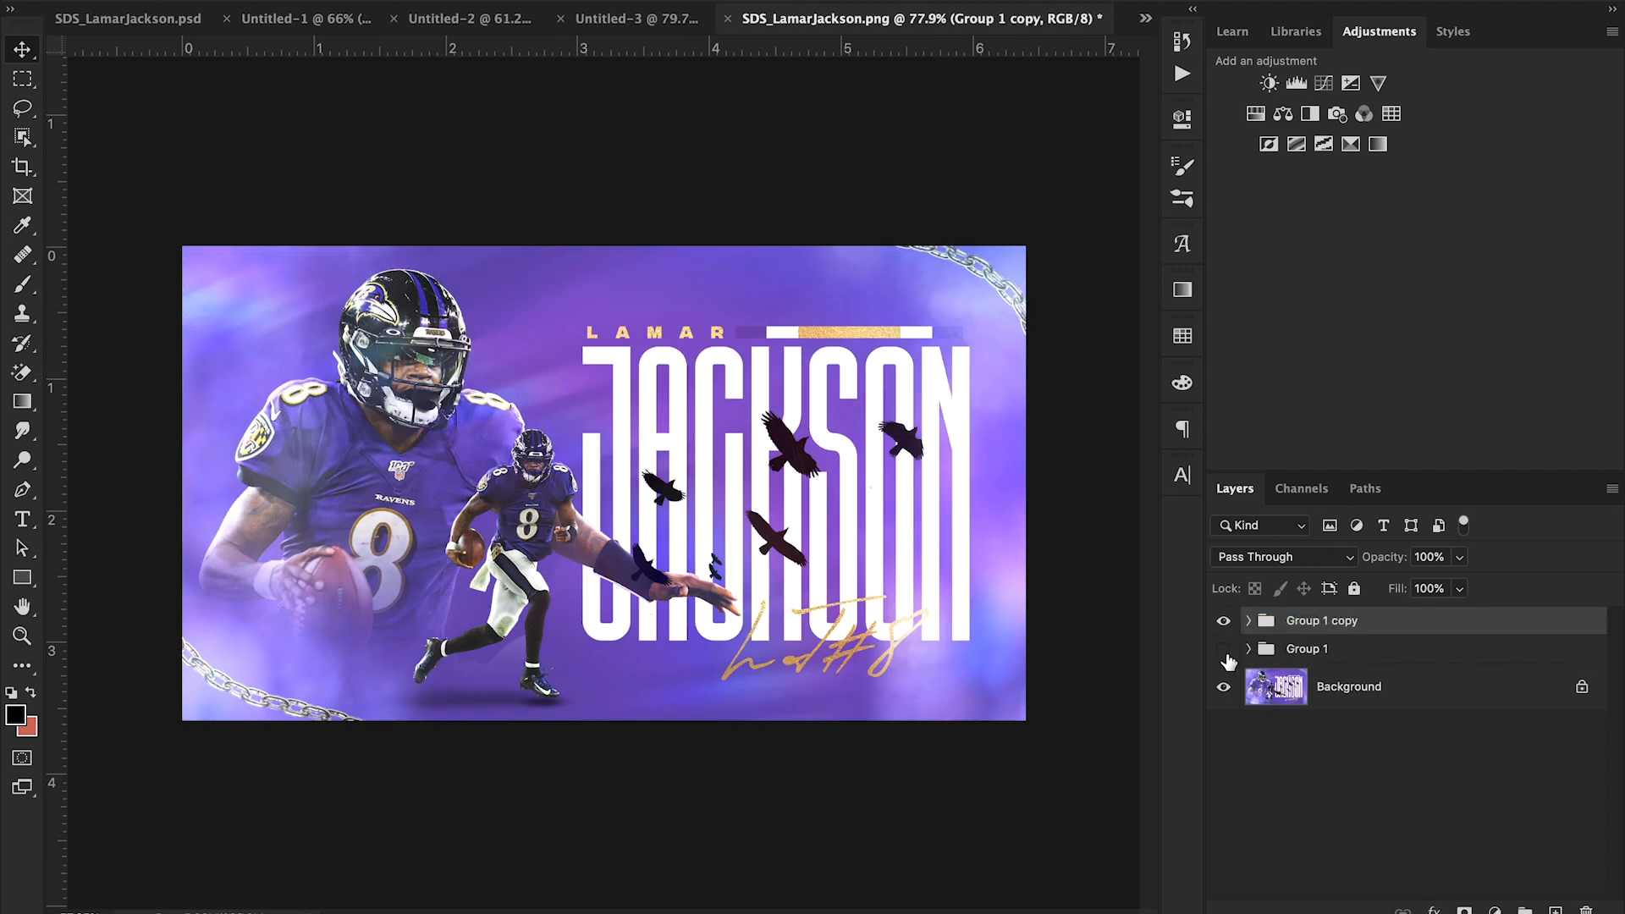
right_click(1424, 637)
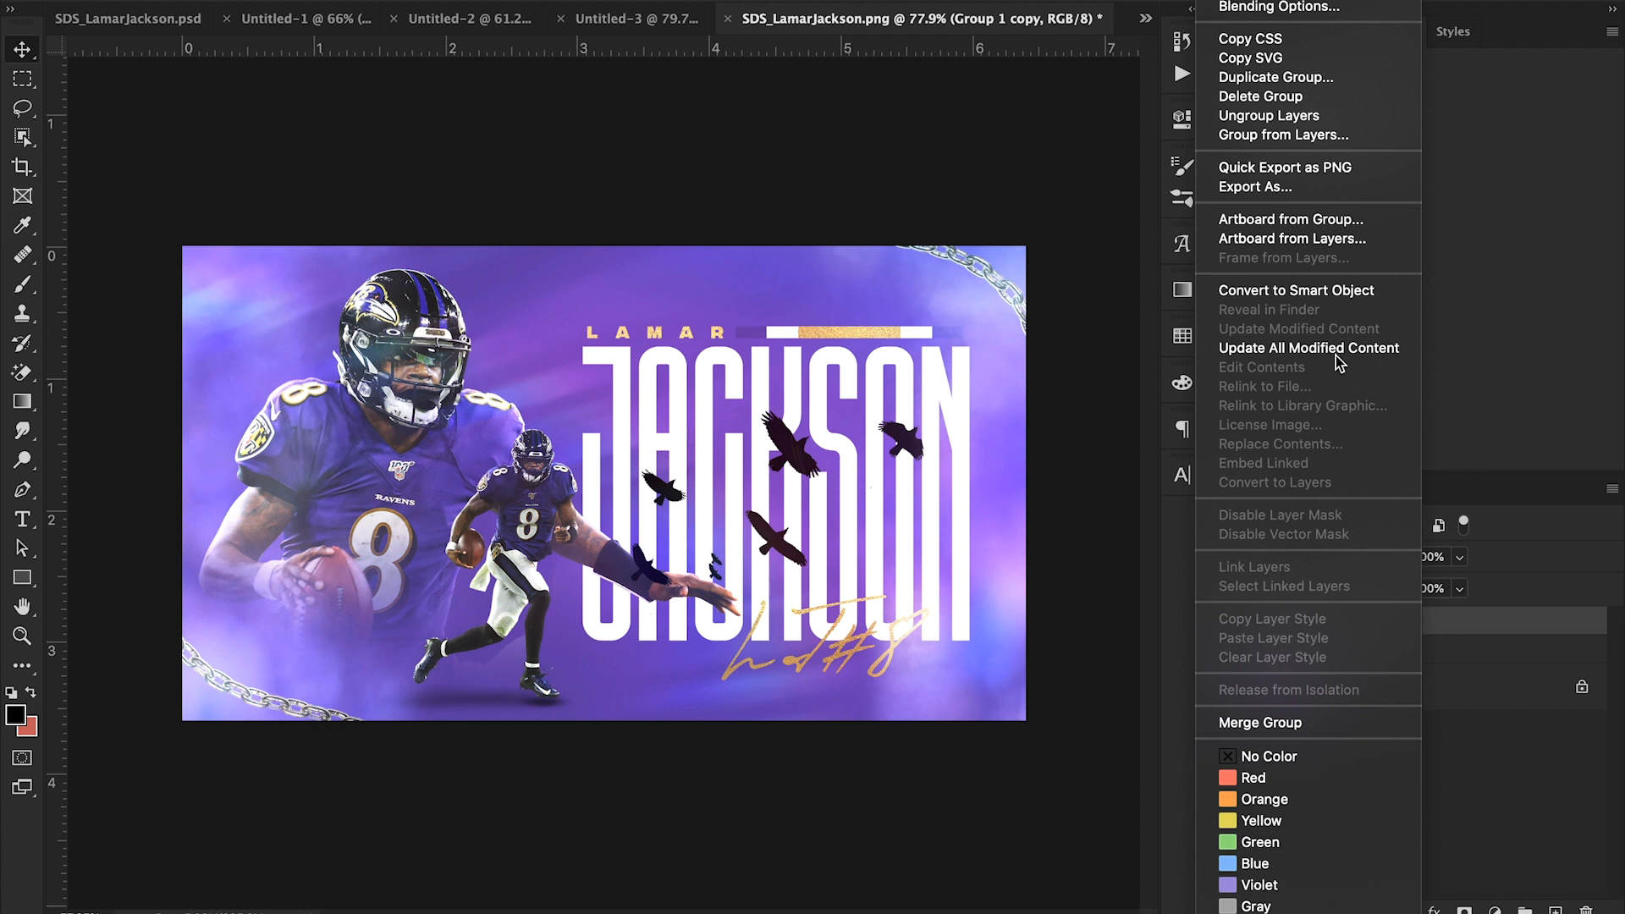
left_click(1339, 292)
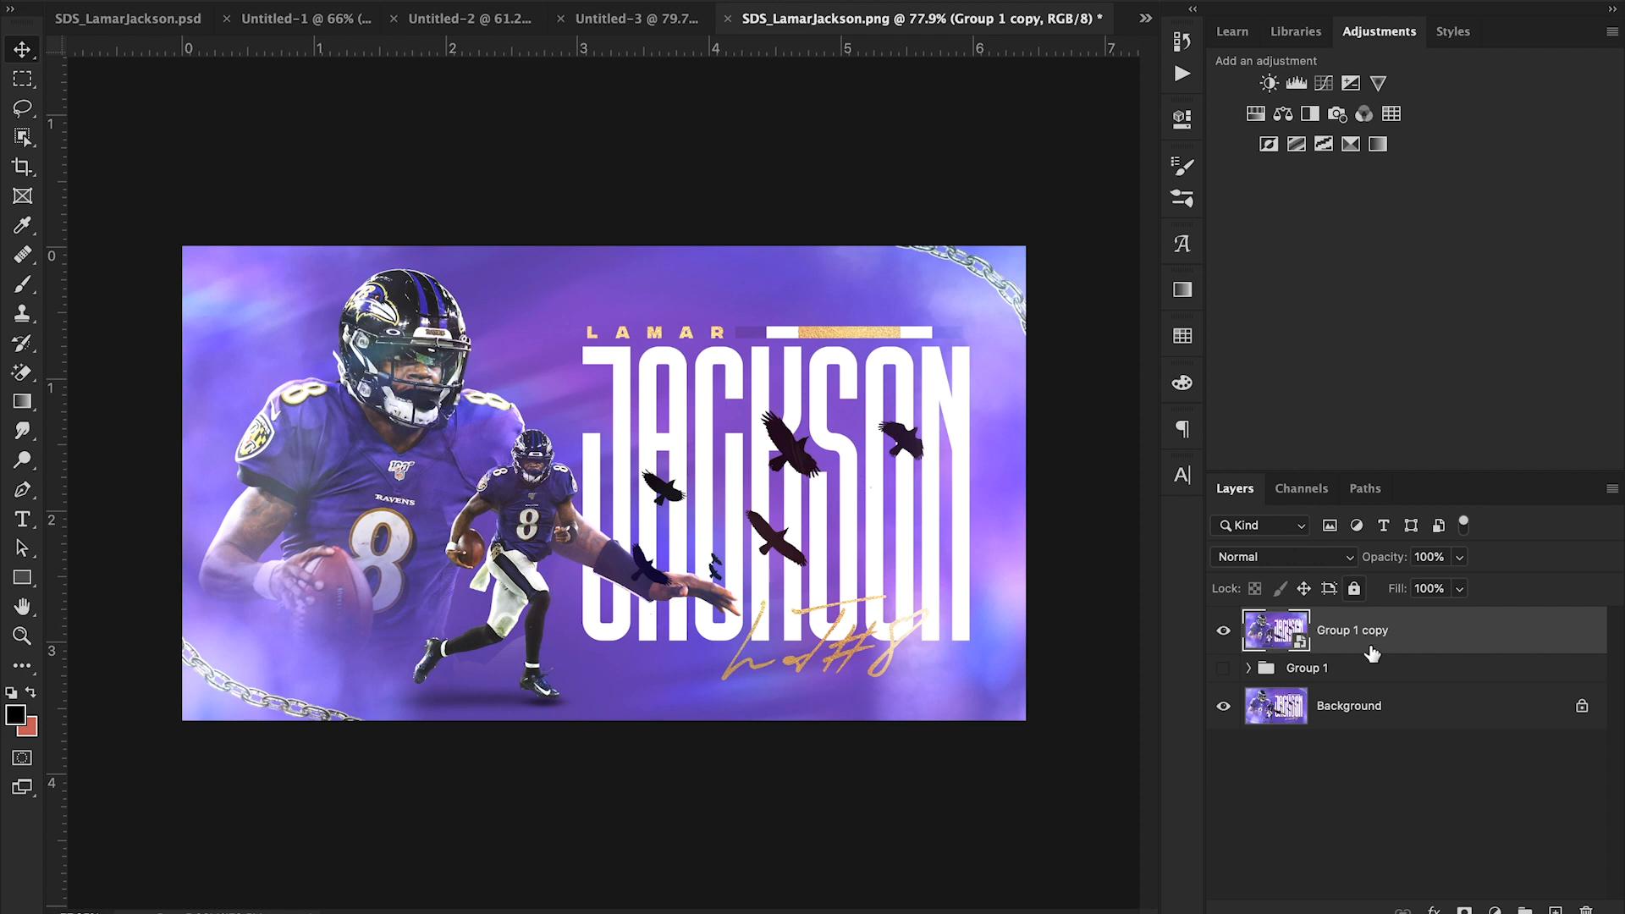
- Open the Camera Raw Filter on the Group 1 copy and set Grain to 16 in its effects
left_click(533, 2)
left_click(590, 66)
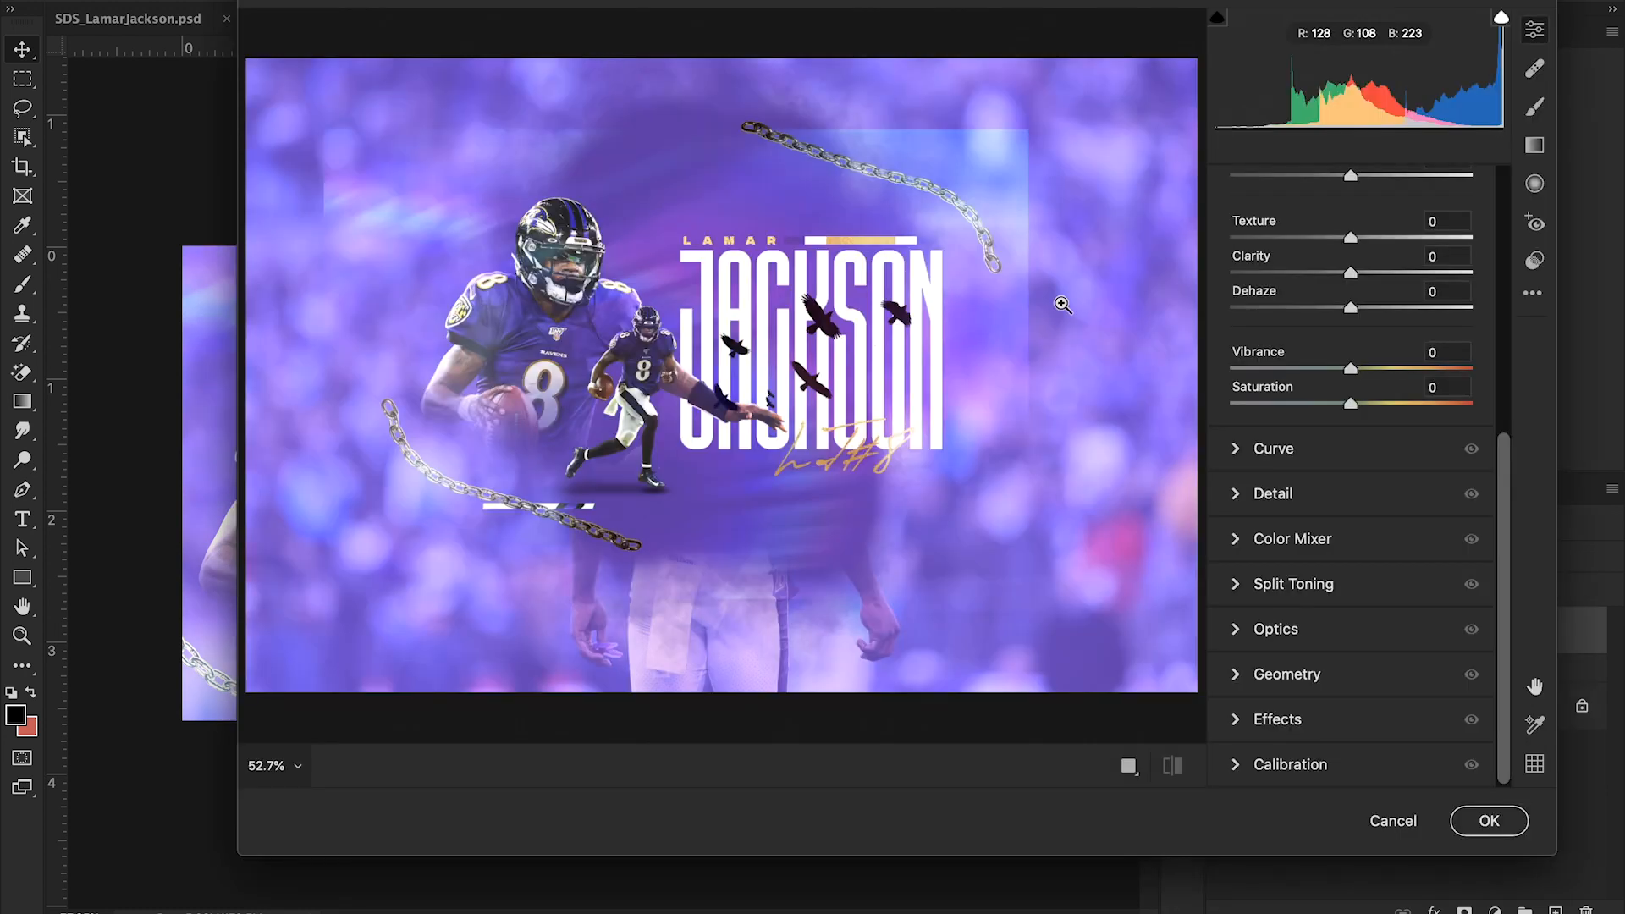
left_click(1276, 720)
left_click(1253, 599)
left_click_drag(1262, 599, 1271, 600)
left_click_drag(635, 307, 737, 324)
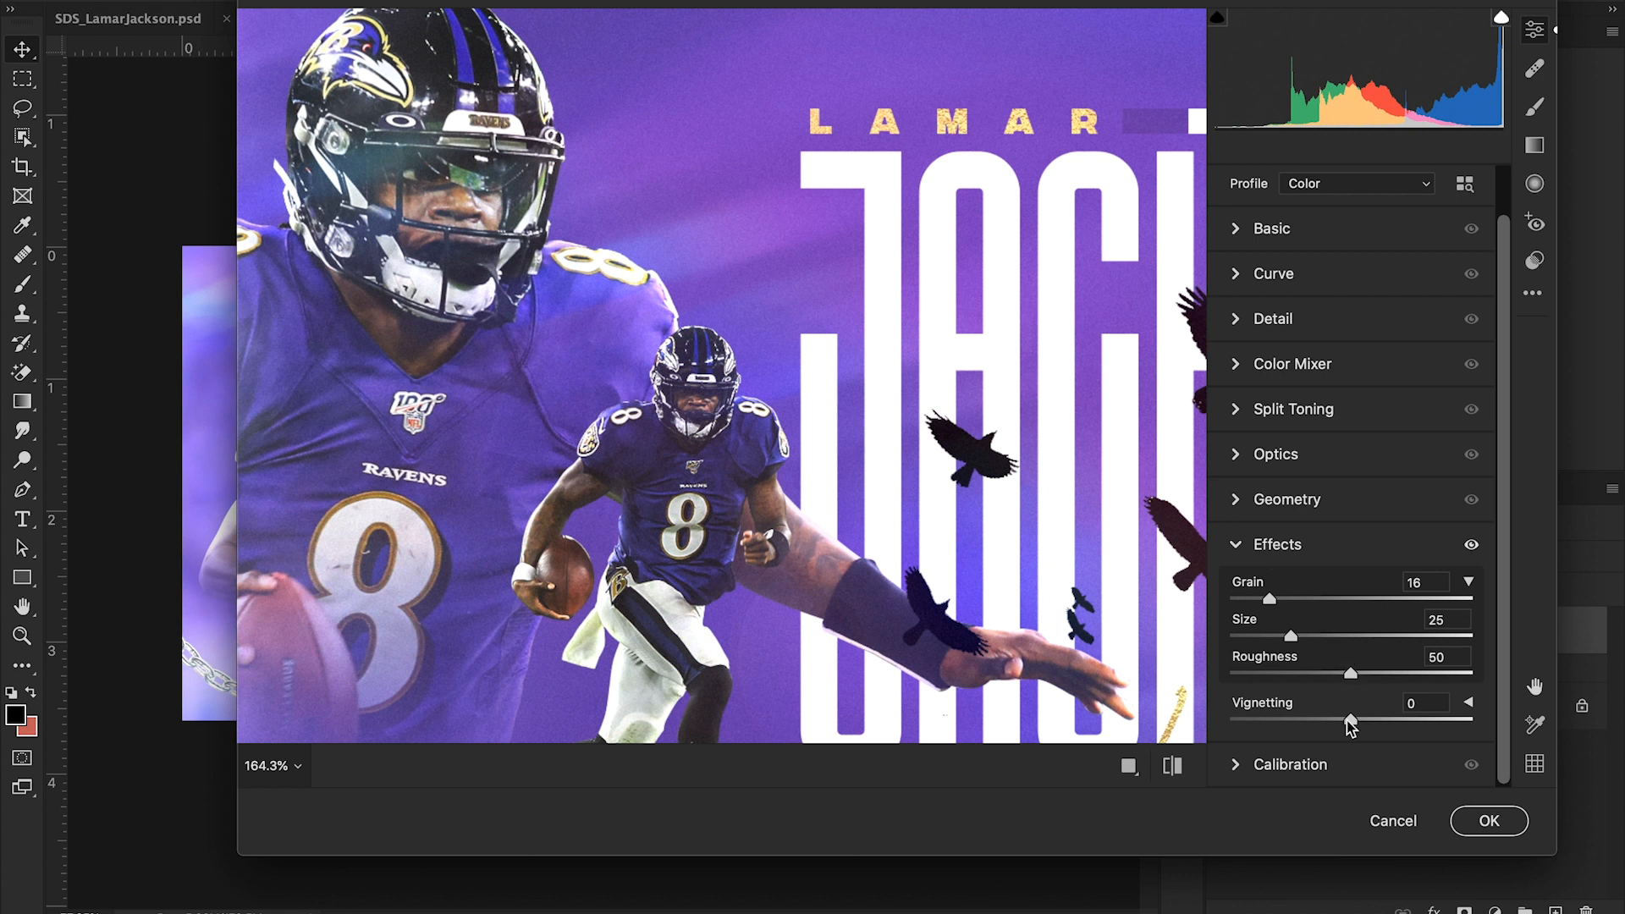
- Darken the image edges with negative Vignetting stronger than -22 and apply the Camera Raw Filter
left_click_drag(1351, 726, 1324, 721)
left_click_drag(928, 387, 826, 401)
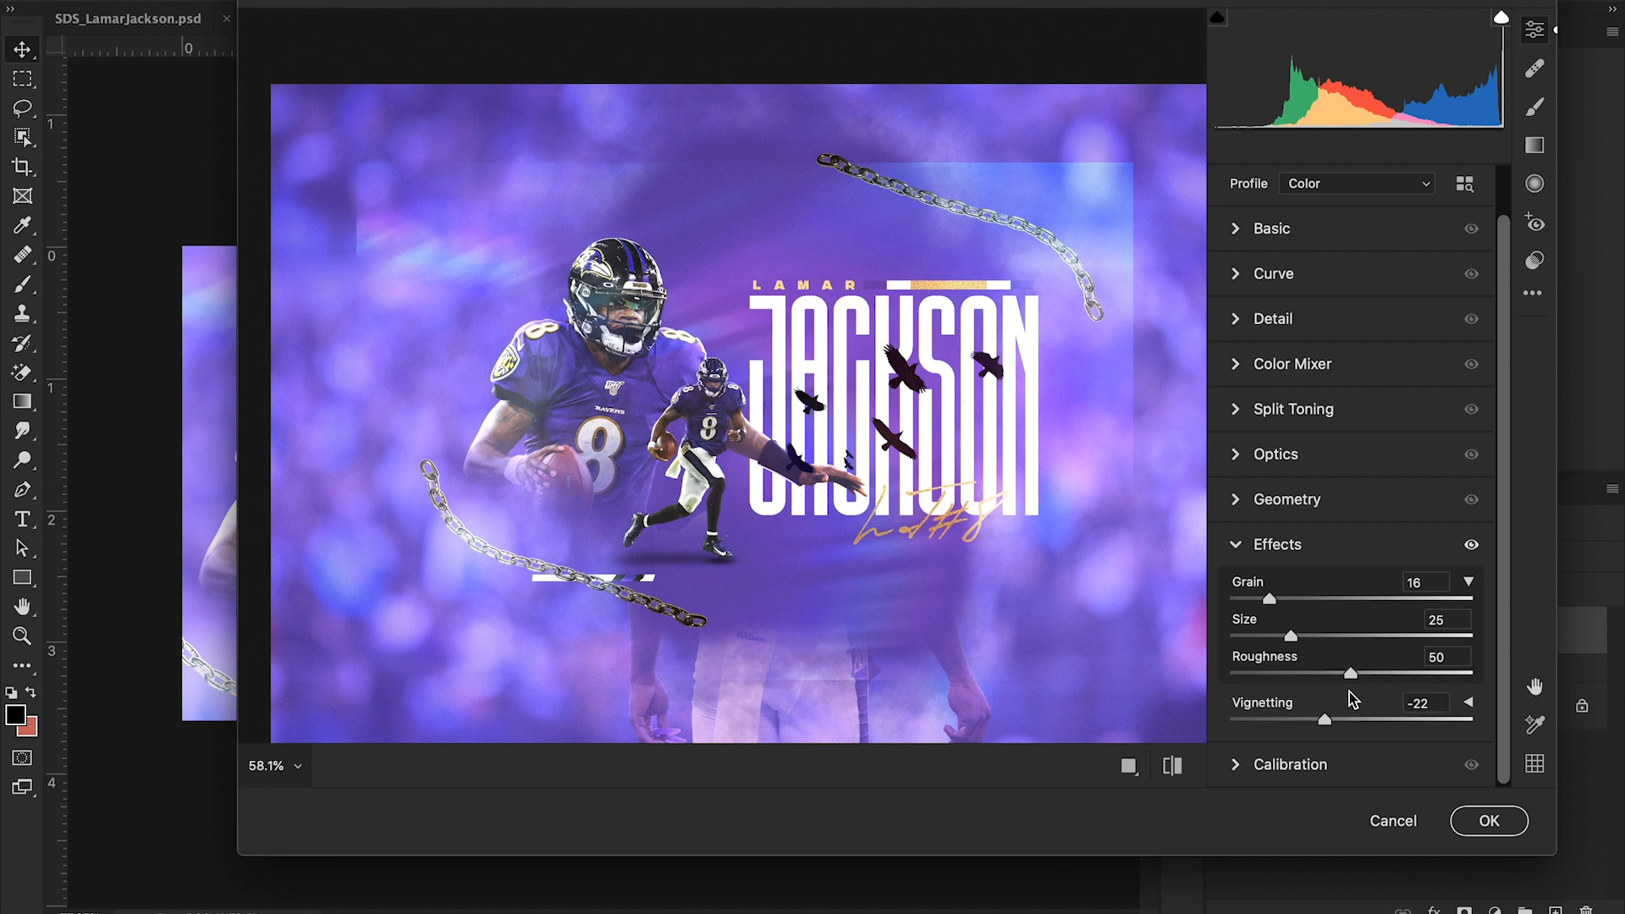
left_click_drag(1328, 722, 1306, 719)
left_click(1493, 821)
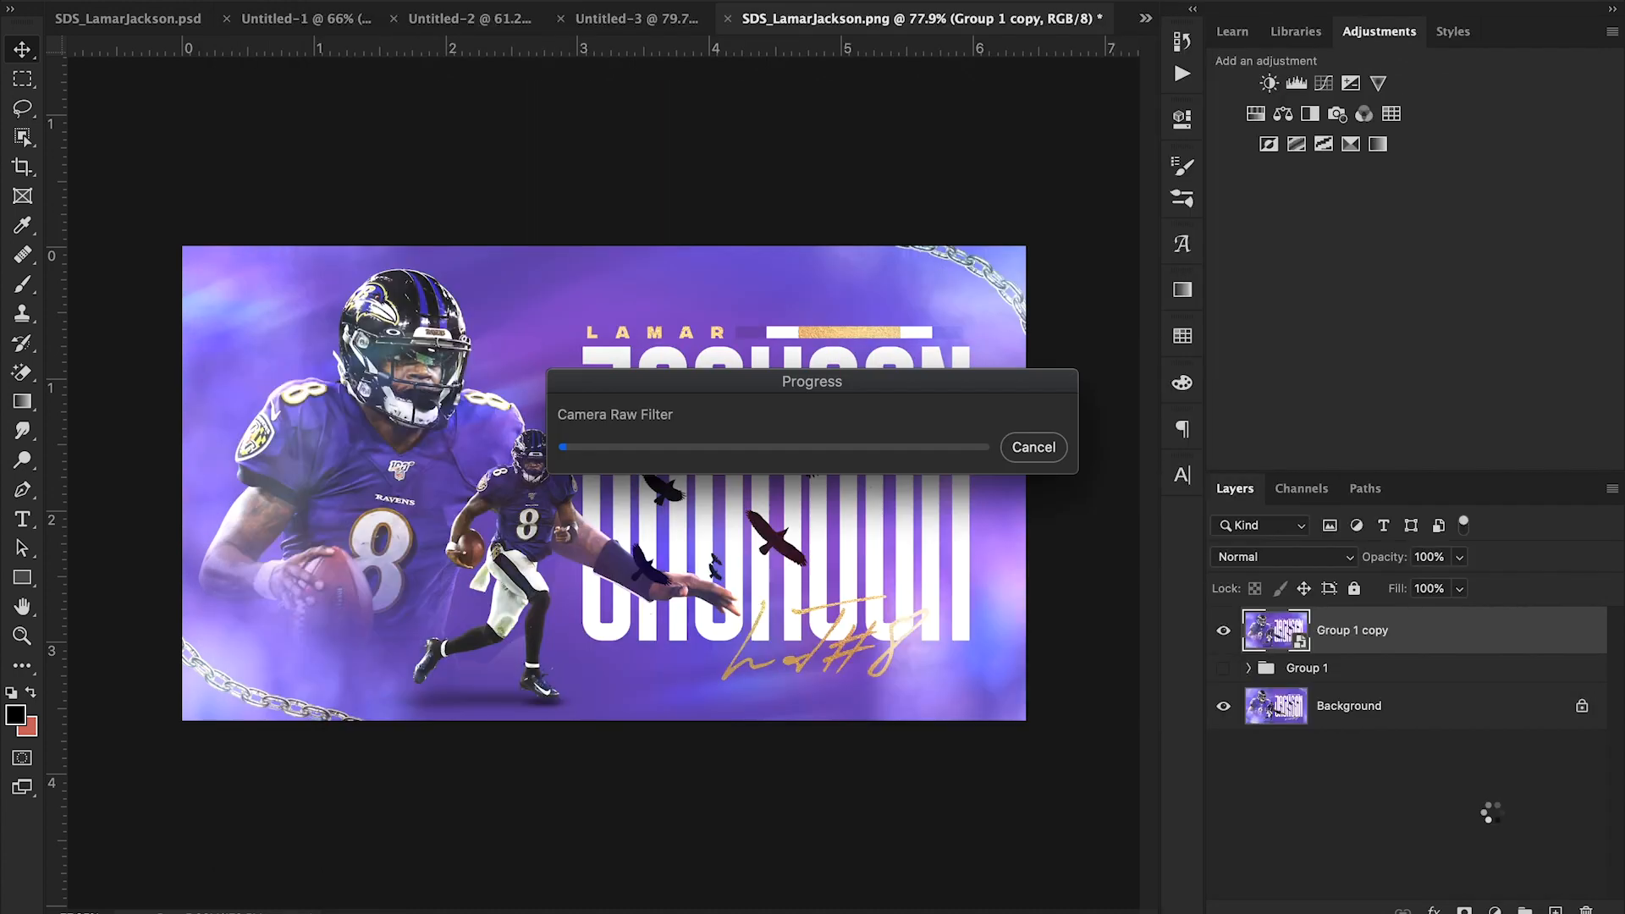
- Compare the filtered Group 1 copy with the original graphic on the Background layer
left_click(1224, 633)
left_click(1224, 633)
left_click(1224, 633)
left_click(1224, 633)
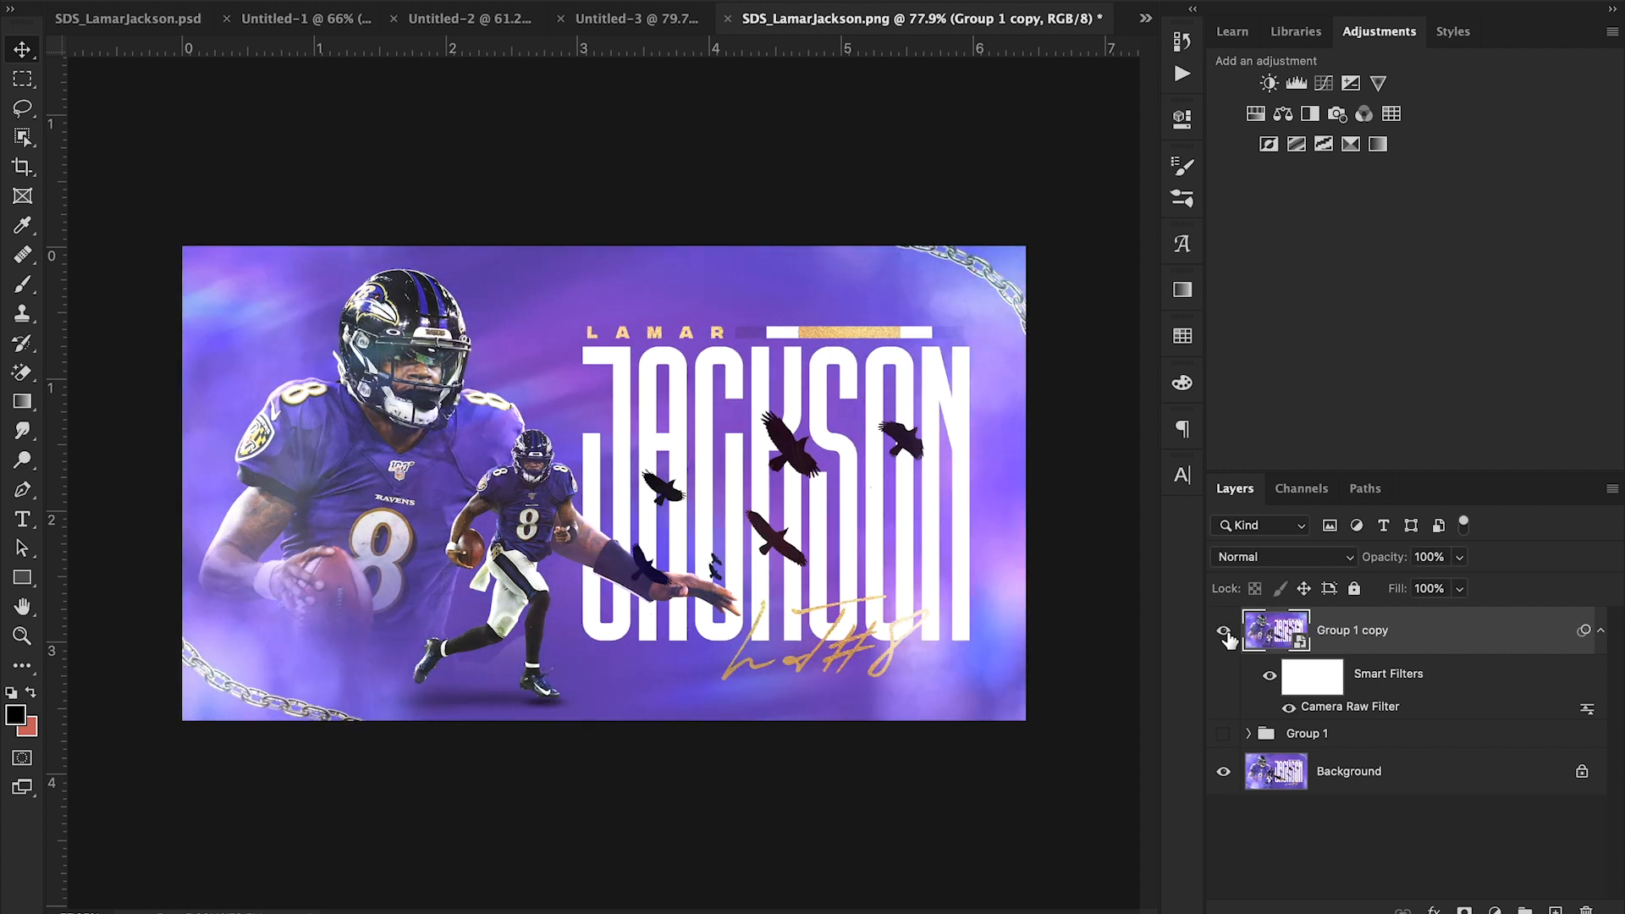